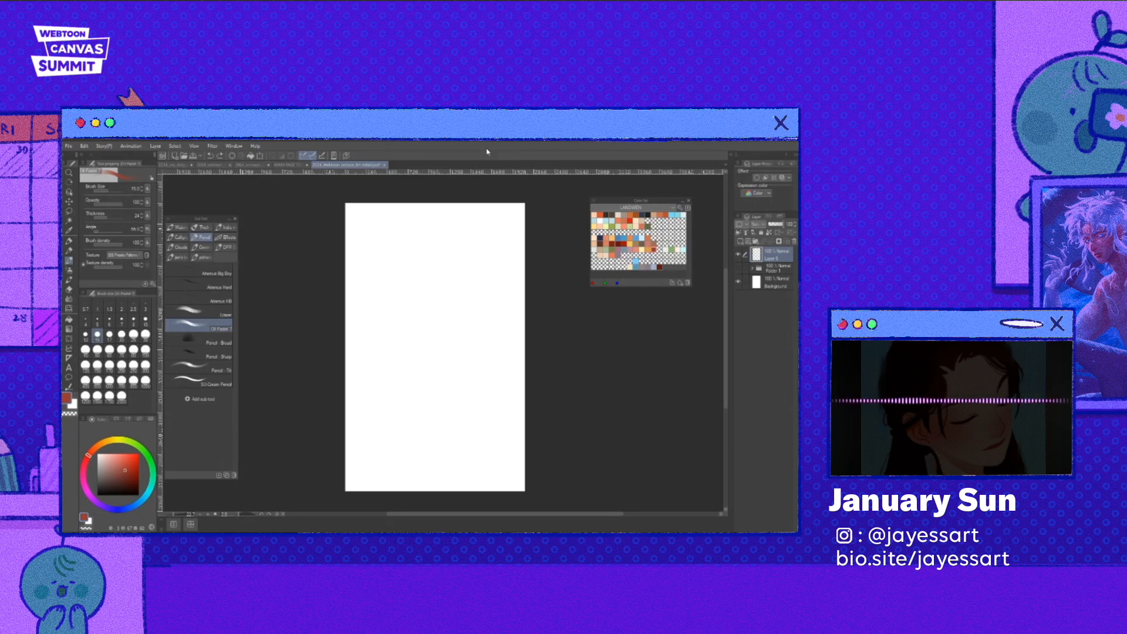
scroll(446, 312, "up", 3)
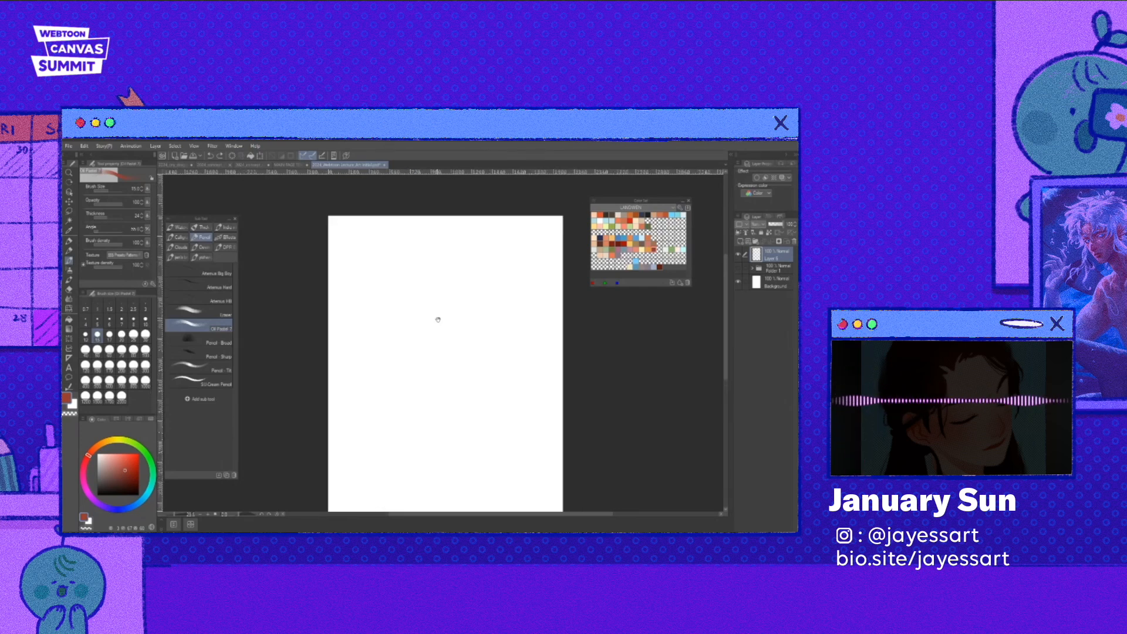
scroll(463, 319, "down", 2)
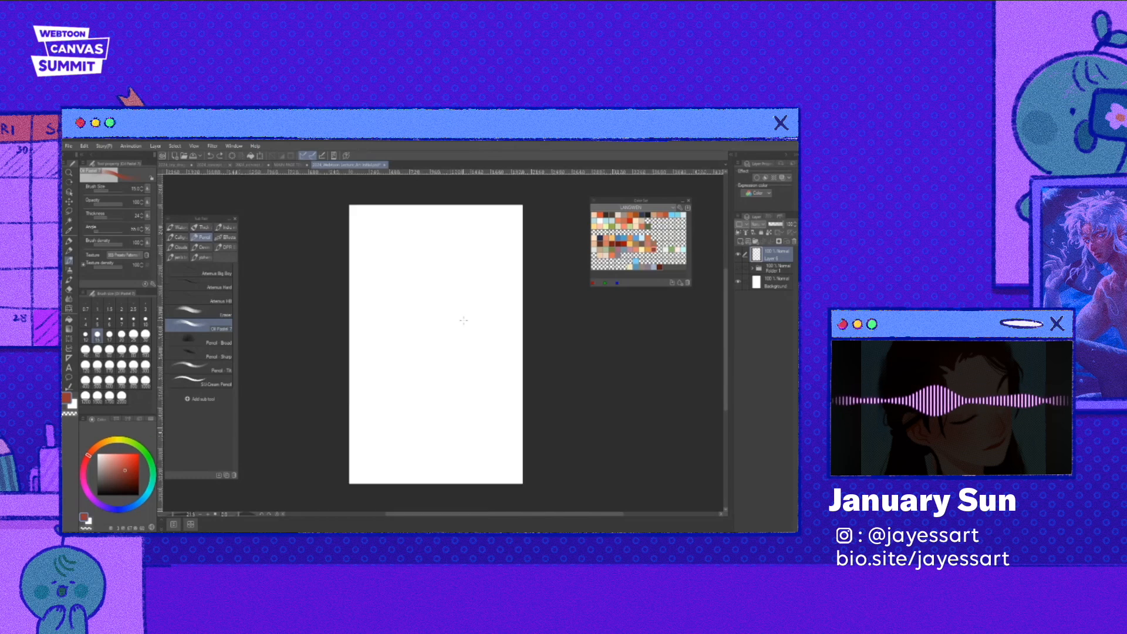
scroll(421, 233, "up", 2)
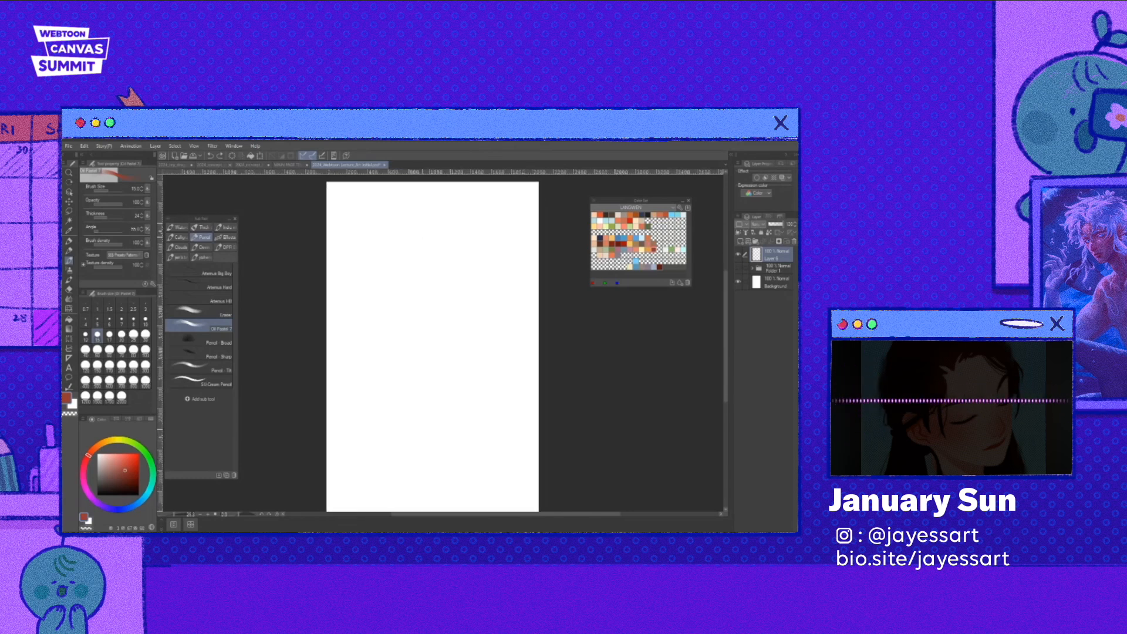
scroll(425, 269, "down", 2)
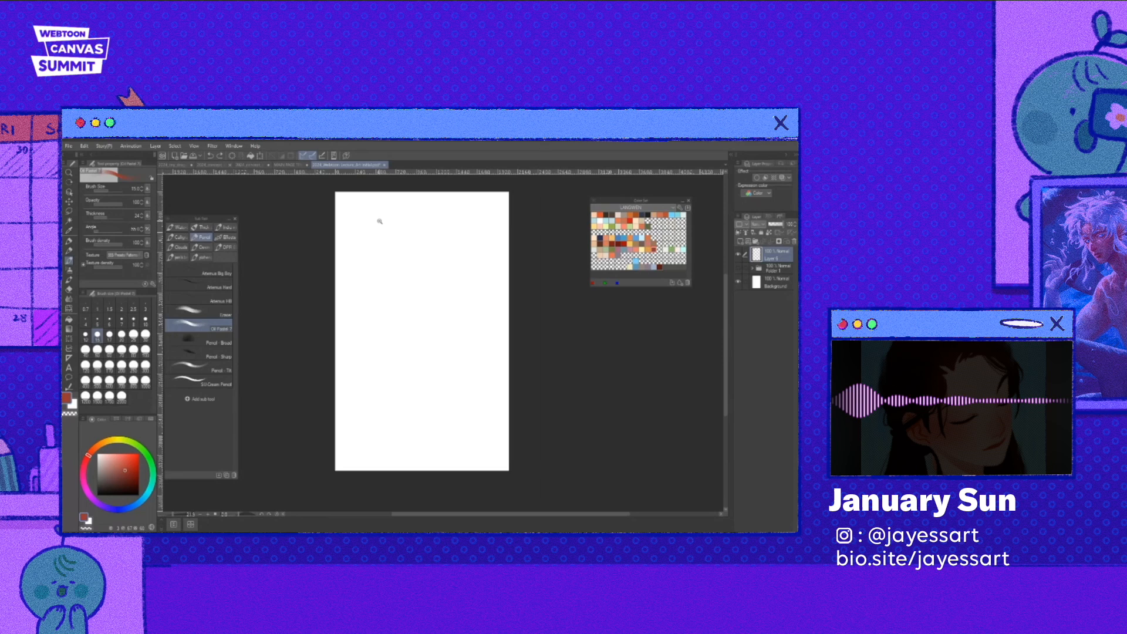
scroll(380, 221, "up", 1)
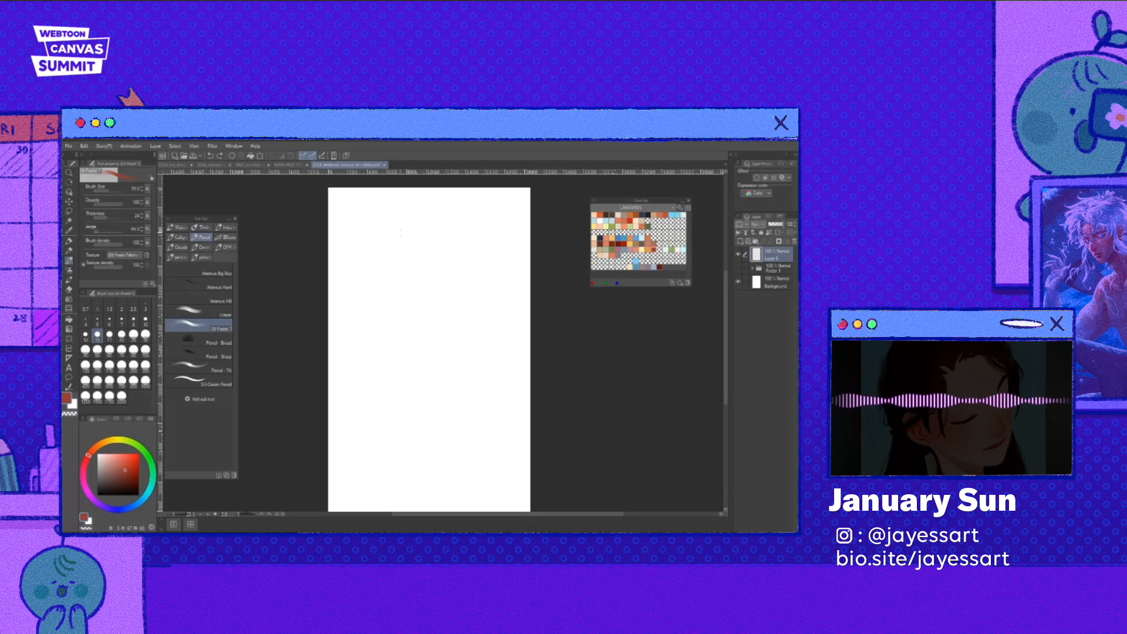
- Handwrite the heading "① idea" near the page's upper left and draw a small bent arrow under it
scroll(380, 202, "up", 5)
left_click_drag(384, 219, 378, 318)
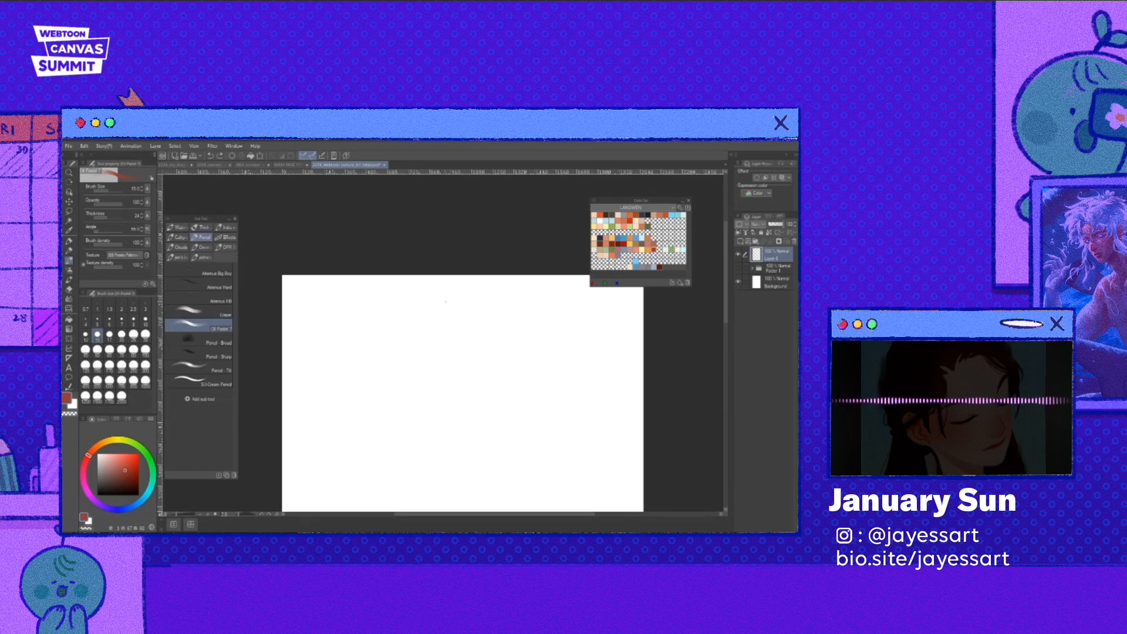
left_click_drag(424, 310, 427, 321)
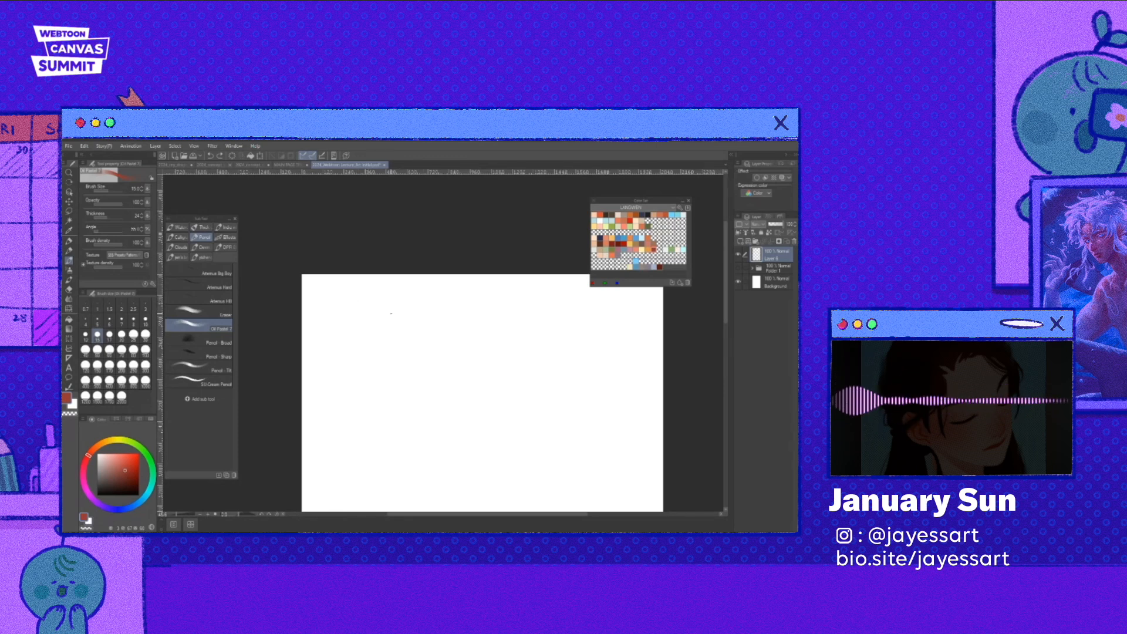
mouse_move(391, 309)
left_mouse_down()
mouse_move(397, 322)
mouse_move(398, 304)
left_mouse_up()
mouse_move(416, 310)
left_mouse_down()
mouse_move(462, 314)
mouse_move(433, 257)
left_mouse_up()
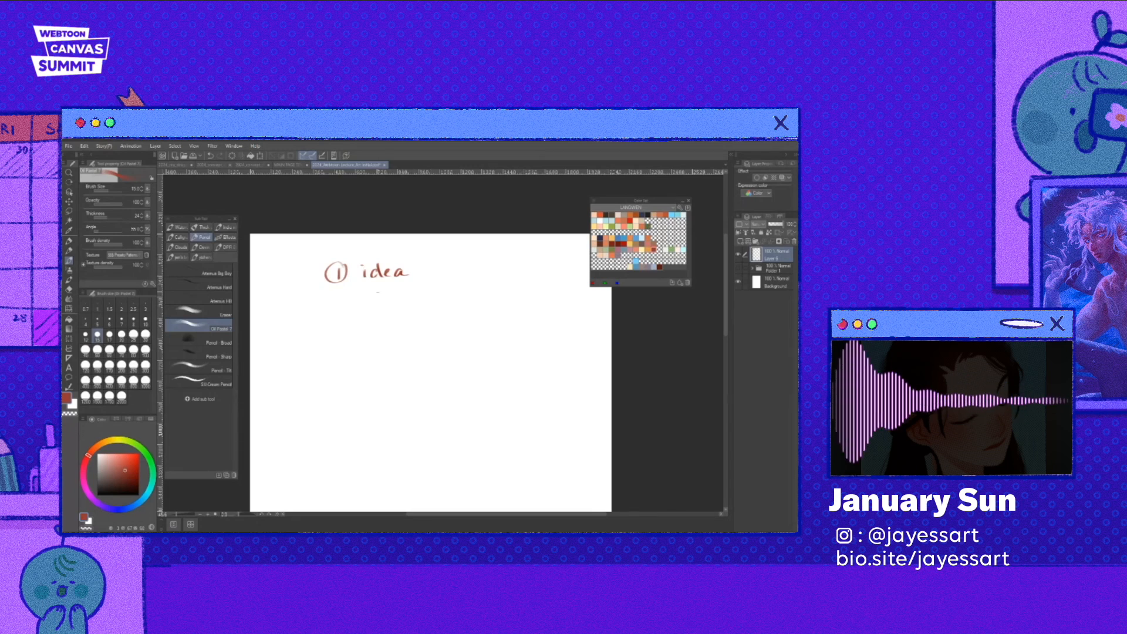
mouse_move(371, 292)
left_mouse_down()
mouse_move(373, 302)
mouse_move(458, 294)
left_mouse_up()
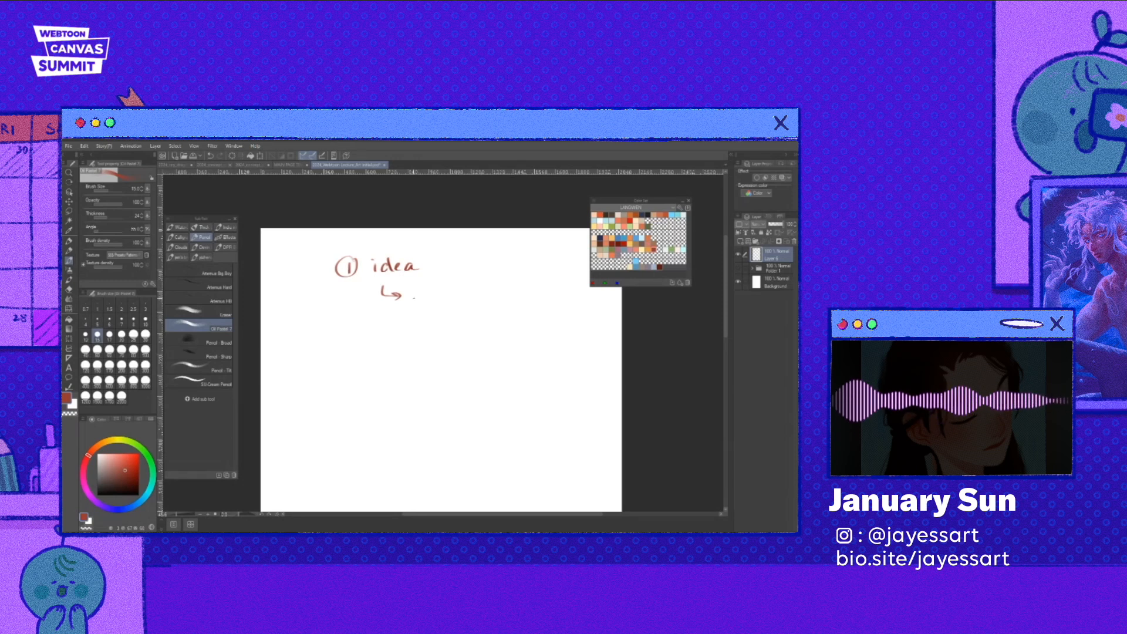
- Sketch three small rectangular comic panels stacked vertically beside the arrow under "idea"
mouse_move(426, 281)
left_mouse_down()
mouse_move(426, 318)
mouse_move(502, 320)
left_mouse_up()
left_click_drag(427, 320, 503, 321)
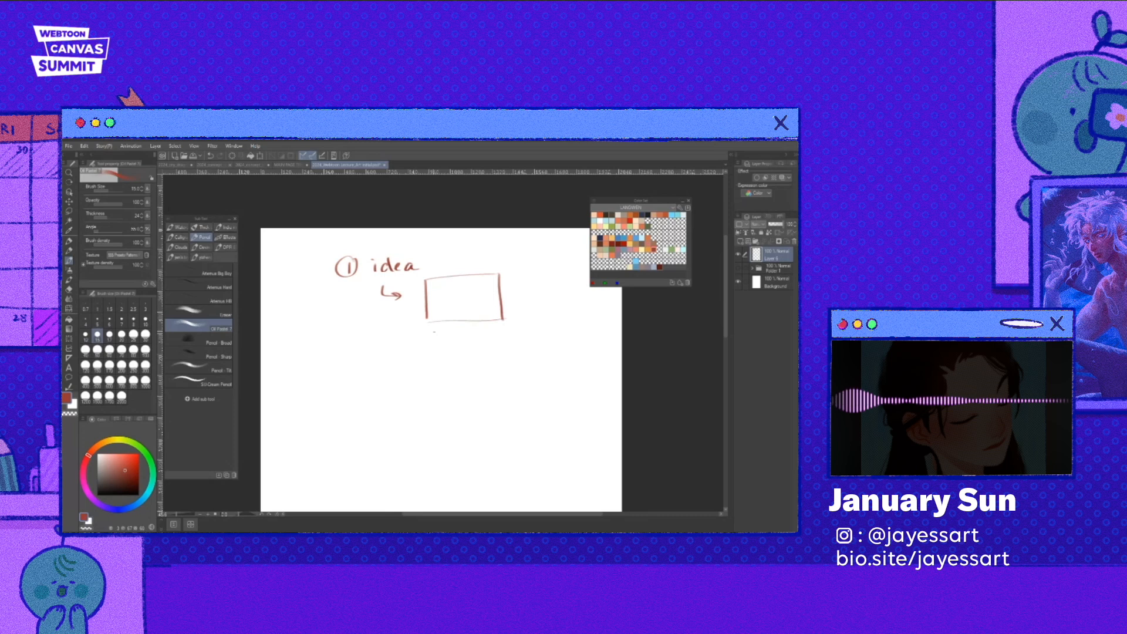
left_click_drag(411, 352, 387, 329)
left_click_drag(473, 304, 401, 308)
mouse_move(402, 308)
left_mouse_down()
mouse_move(405, 355)
mouse_move(476, 348)
left_mouse_up()
left_click_drag(473, 305, 475, 349)
mouse_move(405, 366)
left_mouse_down()
mouse_move(487, 361)
mouse_move(409, 412)
left_mouse_up()
left_click_drag(404, 413, 478, 408)
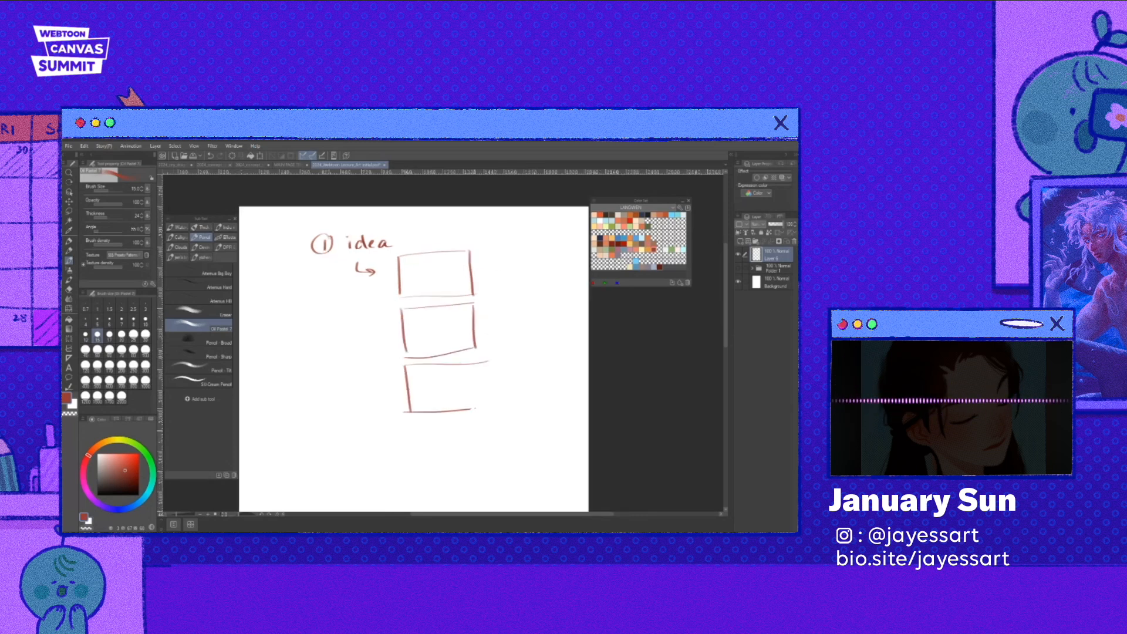
left_click_drag(483, 365, 486, 412)
- Sketch a simple character and a second figure reaching in from the edge in the first and second comic panels
mouse_move(465, 262)
left_mouse_down()
mouse_move(461, 295)
mouse_move(432, 274)
mouse_move(411, 297)
mouse_move(436, 295)
mouse_move(420, 292)
left_mouse_up()
mouse_move(409, 273)
left_mouse_down()
mouse_move(438, 271)
mouse_move(465, 308)
mouse_move(431, 311)
left_mouse_up()
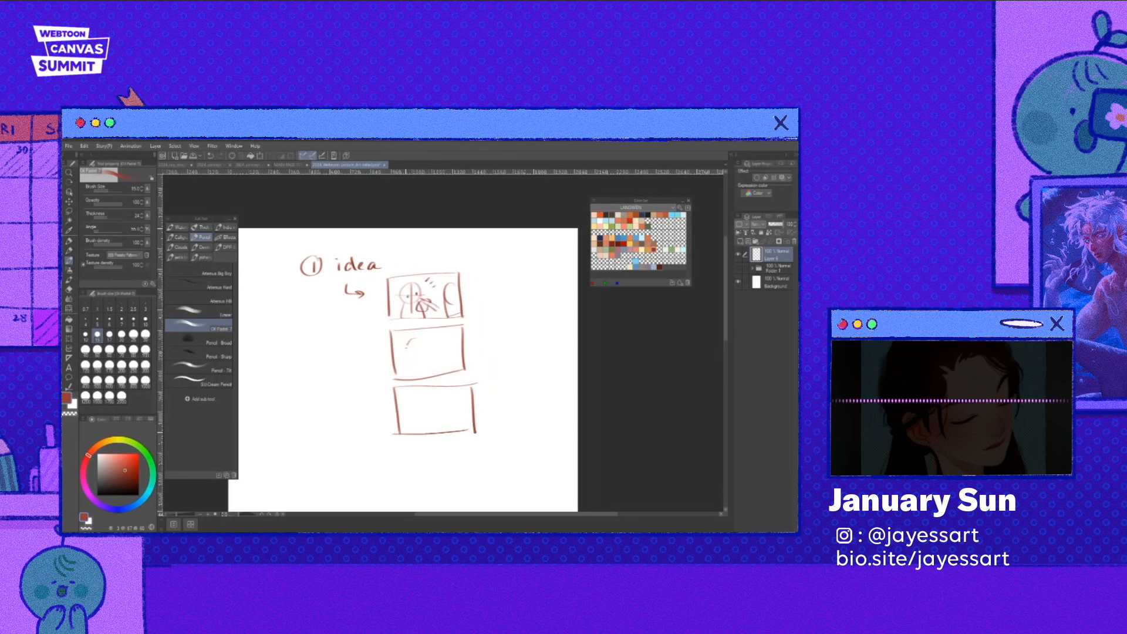
left_click(415, 351)
left_click(419, 352)
left_click_drag(410, 343, 416, 358)
left_click_drag(410, 367, 404, 379)
left_click_drag(430, 367, 452, 359)
left_click_drag(435, 362, 450, 363)
left_click_drag(459, 344, 456, 365)
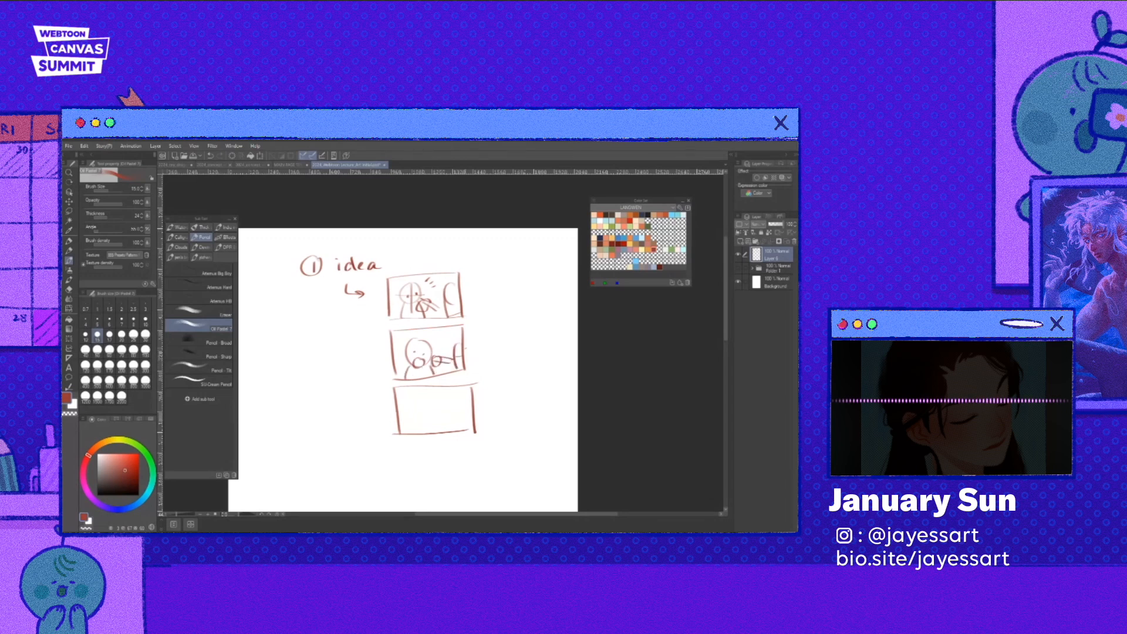
- Handwrite the label "punchline" beside the third comic panel
left_click_drag(493, 411, 473, 360)
left_click_drag(480, 353, 519, 356)
left_click_drag(524, 345, 528, 356)
left_click_drag(530, 352, 545, 355)
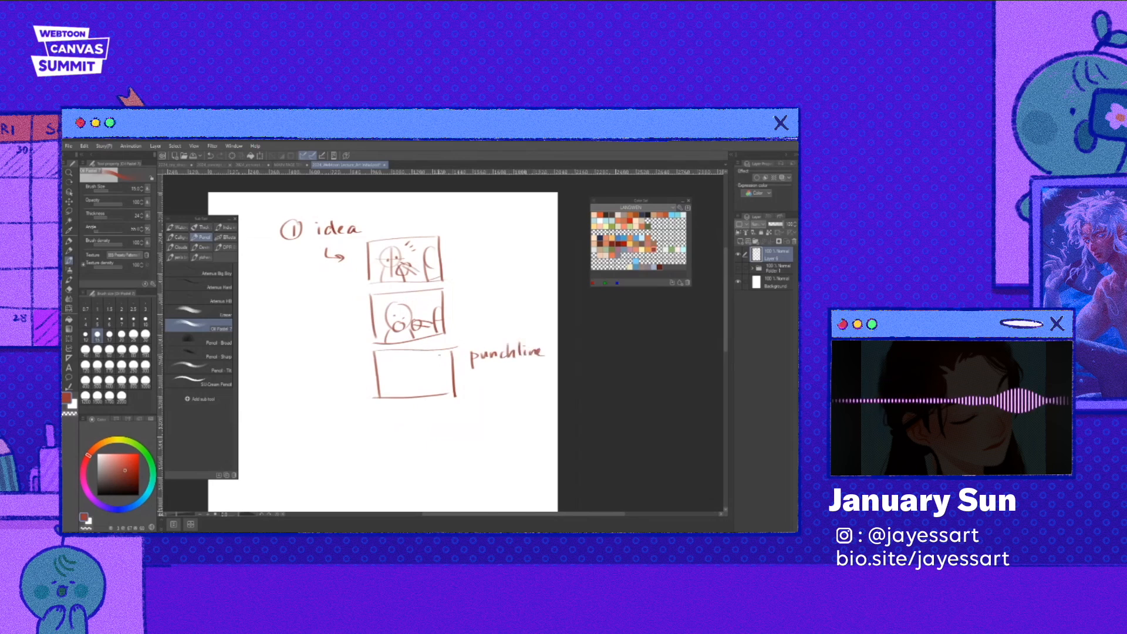
- Sketch a simple character with eyes, mouth and a reaching hand in the third comic panel
mouse_move(402, 359)
left_mouse_down()
mouse_move(413, 360)
mouse_move(392, 395)
left_mouse_up()
mouse_move(420, 380)
left_mouse_down()
mouse_move(426, 395)
mouse_move(415, 378)
mouse_move(420, 385)
left_mouse_up()
left_click(403, 370)
left_click(413, 368)
left_click_drag(430, 376, 419, 389)
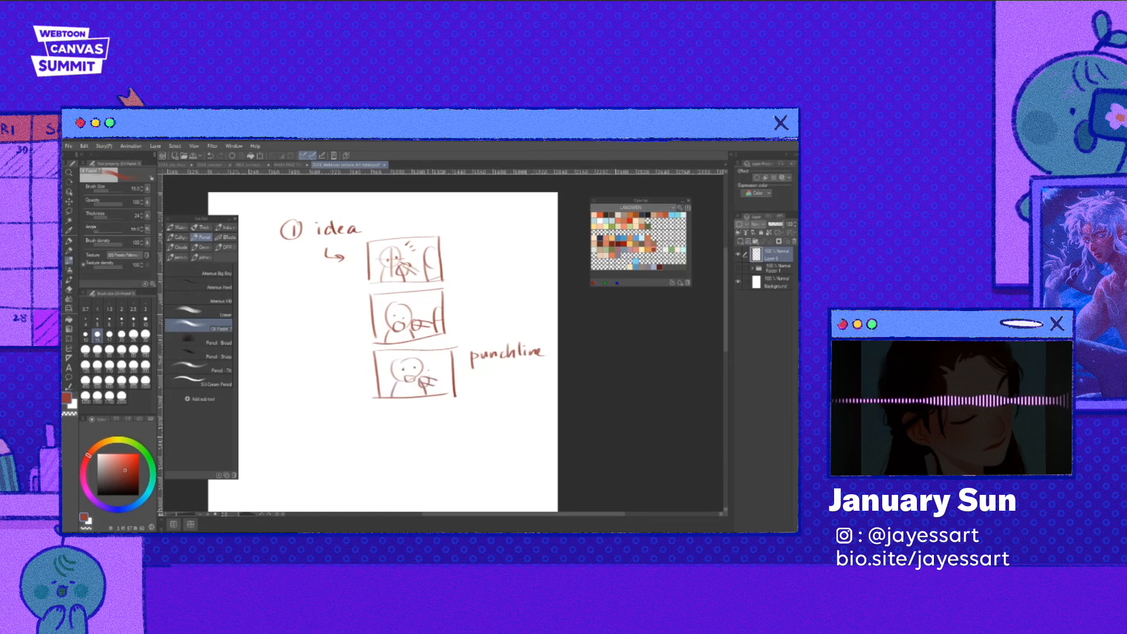
- Undo the last hand strokes in the third panel and redraw the hand with a figure at the panel's edge
key("ctrl+z")
key("ctrl+z")
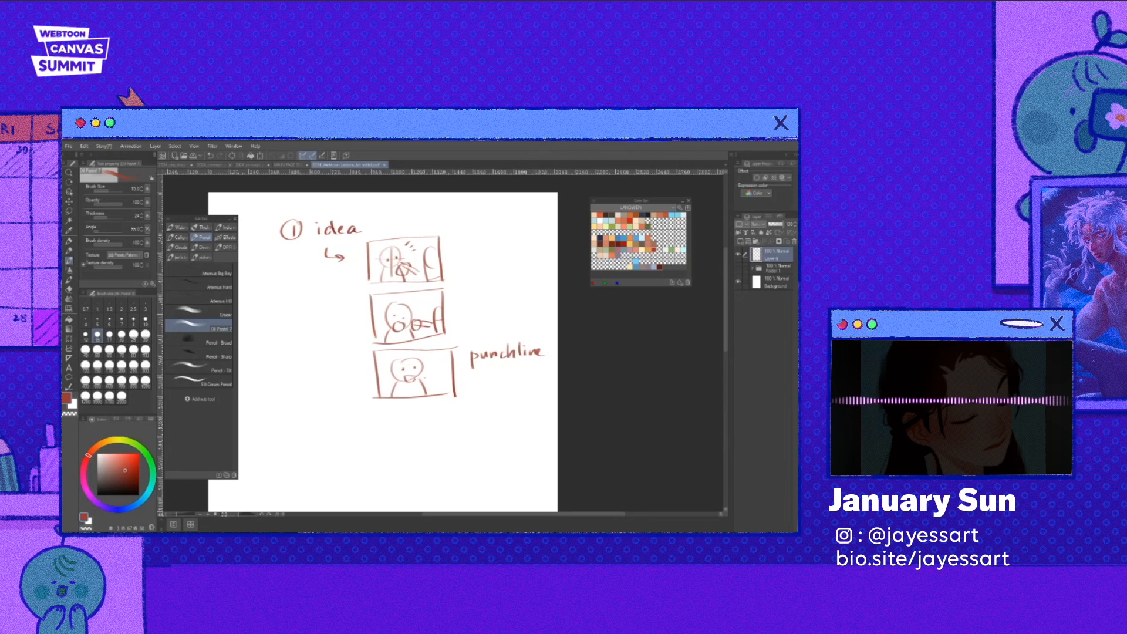
left_click_drag(418, 377, 433, 380)
left_click_drag(424, 376, 426, 387)
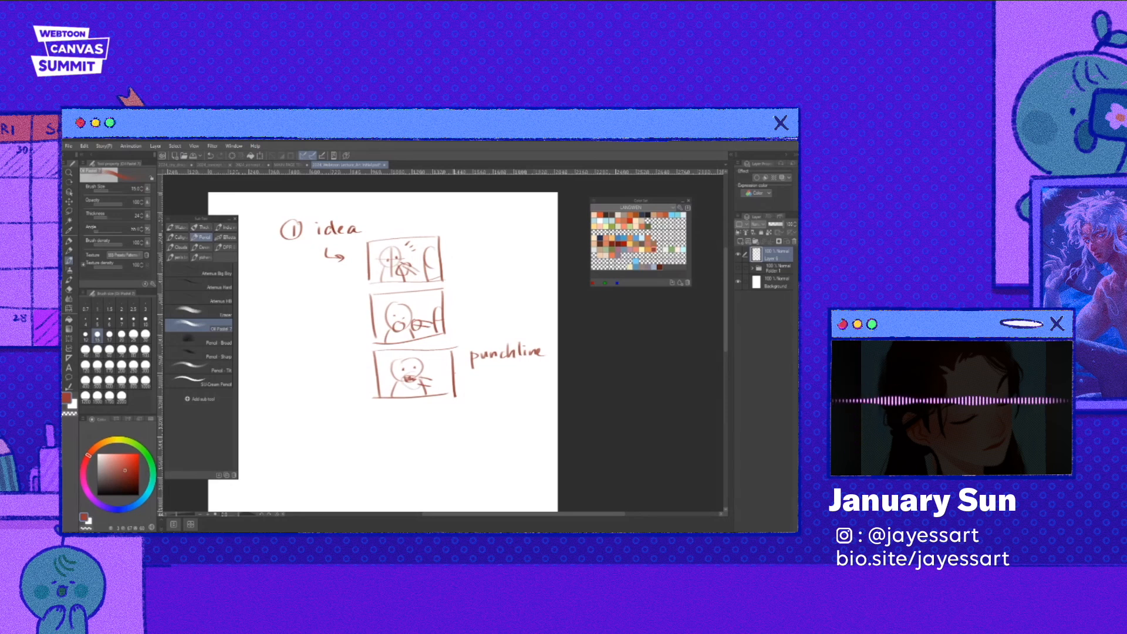
left_click_drag(442, 361, 439, 392)
- Draw a small circled mark at the third panel's upper-right corner
scroll(484, 352, "down", 2)
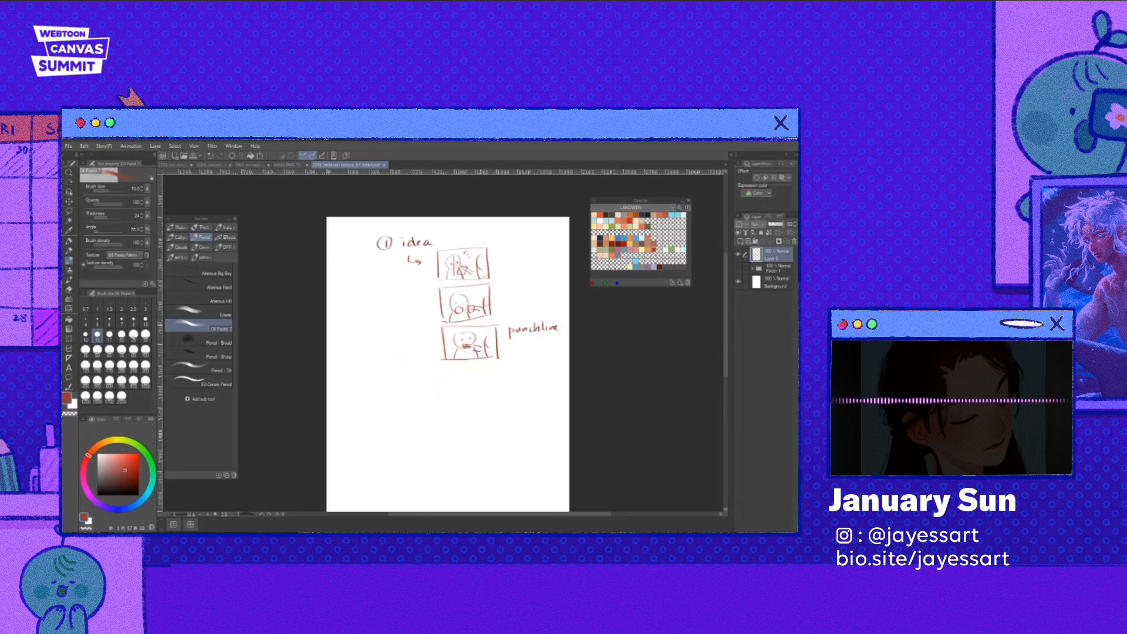
left_click_drag(482, 323, 481, 326)
left_click_drag(510, 375, 503, 399)
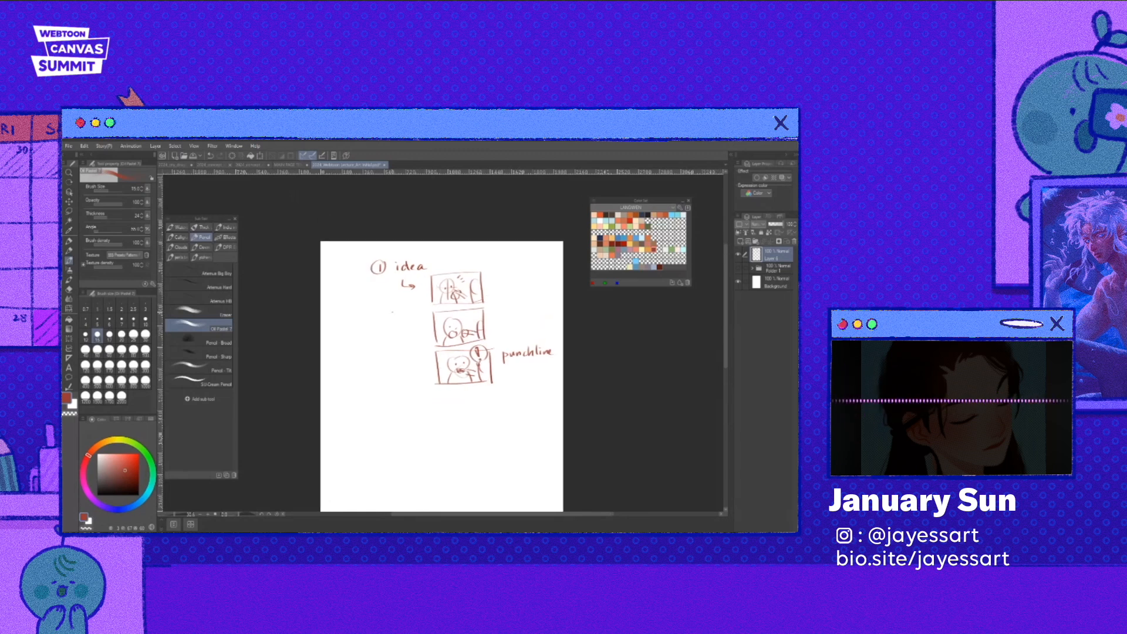
- Handwrite "②" with "script" and "thumbnails" under it, and draw a loop around the two words
mouse_move(389, 312)
left_mouse_down()
mouse_move(397, 321)
mouse_move(380, 311)
mouse_move(402, 310)
left_mouse_up()
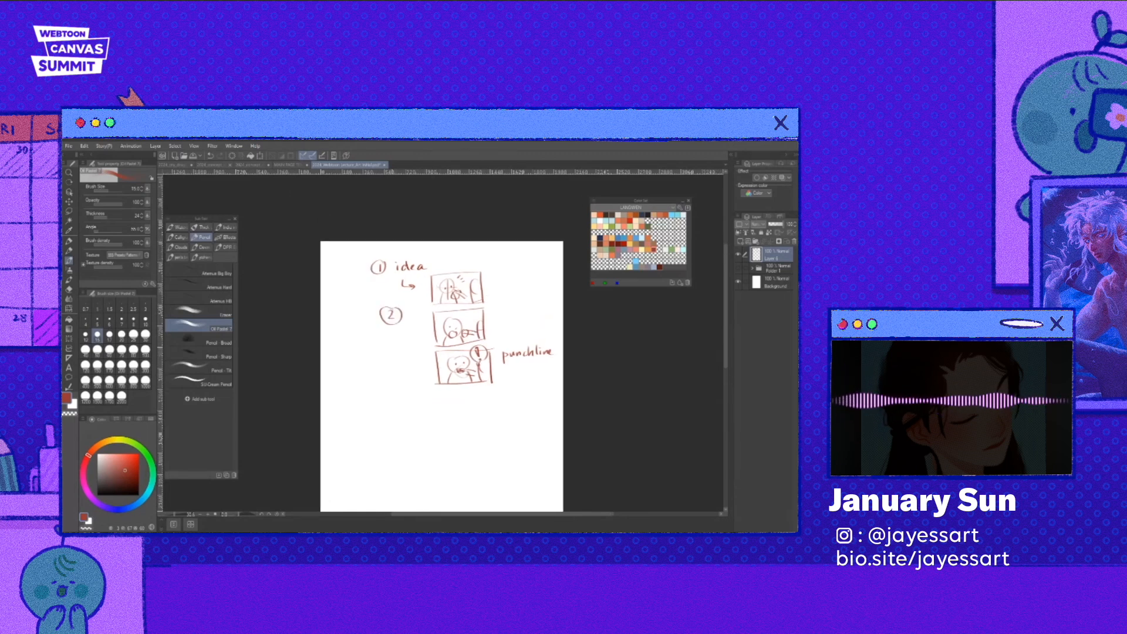
mouse_move(369, 344)
left_mouse_down()
mouse_move(389, 354)
mouse_move(394, 338)
mouse_move(436, 355)
left_mouse_up()
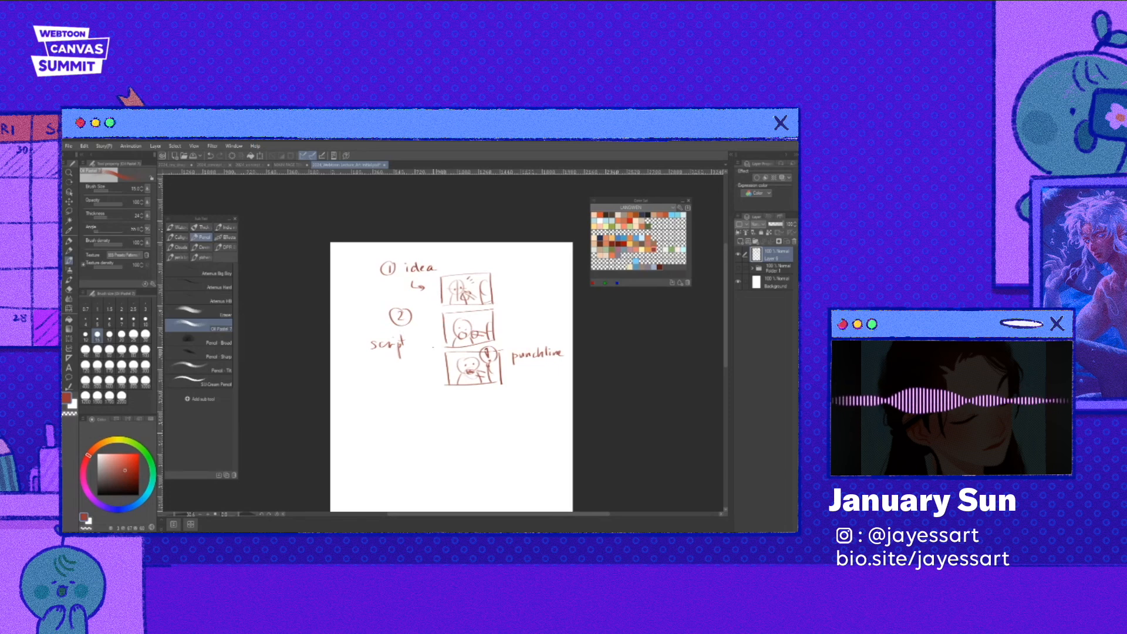
left_click_drag(380, 361, 381, 371)
left_click_drag(385, 360, 392, 370)
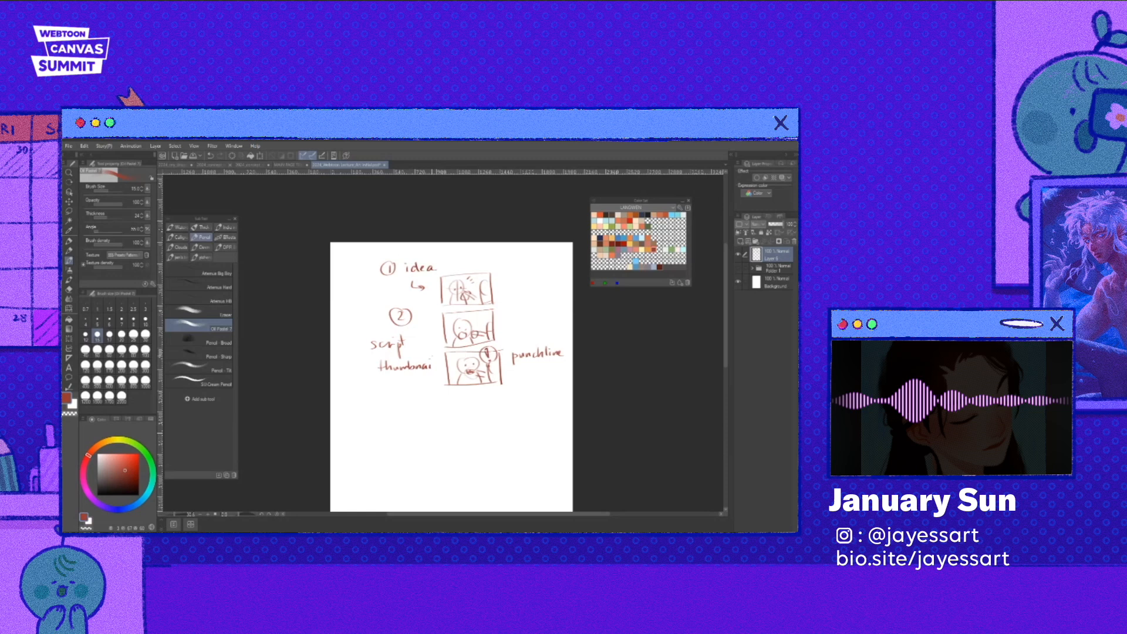
left_click_drag(433, 354, 435, 368)
left_click_drag(441, 360, 437, 368)
left_click_drag(418, 334, 420, 334)
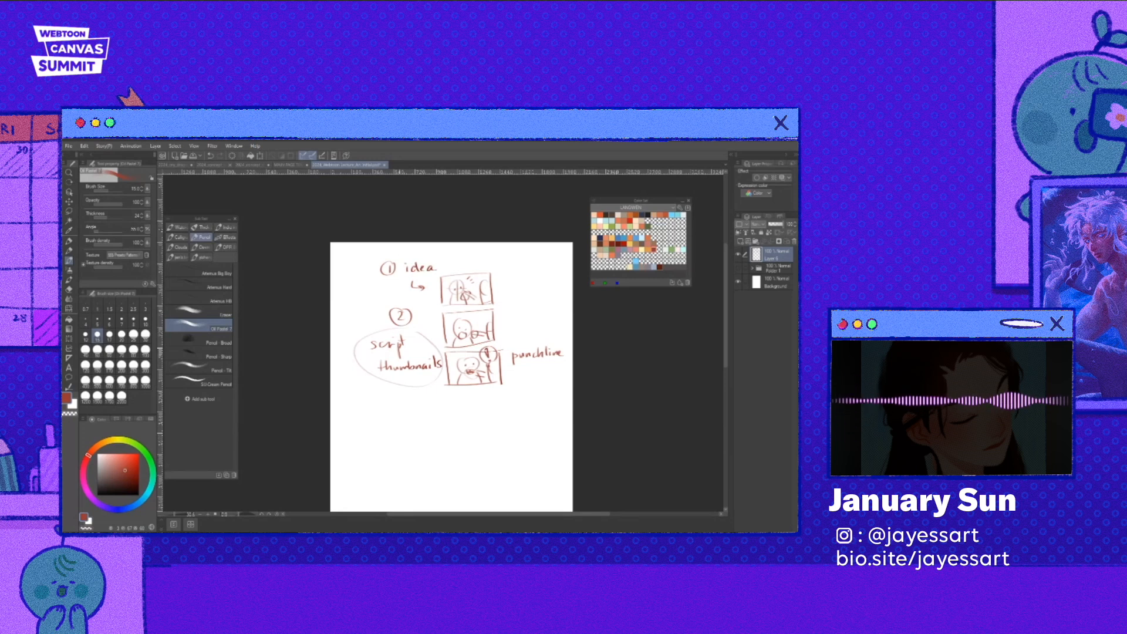
- Clear all handwritten notes and sketches from the current layer and remove the selection
mouse_move(466, 404)
left_mouse_down()
mouse_move(442, 376)
mouse_move(467, 310)
left_mouse_up()
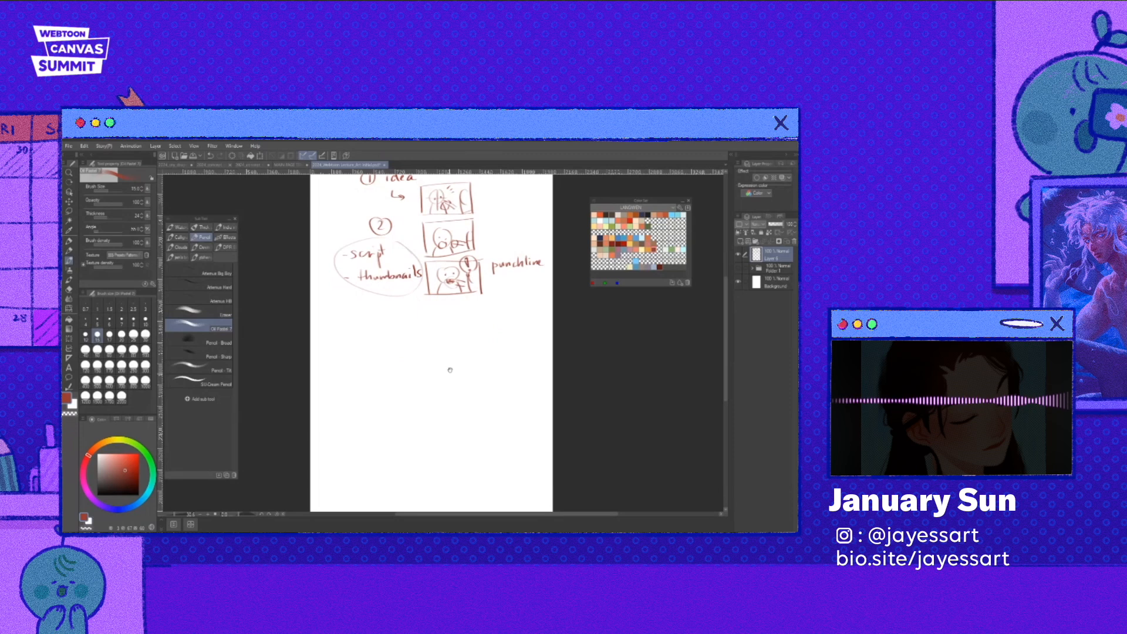
scroll(450, 370, "down", 2)
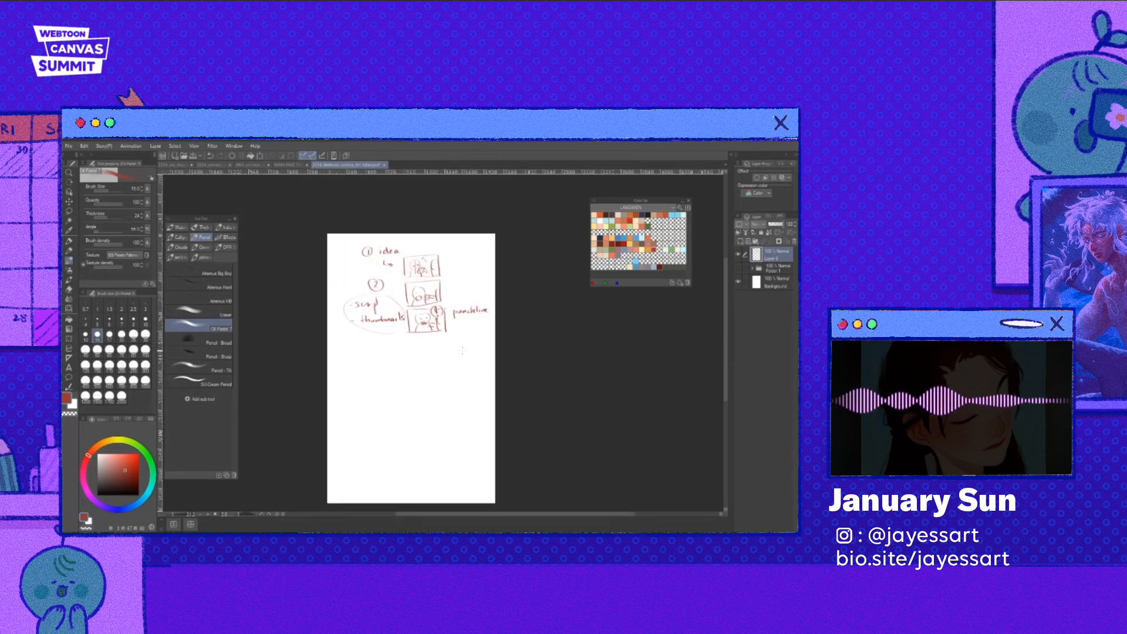
key("ctrl+a")
key("Delete")
key("ctrl+d")
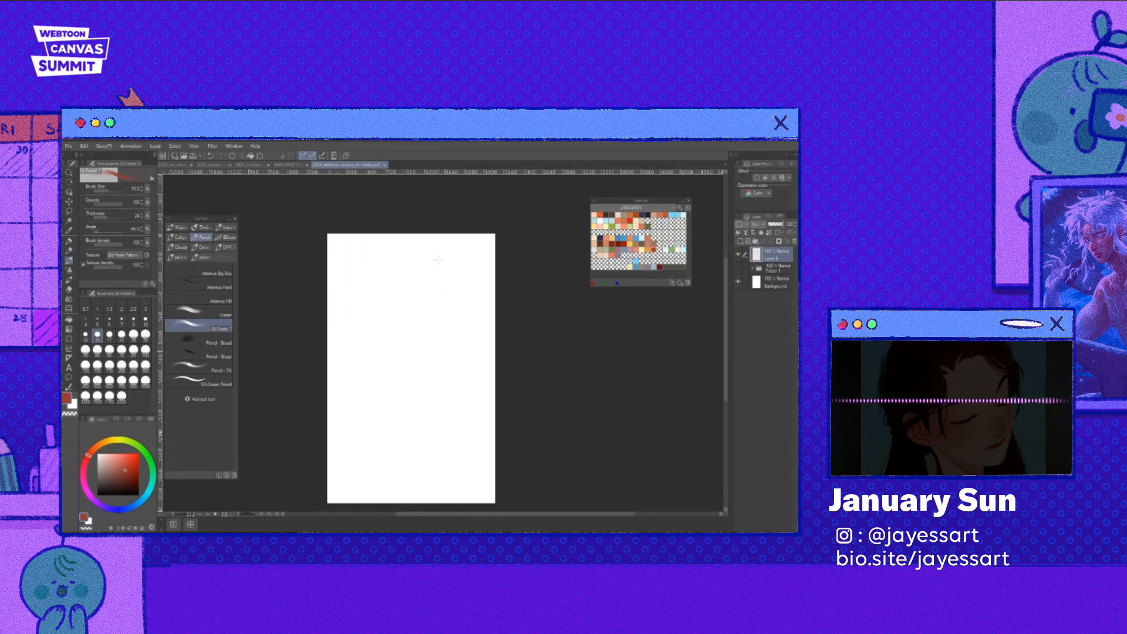
- Sketch three wide rectangular panels stacked from the top to the bottom of the blank page
left_click_drag(393, 266, 392, 248)
left_click_drag(395, 231, 478, 233)
mouse_move(342, 231)
left_mouse_down()
mouse_move(346, 305)
mouse_move(342, 257)
mouse_move(343, 294)
left_mouse_up()
left_click_drag(347, 297, 474, 295)
left_click_drag(475, 234, 478, 294)
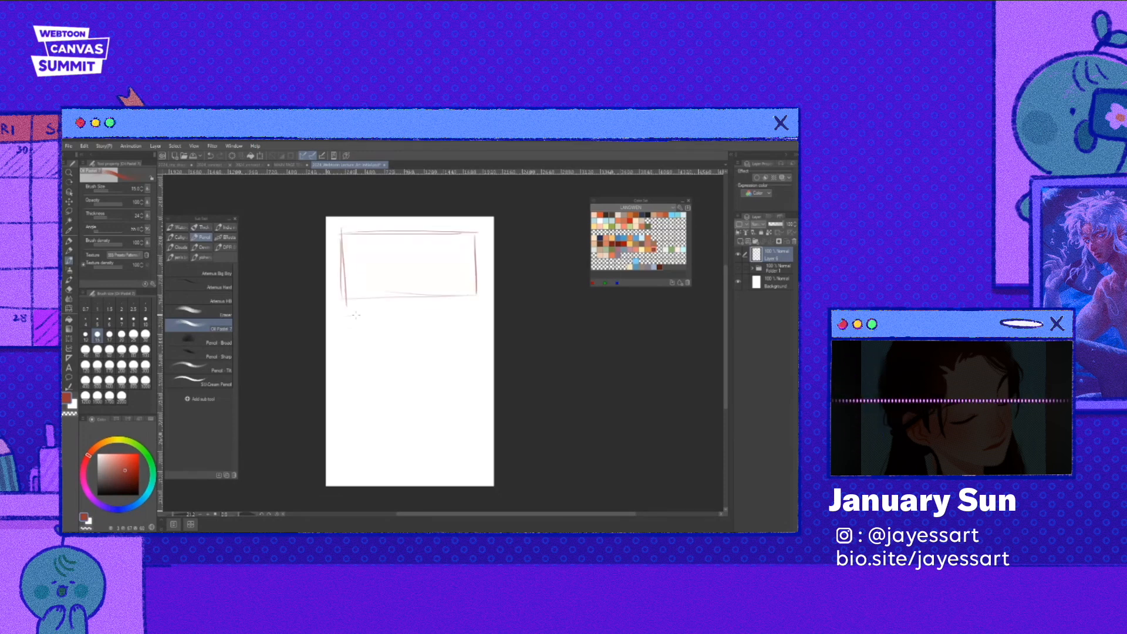
mouse_move(351, 316)
left_mouse_down()
mouse_move(472, 314)
mouse_move(356, 384)
mouse_move(457, 385)
left_mouse_up()
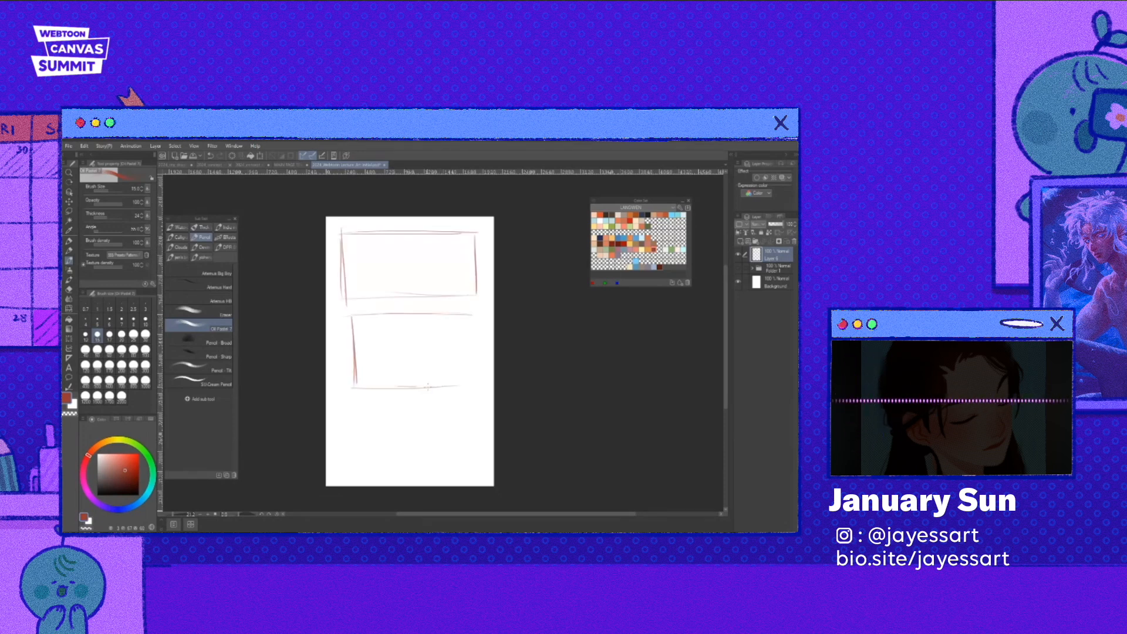
left_click_drag(473, 310, 471, 382)
left_click_drag(357, 399, 468, 398)
mouse_move(357, 402)
left_mouse_down()
mouse_move(359, 465)
mouse_move(475, 476)
left_mouse_up()
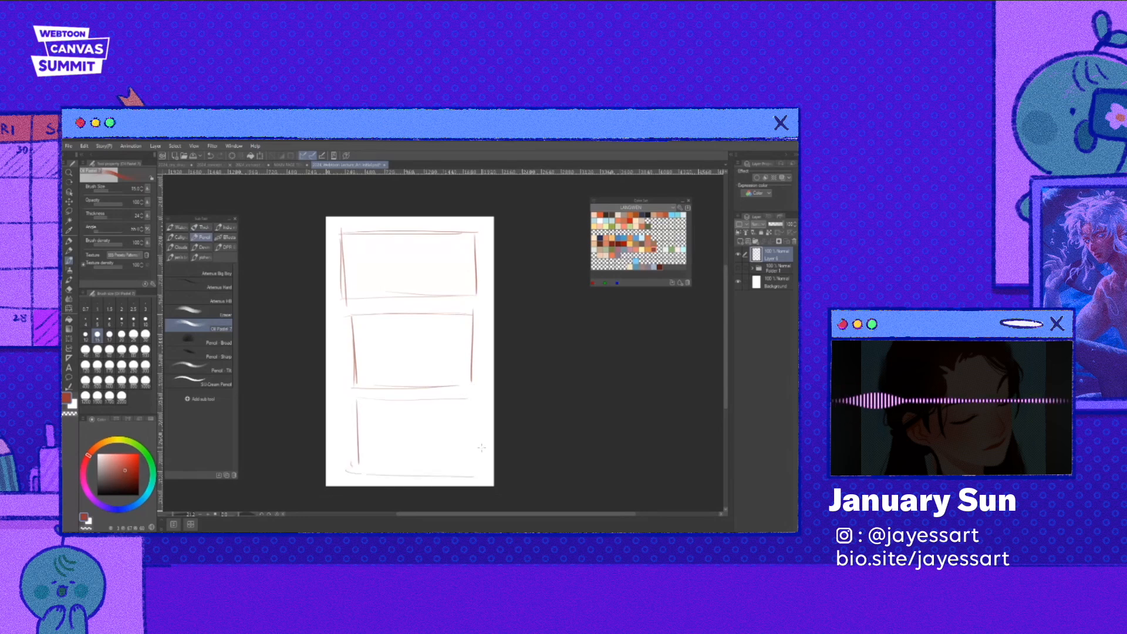
left_click_drag(475, 399, 478, 467)
scroll(477, 419, "up", 1)
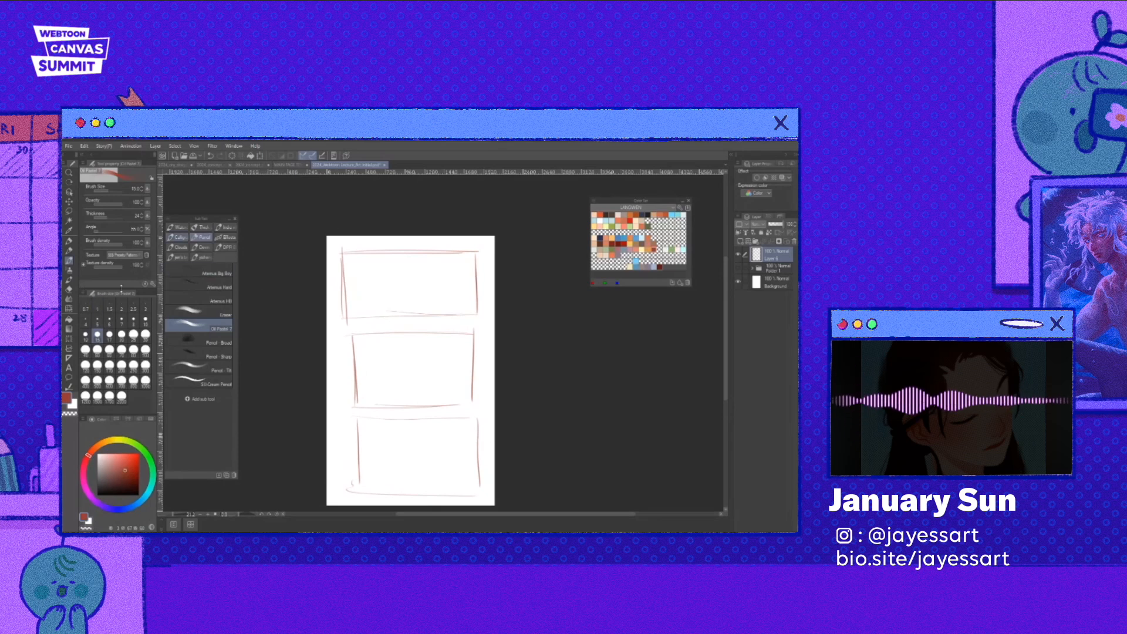
- Create one rectangle frame with a dark red border enclosing all three sketched panels
left_click_drag(314, 267, 307, 252)
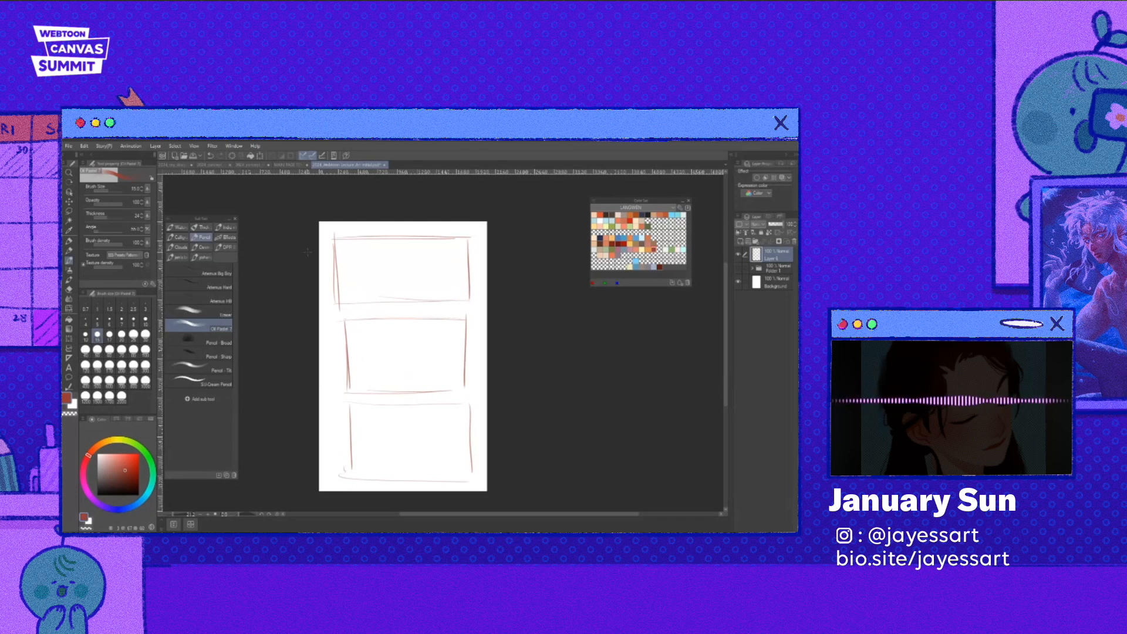
key("u")
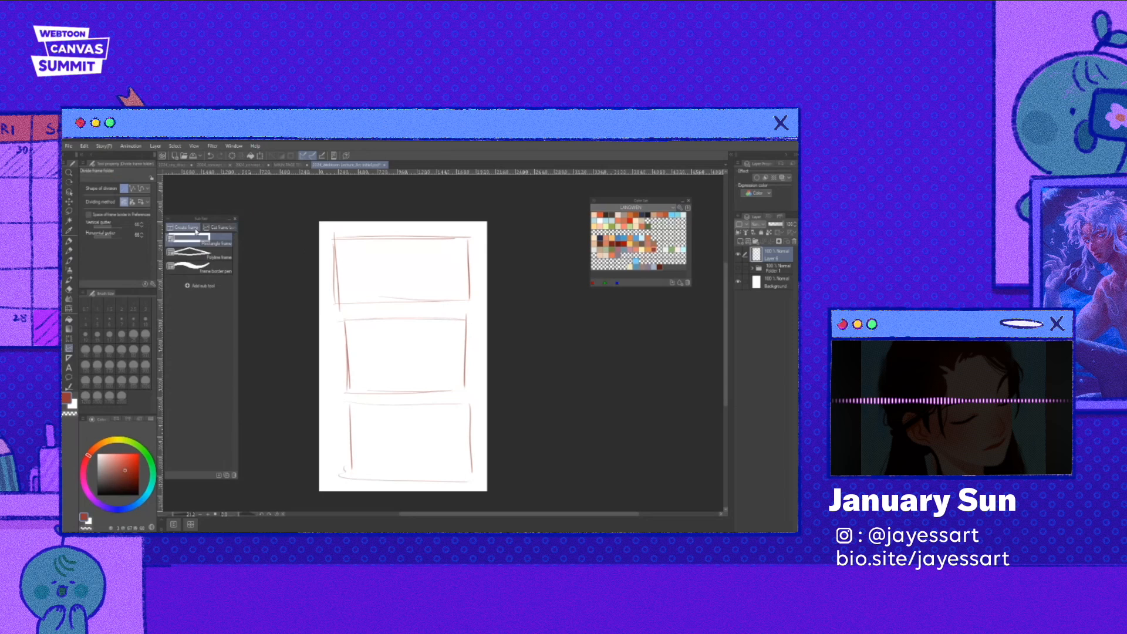
left_click_drag(448, 262, 431, 260)
left_click(660, 266)
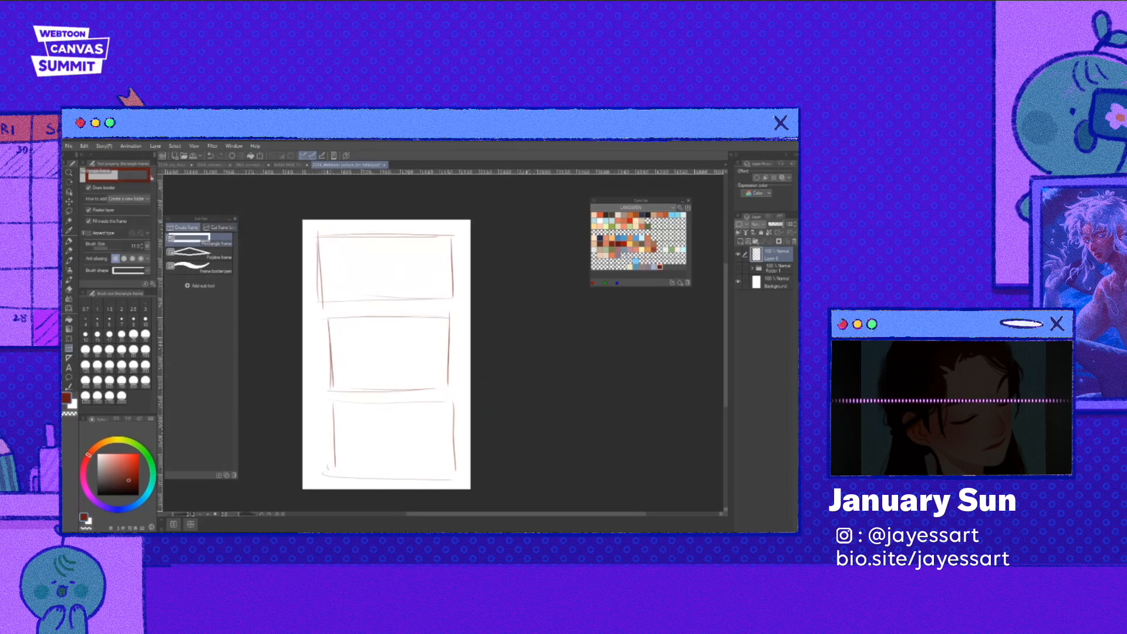
left_click_drag(319, 234, 456, 474)
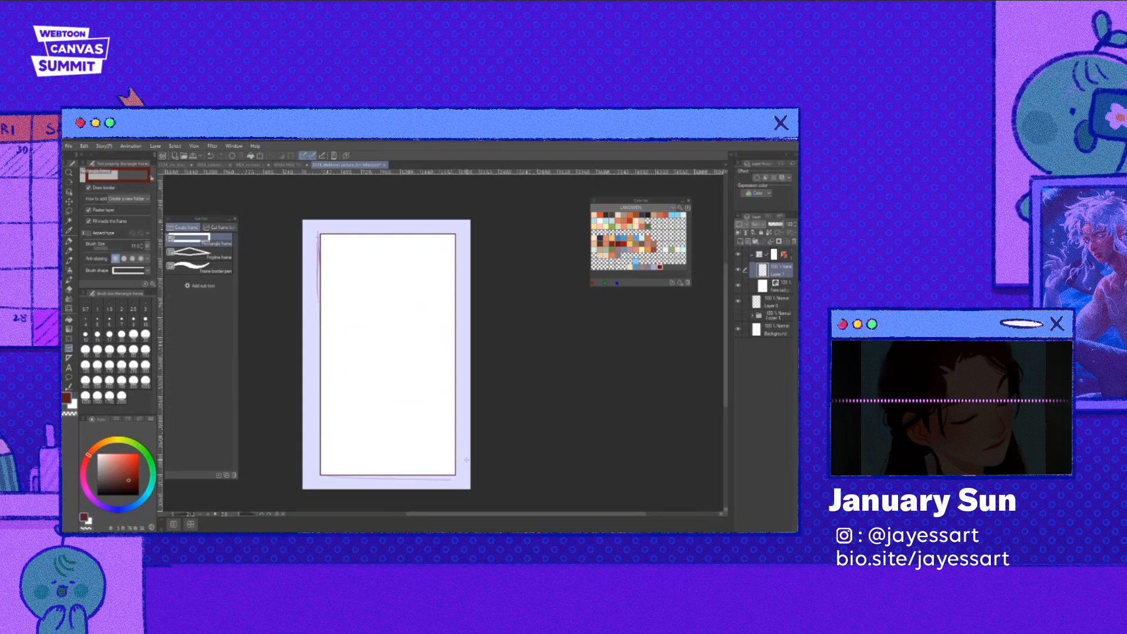
- Divide the rectangle frame with two horizontal cuts into three stacked panels matching the sketch
left_click(220, 227)
left_click_drag(321, 297, 446, 305)
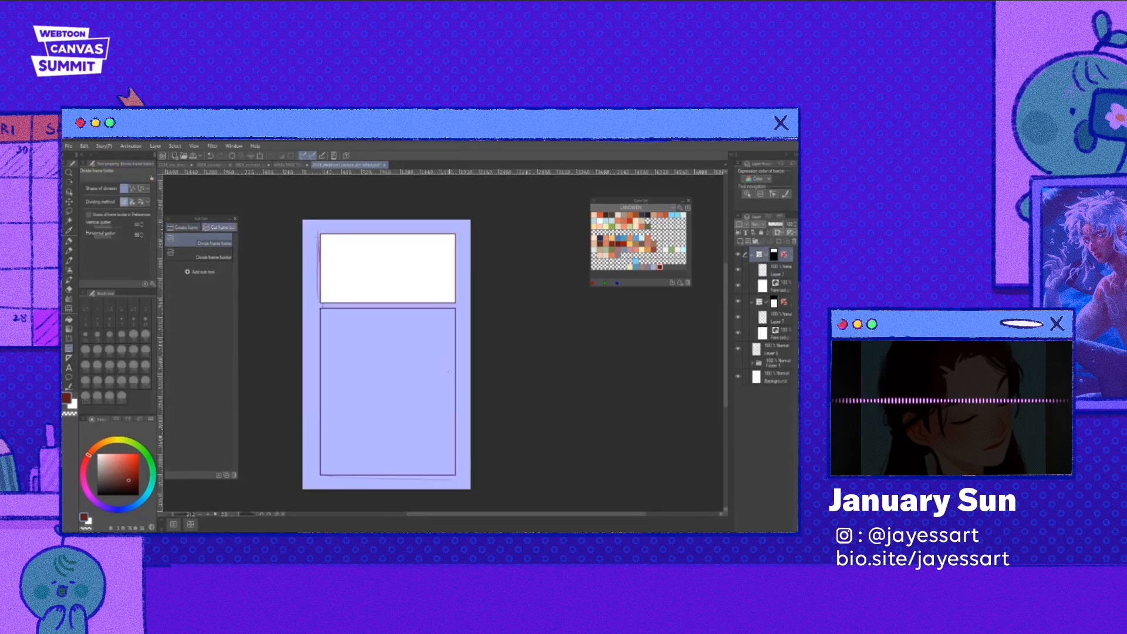
left_click_drag(439, 388, 478, 399)
- Move the sketch layer above the frame folders and clear its rough panel lines
key("p")
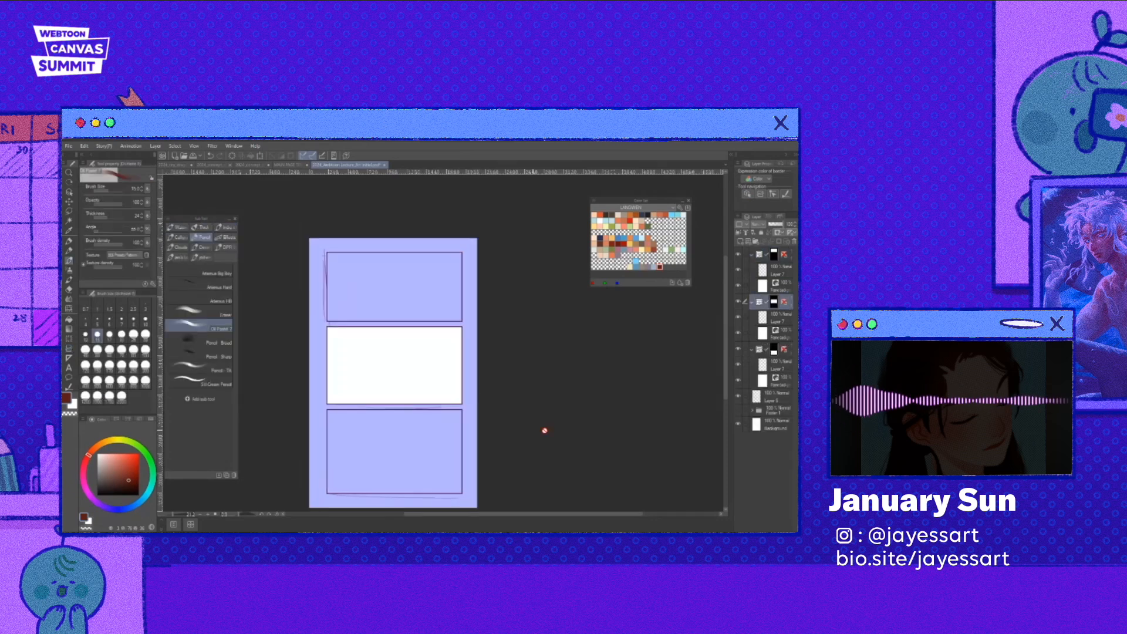
left_click_drag(544, 431, 567, 448)
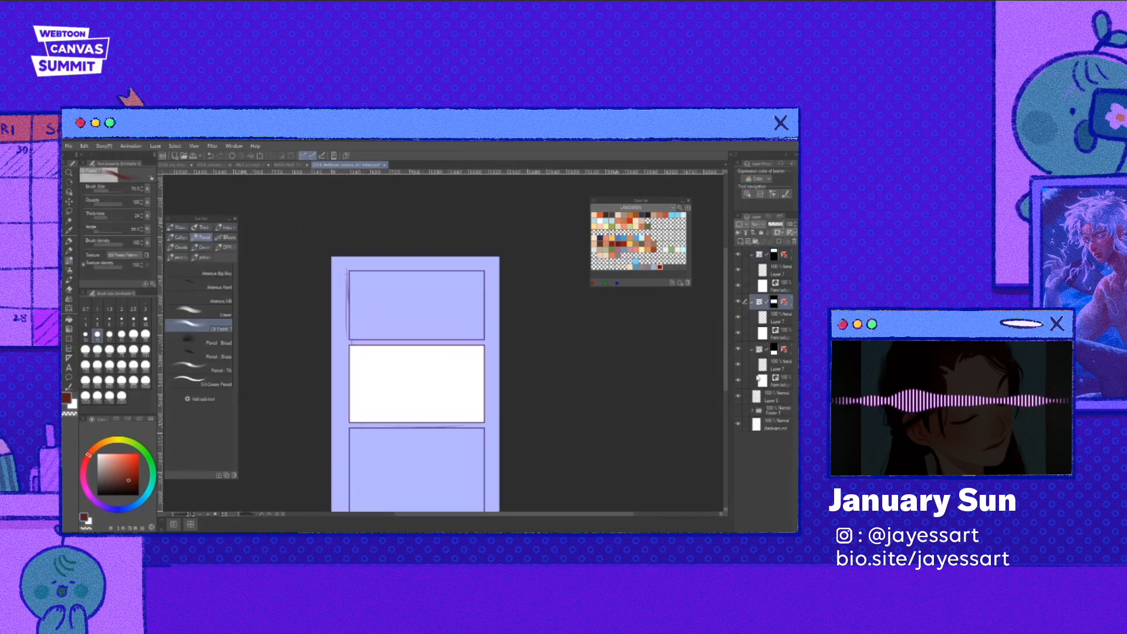
left_click(780, 401)
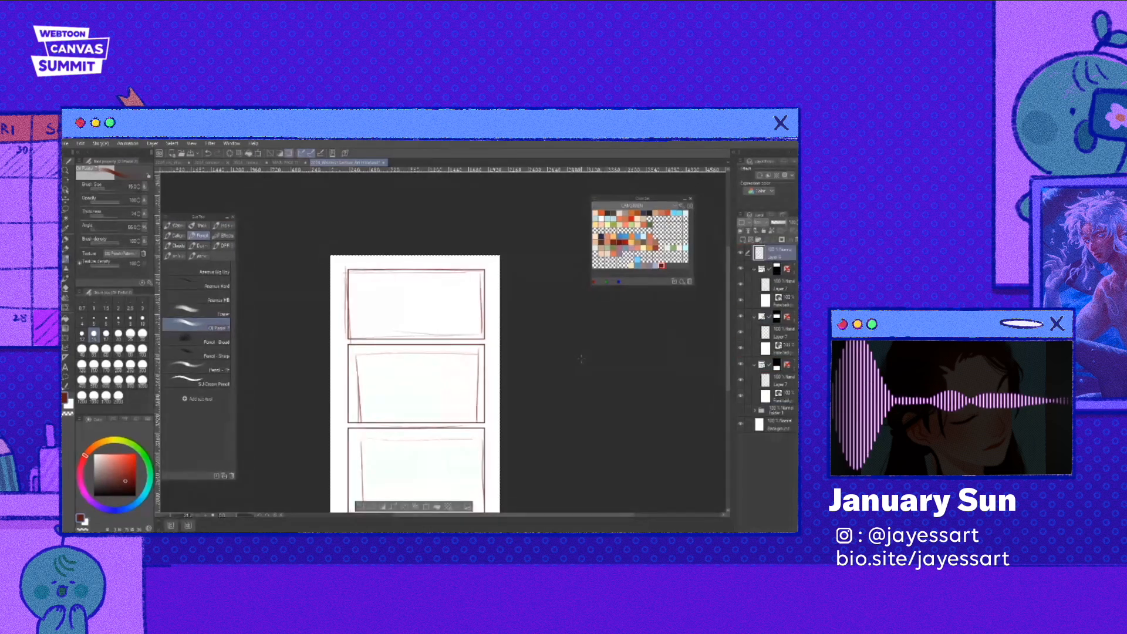
key("Delete")
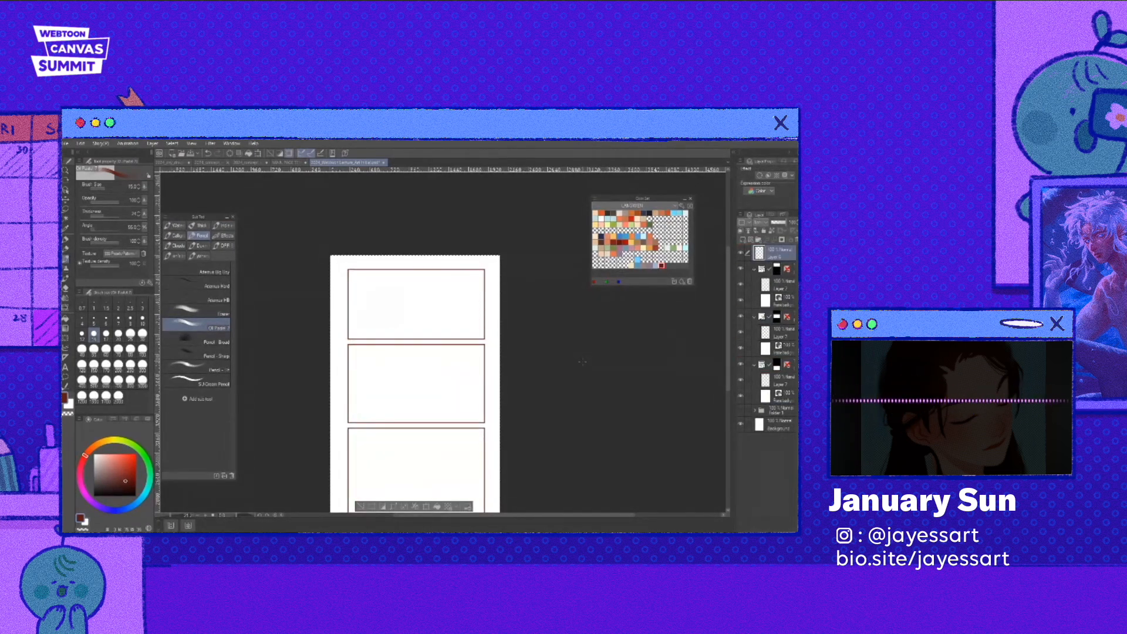
- Sketch a loose orange-brown head circle with a face side line in the right part of the first panel
scroll(460, 377, "up", 3)
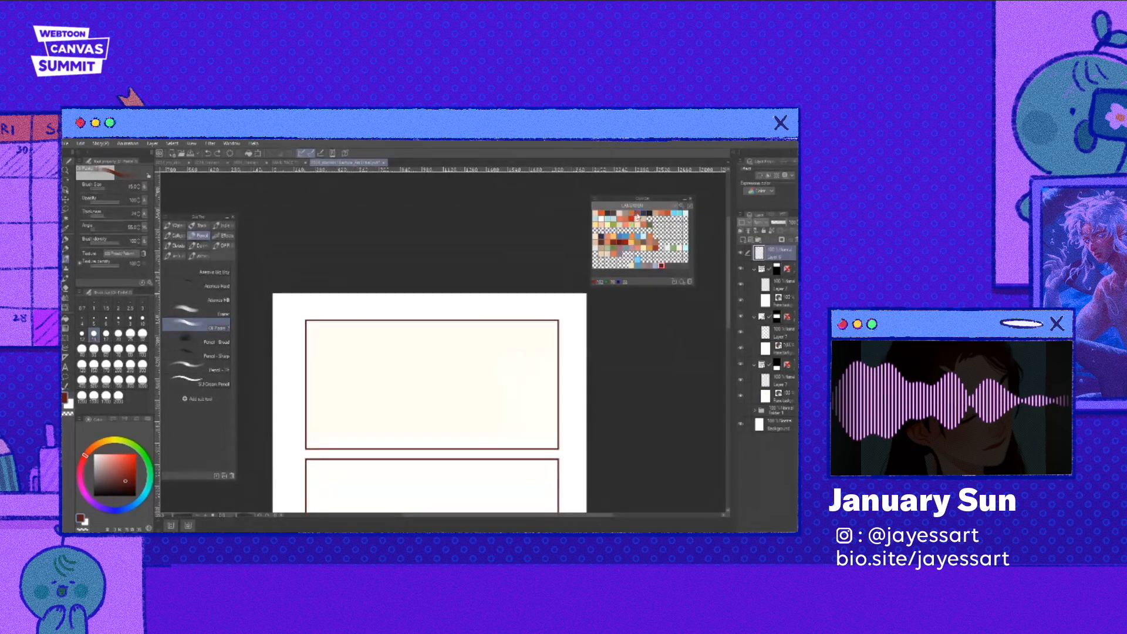
left_click(638, 215)
mouse_move(515, 401)
left_mouse_down()
mouse_move(544, 337)
mouse_move(523, 407)
left_mouse_up()
mouse_move(521, 335)
left_mouse_down()
mouse_move(529, 409)
mouse_move(506, 397)
mouse_move(494, 367)
mouse_move(500, 446)
left_mouse_up()
left_click_drag(494, 367, 500, 448)
key("ctrl+z")
key("ctrl+z")
left_click_drag(496, 371, 505, 447)
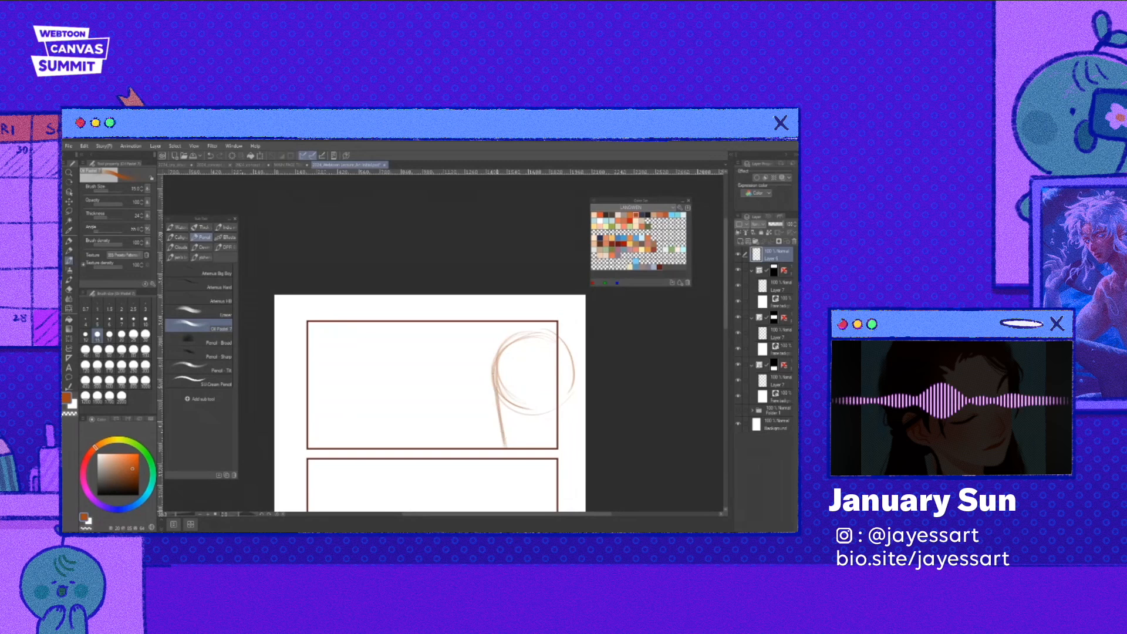
left_click_drag(498, 404, 505, 444)
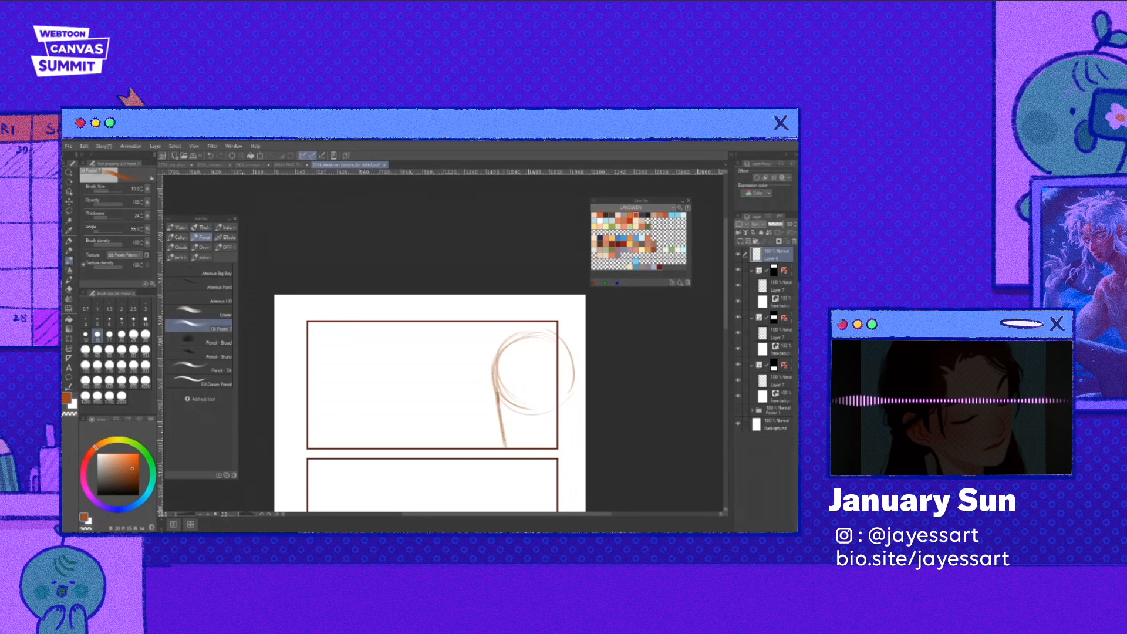
- Undo the head sketch, the cleared panel lines and the frame divisions, back to the single rectangle frame
key("ctrl+z")
key("ctrl+z")
key("ctrl+z")
key("ctrl+z")
key("ctrl+z")
key("ctrl+z")
scroll(535, 391, "down", 5)
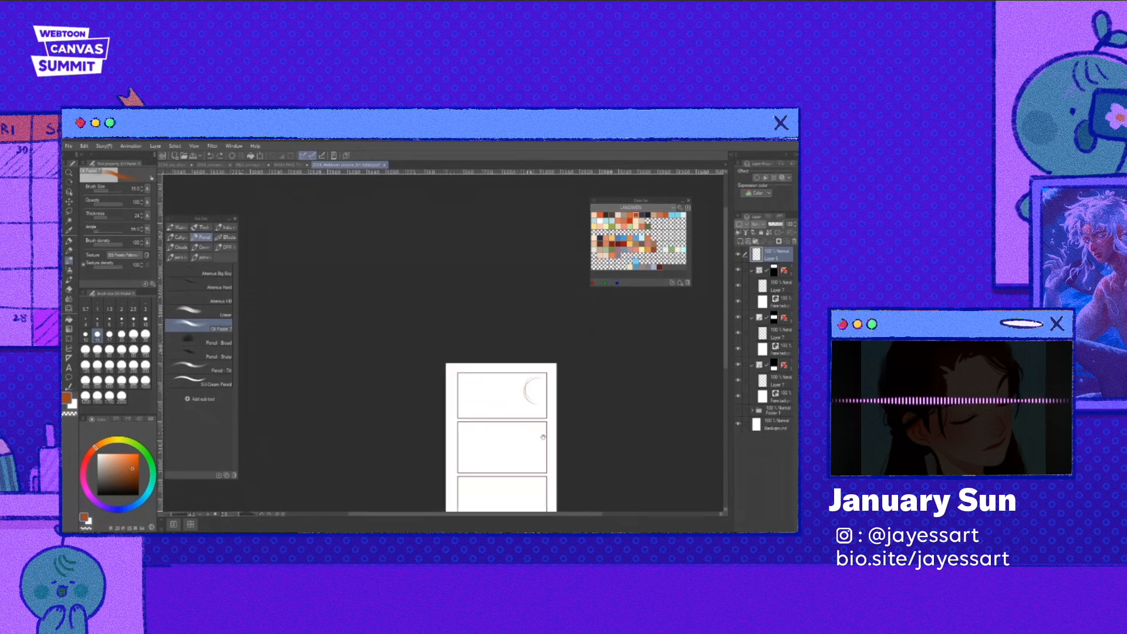
left_click_drag(548, 445, 520, 381)
scroll(516, 386, "up", 2)
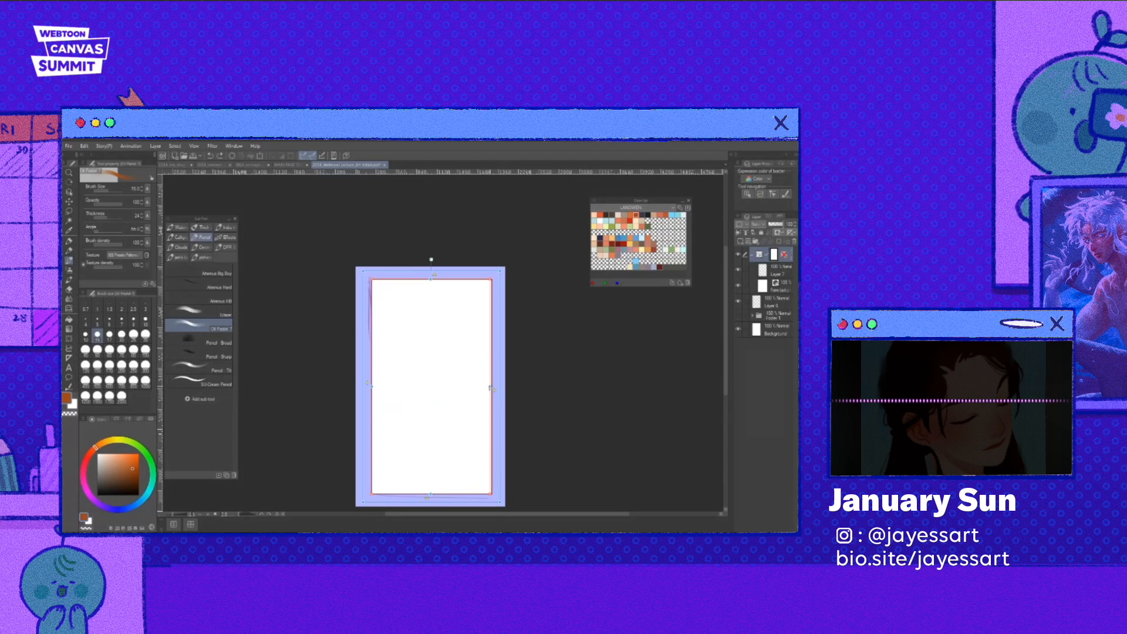
- Narrow the rectangle frame from both sides and divide it with two horizontal cuts into three stacked panels
left_click_drag(492, 387, 485, 388)
left_click_drag(372, 386, 379, 387)
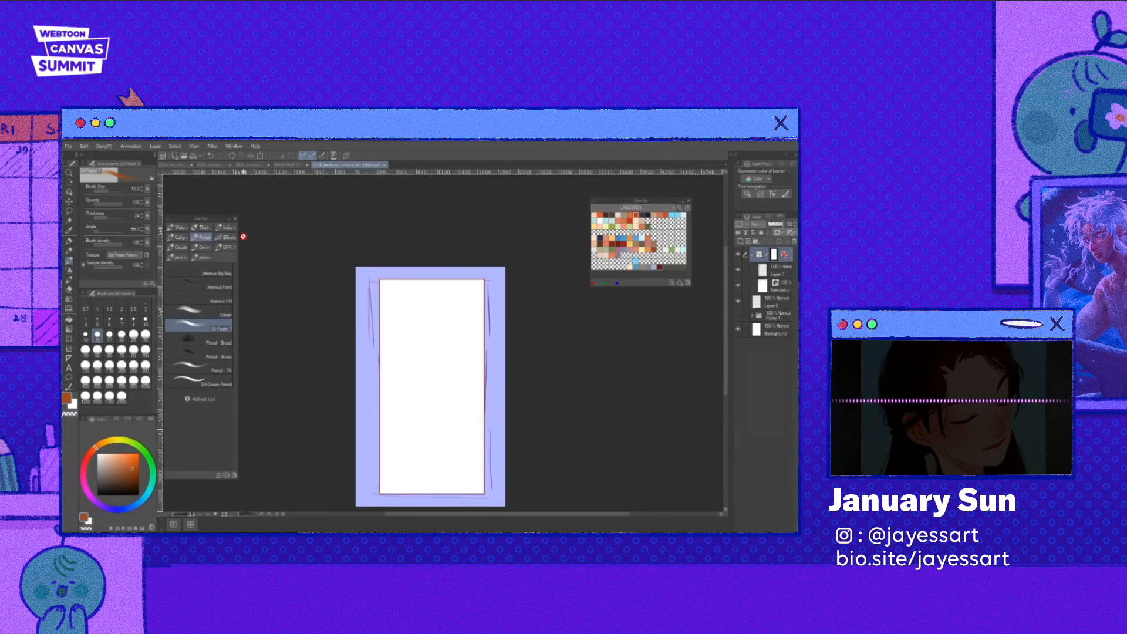
key("u")
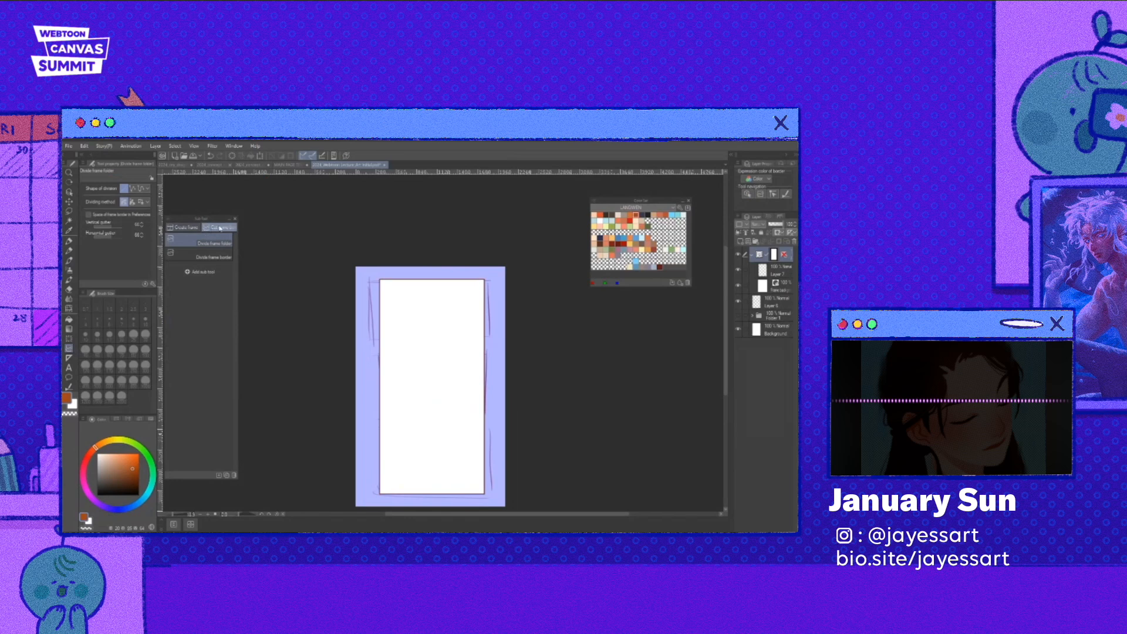
left_click(220, 228)
left_click(465, 346)
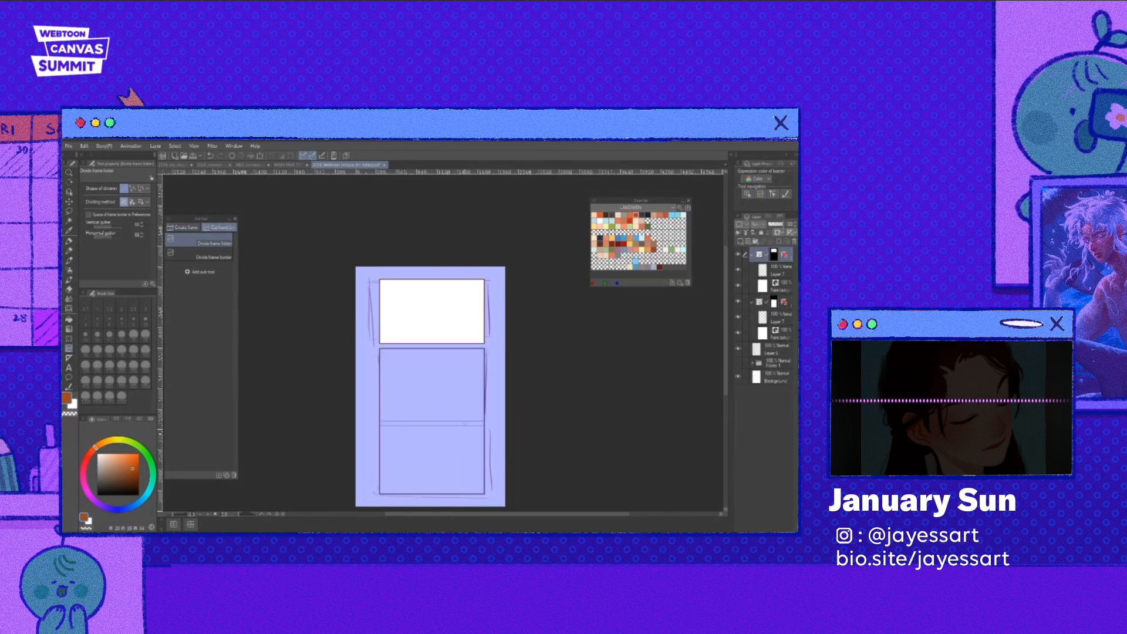
left_click(473, 421)
key("ctrl+z")
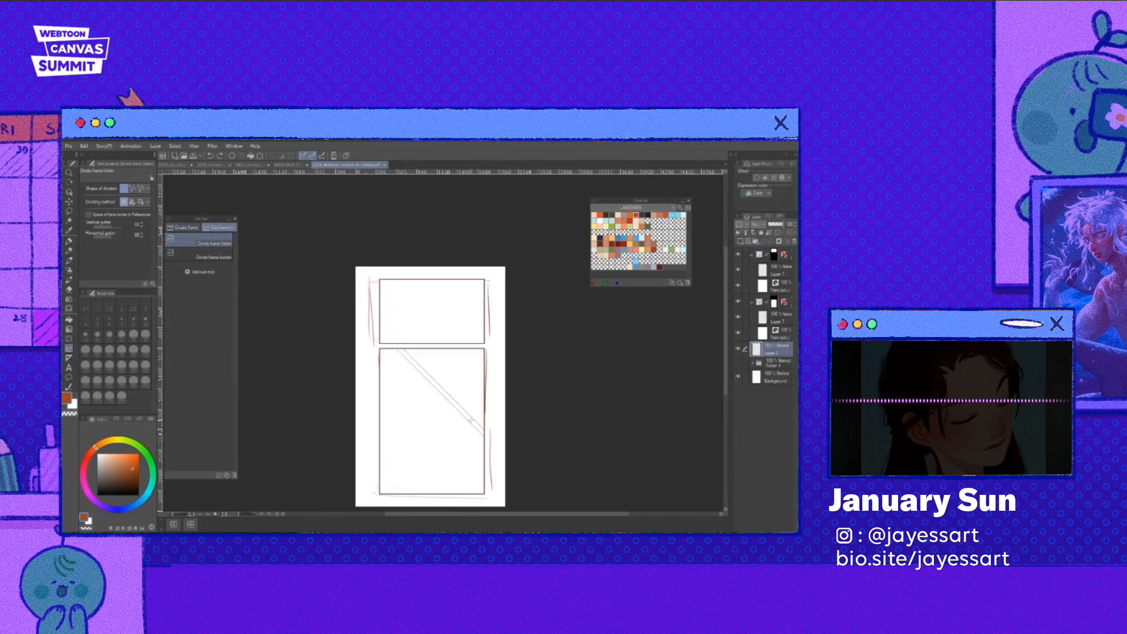
left_click(470, 420)
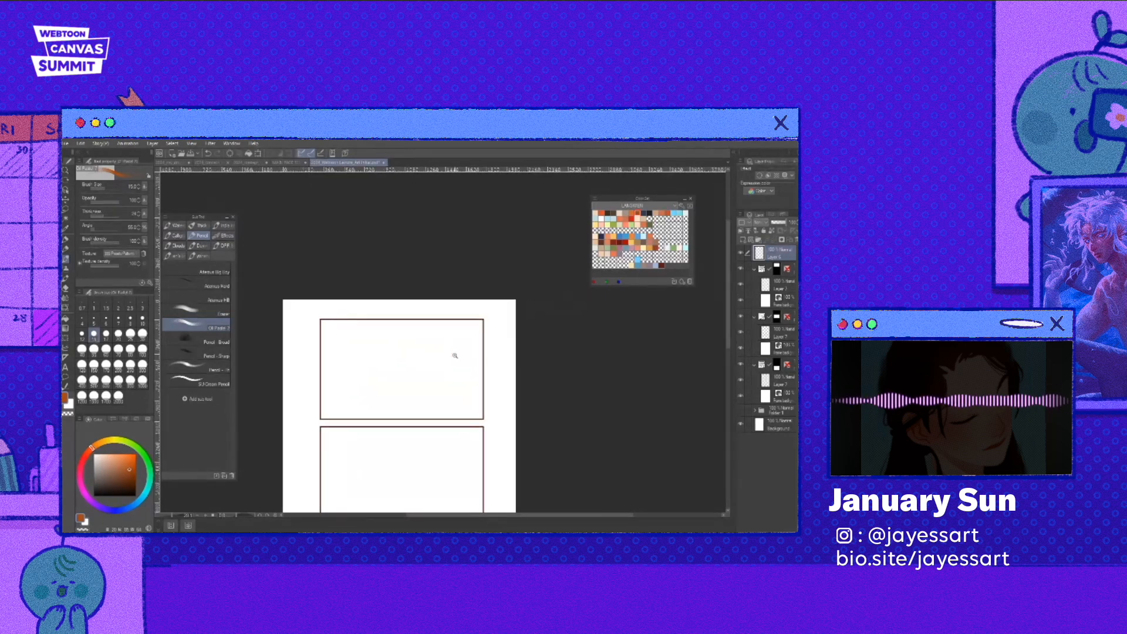
- Sketch an orange-brown head in the right part of the first panel with a circle, face side, chin, ear and neck
left_click(452, 358)
left_click_drag(452, 325, 453, 388)
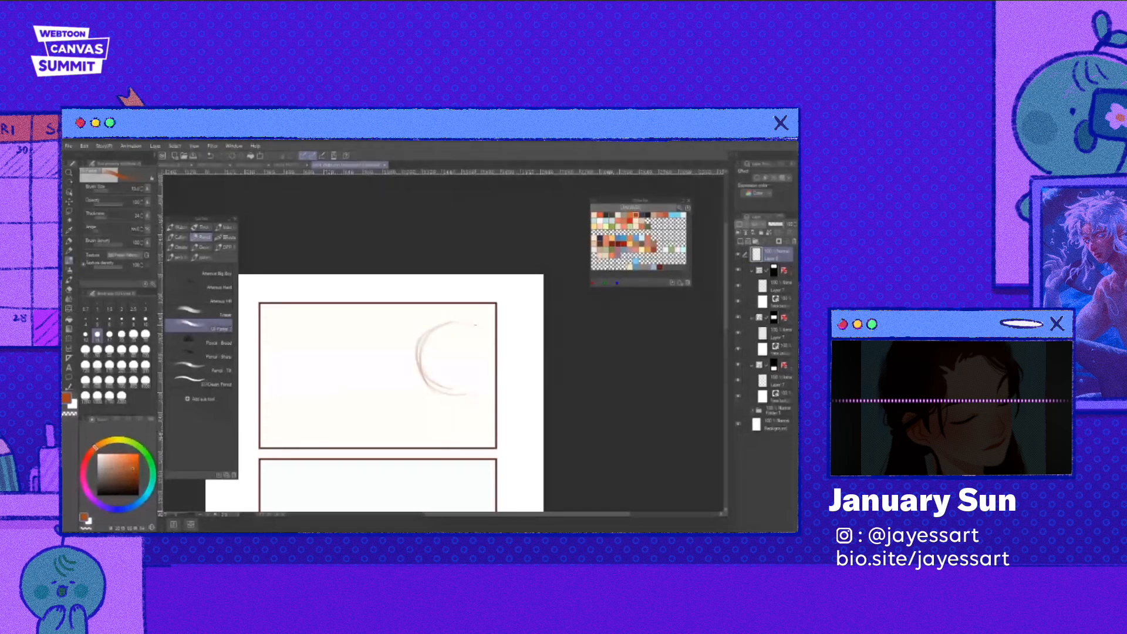
left_click_drag(452, 322, 431, 389)
mouse_move(420, 352)
left_mouse_down()
mouse_move(433, 437)
mouse_move(470, 431)
mouse_move(440, 422)
left_mouse_up()
left_click_drag(435, 442, 468, 426)
key("ctrl+z")
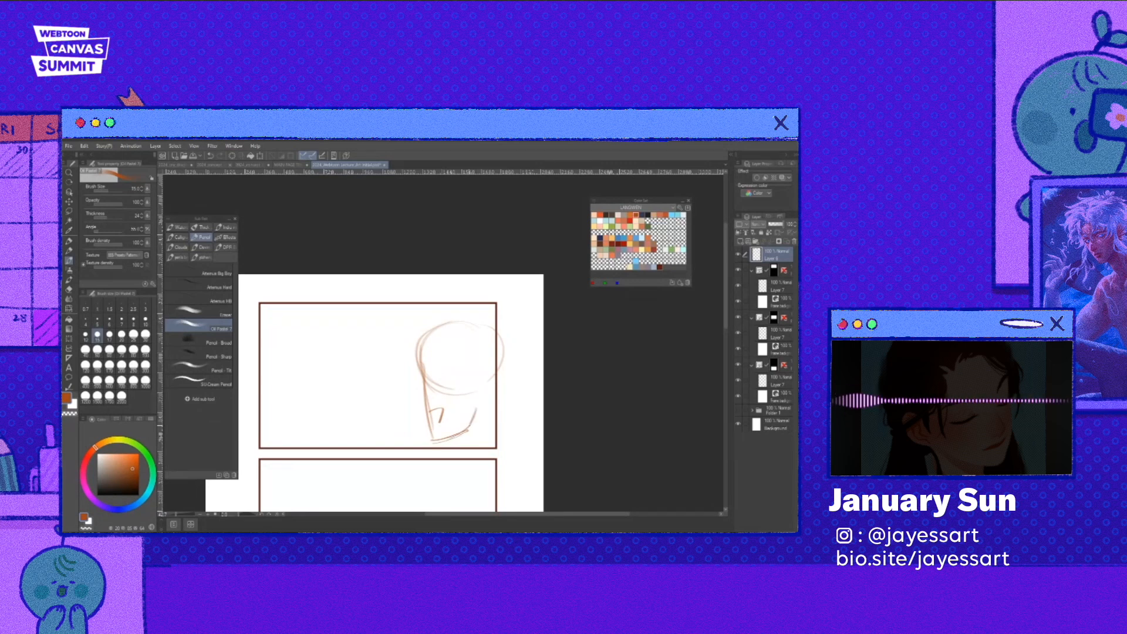
left_click_drag(472, 370, 470, 407)
left_click_drag(478, 380, 462, 447)
- Try several hair strokes over the top and forehead of the head sketch, and undo them
mouse_move(432, 324)
left_mouse_down()
mouse_move(501, 324)
mouse_move(424, 371)
mouse_move(407, 362)
mouse_move(485, 306)
left_mouse_up()
key("ctrl+z")
key("e")
key("p")
left_click_drag(476, 316, 494, 308)
left_click_drag(451, 346, 447, 365)
mouse_move(461, 352)
left_mouse_down()
mouse_move(452, 390)
mouse_move(495, 352)
mouse_move(481, 340)
mouse_move(525, 352)
mouse_move(493, 347)
mouse_move(505, 346)
left_mouse_up()
key("ctrl+z")
key("ctrl+z")
key("ctrl+z")
key("ctrl+z")
- Sketch spiky hair on top of the head and a jagged fringe over the forehead and temple
scroll(426, 228, "up", 2)
key("e")
key("p")
left_click_drag(470, 381, 461, 345)
left_click_drag(493, 311, 517, 304)
mouse_move(438, 348)
left_mouse_down()
mouse_move(417, 383)
mouse_move(469, 418)
mouse_move(449, 382)
left_mouse_up()
- Erase the front part of the fringe and redraw it as jagged strands over the forehead
key("e")
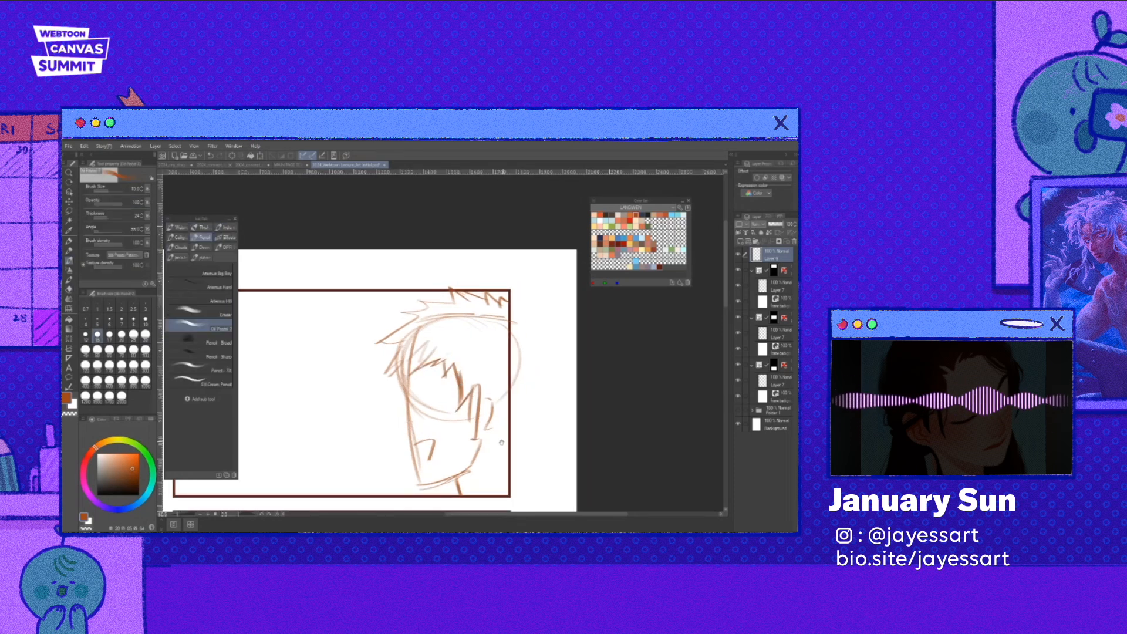
mouse_move(418, 349)
left_mouse_down()
mouse_move(461, 341)
mouse_move(468, 355)
mouse_move(473, 335)
left_mouse_up()
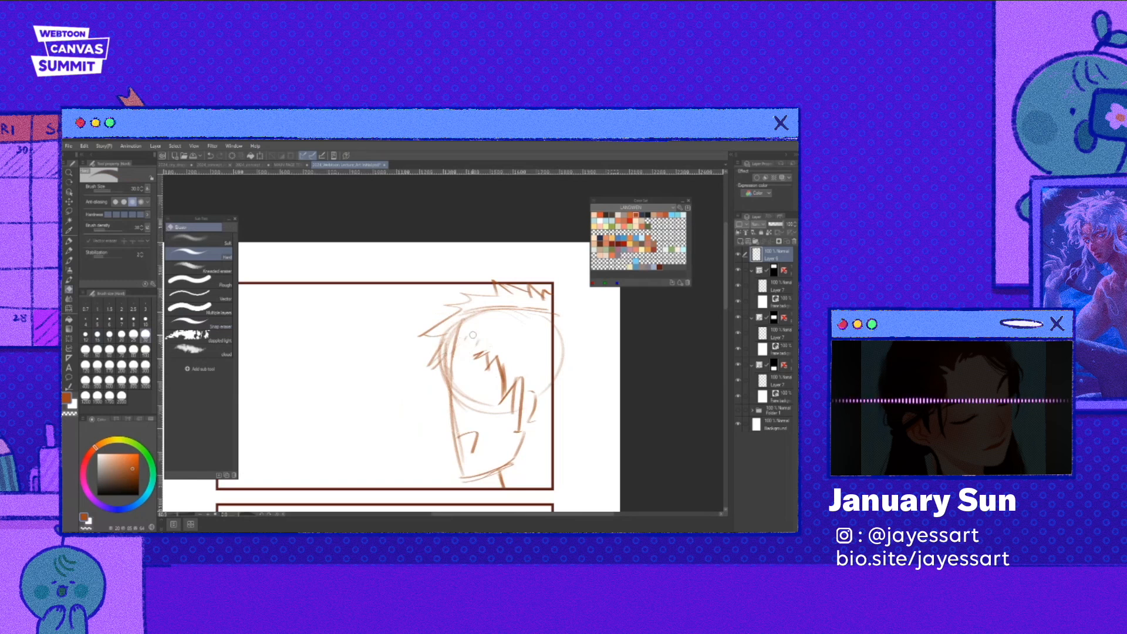
key("p")
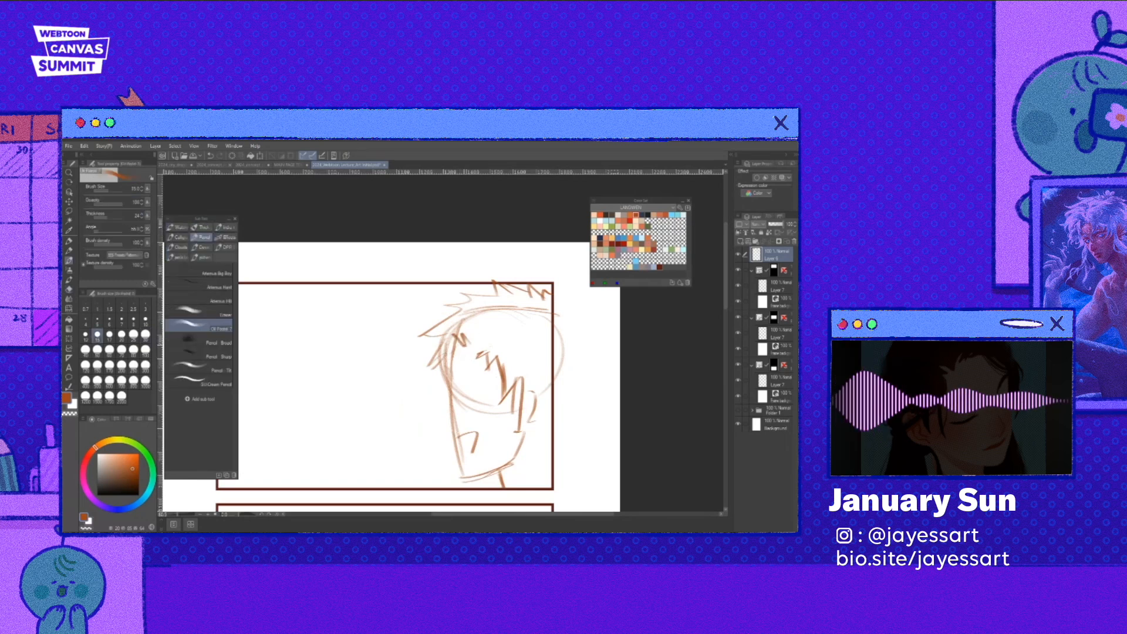
left_click_drag(445, 365, 485, 352)
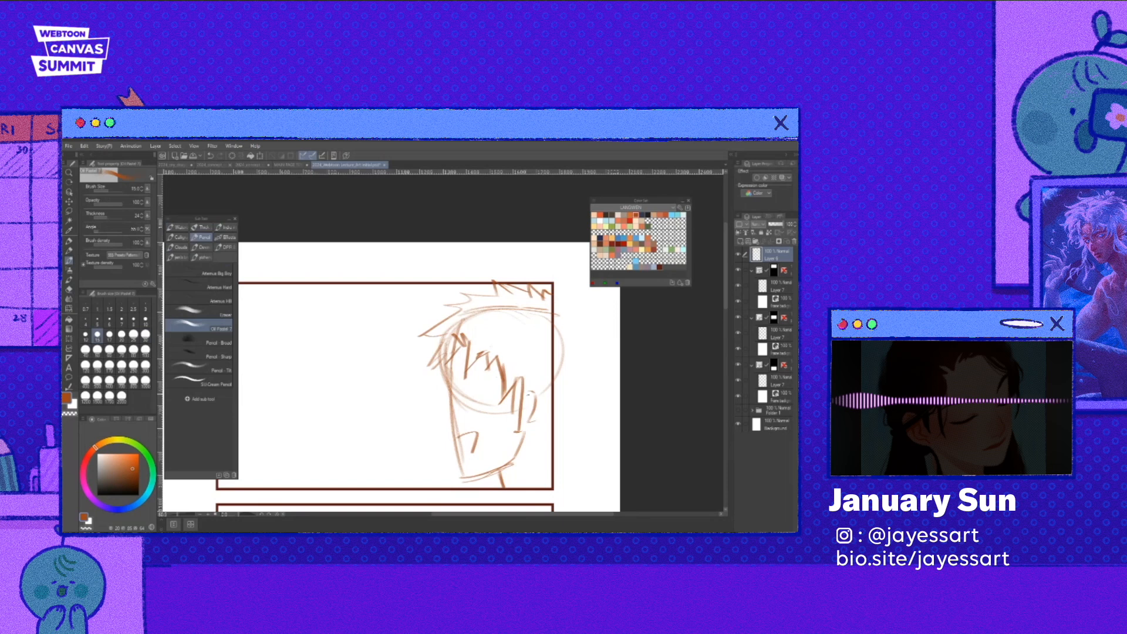
- Rework the jawline with a sharper angle and add jagged hair strands behind the ear down to the nape
mouse_move(516, 439)
left_mouse_down()
mouse_move(473, 478)
mouse_move(504, 487)
left_mouse_up()
key("e")
key("p")
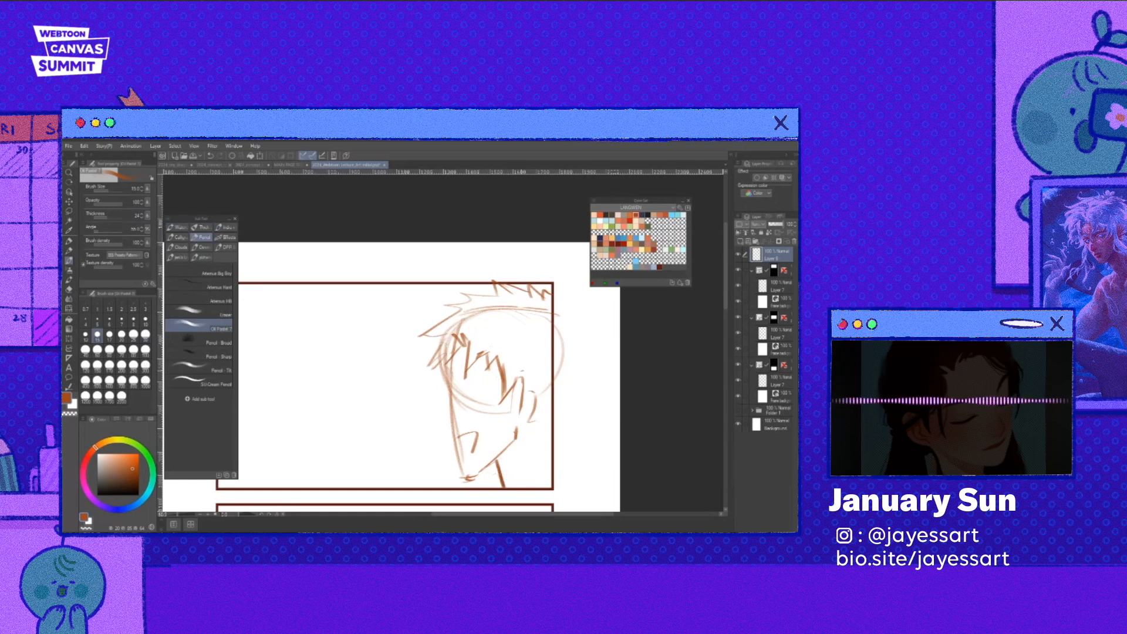
mouse_move(519, 369)
left_mouse_down()
mouse_move(531, 444)
mouse_move(556, 453)
left_mouse_up()
key("e")
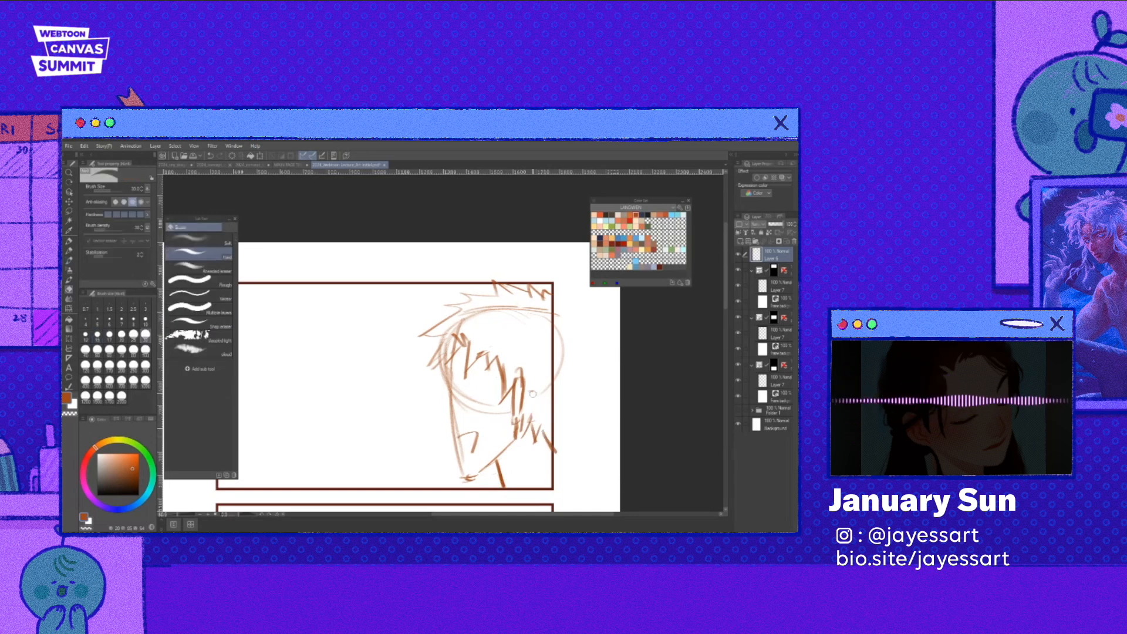
key("p")
mouse_move(533, 413)
left_mouse_down()
mouse_move(555, 449)
mouse_move(534, 444)
mouse_move(556, 449)
left_mouse_up()
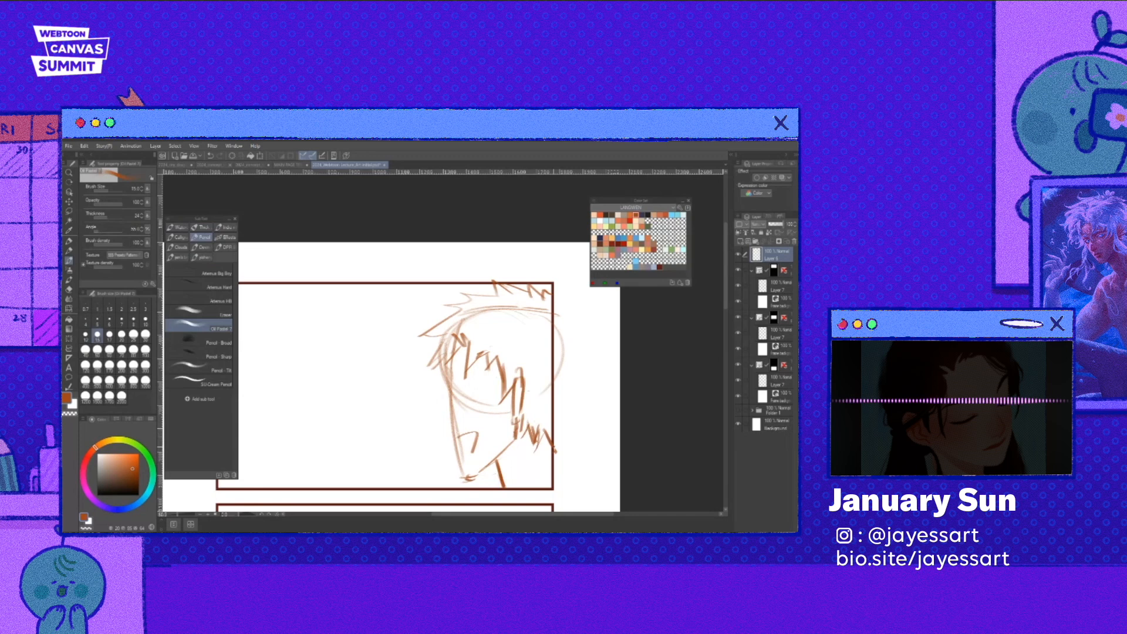
- Mirror the canvas view to strengthen the head's face outline and jawline, and restore the normal view
key("h")
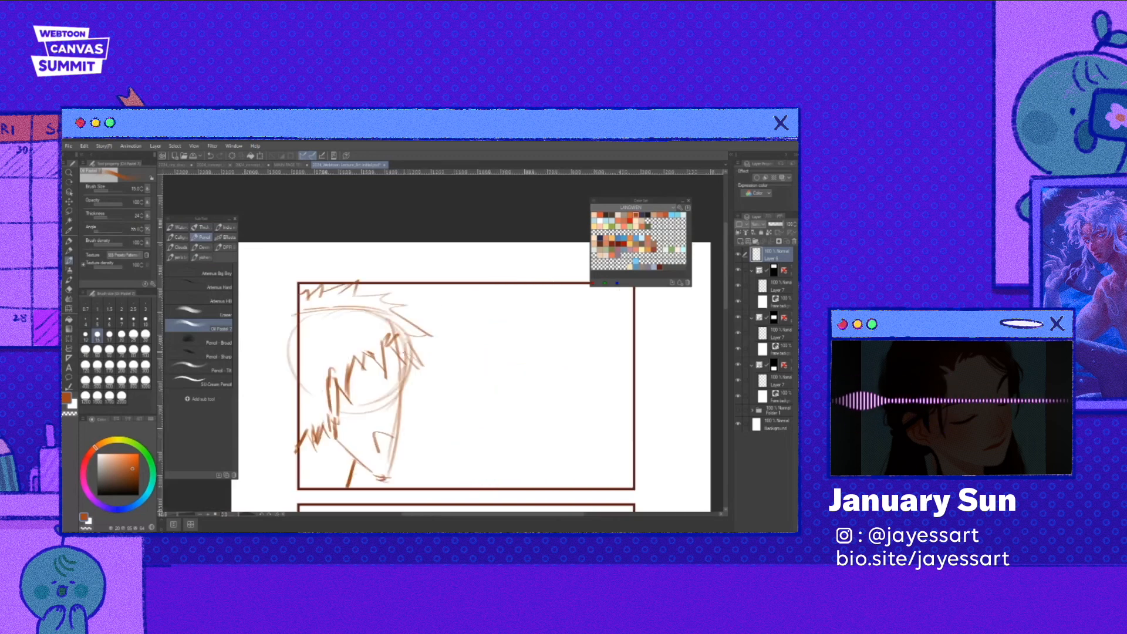
left_click_drag(403, 344, 401, 411)
left_click_drag(401, 410, 389, 474)
key("ctrl+z")
left_click_drag(401, 401, 386, 477)
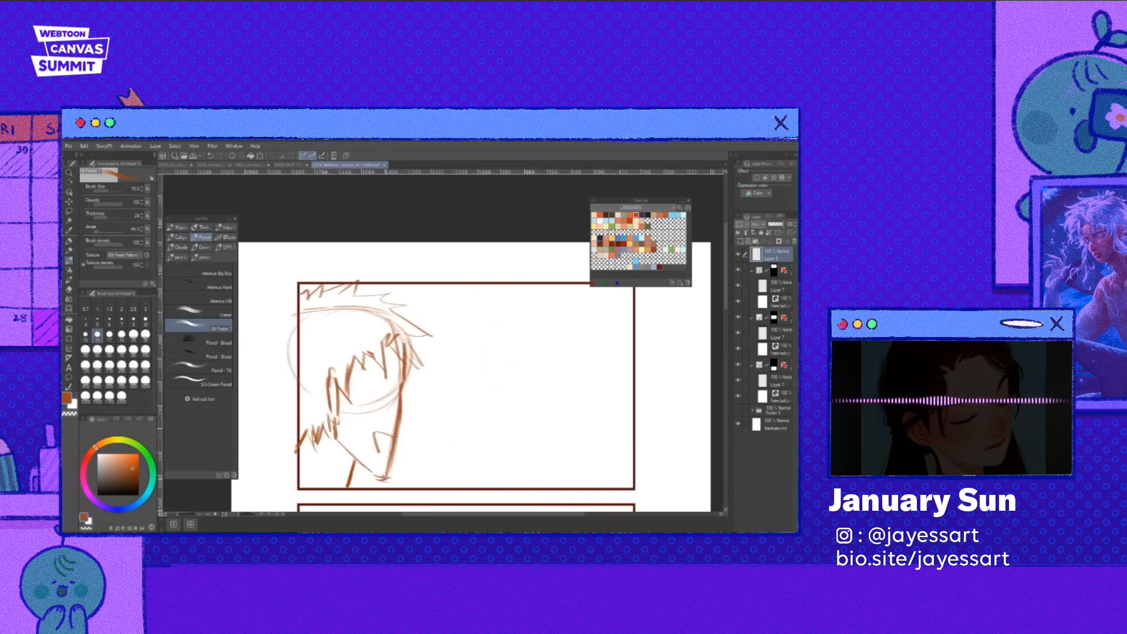
left_click_drag(334, 421, 352, 471)
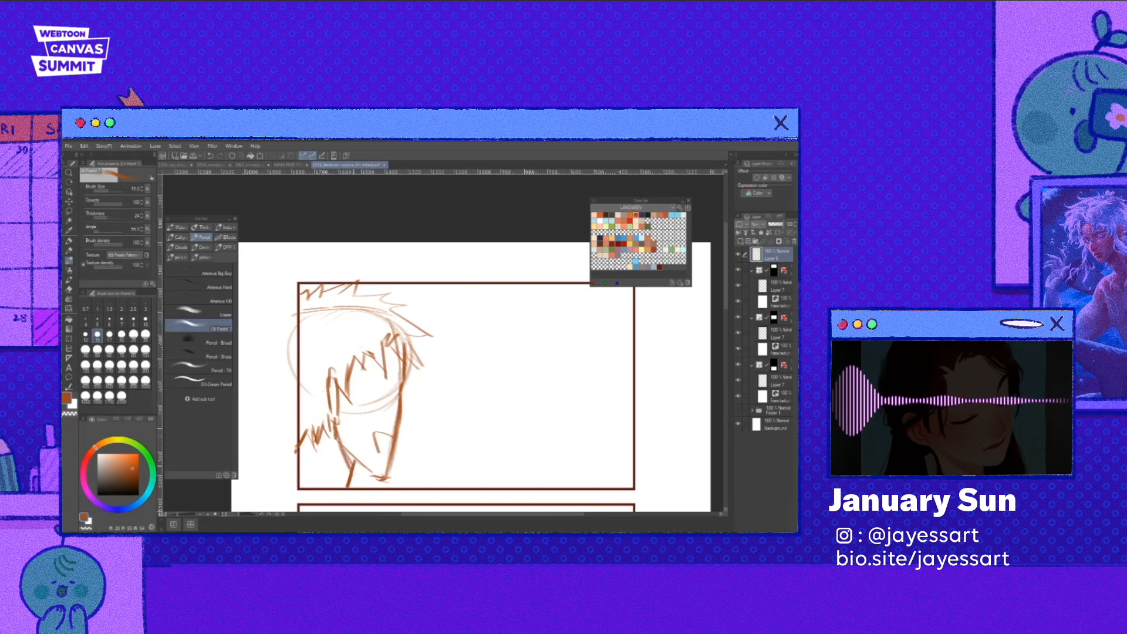
key("h")
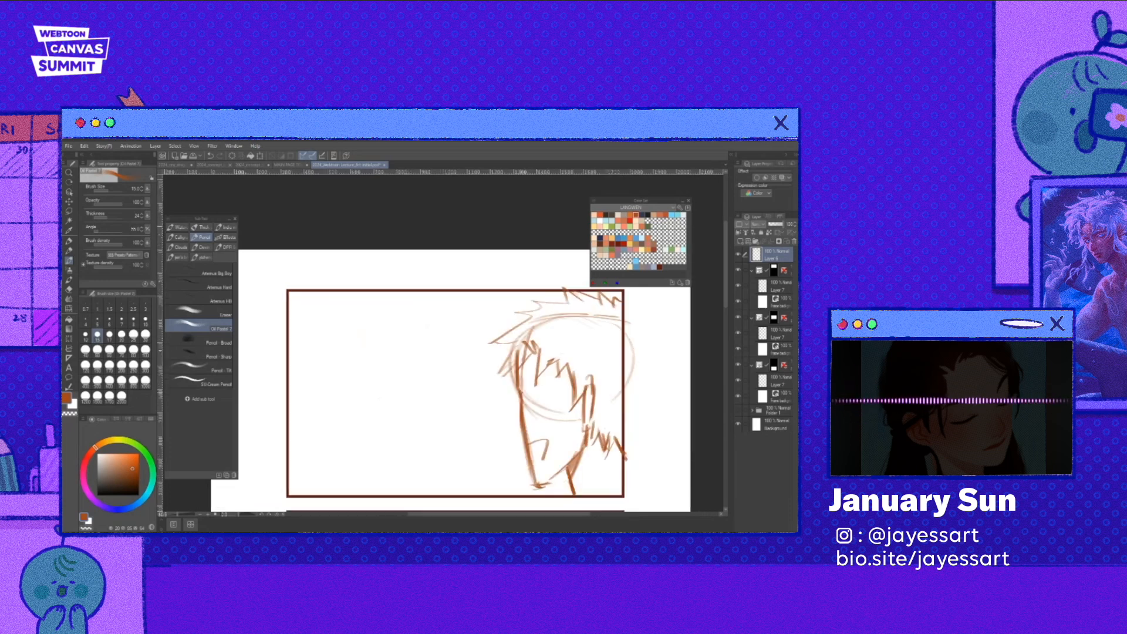
- Transform the lassoed side hair and ear area to sit closer to the face, and clean up the skull's construction lines
left_click_drag(527, 380, 548, 375)
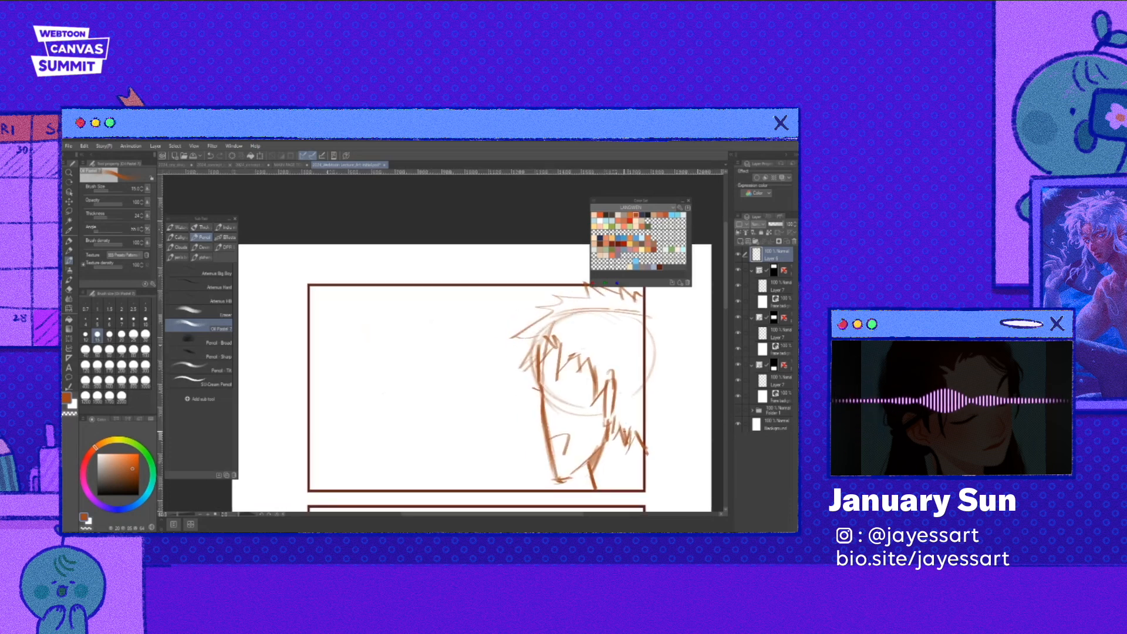
key("m")
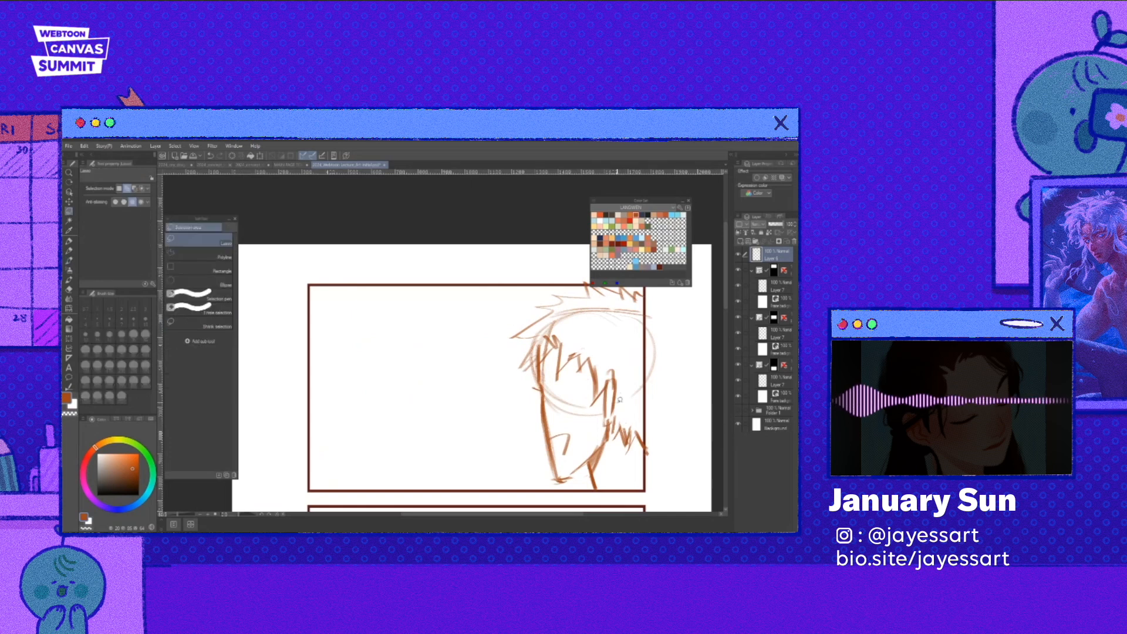
mouse_move(590, 382)
left_mouse_down()
mouse_move(599, 440)
mouse_move(587, 367)
left_mouse_up()
key("ctrl+t")
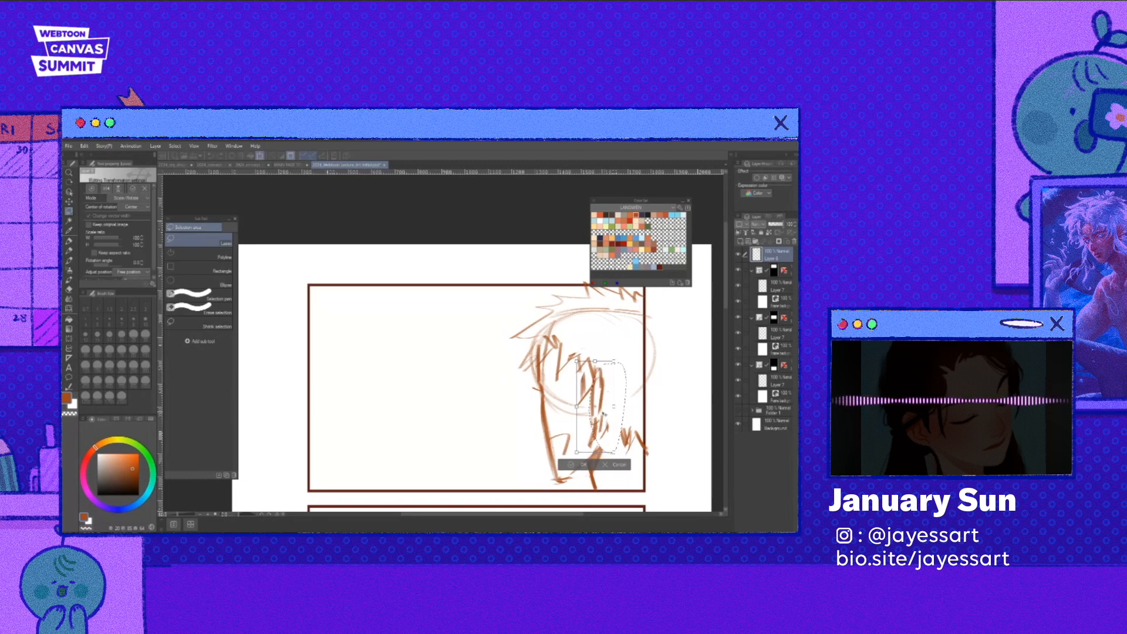
key("Return")
key("p")
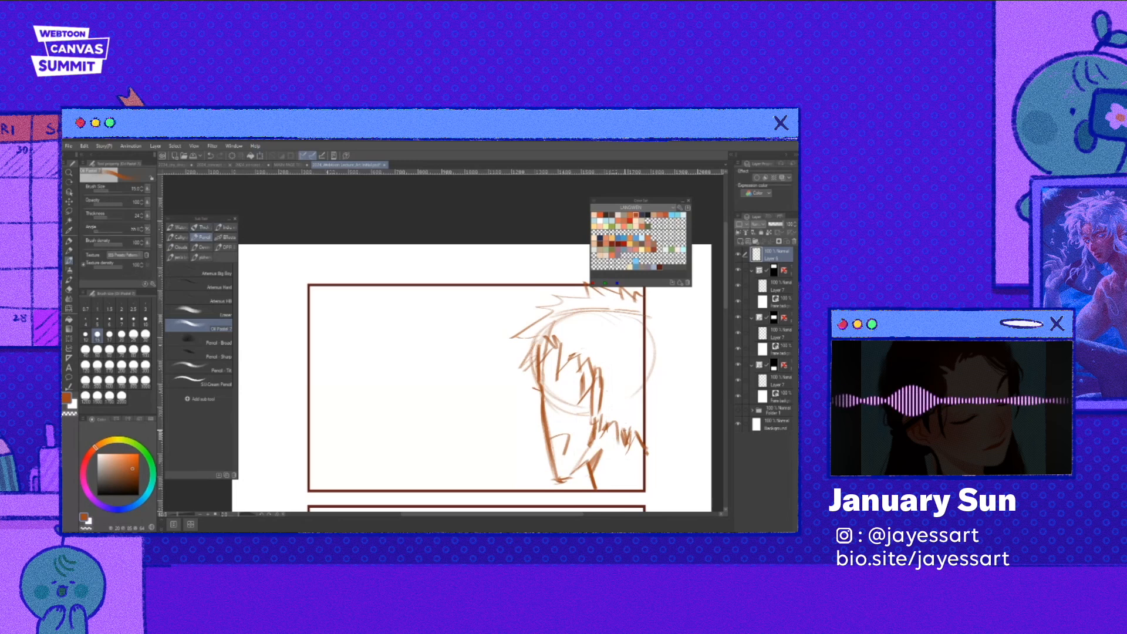
left_click_drag(555, 320, 640, 311)
left_click_drag(622, 364, 587, 361)
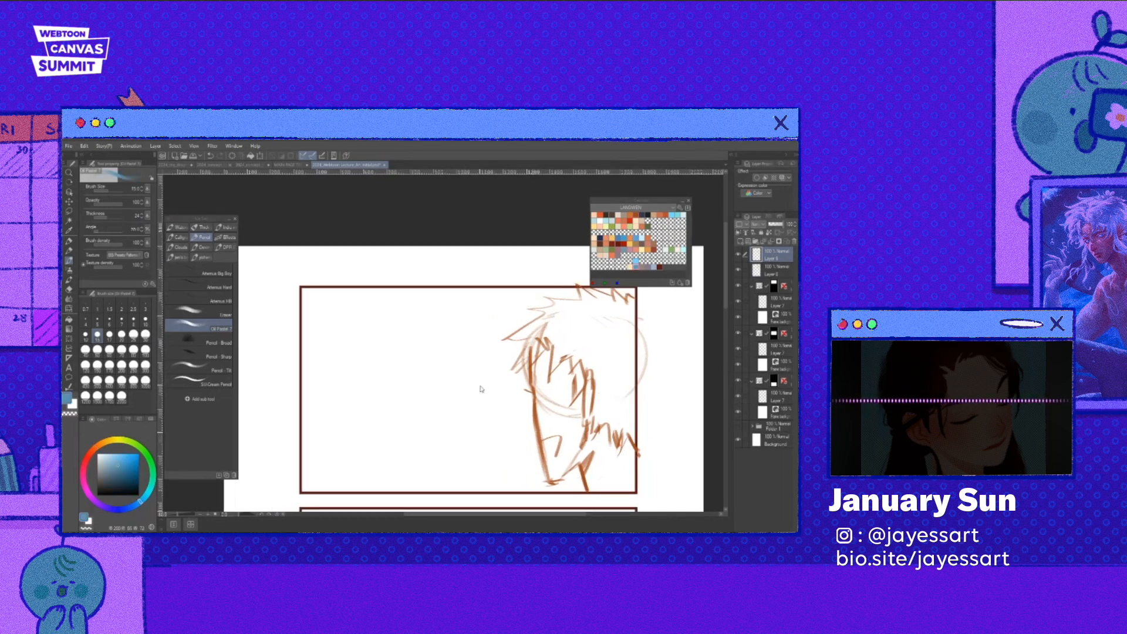
- Sketch a blue front-facing head beside the orange profile, with a skull circle, centre and eye guidelines, face sides and a tapered jaw
mouse_move(375, 339)
left_mouse_down()
mouse_move(370, 405)
mouse_move(391, 411)
left_mouse_up()
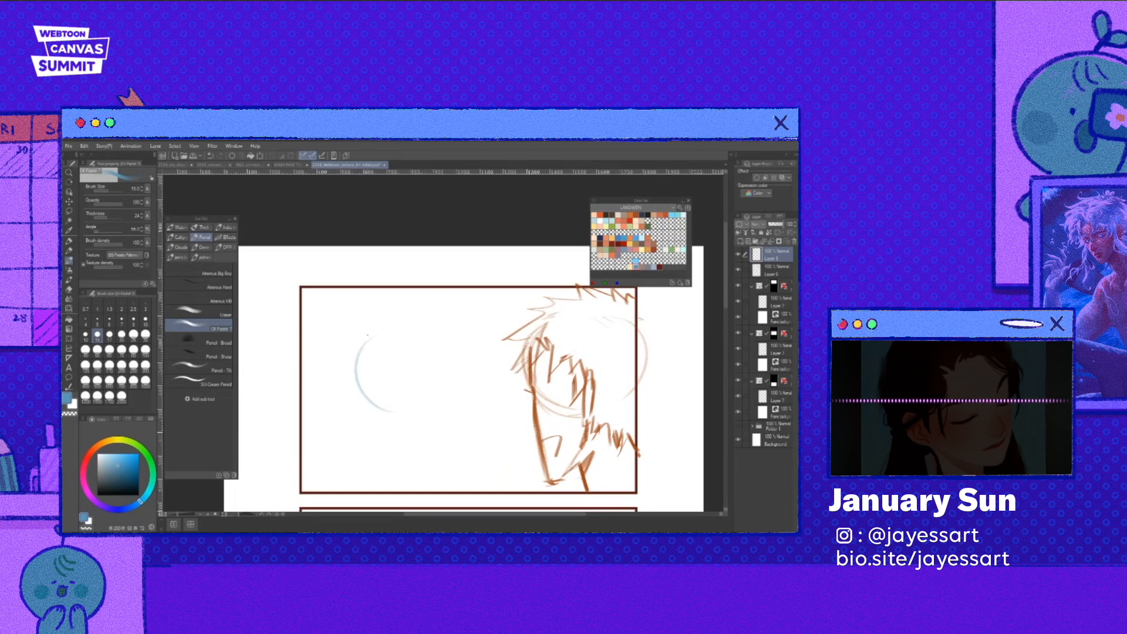
left_click_drag(361, 340, 437, 414)
left_click_drag(414, 319, 427, 468)
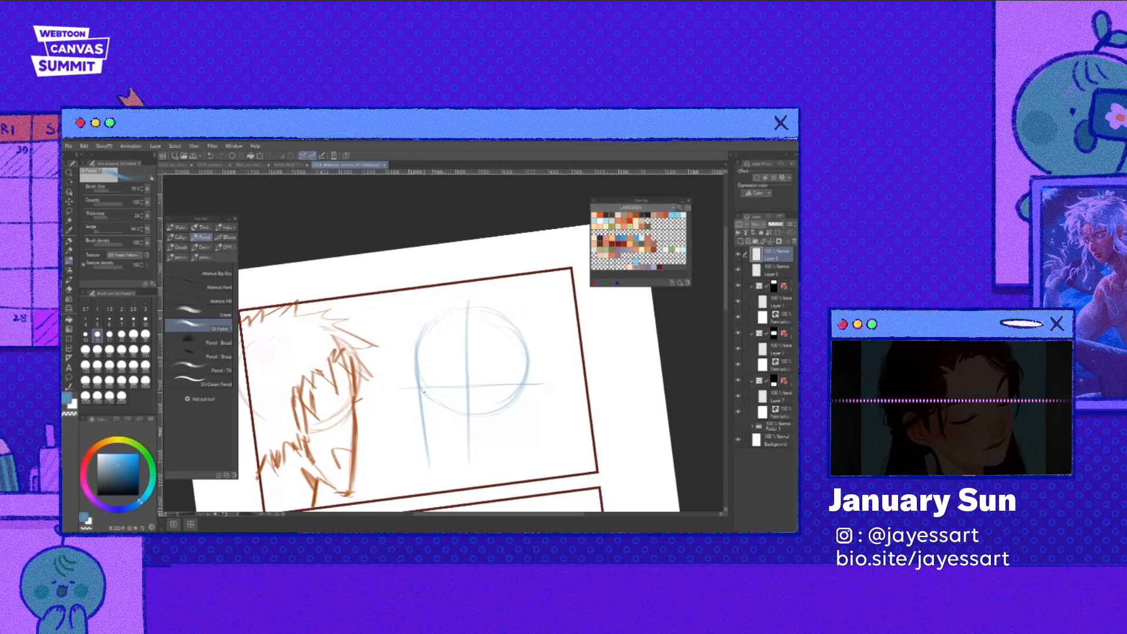
mouse_move(415, 348)
left_mouse_down()
mouse_move(431, 460)
mouse_move(482, 483)
left_mouse_up()
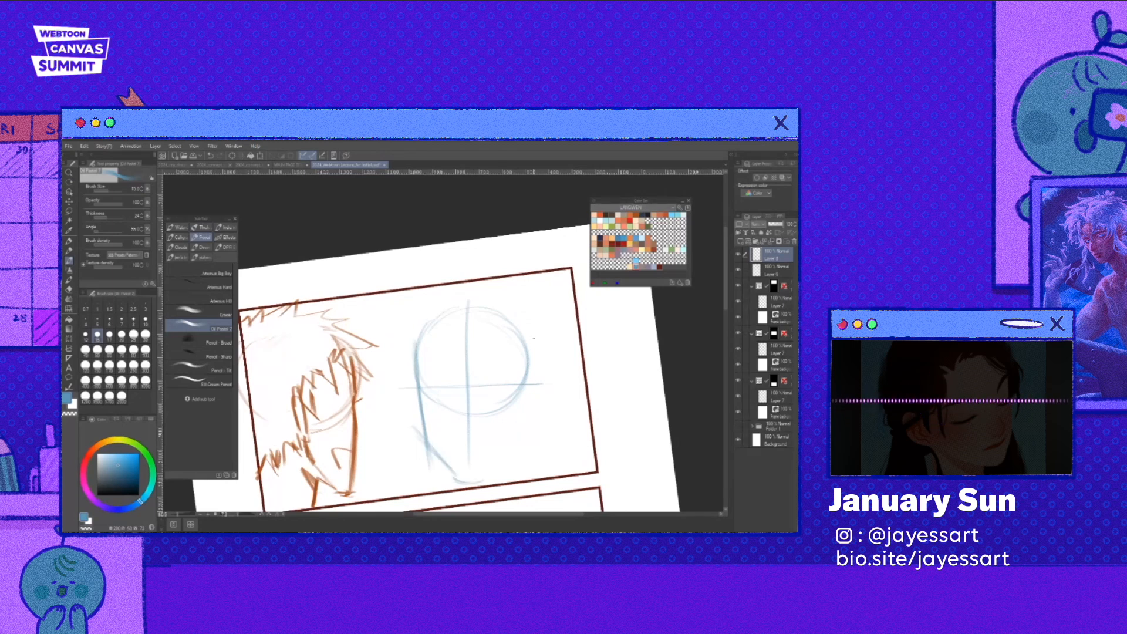
mouse_move(532, 342)
left_mouse_down()
mouse_move(518, 432)
mouse_move(483, 482)
left_mouse_up()
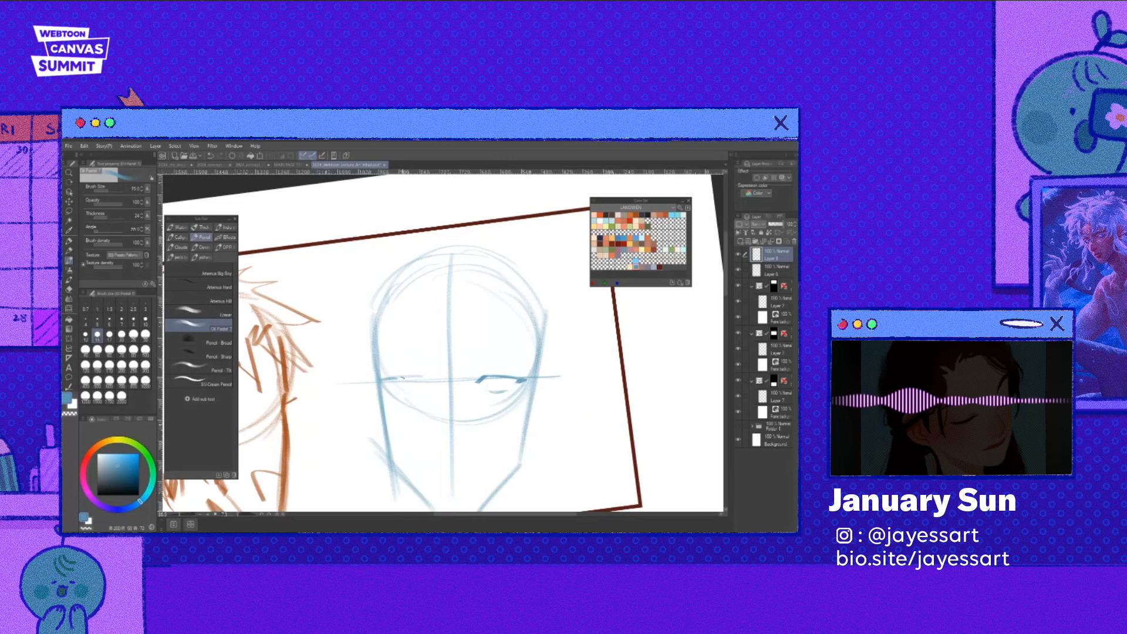
- Sketch the upper and lower lids of both eyes along the blue head's eye line, and mirror the canvas view to check them
mouse_move(406, 377)
left_mouse_down()
mouse_move(439, 385)
mouse_move(394, 377)
mouse_move(403, 389)
left_mouse_up()
key("ctrl+z")
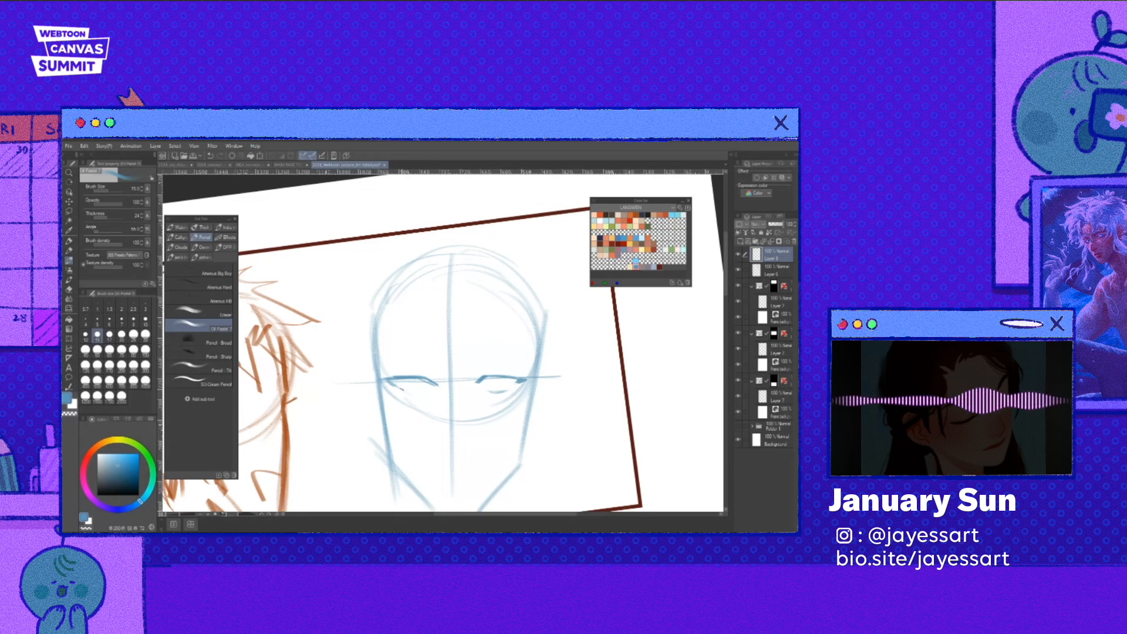
left_click_drag(403, 389, 428, 389)
key("h")
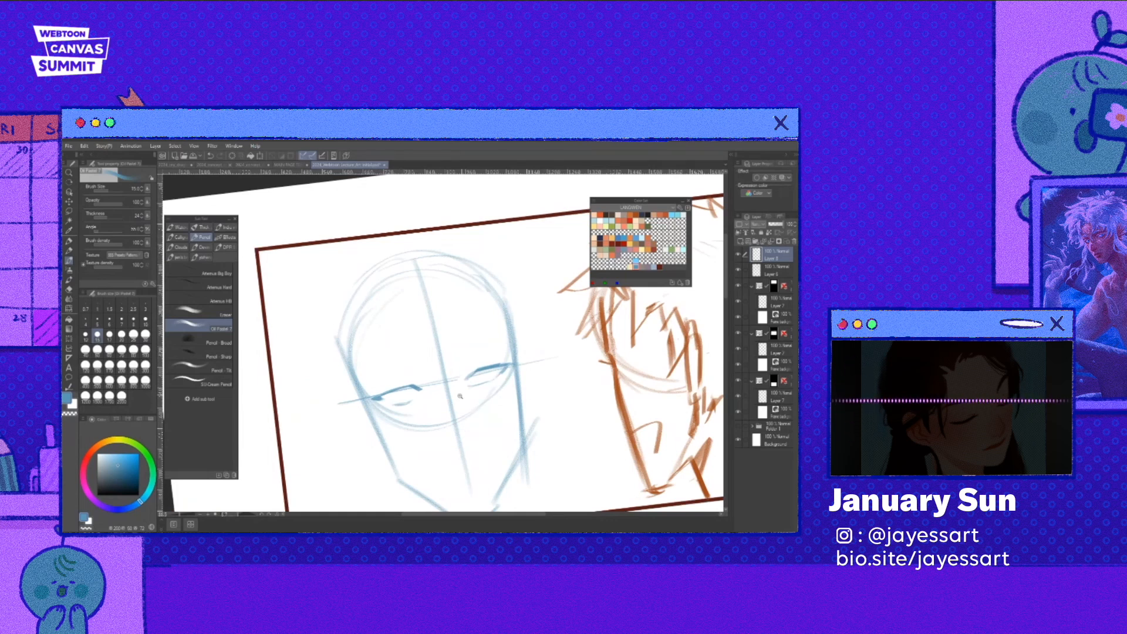
left_click_drag(495, 356, 511, 362)
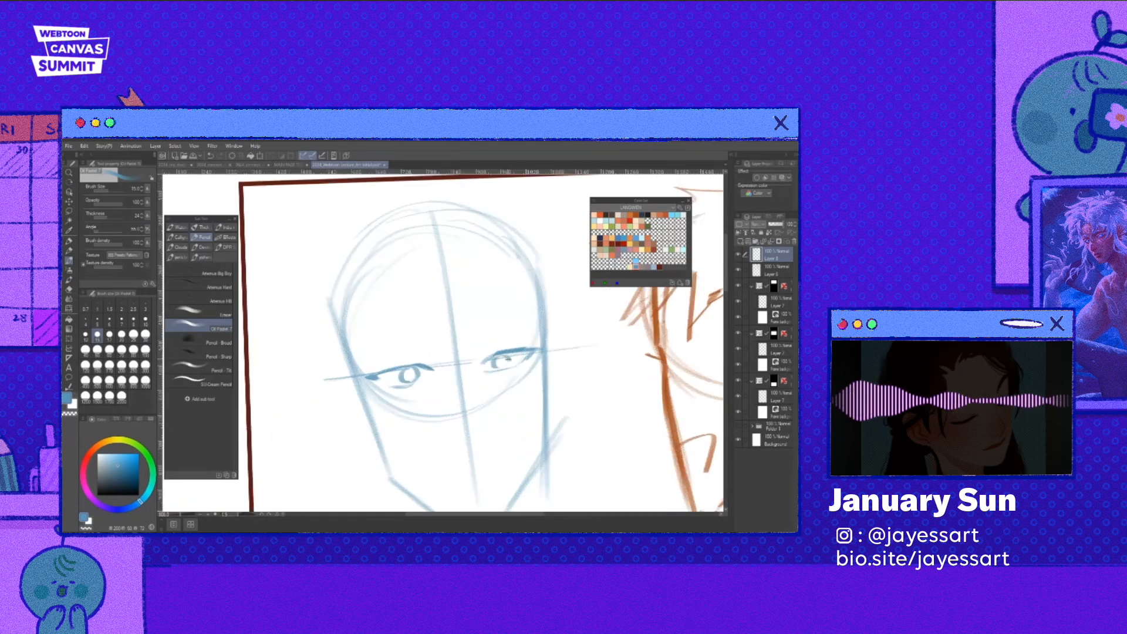
key("ctrl+z")
key("ctrl+z")
key("ctrl+z")
key("ctrl+z")
key("ctrl+z")
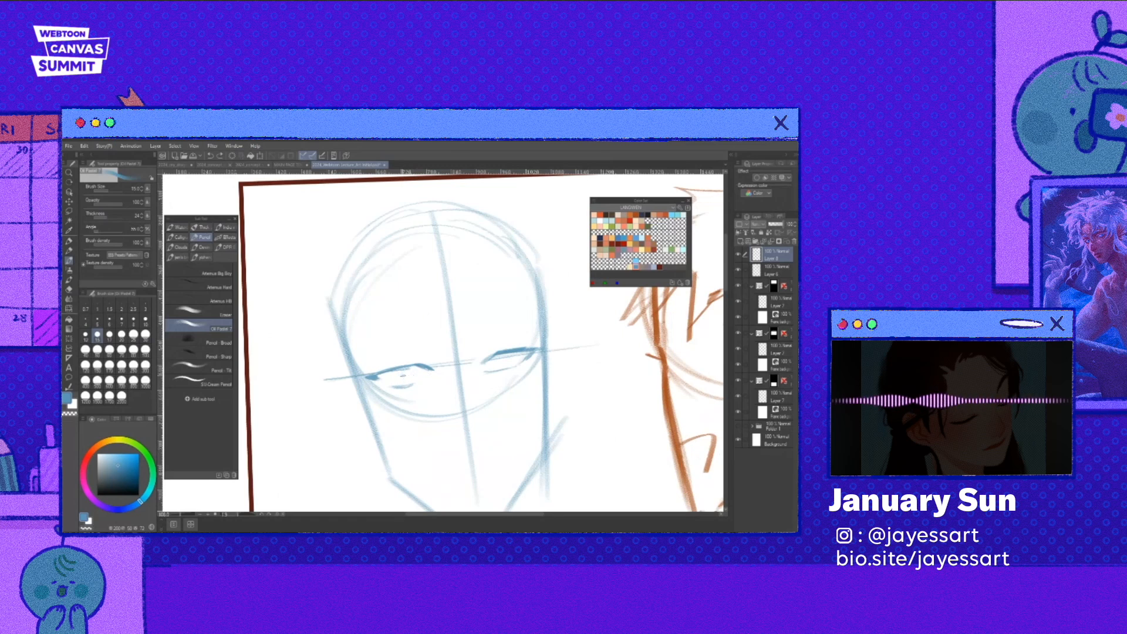
- Draw the irises under the blue head's upper eyelids and short eyebrows above both eyes
left_click_drag(409, 369, 411, 386)
left_click_drag(495, 357, 499, 371)
left_click_drag(515, 355, 499, 370)
key("ctrl+z")
key("ctrl+z")
left_click_drag(493, 318, 496, 324)
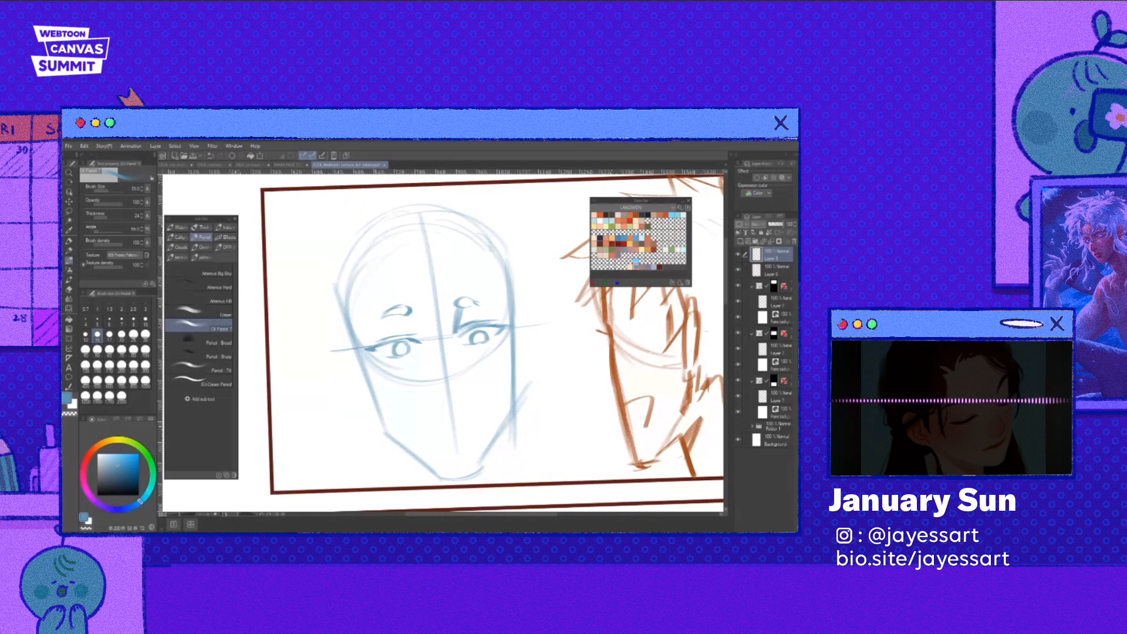
- Sketch the blue head's nose from the brow down the centre line and rough in the mouth above the chin
mouse_move(423, 351)
left_mouse_down()
mouse_move(433, 416)
mouse_move(414, 457)
left_mouse_up()
left_click_drag(431, 438, 439, 450)
left_click_drag(430, 334, 422, 351)
left_click_drag(422, 353, 435, 409)
mouse_move(429, 412)
left_mouse_down()
mouse_move(405, 414)
mouse_move(493, 424)
left_mouse_up()
key("ctrl+z")
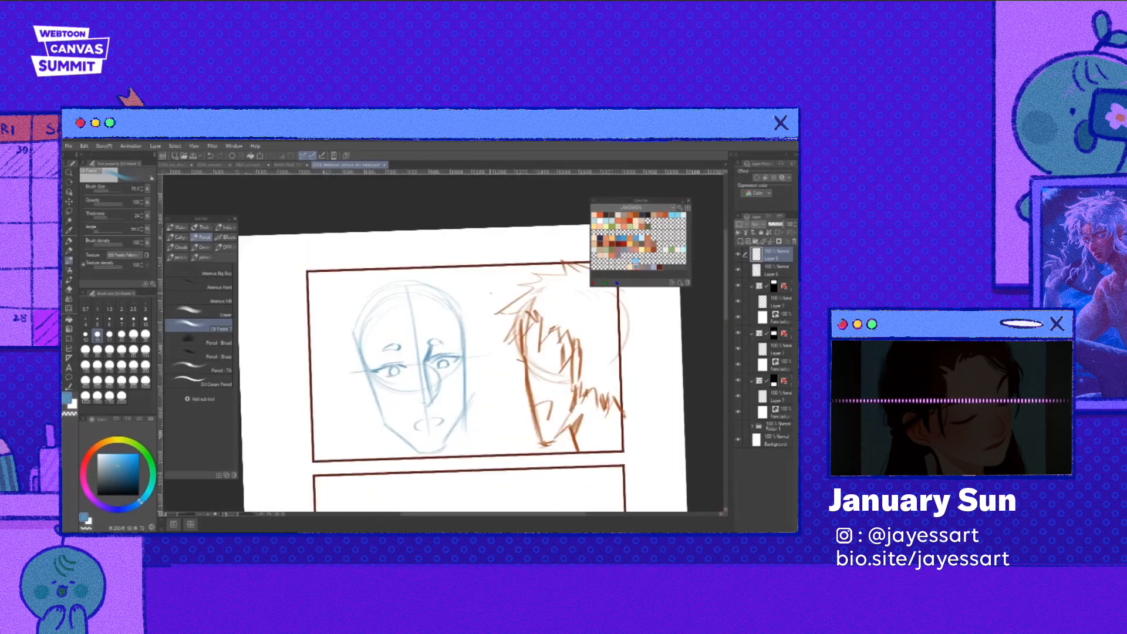
- Add three short blue accent strokes between the two heads, undoing the stray stroke near the jaw
left_click_drag(496, 283, 491, 288)
left_click_drag(503, 288, 496, 293)
left_click_drag(504, 295, 498, 297)
left_click_drag(496, 346, 480, 348)
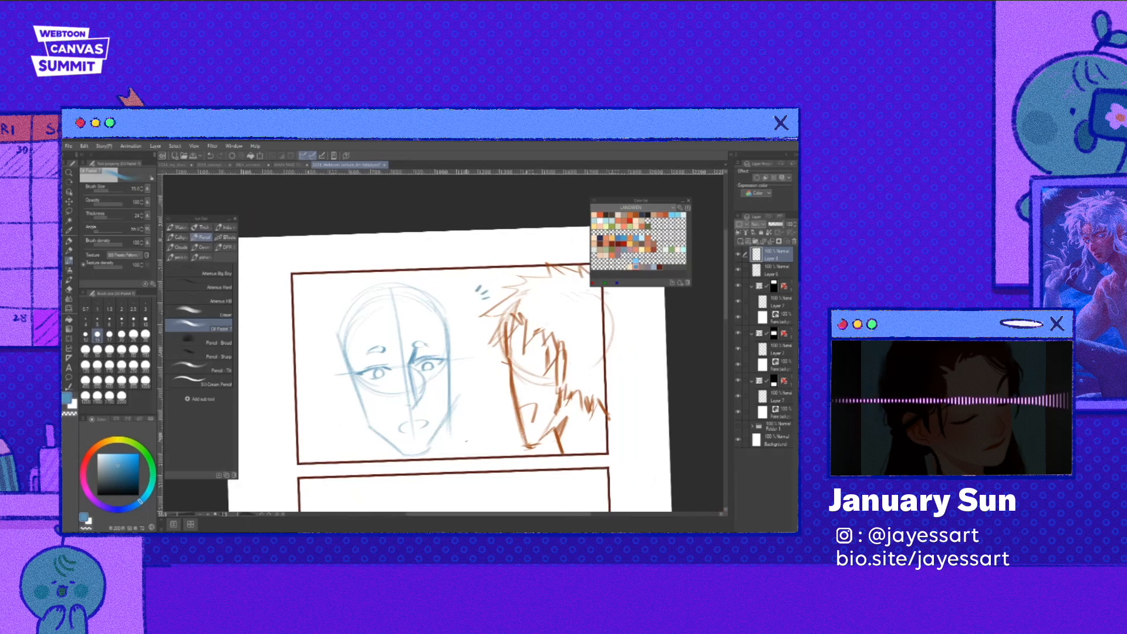
left_click_drag(445, 415, 430, 439)
key("ctrl+z")
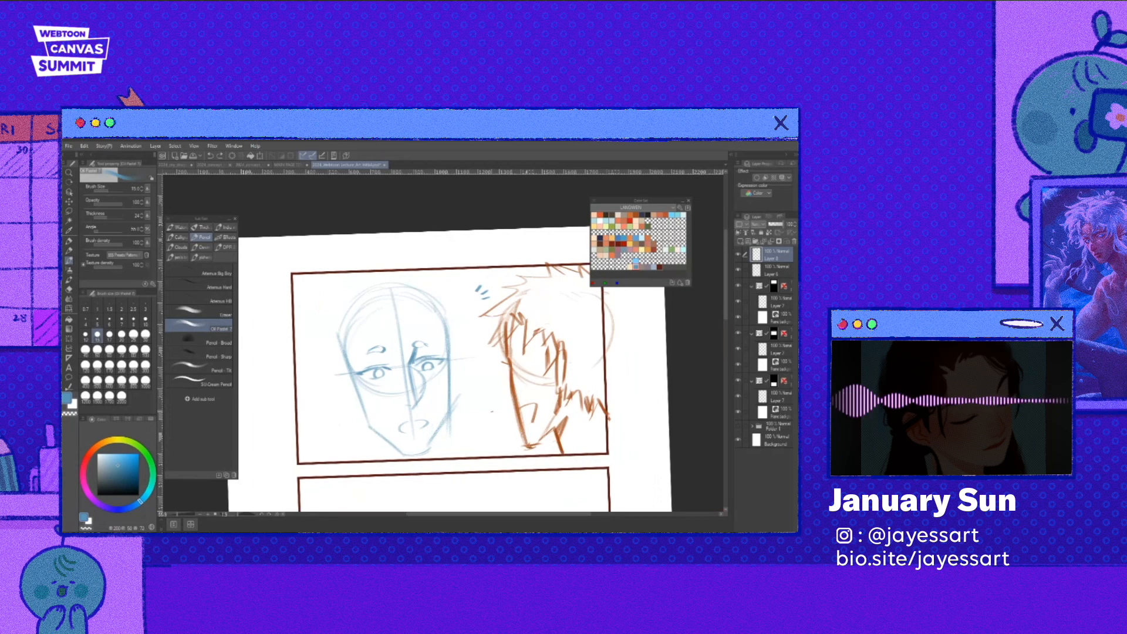
left_click_drag(429, 397, 431, 402)
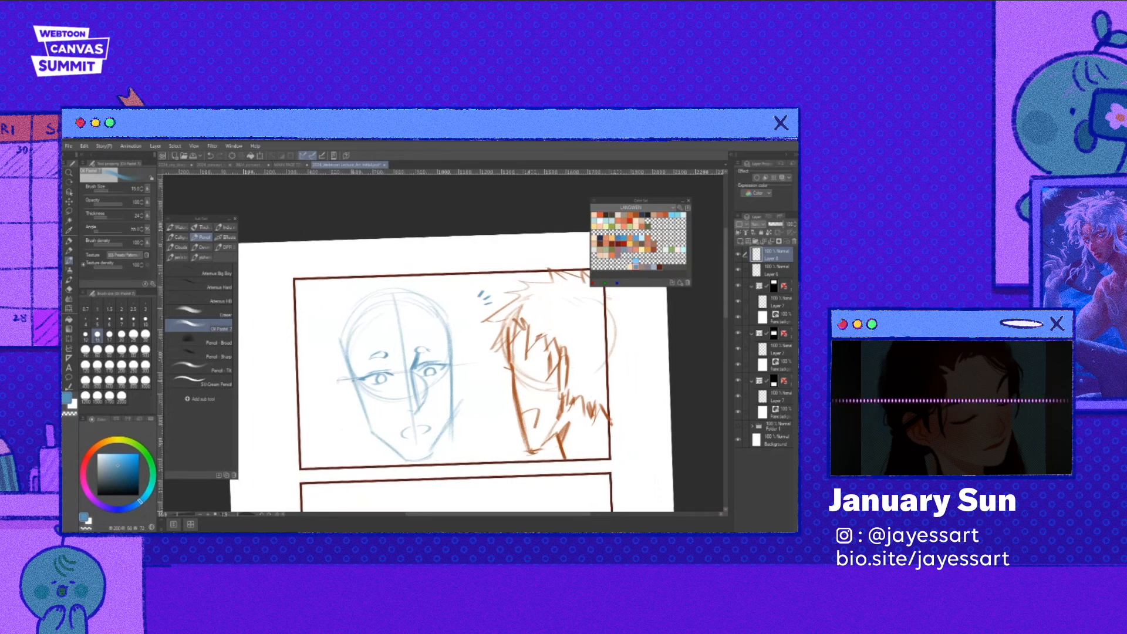
- Sketch the blue head's pointed ears with curls of hair beneath them and the first fringe strands over the forehead
left_click_drag(354, 350, 354, 420)
left_click_drag(418, 307, 380, 359)
left_click_drag(454, 337, 460, 405)
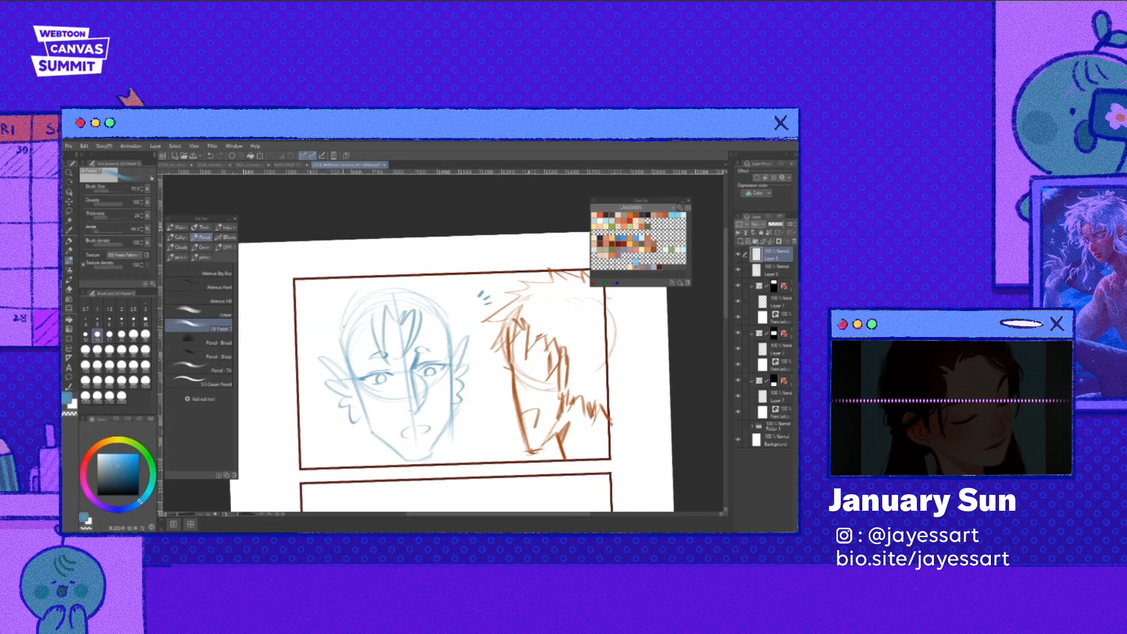
- Outline the blue head's hair with a curled tuft at the crown and side spikes, and fill out the fringe in mirrored view
left_click_drag(329, 290, 357, 265)
left_click_drag(451, 270, 436, 300)
left_click_drag(327, 322, 293, 370)
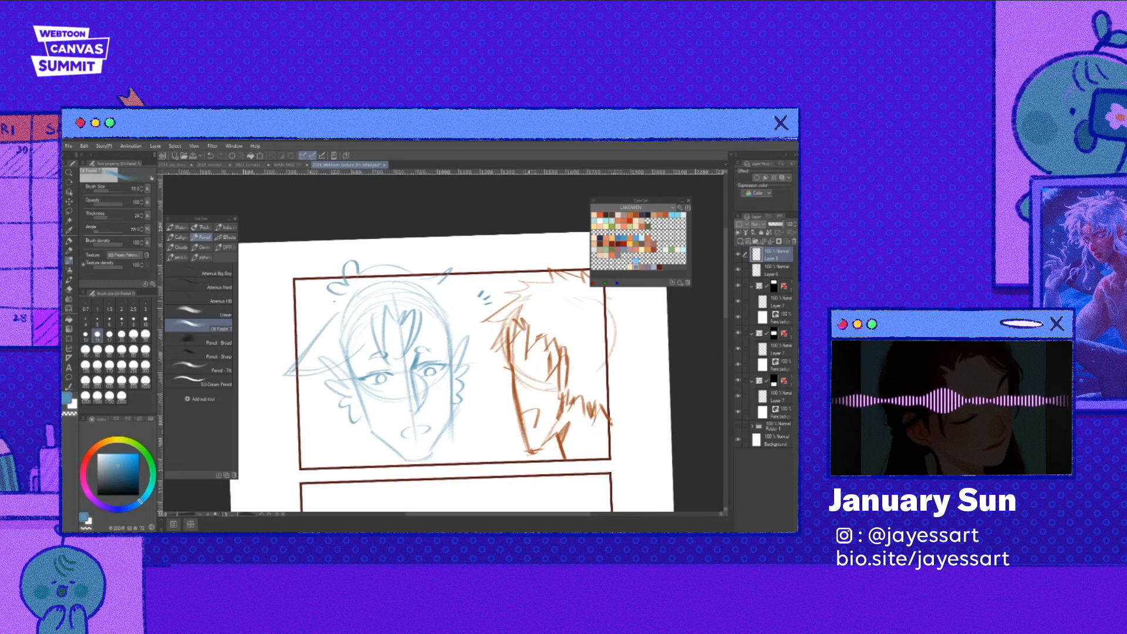
key("h")
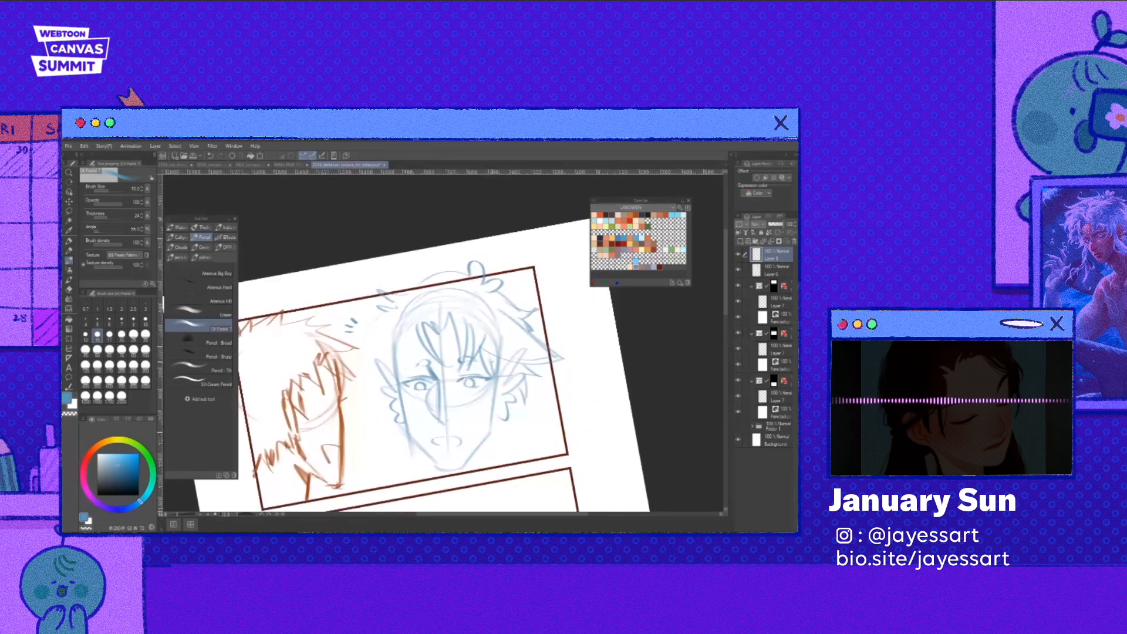
left_click_drag(413, 318, 407, 379)
left_click_drag(404, 350, 393, 381)
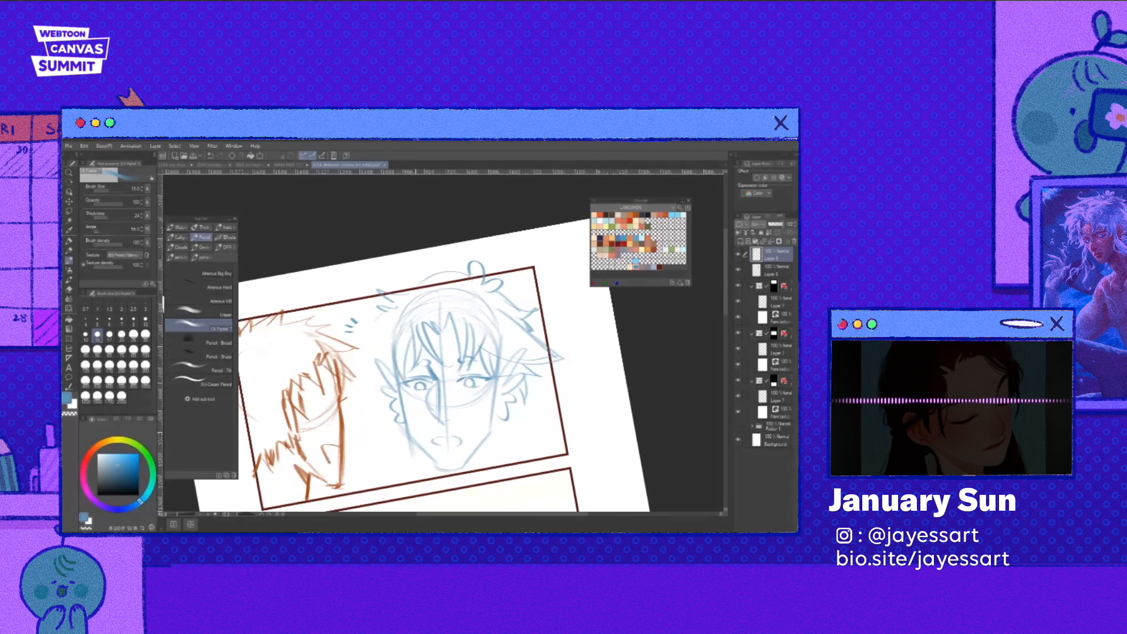
- Return to the unmirrored view and refine the blue head's face and jagged side hair, adding neck lines below the jaw
key("h")
key("e")
key("b")
key("b")
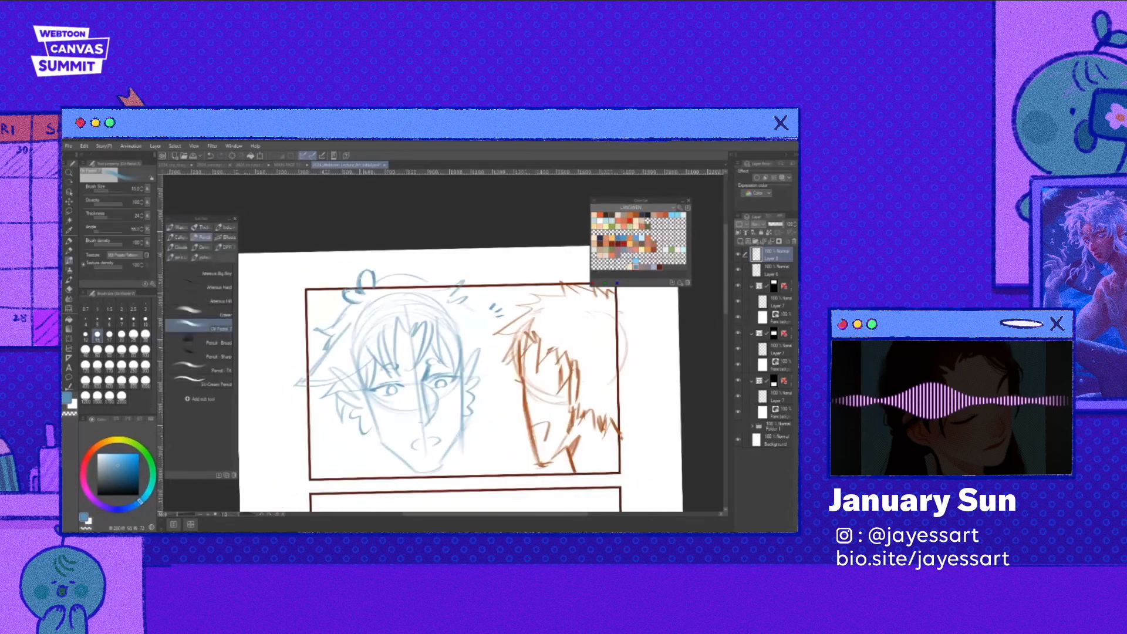
left_click_drag(434, 376, 428, 384)
key("e")
key("b")
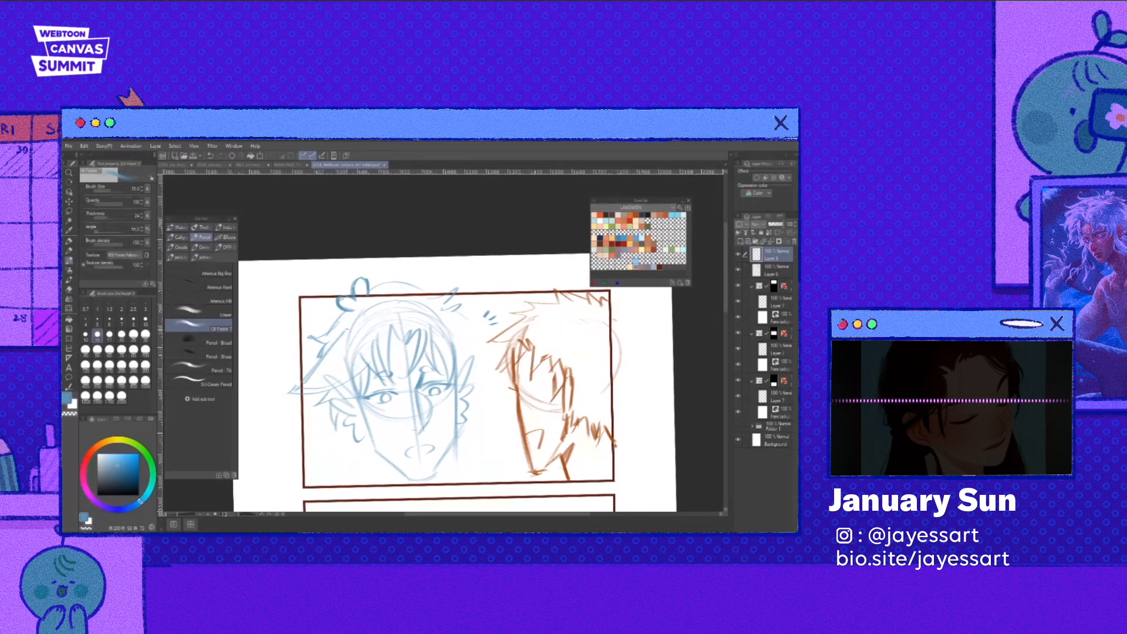
mouse_move(364, 472)
left_mouse_down()
mouse_move(336, 444)
mouse_move(346, 455)
left_mouse_up()
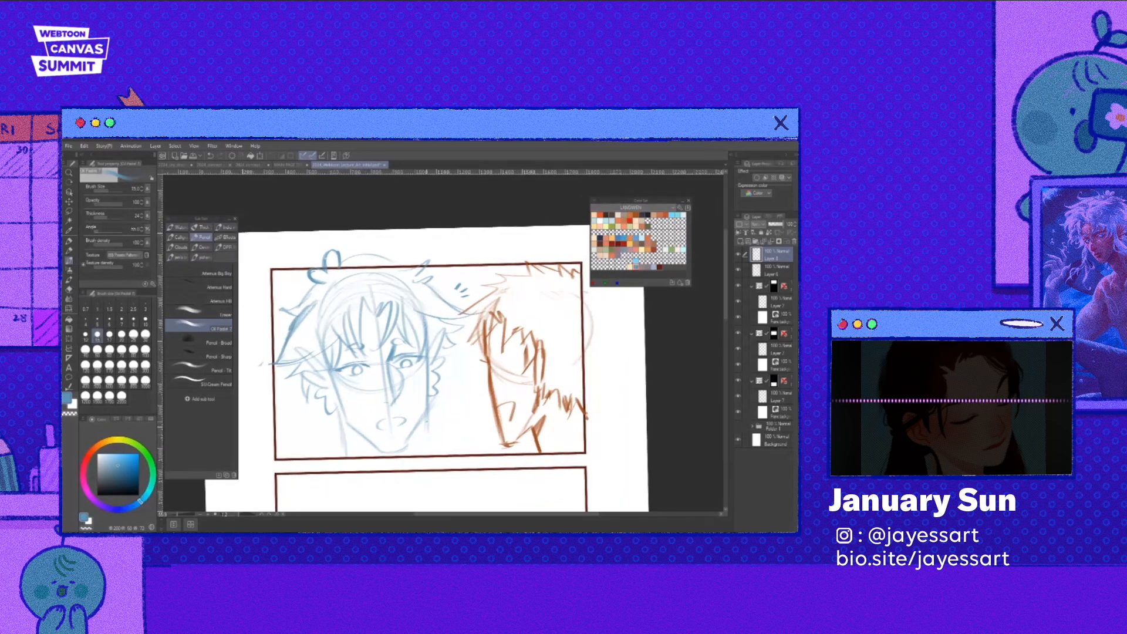
left_click_drag(434, 411, 430, 457)
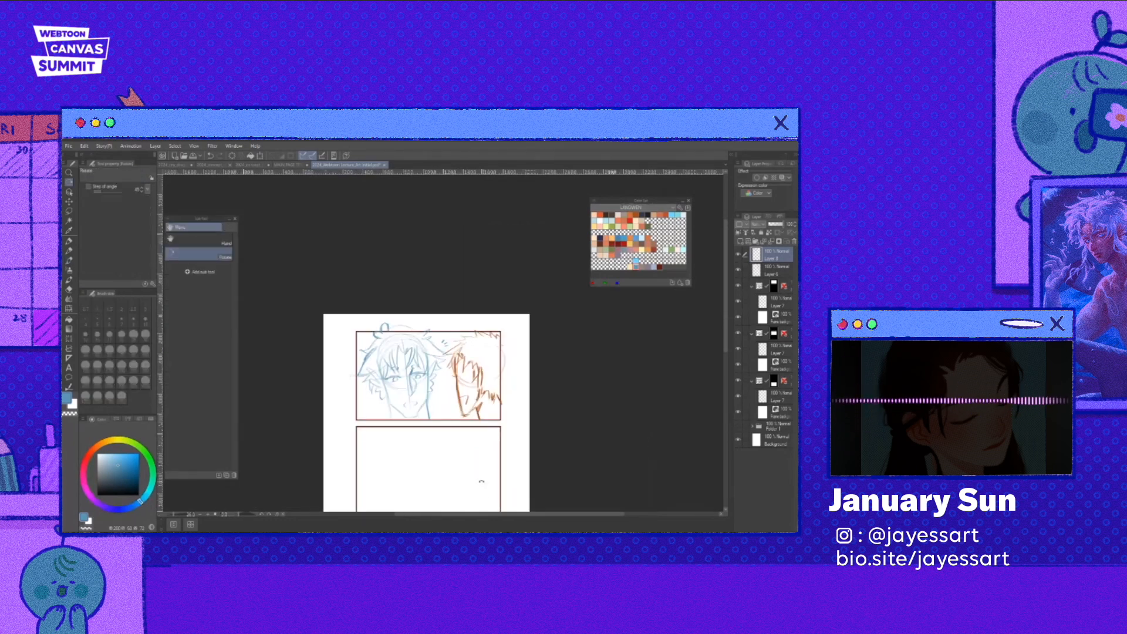
- Lasso both head sketches across their two layers and move them from the first frame down into the second frame
scroll(469, 446, "down", 1)
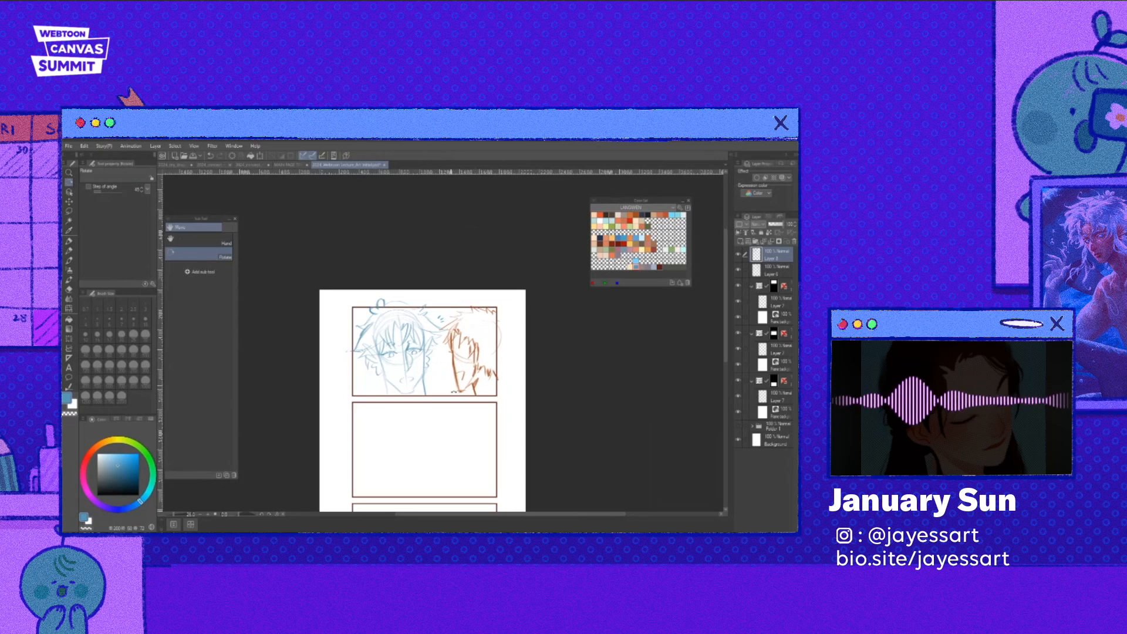
scroll(453, 391, "down", 2)
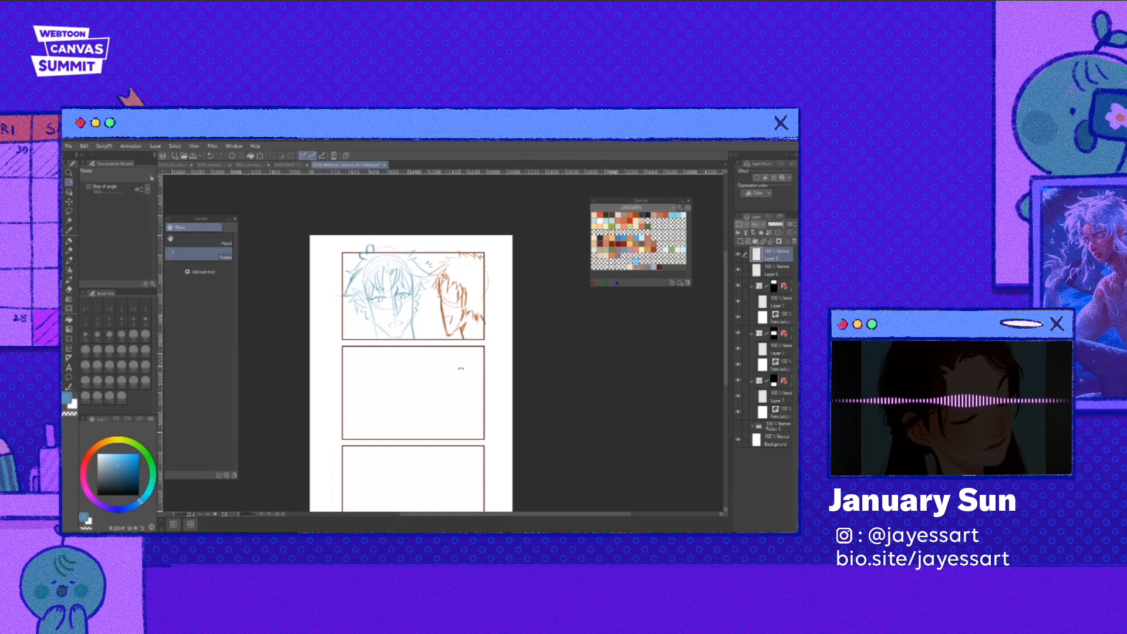
scroll(460, 368, "down", 1)
key("m")
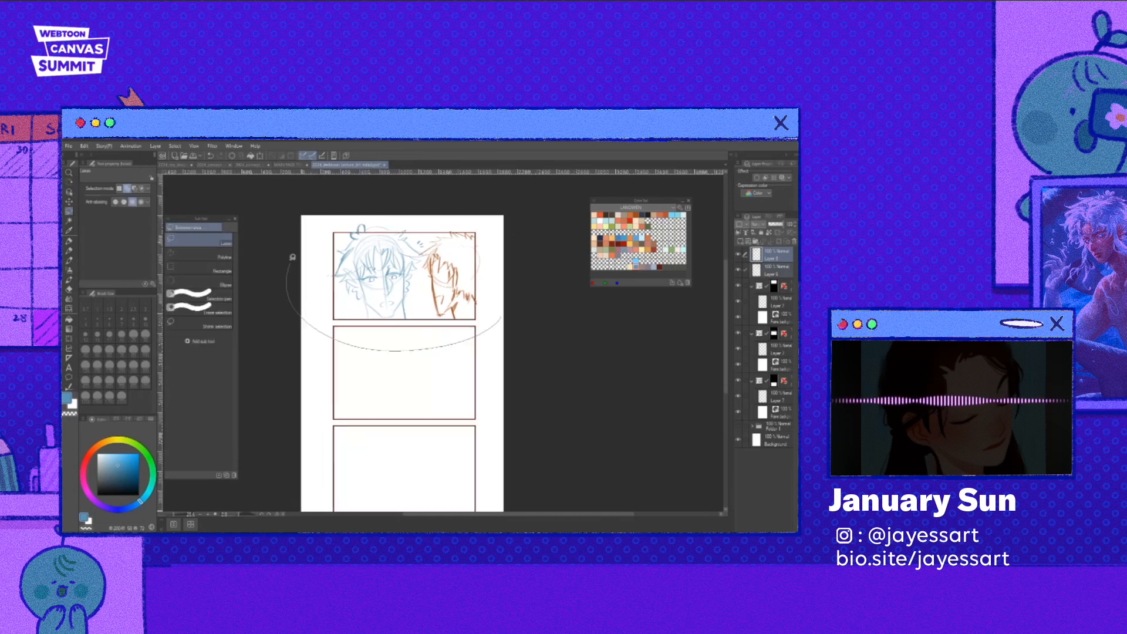
left_click_drag(499, 328, 478, 377)
key("ctrl+t")
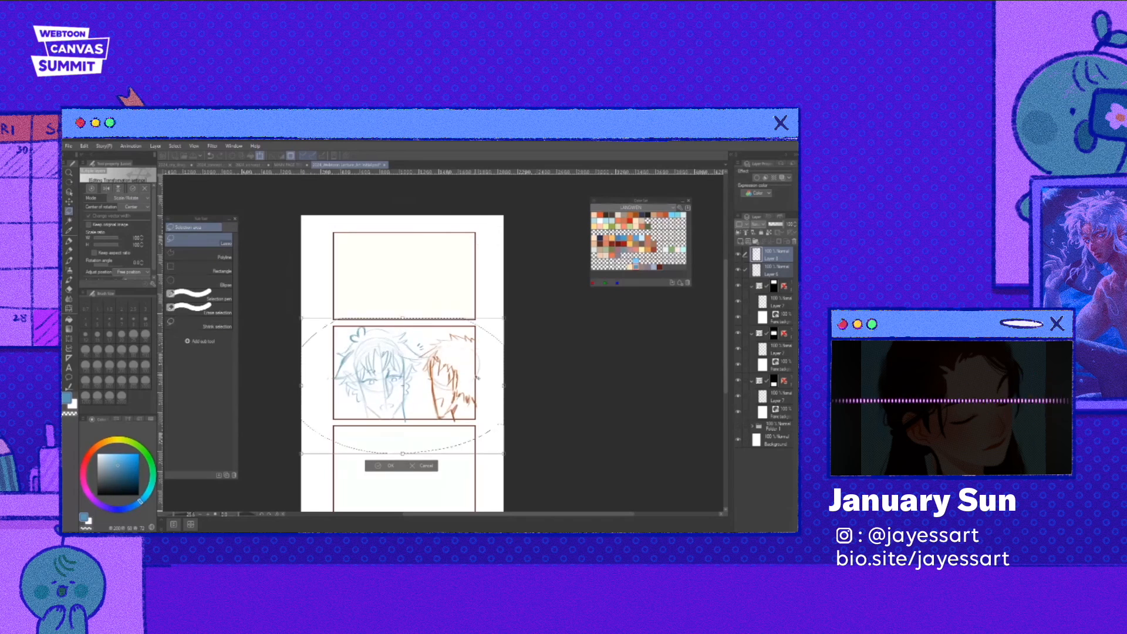
key("Return")
key("ctrl+d")
- Sketch a new head circle with tilted centre and eye guidelines in the empty first frame, using the orange sampled from the profile head
scroll(463, 373, "up", 4)
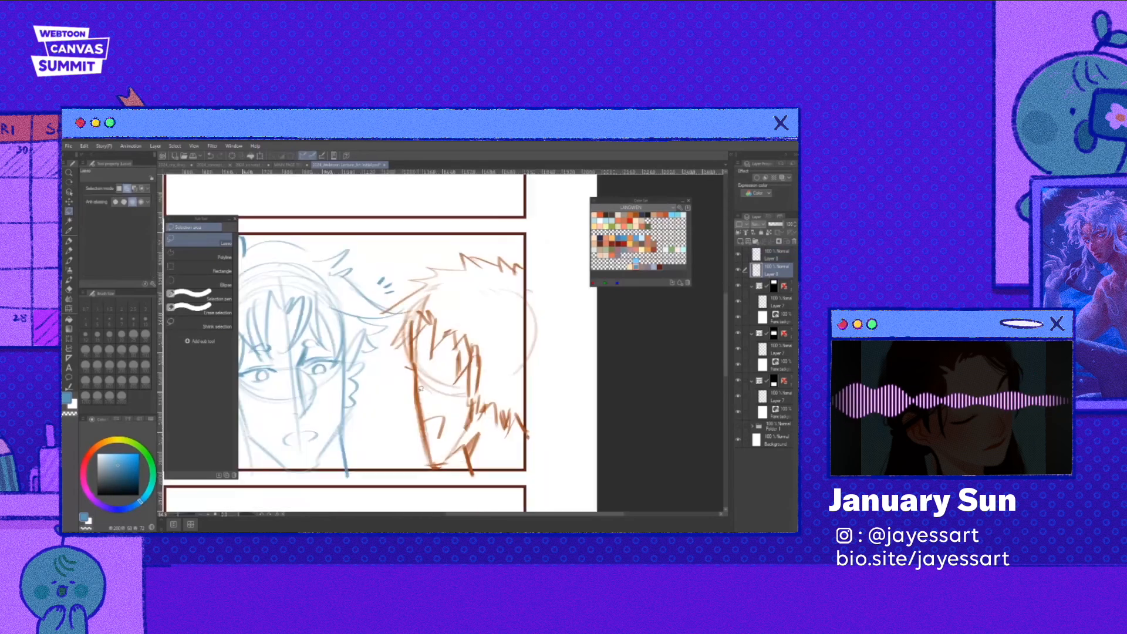
left_click(432, 368, "alt")
scroll(433, 367, "down", 2)
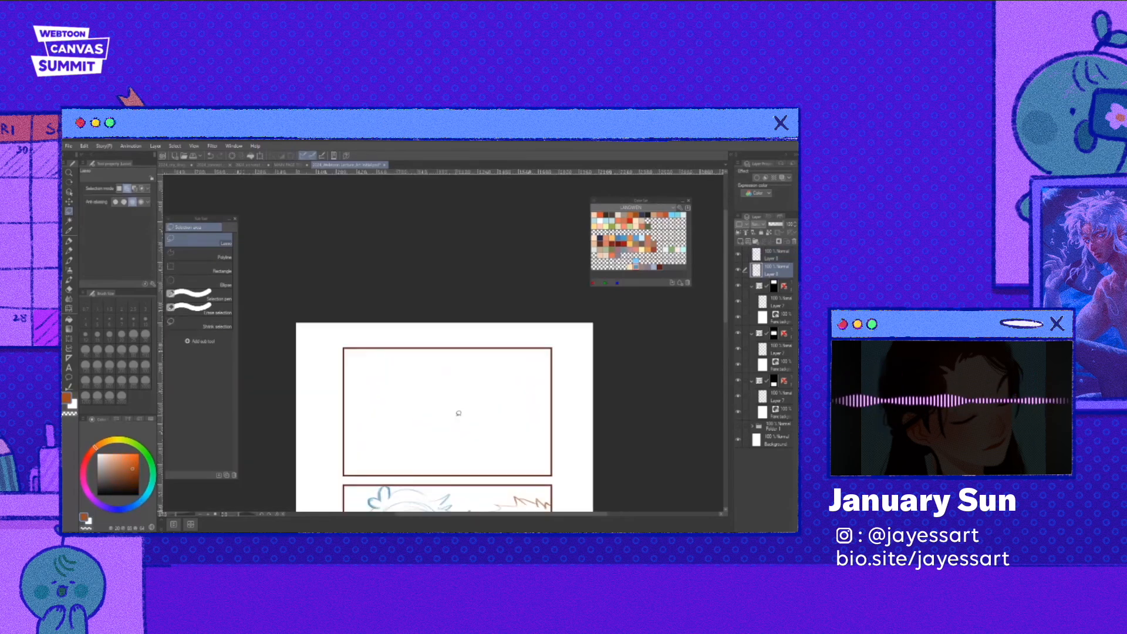
key("p")
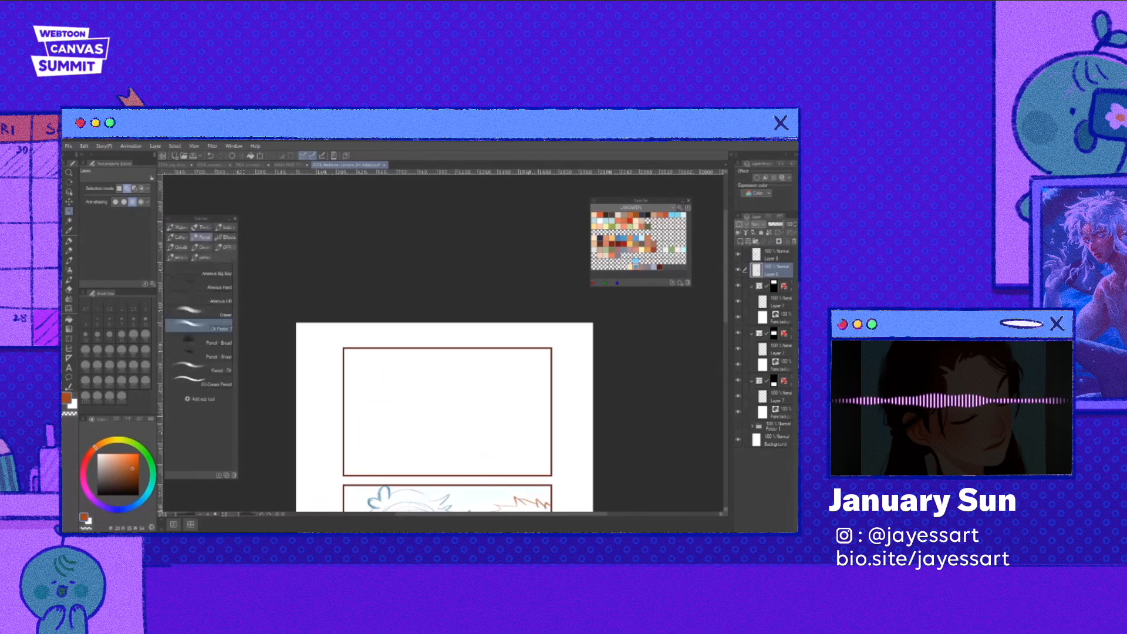
scroll(458, 432, "up", 1)
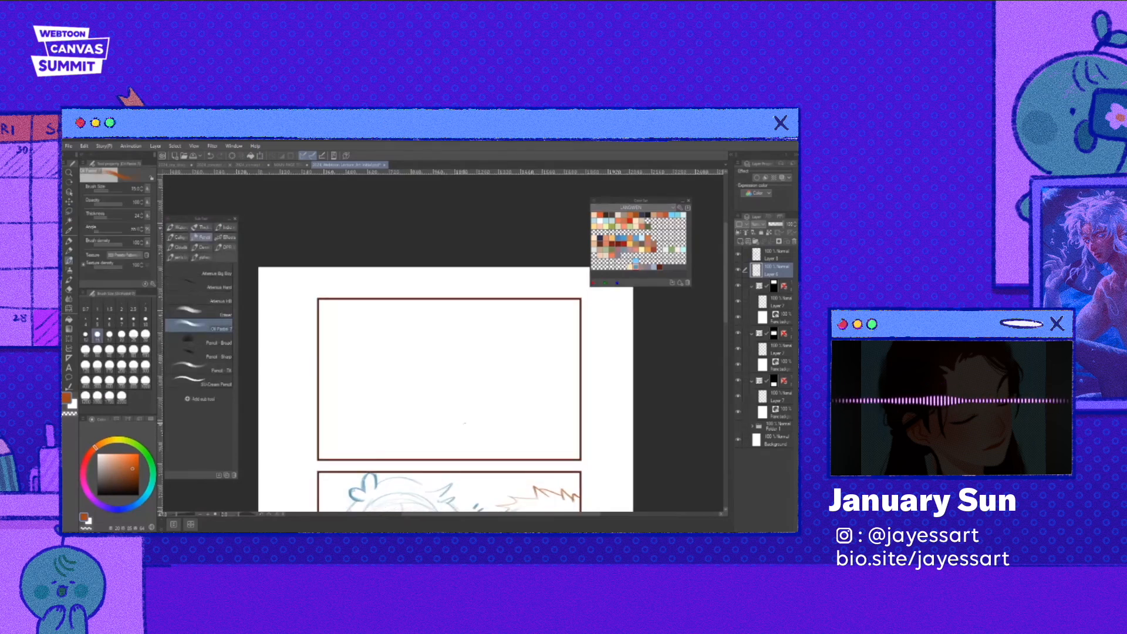
mouse_move(487, 419)
left_mouse_down()
mouse_move(458, 423)
mouse_move(478, 431)
left_mouse_up()
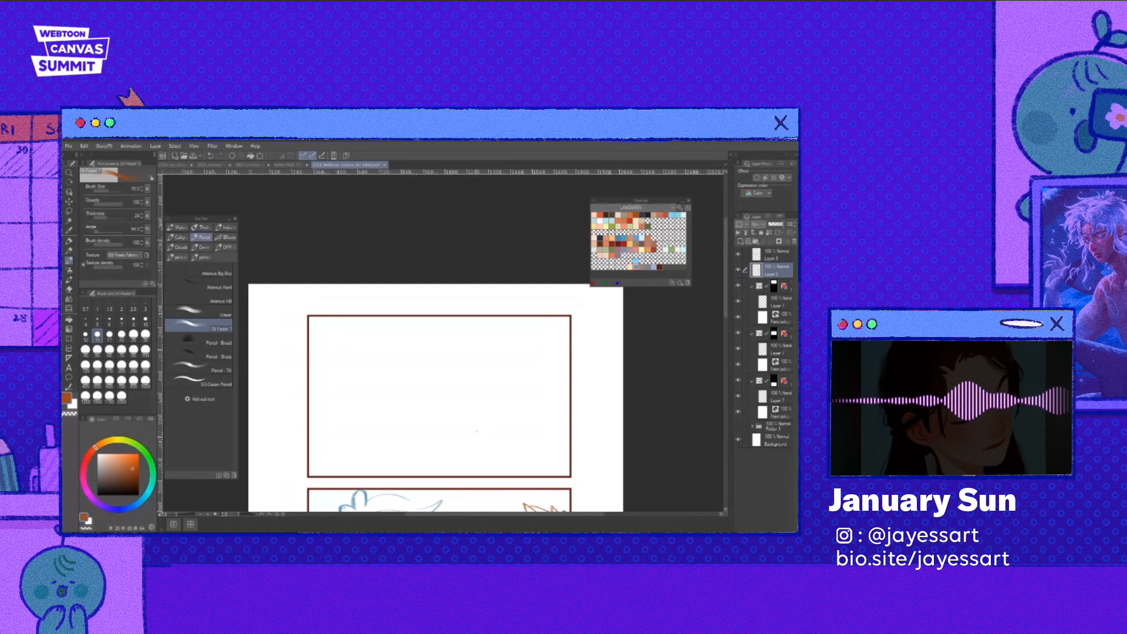
left_click_drag(479, 341, 480, 412)
mouse_move(453, 348)
left_mouse_down()
mouse_move(487, 380)
mouse_move(479, 333)
mouse_move(509, 400)
mouse_move(451, 402)
mouse_move(487, 416)
left_mouse_up()
left_click_drag(509, 419, 512, 415)
left_click_drag(484, 332, 467, 437)
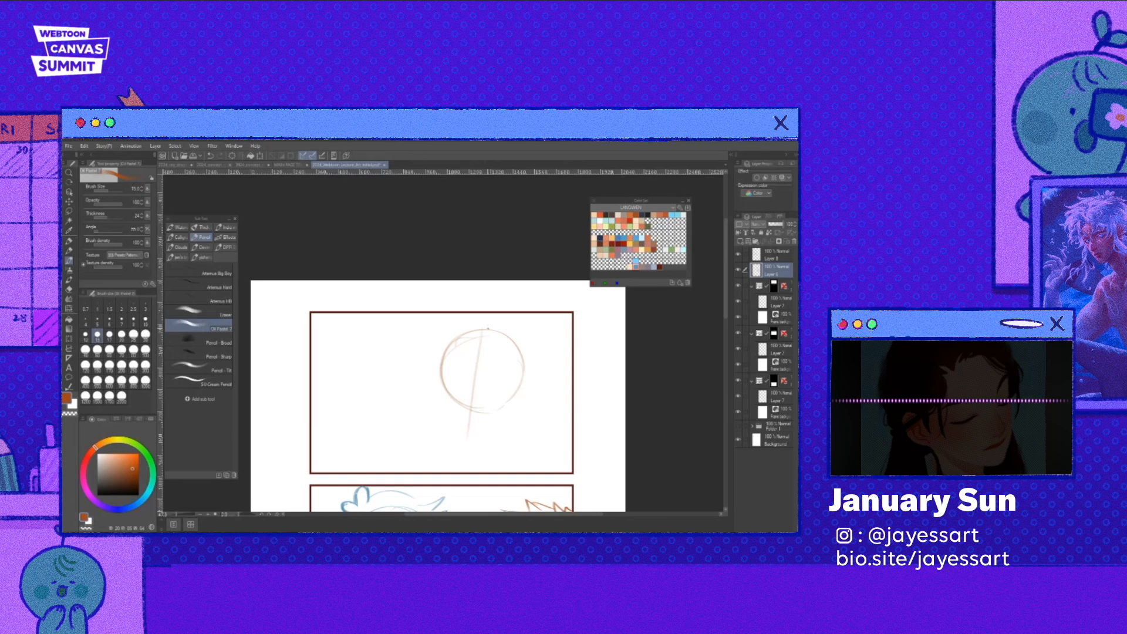
left_click_drag(486, 330, 470, 459)
left_click_drag(412, 376, 531, 392)
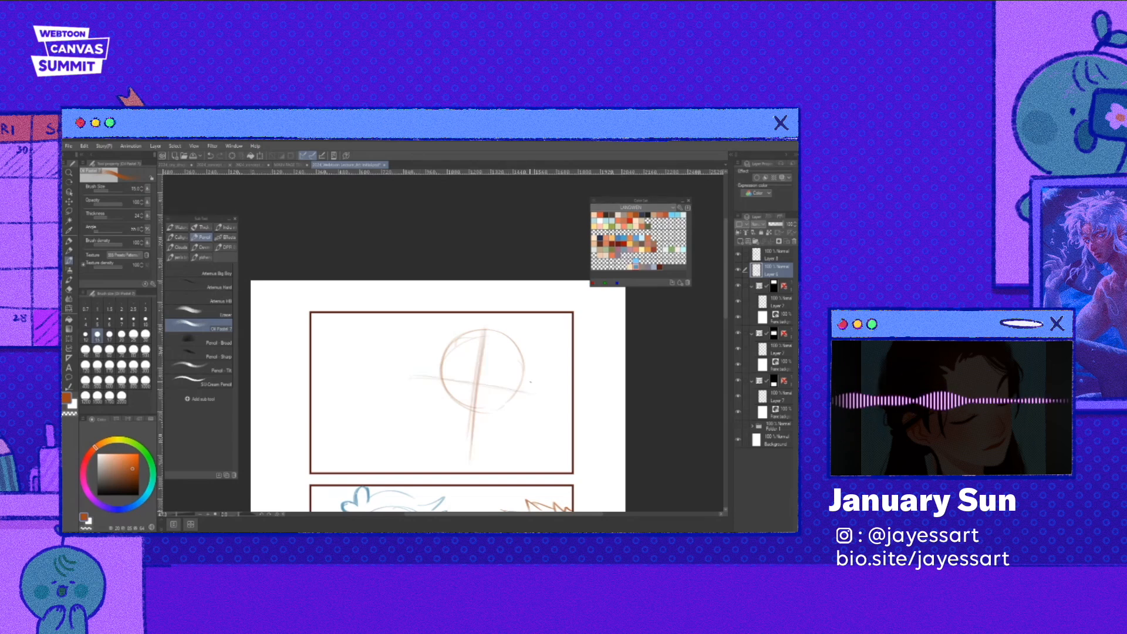
- Draw the side of the orange head's face and an angular jaw tapering to the chin, replacing the first side stroke
left_click_drag(445, 352, 437, 445)
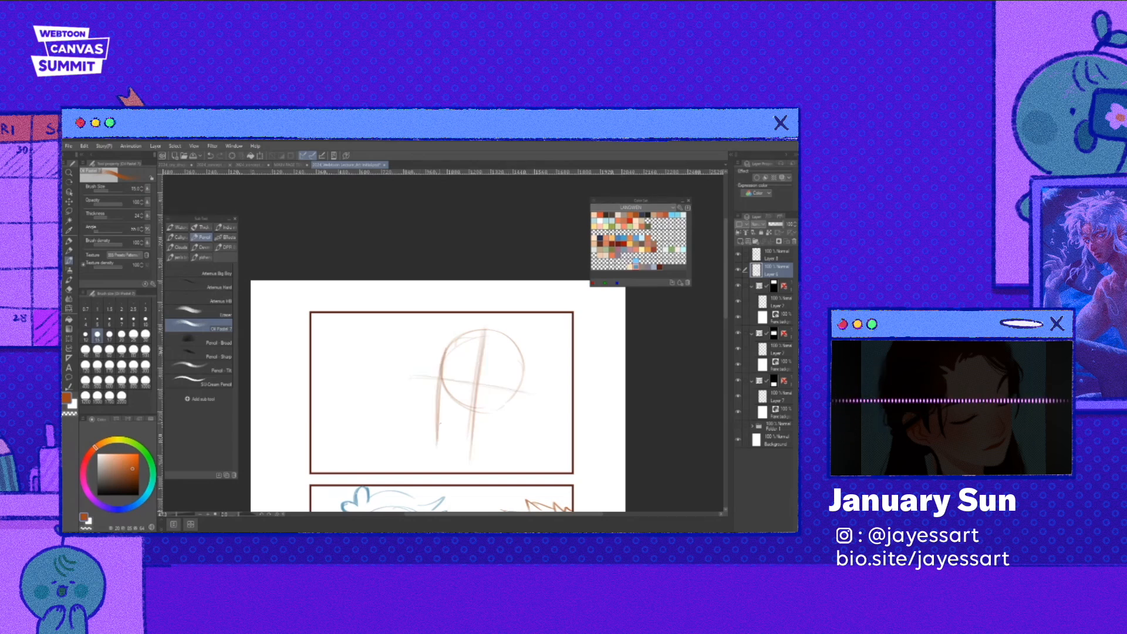
key("ctrl+z")
key("ctrl+z")
mouse_move(441, 351)
left_mouse_down()
mouse_move(442, 443)
mouse_move(464, 460)
left_mouse_up()
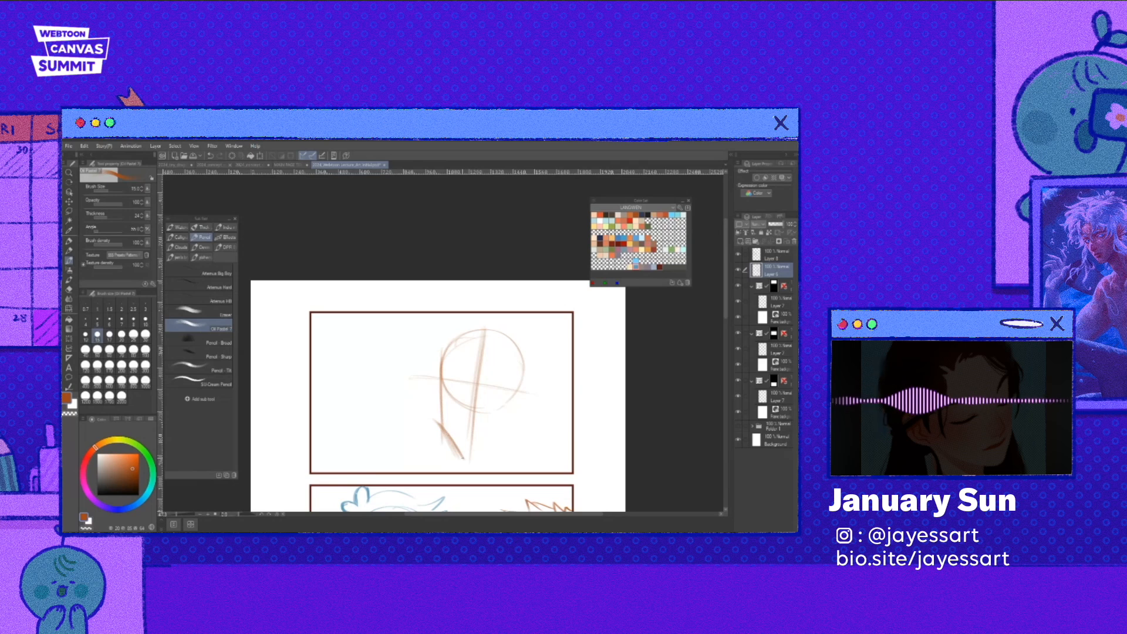
mouse_move(464, 459)
left_mouse_down()
mouse_move(520, 406)
mouse_move(510, 425)
left_mouse_up()
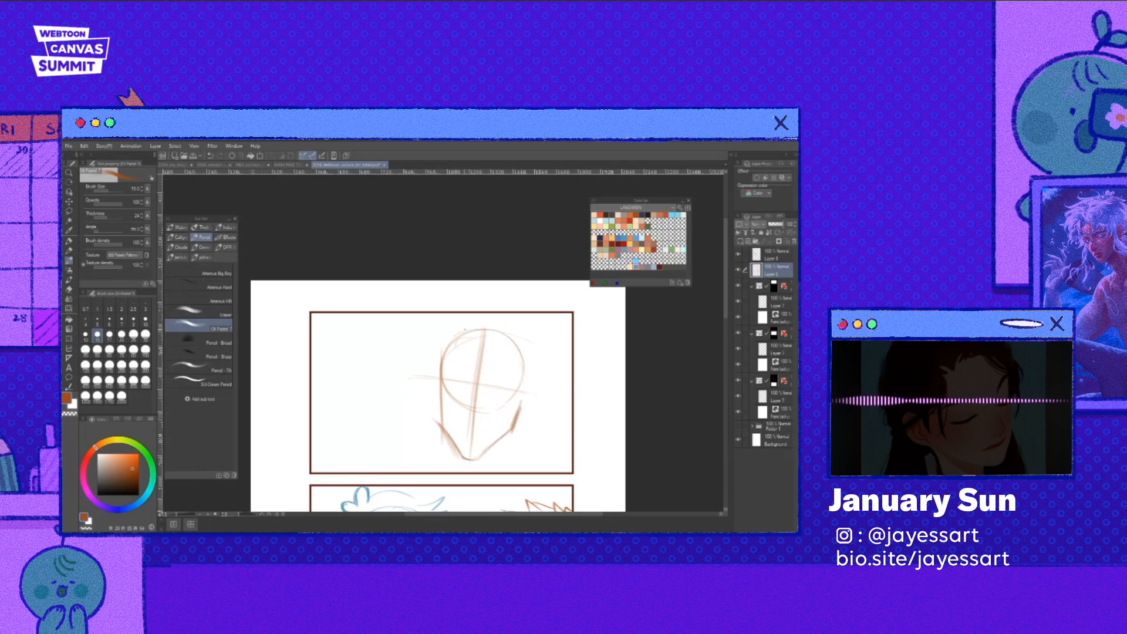
- Add ears and neck lines to the orange head in the first frame, clean up the jaw and rough in the shoulder
mouse_move(518, 333)
left_mouse_down()
mouse_move(538, 381)
mouse_move(536, 370)
mouse_move(524, 407)
left_mouse_up()
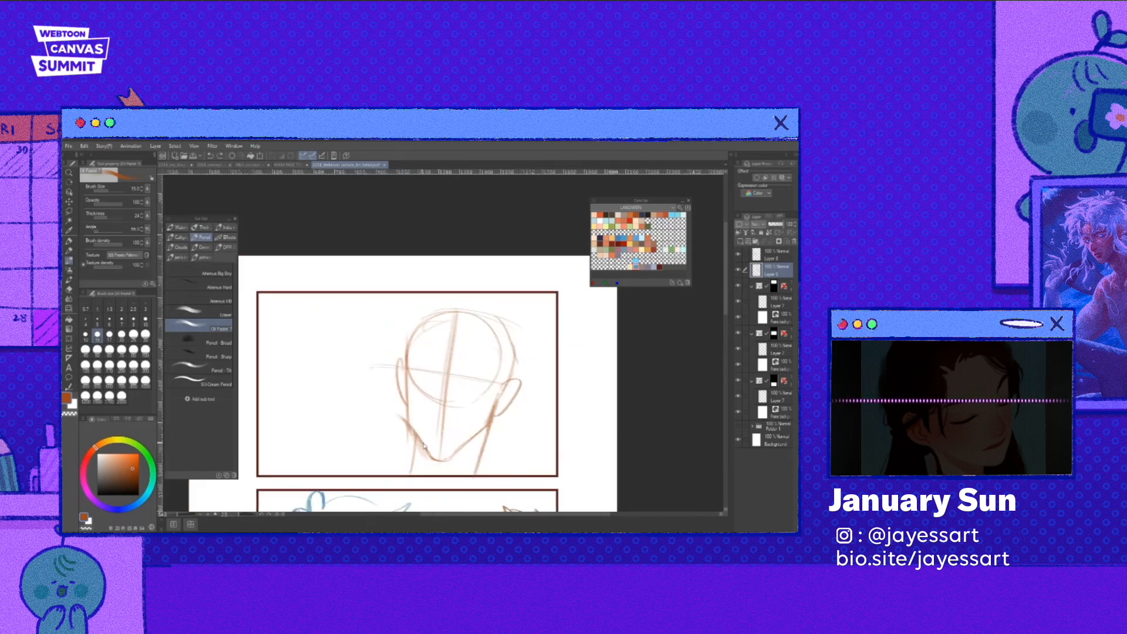
key("ctrl+z")
left_click_drag(413, 432, 409, 472)
left_click_drag(409, 427, 405, 474)
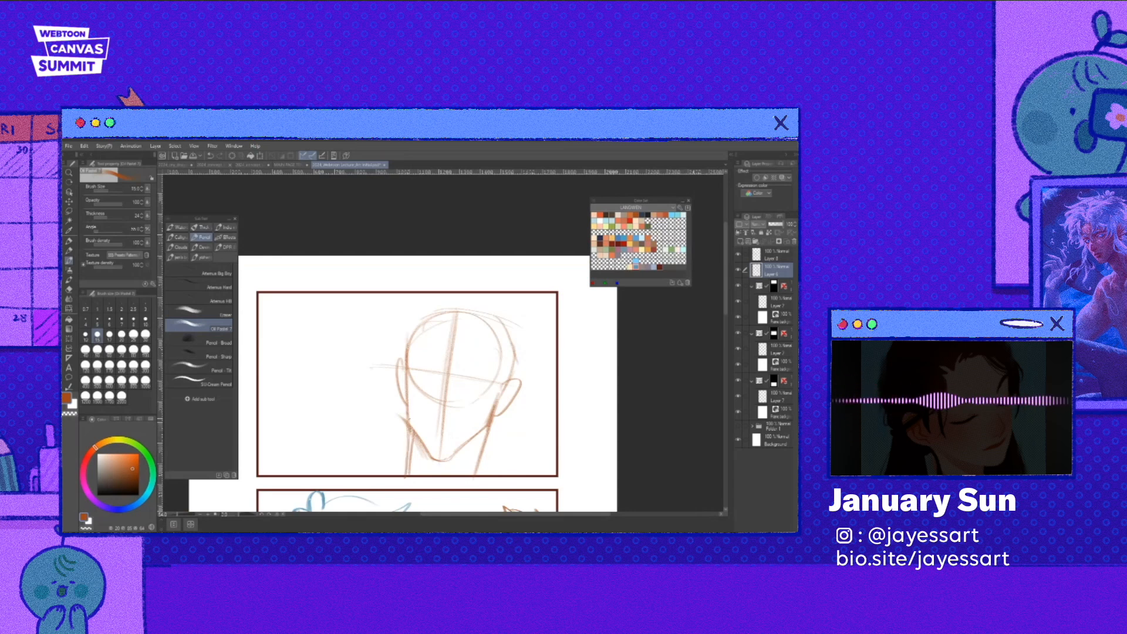
key("e")
mouse_move(404, 418)
left_mouse_down()
mouse_move(410, 462)
mouse_move(399, 472)
mouse_move(418, 470)
mouse_move(415, 459)
mouse_move(322, 495)
left_mouse_up()
key("b")
key("ctrl+z")
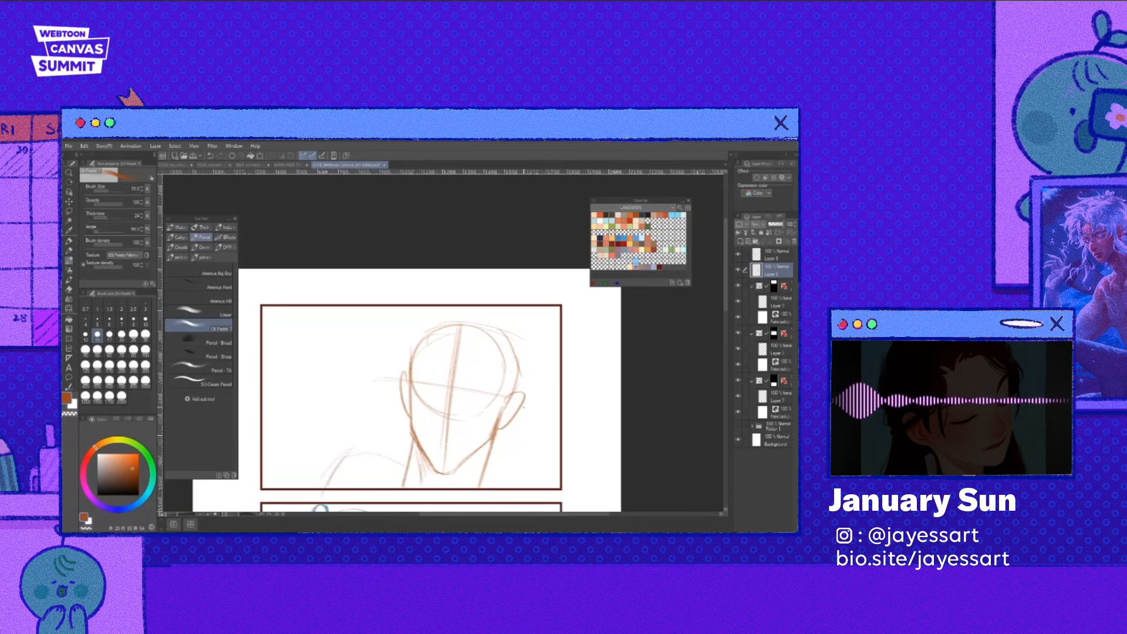
- Draw the orange character's narrowed eyes along the eye guideline and add an eyebrow above each one
mouse_move(467, 411)
left_mouse_down()
mouse_move(482, 387)
mouse_move(514, 390)
left_mouse_up()
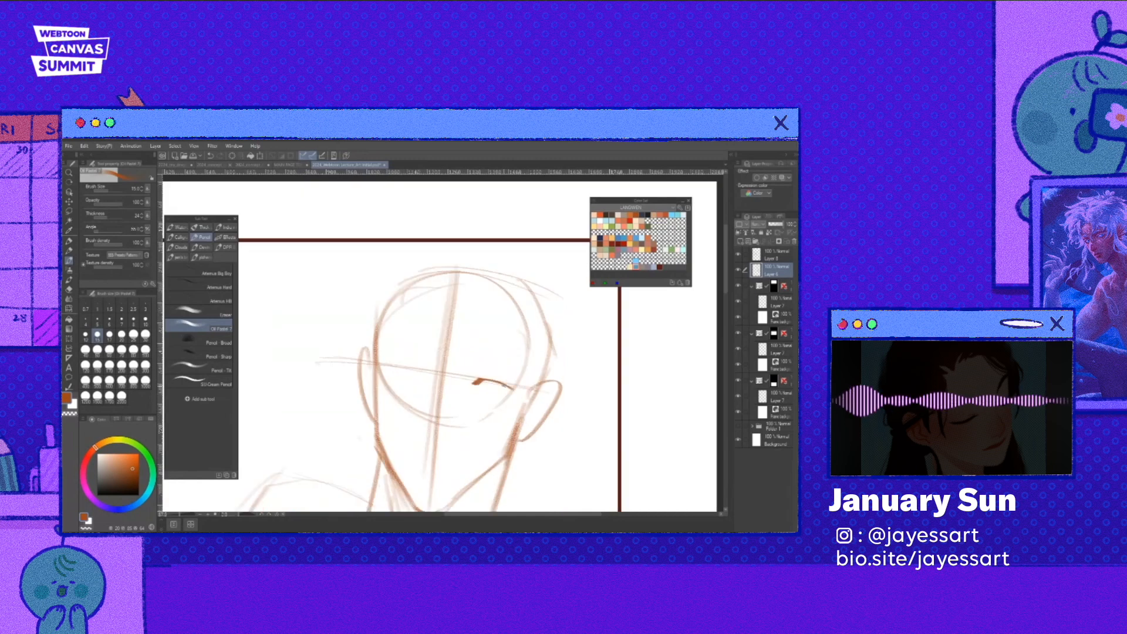
mouse_move(381, 371)
left_mouse_down()
mouse_move(503, 374)
mouse_move(529, 389)
left_mouse_up()
key("space")
mouse_move(469, 347)
left_mouse_down()
mouse_move(527, 353)
mouse_move(474, 356)
left_mouse_up()
left_click_drag(475, 356, 546, 357)
left_click_drag(381, 356, 420, 343)
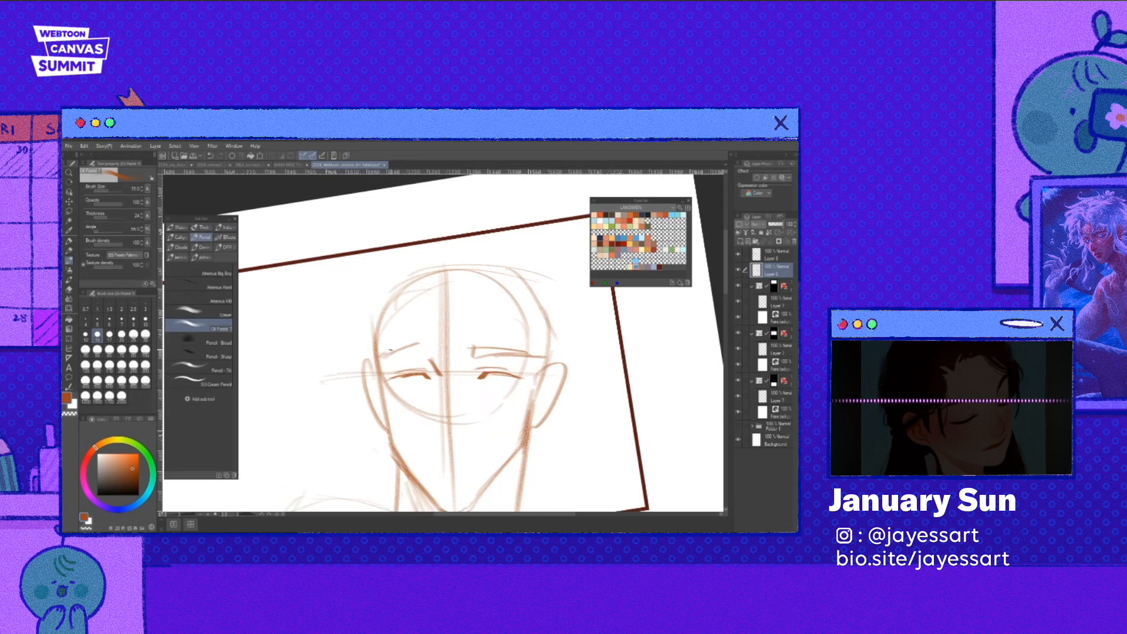
left_click_drag(420, 343, 428, 354)
left_click_drag(387, 356, 429, 354)
- Sketch the orange character's nose down the centre guideline and a smiling mouth below it
key("shift+space")
left_click_drag(437, 362, 433, 419)
left_click_drag(441, 419, 420, 452)
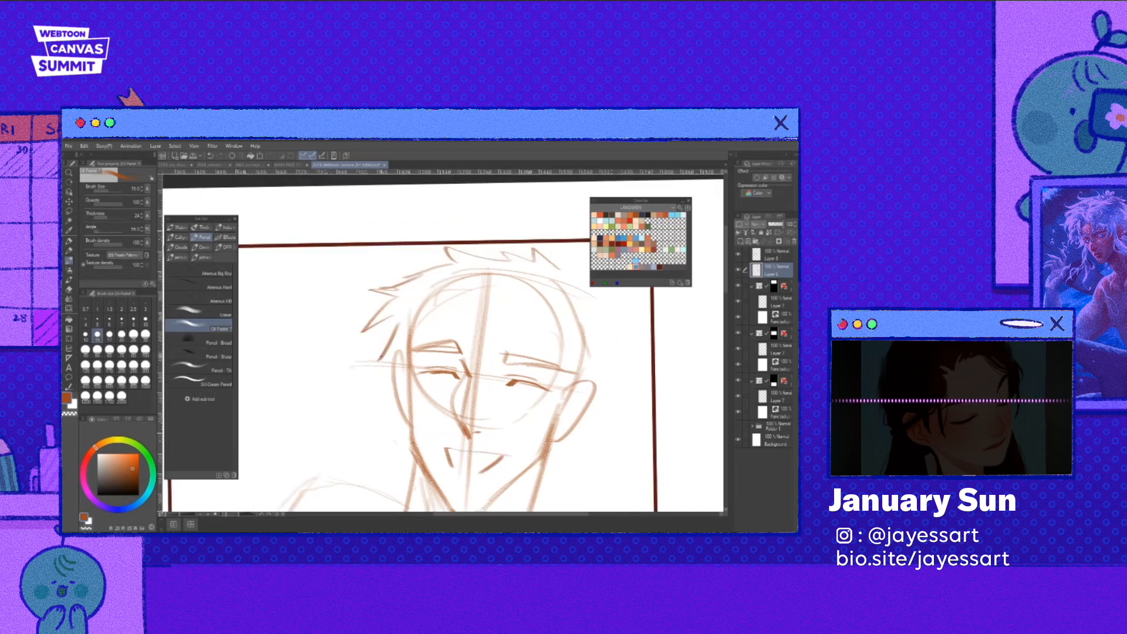
- Sketch spiky hair around the orange head, with jagged bangs over the forehead and pointed tufts along the crown
left_click_drag(563, 273, 574, 278)
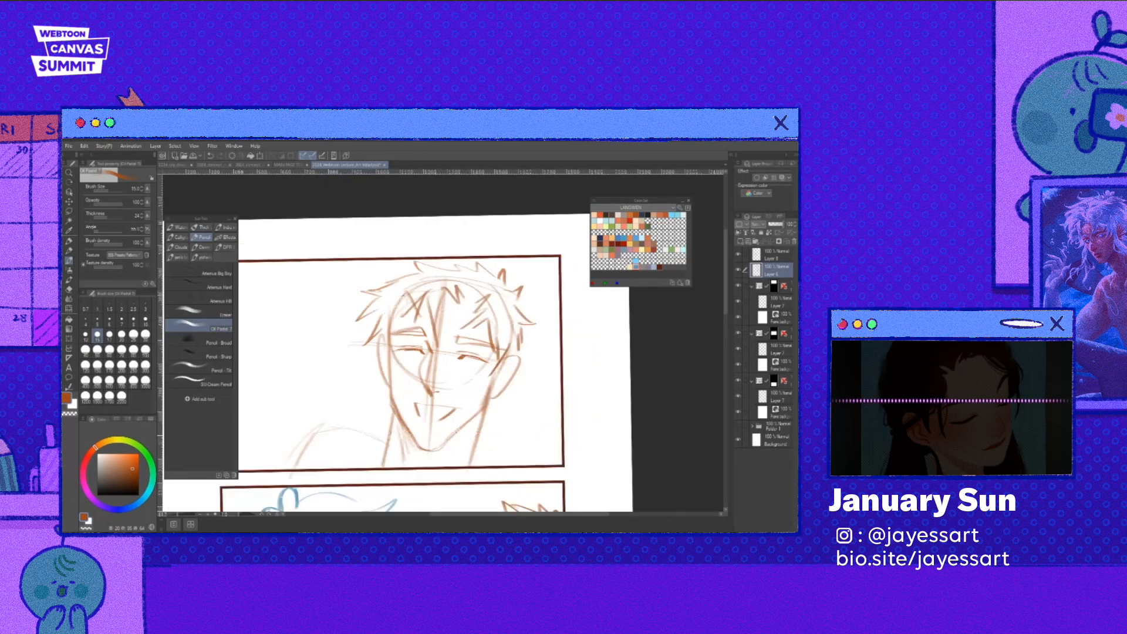
left_click_drag(404, 296, 385, 313)
mouse_move(480, 249)
left_mouse_down()
mouse_move(450, 273)
mouse_move(404, 267)
left_mouse_up()
left_click_drag(409, 270, 383, 274)
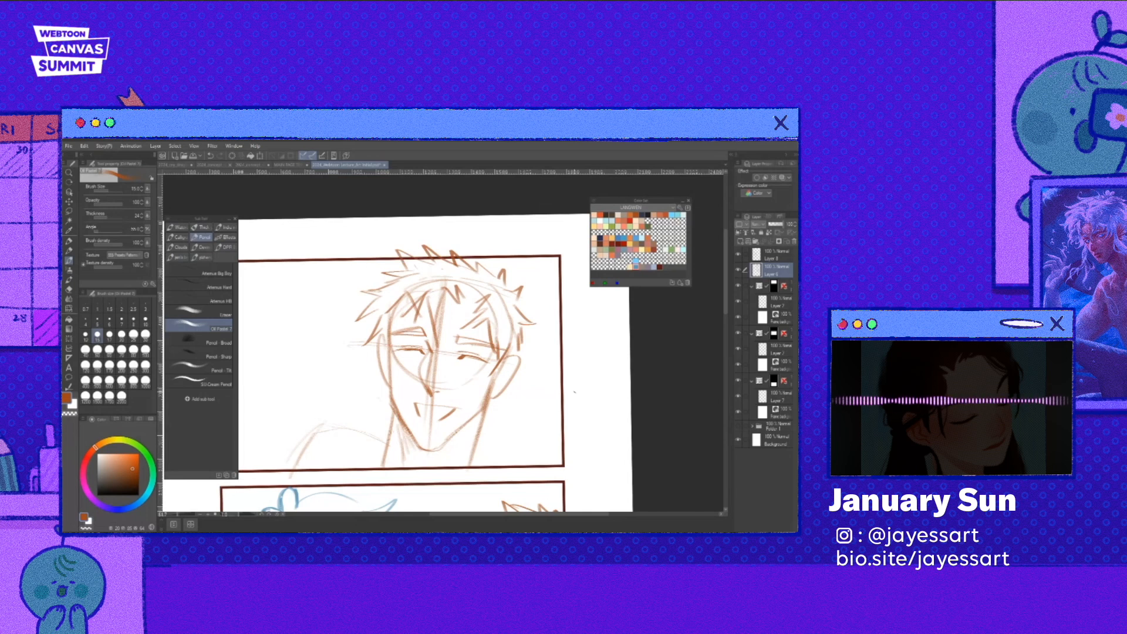
key("e")
key("b")
mouse_move(468, 265)
left_mouse_down()
mouse_move(478, 272)
mouse_move(437, 248)
mouse_move(533, 310)
left_mouse_up()
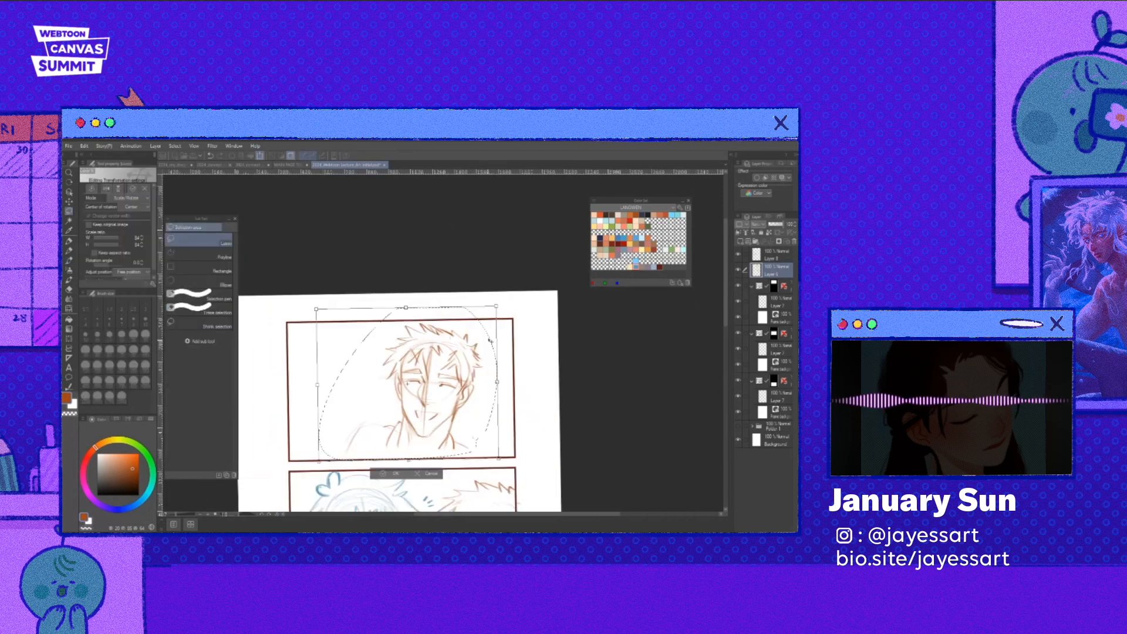
- Scale down the selected orange bust, shift it toward the right side of the first frame and deselect it
left_click_drag(514, 315, 500, 327)
left_click_drag(458, 393, 462, 381)
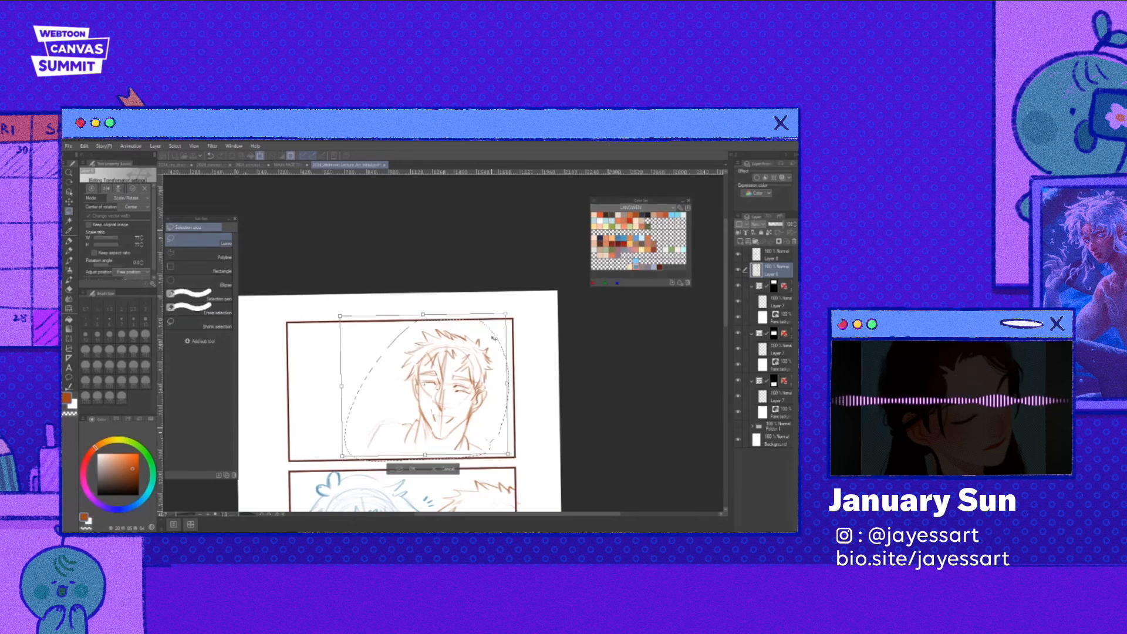
key("Return")
key("ctrl+d")
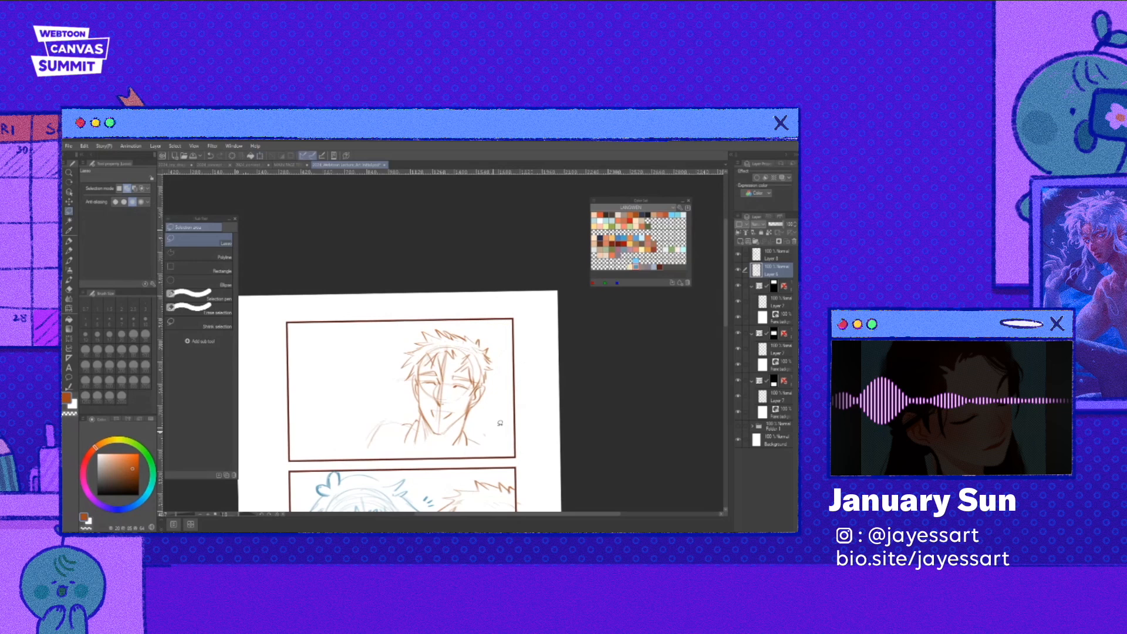
- Draw the orange character's collar and shoulder lines down to the frame's lower border, erasing stray marks
key("p")
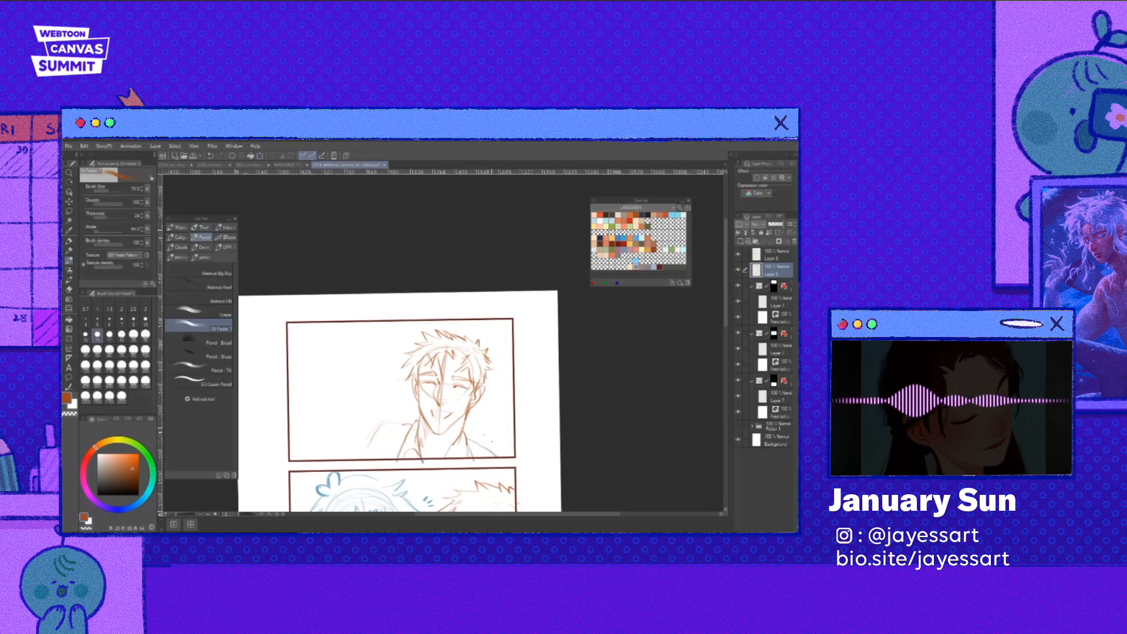
key("e")
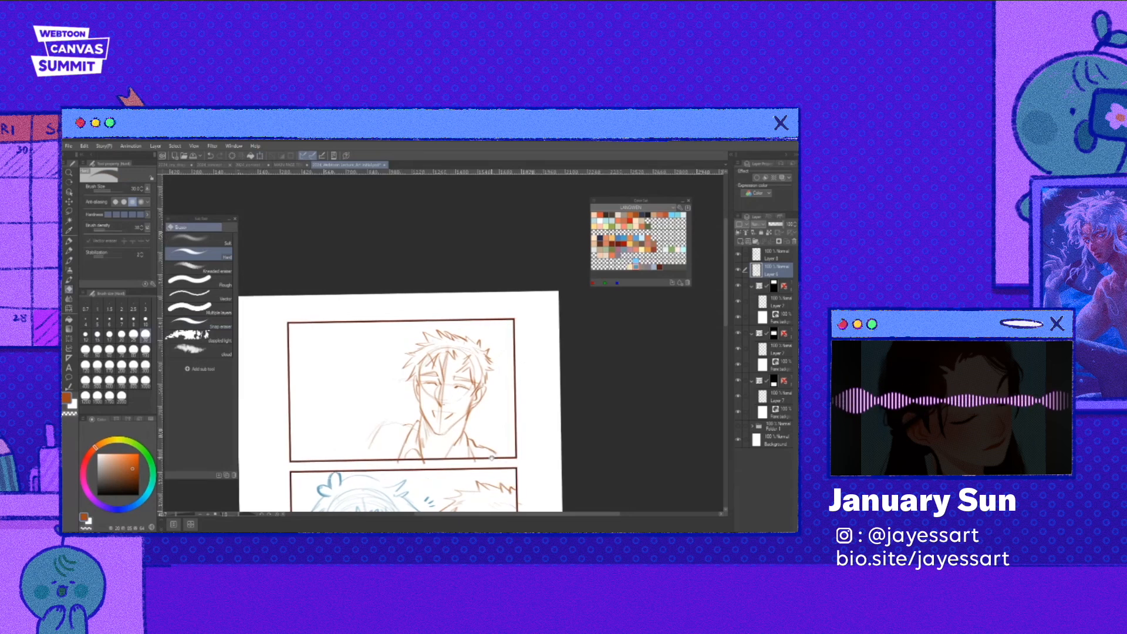
key("p")
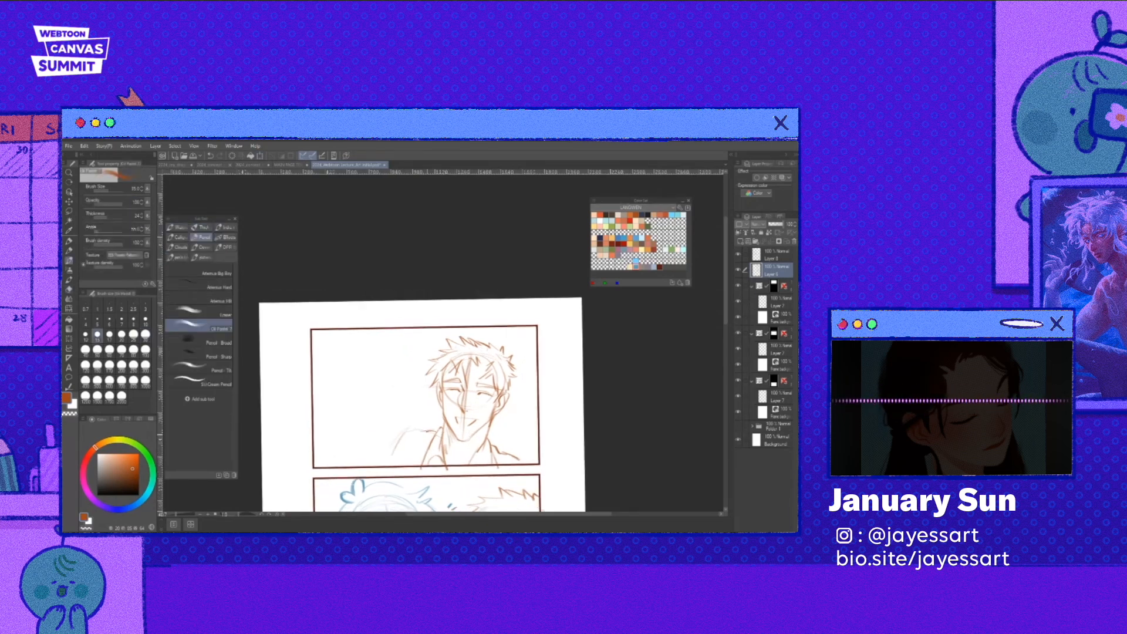
left_click_drag(430, 432, 382, 451)
left_click_drag(434, 421, 430, 425)
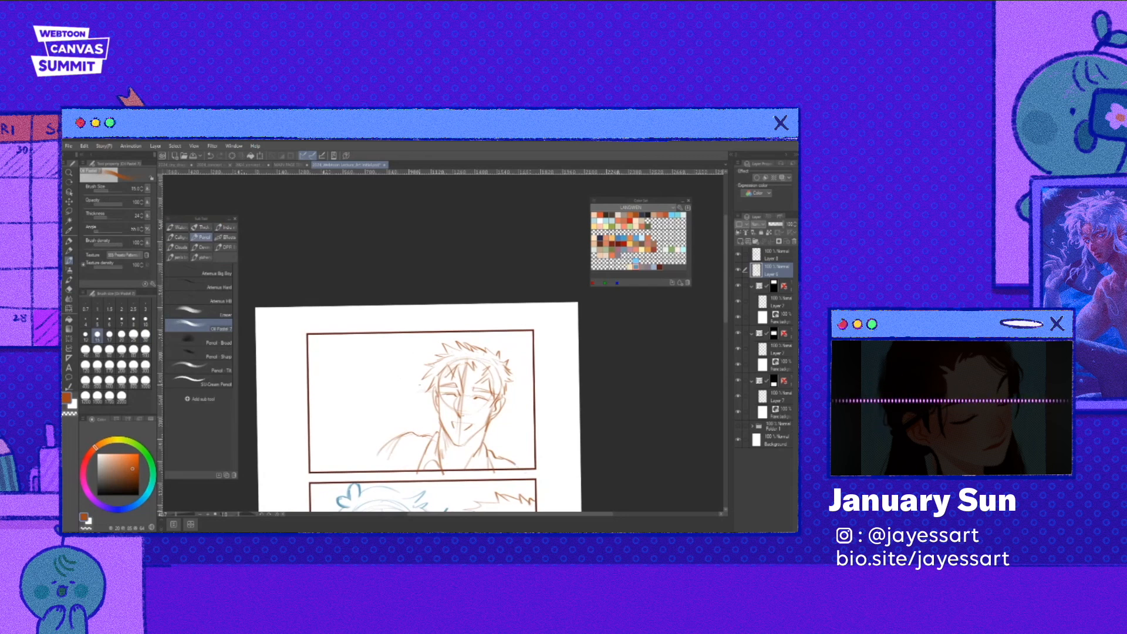
- Sketch the curled fingers of a raised hand beside the orange character's face
scroll(413, 445, "up", 3)
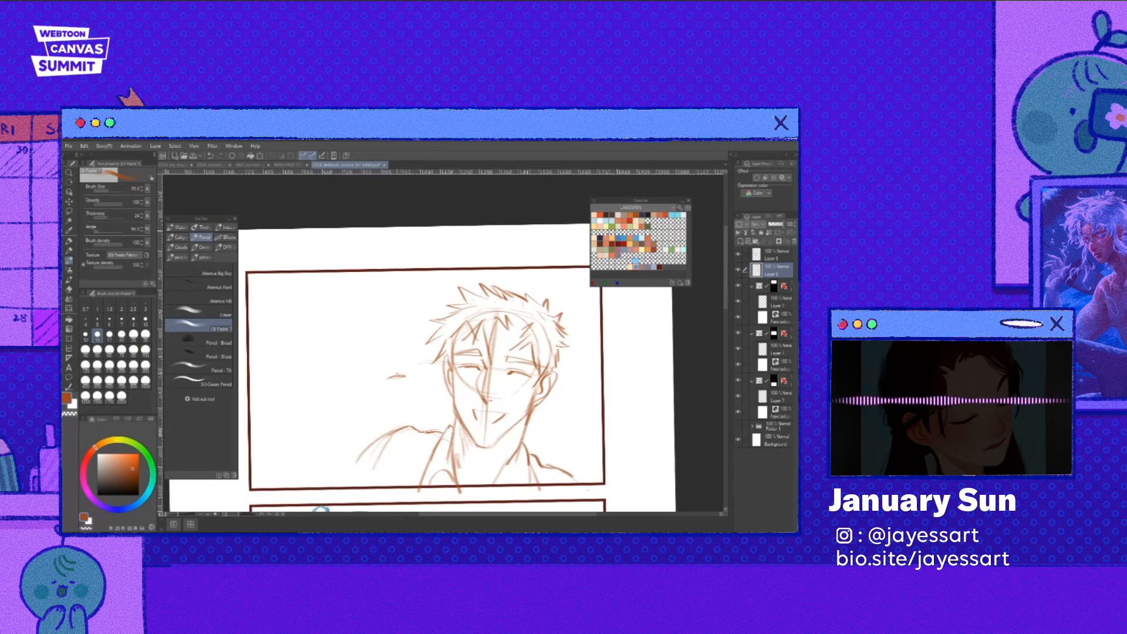
left_click_drag(391, 377, 385, 404)
left_click_drag(403, 374, 398, 407)
left_click_drag(385, 404, 398, 398)
left_click_drag(378, 414, 398, 408)
left_click_drag(371, 374, 388, 374)
mouse_move(372, 376)
left_mouse_down()
mouse_move(360, 419)
mouse_move(417, 420)
mouse_move(378, 413)
mouse_move(396, 360)
left_mouse_up()
key("e")
key("p")
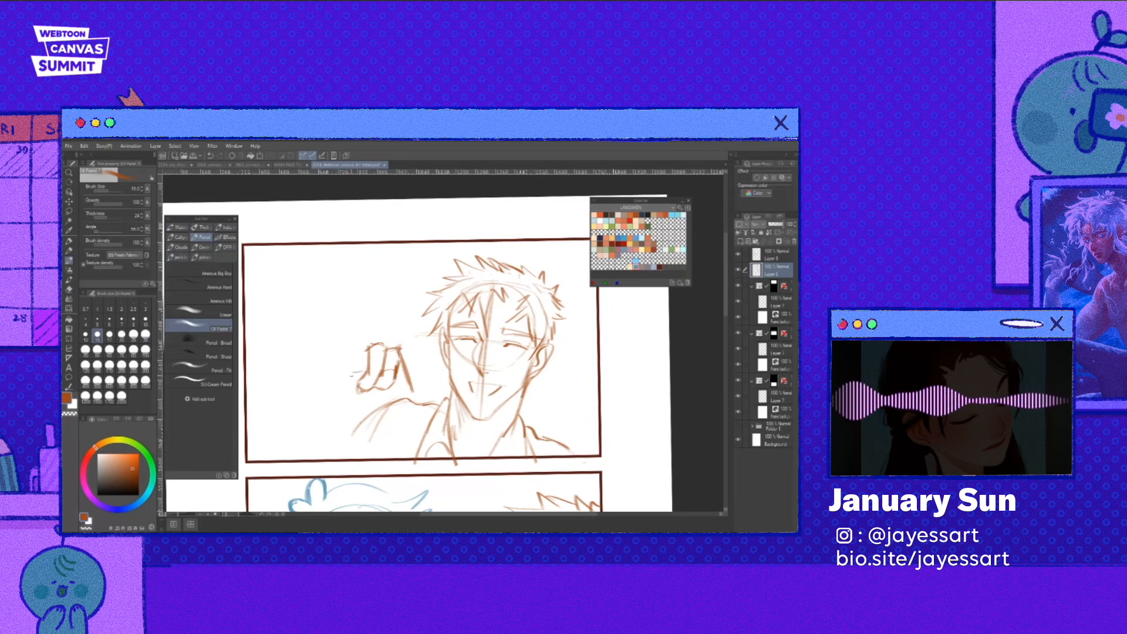
- Extend the raised hand with an outer finger and palm, and add wrist lines running down to the frame border
left_click_drag(367, 375, 351, 422)
mouse_move(349, 381)
left_mouse_down()
mouse_move(341, 418)
mouse_move(377, 412)
left_mouse_up()
mouse_move(385, 402)
left_mouse_down()
mouse_move(415, 394)
mouse_move(392, 399)
mouse_move(404, 450)
mouse_move(375, 448)
mouse_move(395, 452)
left_mouse_up()
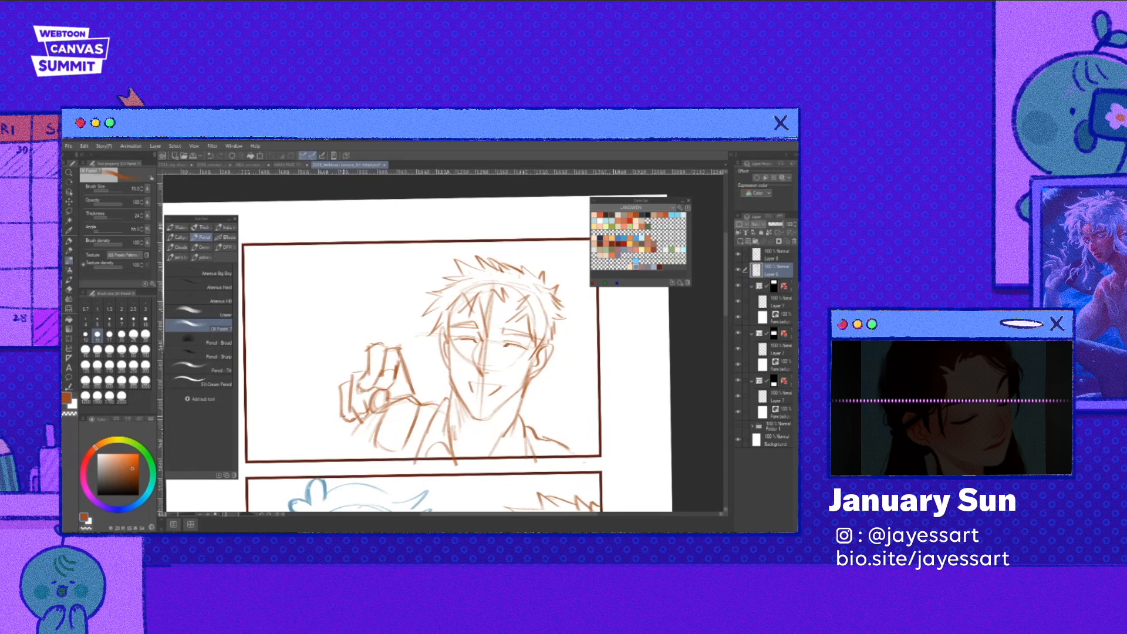
left_click_drag(352, 422, 356, 467)
left_click_drag(409, 434, 418, 460)
- Draw two long sticks passing through the raised hand toward the face, and add rounded hand contours at their lower end
left_click_drag(431, 349, 314, 443)
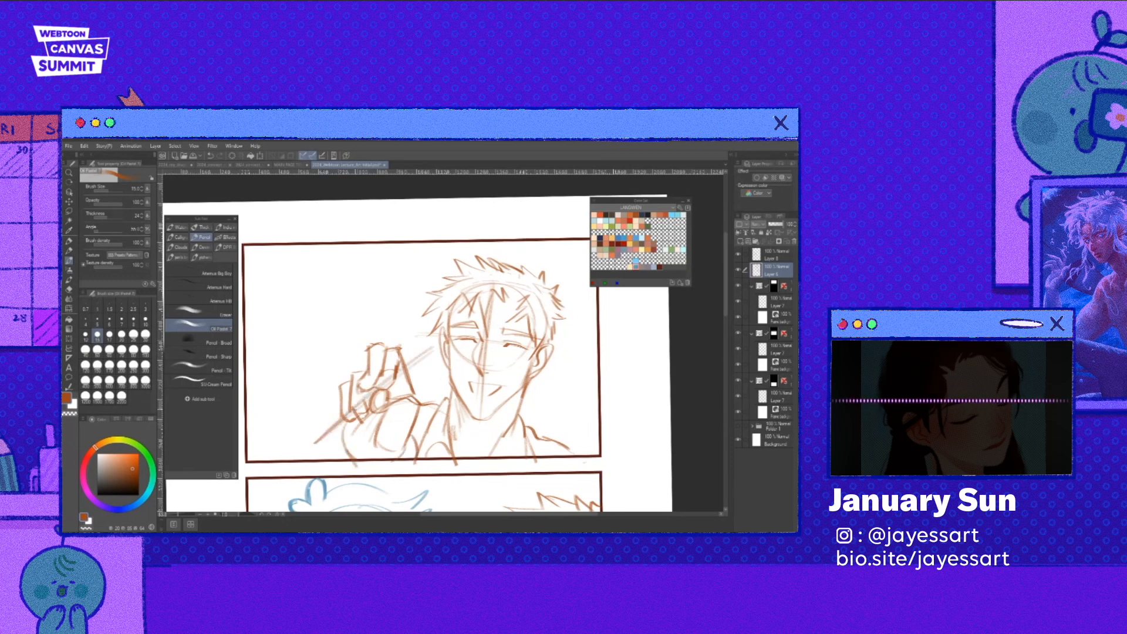
left_click_drag(433, 350, 338, 432)
left_click_drag(408, 392, 448, 376)
left_click_drag(447, 375, 457, 374)
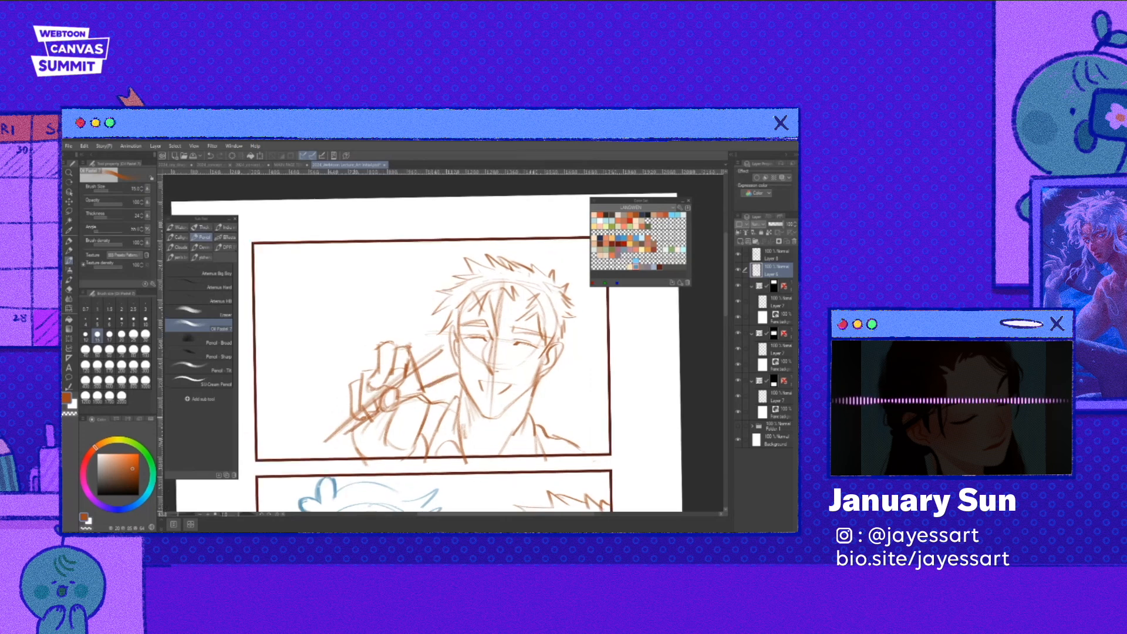
mouse_move(352, 412)
left_mouse_down()
mouse_move(322, 419)
mouse_move(311, 472)
left_mouse_up()
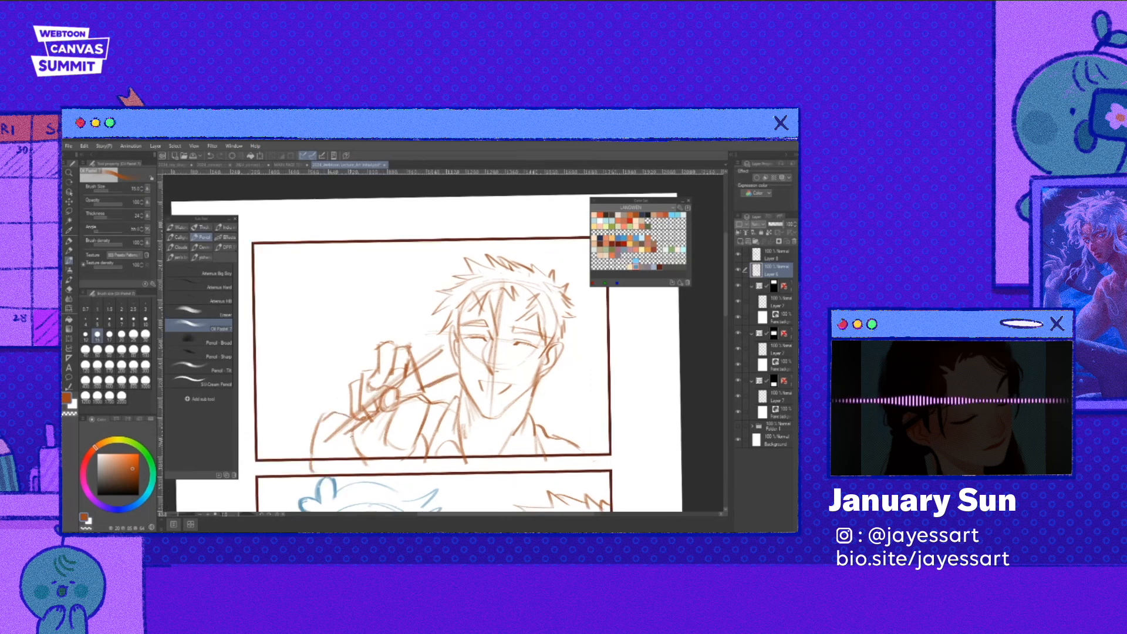
mouse_move(368, 418)
left_mouse_down()
mouse_move(336, 464)
mouse_move(368, 428)
left_mouse_up()
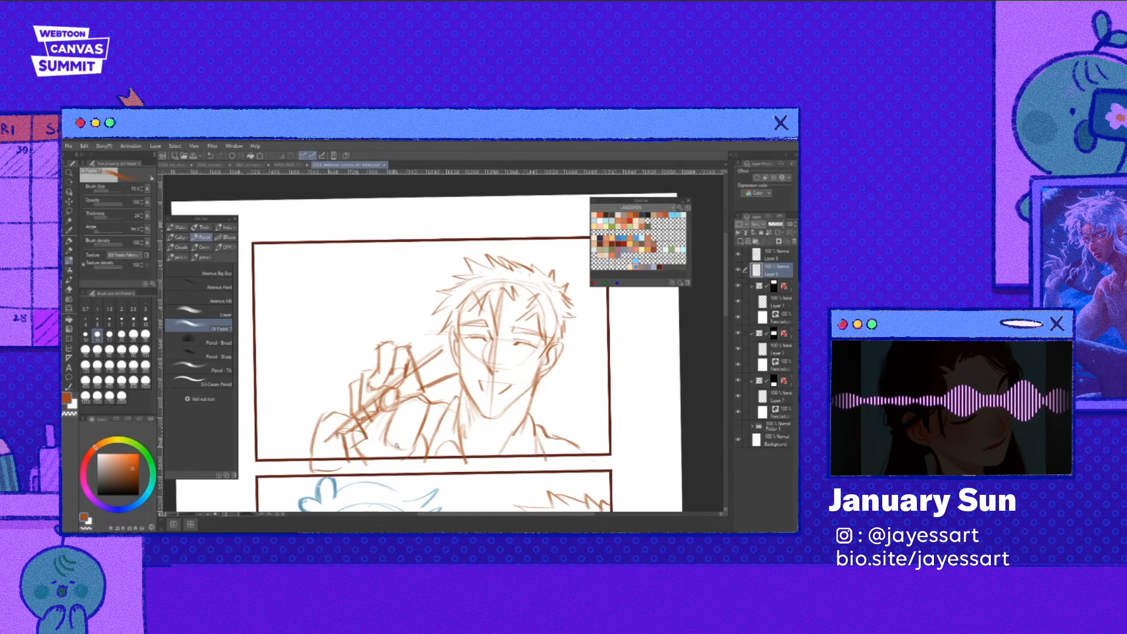
- Lasso the raised hand with the sticks and scale it down to fit inside the first frame
scroll(397, 446, "down", 2)
key("m")
mouse_move(380, 473)
left_mouse_down()
mouse_move(329, 376)
mouse_move(435, 361)
mouse_move(417, 439)
left_mouse_up()
key("ctrl+t")
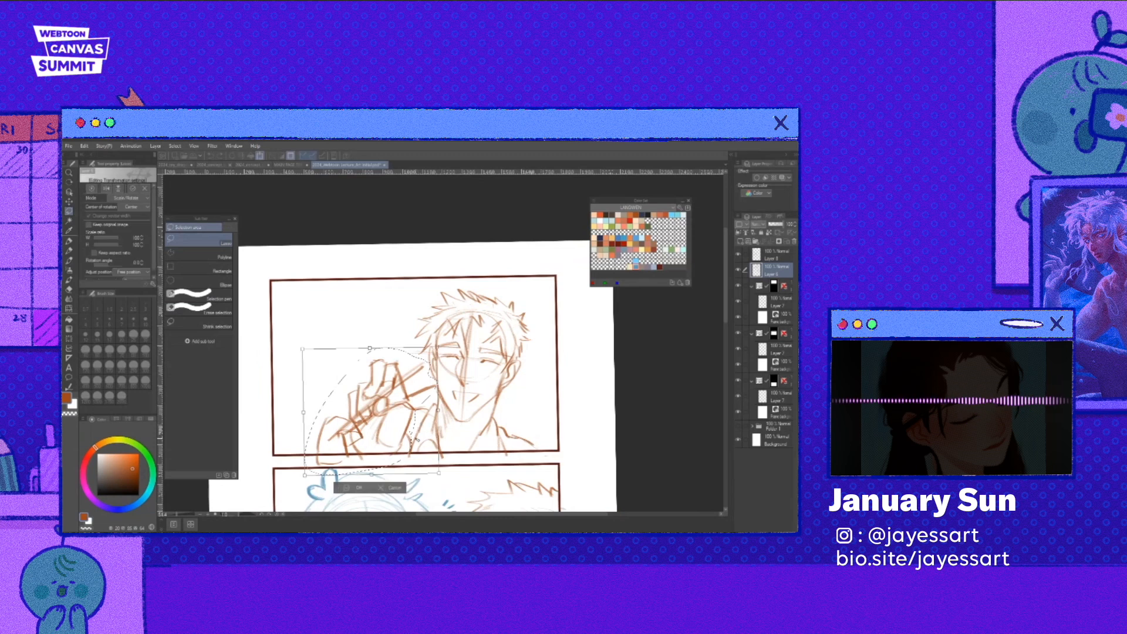
left_click_drag(305, 473, 308, 471)
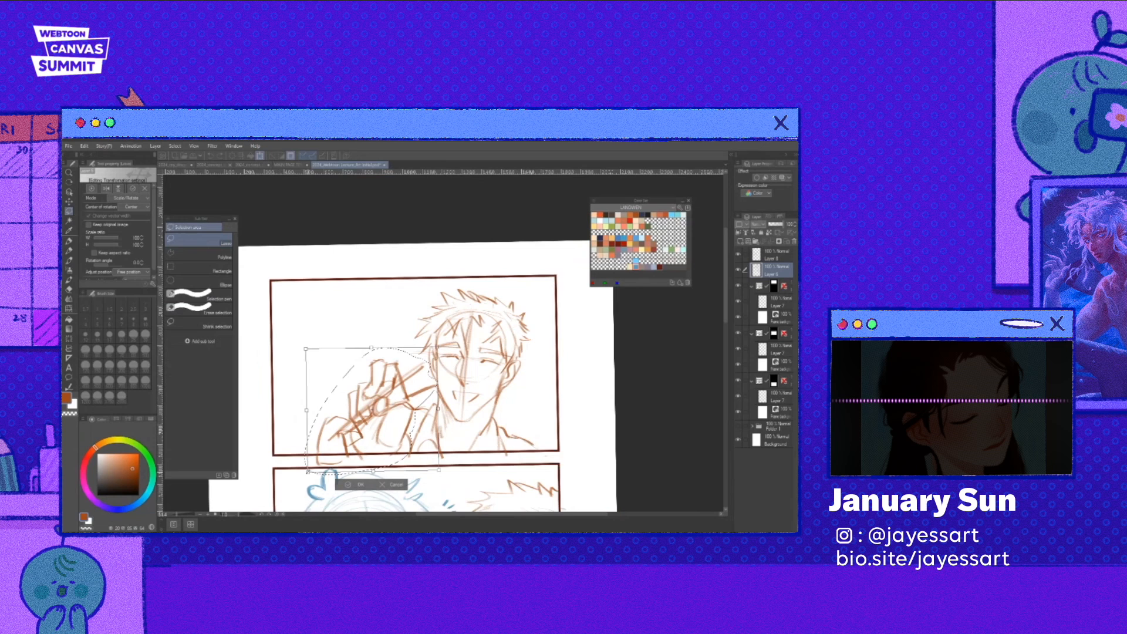
key("Return")
key("p")
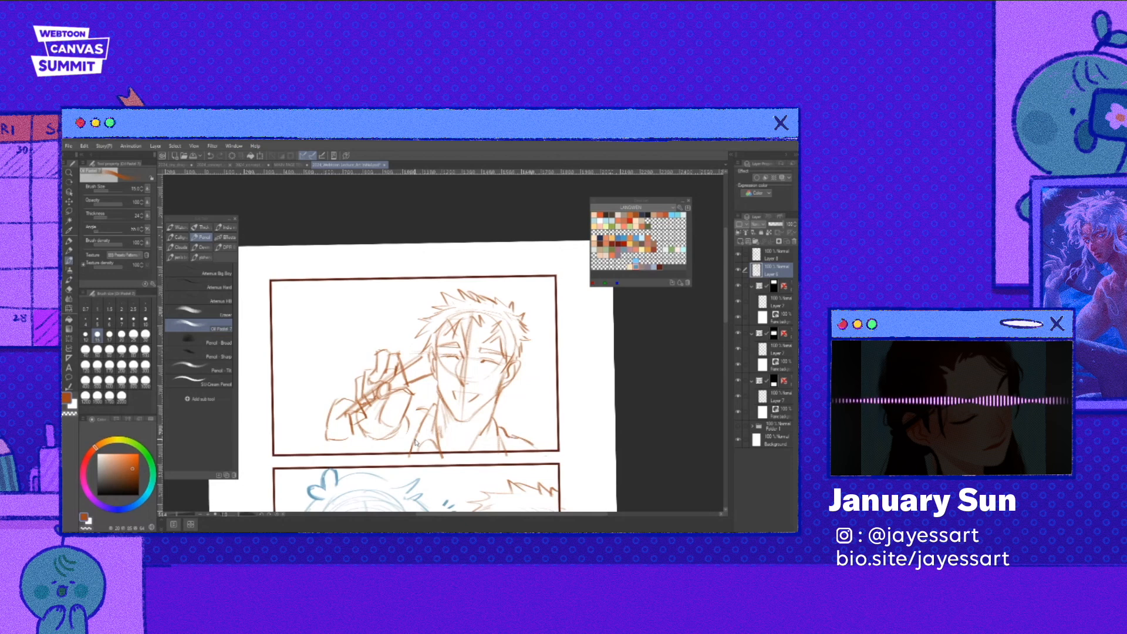
- Add forearm strokes from the raised hand down to the first frame's lower border, undoing the last stroke
key("ctrl+minus")
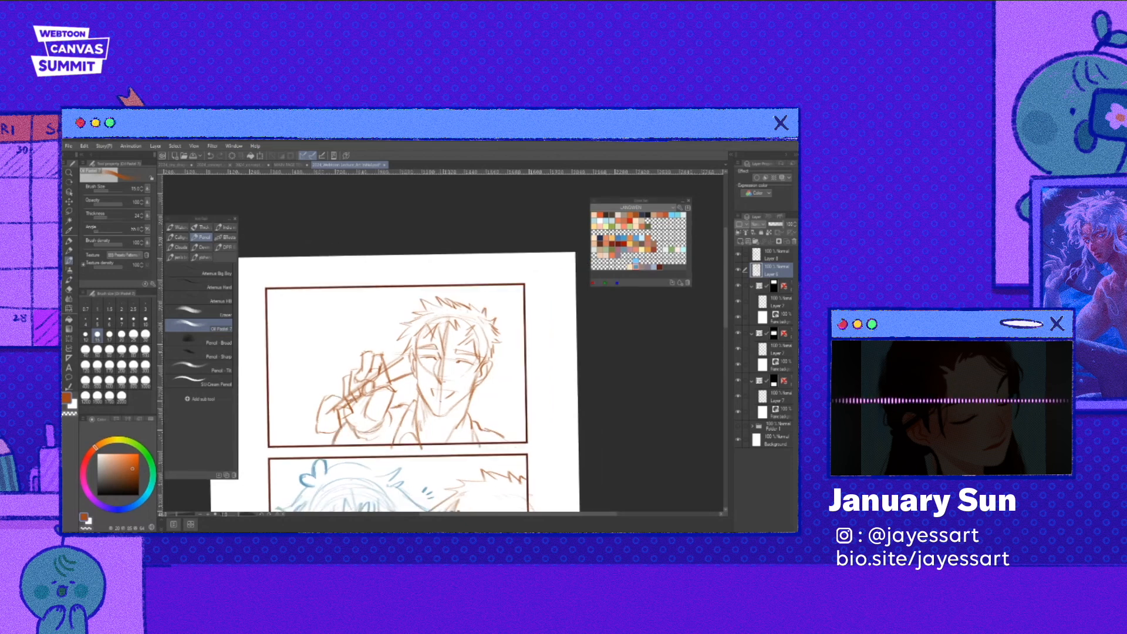
left_click_drag(536, 412, 522, 425)
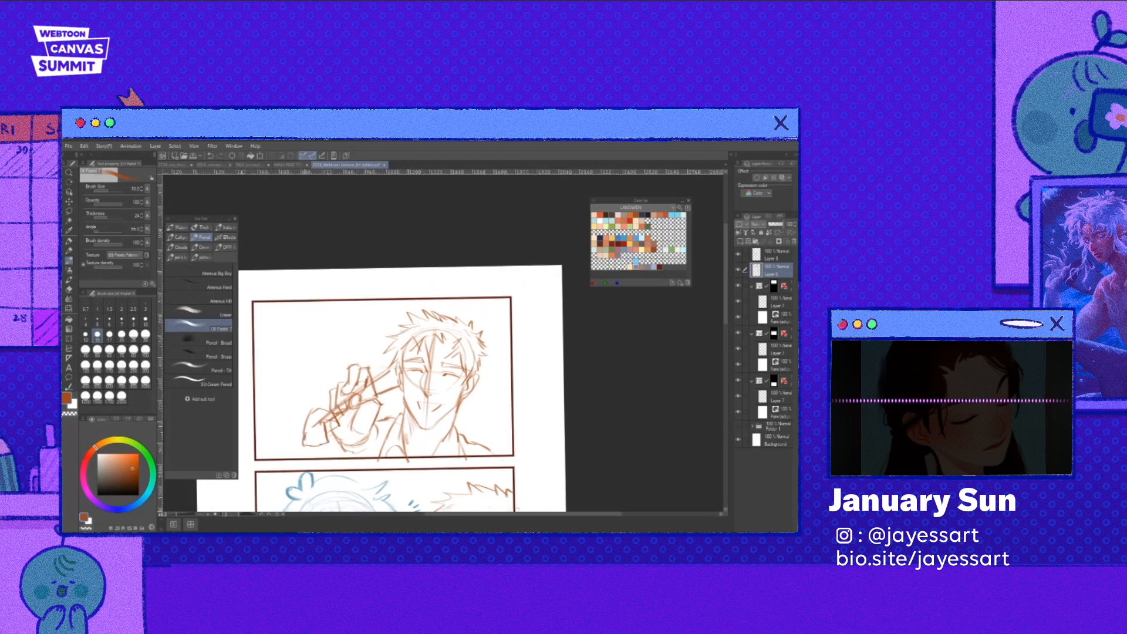
left_click_drag(305, 428, 302, 439)
mouse_move(332, 434)
left_mouse_down()
mouse_move(331, 461)
mouse_move(310, 462)
mouse_move(324, 457)
left_mouse_up()
key("ctrl+z")
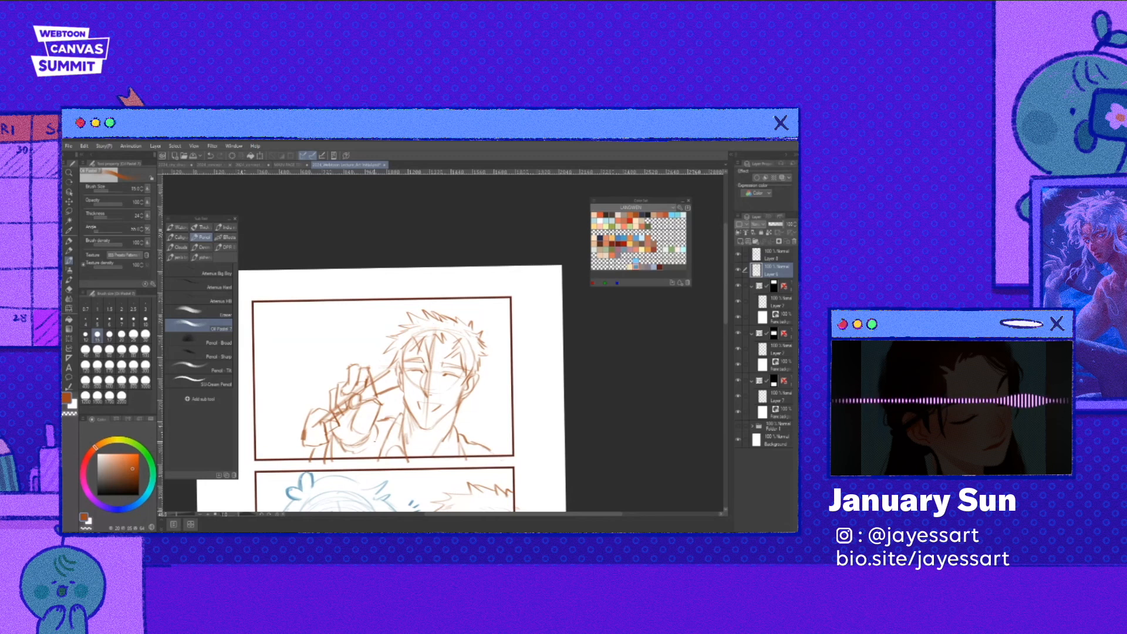
- Lasso the orange character's head and shoulders and move them slightly right, away from the raised hand
key("m")
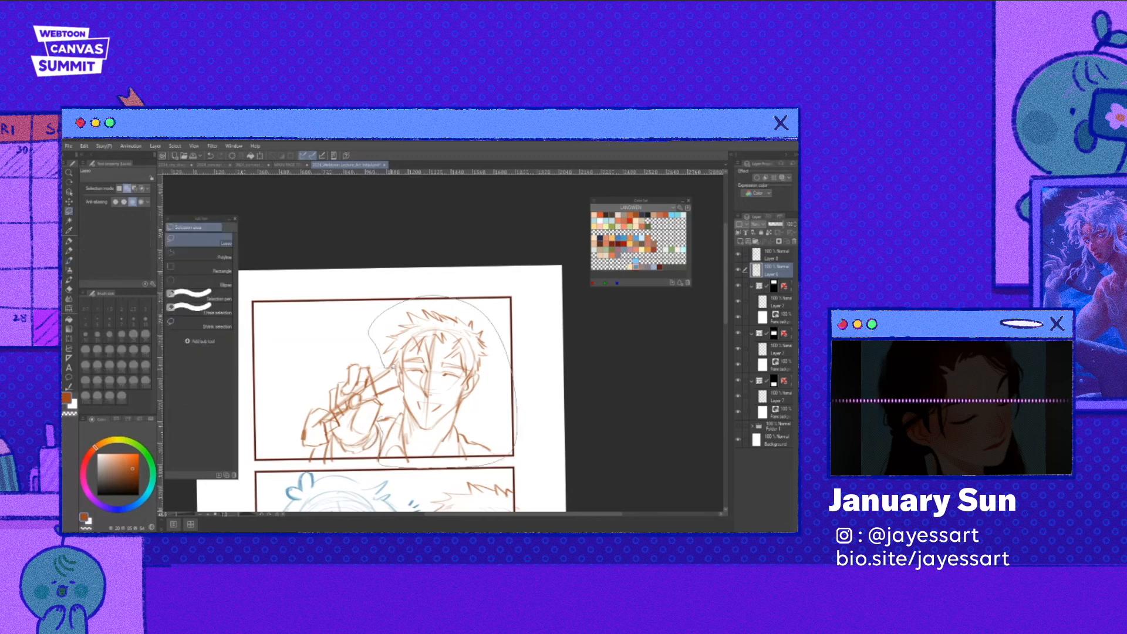
left_click_drag(393, 367, 387, 421)
key("ctrl+t")
left_click_drag(507, 431, 522, 431)
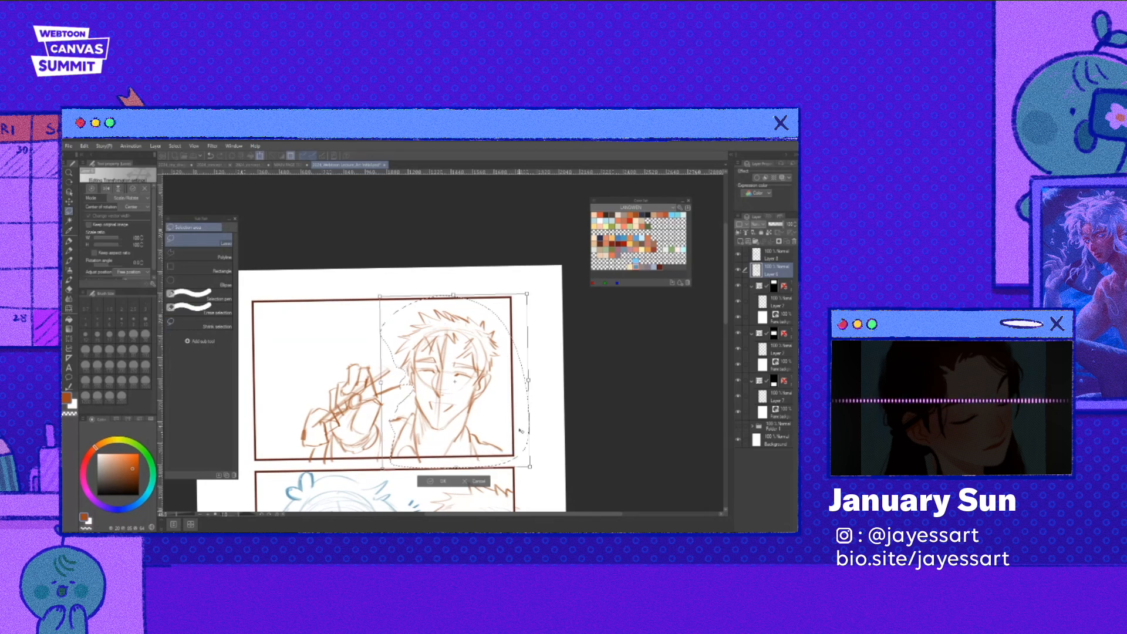
key("Return")
key("ctrl+d")
key("b")
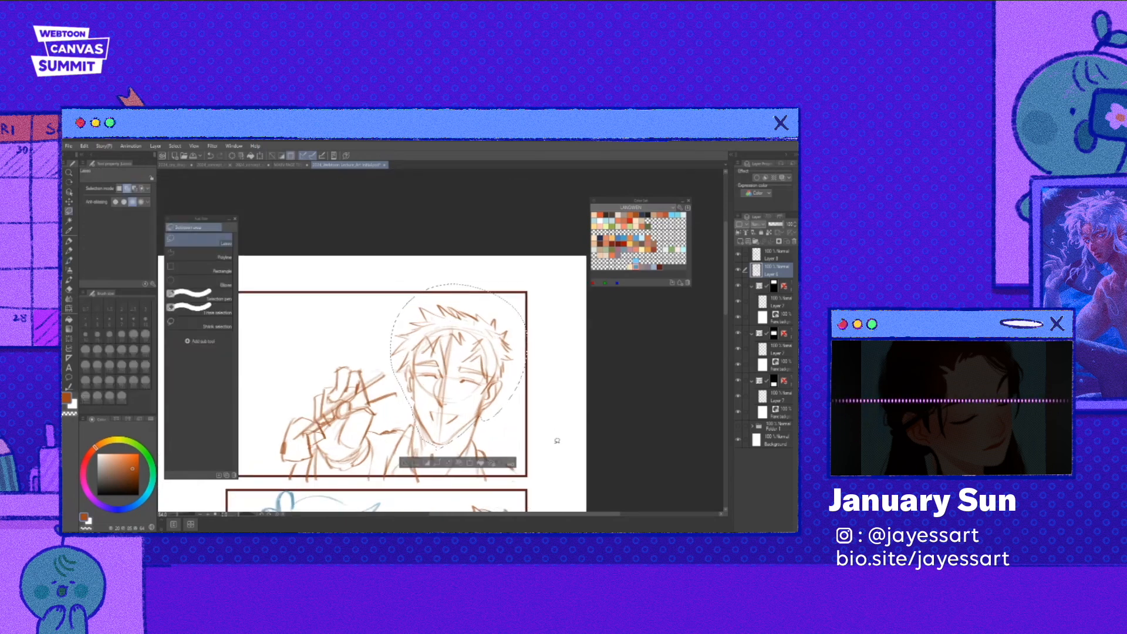
- Rotate the selected orange head slightly clockwise on its neck and apply the transformation
key("ctrl+t")
left_click_drag(558, 442, 561, 460)
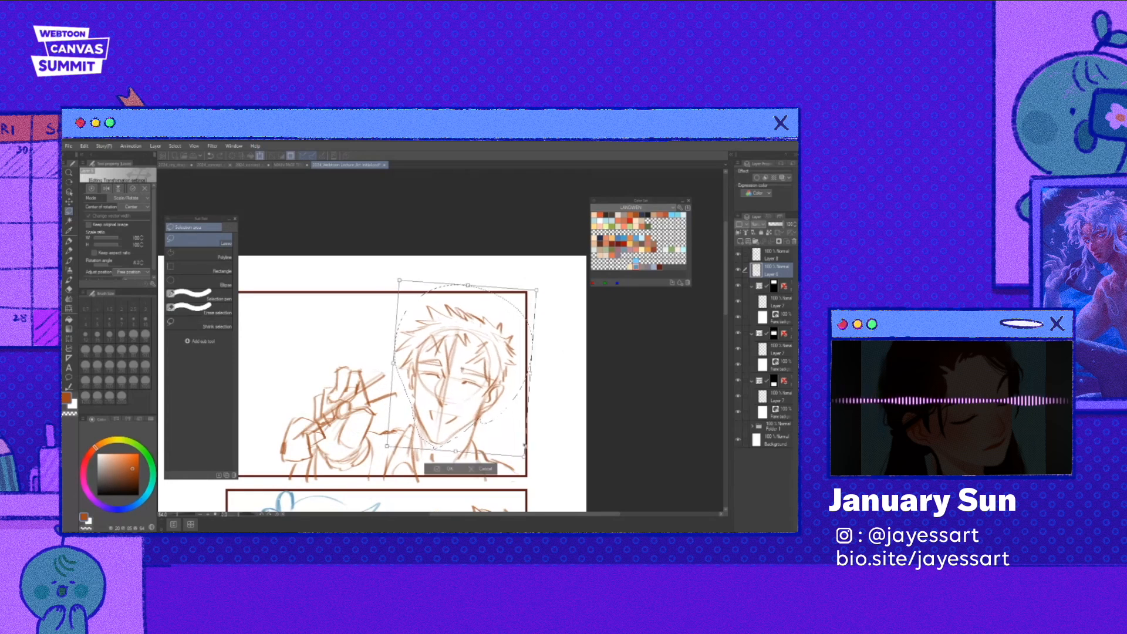
key("Return")
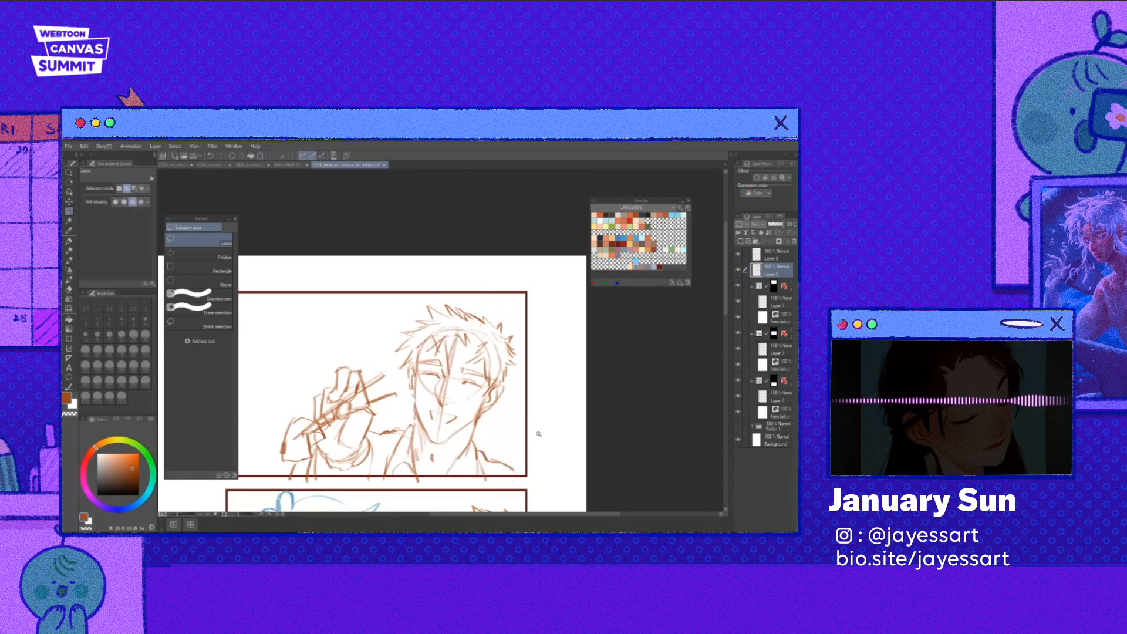
- Add a new layer above the orange sketch, choose blue as the drawing colour and flip the canvas view horizontally
scroll(538, 433, "down", 2)
key("p")
left_click(748, 242)
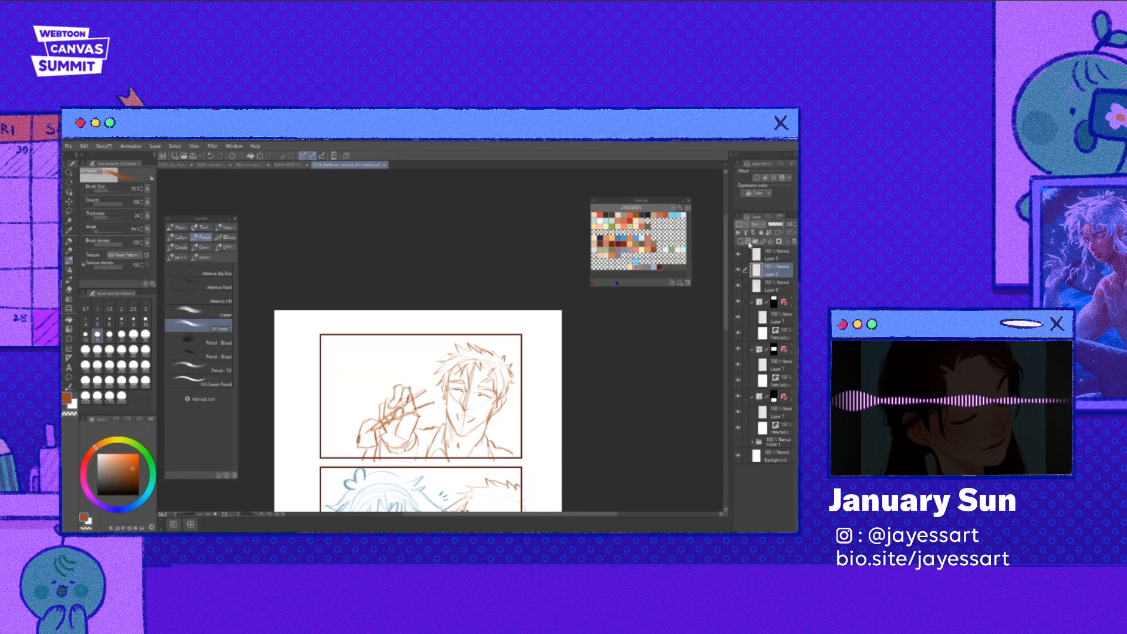
left_click(637, 267)
key("h")
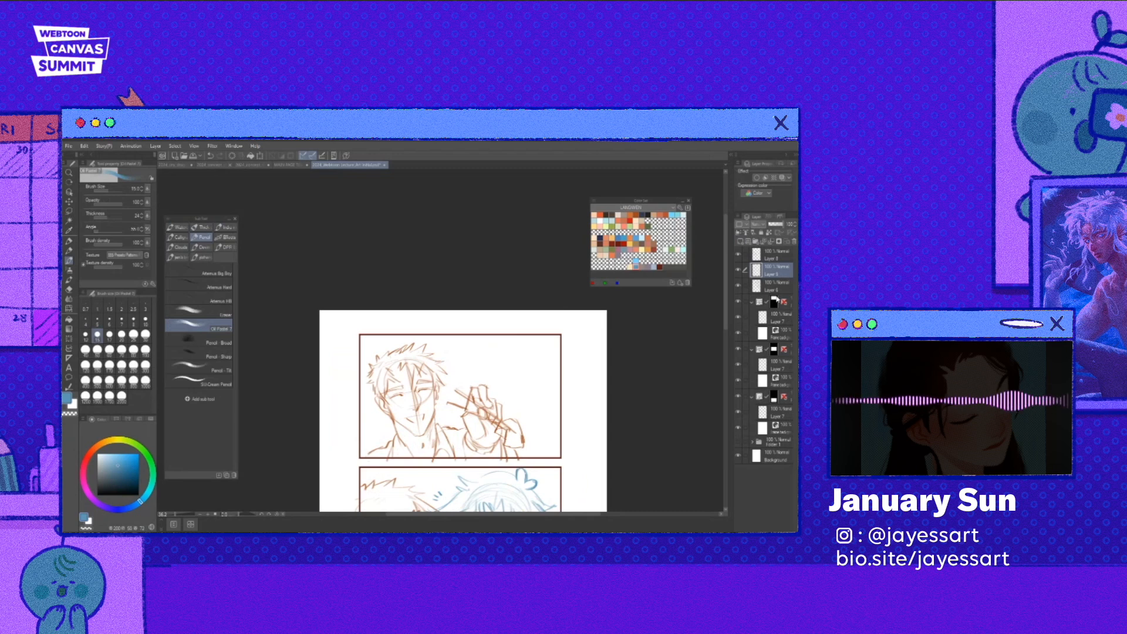
- Lasso the whole orange figure and raised hand on the orange sketch layer, shift them slightly left in the flipped view, apply and deselect
left_click(775, 285)
key("ctrl+t")
key("m")
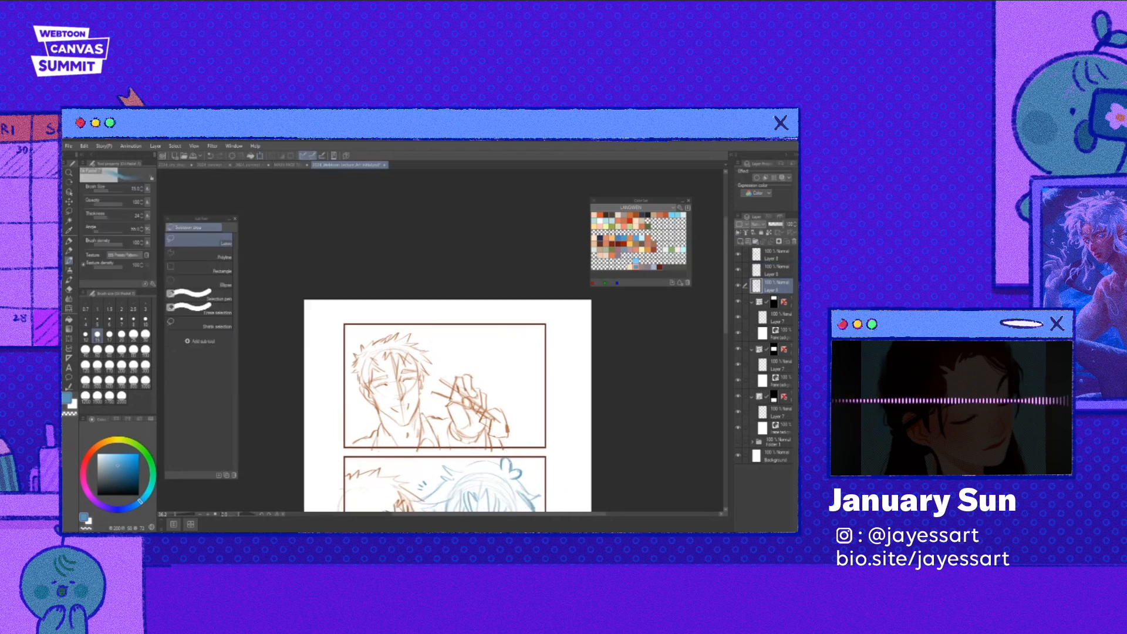
mouse_move(381, 453)
left_mouse_down()
mouse_move(524, 324)
mouse_move(541, 443)
left_mouse_up()
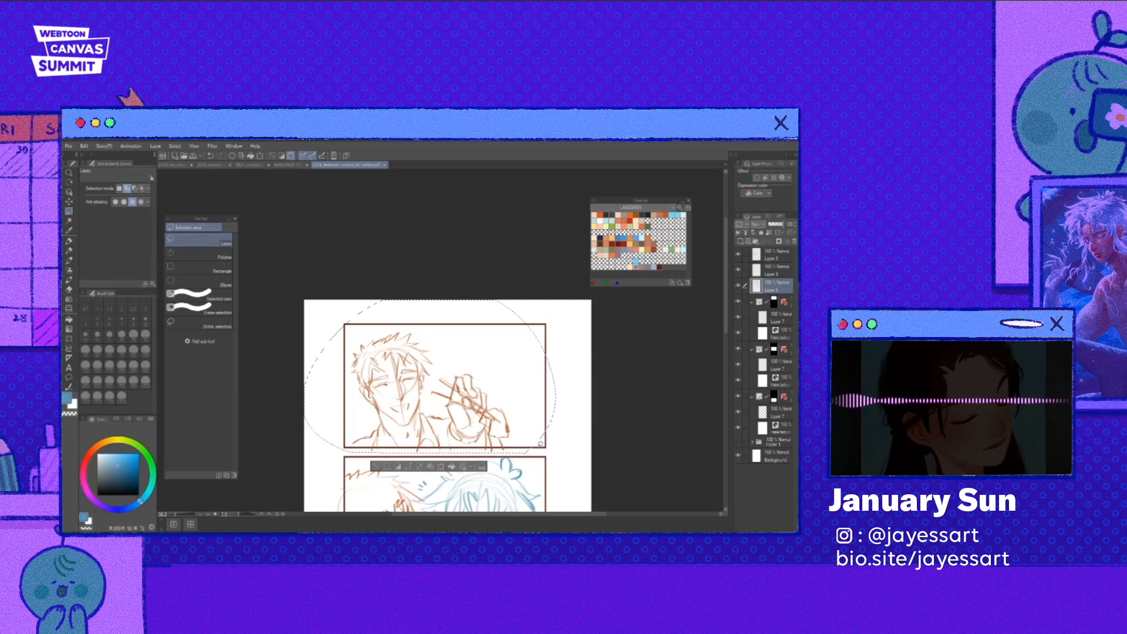
key("ctrl+t")
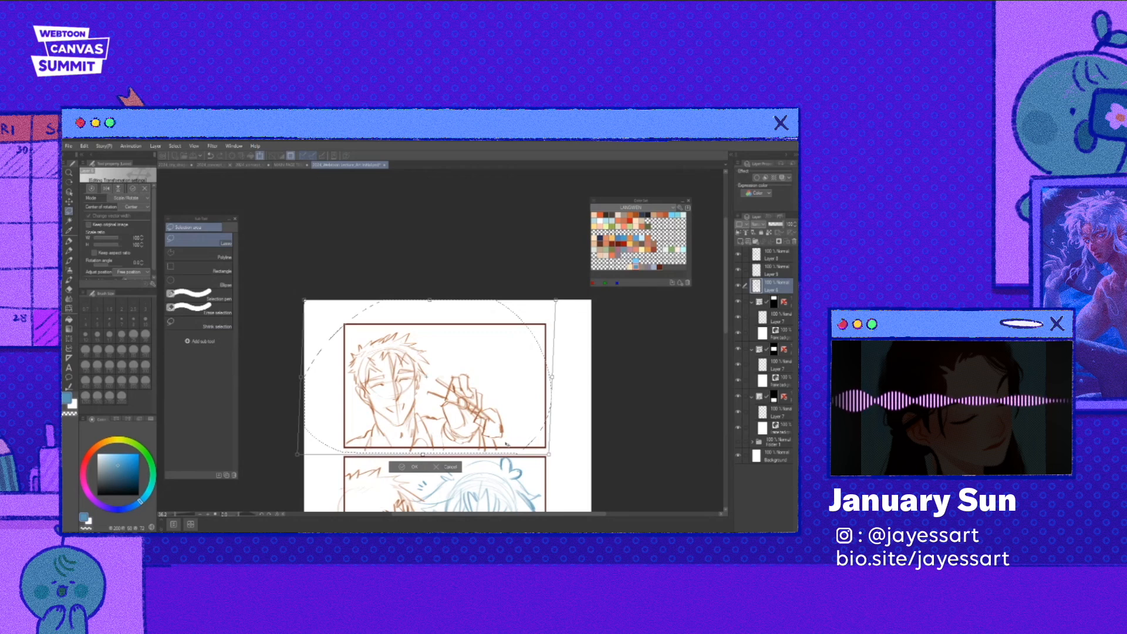
key("Return")
key("ctrl+d")
key("b")
key("h")
key("h")
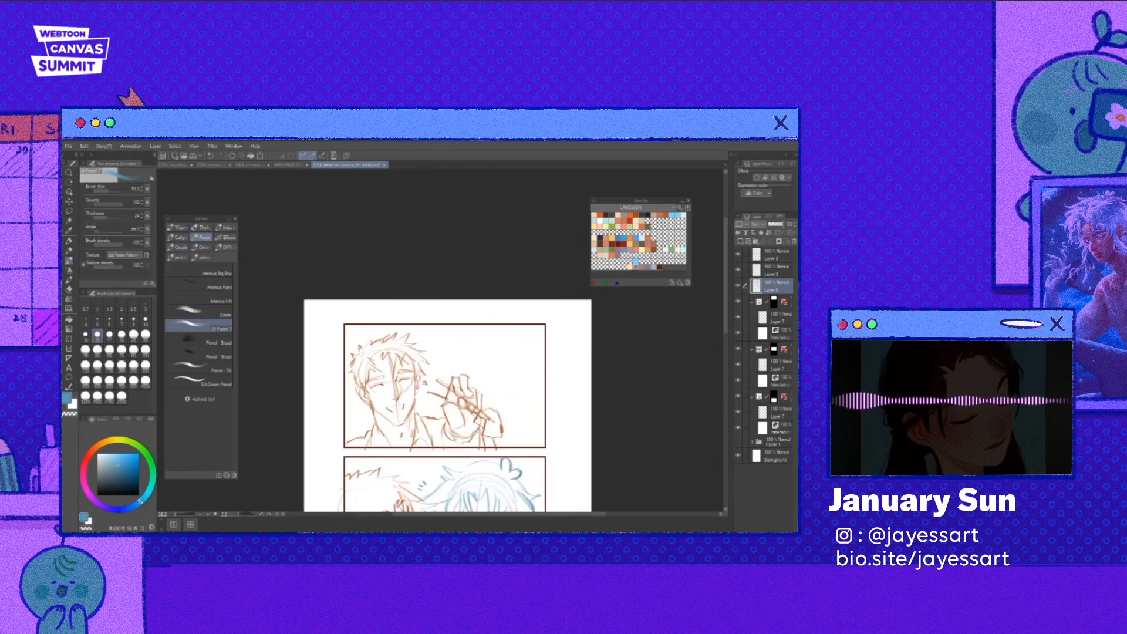
- On the blue sketch layer, rough in the second character's head circle and tapering jaw beside the raised hand in the first panel
scroll(515, 456, "down", 2)
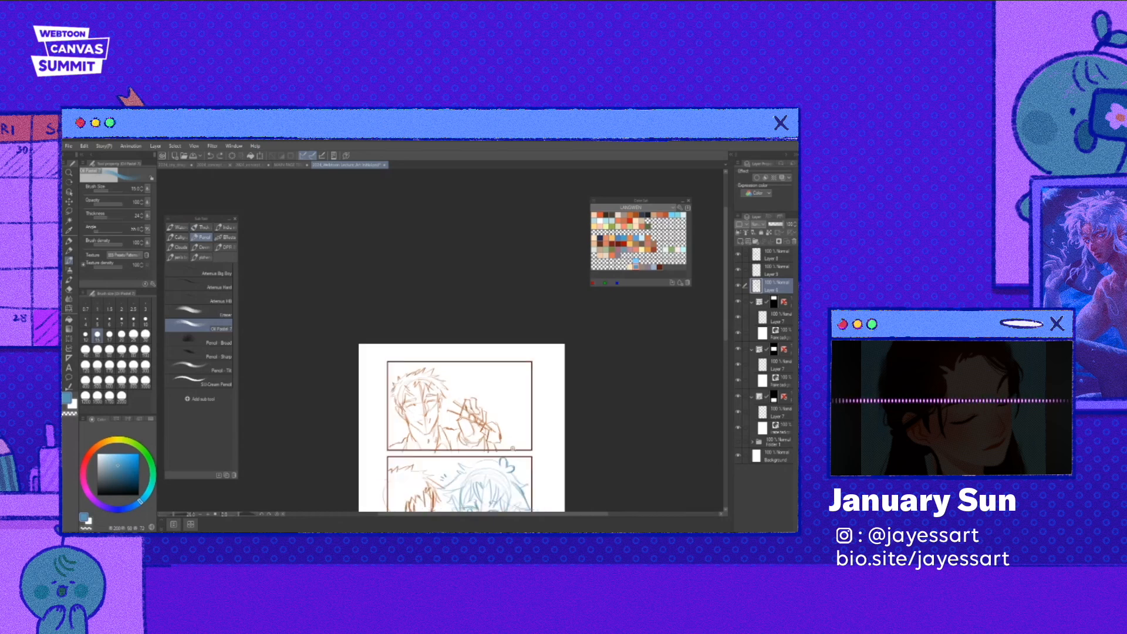
scroll(513, 448, "up", 3)
key("alt+bracketright")
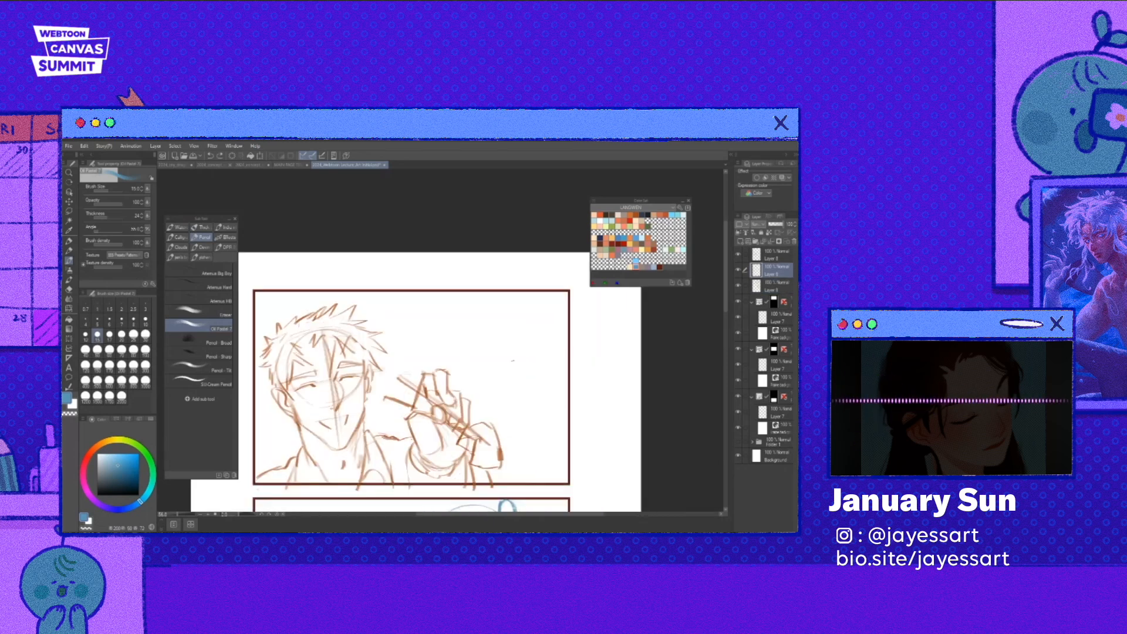
scroll(468, 372, "down", 2)
scroll(480, 395, "up", 2)
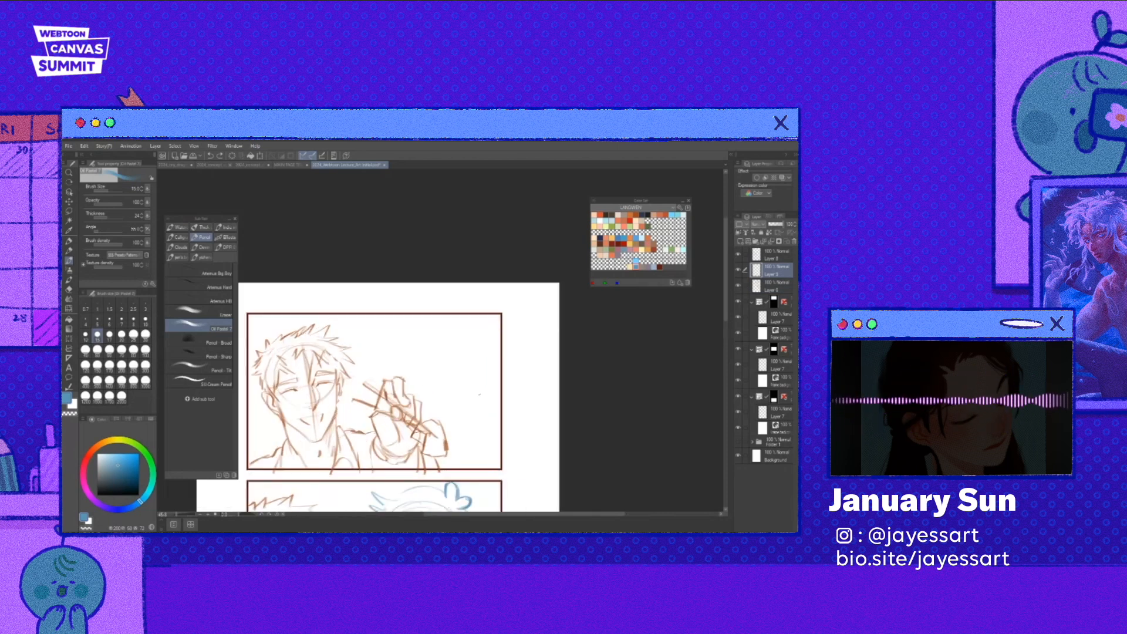
left_click_drag(458, 331, 455, 339)
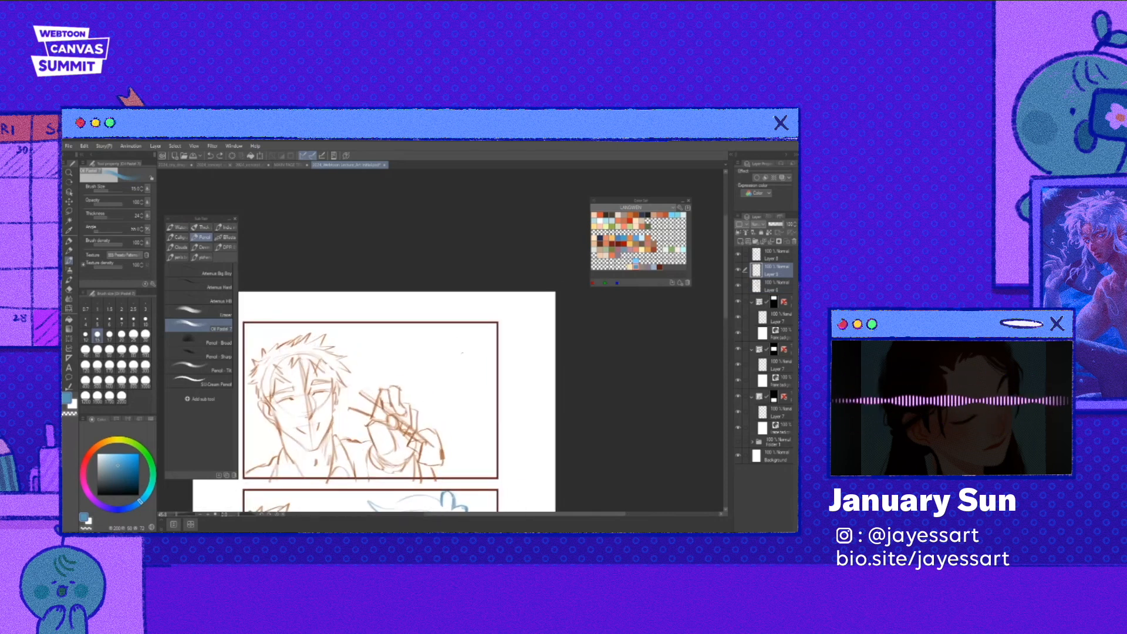
scroll(465, 355, "down", 2)
scroll(466, 343, "up", 2)
mouse_move(433, 333)
left_mouse_down()
mouse_move(421, 365)
mouse_move(492, 403)
left_mouse_up()
mouse_move(425, 385)
left_mouse_down()
mouse_move(455, 398)
mouse_move(468, 326)
left_mouse_up()
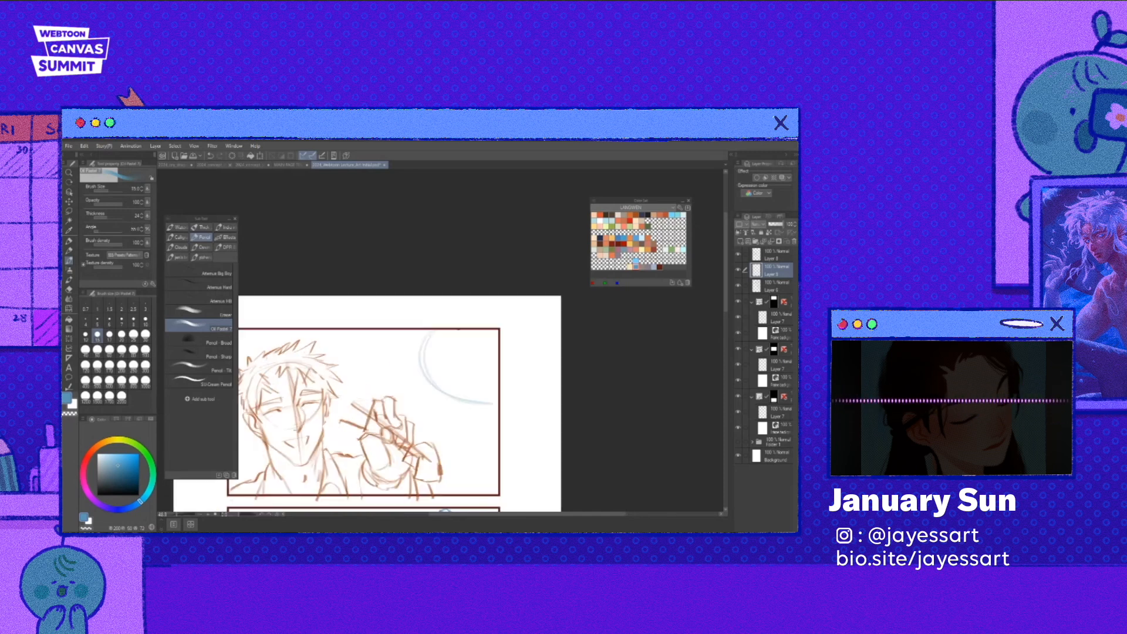
left_click_drag(425, 365, 451, 445)
mouse_move(431, 394)
left_mouse_down()
mouse_move(453, 461)
mouse_move(492, 438)
mouse_move(470, 452)
left_mouse_up()
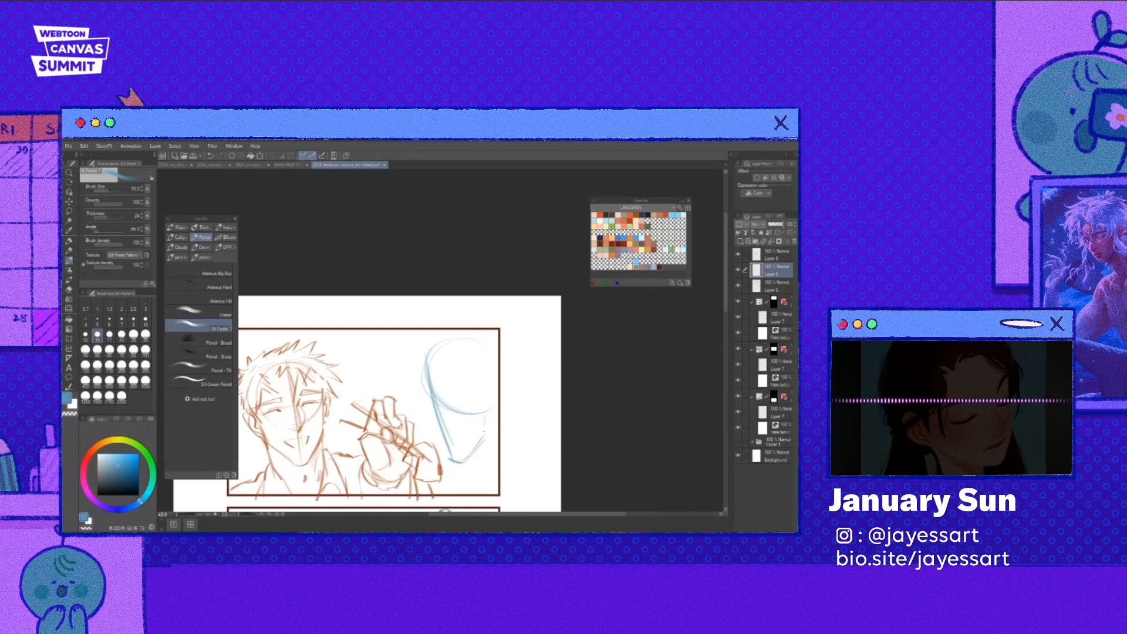
- Sketch the blue character's large outer hair contour around the head, with the neck line below the jaw
left_click_drag(425, 353, 491, 320)
mouse_move(426, 352)
left_mouse_down()
mouse_move(503, 314)
mouse_move(548, 359)
mouse_move(522, 403)
left_mouse_up()
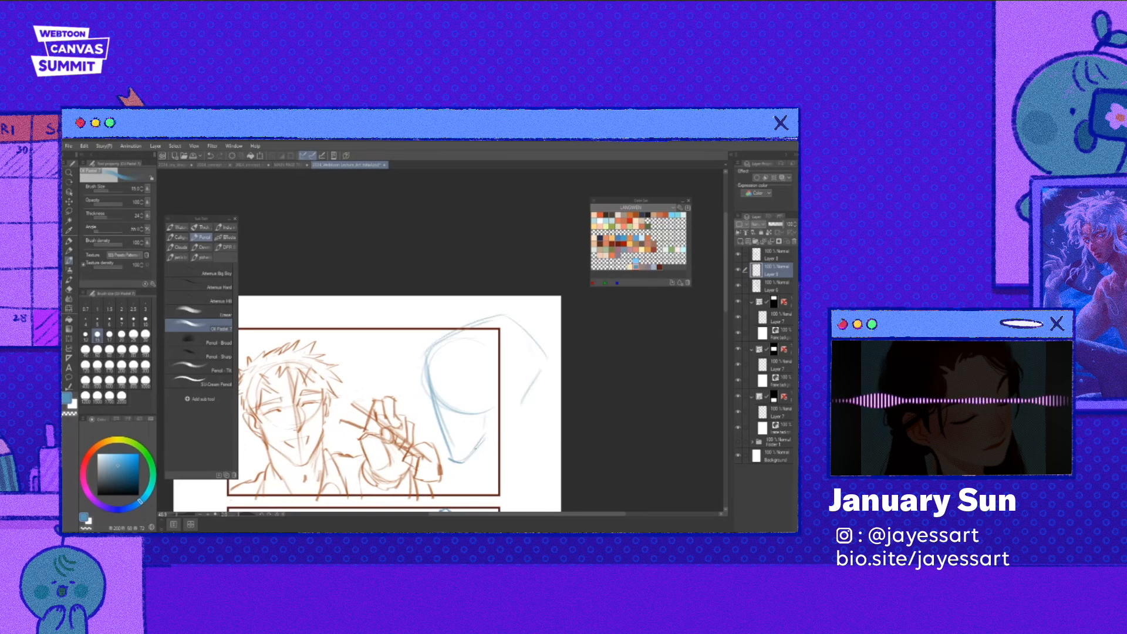
left_click_drag(477, 444, 497, 478)
left_click_drag(527, 388, 551, 445)
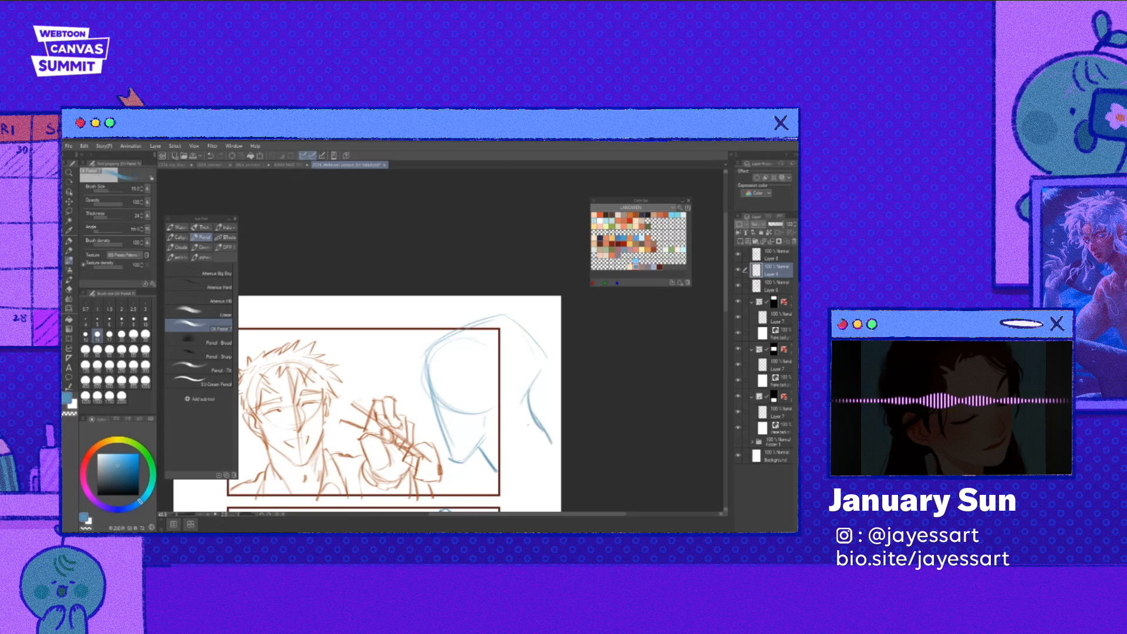
scroll(485, 422, "up", 2)
left_click_drag(479, 412, 482, 434)
- Draw the blue character's ear with hair tufts above it and a jaw stroke running down from the ear
left_click_drag(478, 334, 464, 383)
left_click_drag(481, 333, 470, 389)
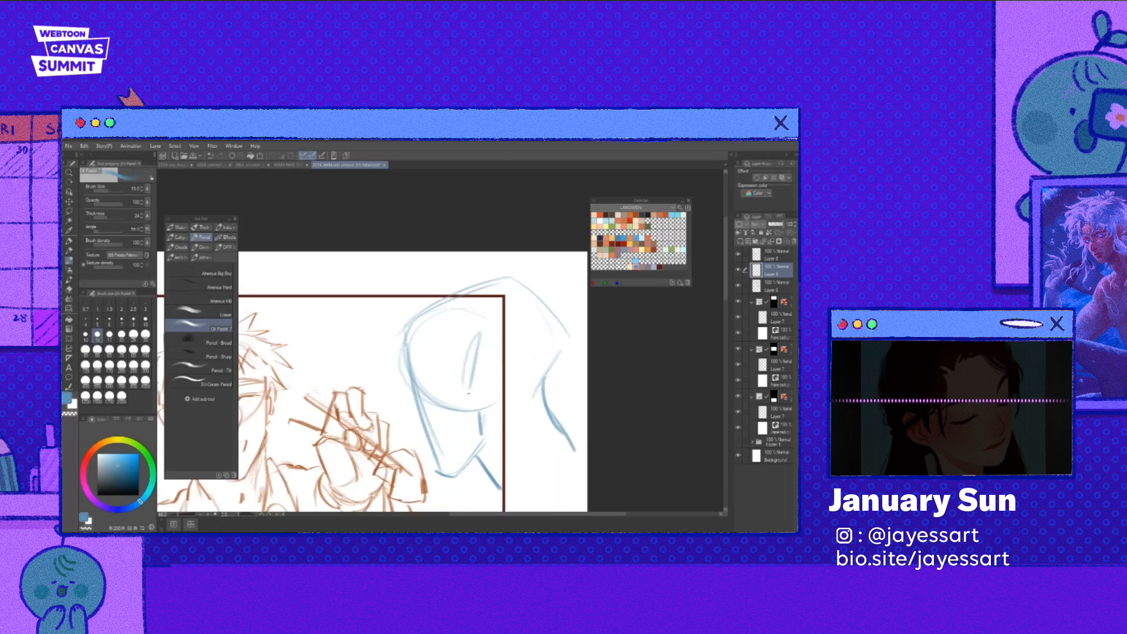
left_click_drag(476, 334, 473, 390)
left_click_drag(490, 355, 478, 391)
mouse_move(485, 389)
left_mouse_down()
mouse_move(482, 418)
mouse_move(429, 415)
mouse_move(450, 434)
left_mouse_up()
left_click_drag(453, 417, 437, 468)
key("e")
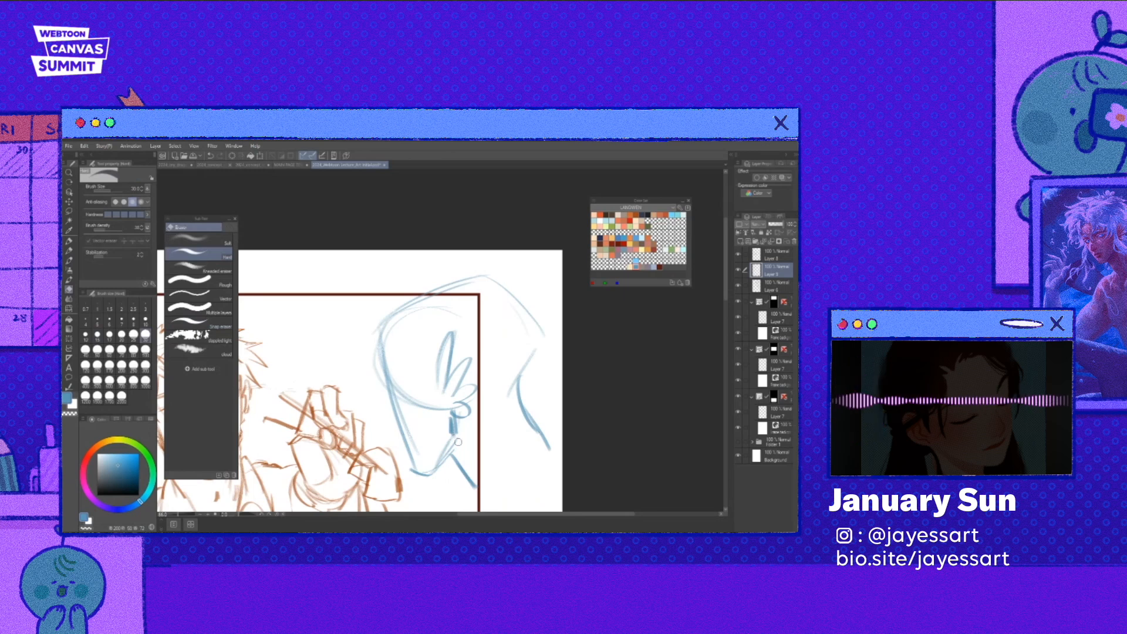
key("p")
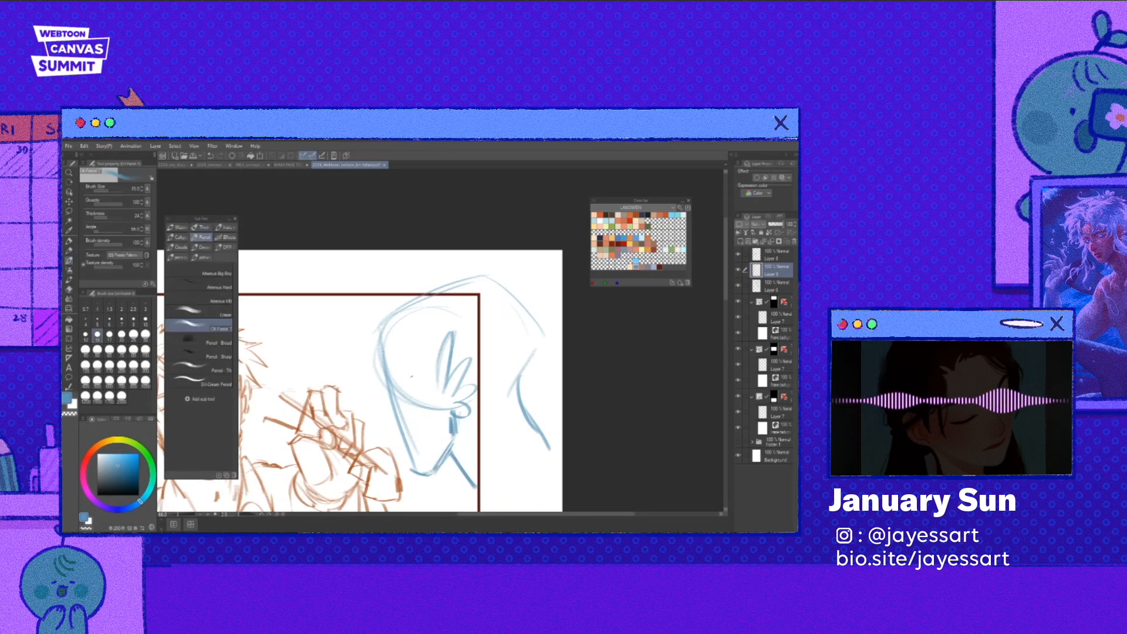
- Erase the rough front contour of the blue face and redraw it as a cleaner line from forehead to chin
key("e")
left_click_drag(410, 466, 417, 476)
key("p")
left_click_drag(380, 346, 417, 468)
key("e")
left_click_drag(383, 341, 416, 453)
left_click_drag(398, 387, 418, 407)
left_click_drag(384, 342, 411, 449)
key("p")
left_click_drag(387, 391, 413, 462)
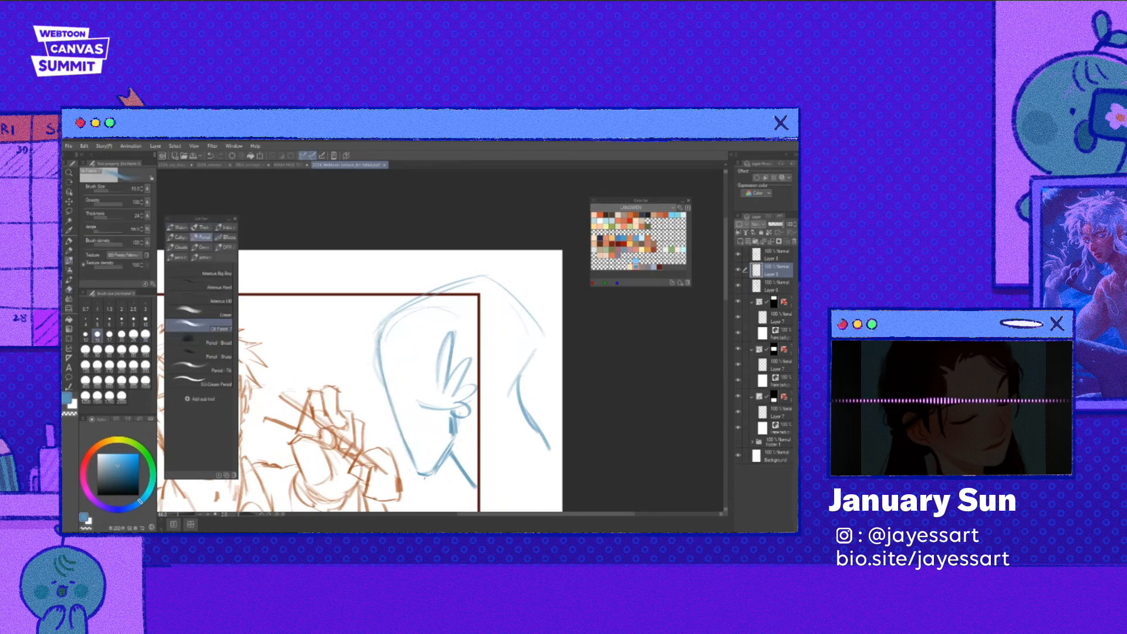
- Sketch the blue character's fringe strands around the face and the top hair outline with its pointed front tufts
scroll(431, 448, "up", 1)
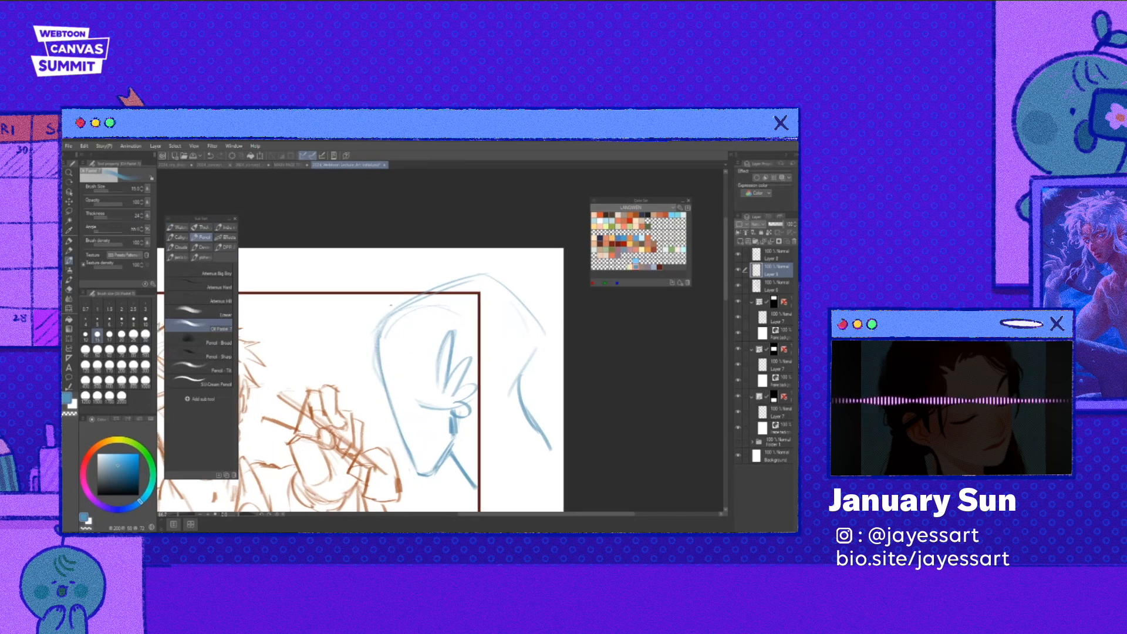
mouse_move(366, 330)
left_mouse_down()
mouse_move(352, 389)
mouse_move(355, 369)
left_mouse_up()
left_click_drag(363, 346, 377, 408)
left_click_drag(396, 341, 380, 397)
mouse_move(401, 337)
left_mouse_down()
mouse_move(382, 400)
mouse_move(439, 392)
left_mouse_up()
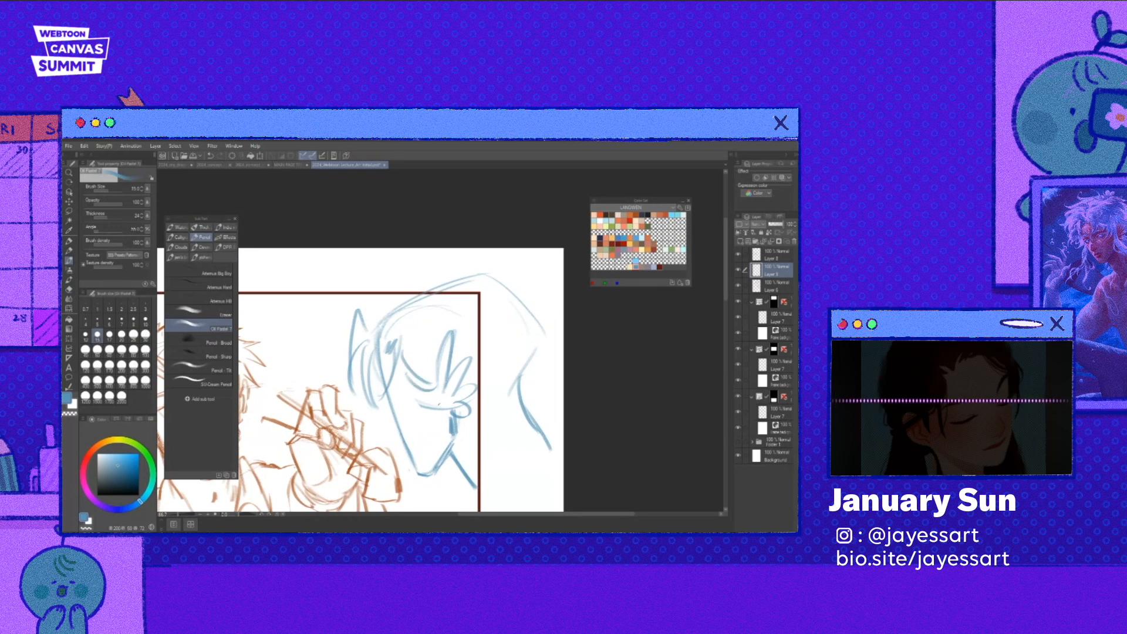
left_click_drag(439, 403, 428, 383)
left_click_drag(470, 252, 371, 280)
mouse_move(368, 279)
left_mouse_down()
mouse_move(335, 264)
mouse_move(357, 288)
left_mouse_up()
mouse_move(346, 289)
left_mouse_down()
mouse_move(312, 329)
mouse_move(343, 308)
left_mouse_up()
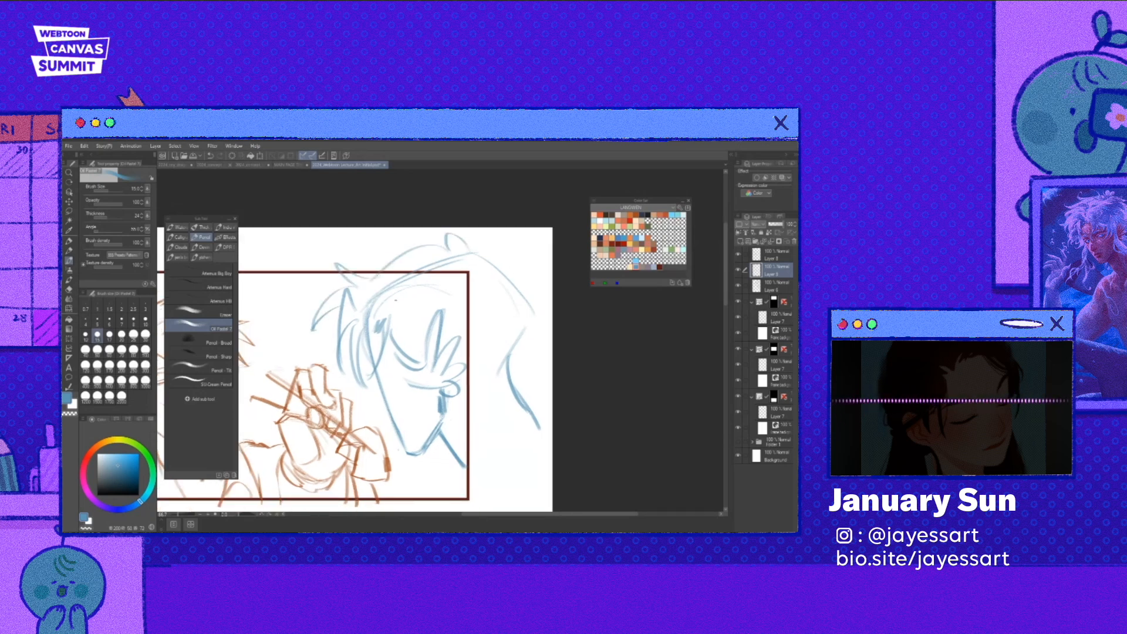
- Add a hair strand behind the blue character's ear and draw the small eye and mouth
left_click_drag(450, 387, 473, 420)
left_click_drag(385, 368, 392, 374)
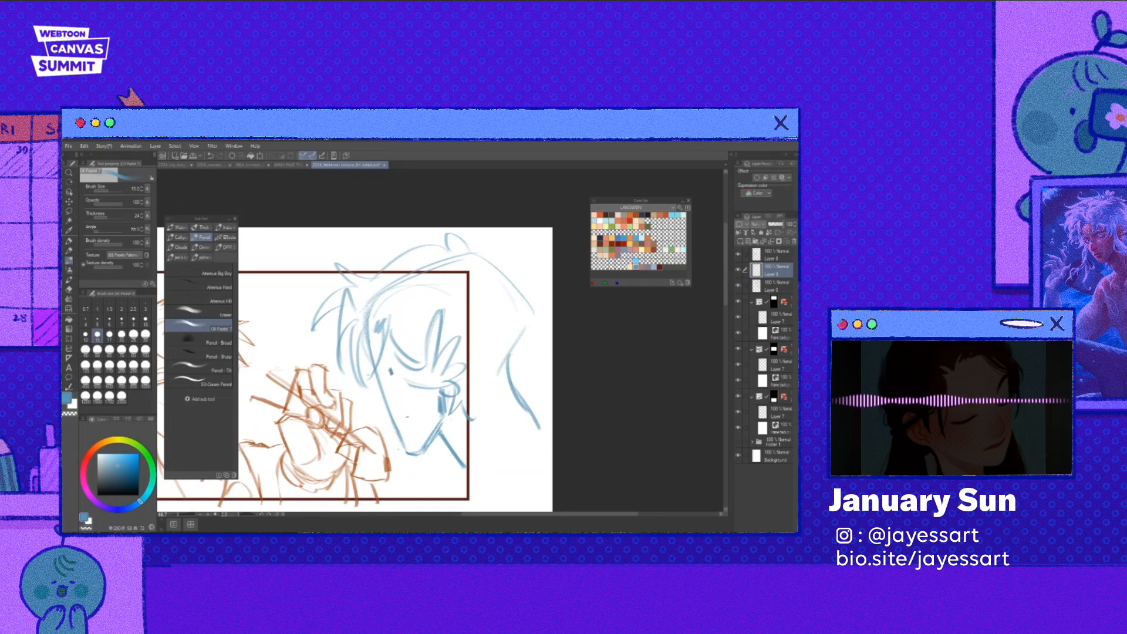
left_click_drag(414, 417, 402, 431)
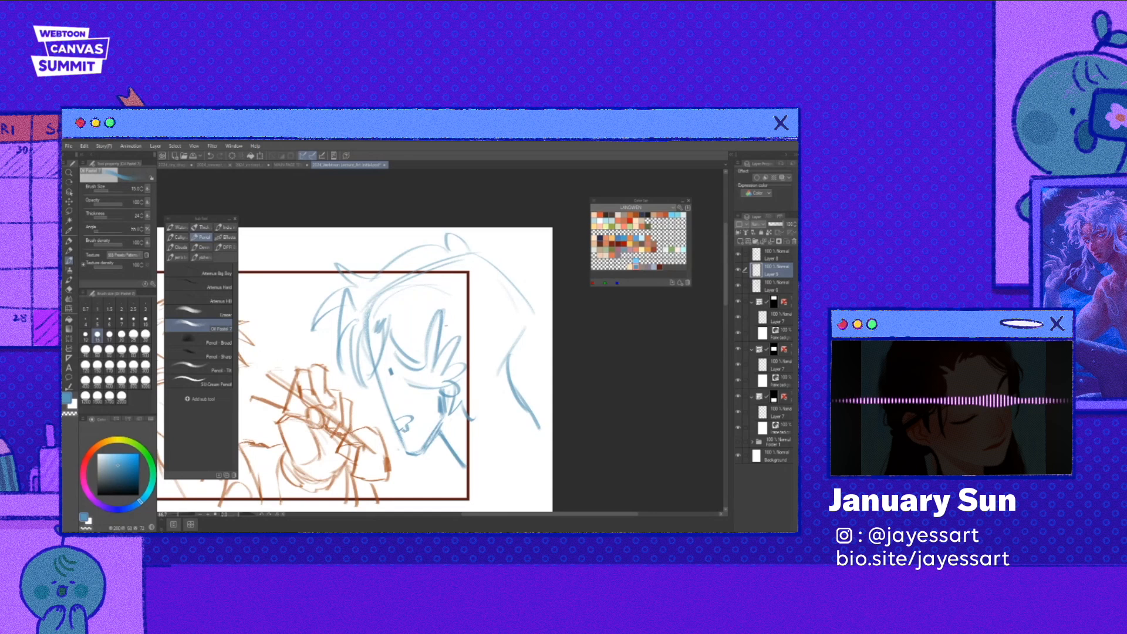
- Draw long hair strands hanging from beside the blue character's ear past the jaw to the frame's lower border
left_click_drag(433, 350, 424, 497)
left_click_drag(432, 399, 430, 505)
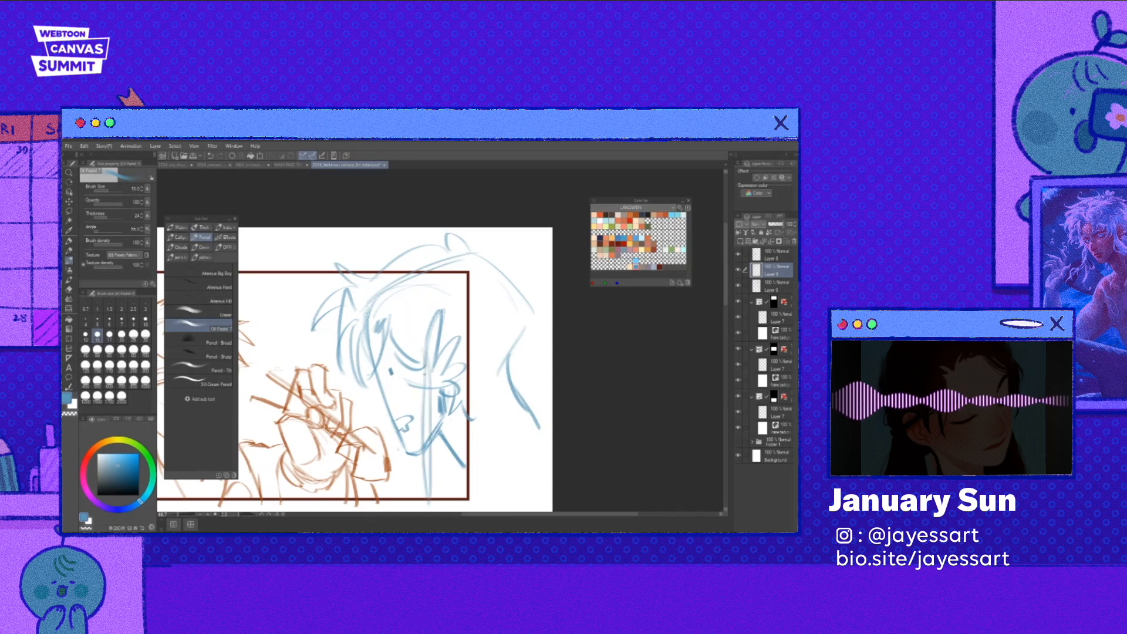
mouse_move(425, 357)
left_mouse_down()
mouse_move(410, 399)
mouse_move(426, 506)
left_mouse_up()
left_click_drag(437, 441, 444, 494)
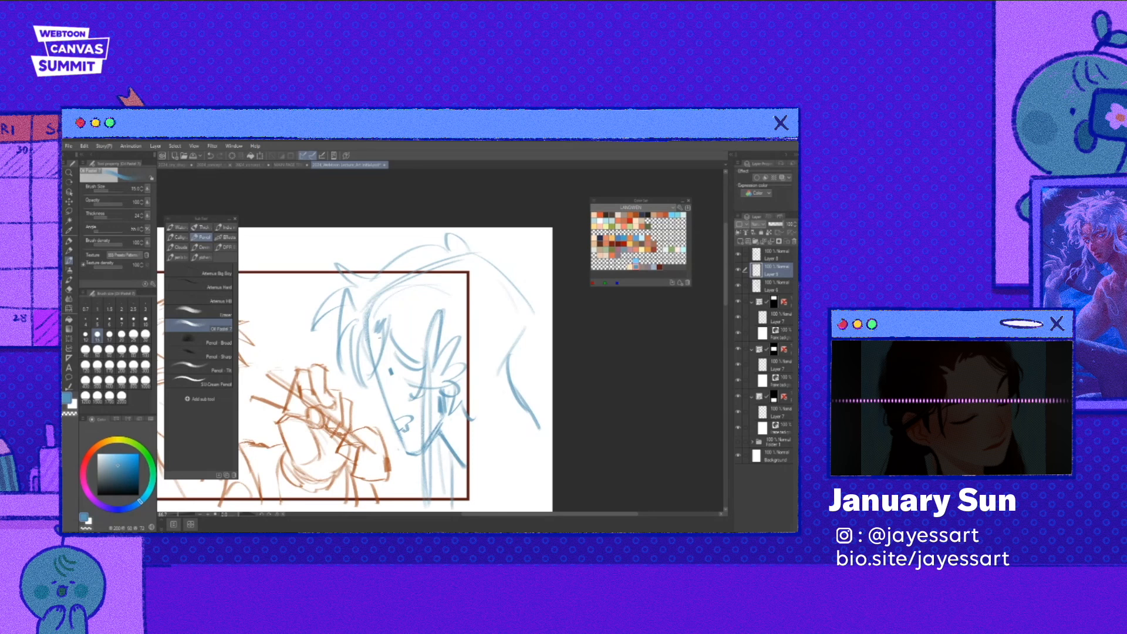
scroll(433, 345, "down", 5)
scroll(419, 363, "up", 4)
left_click_drag(414, 360, 409, 368)
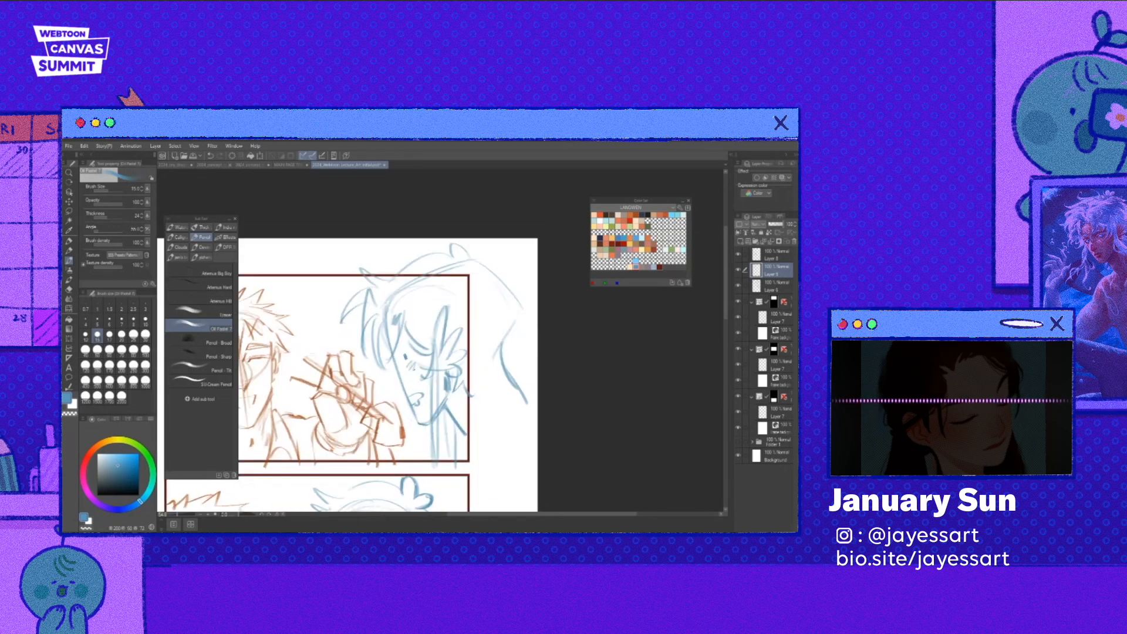
- Flip the canvas view back, lasso the orange character and raised hand on their layer and move them slightly right
key("h")
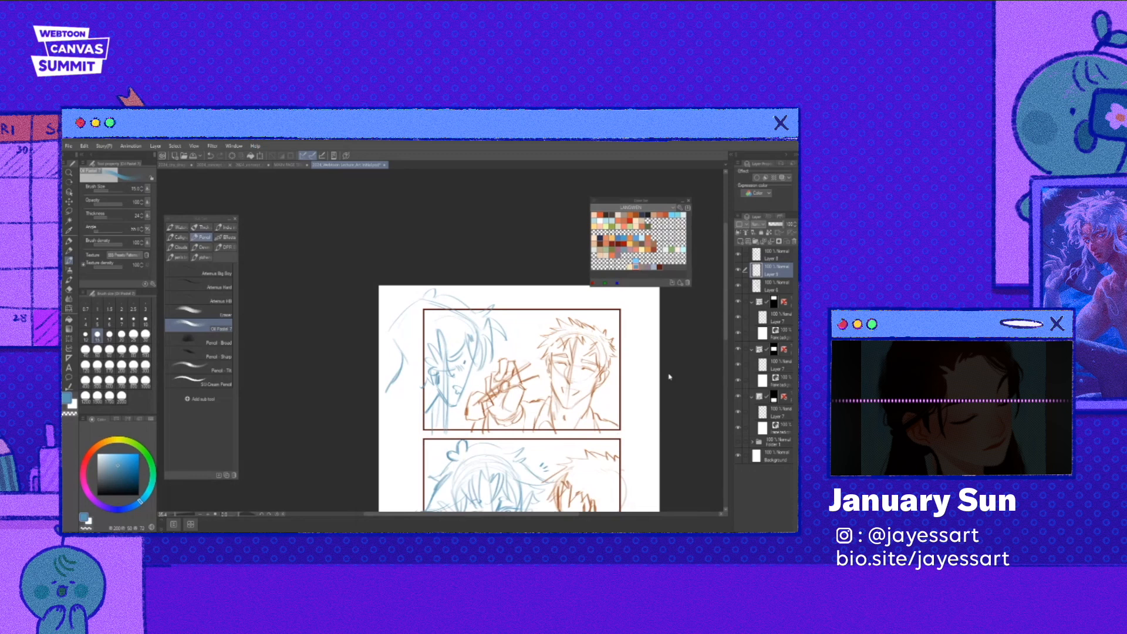
left_click_drag(632, 389, 530, 423)
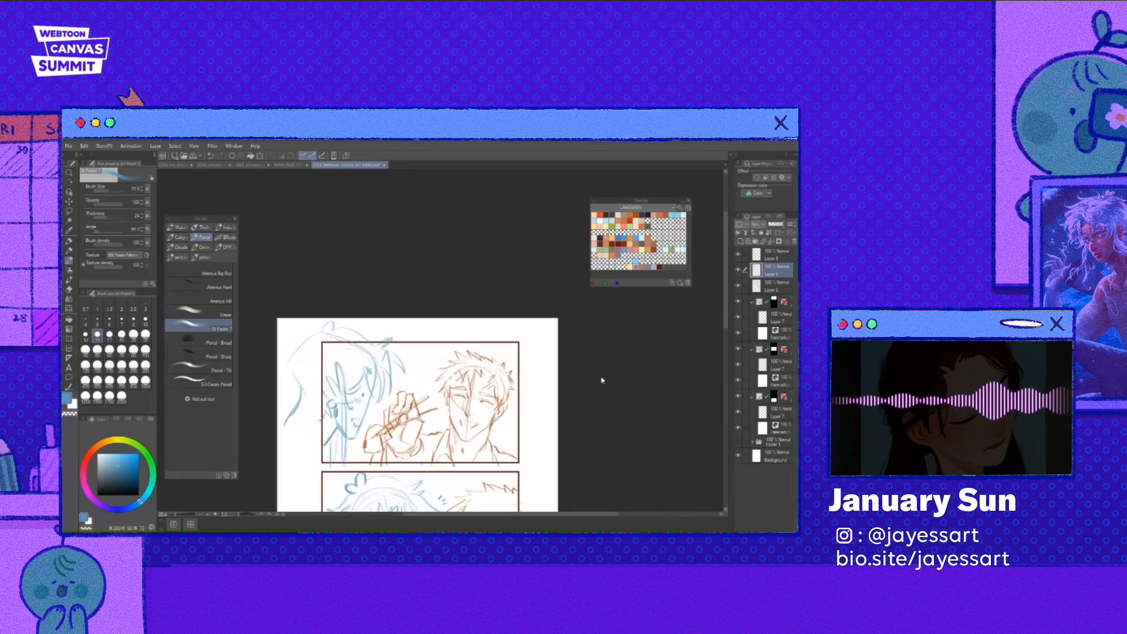
left_click(470, 450)
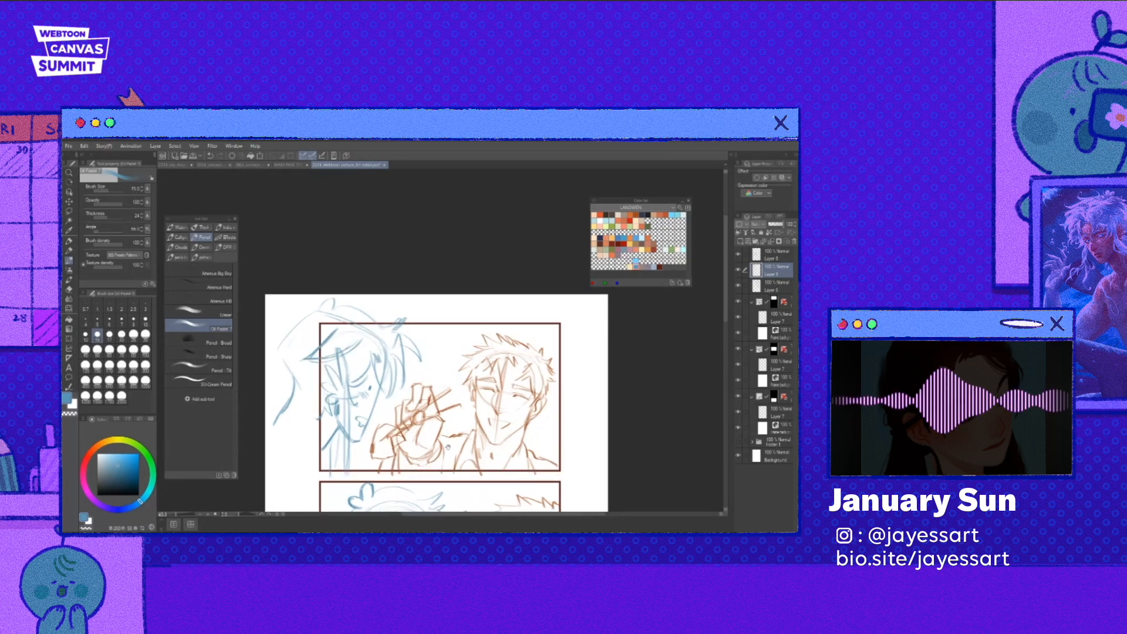
left_click_drag(448, 447, 427, 433)
scroll(406, 414, "down", 2)
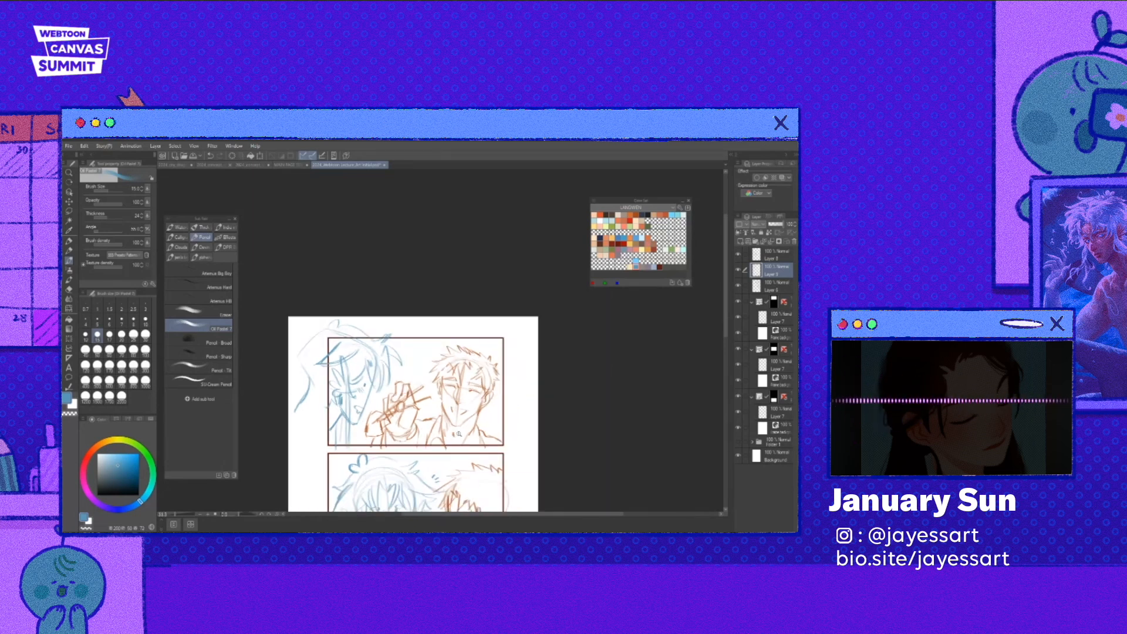
scroll(459, 434, "up", 2)
left_click(778, 286)
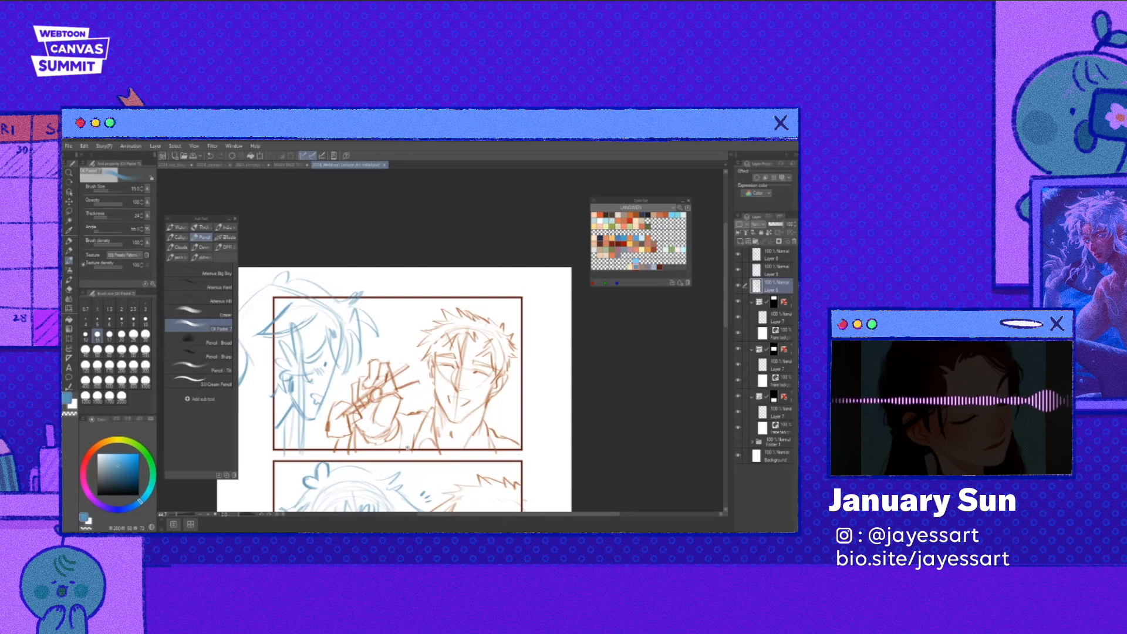
scroll(407, 448, "down", 2)
key("ctrl+t")
key("Return")
key("m")
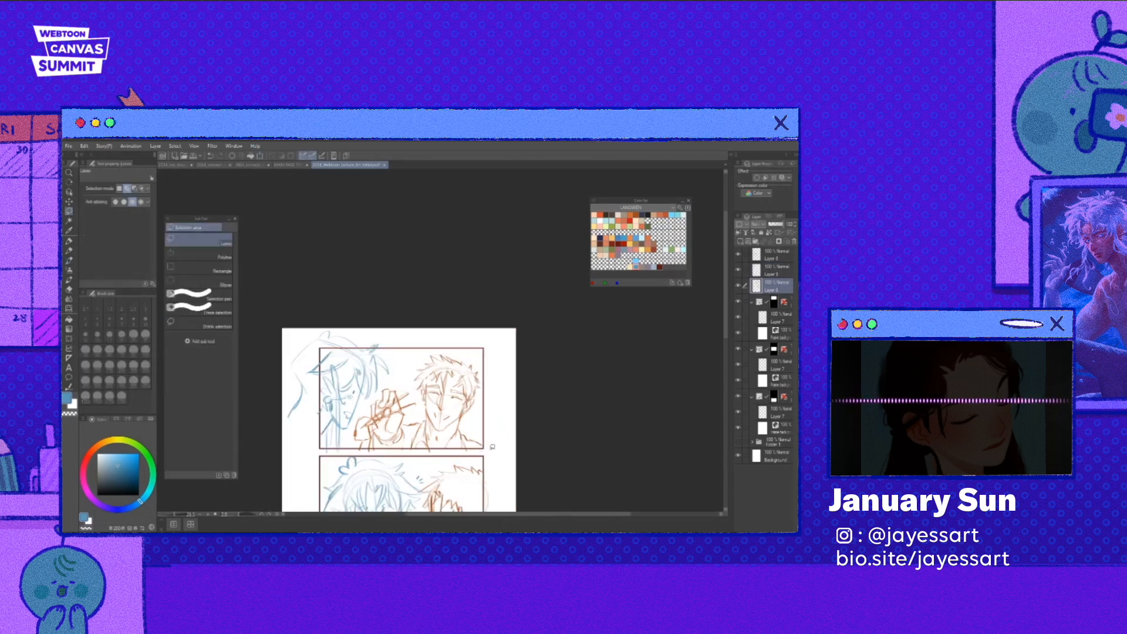
left_click_drag(366, 455, 342, 454)
key("ctrl+t")
left_click_drag(489, 440, 512, 453)
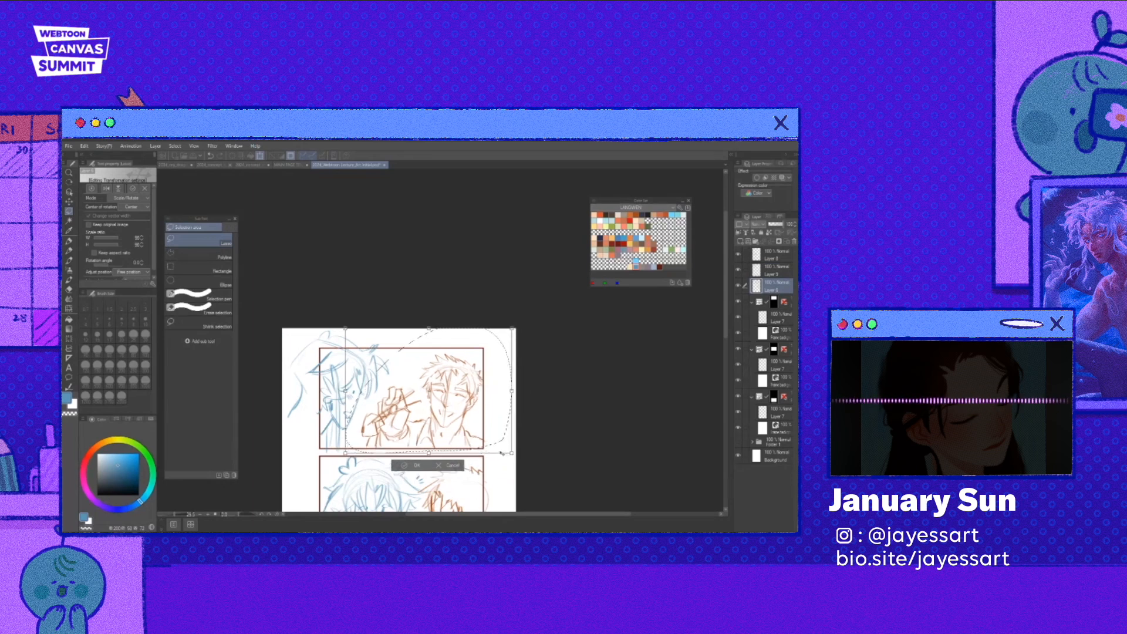
key("Return")
- Lasso the blue character on its layer, move it slightly right toward the raised hand and return to the pencil
mouse_move(376, 454)
left_mouse_down()
mouse_move(382, 466)
mouse_move(278, 422)
mouse_move(374, 437)
left_mouse_up()
left_click(776, 270)
key("ctrl+t")
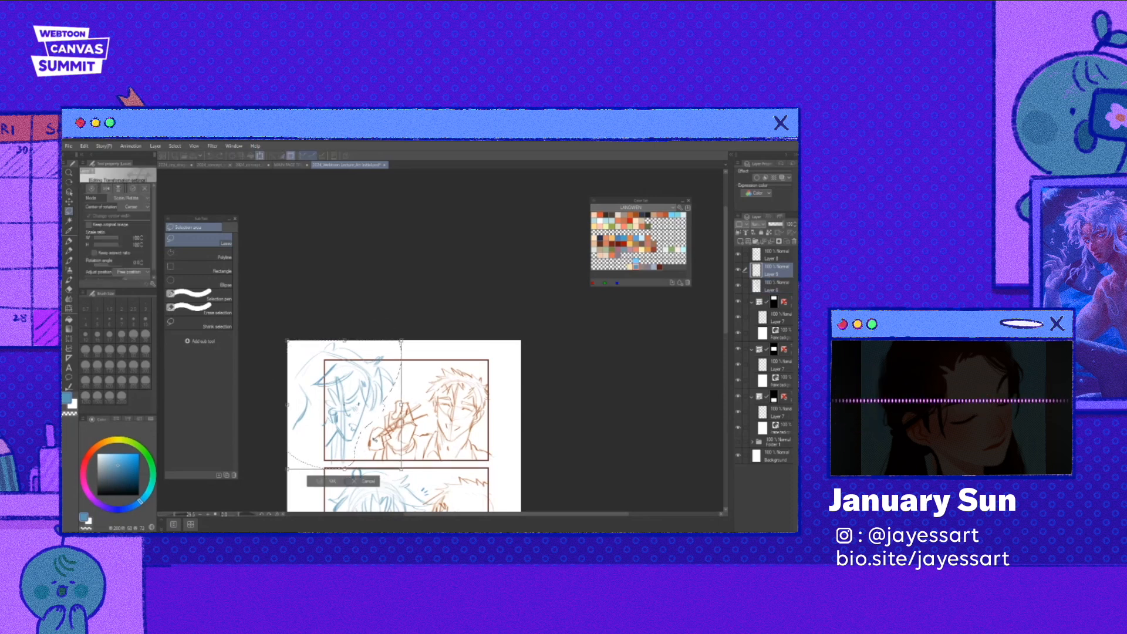
key("Return")
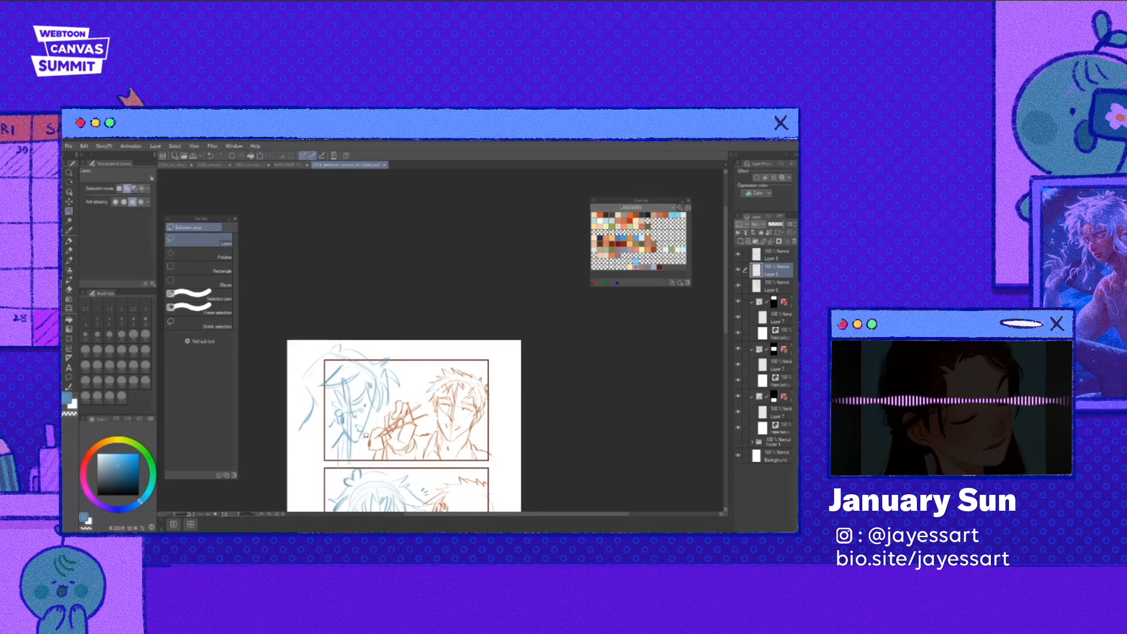
left_click_drag(337, 443, 387, 423)
key("p")
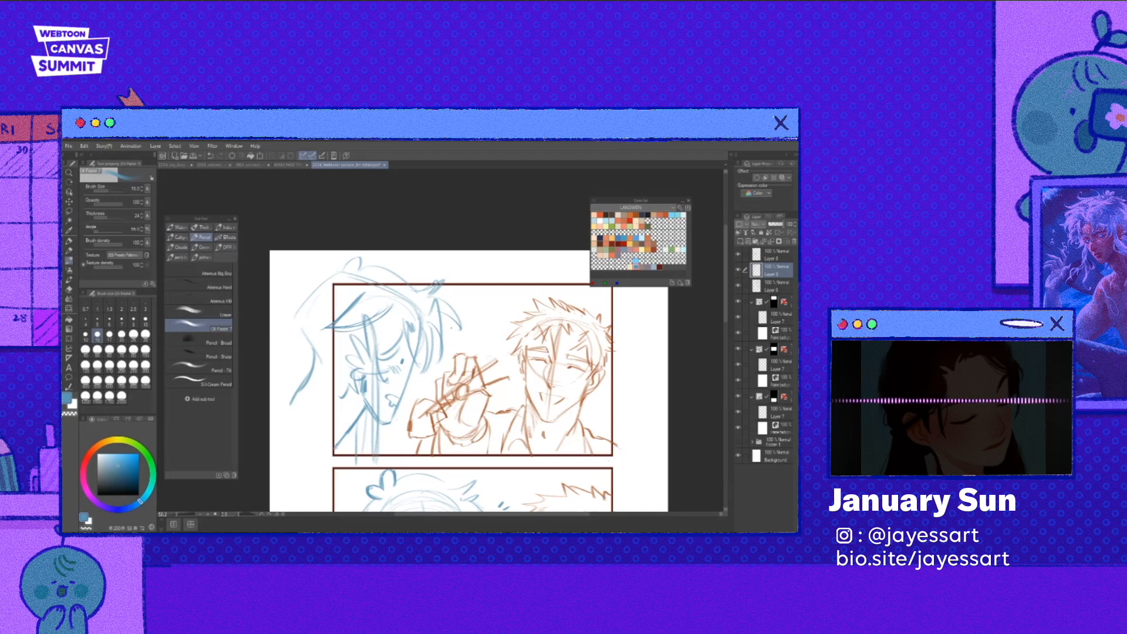
left_click_drag(345, 300, 305, 302)
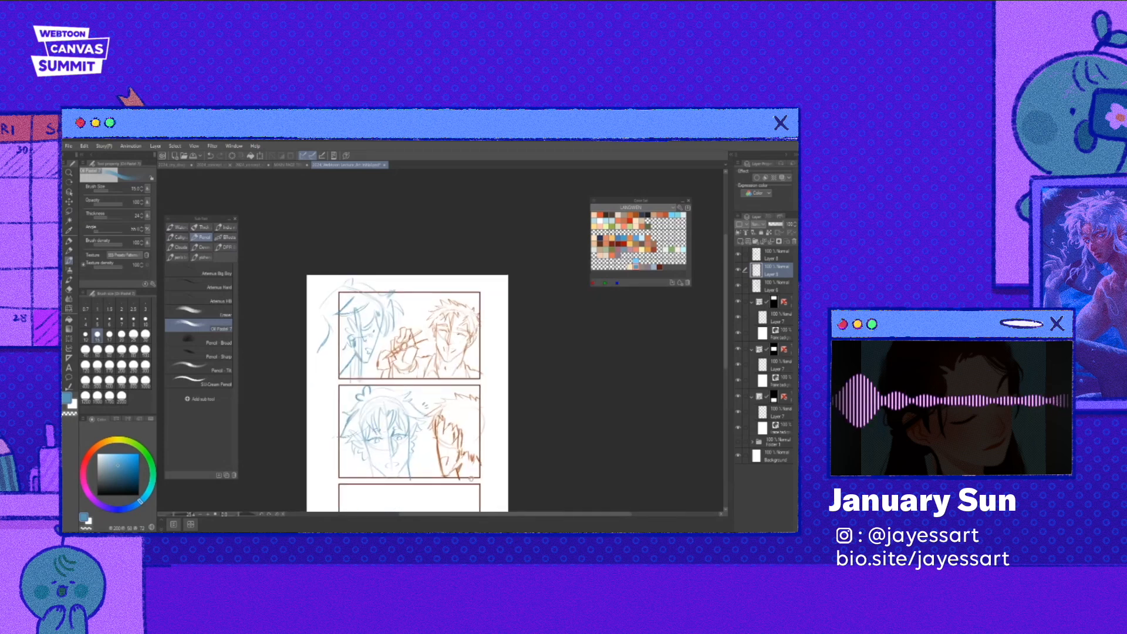
- On its own layer, lasso the orange character in the second frame and enlarge it slightly up and to the left
left_click_drag(471, 479, 469, 450)
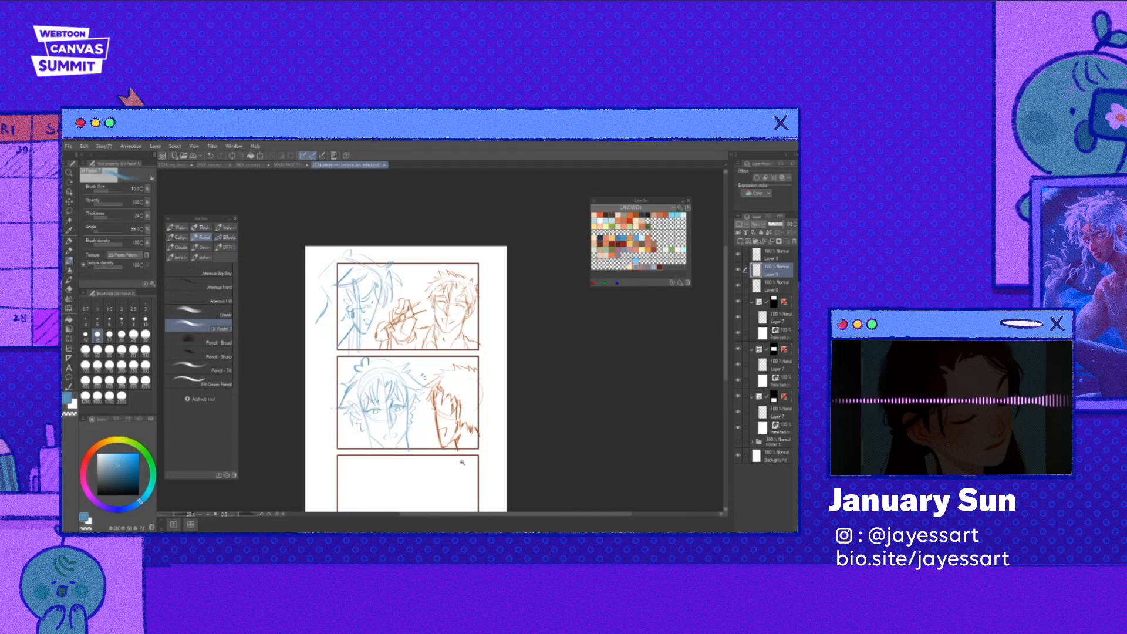
key("alt+bracketleft")
mouse_move(484, 389)
left_mouse_down()
mouse_move(503, 388)
mouse_move(404, 414)
mouse_move(449, 485)
mouse_move(490, 357)
left_mouse_up()
key("m")
key("ctrl+t")
left_click_drag(395, 353, 389, 347)
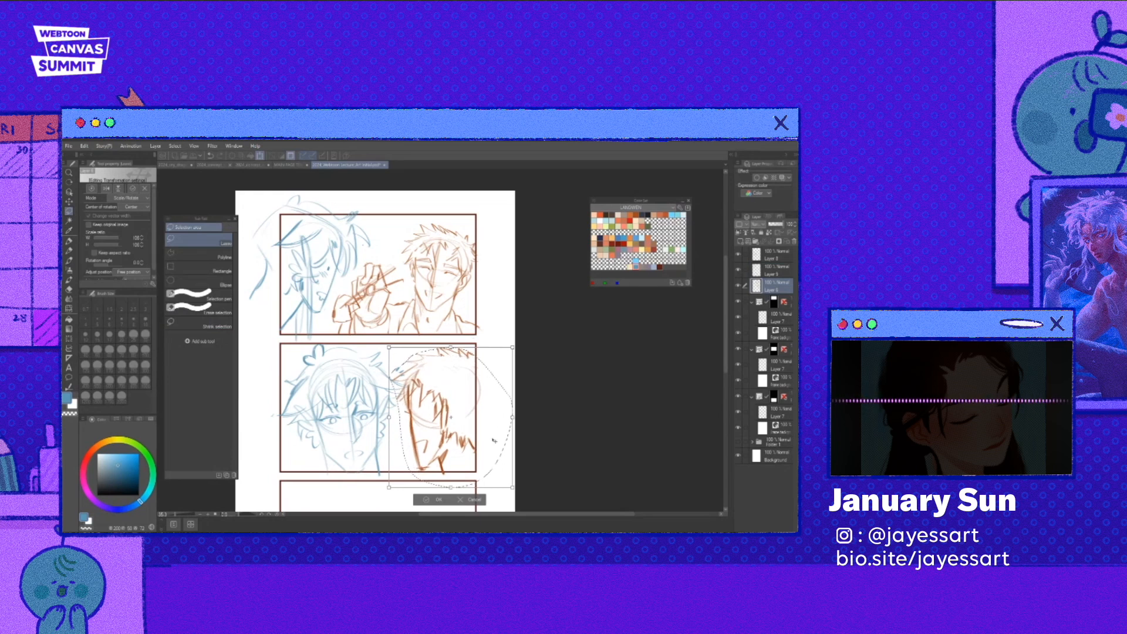
key("Return")
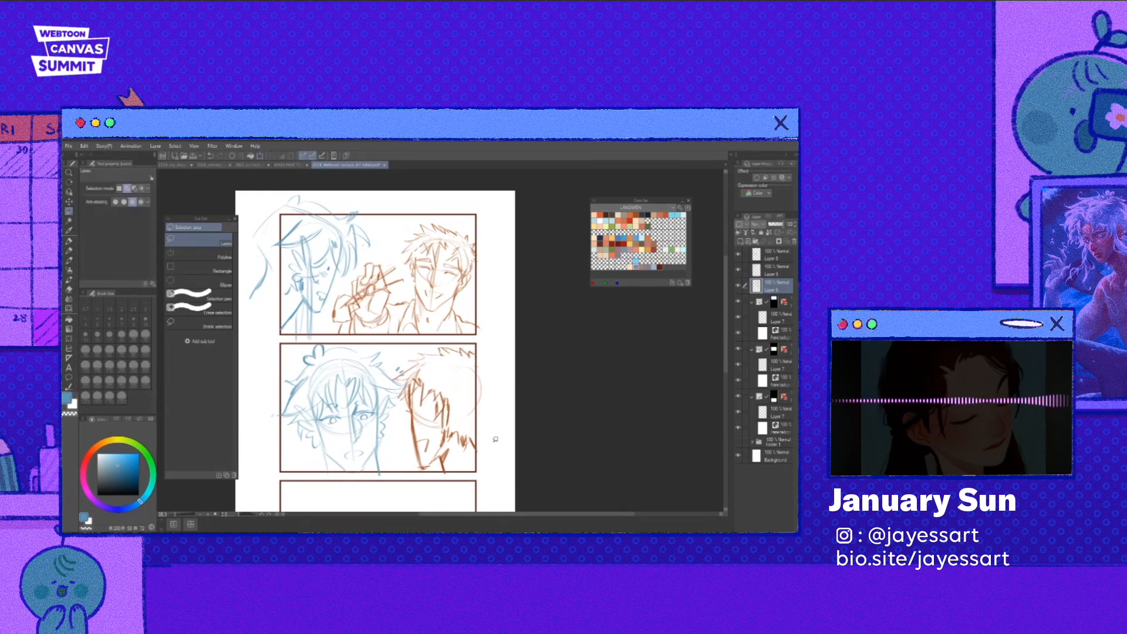
- Draw small blue guide arrows pointing at the orange character's head in the first and second frames
scroll(492, 353, "up", 1)
key("p")
left_click_drag(374, 215, 387, 226)
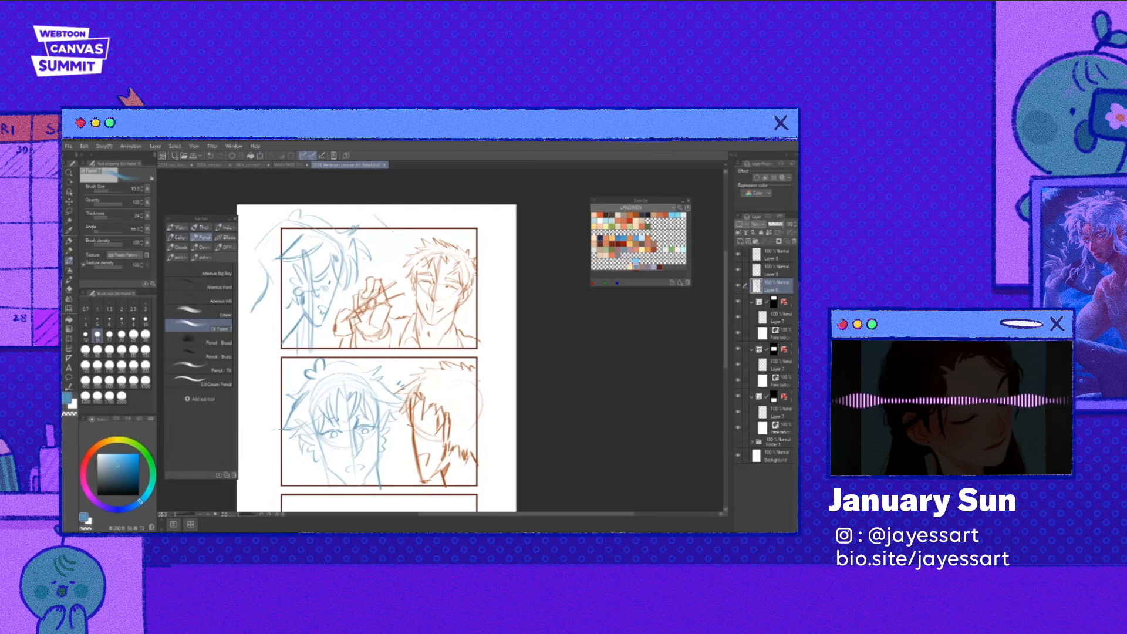
left_click_drag(376, 352, 367, 349)
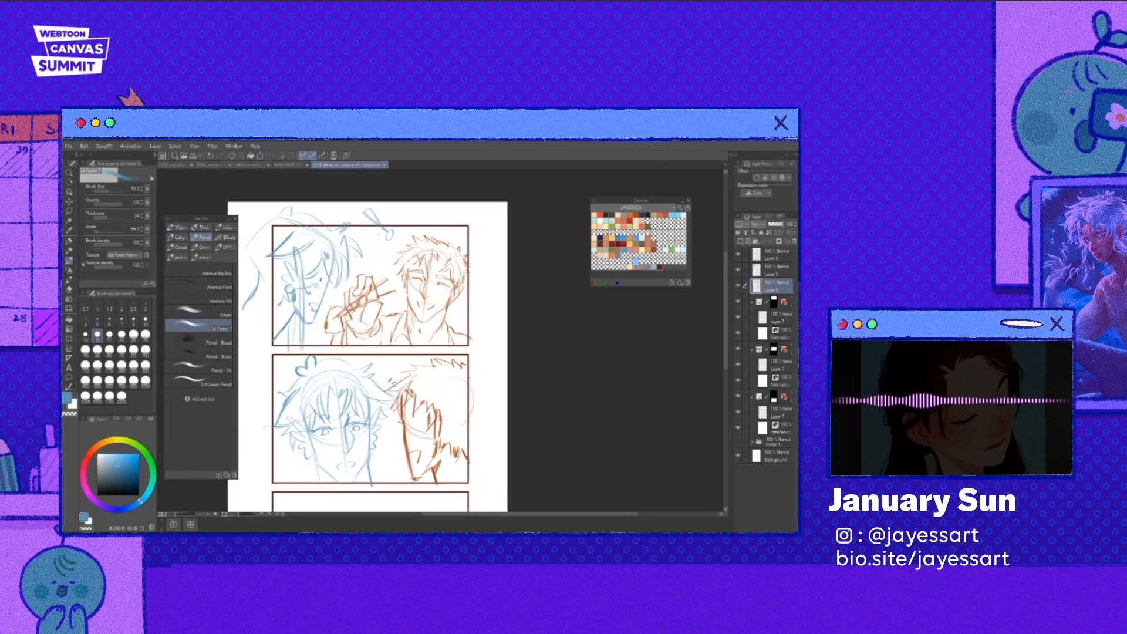
left_click_drag(382, 230, 393, 239)
left_click_drag(488, 352, 464, 368)
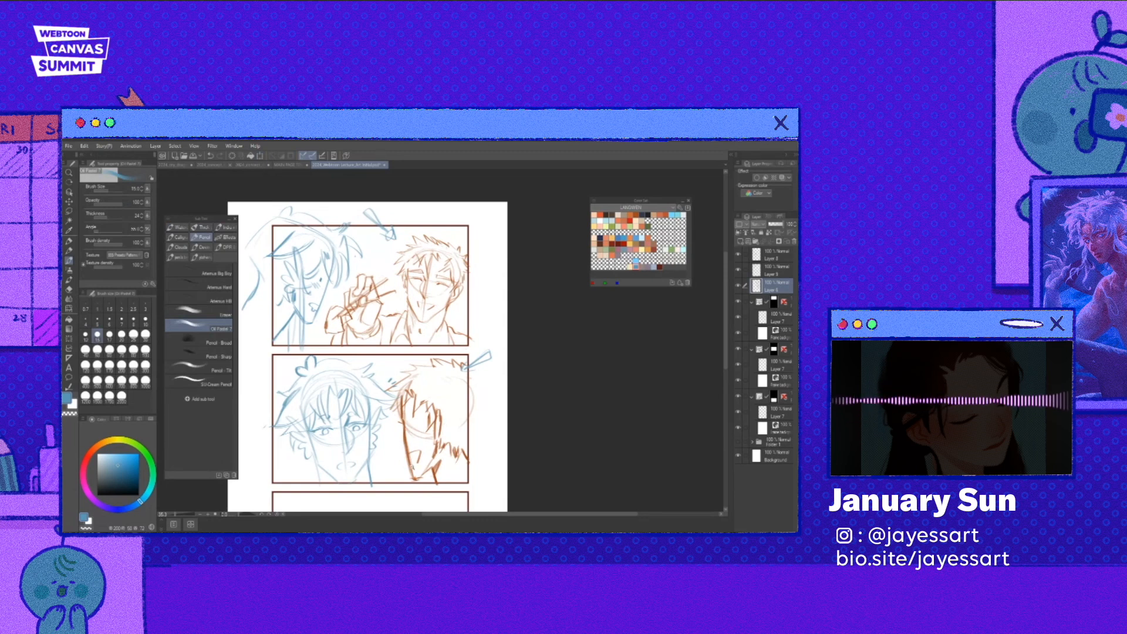
- Lasso and adjust the orange character in the second frame, erase stray lines beside the face and return to the orange pencil
left_click_drag(412, 467, 425, 467)
key("ctrl+t")
key("Return")
key("ctrl+d")
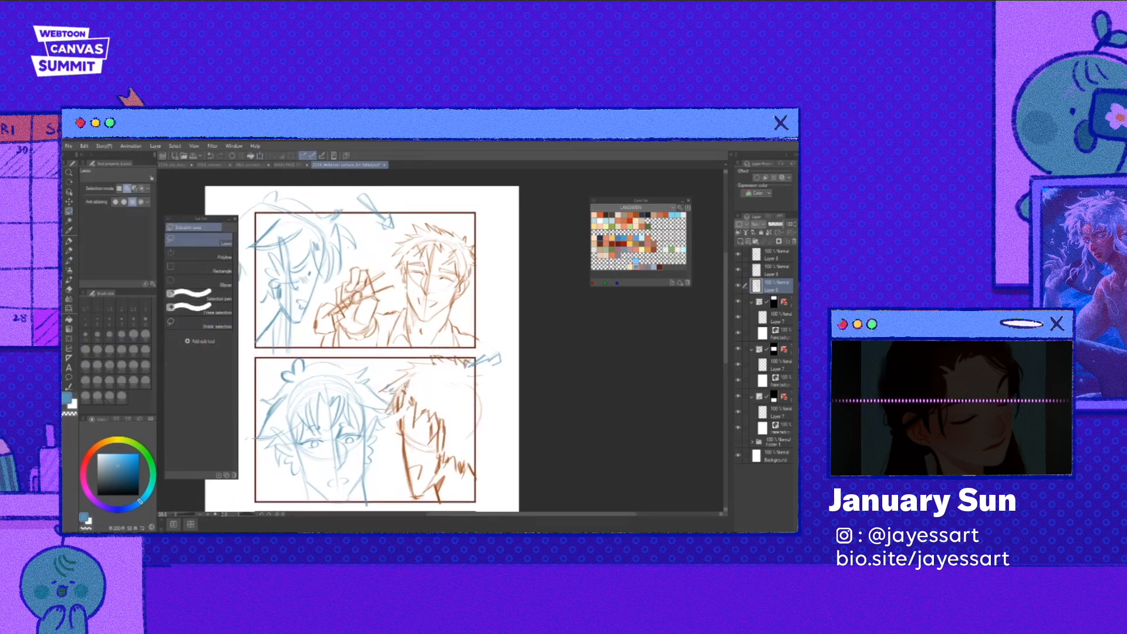
key("p")
key("e")
left_click_drag(399, 395, 397, 416)
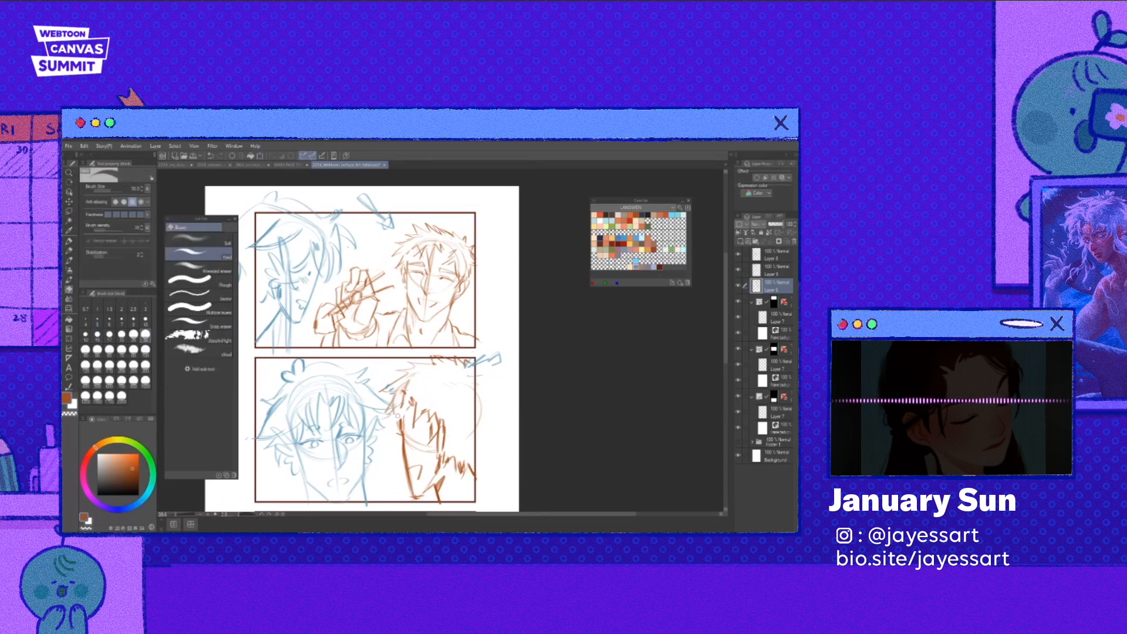
key("p")
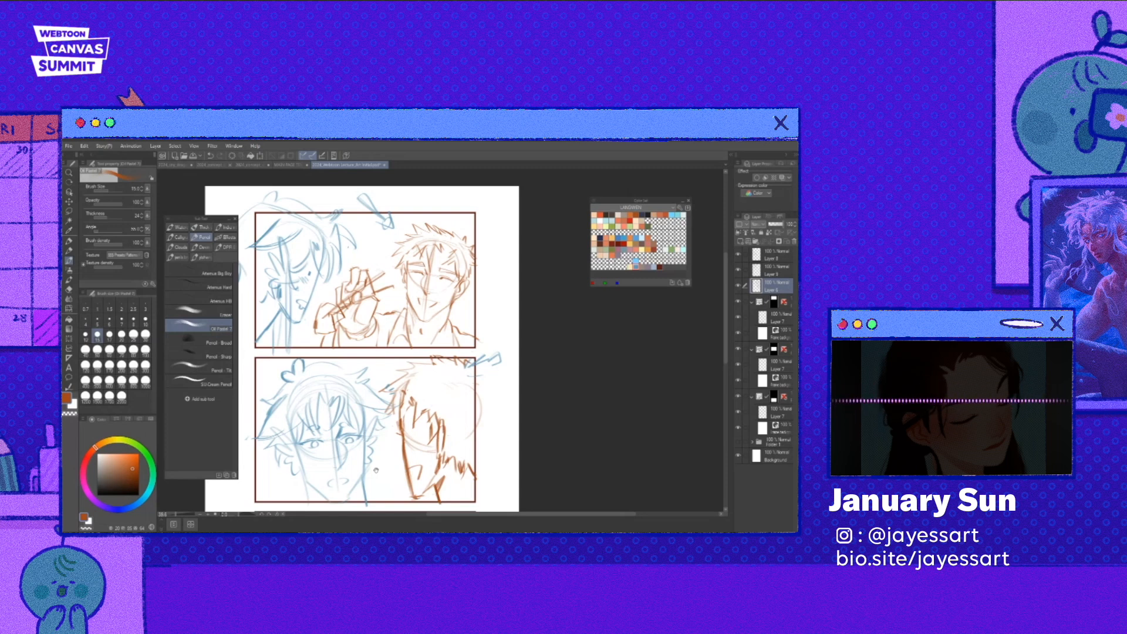
- Hide the layer holding the second frame's blue character and undo the trial stroke beside the orange character
left_click(738, 254)
mouse_move(376, 470)
left_mouse_down()
mouse_move(406, 439)
mouse_move(455, 433)
mouse_move(377, 445)
left_mouse_up()
left_click(738, 255)
left_click(738, 255)
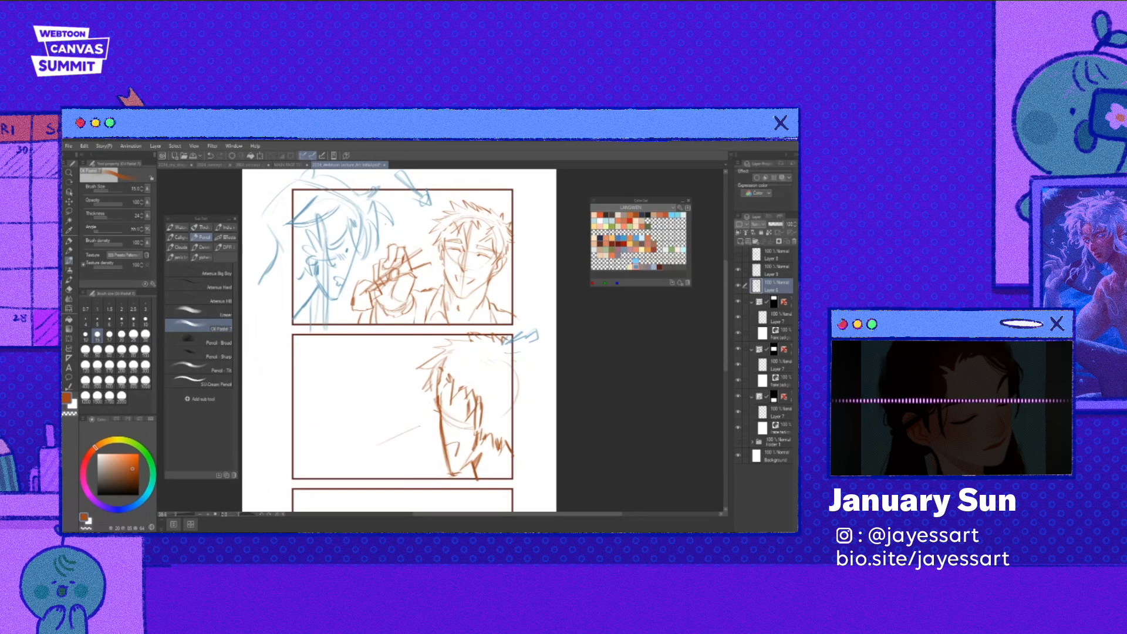
key("ctrl+z")
- Sketch the orange character's outstretched hand and forearm in the second frame, reaching toward the blue character's place
mouse_move(387, 417)
left_mouse_down()
mouse_move(398, 437)
mouse_move(425, 435)
mouse_move(370, 440)
mouse_move(420, 475)
left_mouse_up()
mouse_move(423, 434)
left_mouse_down()
mouse_move(435, 466)
mouse_move(418, 463)
left_mouse_up()
left_click_drag(415, 437, 425, 464)
mouse_move(370, 437)
left_mouse_down()
mouse_move(389, 468)
mouse_move(412, 474)
left_mouse_up()
key("e")
key("p")
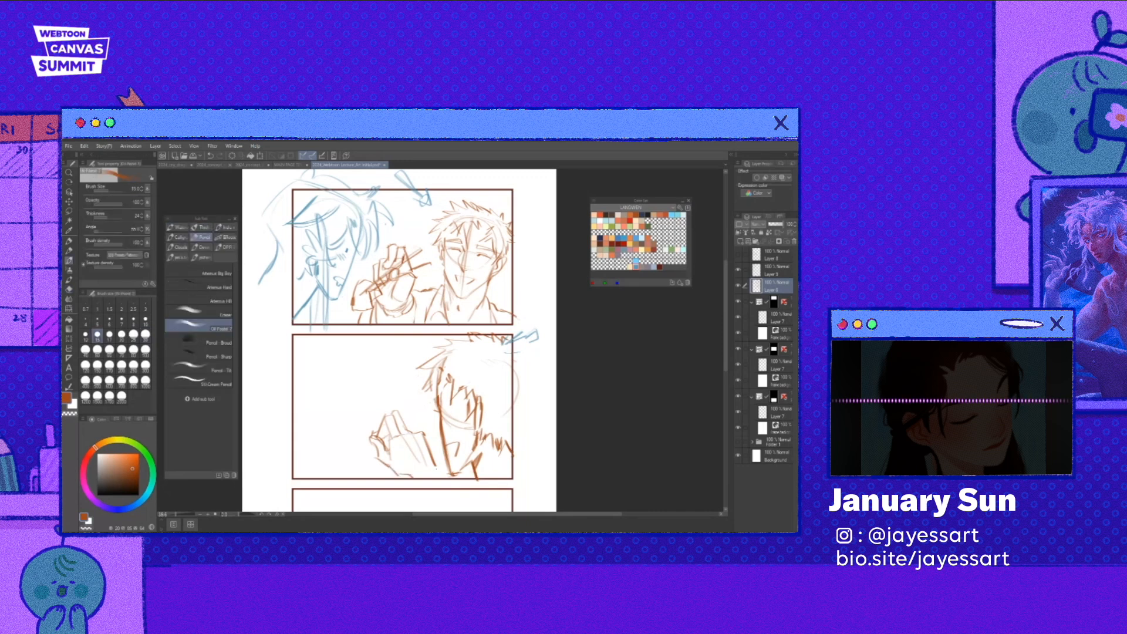
left_click_drag(435, 429, 379, 438)
mouse_move(437, 446)
left_mouse_down()
mouse_move(361, 448)
mouse_move(346, 462)
mouse_move(356, 462)
left_mouse_up()
left_click_drag(525, 458, 512, 461)
- Lasso the outstretched orange hand, scale it down slightly and rotate it a little closer to the body
key("m")
mouse_move(433, 469)
left_mouse_down()
mouse_move(382, 395)
mouse_move(411, 491)
left_mouse_up()
key("ctrl+t")
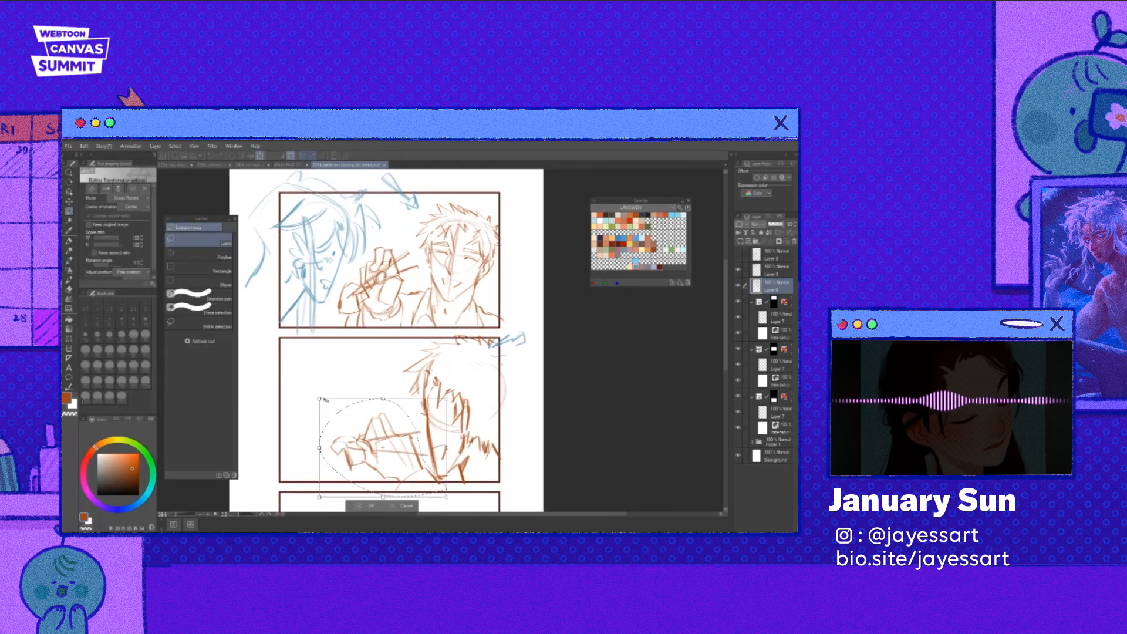
left_click_drag(319, 399, 333, 408)
left_click_drag(430, 435, 451, 409)
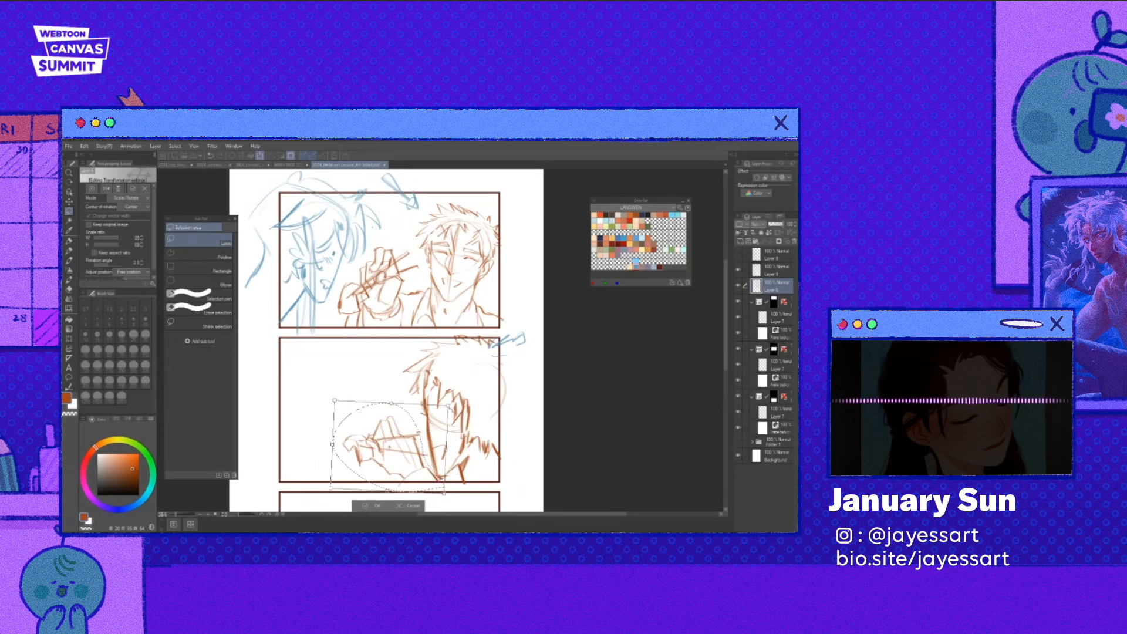
key("Return")
key("ctrl+d")
- Lasso the top of the orange character's hair in the second frame, shift it slightly upward and return to the pencil
left_click_drag(451, 399, 449, 411)
left_click_drag(390, 394, 397, 395)
key("ctrl+t")
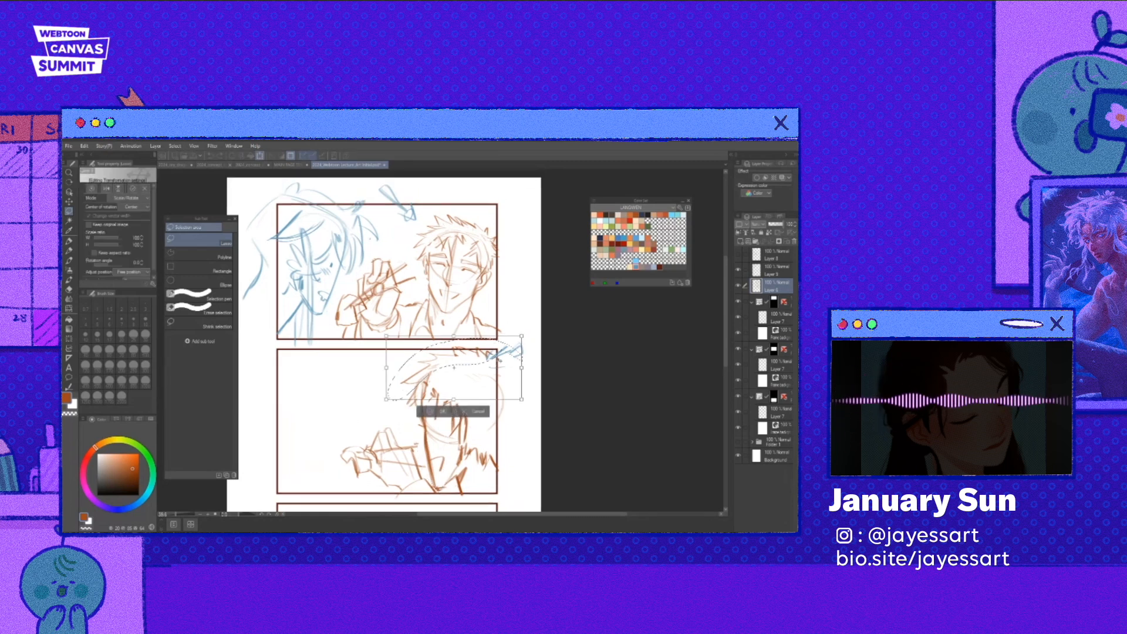
left_click_drag(521, 356, 521, 350)
key("Return")
key("ctrl+d")
key("p")
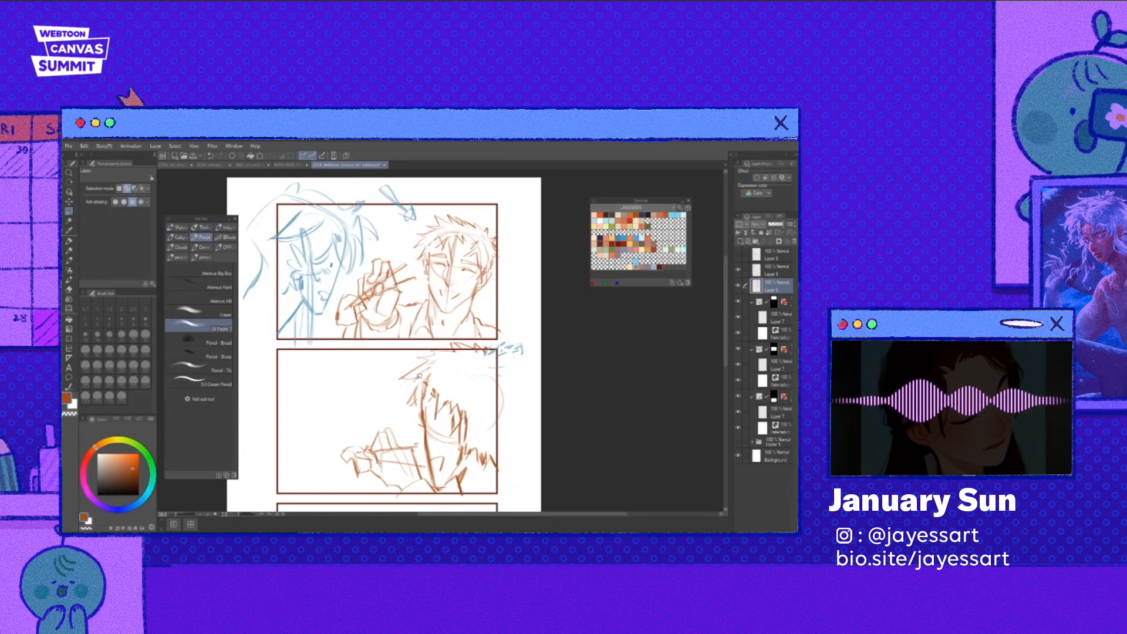
- Lasso the outstretched orange hand, enlarge it slightly up and to the left, and show the blue character's layer again
scroll(485, 487, "down", 2)
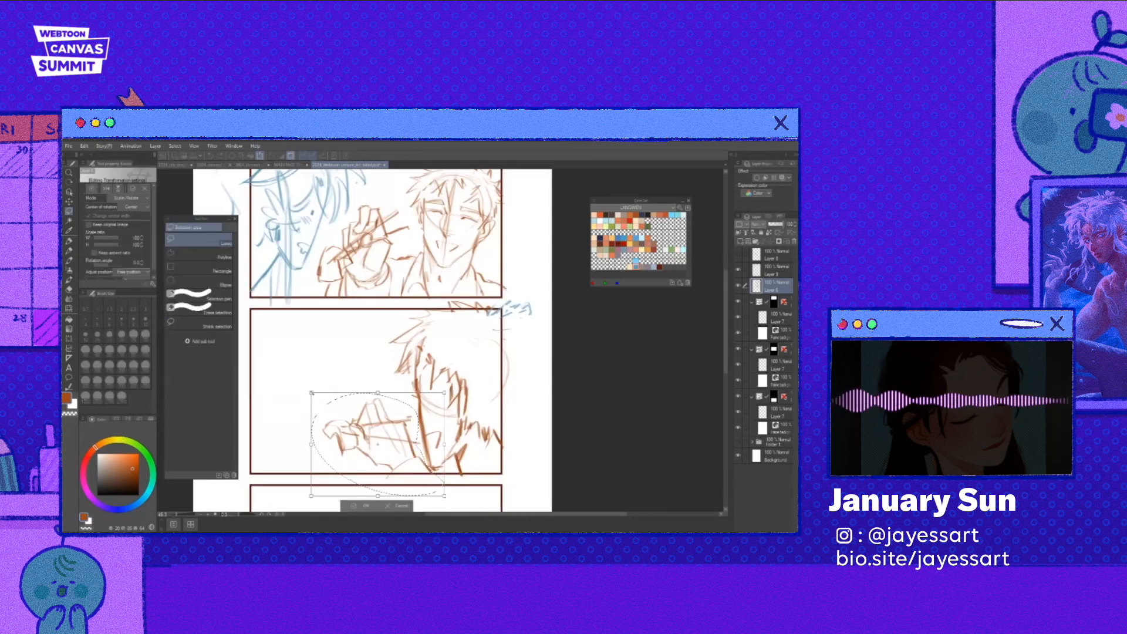
left_click_drag(311, 393, 306, 388)
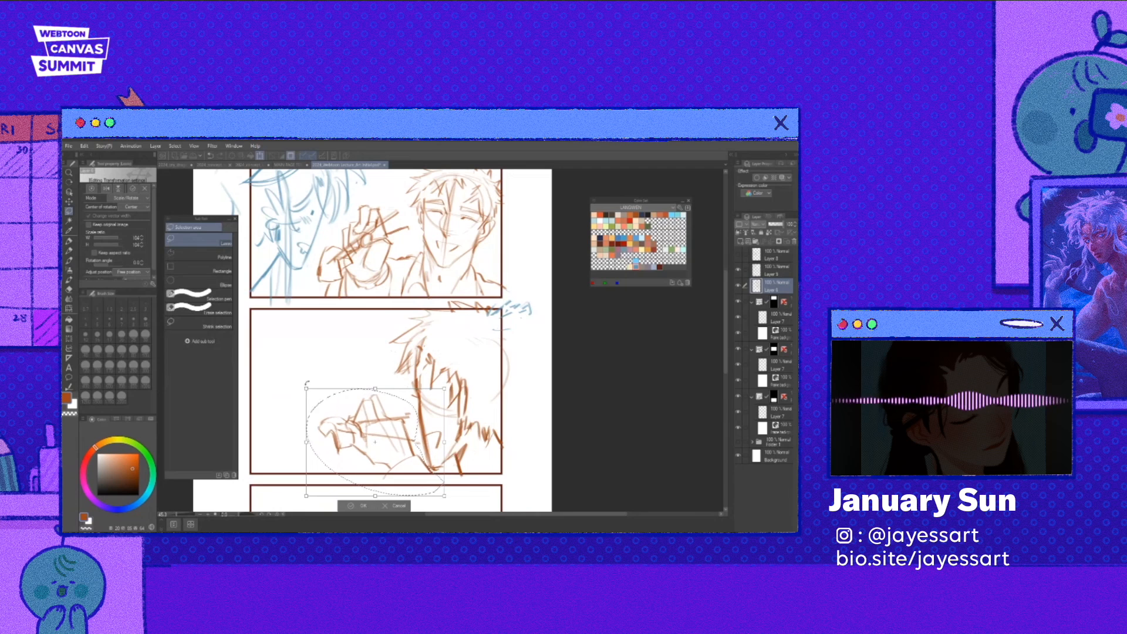
key("Return")
key("ctrl+d")
key("h")
left_click_drag(590, 417, 608, 426, "space")
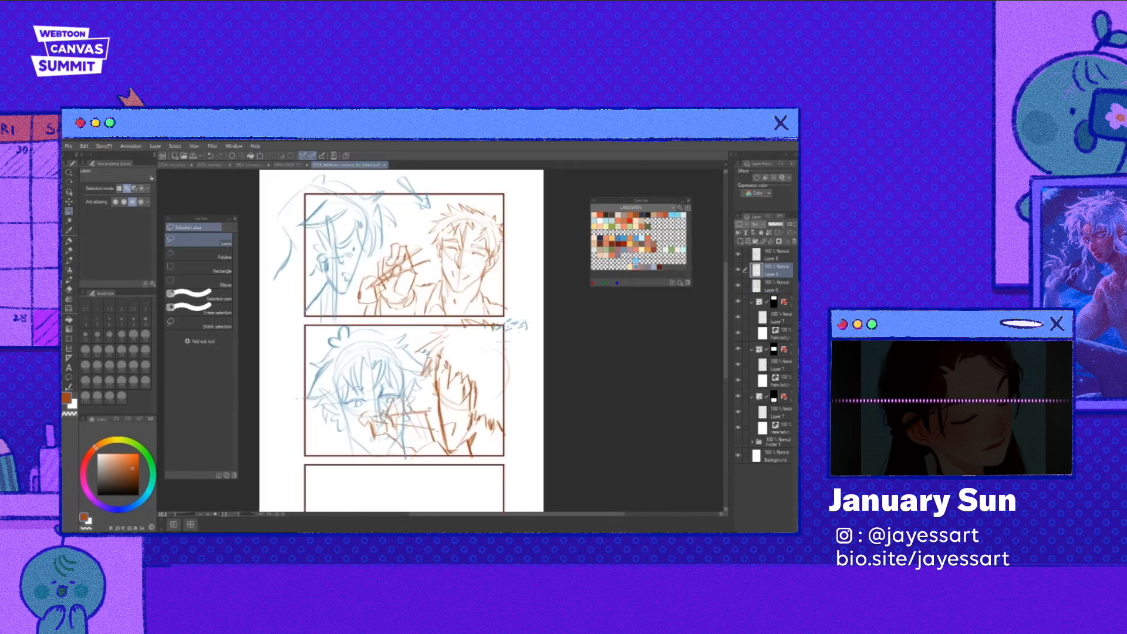
- Select the second frame's blue character layer, move the character slightly left and enlarge it a little
left_click(776, 255)
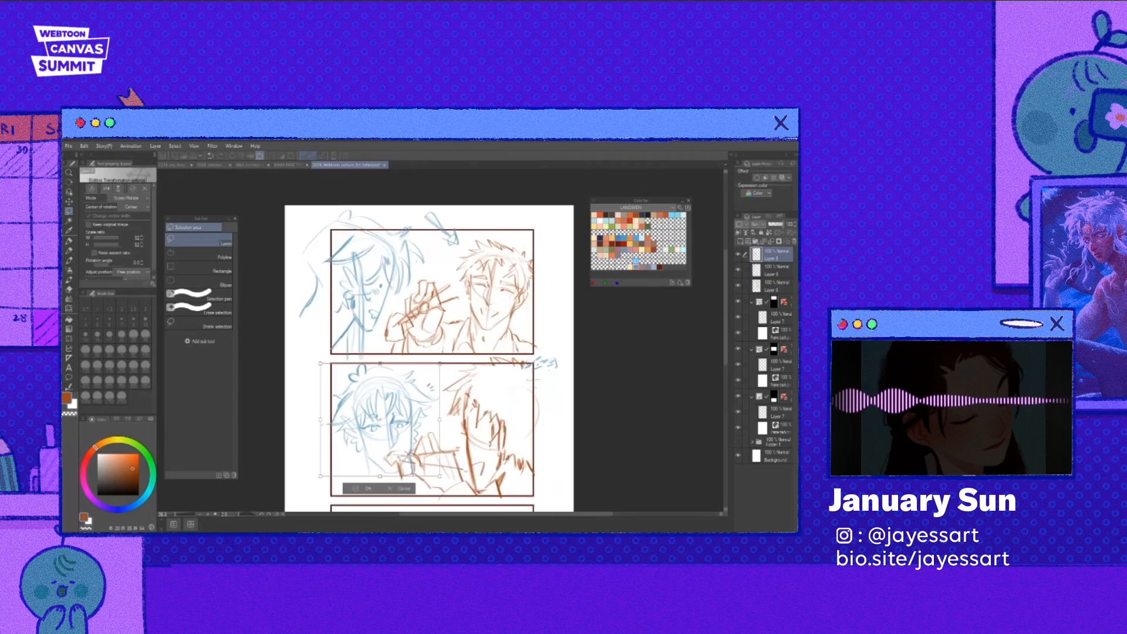
left_click_drag(392, 420, 374, 419)
left_click_drag(422, 464, 425, 464)
left_click_drag(435, 363, 440, 357)
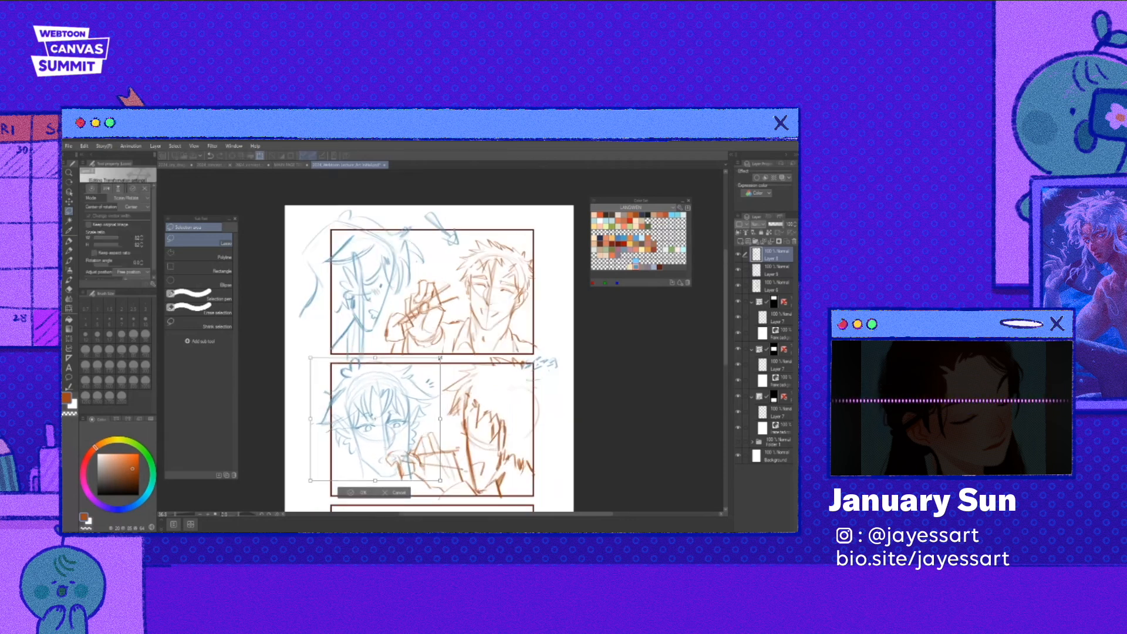
key("Return")
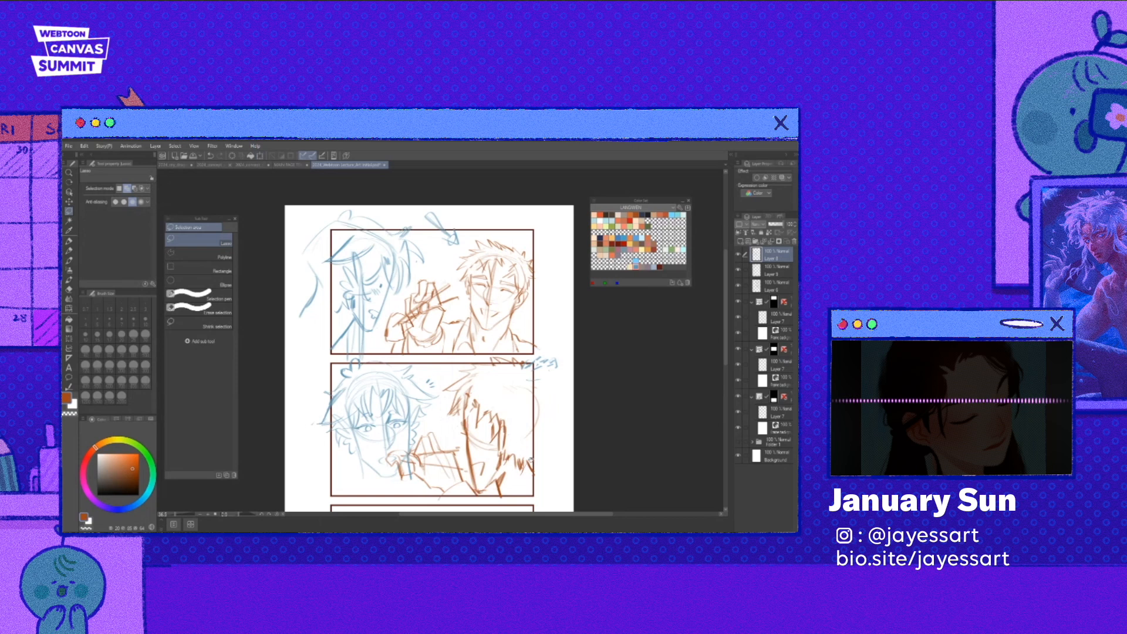
- Lasso the blue character, fit it back inside the second frame's border and pick its blue for the pencil
scroll(585, 366, "down", 1)
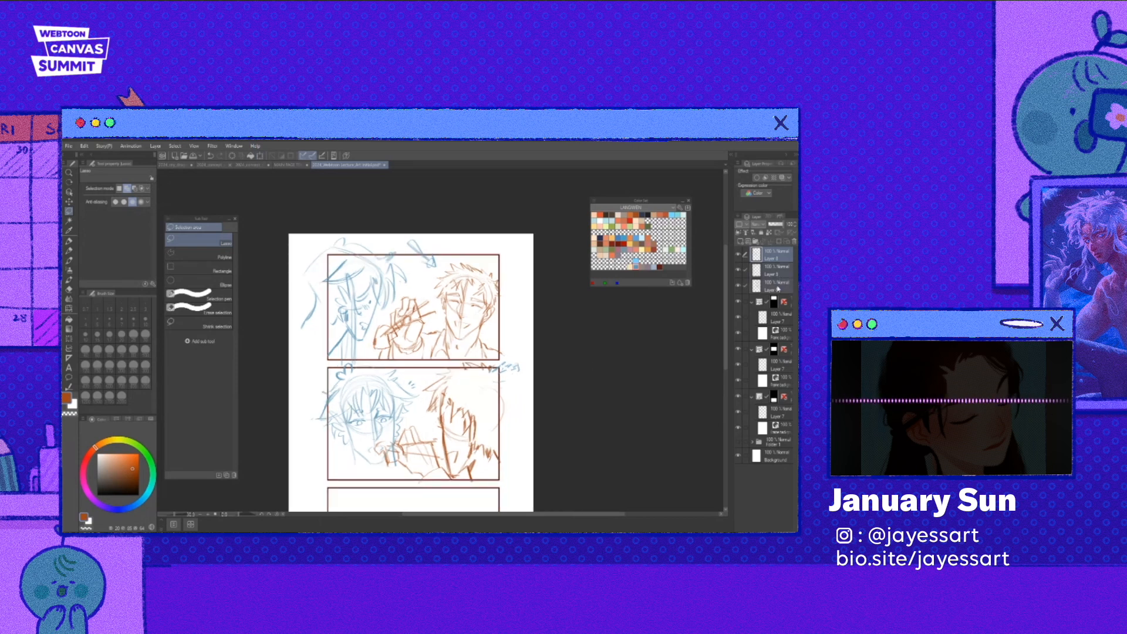
mouse_move(518, 389)
left_mouse_down()
mouse_move(425, 363)
mouse_move(522, 393)
left_mouse_up()
key("ctrl+t")
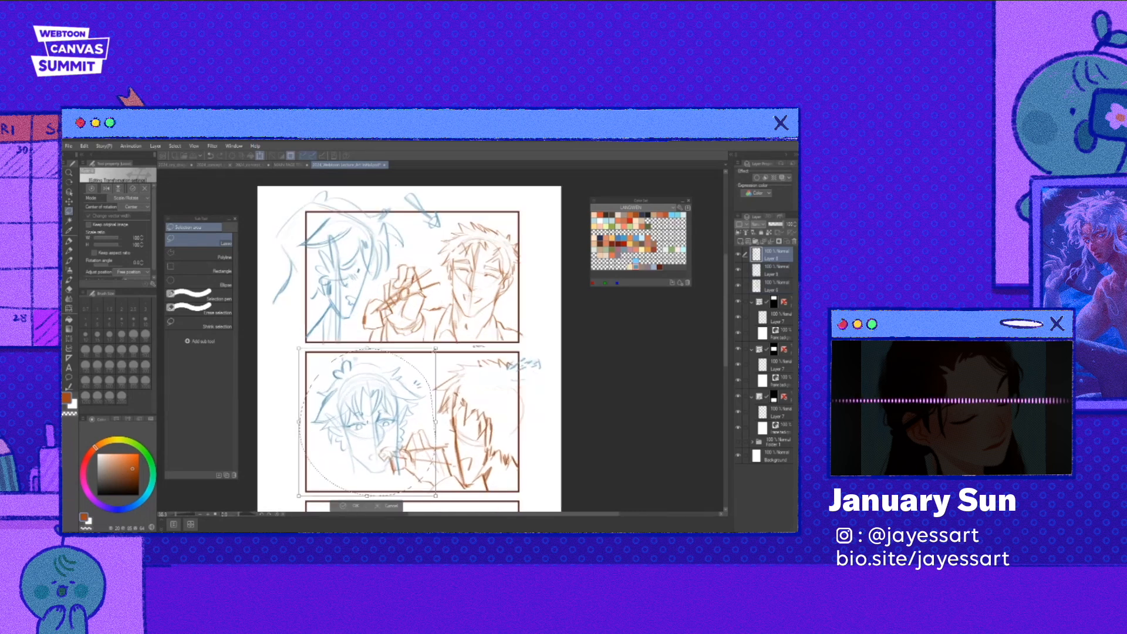
key("Return")
key("ctrl+d")
mouse_move(383, 453)
left_mouse_down()
mouse_move(412, 427)
mouse_move(380, 408)
left_mouse_up()
key("p")
left_click(420, 437, "alt")
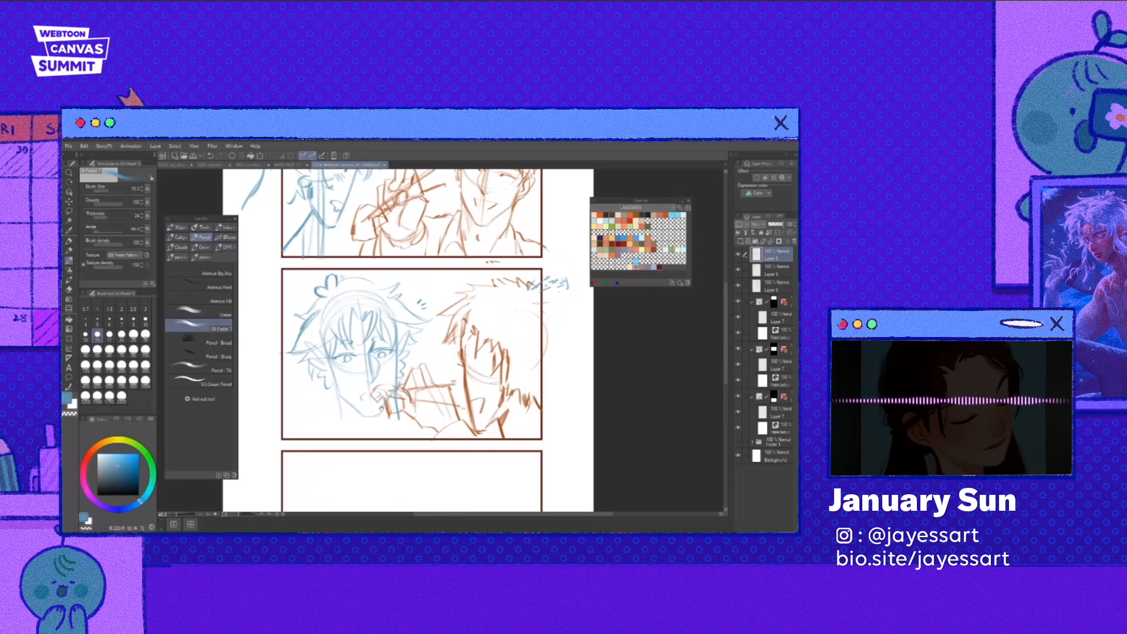
- Draw the blue character's open mouth at the orange fingertips and sketch the jaw below, redoing unwanted strokes
left_click_drag(380, 408, 405, 420)
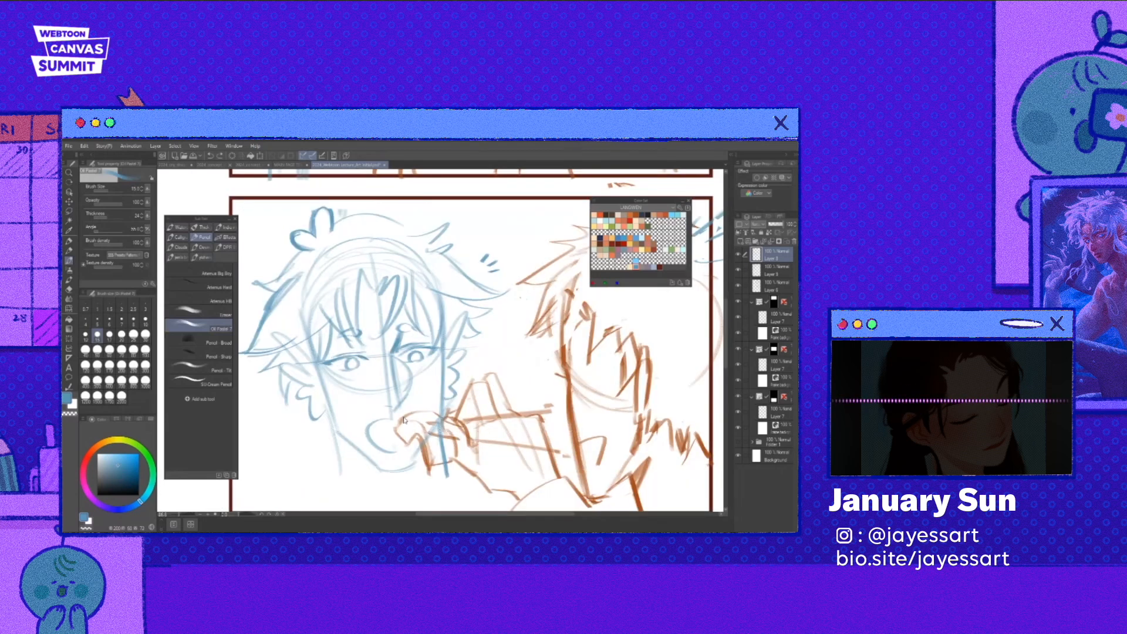
key("ctrl+z")
scroll(472, 410, "down", 3)
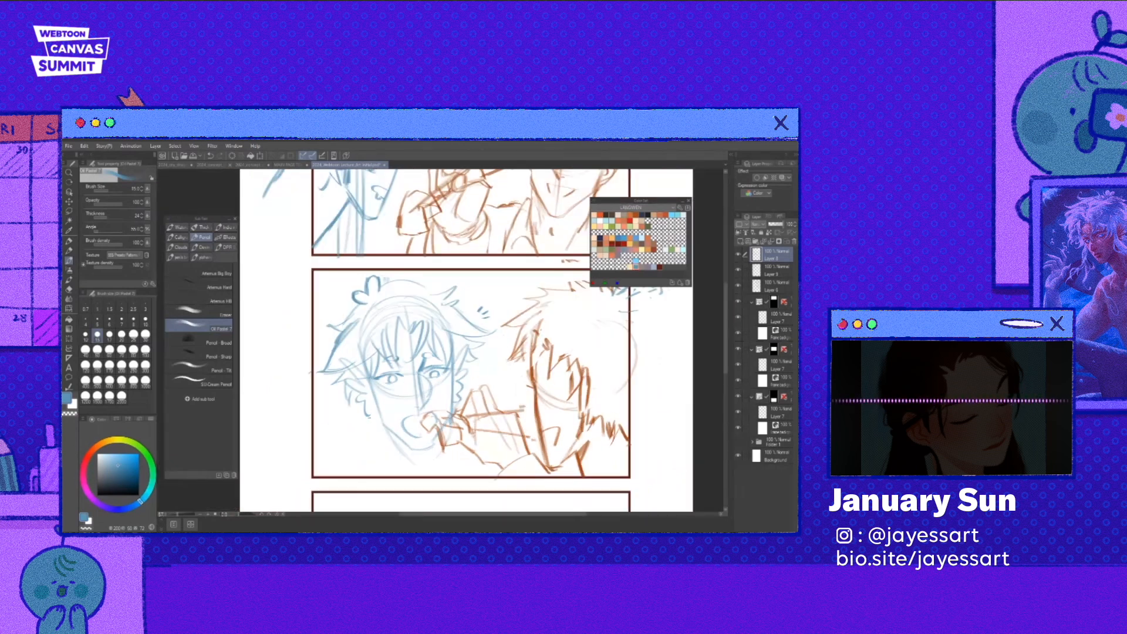
key("ctrl+z")
mouse_move(377, 414)
left_mouse_down()
mouse_move(308, 445)
mouse_move(335, 440)
mouse_move(410, 475)
left_mouse_up()
key("e")
key("b")
- Sketch the blue character's shoulders and collar in the second frame and undo the last two strokes
left_click_drag(457, 411, 527, 472)
left_click_drag(481, 430, 432, 476)
mouse_move(446, 460)
left_mouse_down()
mouse_move(425, 474)
mouse_move(425, 459)
left_mouse_up()
key("ctrl+z")
key("ctrl+z")
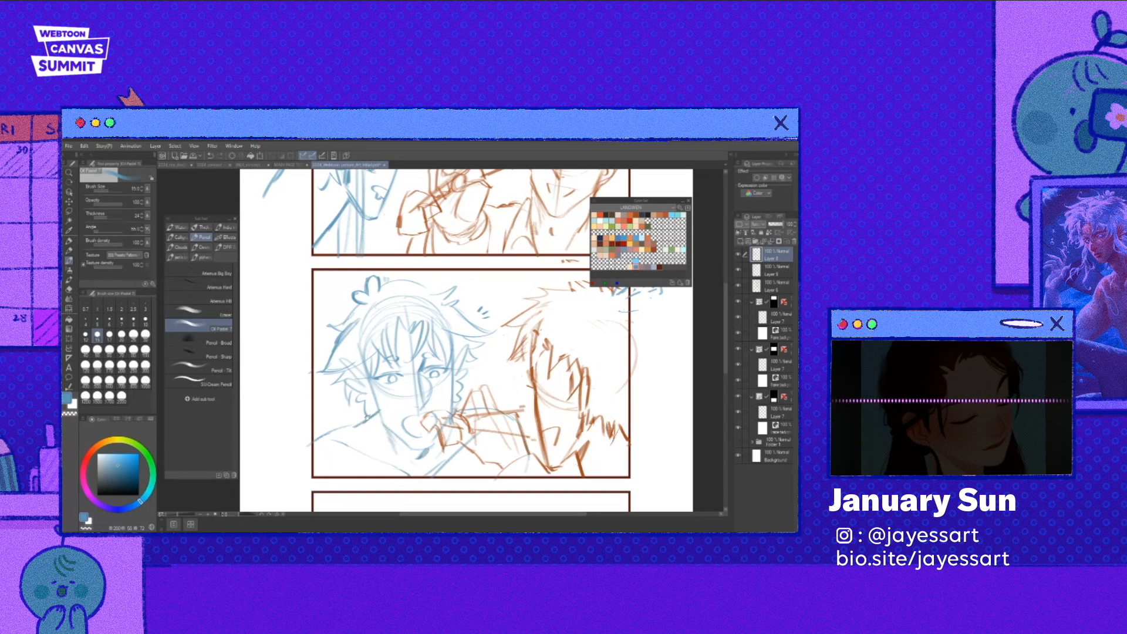
- Lasso and transform the blue character's nose and mouth area, then erase the mouth and pupils
left_click_drag(463, 389, 449, 406)
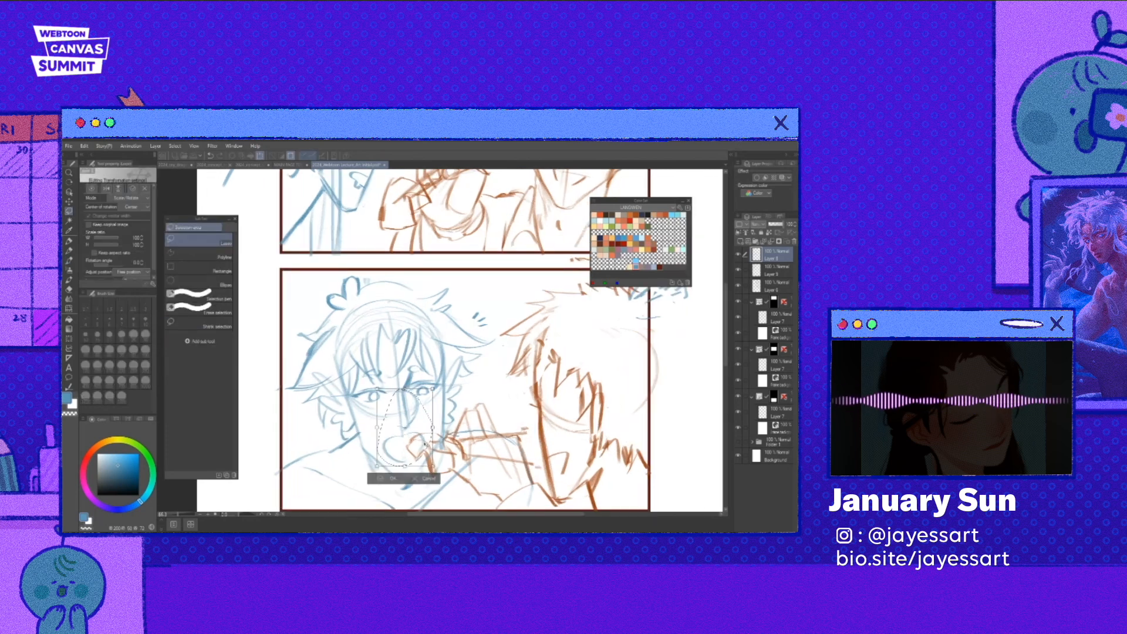
key("Return")
left_click_drag(351, 384, 373, 442)
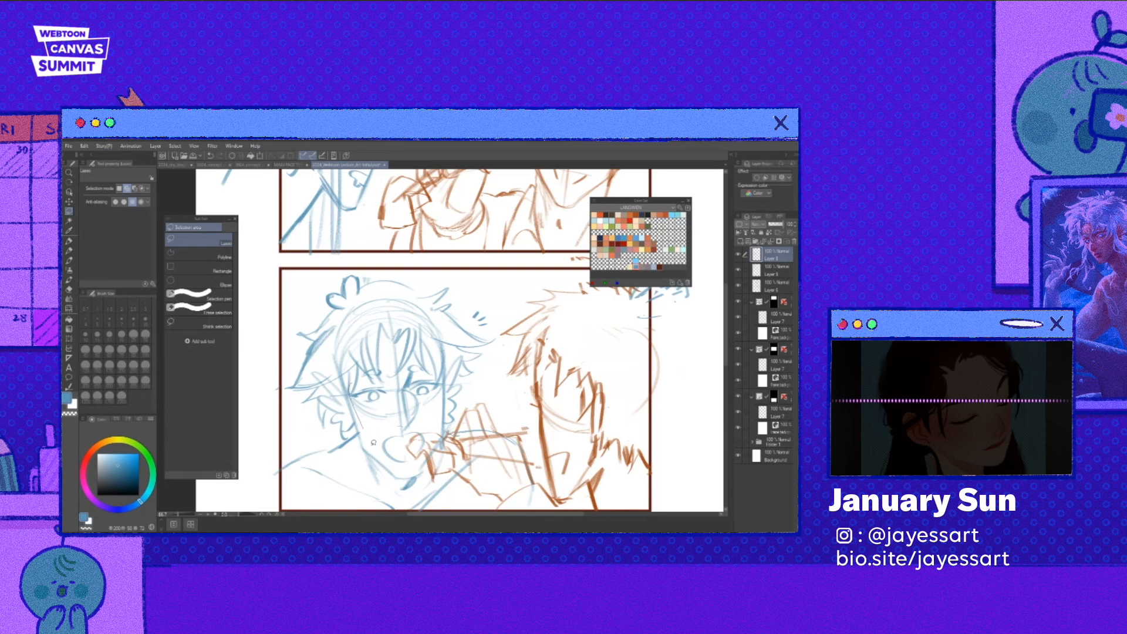
key("e")
scroll(433, 386, "up", 1)
- Lasso the blue character's head above the jaw and adjust its placement over the shoulders with a transform
key("m")
mouse_move(365, 352)
left_mouse_down()
mouse_move(393, 421)
mouse_move(487, 358)
mouse_move(458, 397)
left_mouse_up()
scroll(444, 395, "down", 10)
scroll(443, 396, "up", 4)
key("ctrl+d")
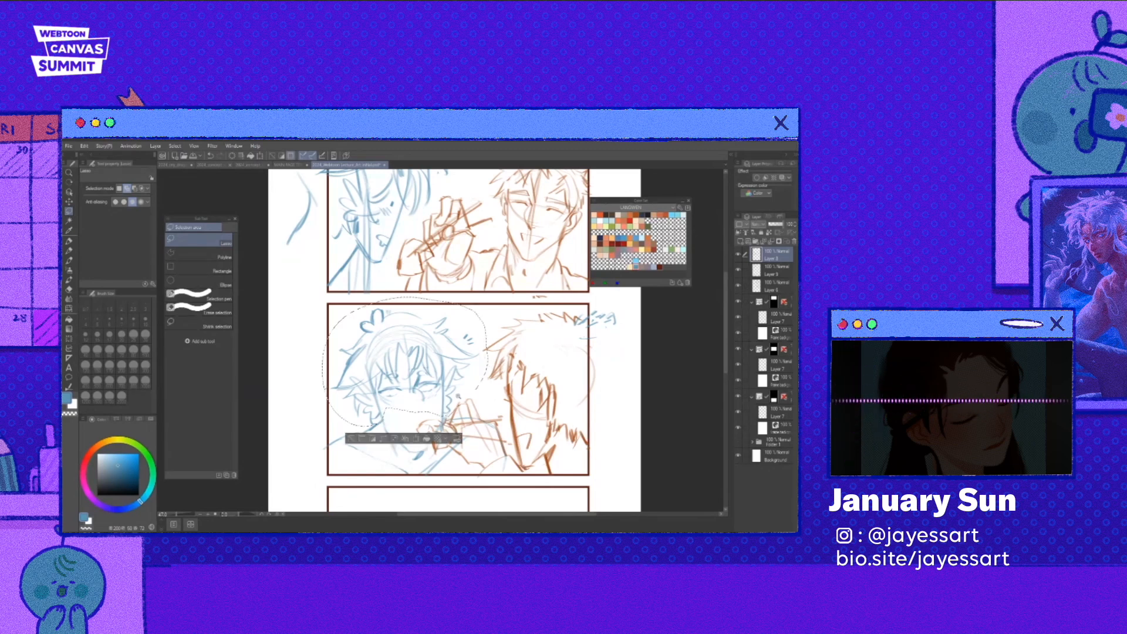
scroll(458, 396, "up", 1)
key("ctrl+t")
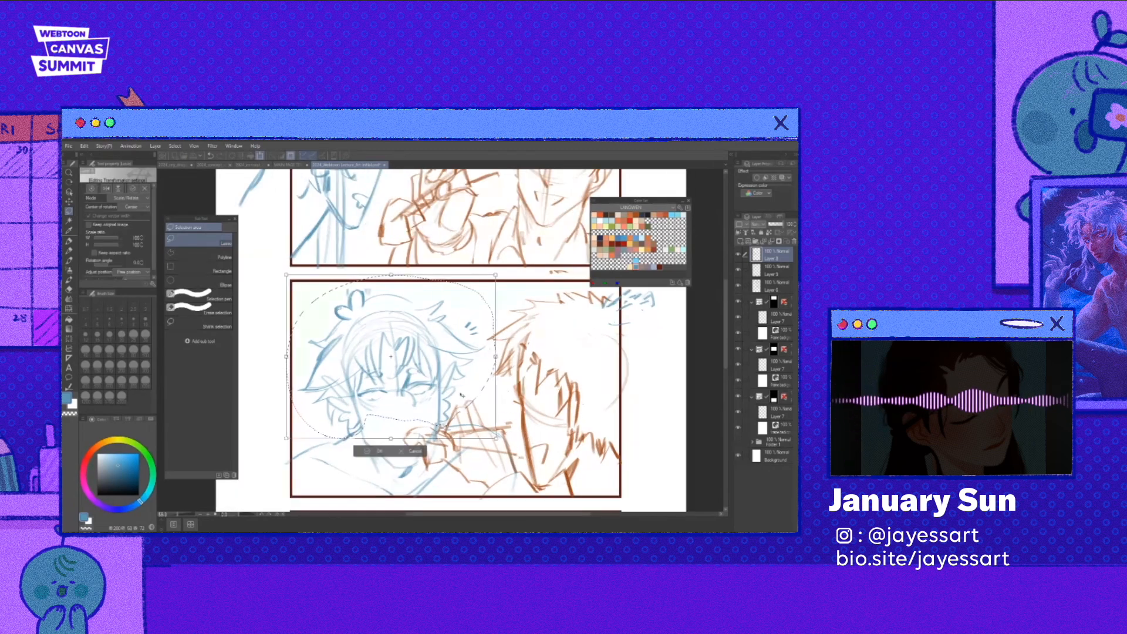
key("Return")
key("ctrl+d")
- Flip and tilt the canvas view, then draw the blue character's irises and nose in the second frame
scroll(498, 405, "down", 3)
key("h")
key("r")
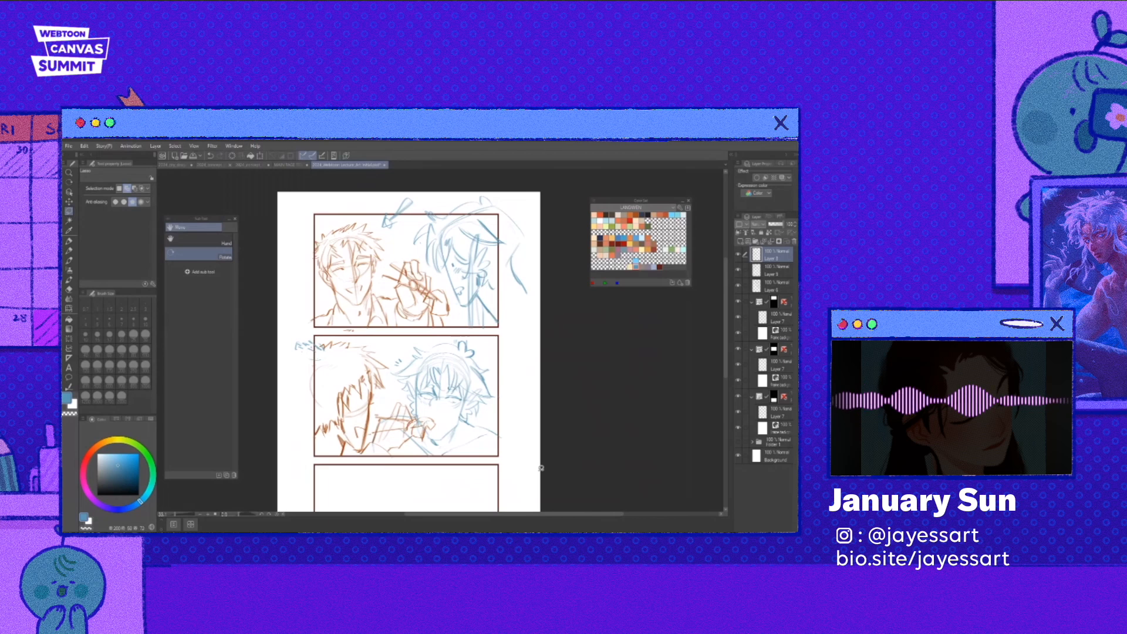
left_click_drag(541, 468, 561, 449)
scroll(470, 399, "up", 2)
key("b")
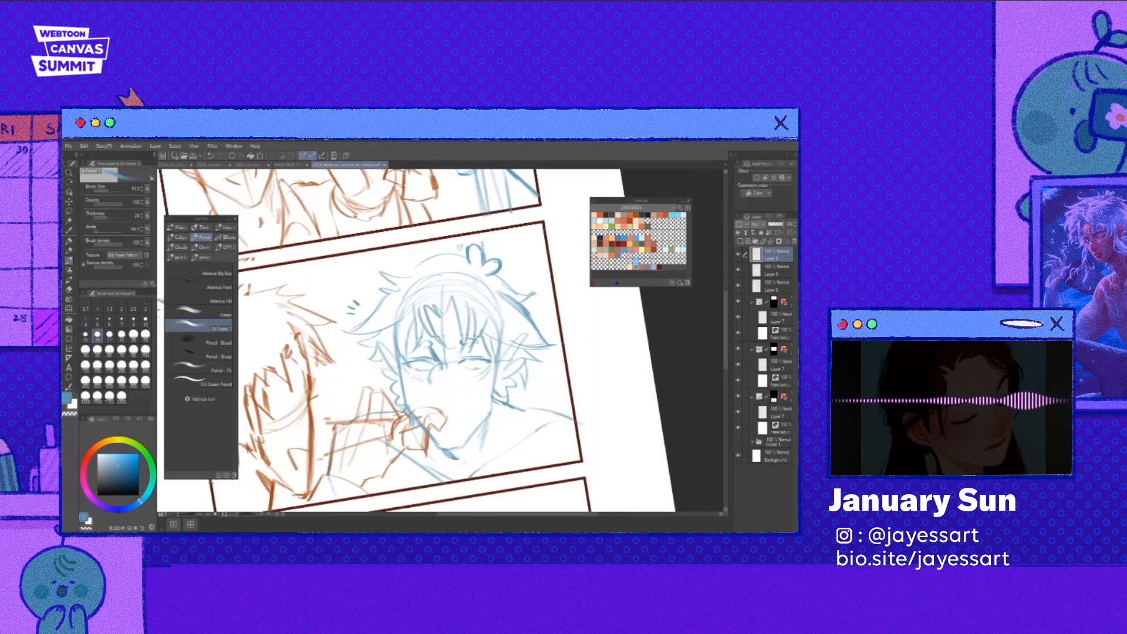
key("e")
key("b")
scroll(455, 404, "up", 2)
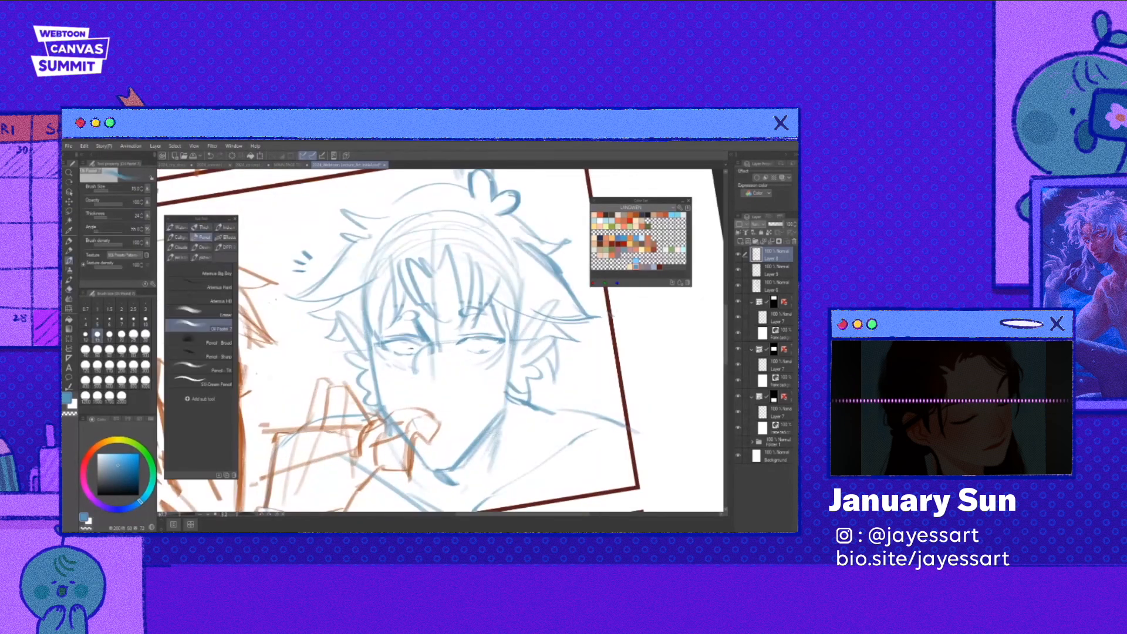
scroll(412, 349, "up", 2)
left_click_drag(394, 341, 412, 344)
left_click_drag(491, 339, 505, 350)
left_click_drag(440, 346, 440, 417)
left_click_drag(413, 390, 422, 403)
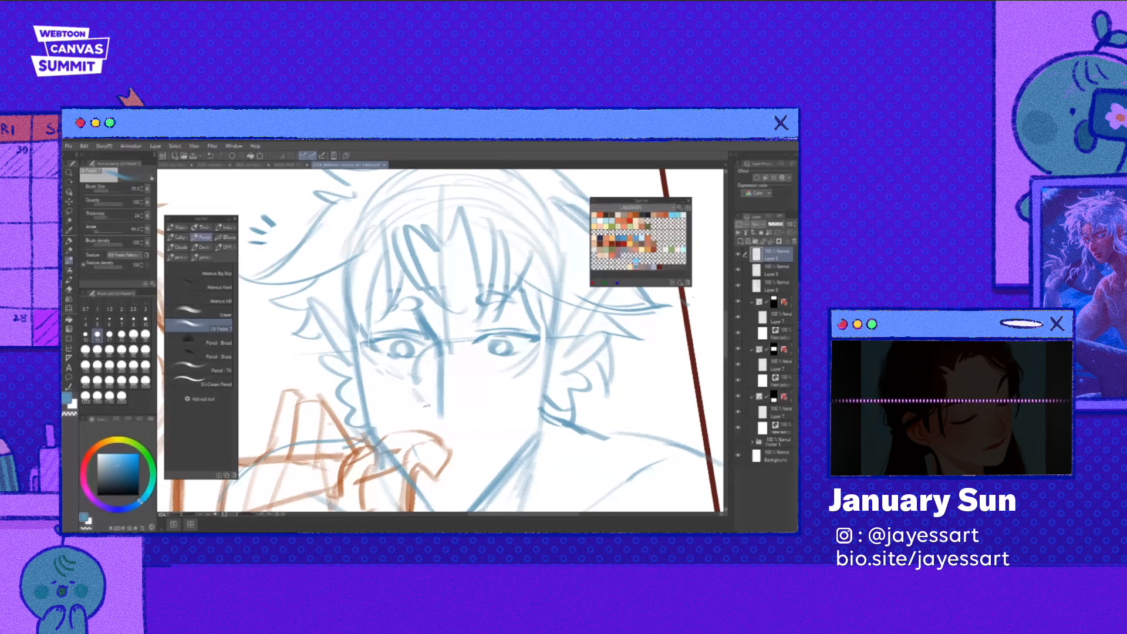
- Draw the blue character's open mouth in the second frame, then unflip the canvas view
scroll(427, 406, "down", 1)
mouse_move(444, 435)
left_mouse_down()
mouse_move(476, 429)
mouse_move(480, 449)
mouse_move(455, 466)
mouse_move(441, 429)
left_mouse_up()
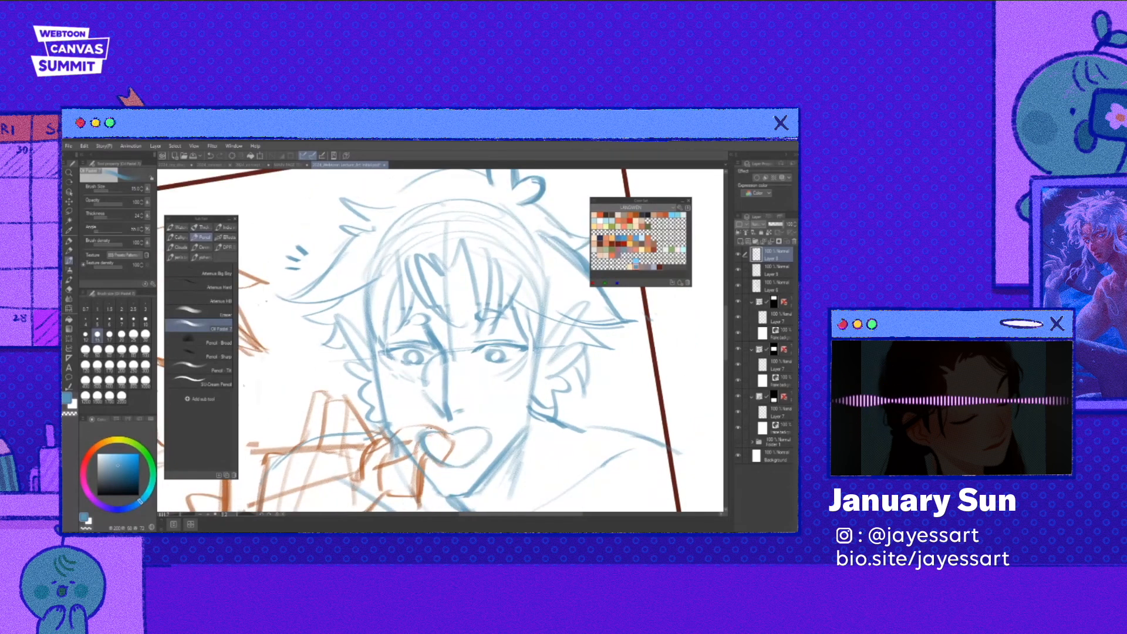
scroll(498, 460, "down", 2)
key("h")
key("r")
left_click_drag(498, 464, 516, 475)
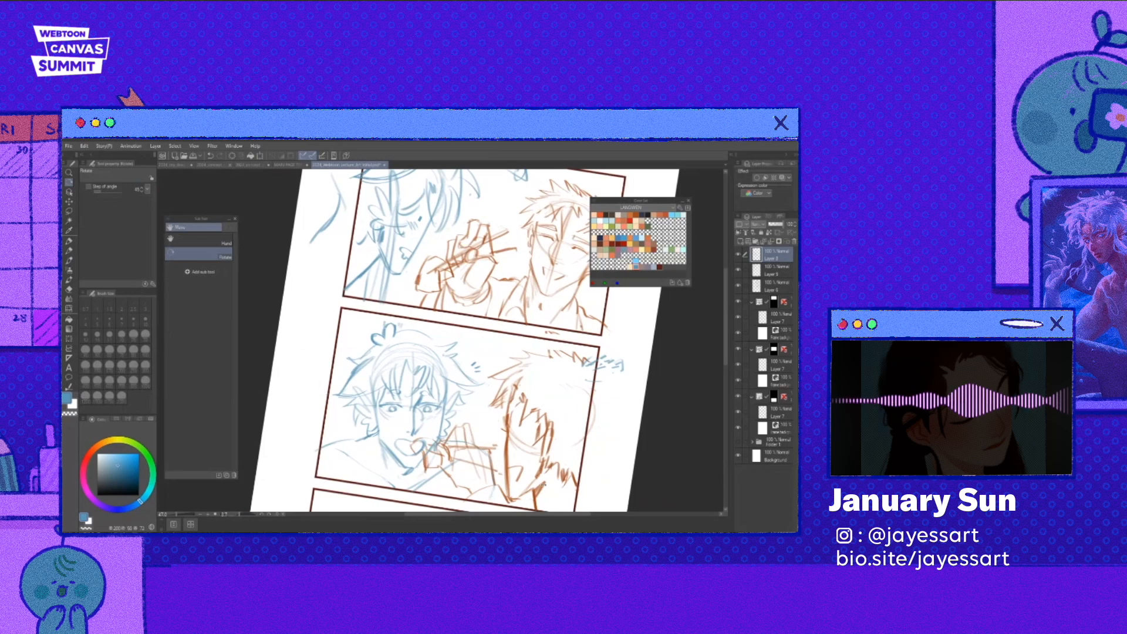
- Lasso the blue character's mouth in the second frame, adjust it with a transform, and clear the selection
scroll(423, 435, "up", 3)
key("m")
mouse_move(390, 431)
left_mouse_down()
mouse_move(437, 458)
mouse_move(452, 411)
mouse_move(392, 424)
mouse_move(452, 424)
left_mouse_up()
scroll(423, 435, "down", 1)
key("ctrl+t")
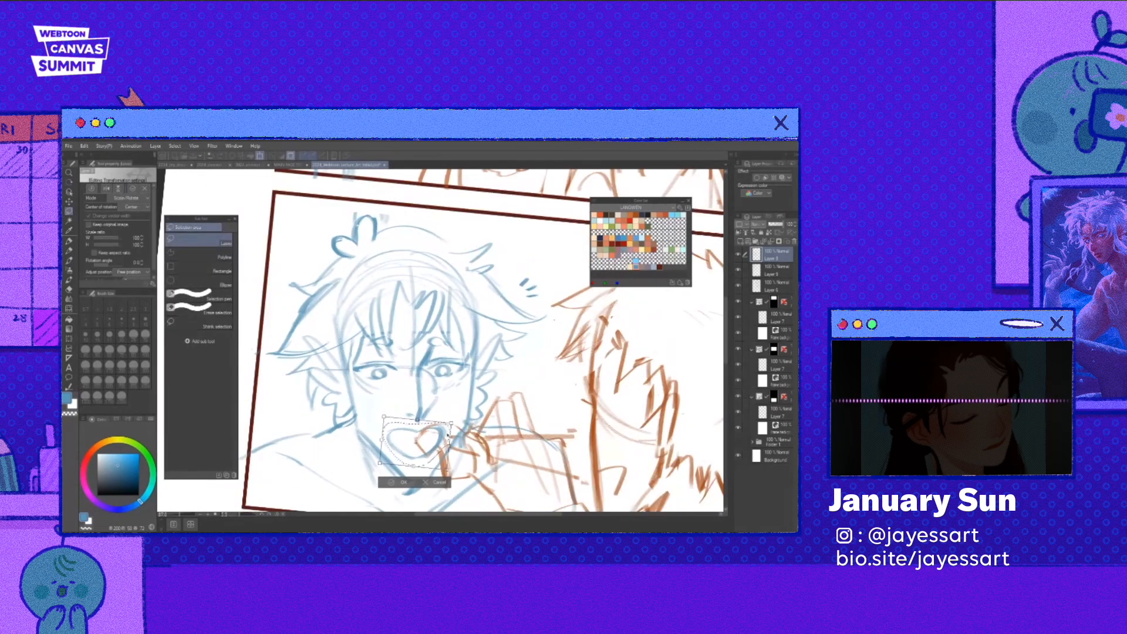
key("Return")
key("ctrl+d")
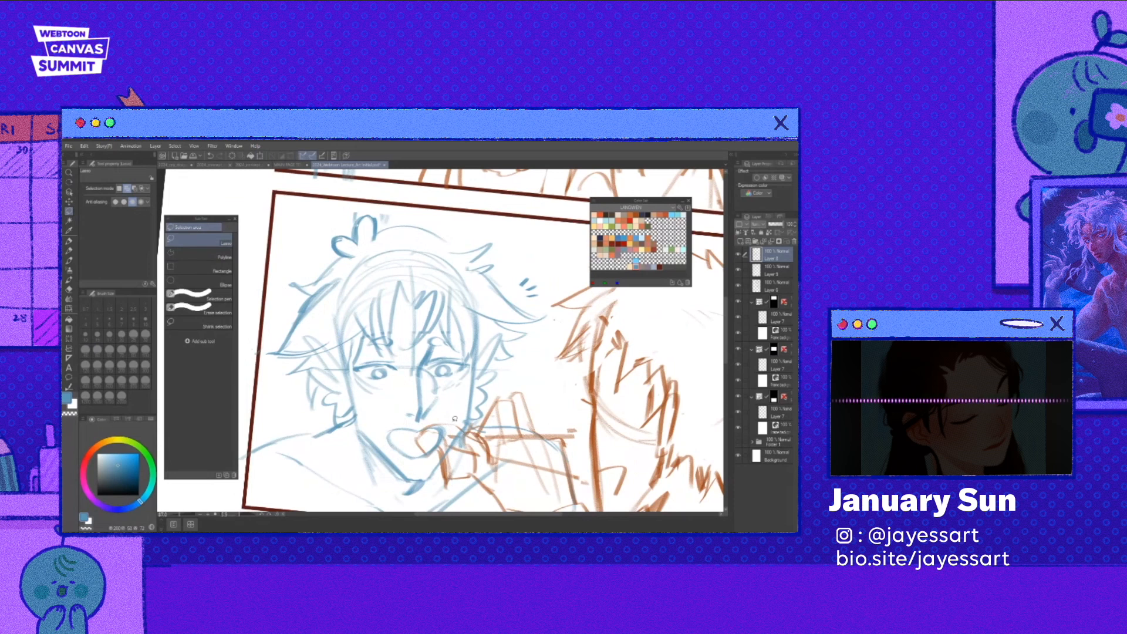
- Draw the blue character's shoulder line and the long strands hanging beside the face and neck in the second frame
key("p")
scroll(454, 419, "down", 1)
left_click_drag(359, 426, 331, 444)
left_click_drag(369, 377, 374, 494)
left_click_drag(374, 377, 385, 509)
left_click_drag(469, 418, 474, 491)
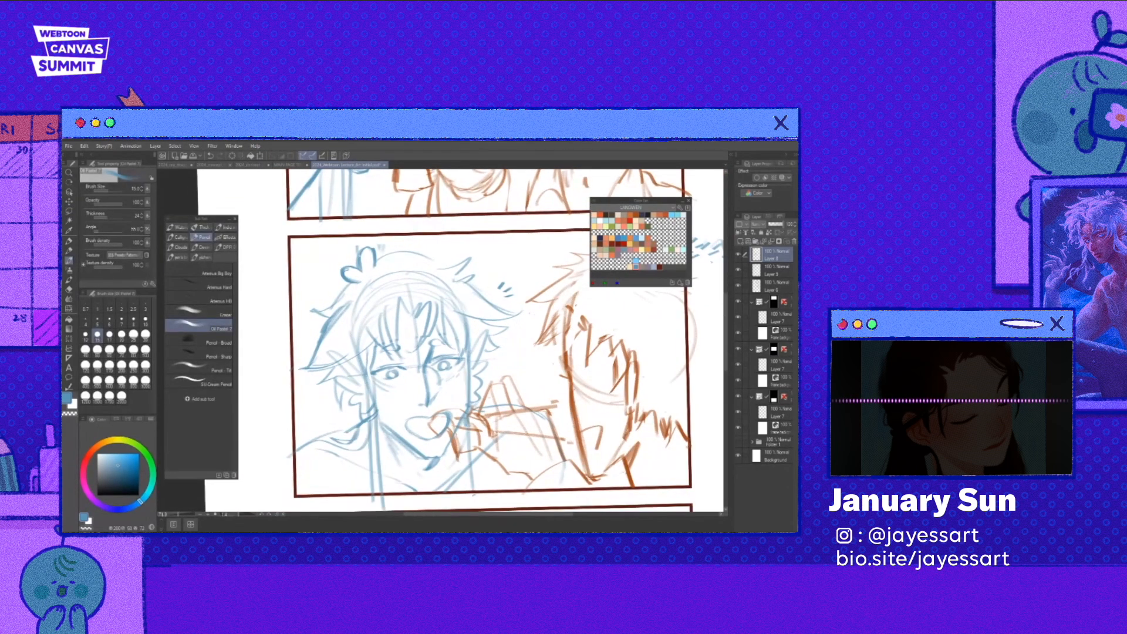
scroll(477, 476, "down", 2)
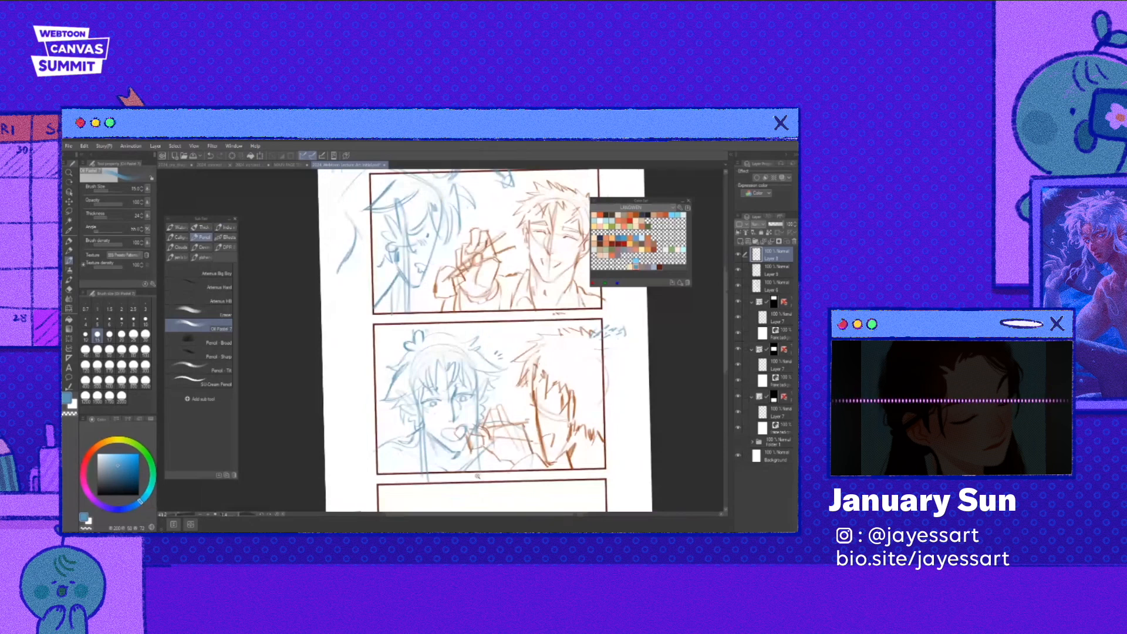
- Clear the selection around the orange character's hair and strengthen the strokes over the face in the second frame
scroll(477, 476, "down", 1)
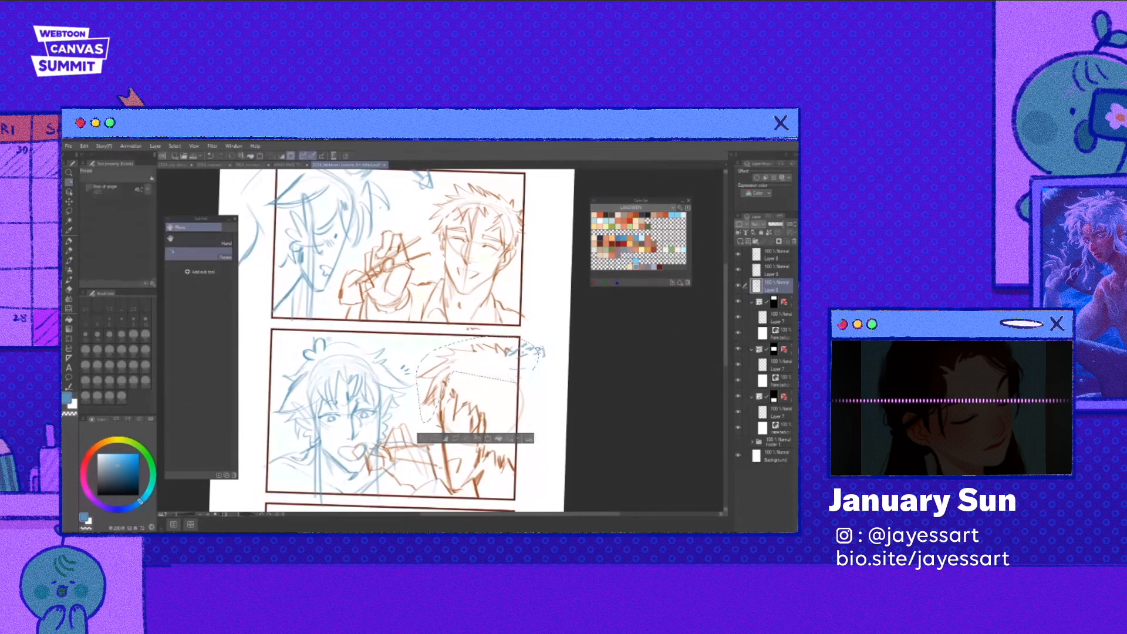
key("ctrl+d")
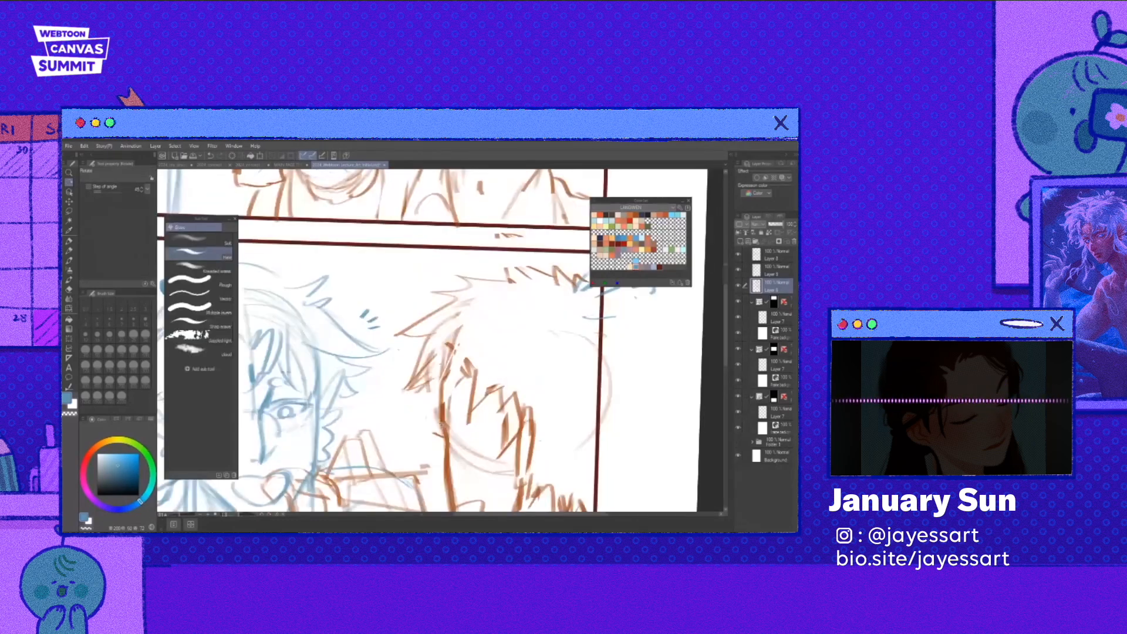
scroll(464, 415, "down", 4)
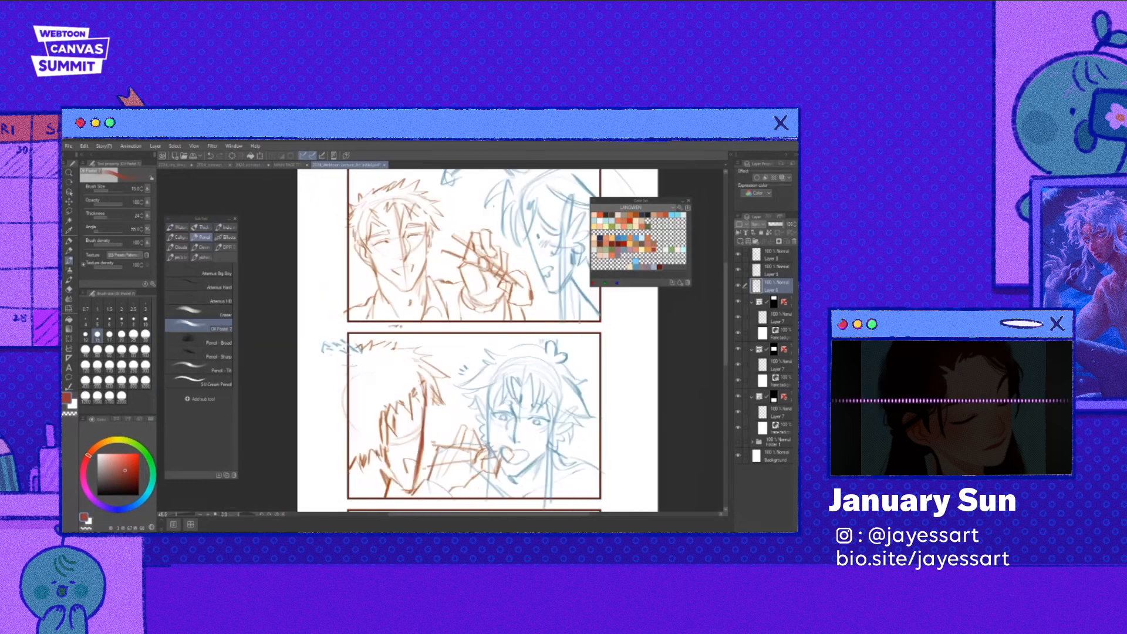
left_click_drag(381, 404, 384, 453)
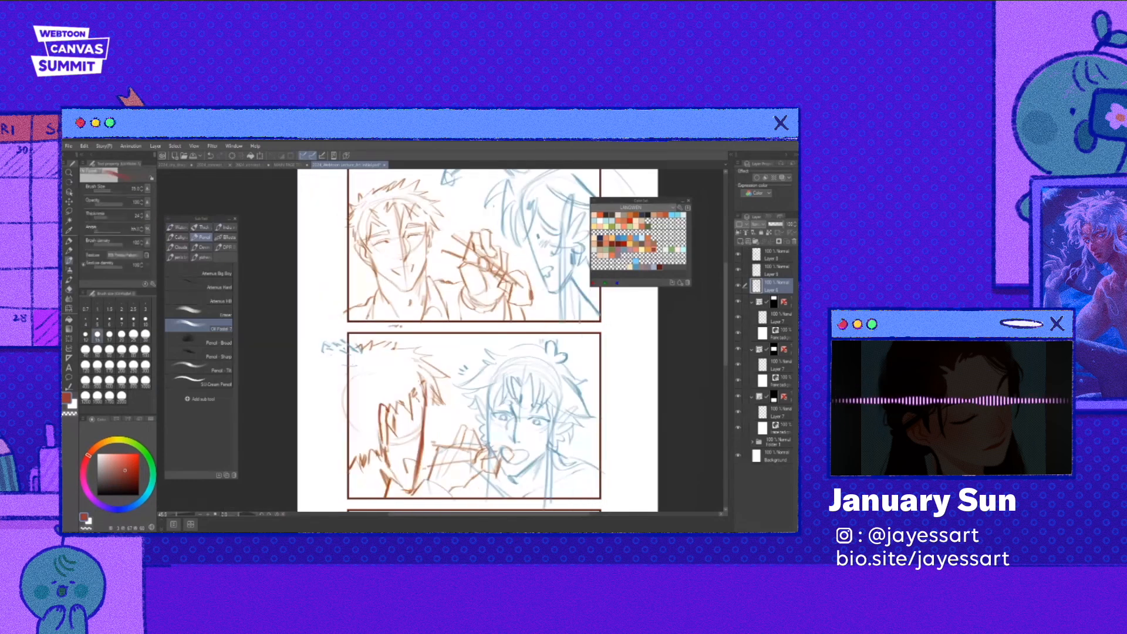
key("e")
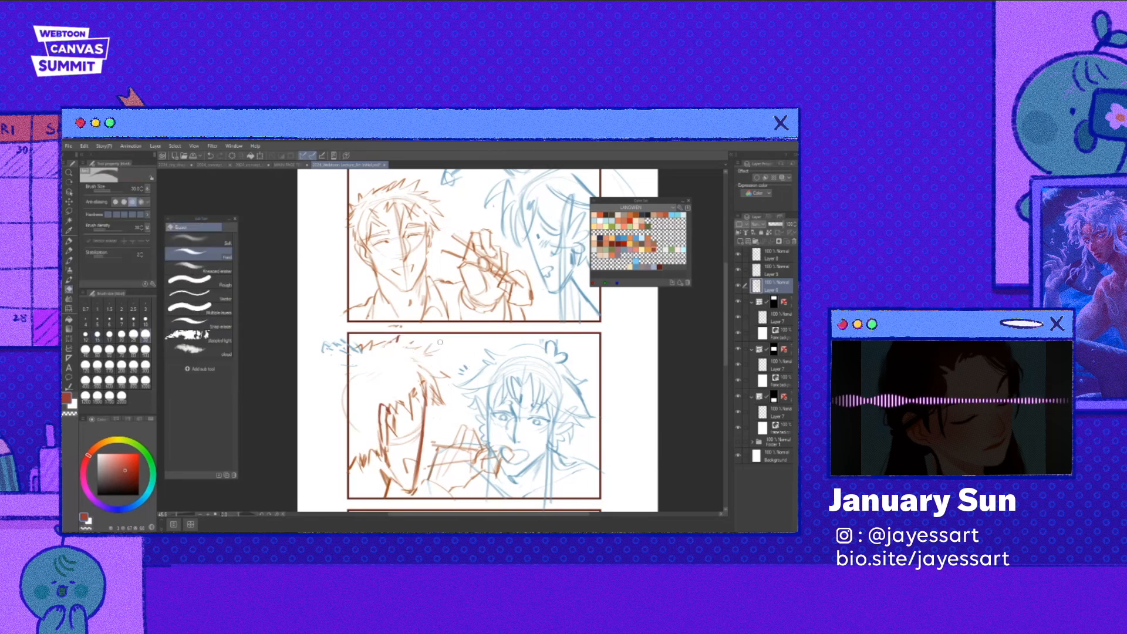
- Lasso the top edge of the orange character's hair in the second frame and adjust it with a transform
key("m")
left_click_drag(414, 359, 411, 363)
key("ctrl+t")
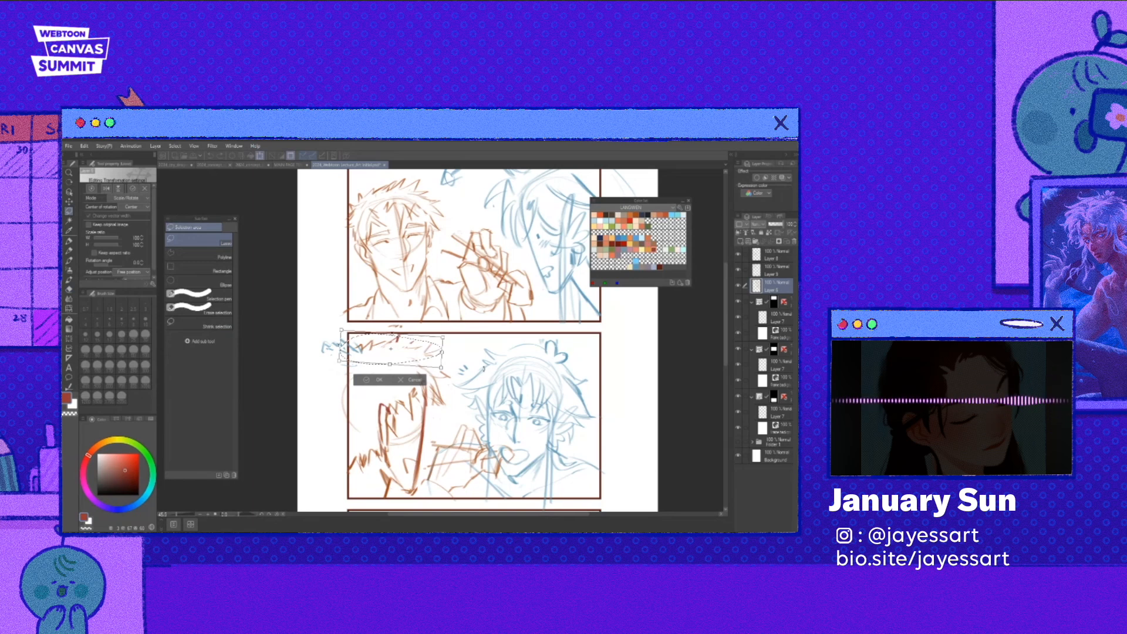
key("Return")
key("p")
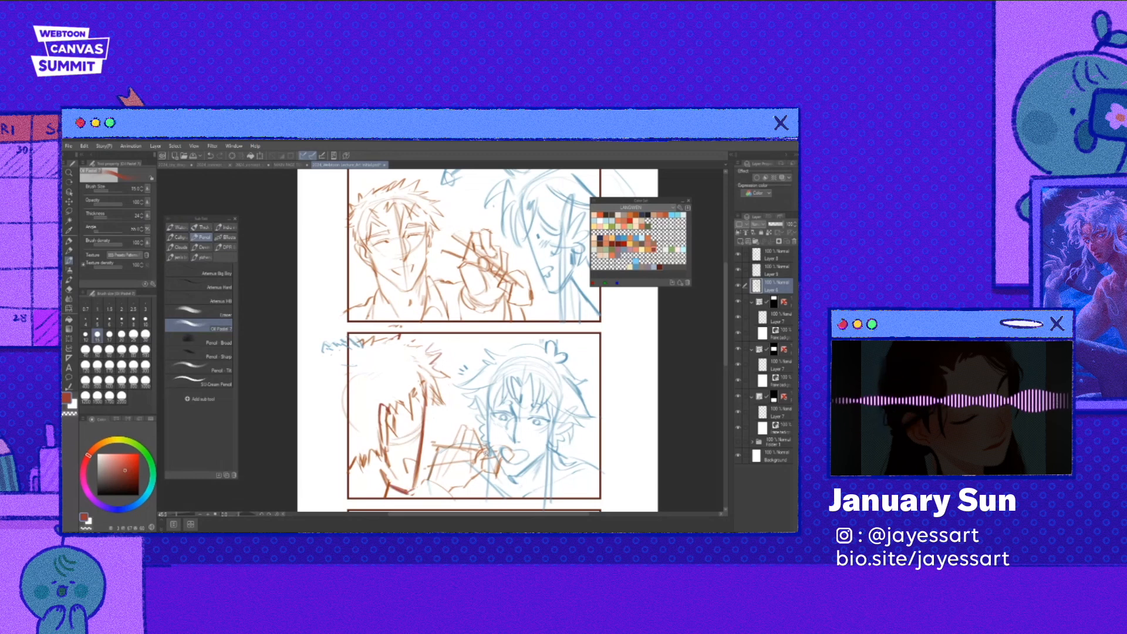
- Review the full page with the two sketched frames and the empty third frame
key("h")
mouse_move(486, 454)
left_mouse_down()
mouse_move(463, 482)
mouse_move(481, 466)
left_mouse_up()
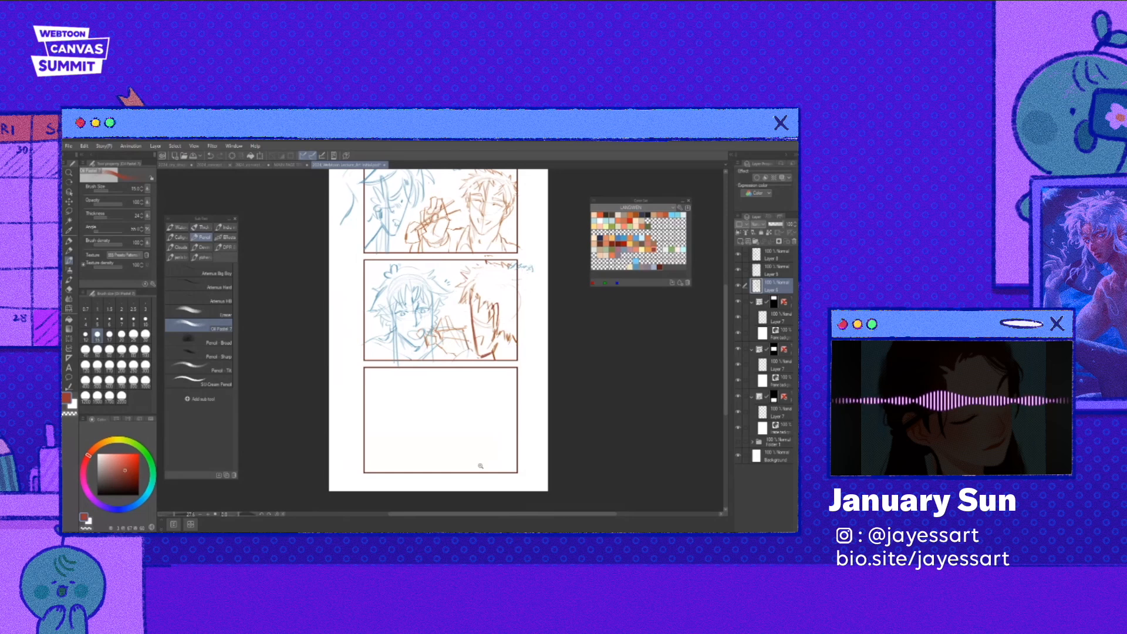
left_click_drag(480, 465, 509, 440)
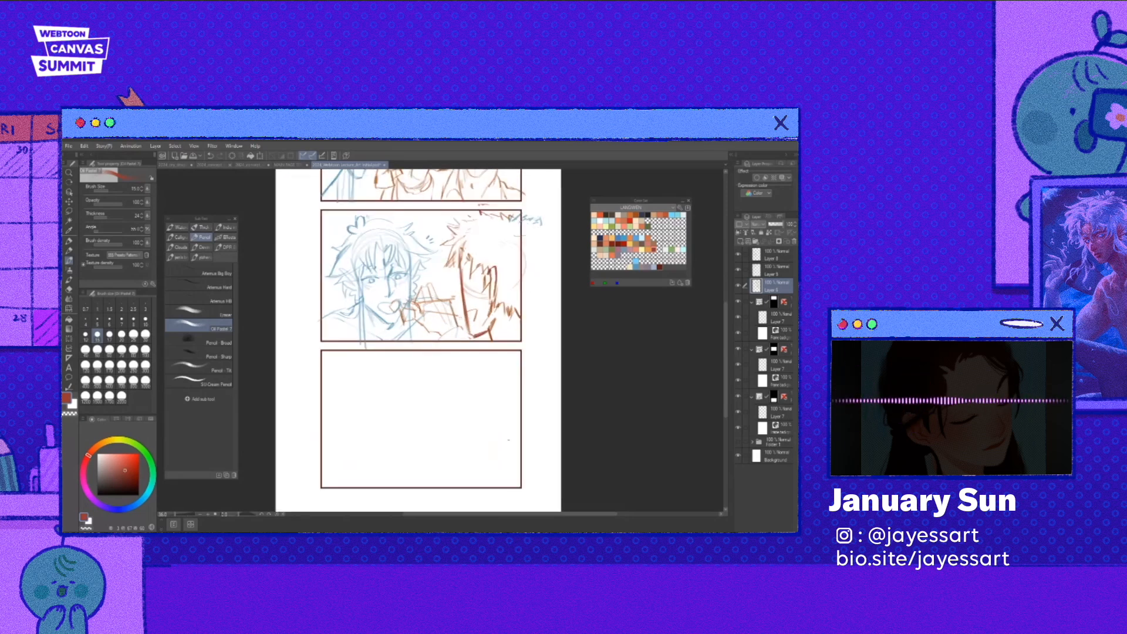
left_click_drag(508, 439, 481, 464)
key("m")
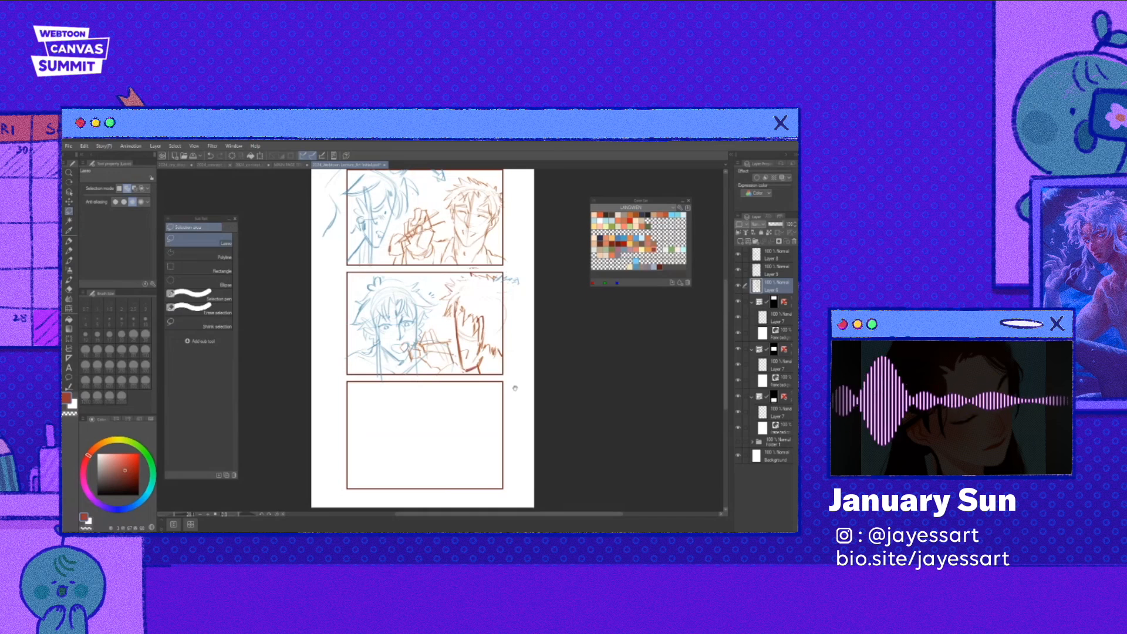
scroll(513, 387, "up", 1)
left_click_drag(508, 407, 504, 412)
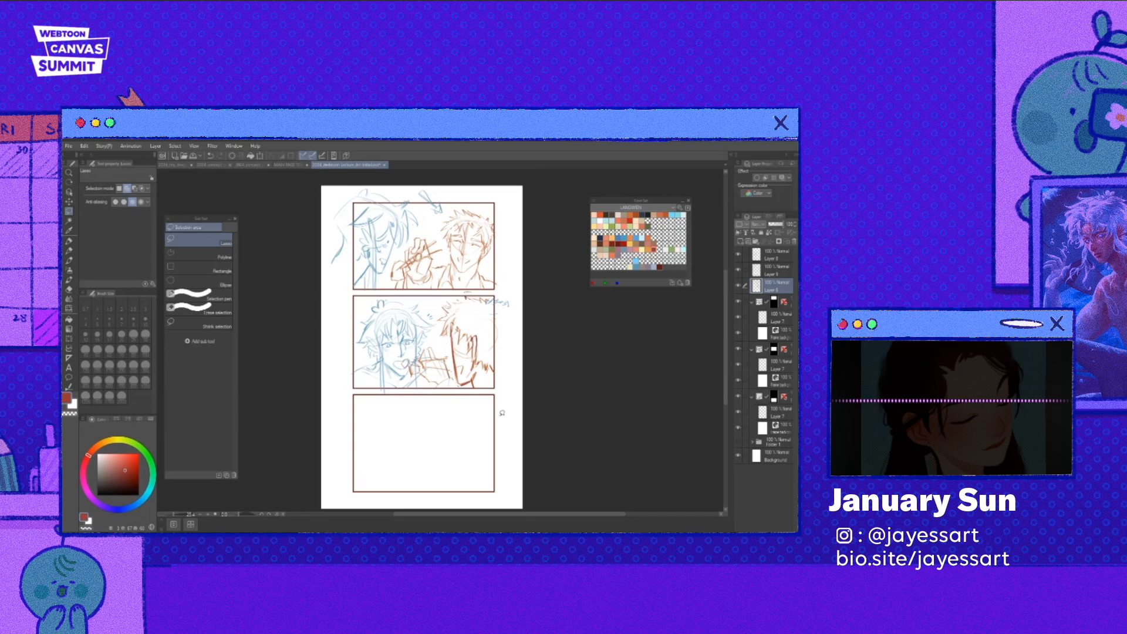
scroll(503, 399, "up", 1)
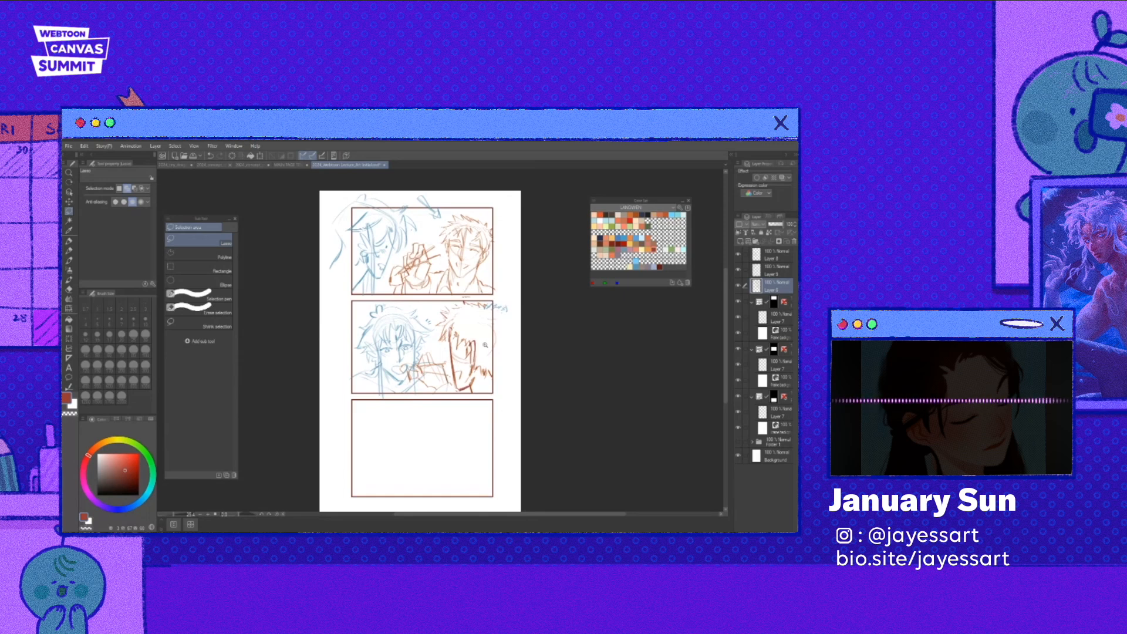
- Lasso the orange character and hand in the second frame, then paste a copy aligned into the empty third frame
scroll(485, 345, "up", 1)
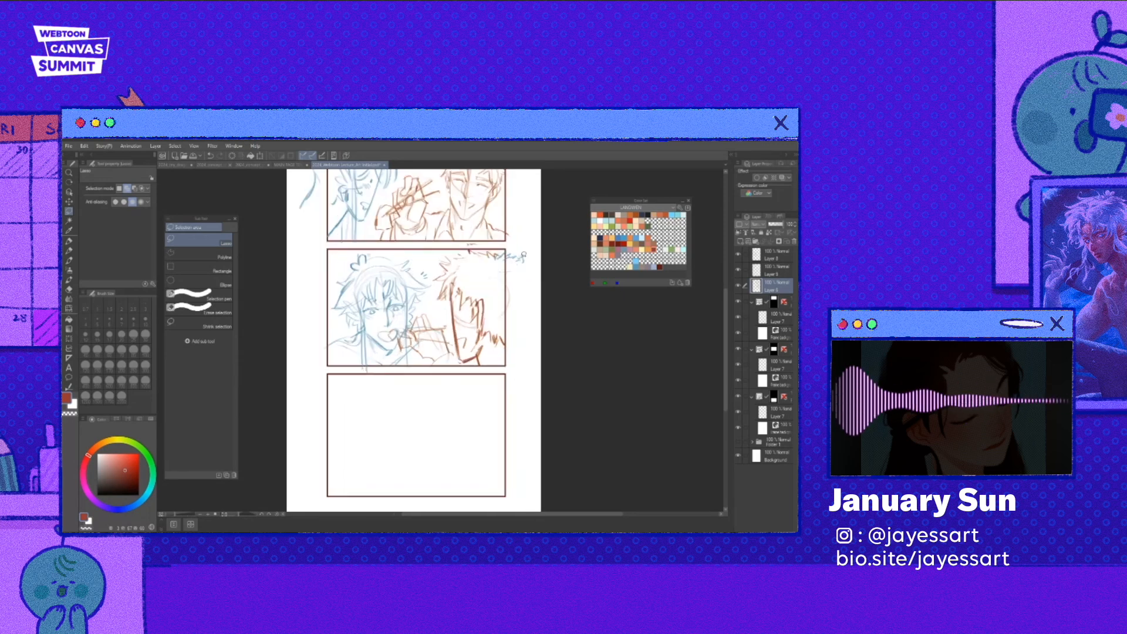
mouse_move(524, 257)
left_mouse_down()
mouse_move(434, 287)
mouse_move(535, 342)
mouse_move(528, 271)
left_mouse_up()
key("ctrl+c")
key("ctrl+v")
key("ctrl+t")
left_click_drag(508, 338, 508, 470)
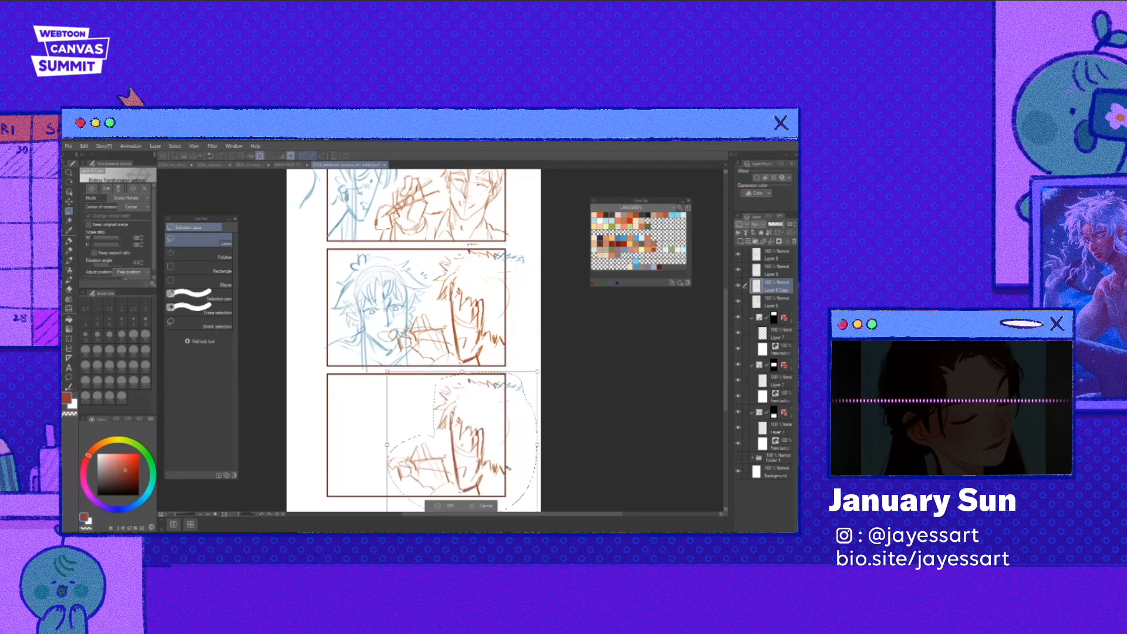
key("Return")
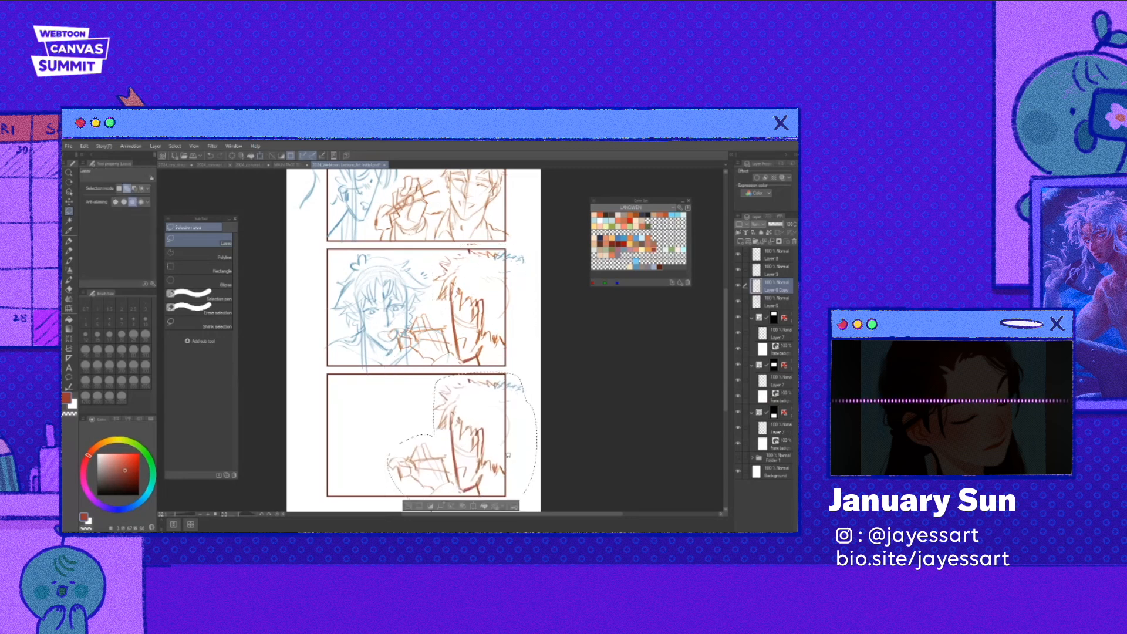
key("ctrl+d")
- Lasso the copied orange character's upper hair in the third frame and adjust it with a transform
scroll(508, 455, "up", 2)
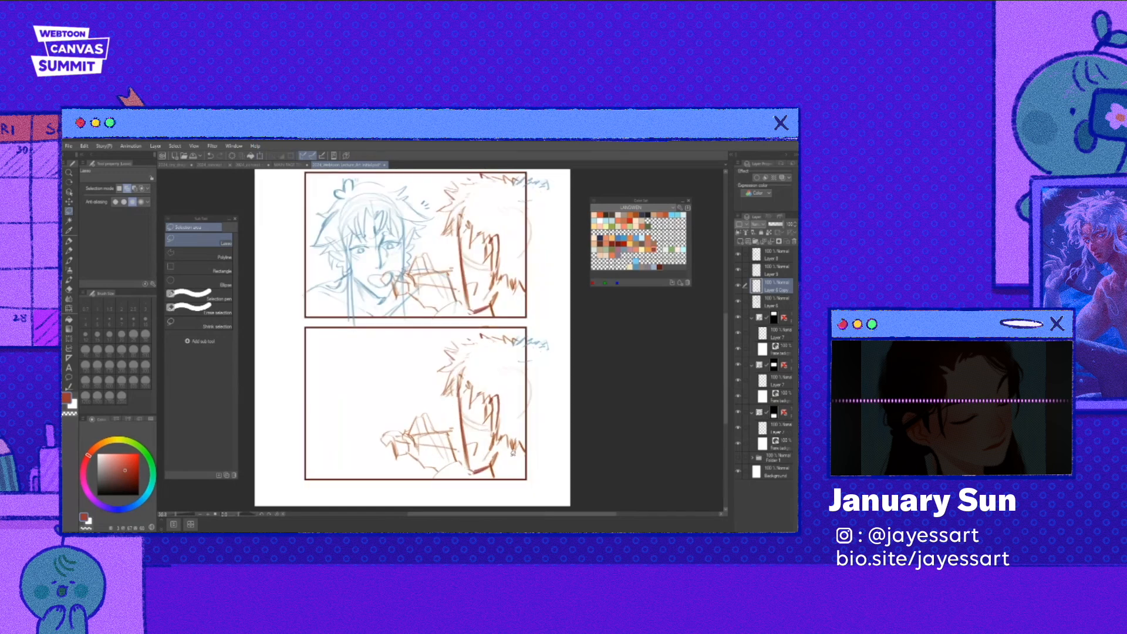
mouse_move(491, 334)
left_mouse_down()
mouse_move(530, 334)
mouse_move(515, 338)
left_mouse_up()
key("ctrl+t")
key("Return")
key("ctrl+d")
key("p")
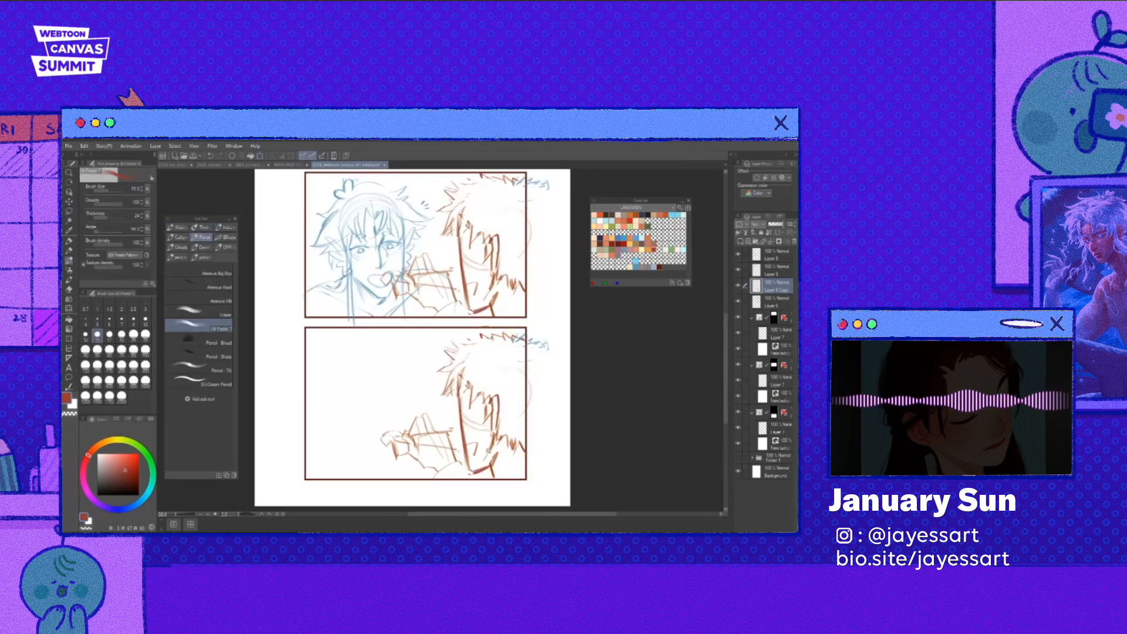
- Erase and clean up the fingertips of the copied hand holding chopsticks in the third frame
scroll(488, 451, "up", 2)
key("e")
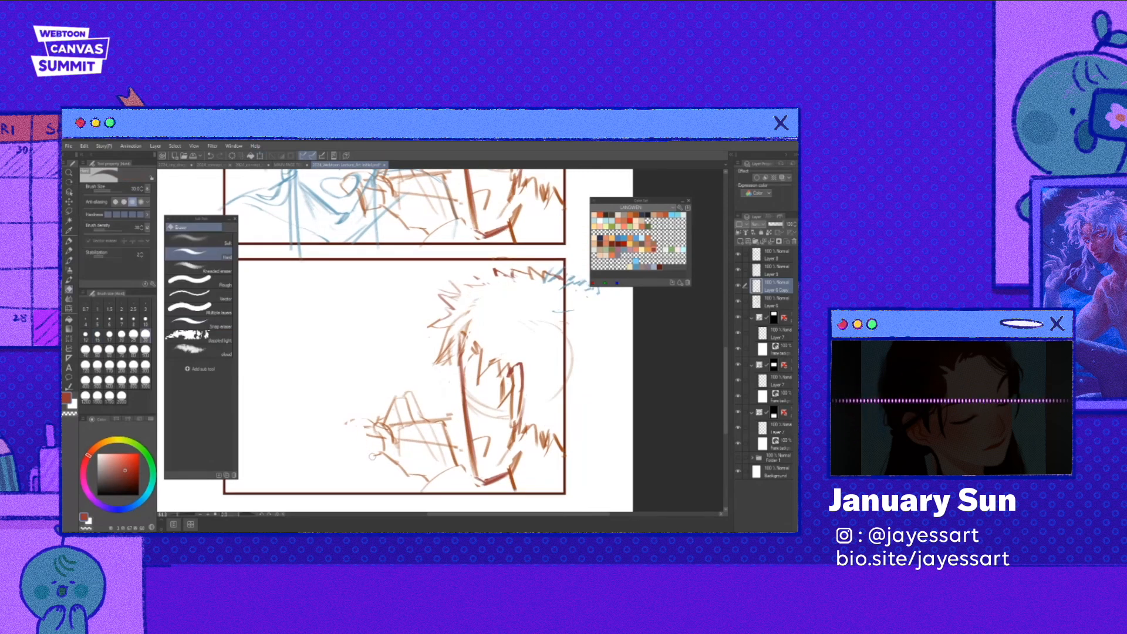
scroll(372, 455, "down", 1)
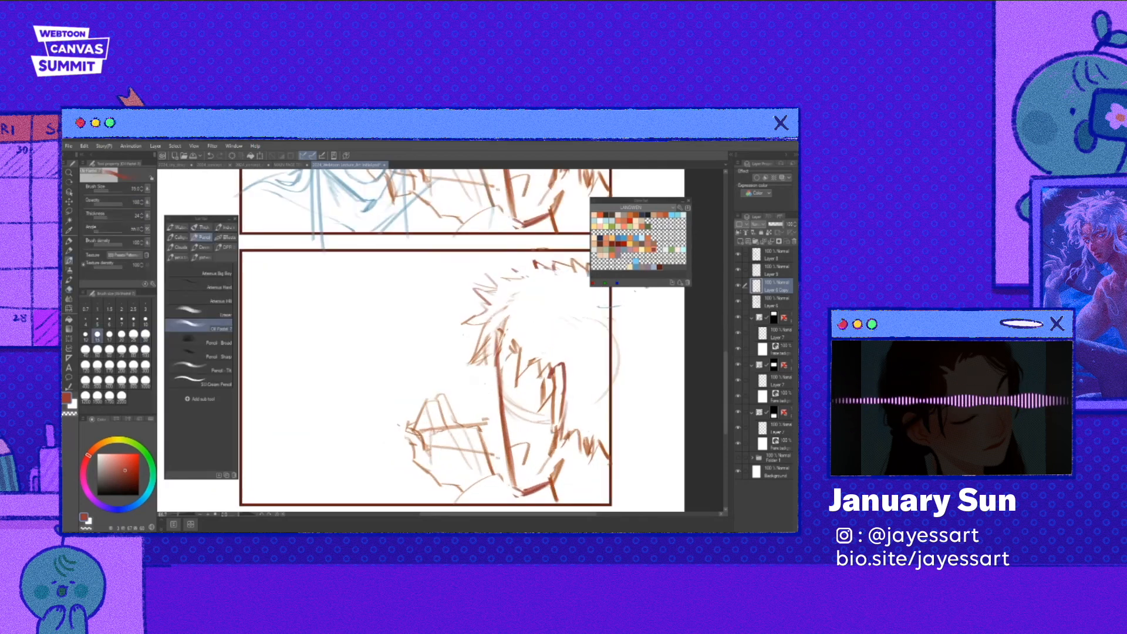
key("e")
- Draw a bolder chopstick from the blue character's mouth across the orange hand in the second frame
key("p")
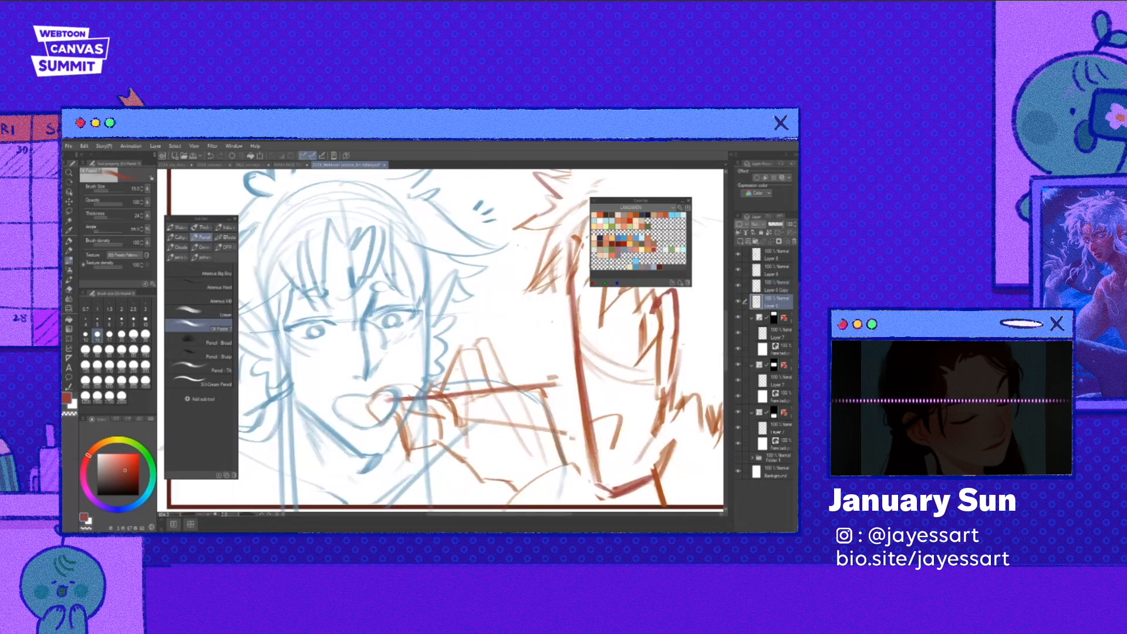
left_click_drag(377, 401, 510, 386)
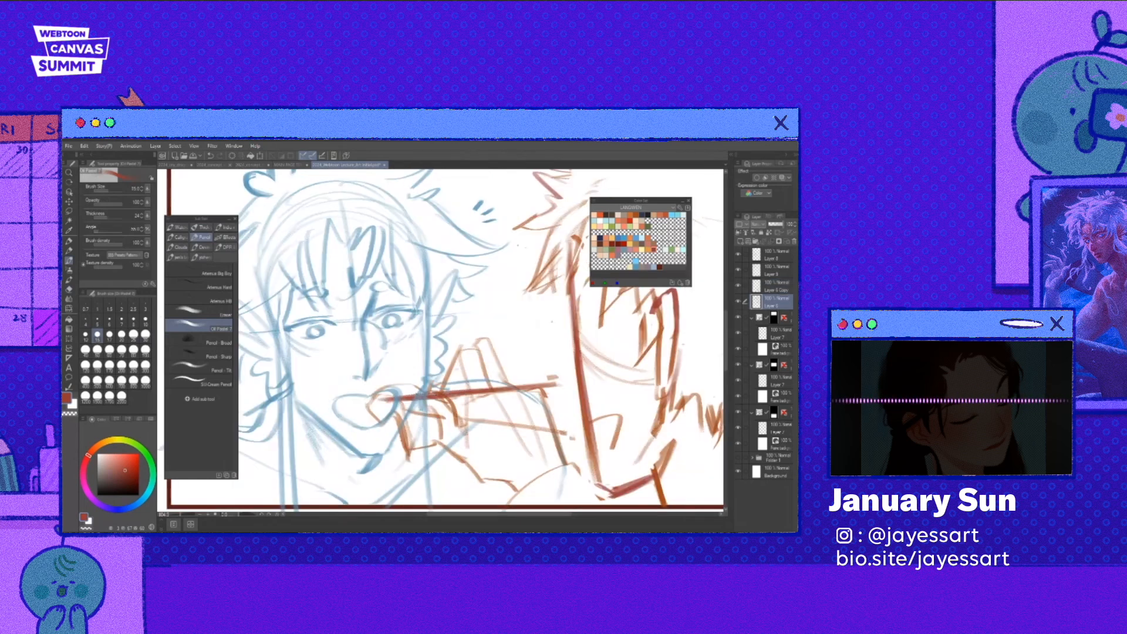
key("e")
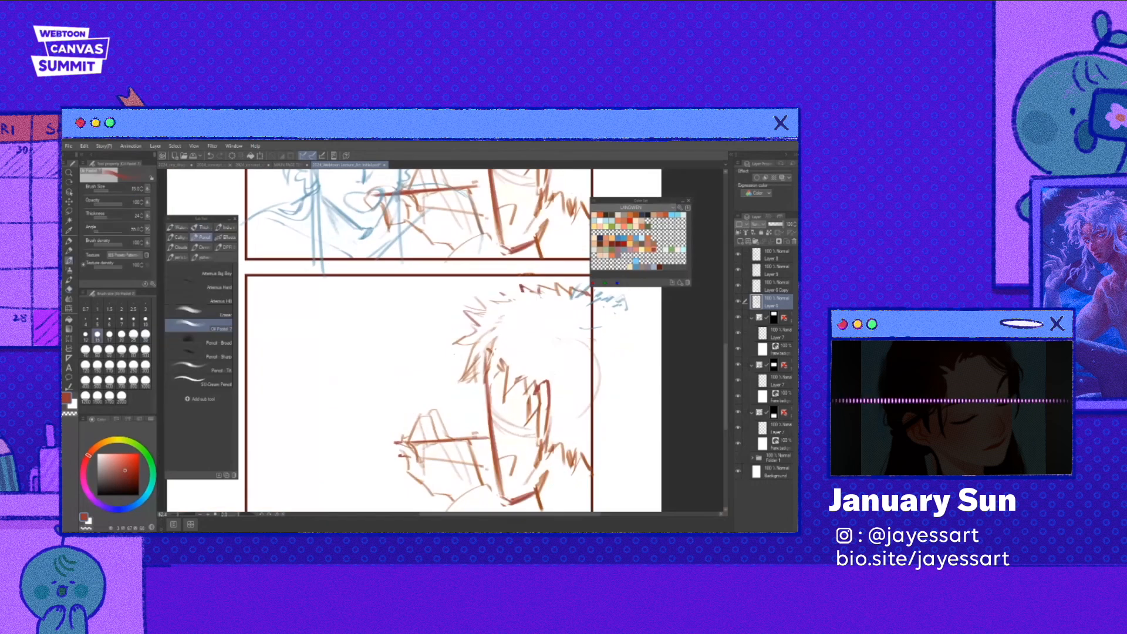
key("ctrl+minus")
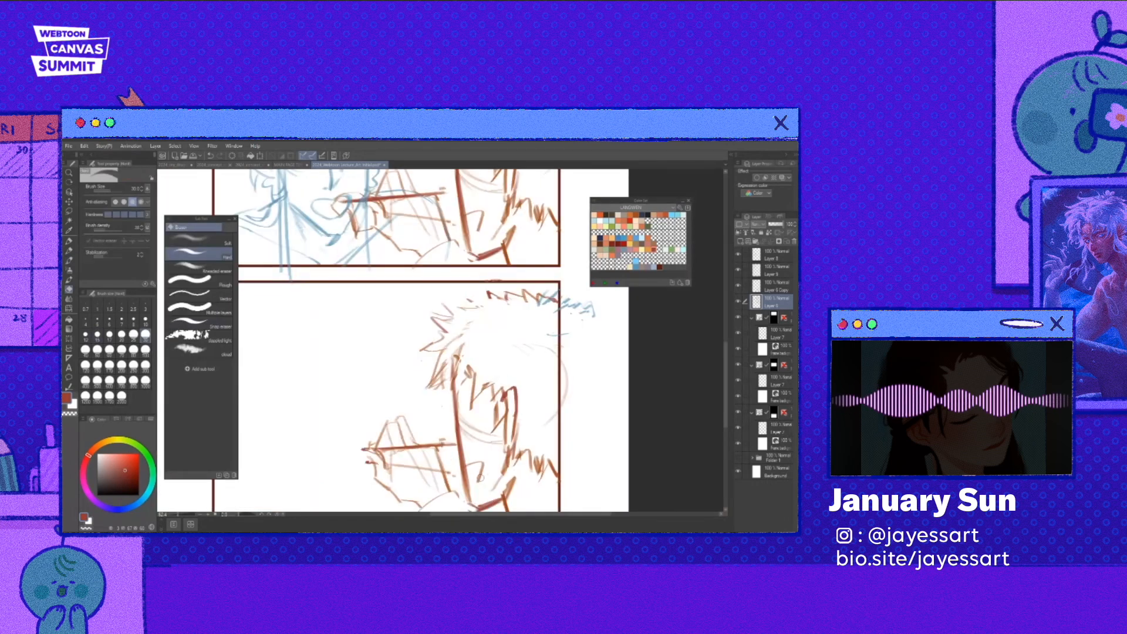
- On the copied layer, sketch the orange character's facial features and open mouth in the third frame, plus wavy hair strokes above the head
key("alt+bracketright")
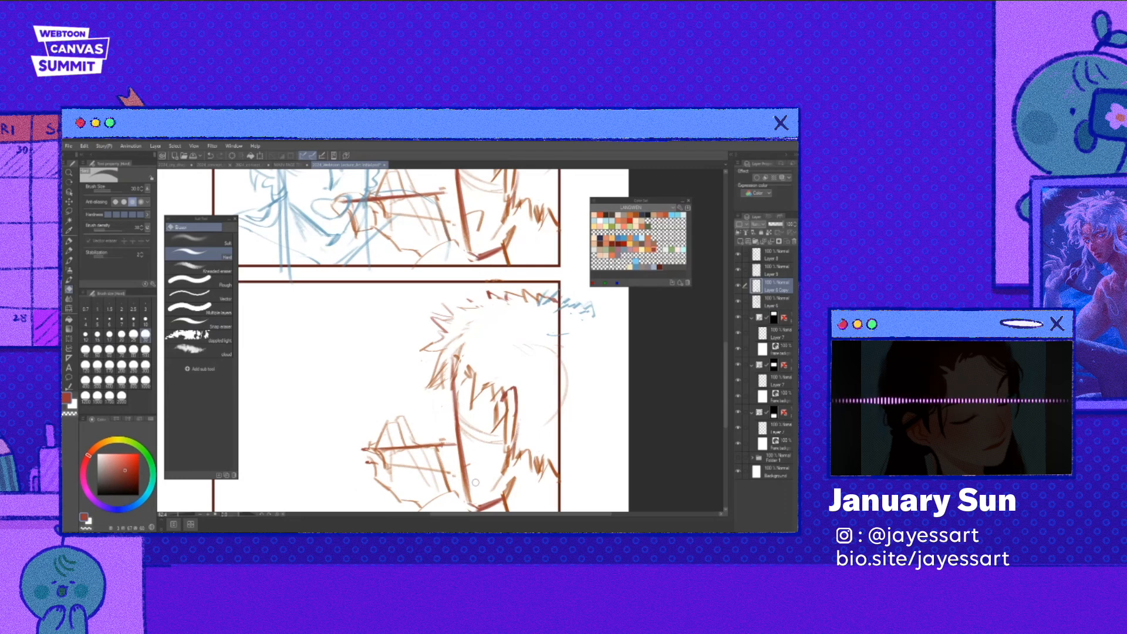
key("ctrl+minus")
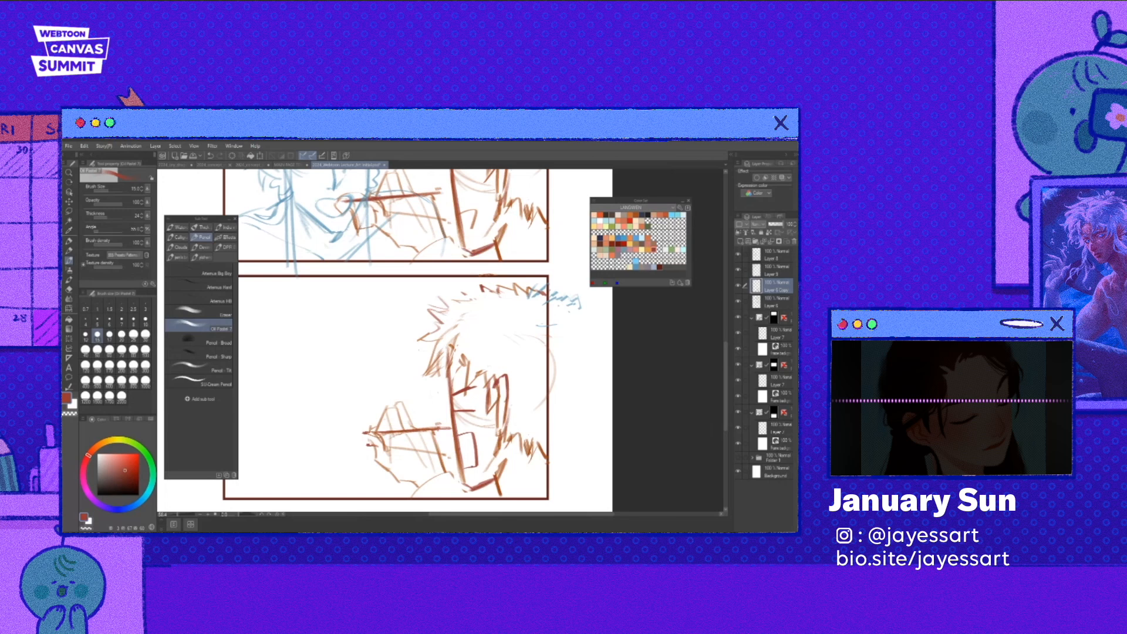
mouse_move(410, 320)
left_mouse_down()
mouse_move(442, 280)
mouse_move(459, 277)
left_mouse_up()
scroll(441, 341, "down", 2)
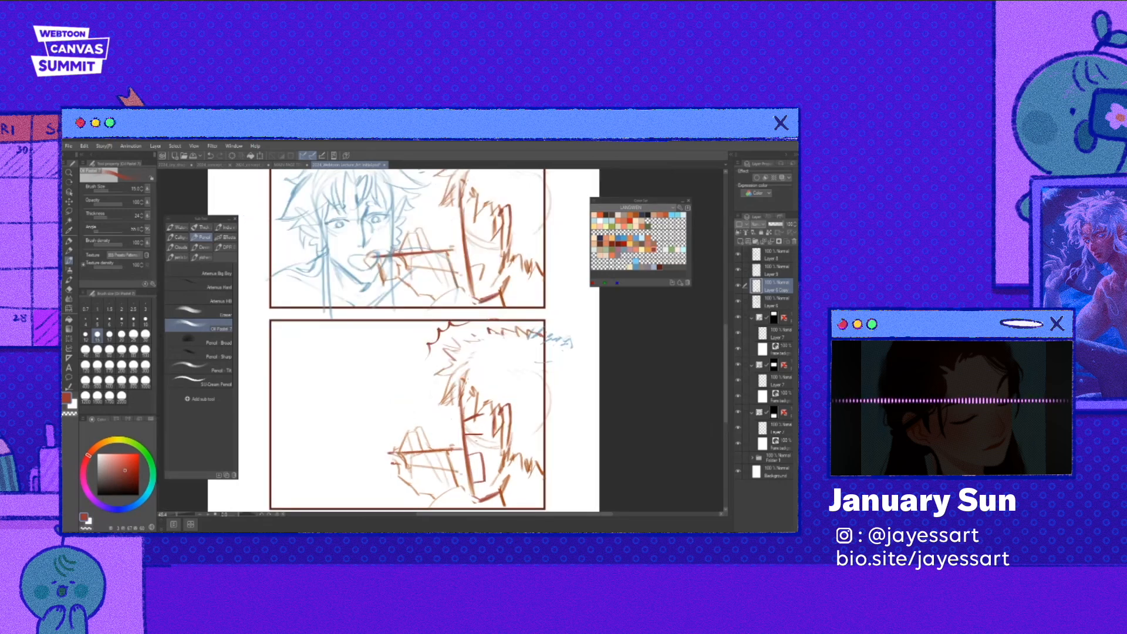
key("e")
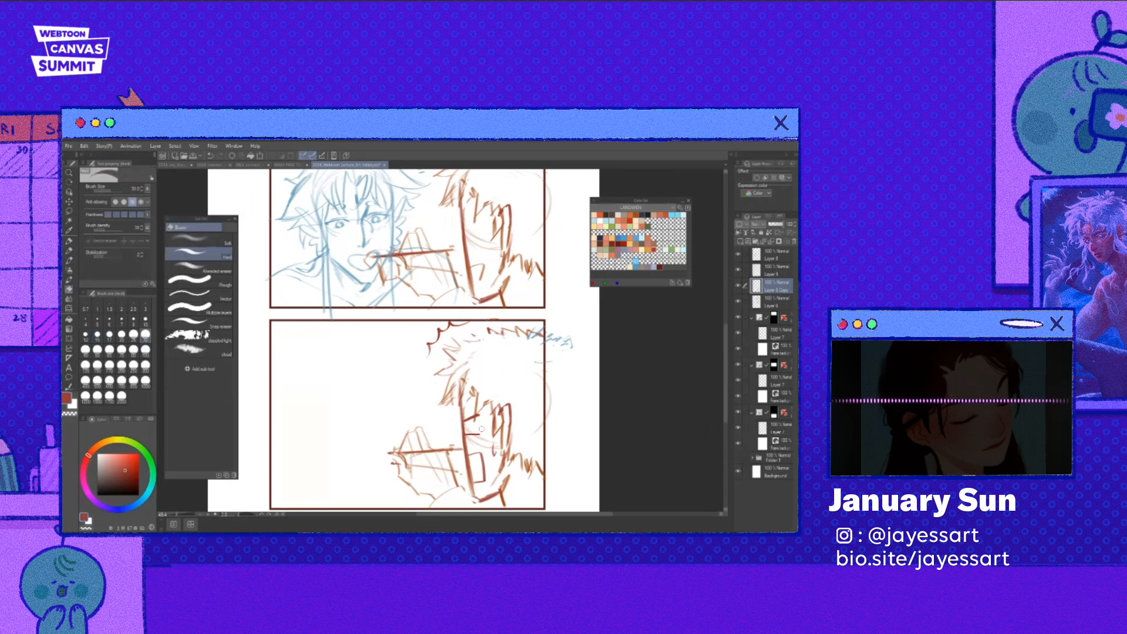
key("b")
left_click_drag(462, 454, 481, 454)
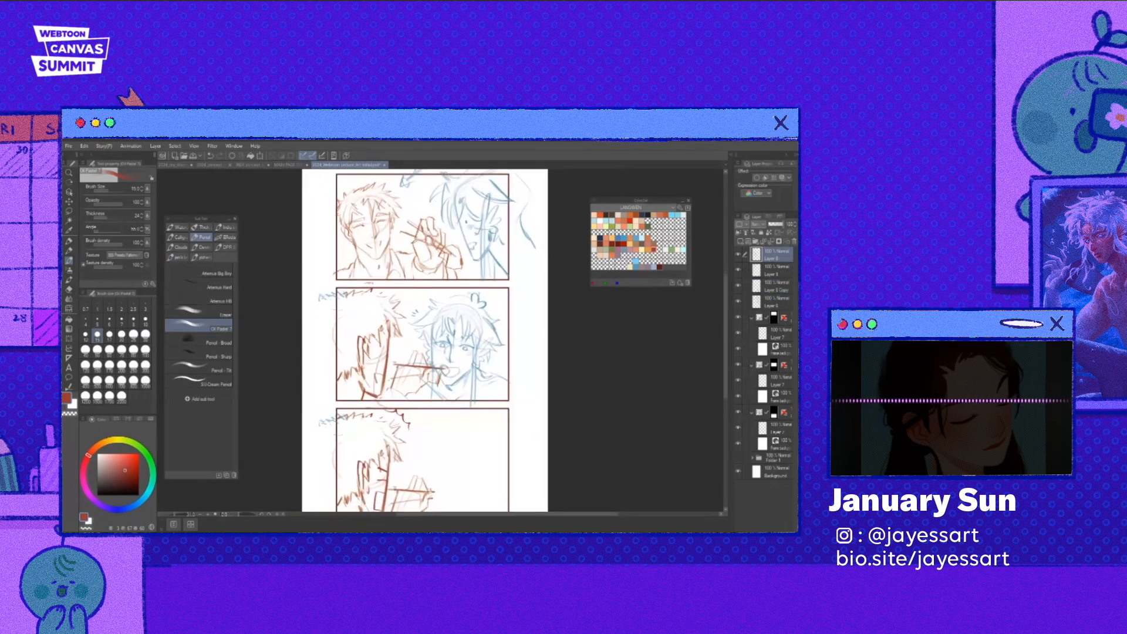
- Lasso the blue character in the second frame, copy and paste it, and move the copy down into the third frame
key("m")
mouse_move(411, 314)
left_mouse_down()
mouse_move(531, 352)
mouse_move(516, 401)
mouse_move(469, 424)
left_mouse_up()
scroll(486, 361, "up", 4)
scroll(493, 364, "down", 4)
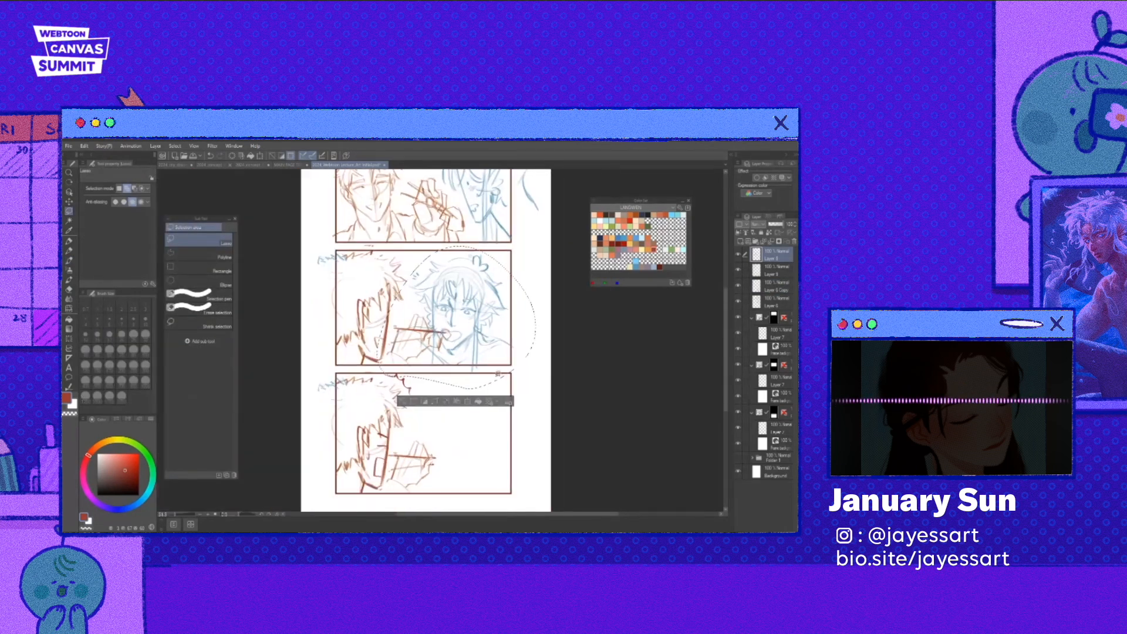
key("ctrl+c")
key("ctrl+v")
key("ctrl+t")
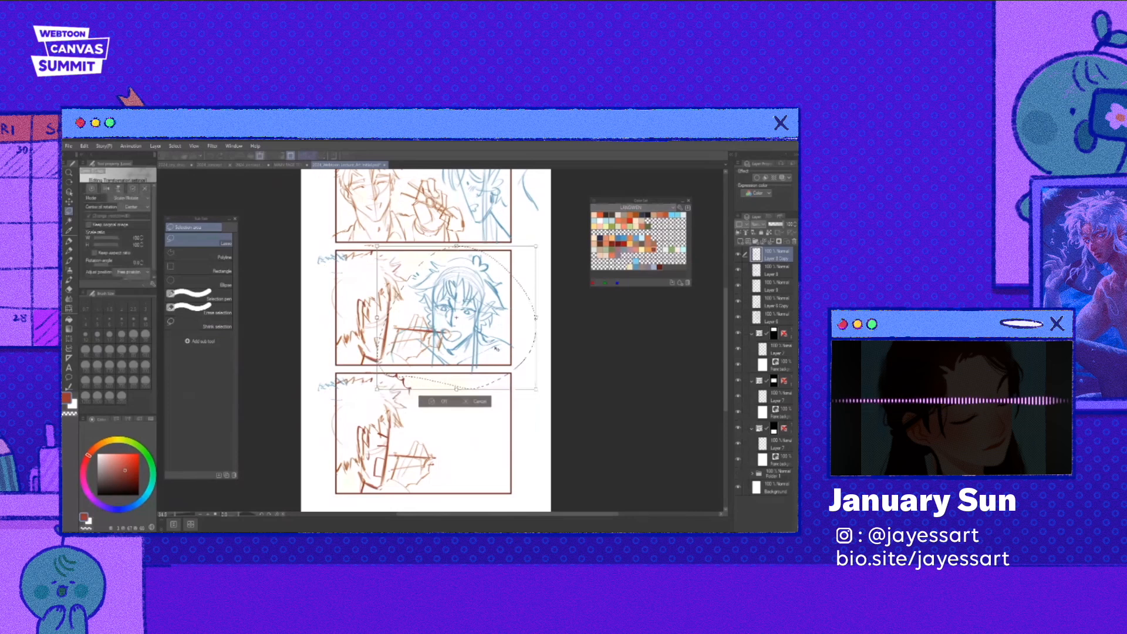
left_click_drag(494, 348, 493, 470)
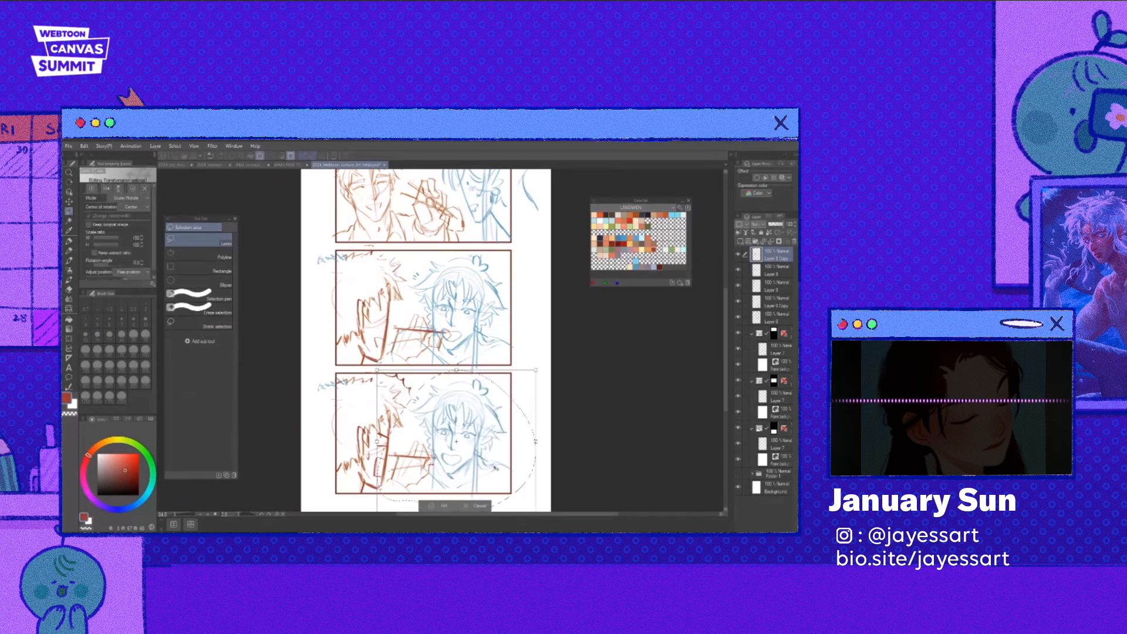
key("Return")
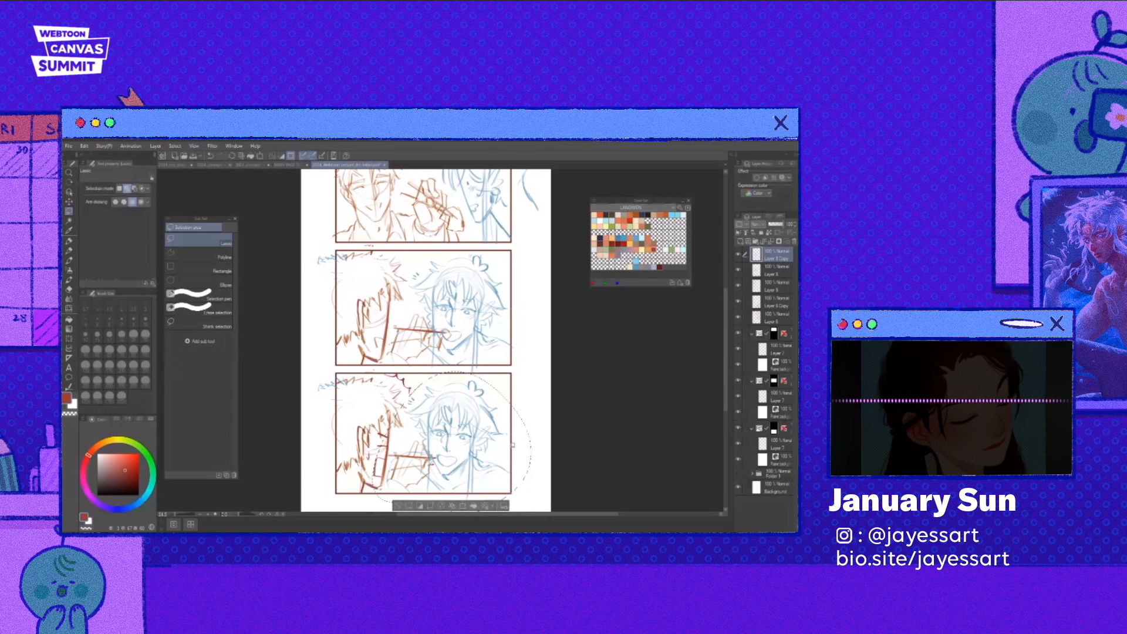
- Lasso and delete the eyes, nose and mouth of the copied blue character in the third frame
mouse_move(418, 386)
left_mouse_down()
mouse_move(399, 408)
mouse_move(417, 388)
left_mouse_up()
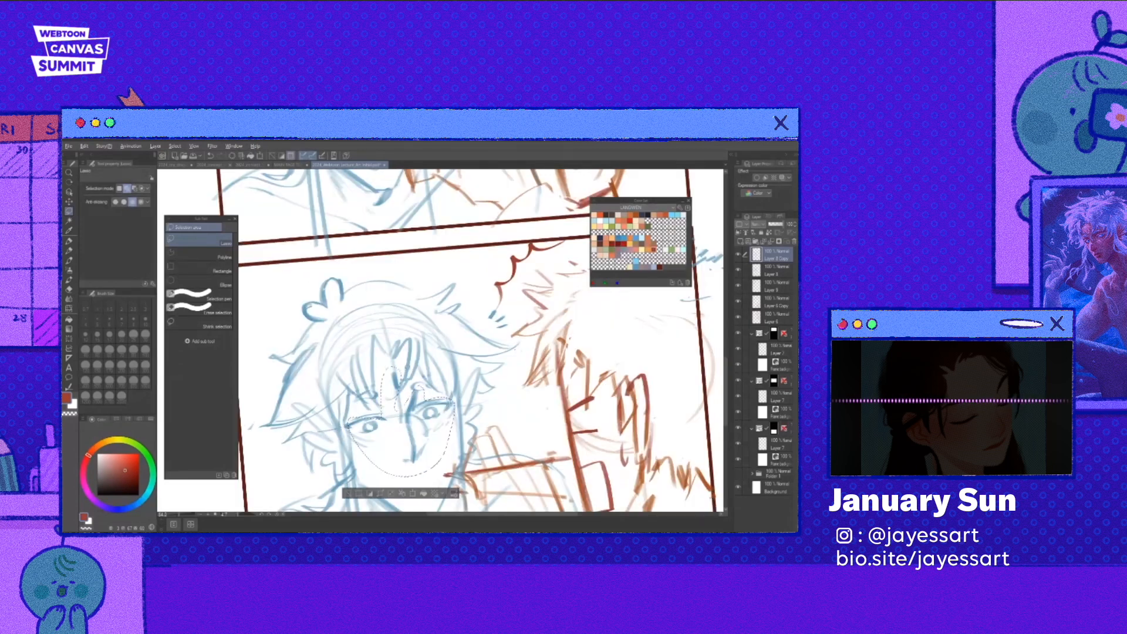
key("Delete")
key("ctrl+d")
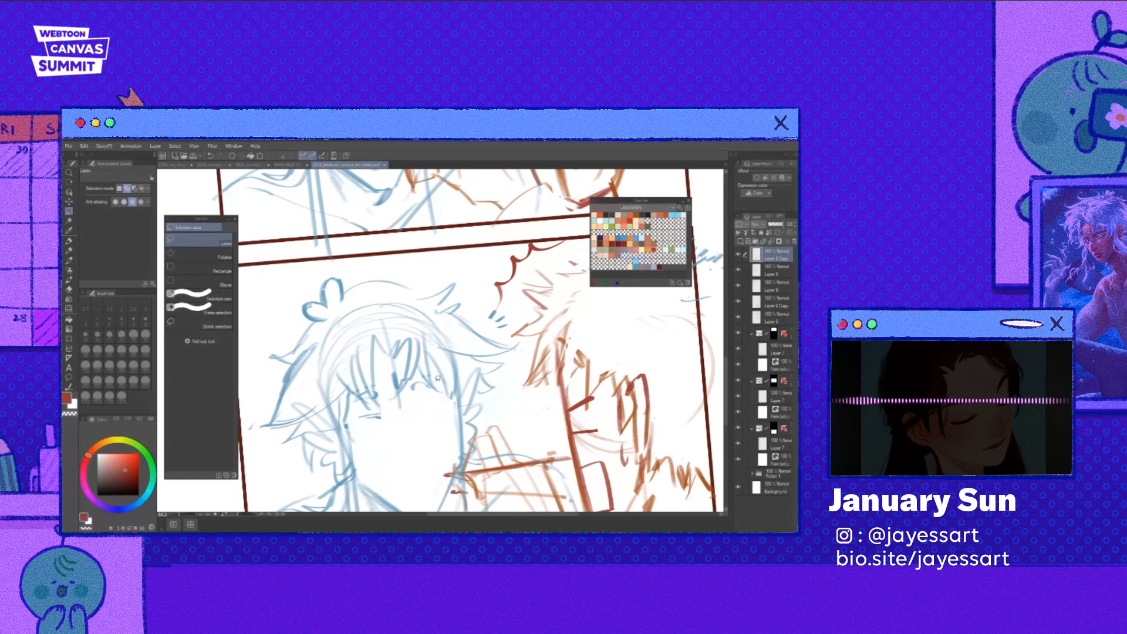
- Redraw the blue character's jaw and chin outline in the third frame and erase stray lines around it
key("p")
scroll(422, 411, "down", 5)
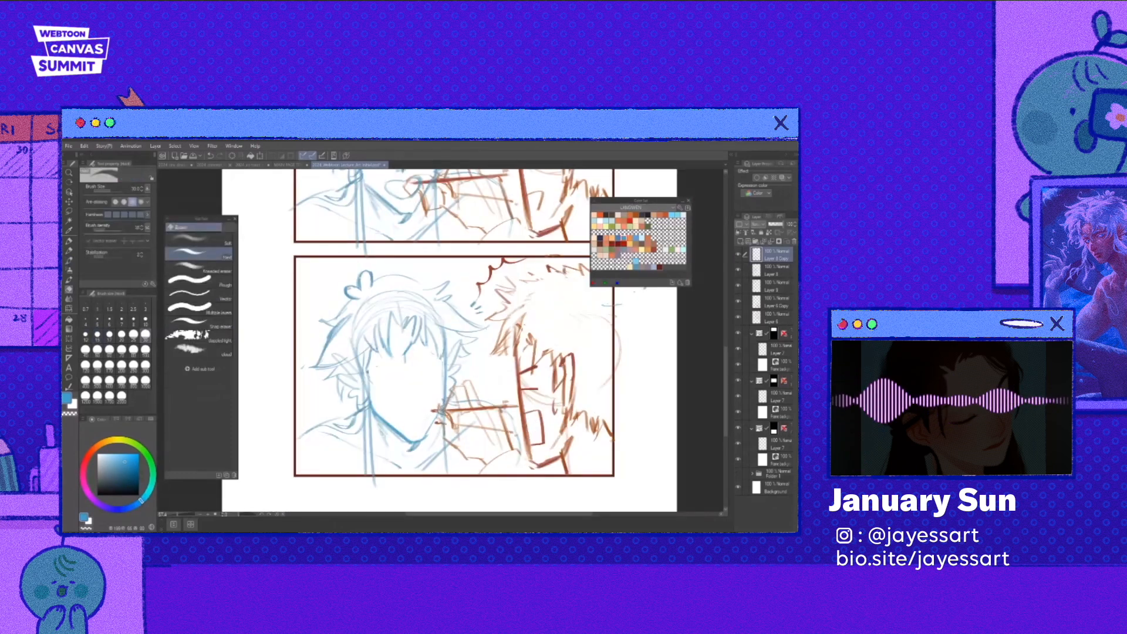
key("e")
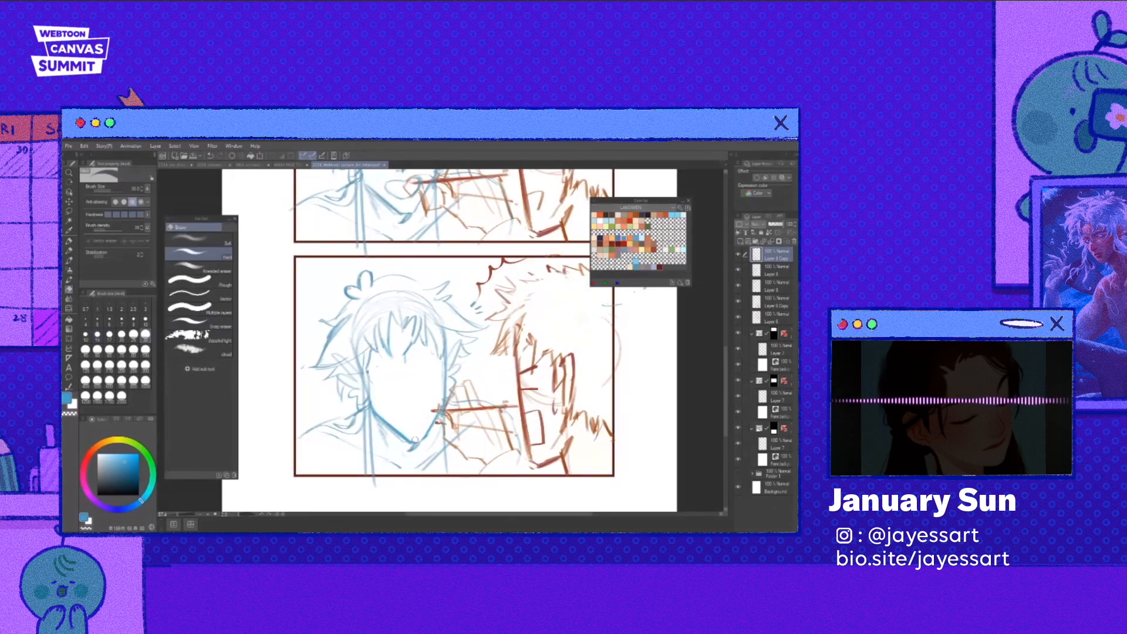
left_click_drag(426, 418, 423, 432)
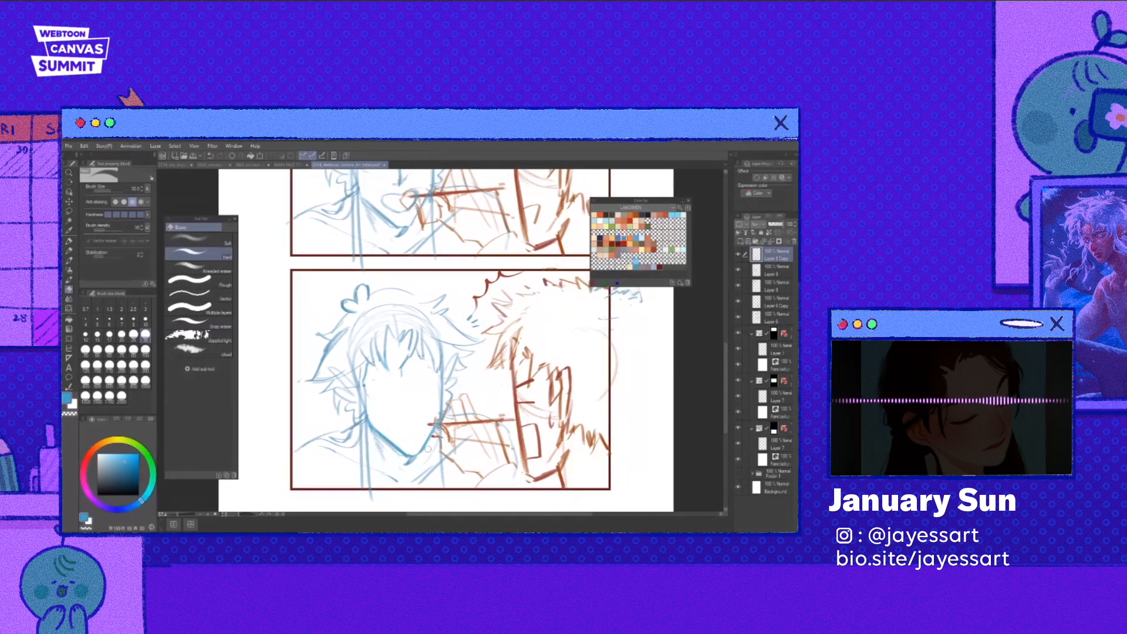
key("p")
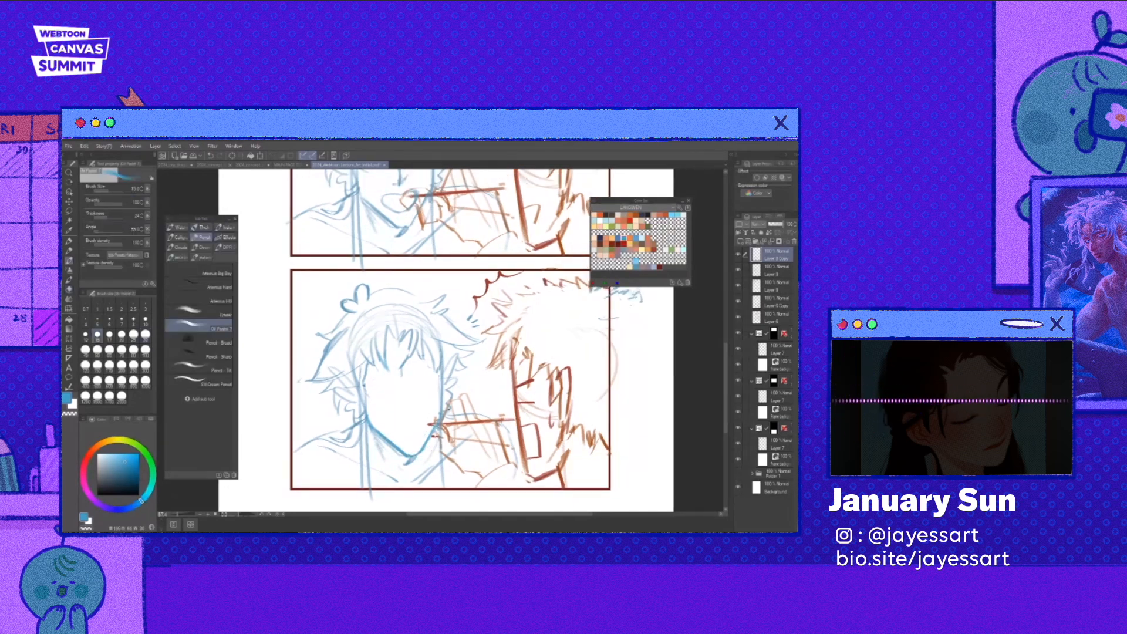
scroll(448, 406, "down", 5)
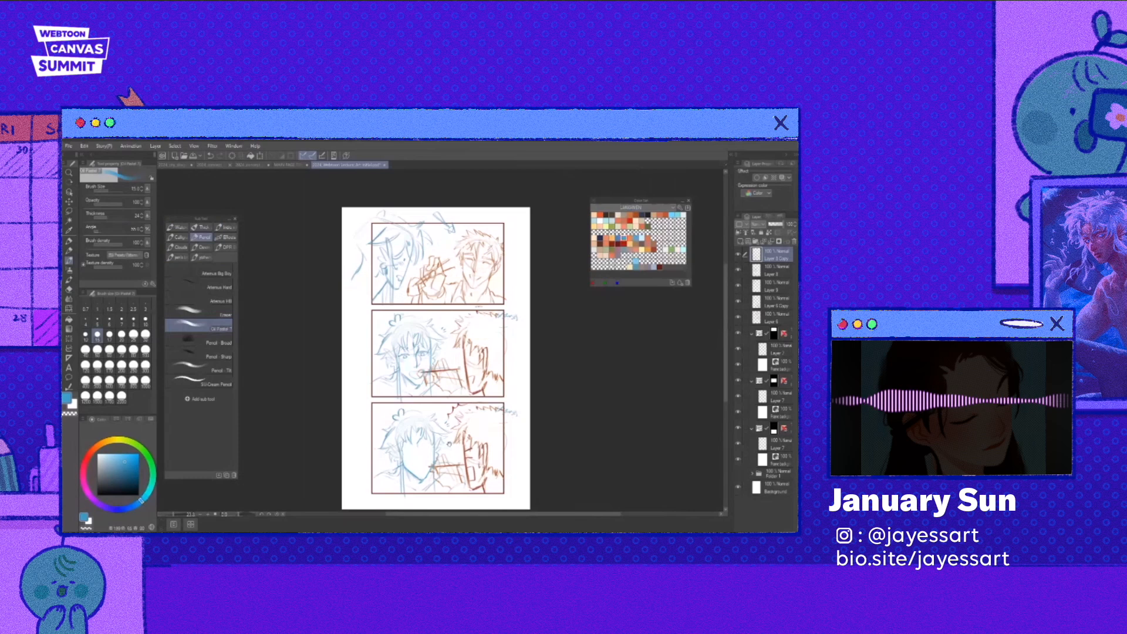
left_click_drag(433, 473, 435, 447)
scroll(435, 446, "up", 4)
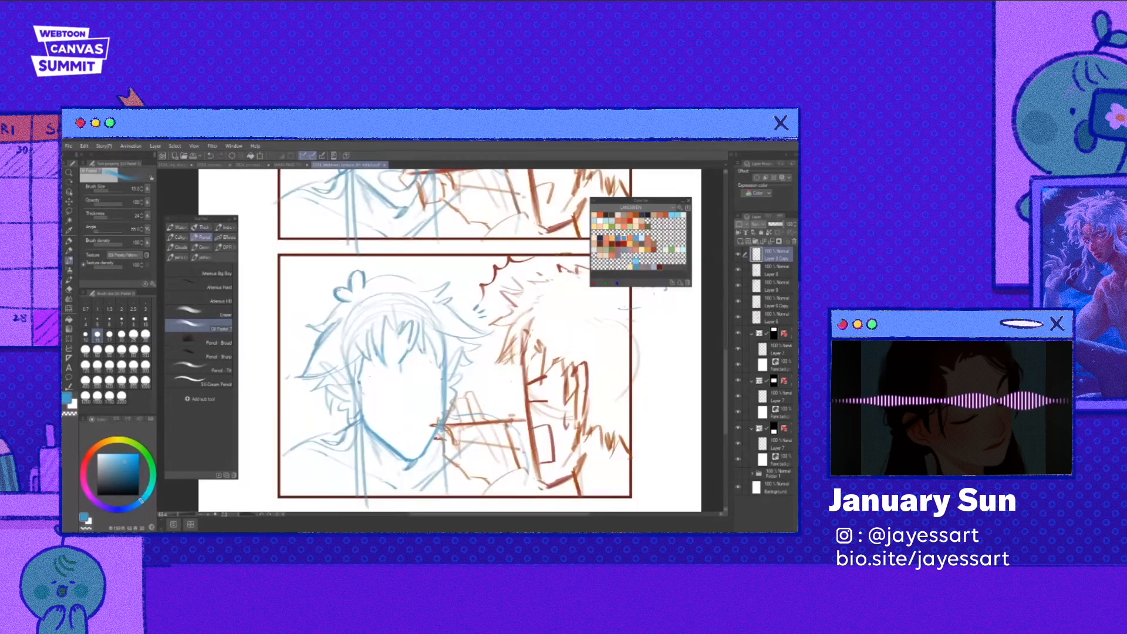
mouse_move(444, 367)
left_mouse_down()
mouse_move(433, 390)
mouse_move(440, 467)
mouse_move(472, 482)
left_mouse_up()
key("r")
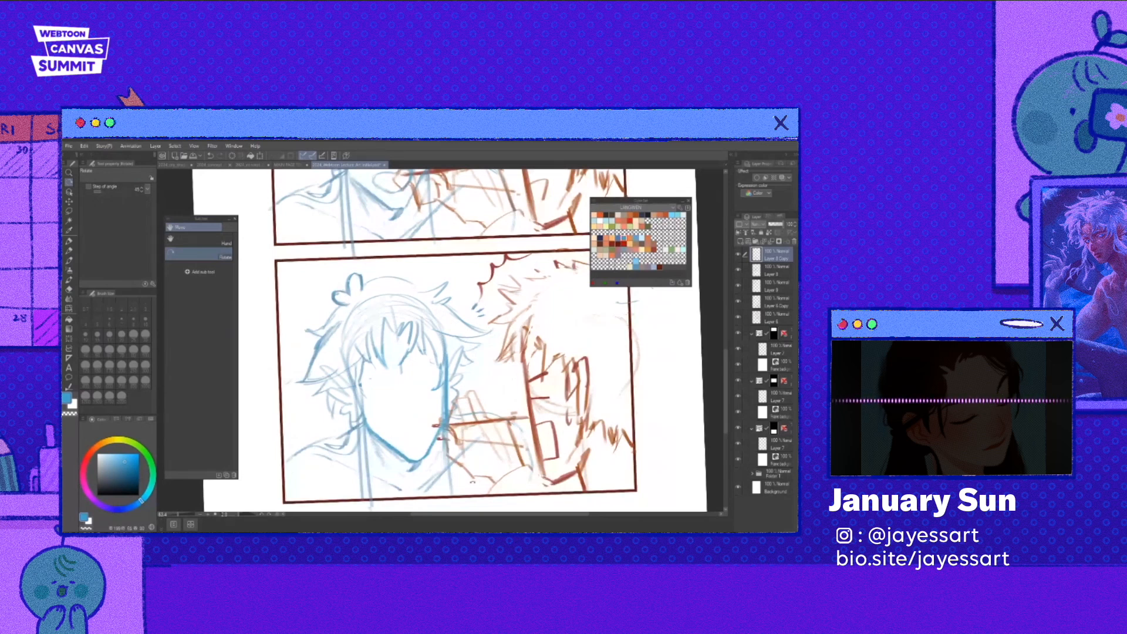
- Try narrow squinting eyes on the blue character in the third frame, adjusting one with a lasso and transform
scroll(353, 393, "up", 2)
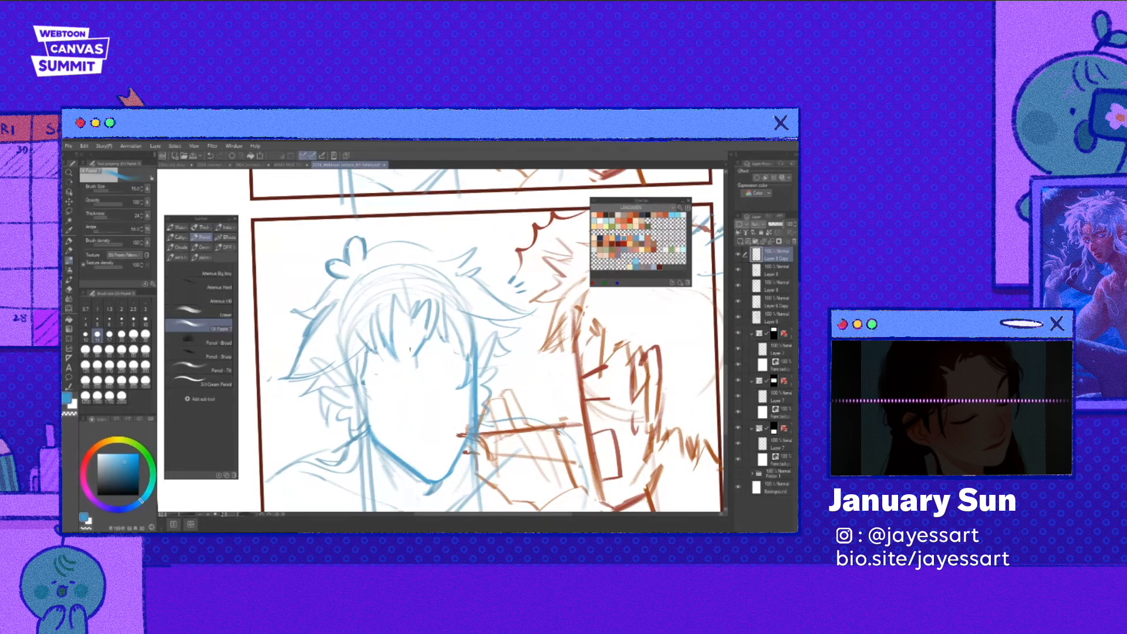
left_click_drag(410, 341, 414, 359)
left_click_drag(370, 387, 392, 394)
left_click_drag(443, 381, 456, 372)
key("m")
key("ctrl+t")
left_click_drag(370, 383, 397, 393)
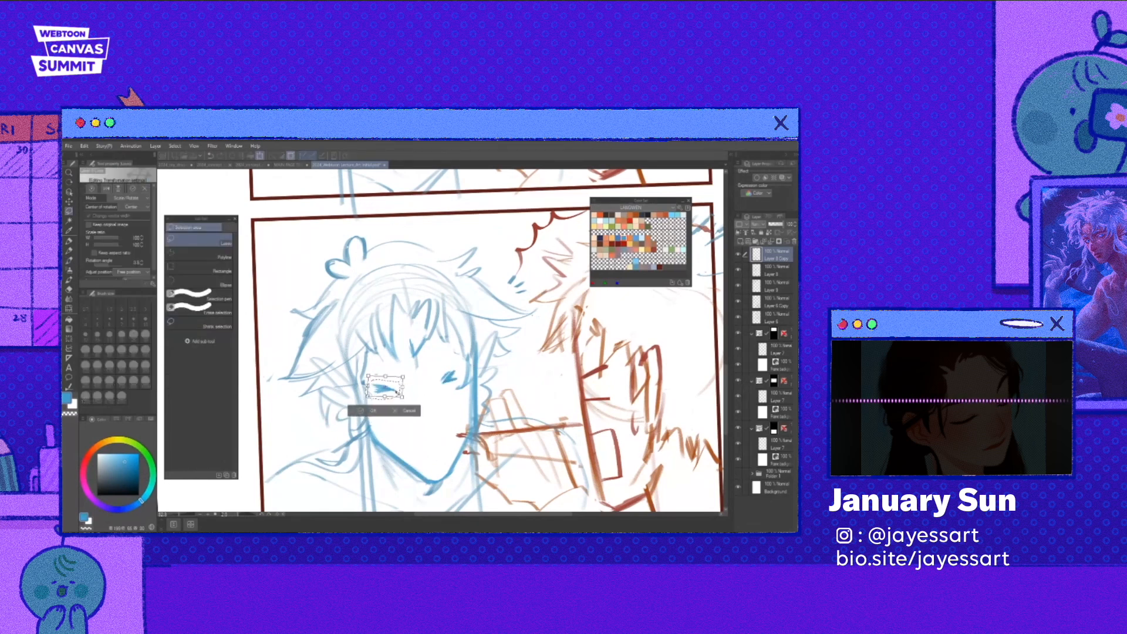
- Try curved closed-eye lines on the blue character in the third frame, redrawing the eye nearer the orange character
key("o")
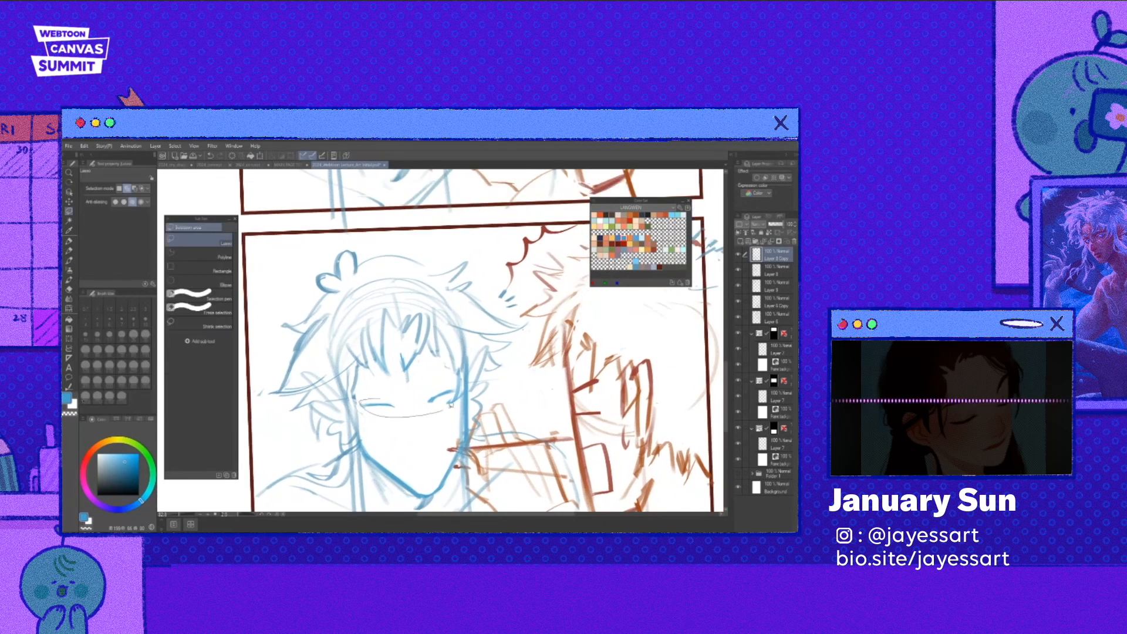
left_click_drag(451, 404, 360, 399)
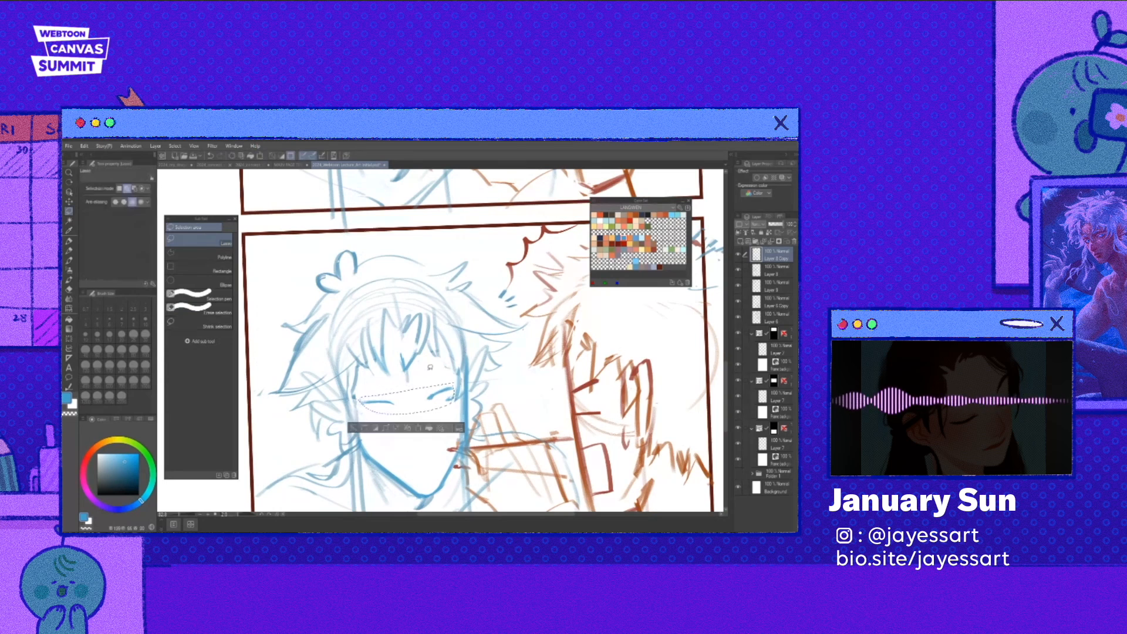
key("ctrl+d")
key("p")
key("m")
key("p")
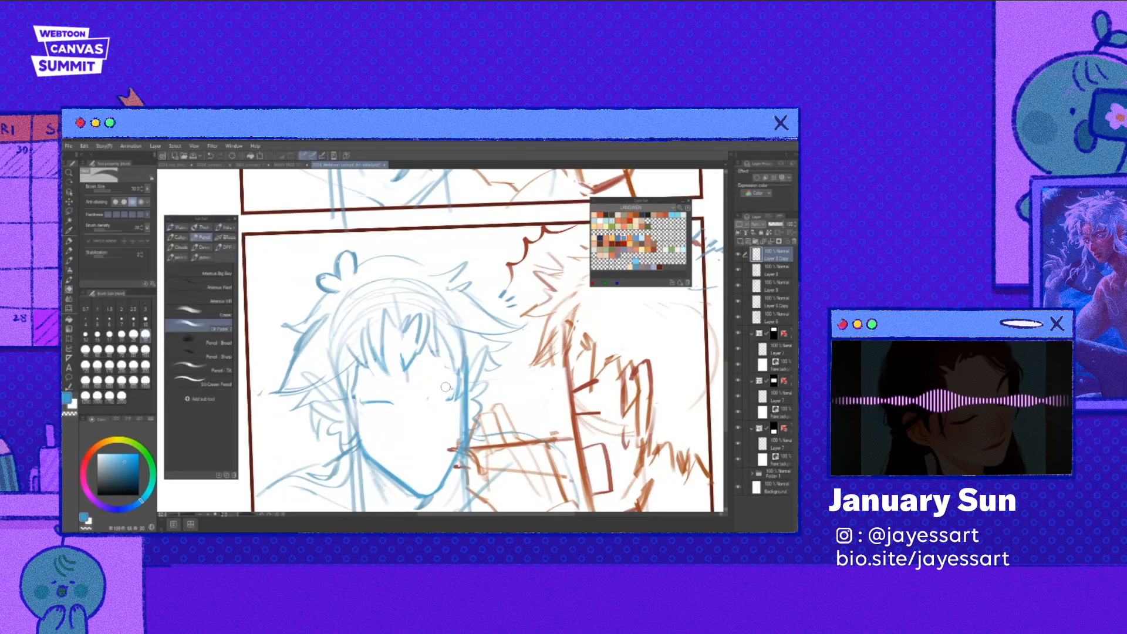
left_click_drag(427, 397, 453, 388)
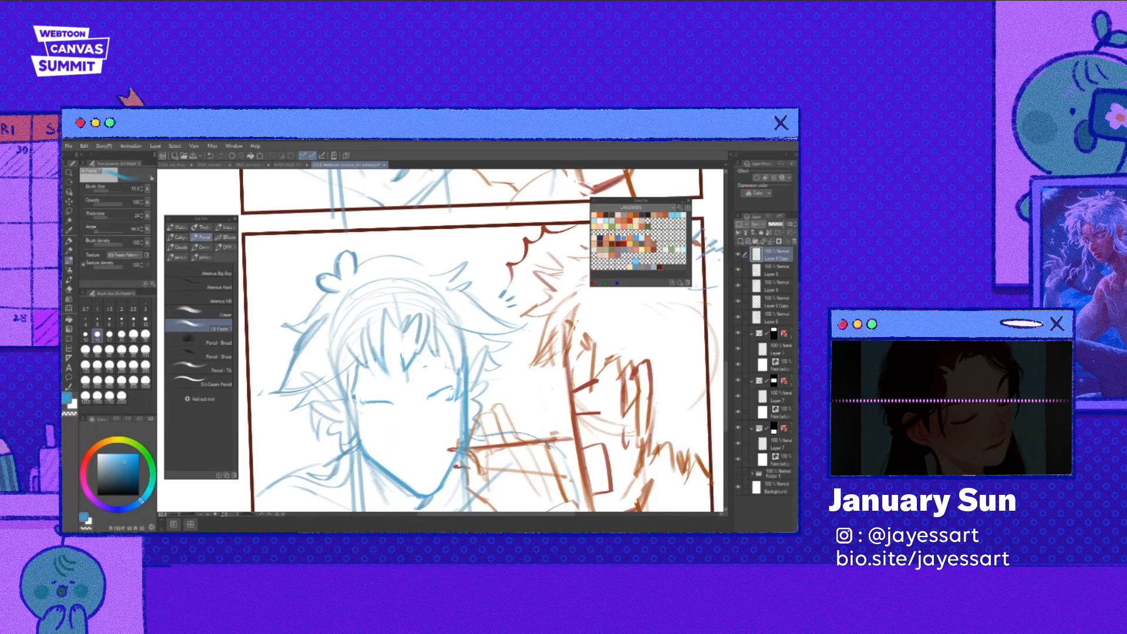
- Lasso and delete the closed-eye lines from the blue character's face in the third frame
scroll(452, 466, "down", 3)
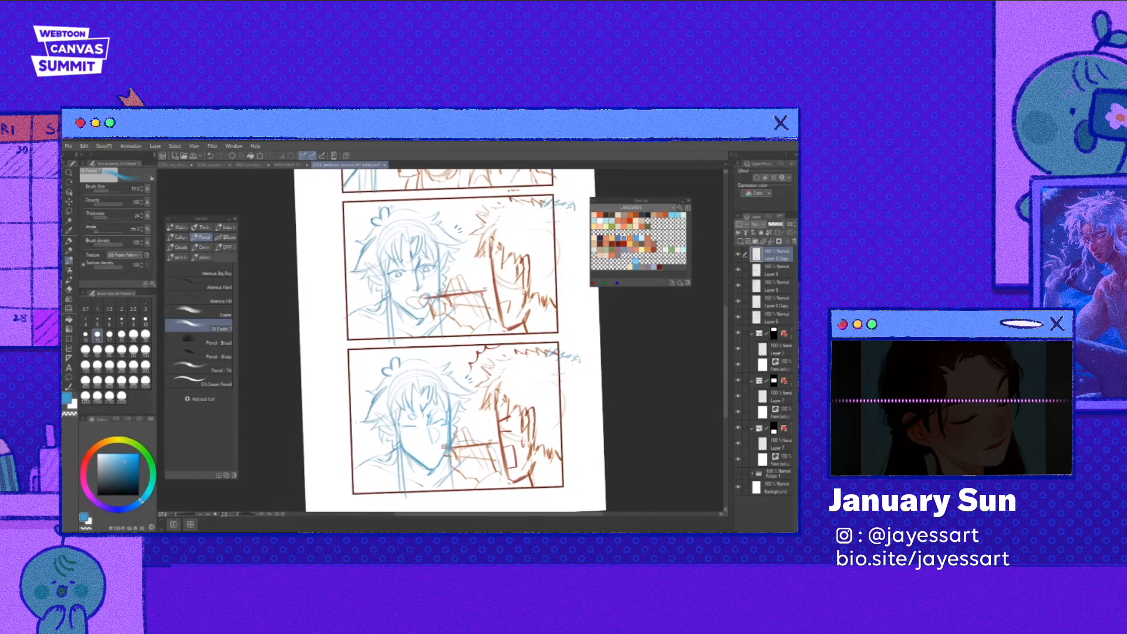
scroll(445, 446, "down", 1)
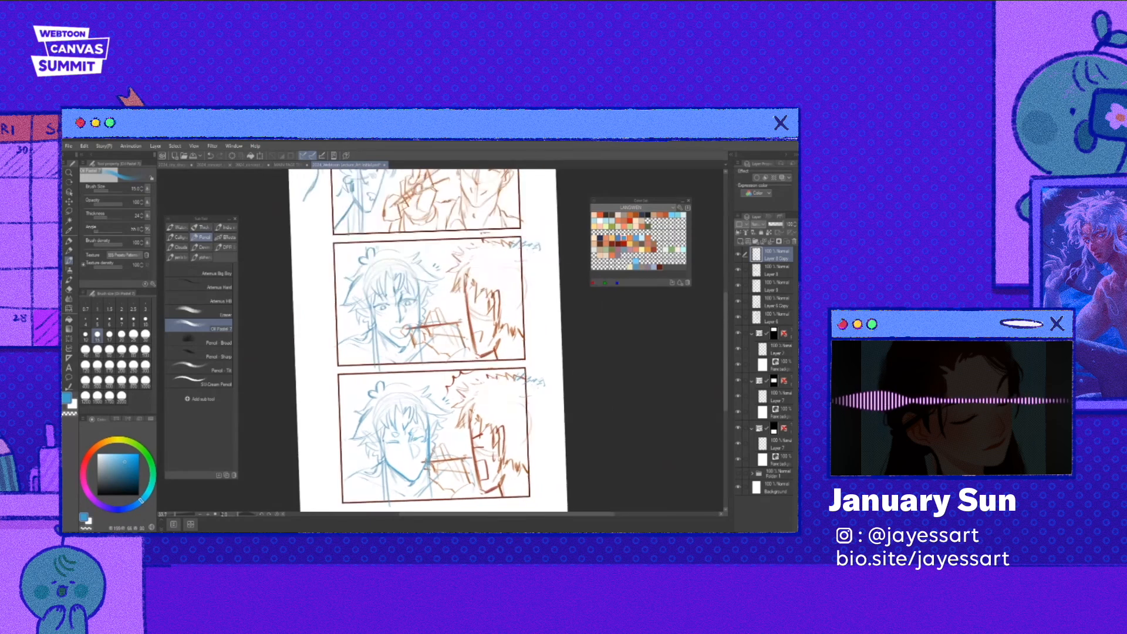
scroll(409, 461, "up", 2)
key("m")
mouse_move(427, 400)
left_mouse_down()
mouse_move(381, 424)
mouse_move(426, 401)
left_mouse_up()
key("Delete")
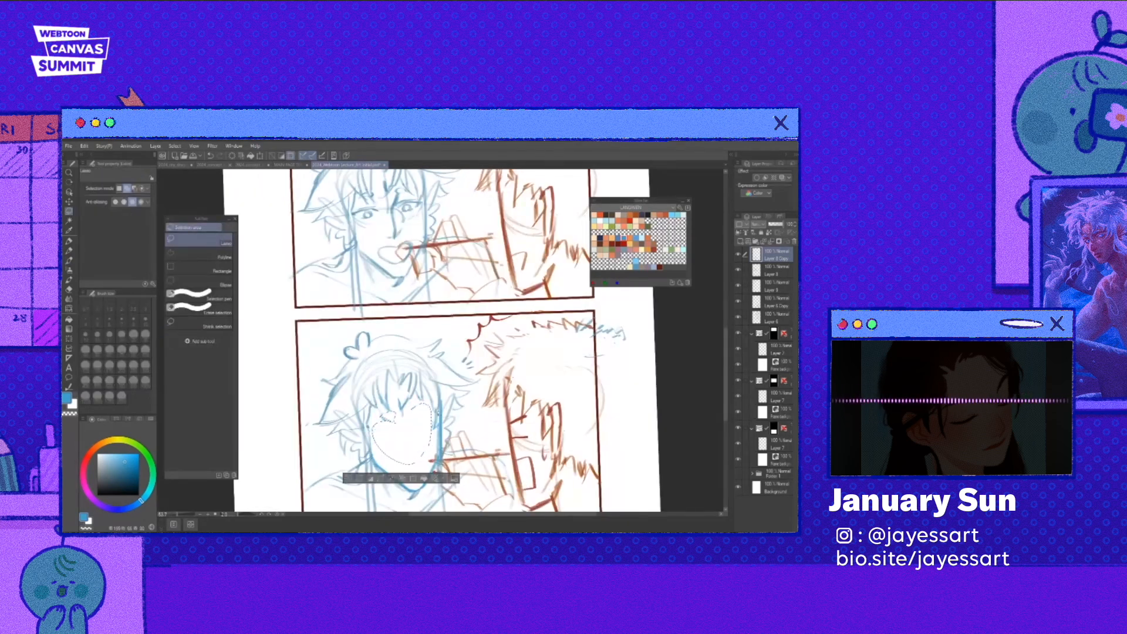
key("ctrl+d")
- Sketch small squeezed-shut eyes on the blue character in the third frame and adjust the one nearer the orange character with a transform
key("e")
scroll(405, 428, "up", 2)
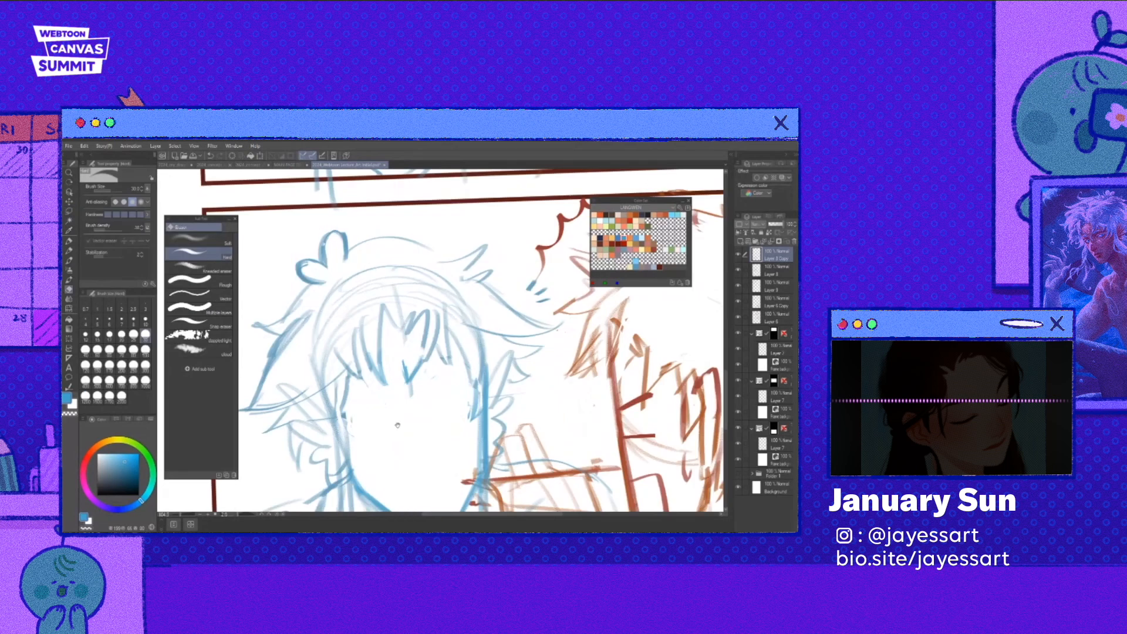
key("p")
scroll(397, 424, "down", 2)
left_click_drag(359, 381, 456, 386)
scroll(440, 352, "down", 3)
key("m")
key("ctrl+t")
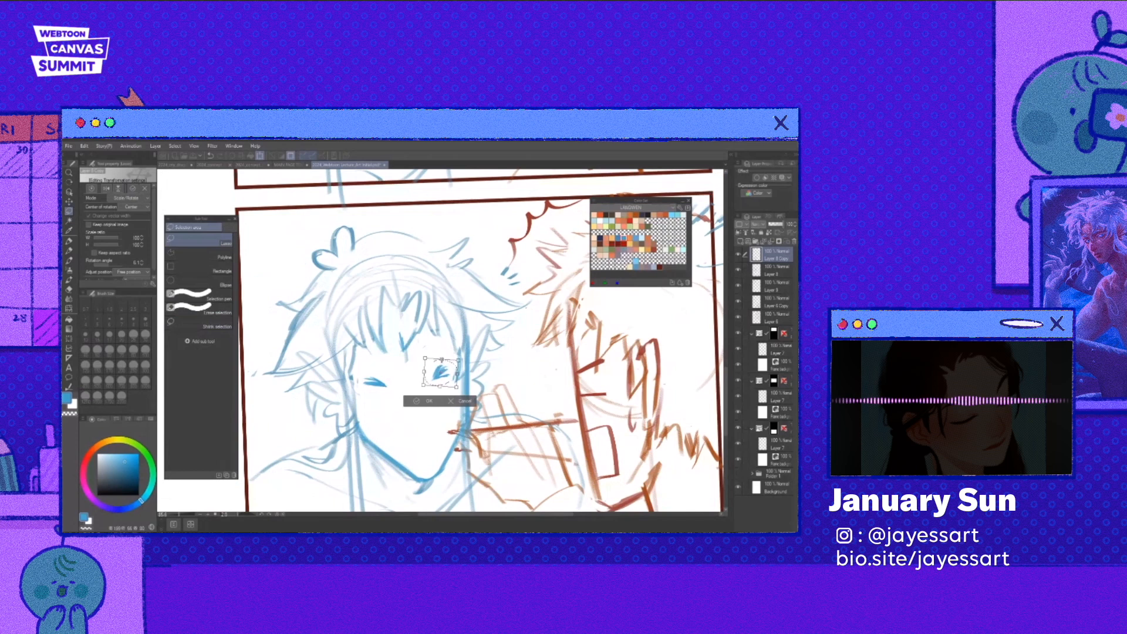
key("Return")
- Draw a wide open mouth with zigzag teeth on the blue character in the third frame, undoing the last stroke
key("p")
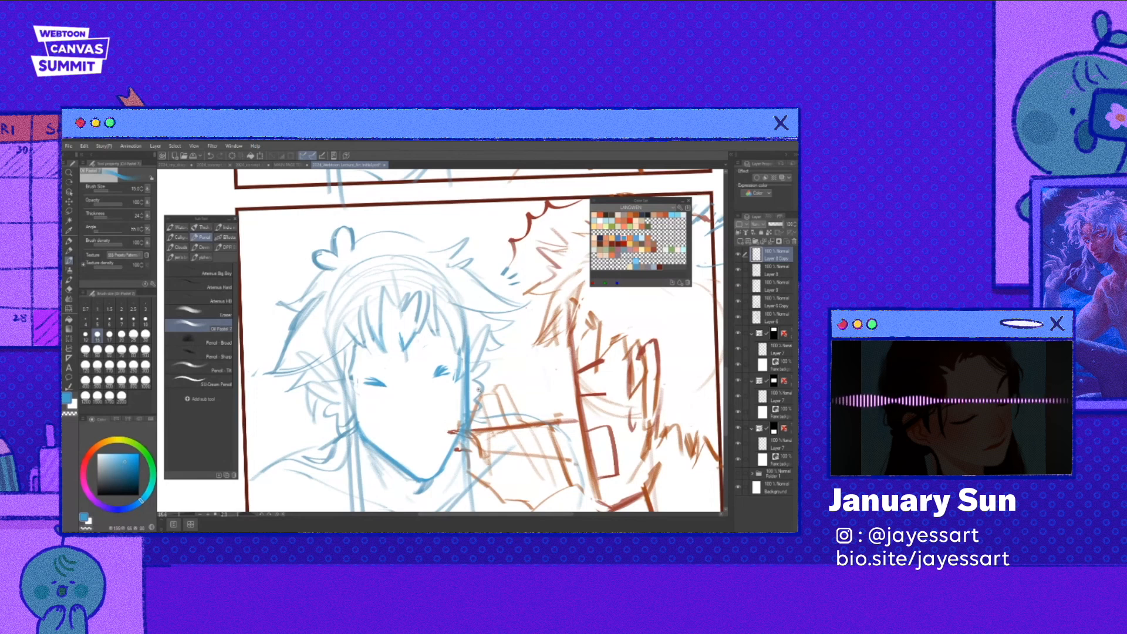
scroll(478, 389, "up", 2)
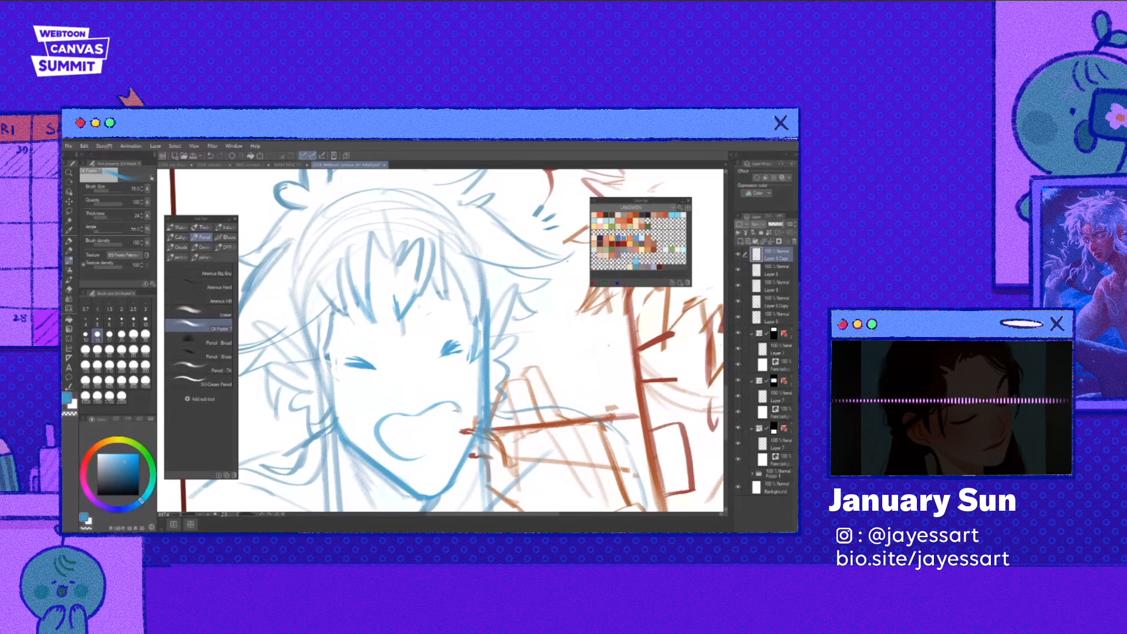
mouse_move(457, 410)
left_mouse_down()
mouse_move(401, 412)
mouse_move(397, 437)
left_mouse_up()
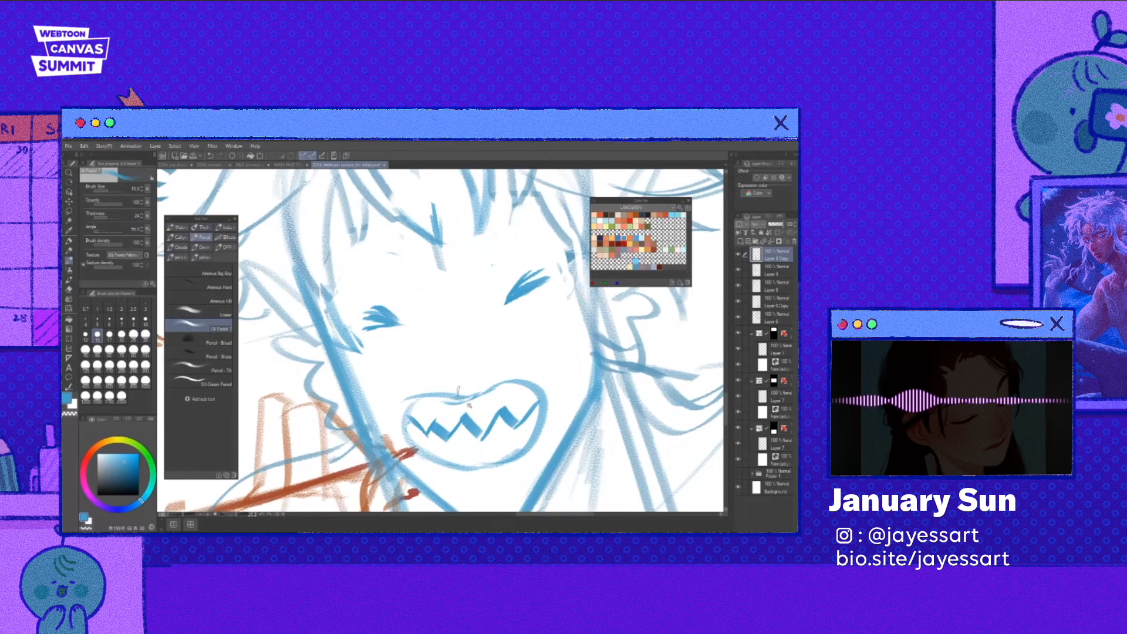
left_click_drag(501, 466, 466, 480)
scroll(468, 469, "up", 1)
mouse_move(401, 438)
left_mouse_down()
mouse_move(425, 432)
mouse_move(399, 457)
mouse_move(447, 427)
mouse_move(432, 432)
left_mouse_up()
key("ctrl+z")
- Refine the outline of the blue character's open mouth in the third frame, alternating drawing and erasing
key("e")
key("b")
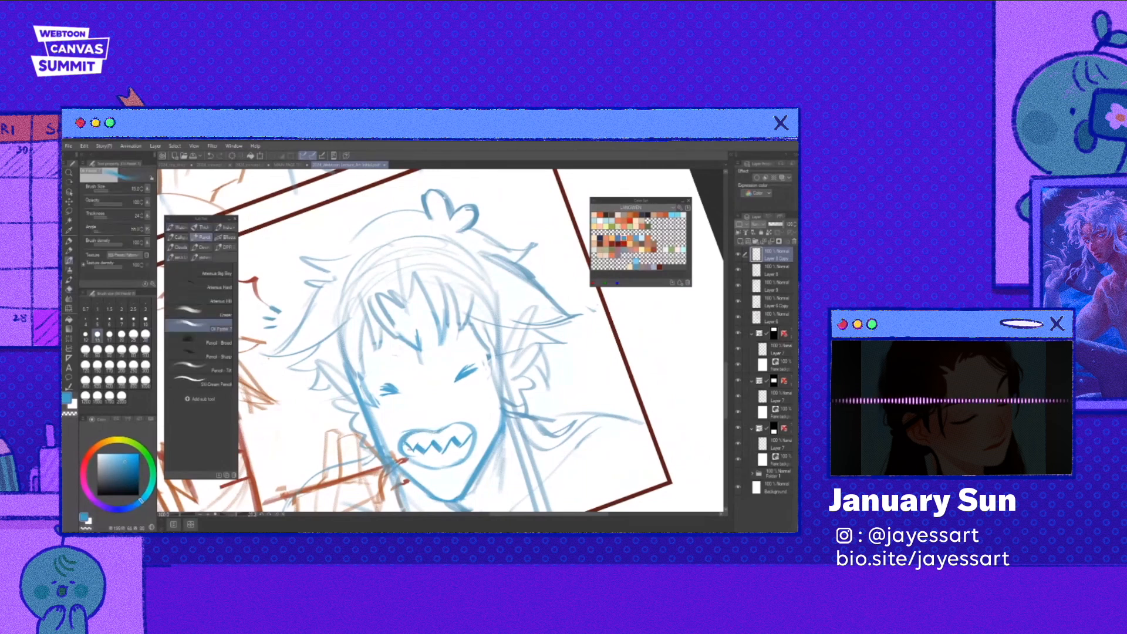
key("e")
key("b")
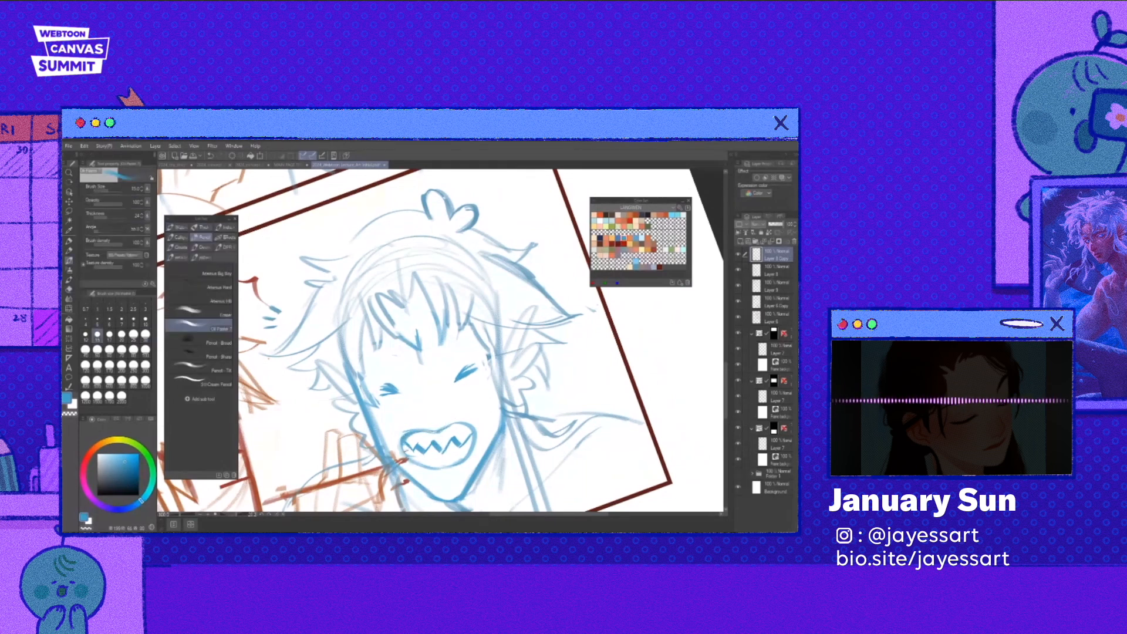
left_click_drag(402, 449, 453, 470)
key("e")
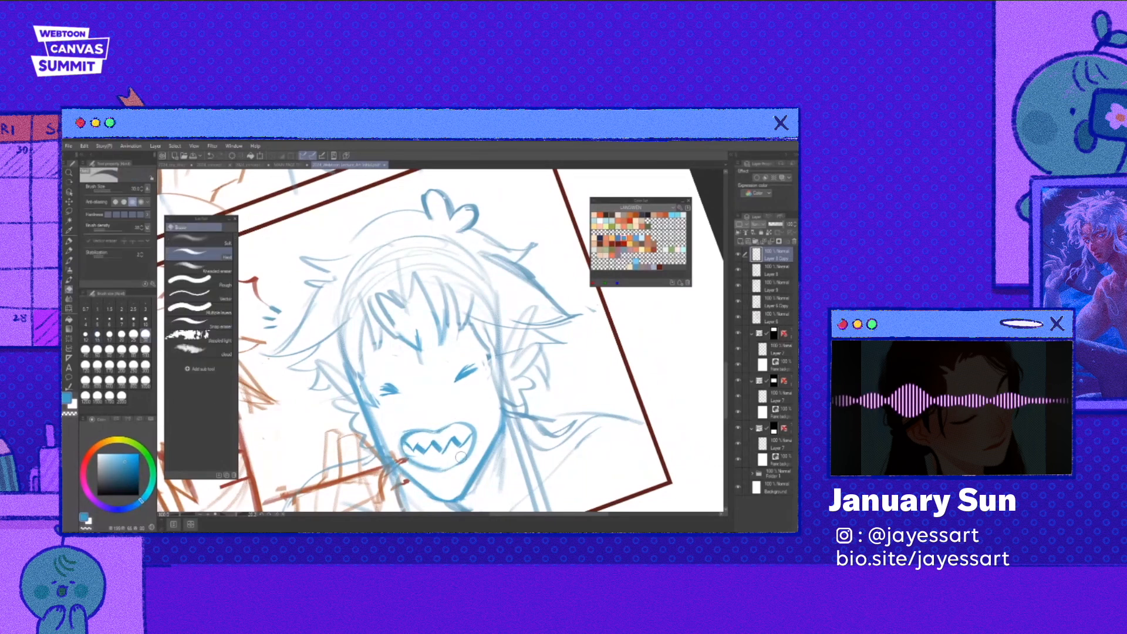
key("b")
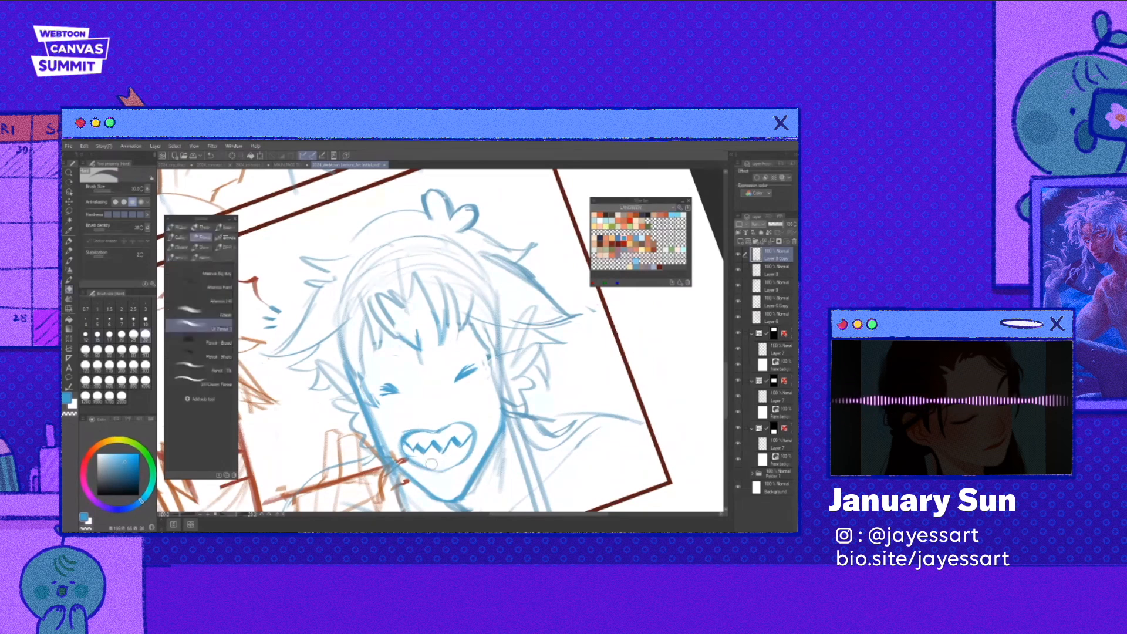
key("e")
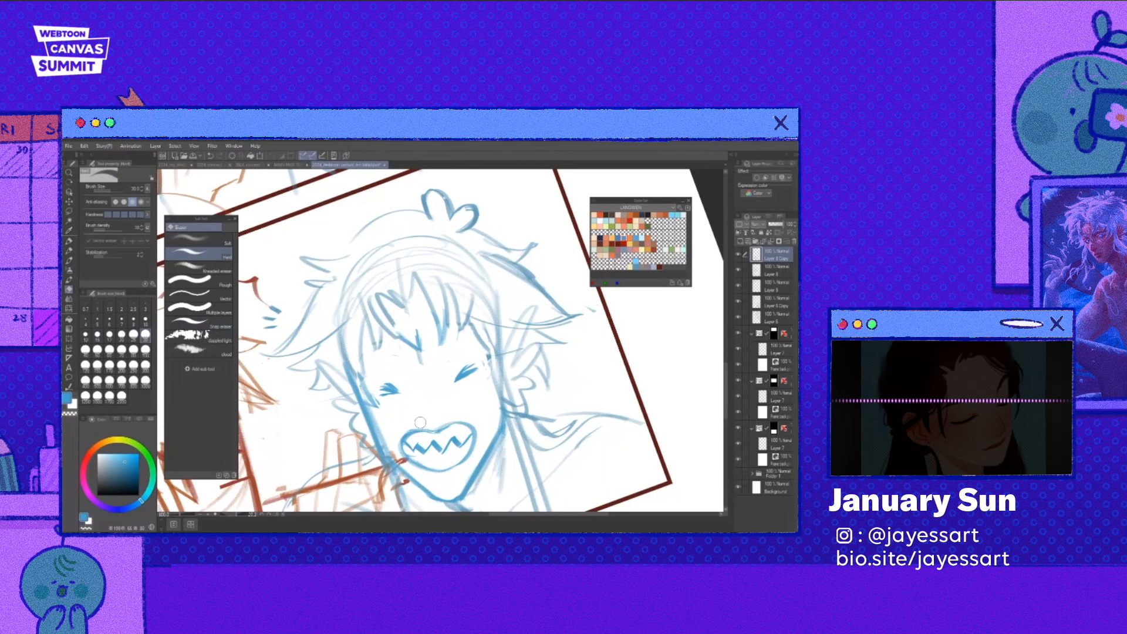
- Erase the zigzag line inside the blue character's mouth and redraw it as a row of smaller pointed teeth
key("ctrl+0")
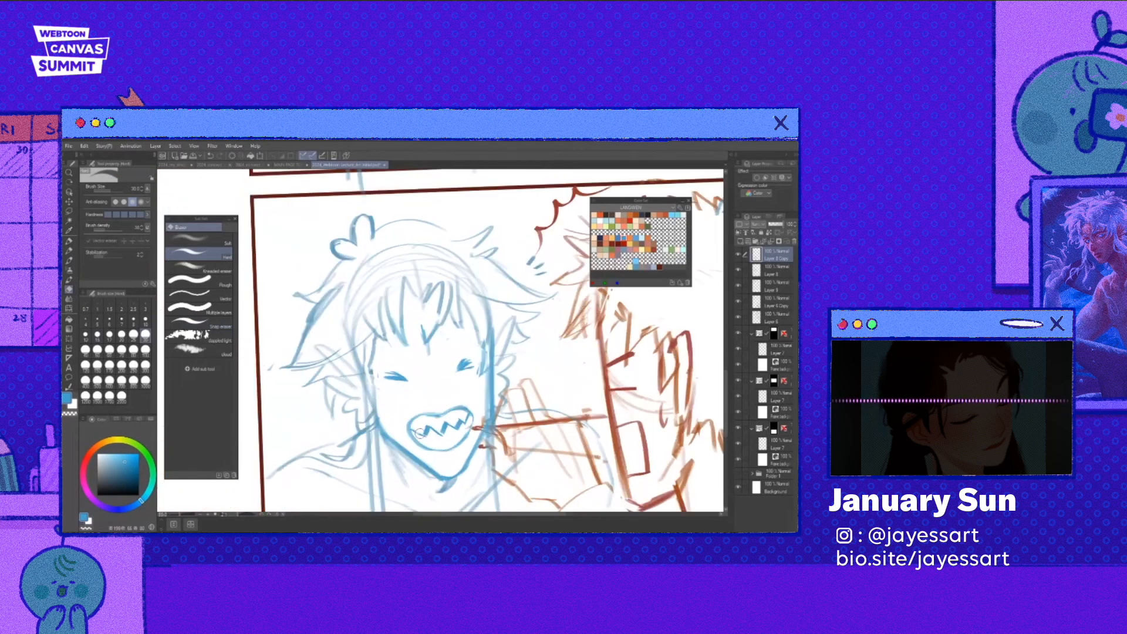
left_click_drag(412, 441, 466, 417)
key("b")
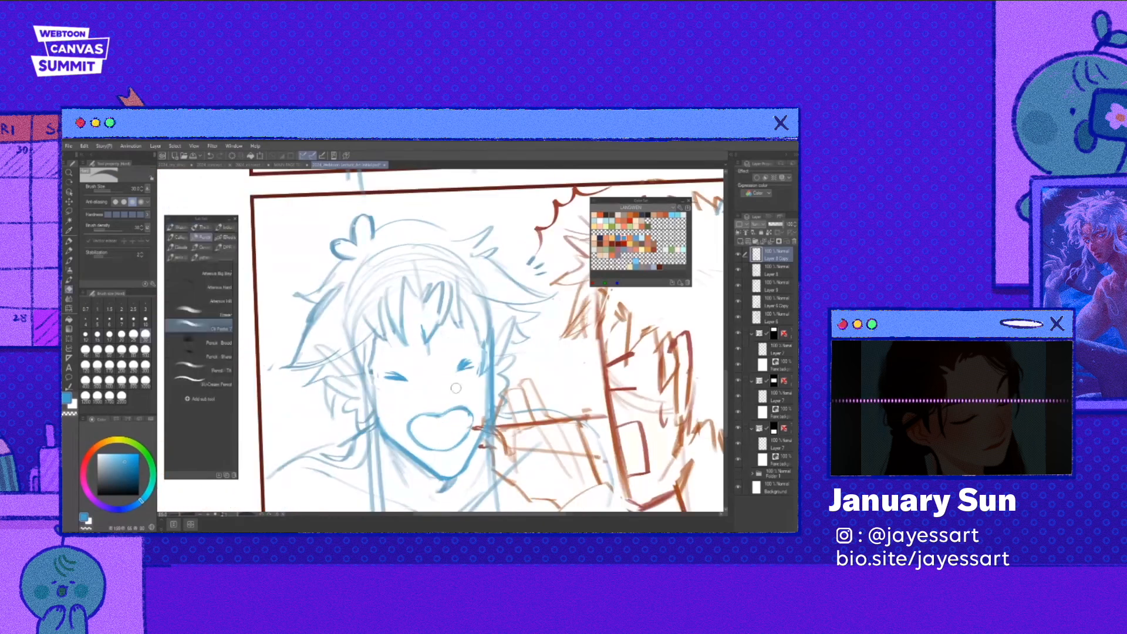
key("b")
left_click_drag(411, 430, 468, 427)
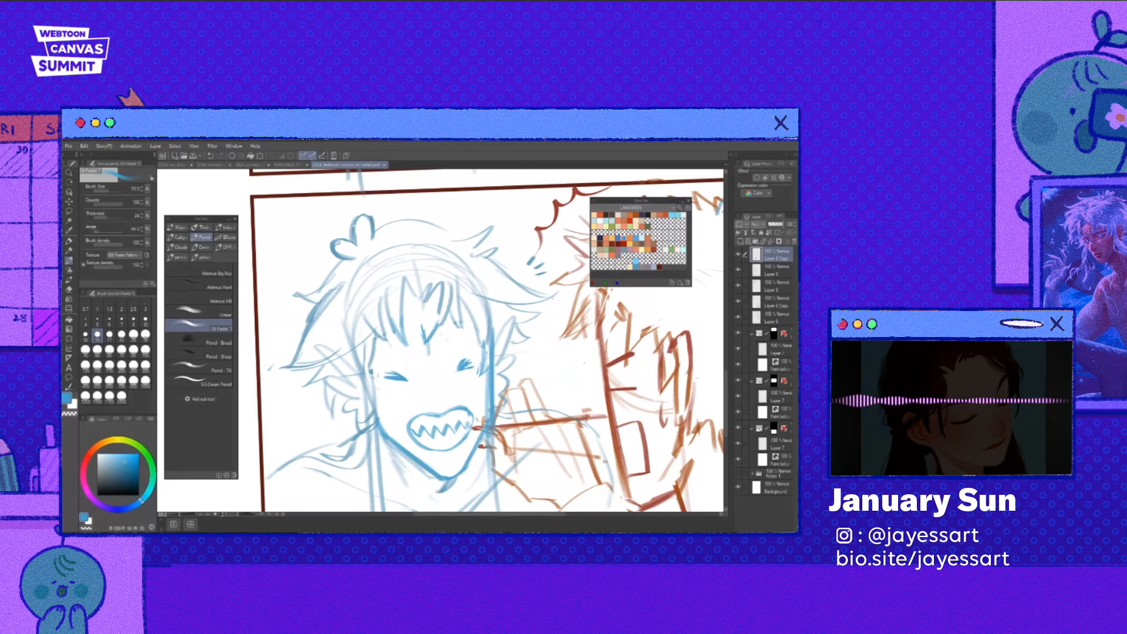
- Select the dark red stick between the hand and the blue character's mouth in the third frame, remove it and clear the selection
scroll(441, 375, "down", 2)
left_click(776, 302)
key("e")
key("b")
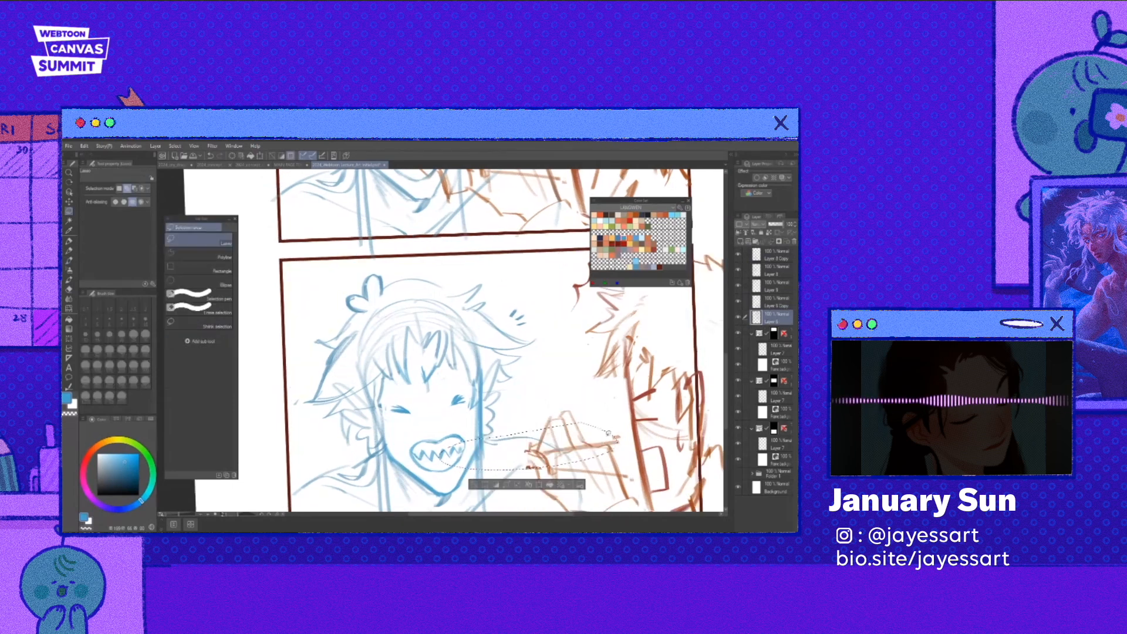
key("ctrl+d")
mouse_move(588, 439)
left_mouse_down()
mouse_move(490, 440)
mouse_move(552, 440)
left_mouse_up()
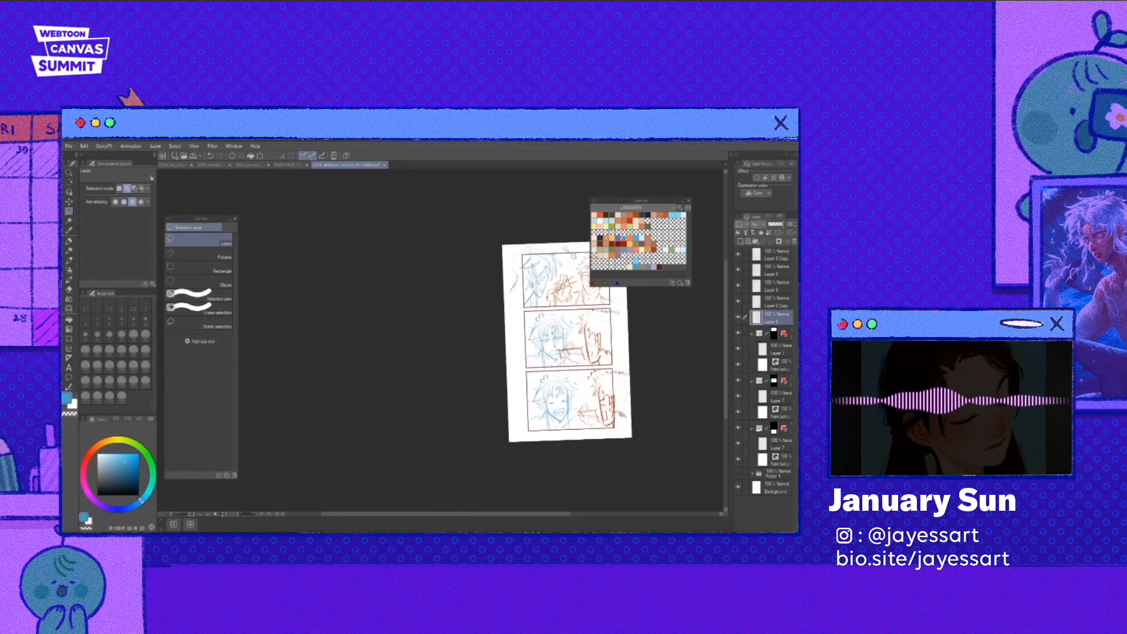
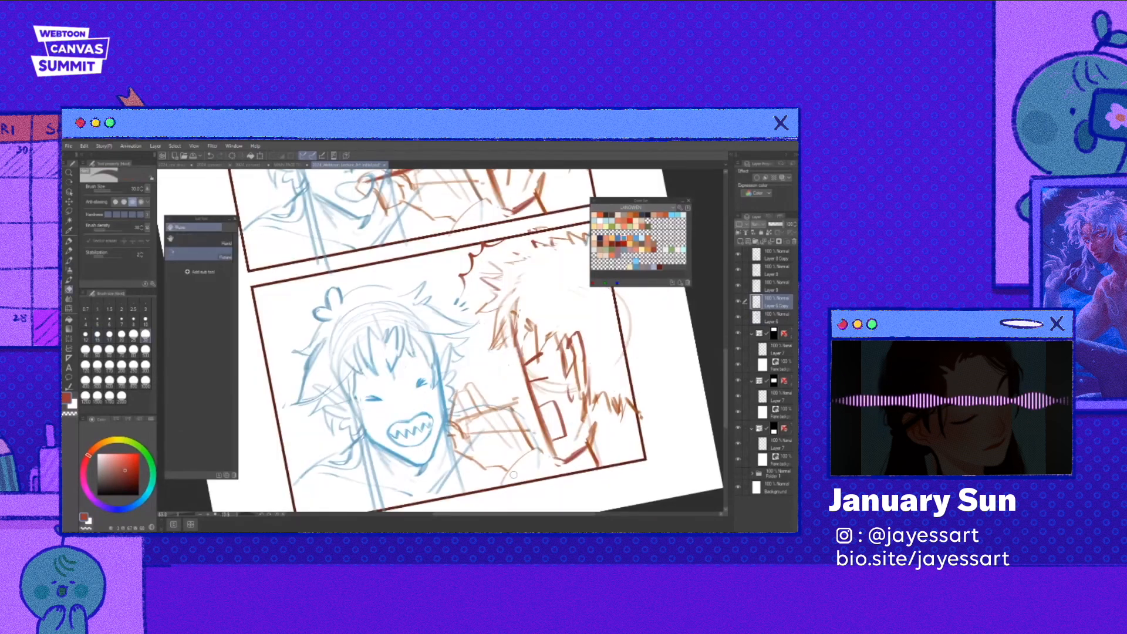
- Undo the last stroke and draw a short dark red stub of the stick at the corner of the blue character's mouth
key("r")
left_click_drag(513, 474, 513, 463)
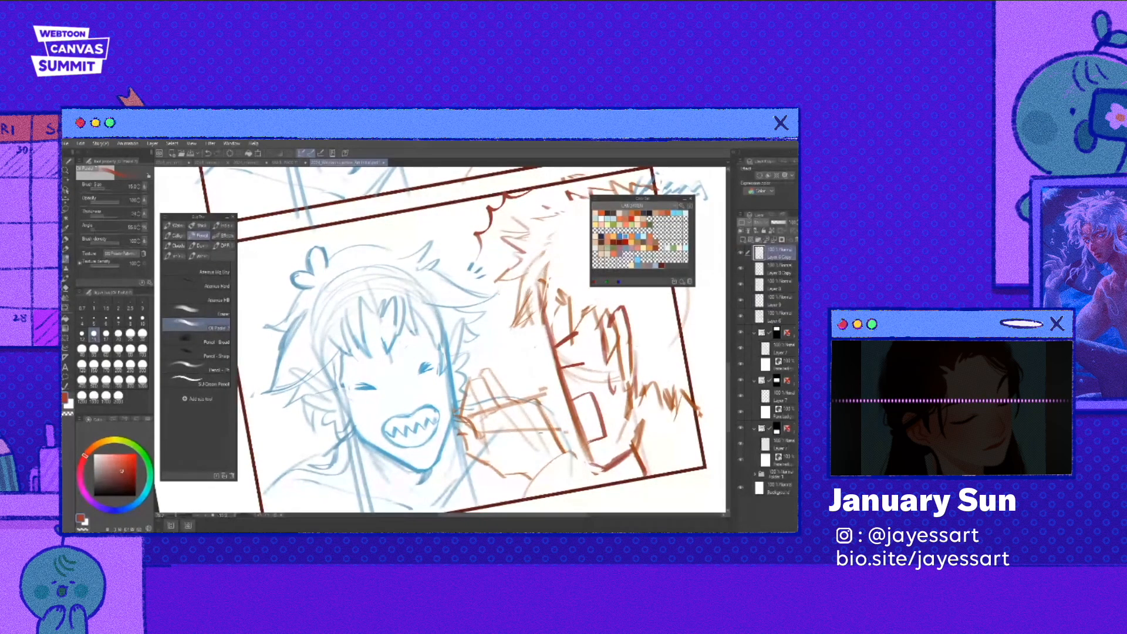
key("ctrl+z")
left_click_drag(445, 419, 455, 420)
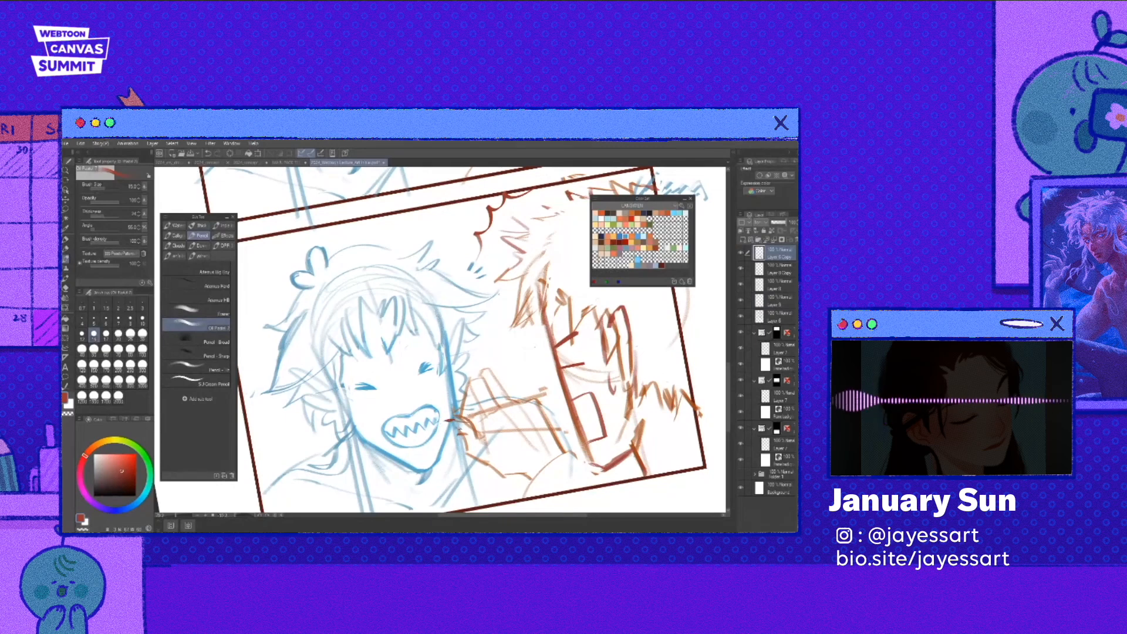
key("r")
left_click_drag(489, 473, 470, 477)
scroll(470, 476, "down", 3)
scroll(468, 464, "up", 2)
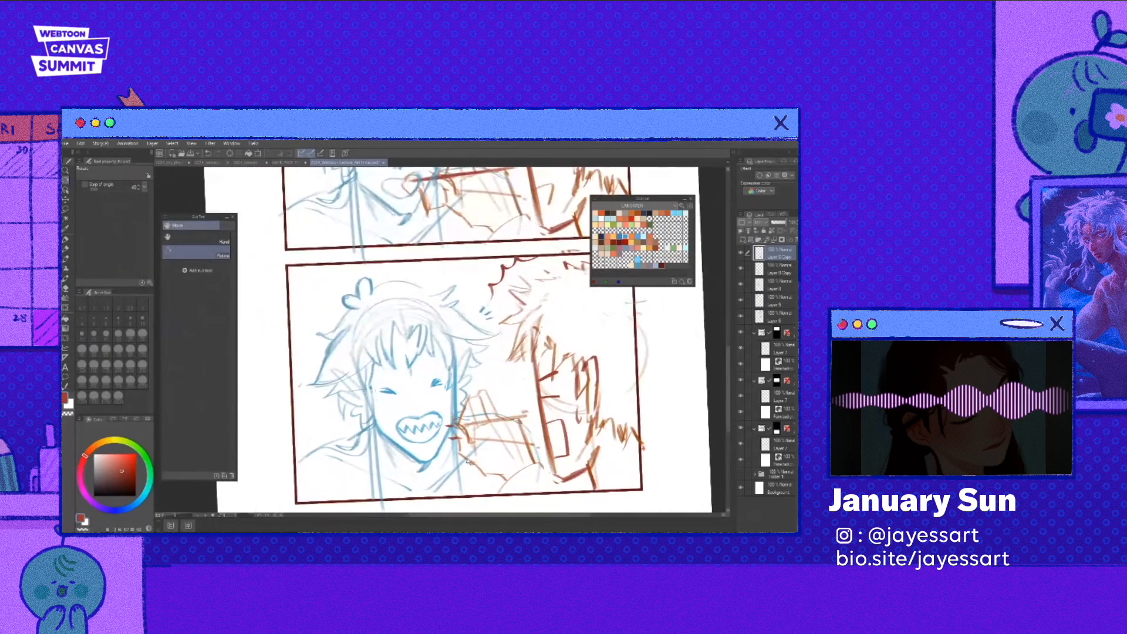
- Add small dark red marks on both sides of the blue character's toothy mouth in the third frame
scroll(468, 462, "up", 2)
scroll(472, 462, "up", 1)
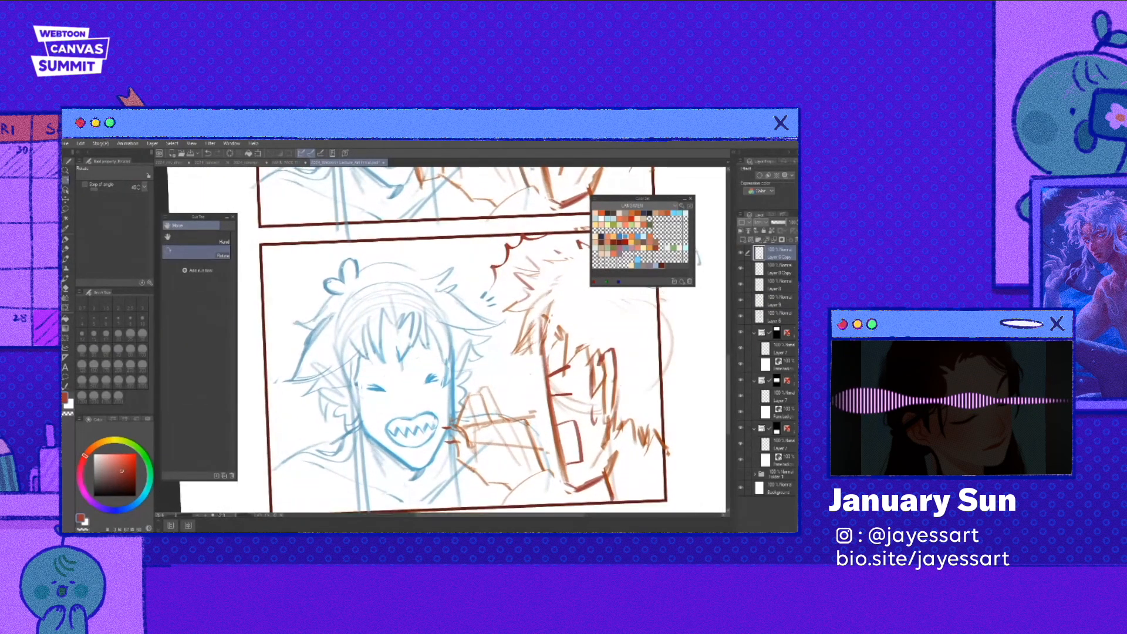
key("b")
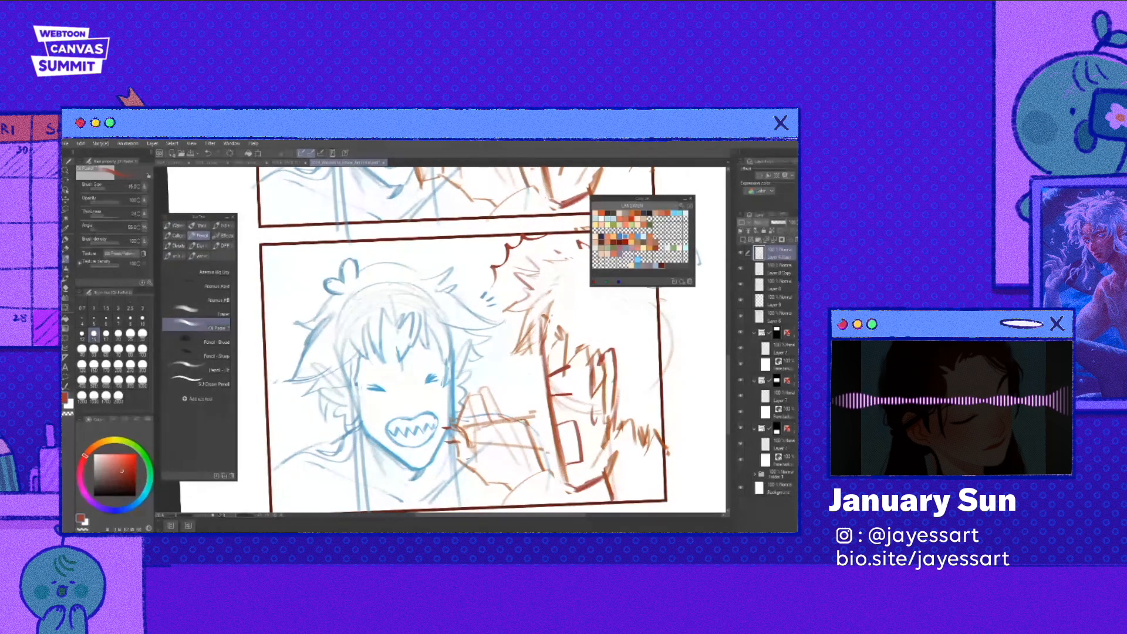
left_click_drag(467, 448, 463, 451)
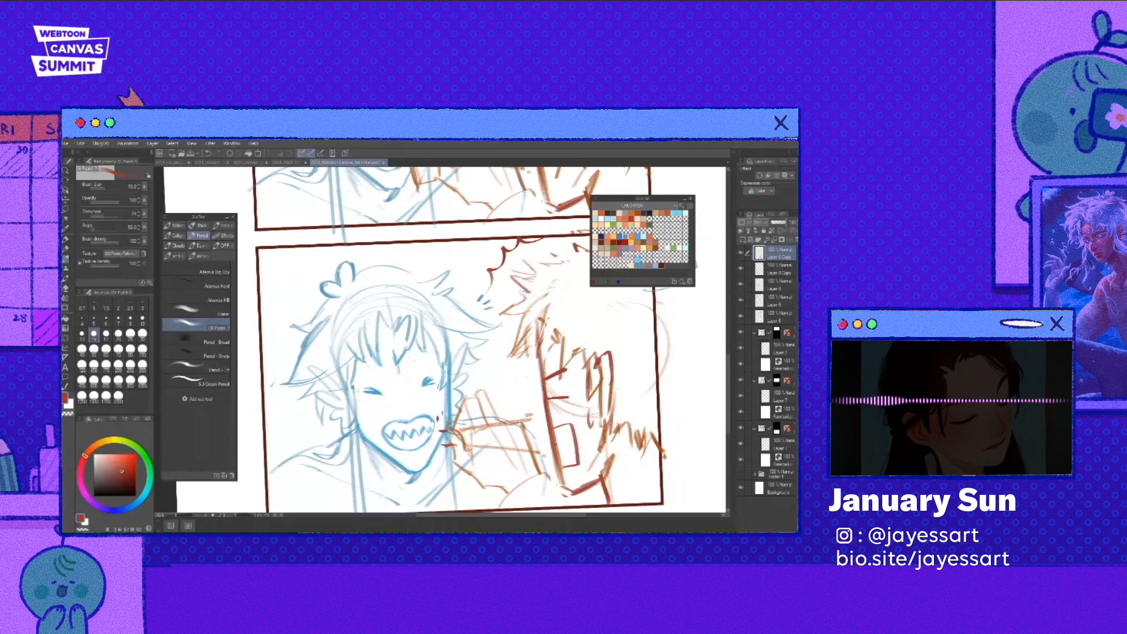
left_click_drag(365, 412, 372, 416)
key("ctrl+0")
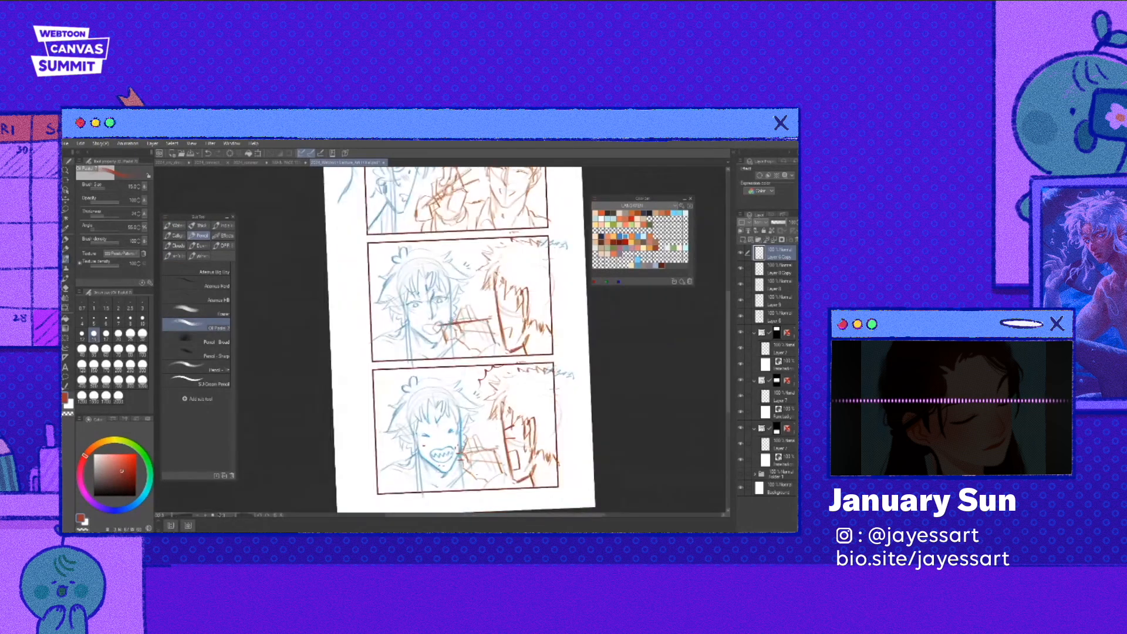
- Letter "CROMCH" with a smaller dark red brush beside the blue character's mouth in the third frame and add short emphasis lines near the hair
key("r")
left_click_drag(438, 399, 454, 390)
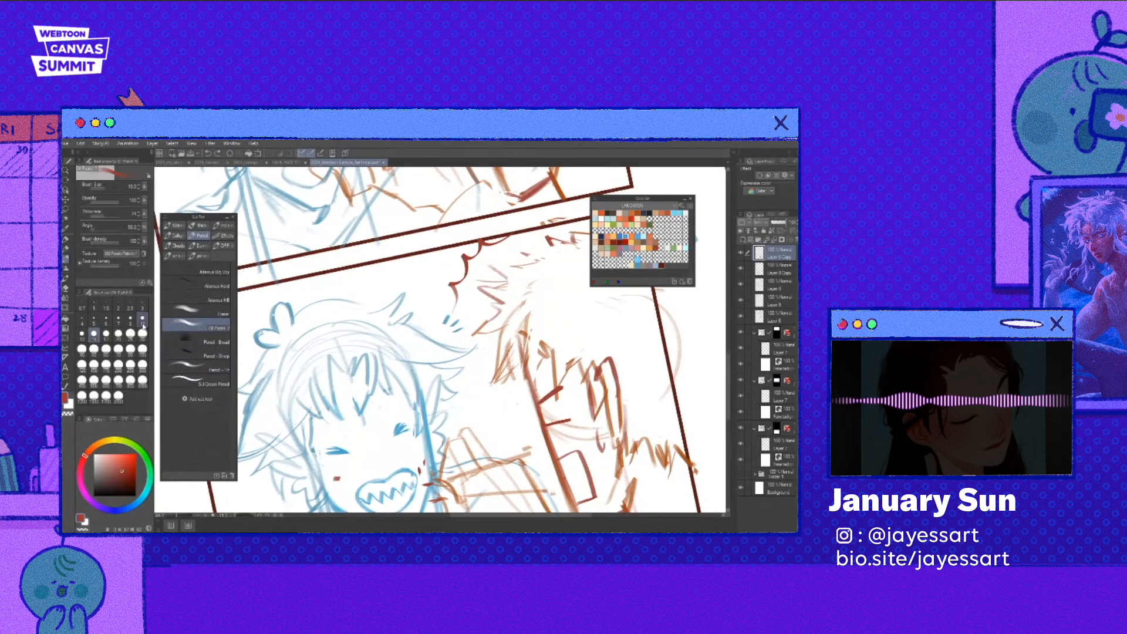
key("bracketleft")
key("bracketleft")
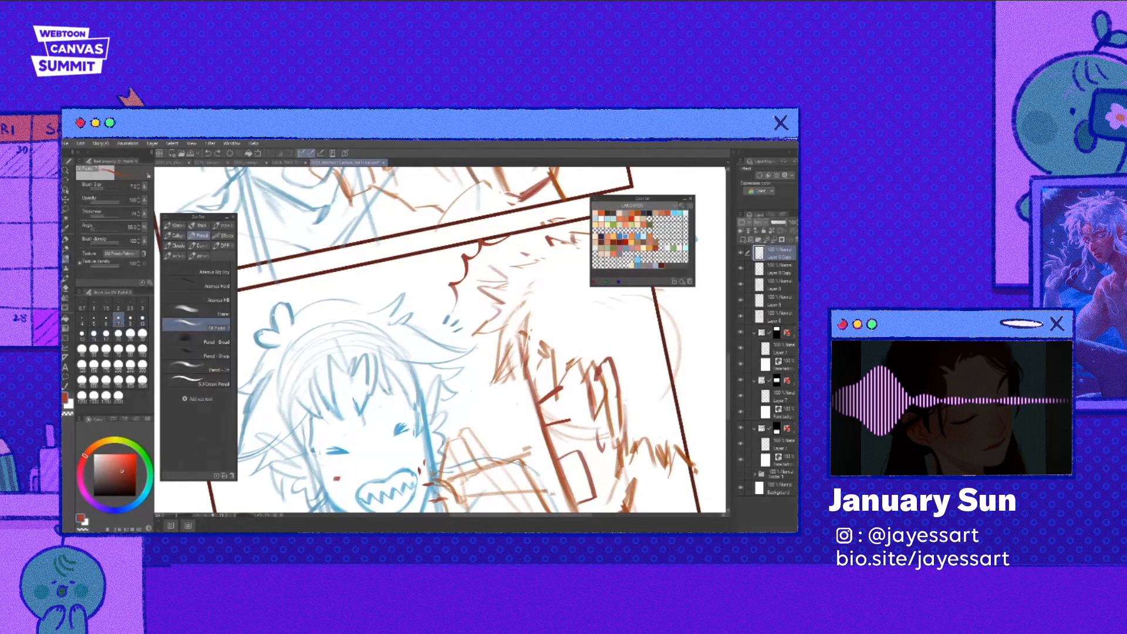
left_click_drag(461, 407, 462, 414)
left_click_drag(468, 406, 467, 416)
left_click_drag(464, 407, 473, 417)
left_click_drag(482, 406, 480, 407)
left_click_drag(489, 416, 509, 418)
left_click_drag(513, 409, 512, 419)
left_click_drag(520, 411, 519, 421)
scroll(441, 339, "down", 4)
left_click_drag(470, 235, 490, 243)
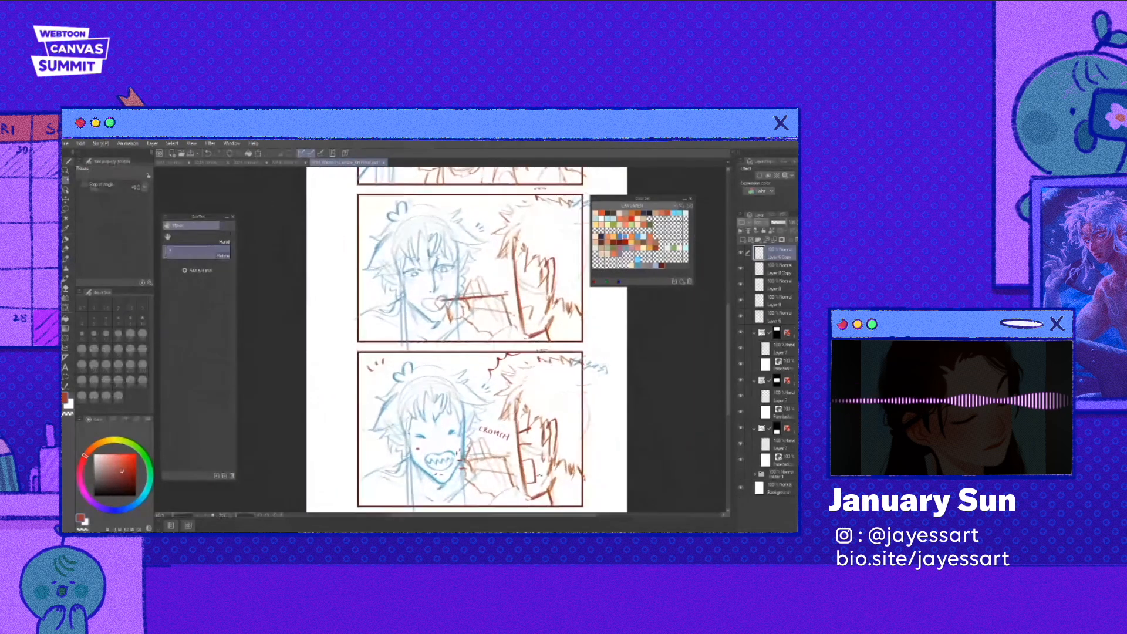
- Letter "AAAAHH" in dark red between the two characters' heads in the second frame
left_click_drag(469, 294, 424, 331)
scroll(516, 441, "down", 3)
scroll(485, 470, "up", 5)
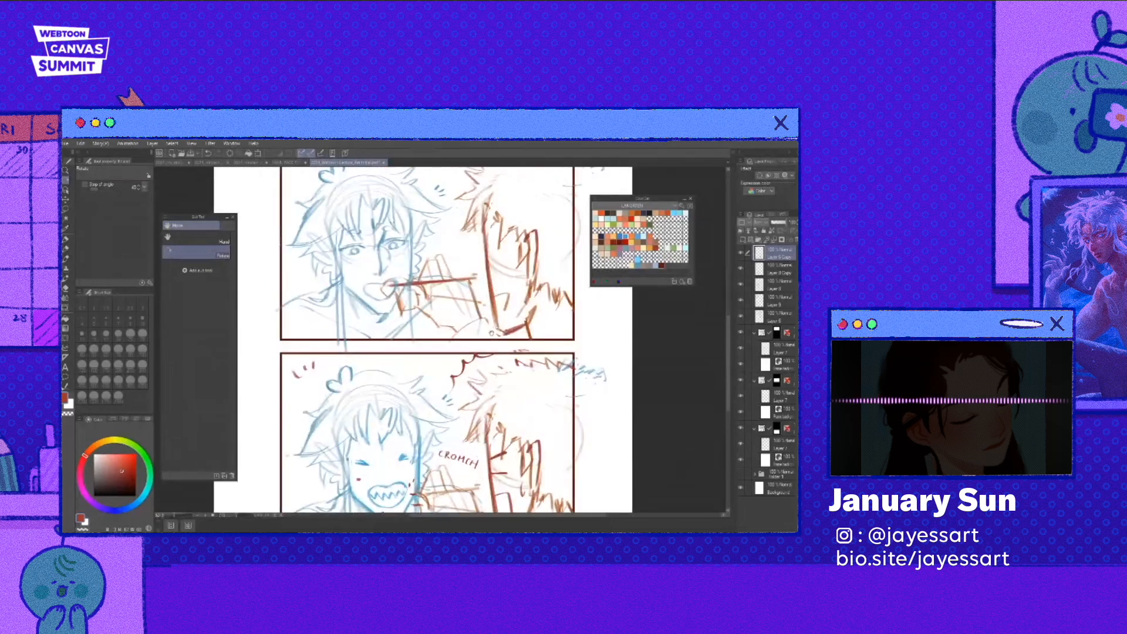
left_click_drag(484, 298, 471, 430)
scroll(470, 430, "up", 2)
key("p")
scroll(471, 430, "up", 2)
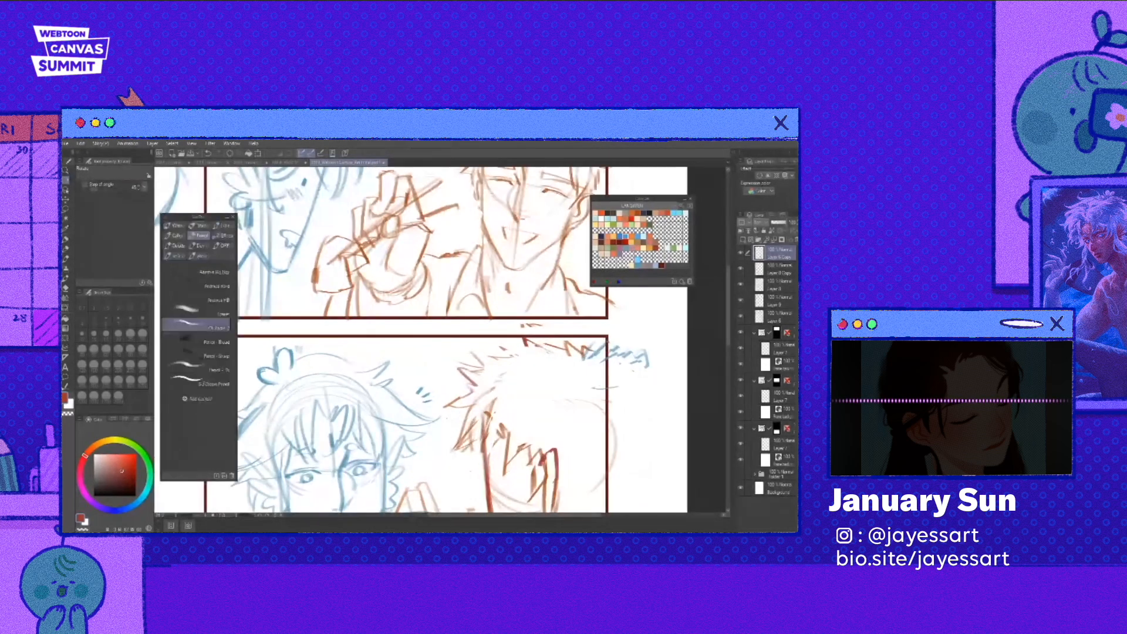
left_click_drag(421, 374, 431, 372)
left_click_drag(422, 370, 430, 366)
left_click_drag(432, 373, 452, 365)
left_click_drag(443, 363, 453, 360)
left_click_drag(457, 349, 458, 358)
left_click_drag(453, 356, 462, 355)
left_click_drag(466, 345, 468, 354)
left_click_drag(462, 352, 467, 349)
left_click_drag(472, 345, 482, 344)
left_click_drag(484, 344, 463, 411)
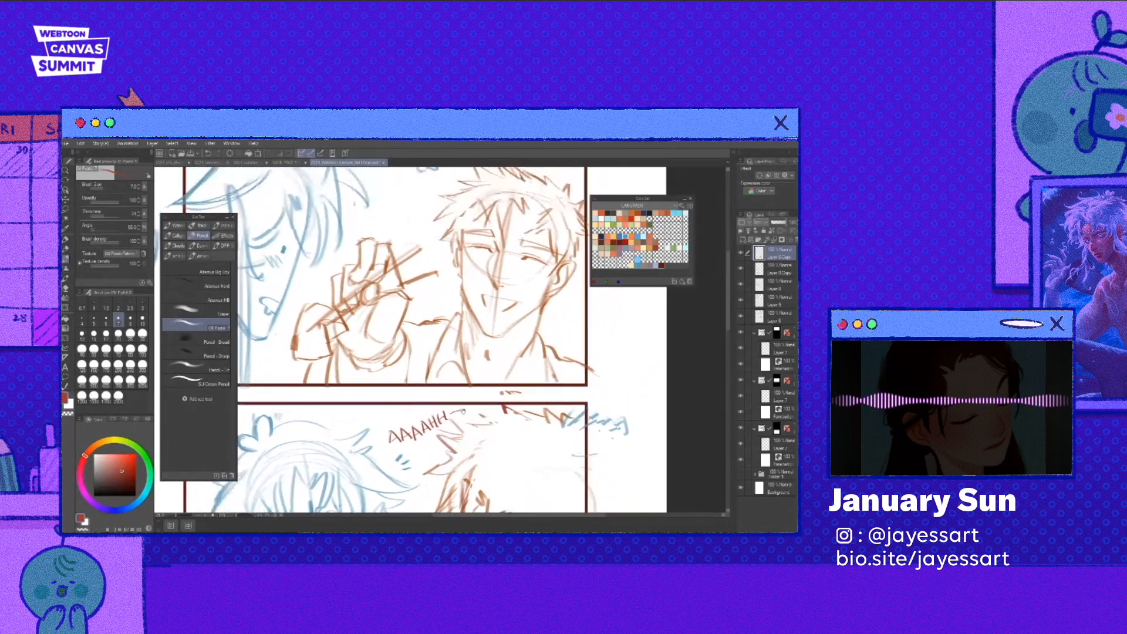
- Hand-letter "SAY AAAAH...." in dark red between the two characters in the first comic panel
left_click_drag(470, 212, 462, 444)
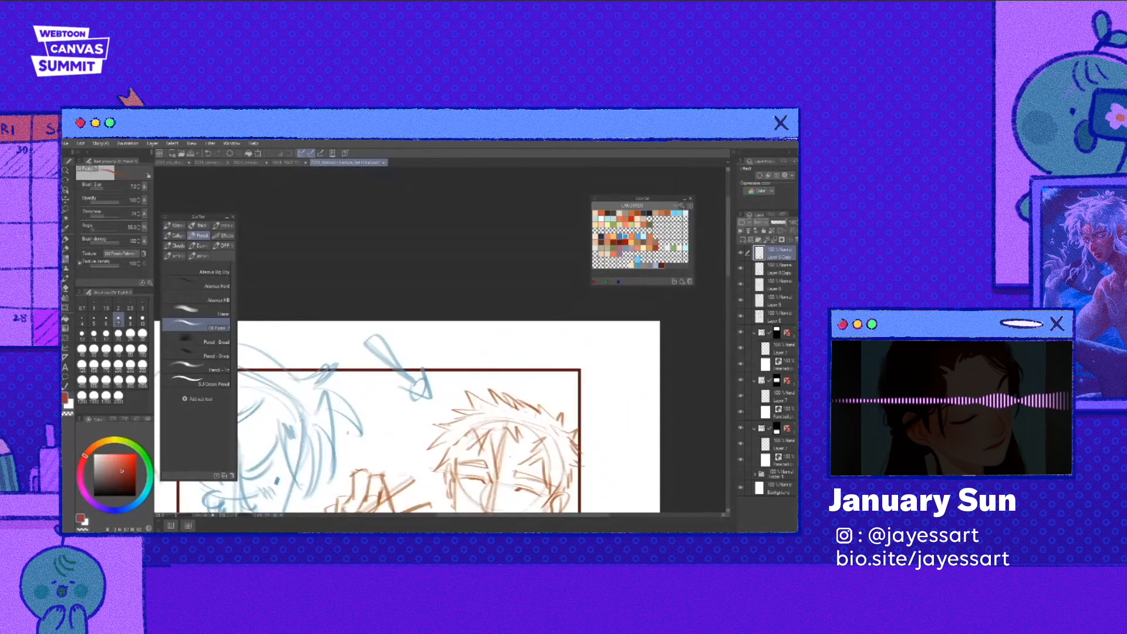
scroll(469, 444, "down", 2)
scroll(431, 446, "up", 3)
mouse_move(421, 387)
left_mouse_down()
mouse_move(413, 403)
mouse_move(432, 395)
left_mouse_up()
mouse_move(439, 380)
left_mouse_down()
mouse_move(438, 423)
mouse_move(447, 416)
left_mouse_up()
left_click_drag(448, 415, 465, 404)
left_click_drag(465, 388, 469, 401)
left_click_drag(473, 385, 478, 398)
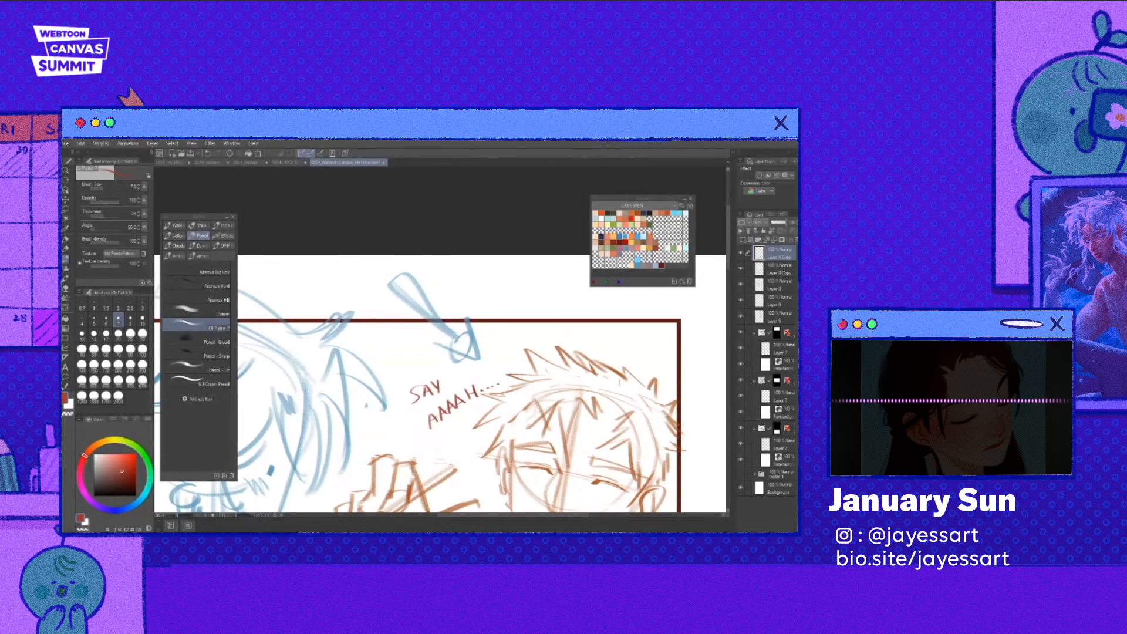
- Select the rough sketch layers above the panel frames and group them into one folder
scroll(505, 379, "down", 5)
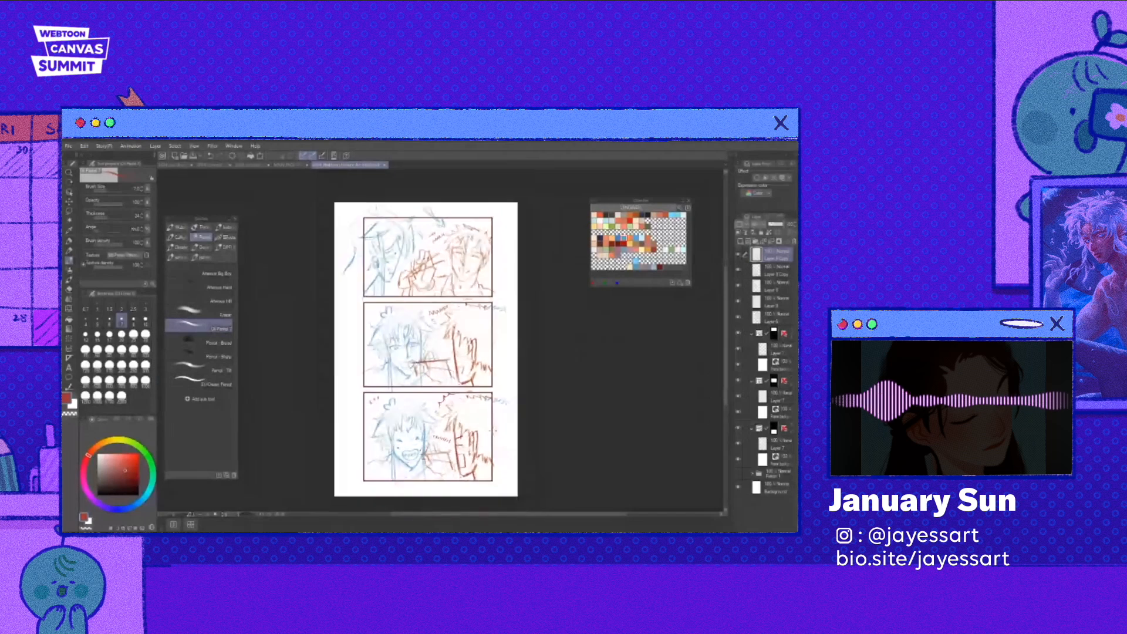
key("h")
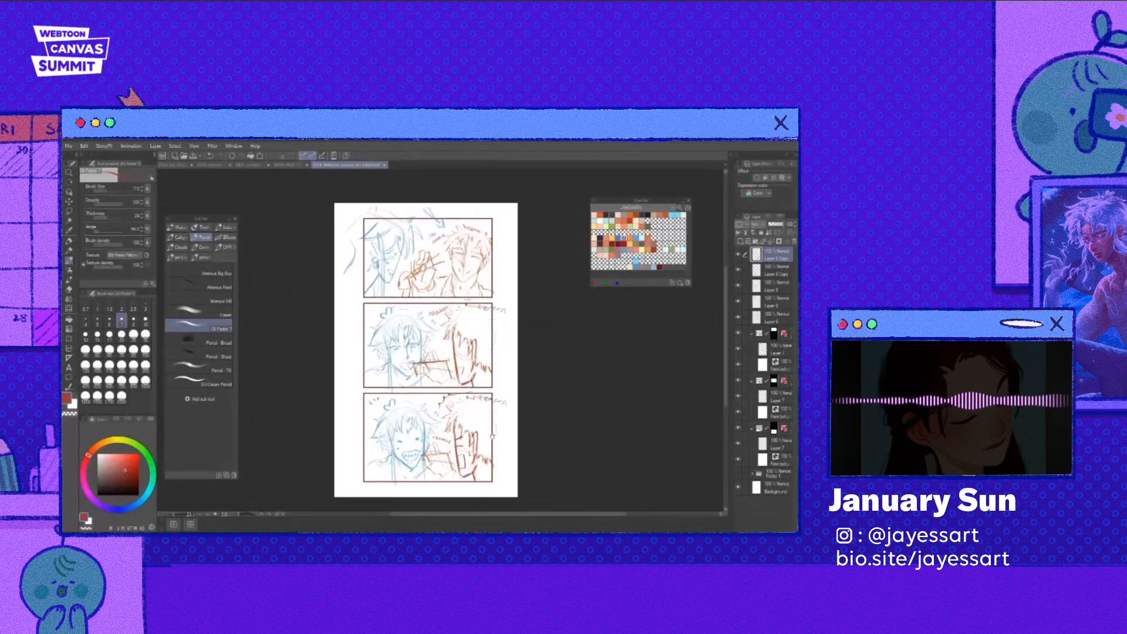
left_click_drag(492, 436, 487, 444)
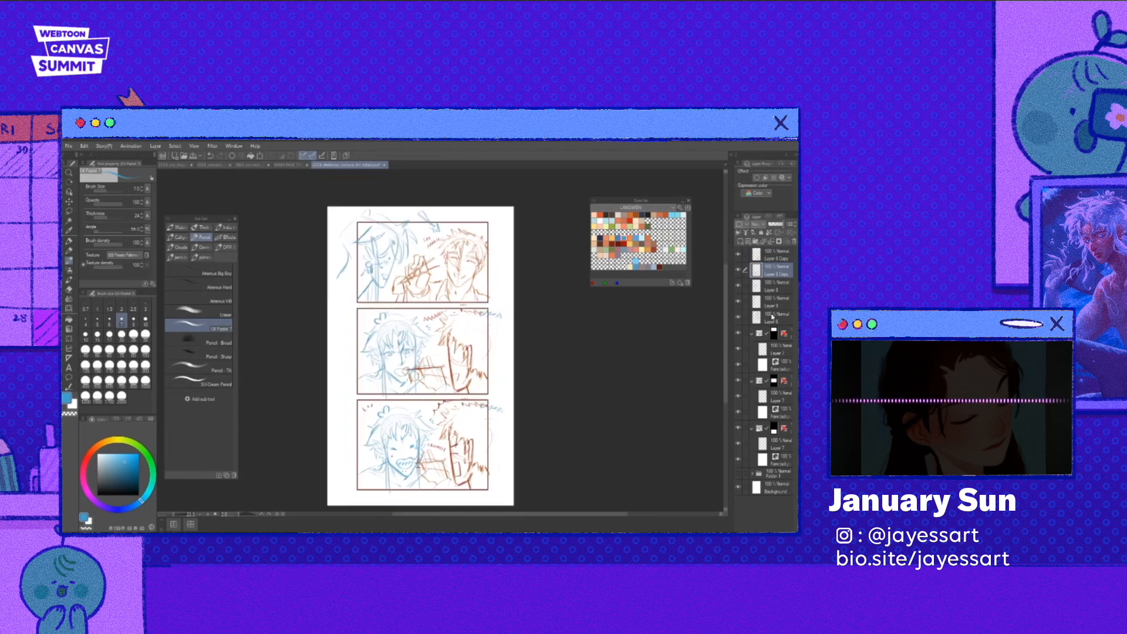
left_click(777, 259, "shift")
key("ctrl+g")
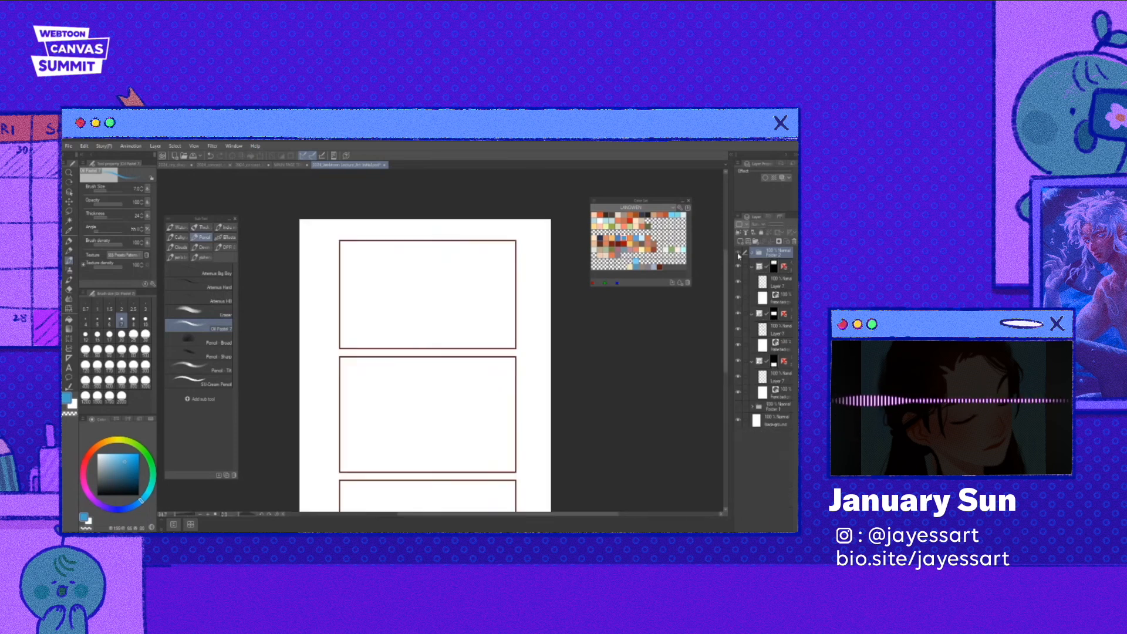
- Show the sketch folder, set its blending mode to Multiply, and lower its opacity to fade the sketch
left_click(738, 252)
left_click(758, 224)
left_click(764, 252)
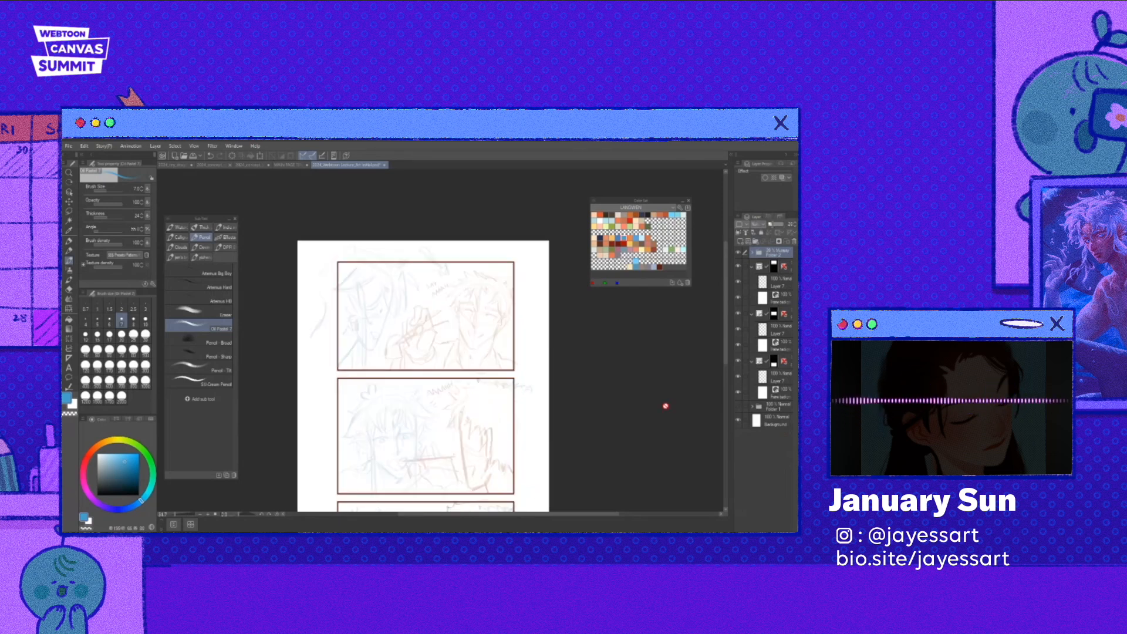
- Move the brush palette closer to the first panel and browse its brush groups, returning to the pencil brushes
left_click_drag(463, 385, 502, 469)
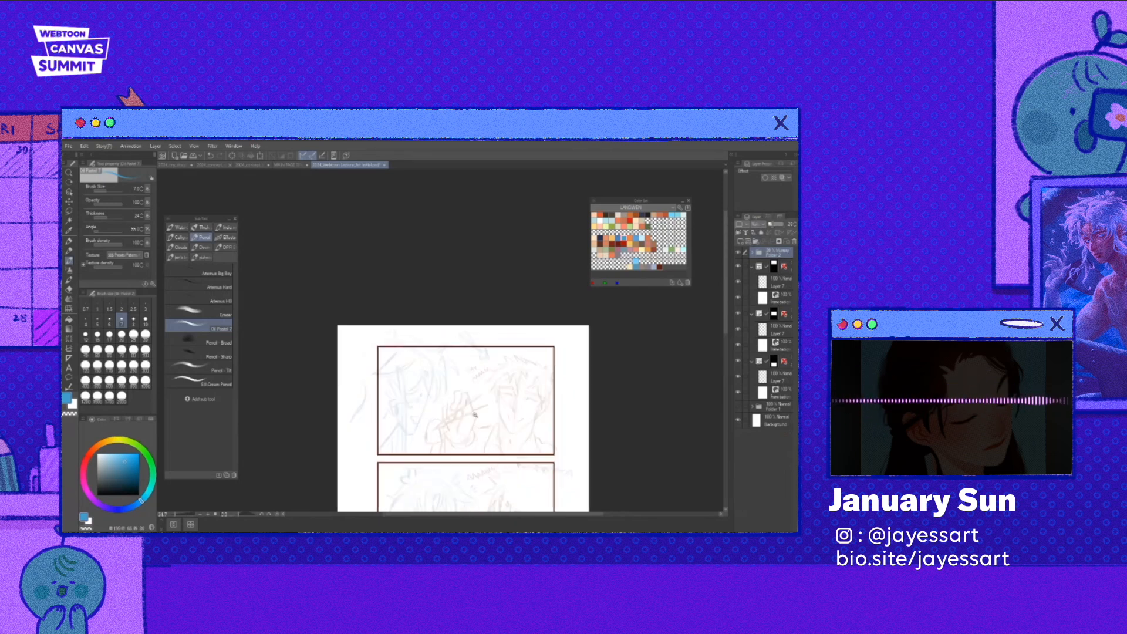
scroll(472, 414, "up", 2)
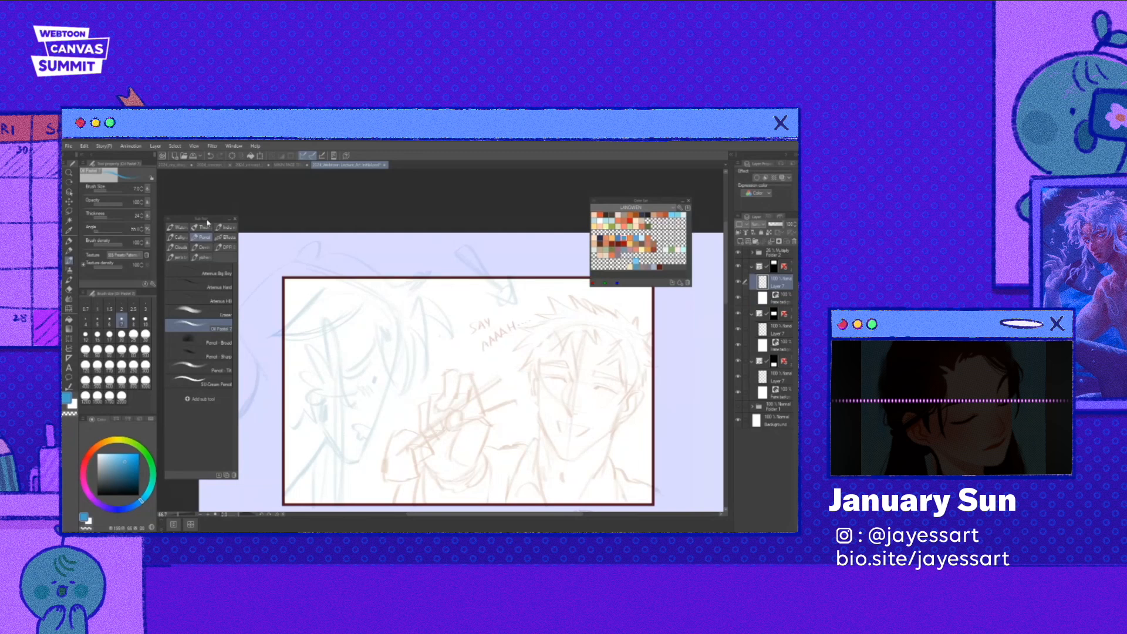
left_click_drag(207, 222, 246, 243)
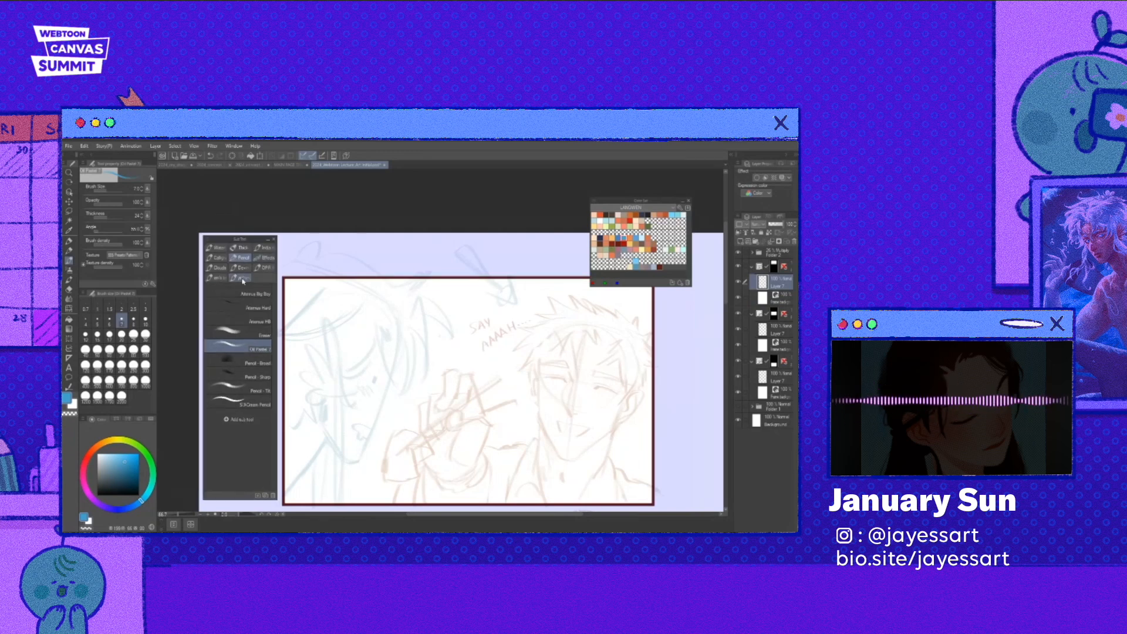
left_click(242, 247)
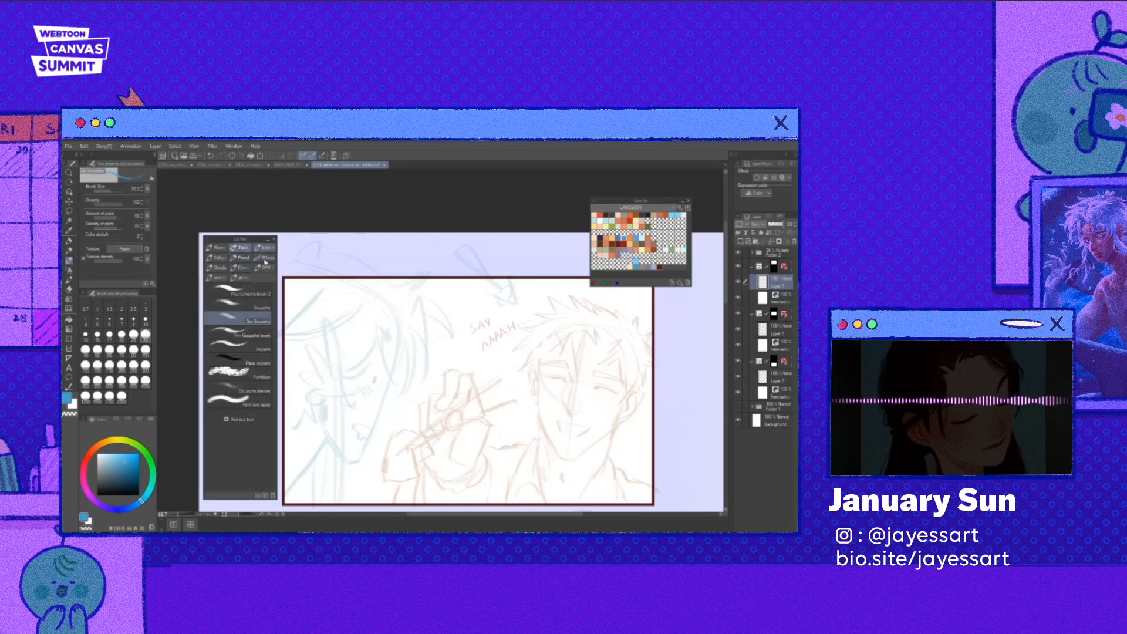
left_click(265, 259)
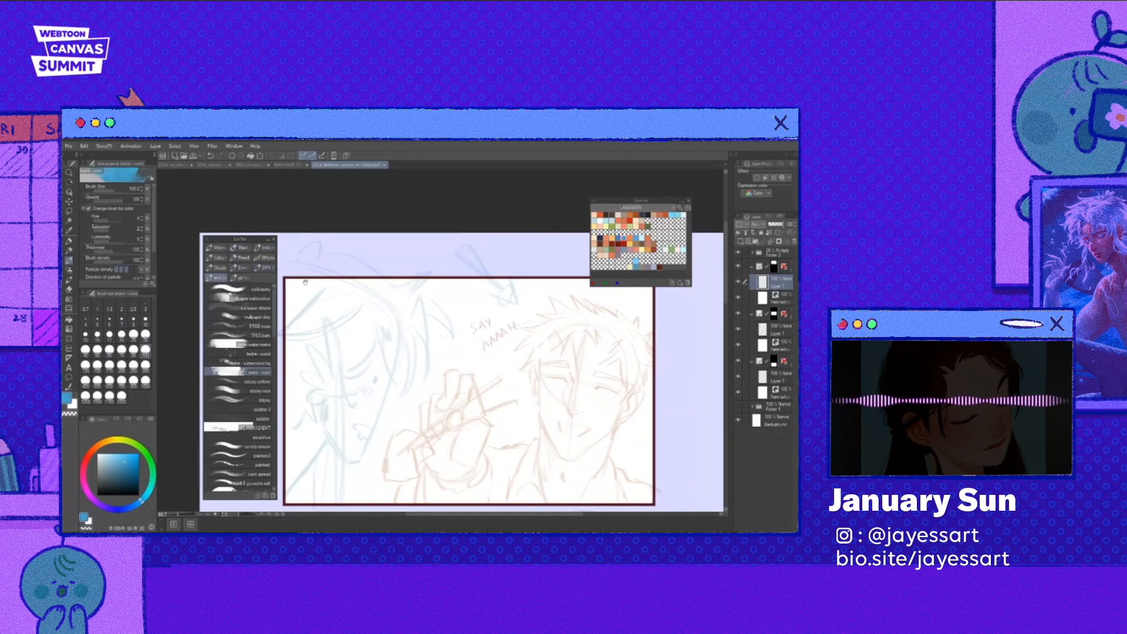
scroll(311, 262, "down", 1)
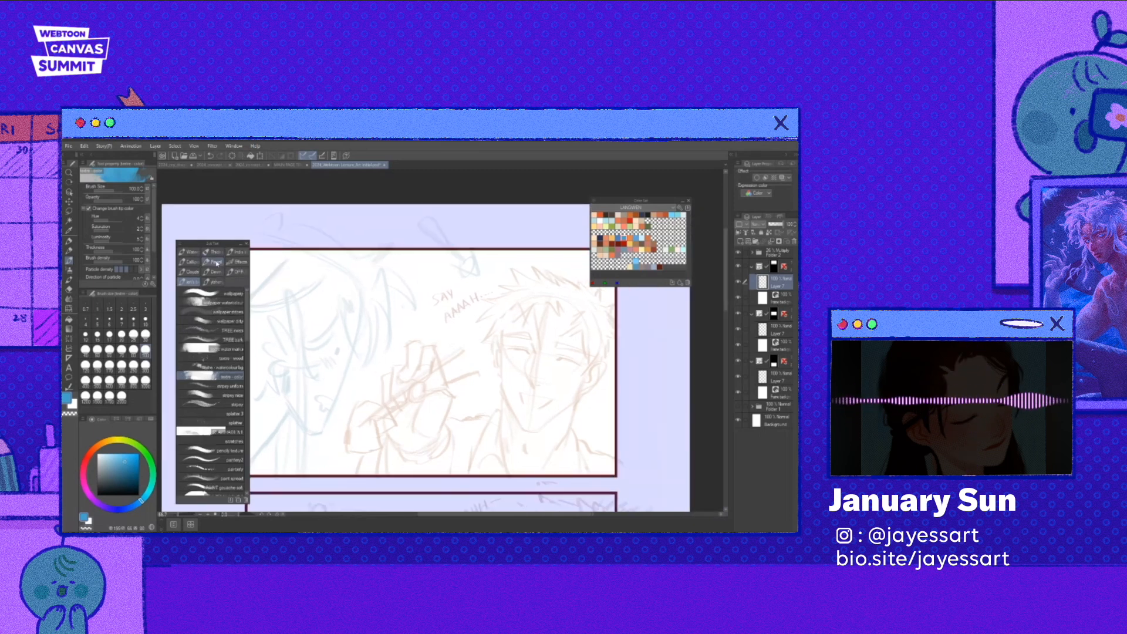
key("p")
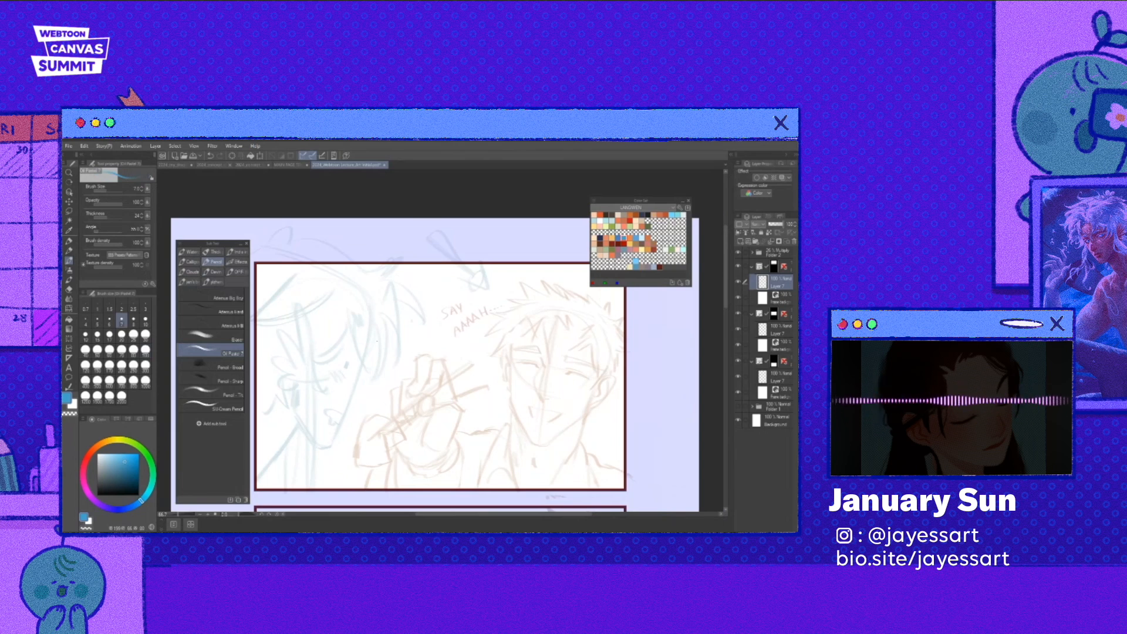
- Try blue pastel pencil strokes over the first panel's faded sketch and undo them
scroll(349, 275, "up", 4)
key("ctrl+z")
left_click_drag(433, 317, 436, 448)
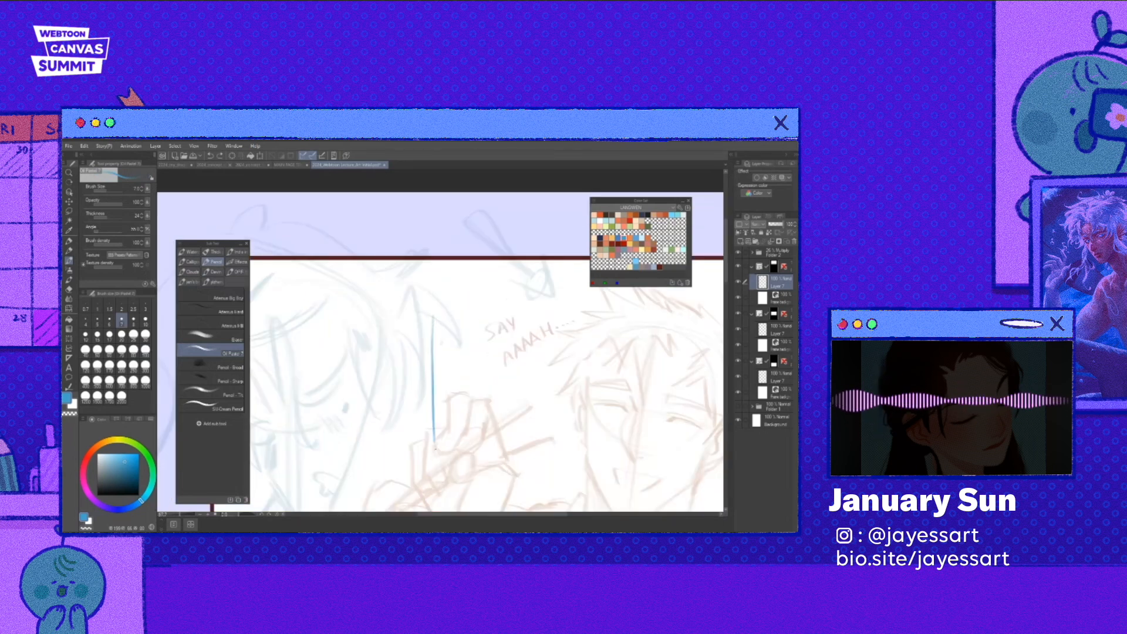
scroll(435, 449, "up", 2)
key("ctrl+z")
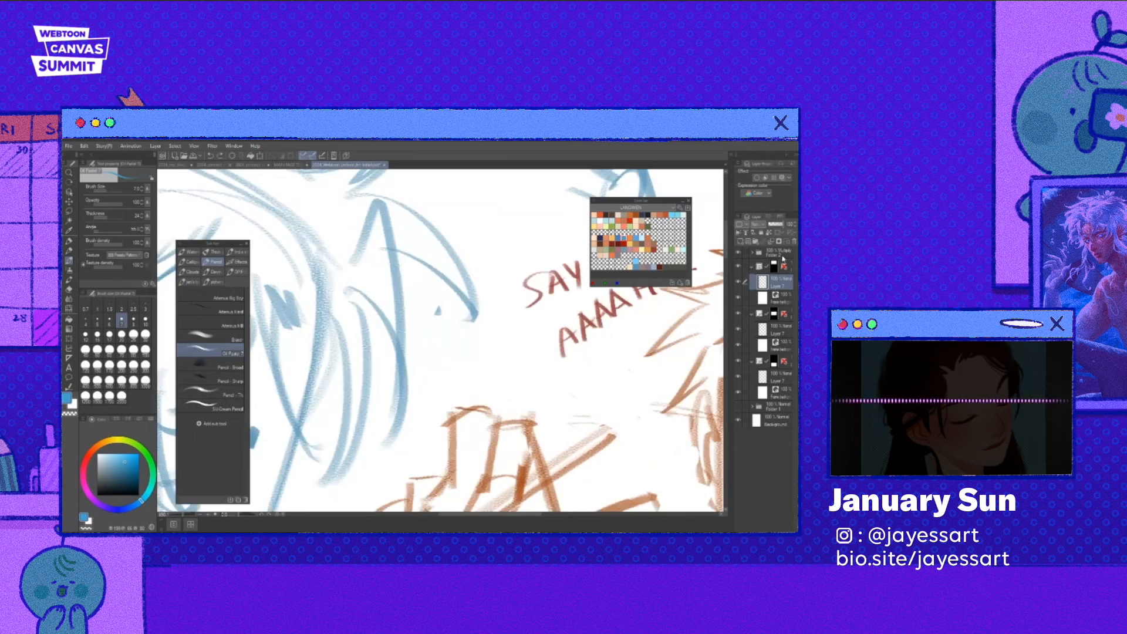
key("ctrl+y")
mouse_move(398, 338)
left_mouse_down()
mouse_move(407, 397)
mouse_move(496, 358)
mouse_move(622, 364)
mouse_move(518, 251)
mouse_move(646, 390)
left_mouse_up()
key("ctrl+z")
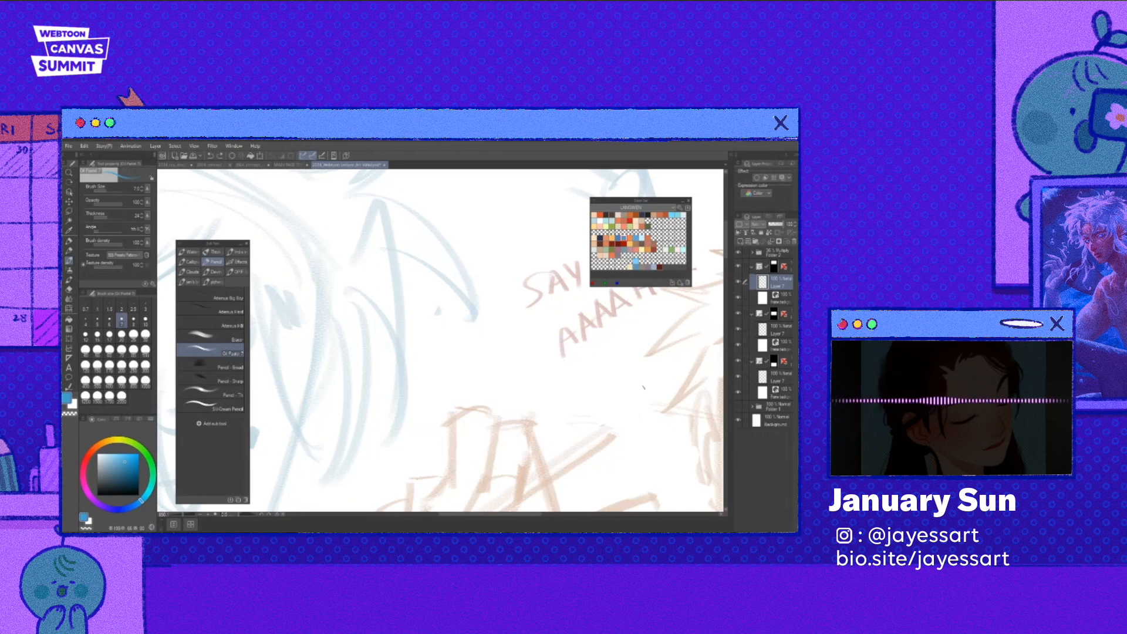
- Test short pastel pencil strokes in the gap above the sketched hand, including a black scribble
left_click_drag(476, 316, 519, 413)
key("ctrl+z")
mouse_move(474, 327)
left_mouse_down()
mouse_move(488, 405)
mouse_move(545, 451)
left_mouse_up()
key("ctrl+z")
scroll(456, 374, "up", 2)
mouse_move(455, 333)
left_mouse_down()
mouse_move(406, 376)
mouse_move(414, 405)
left_mouse_up()
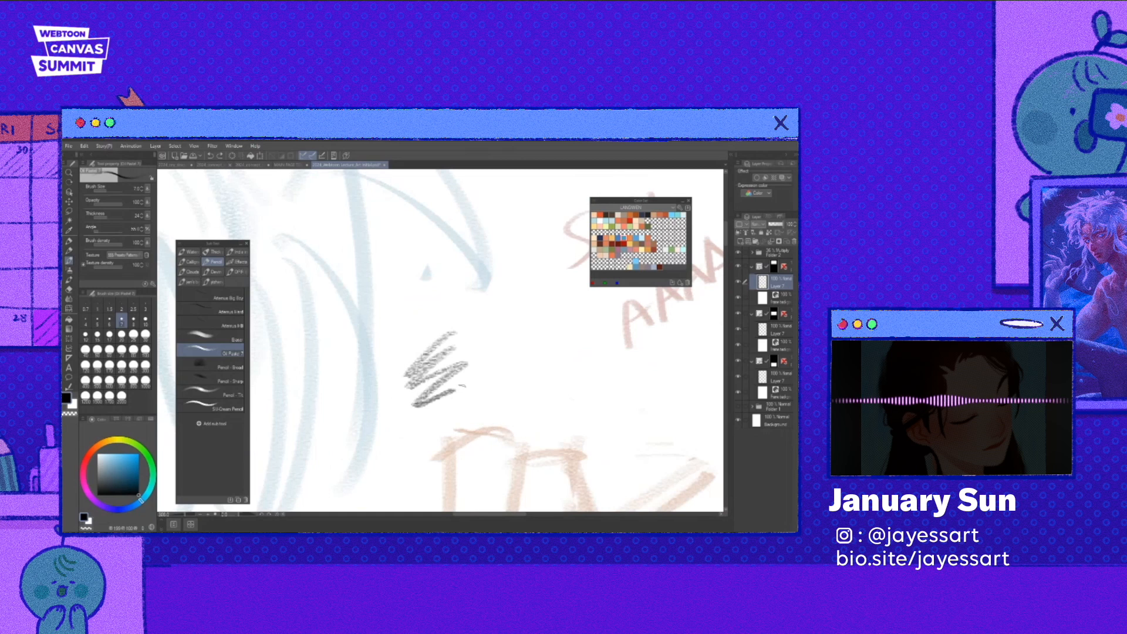
- Examine the first panel's faded sketch up close and at full-panel size
scroll(460, 385, "down", 4)
scroll(492, 458, "up", 2)
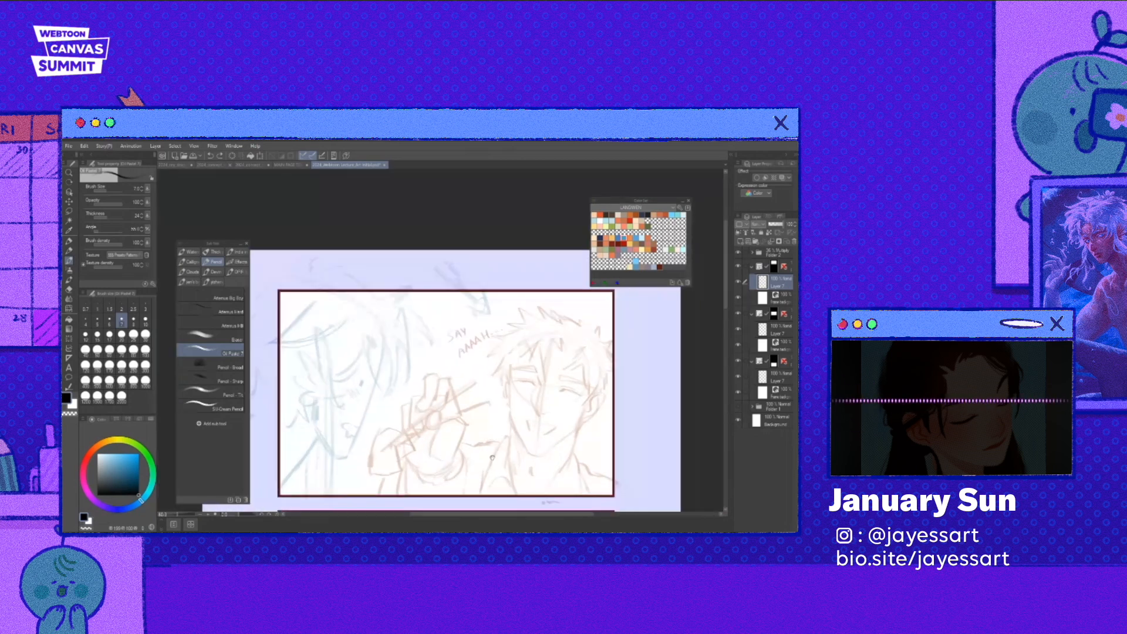
left_click_drag(492, 457, 466, 463)
scroll(467, 410, "up", 3)
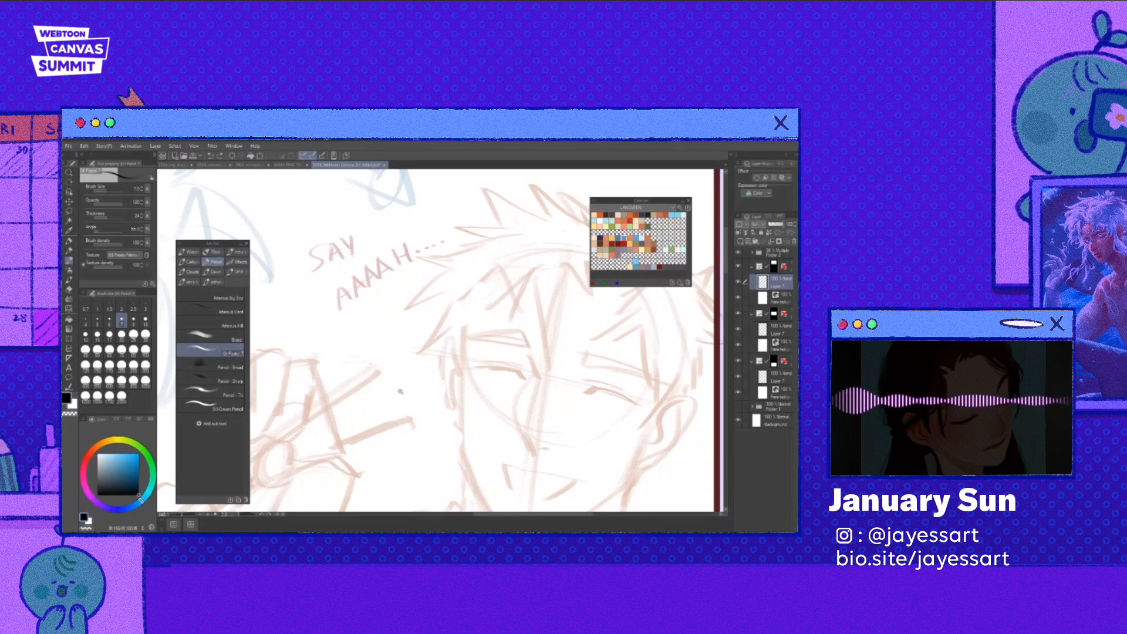
scroll(400, 391, "up", 4)
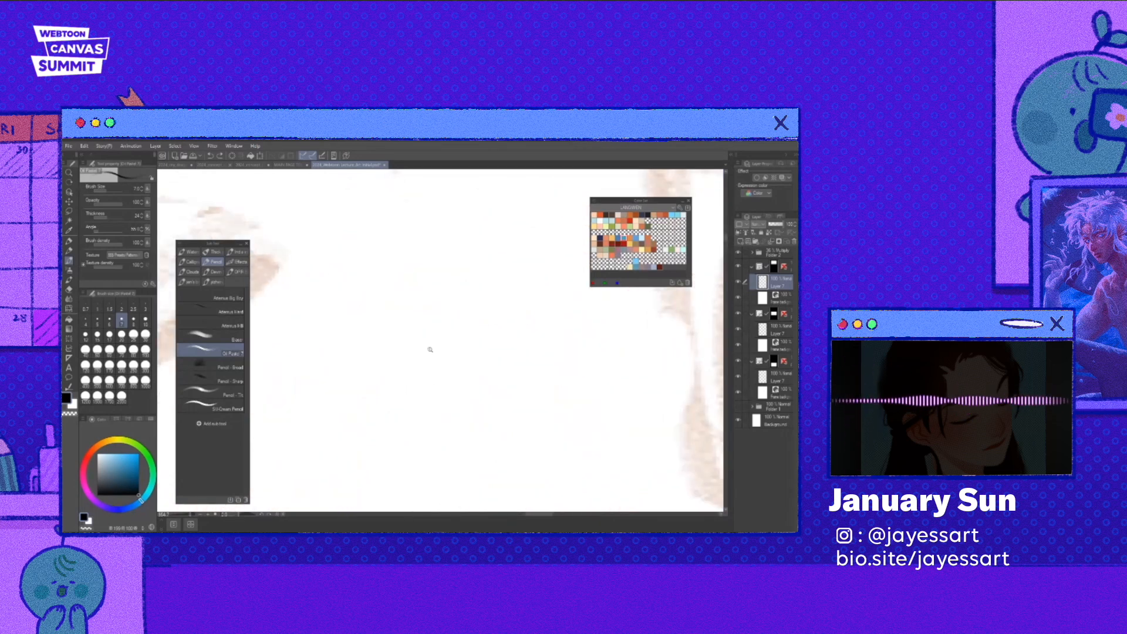
scroll(430, 350, "down", 3)
left_click_drag(418, 288, 414, 449)
left_click_drag(325, 378, 524, 391)
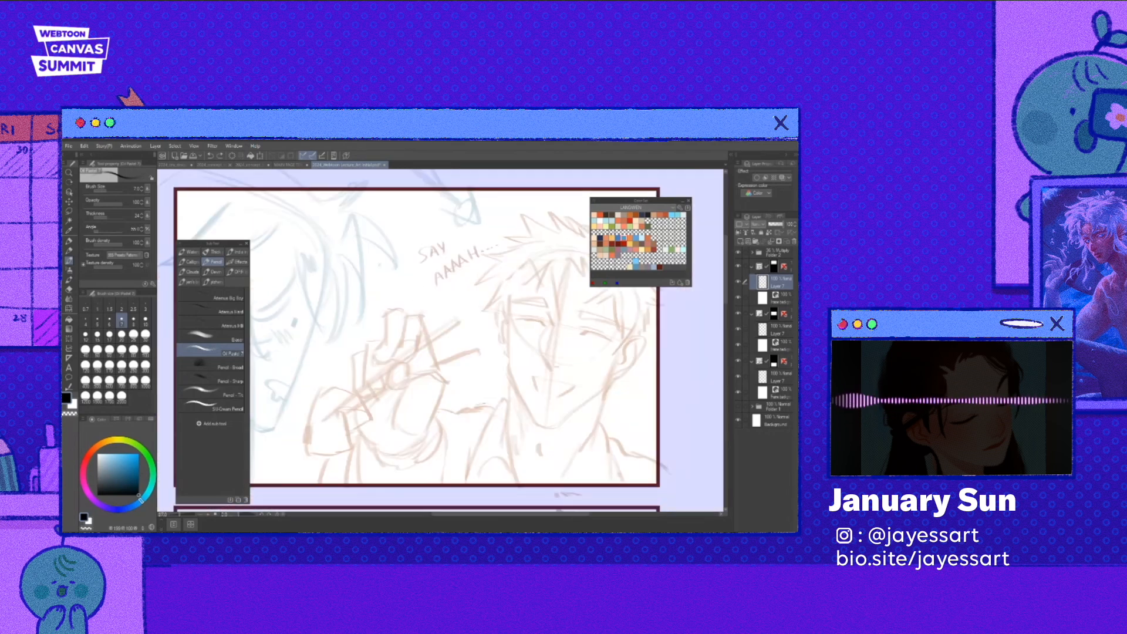
- Try a quick black zigzag with the pastel pencil above the sketched hand
left_click_drag(506, 402, 492, 428)
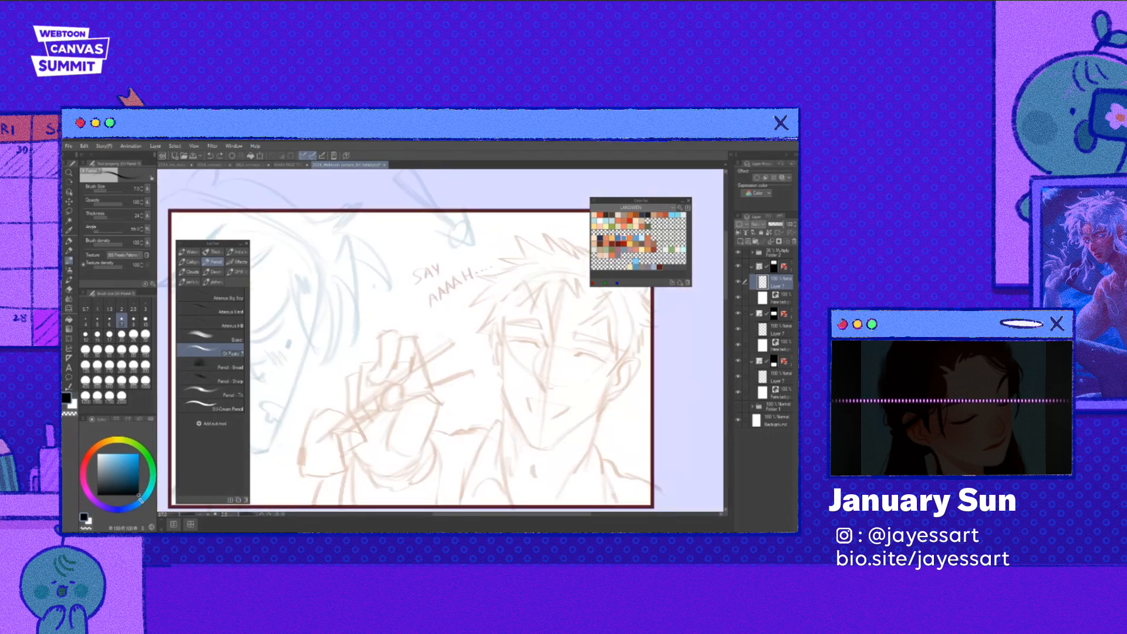
left_click(213, 252)
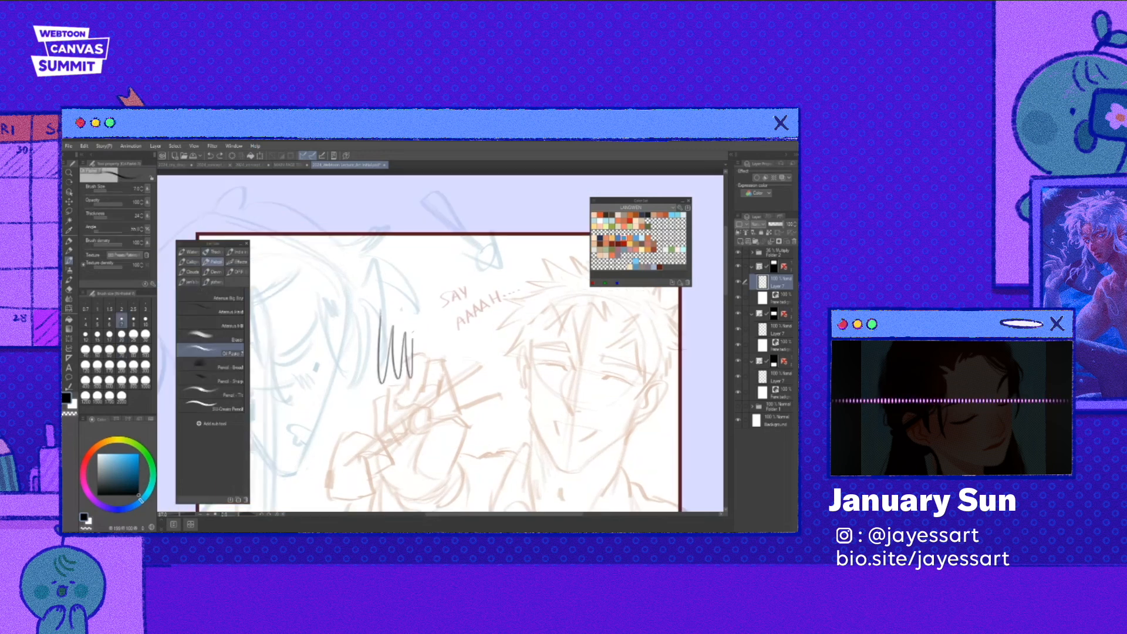
left_click_drag(411, 320, 441, 382)
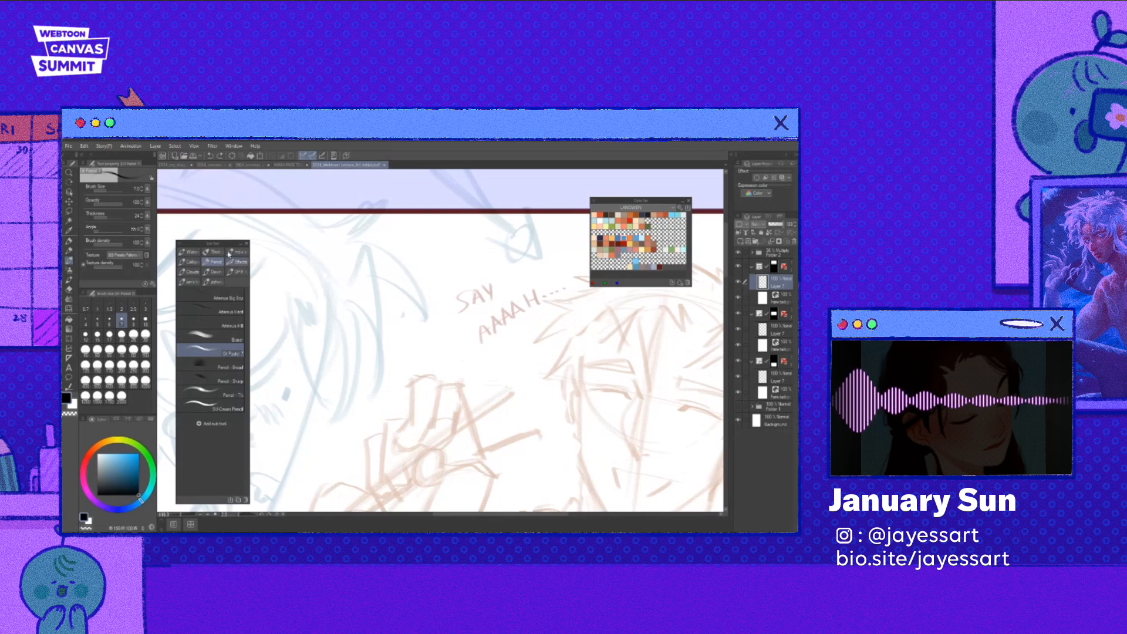
- Switch from the pencil to the first painting brush in the textured brush group and enlarge it three steps
left_click(238, 272)
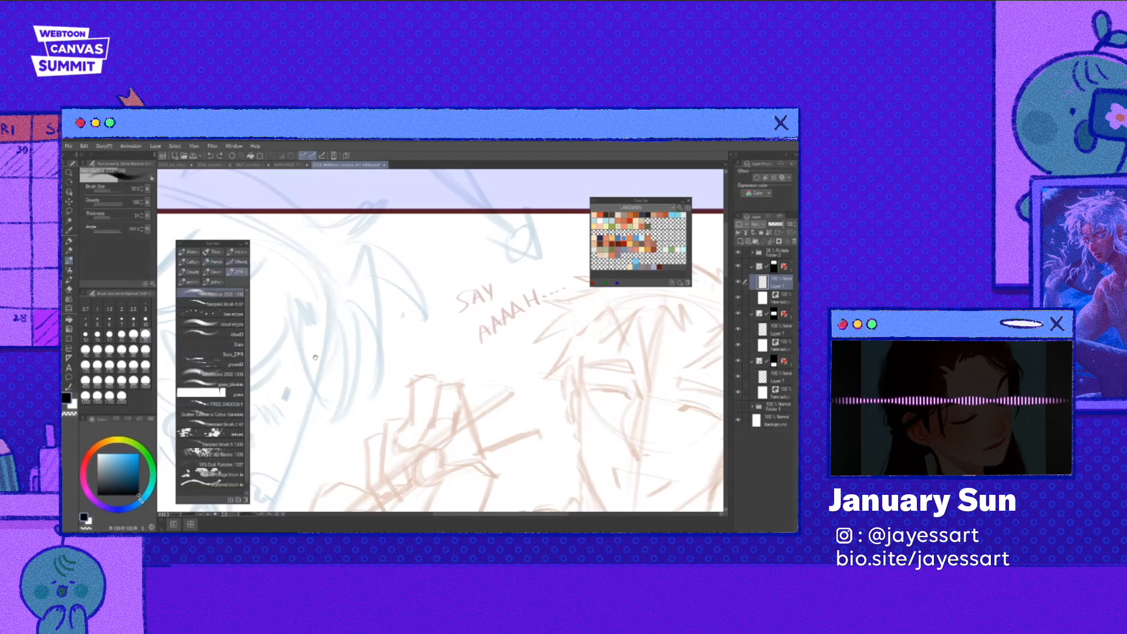
left_click_drag(315, 358, 359, 361)
key("bracketright")
key("bracketright")
key("bracketright")
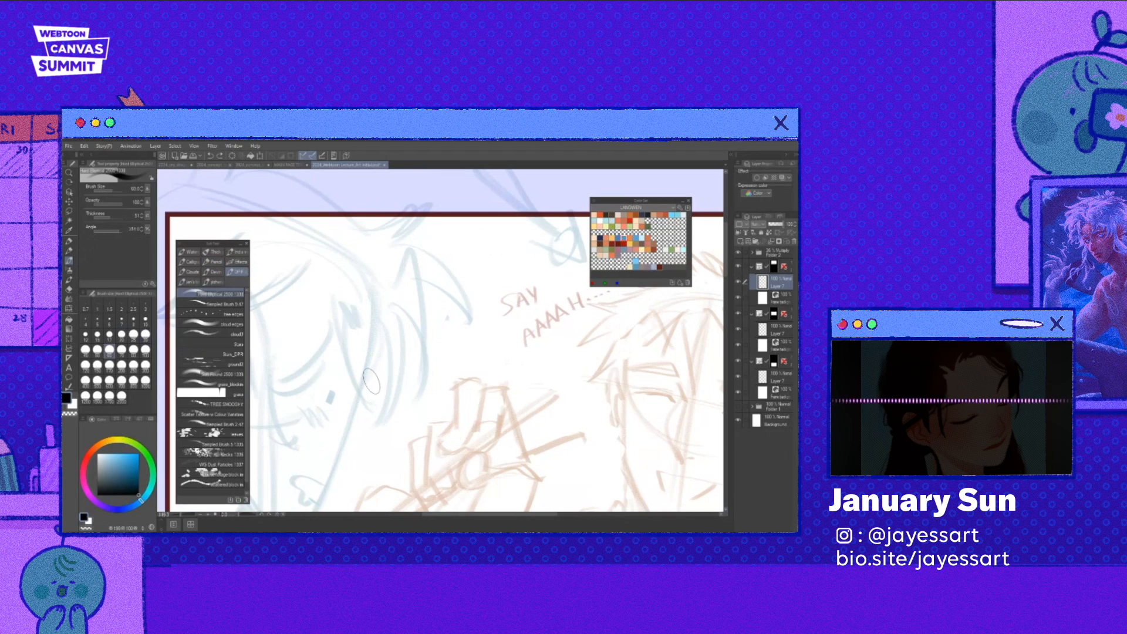
- Test broad overlapping black strokes with the painting brush near the sketched hand and undo them
mouse_move(351, 458)
left_mouse_down()
mouse_move(384, 382)
mouse_move(505, 381)
left_mouse_up()
key("ctrl+z")
left_click_drag(413, 366, 445, 322)
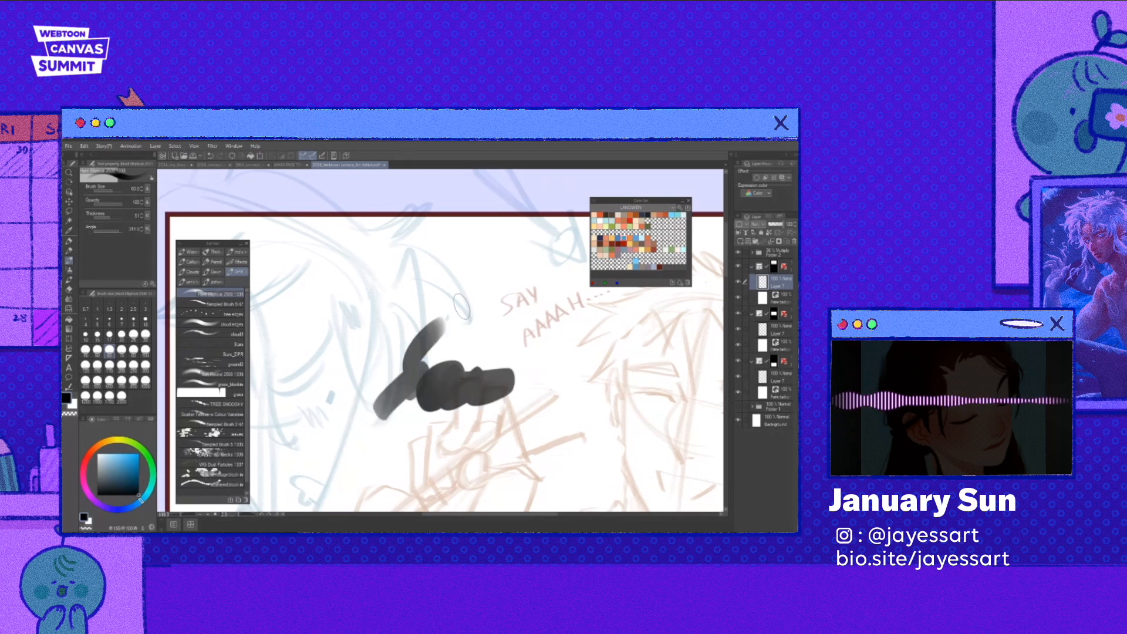
key("ctrl+z")
key("ctrl+z")
left_click(407, 369)
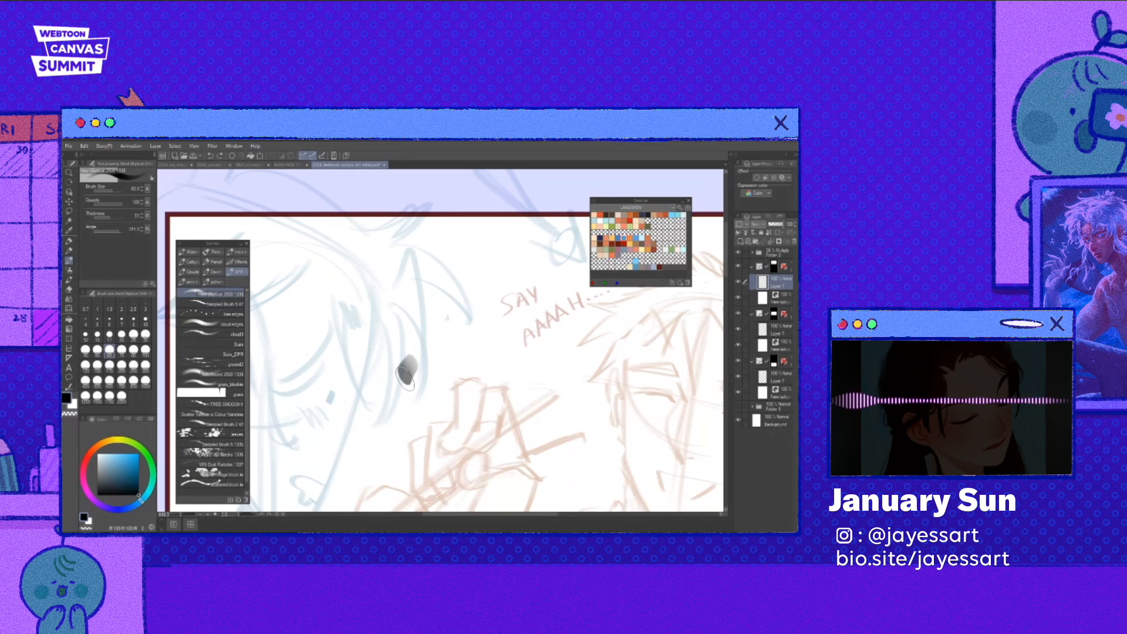
left_click_drag(405, 379, 468, 430)
key("ctrl+z")
- Pick a deeper blue, build up overlapping test strokes across the middle of the first panel, and clear them
left_click_drag(138, 483, 135, 471)
mouse_move(391, 356)
left_mouse_down()
mouse_move(377, 378)
mouse_move(496, 367)
mouse_move(537, 381)
mouse_move(526, 437)
mouse_move(353, 423)
mouse_move(381, 446)
mouse_move(358, 464)
mouse_move(313, 447)
mouse_move(328, 468)
left_mouse_up()
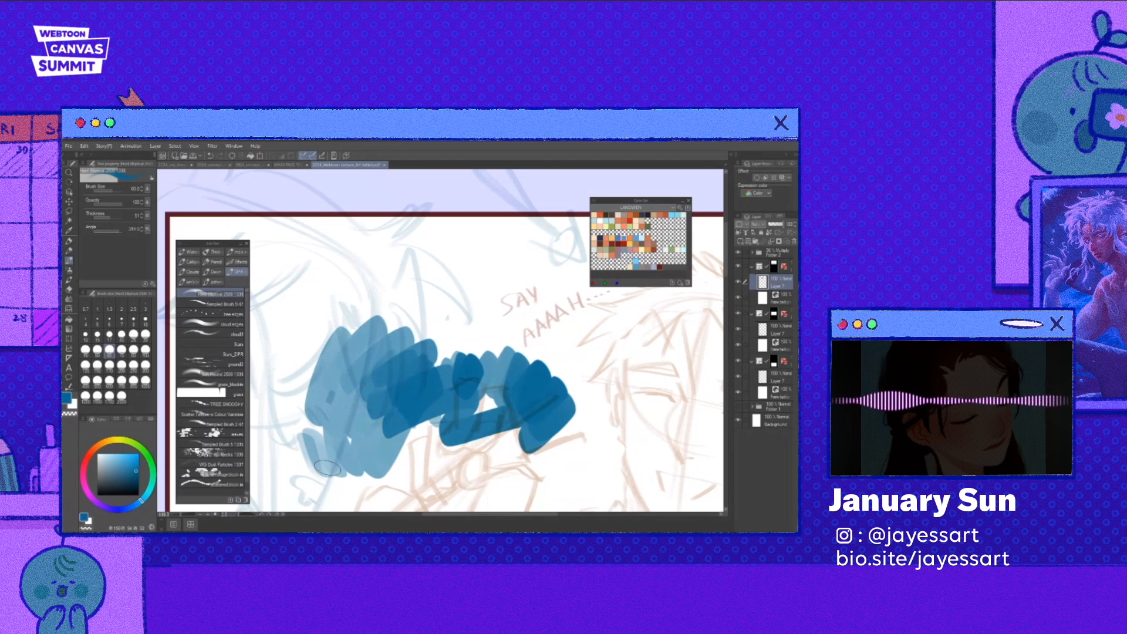
scroll(327, 468, "down", 3)
scroll(344, 410, "up", 3)
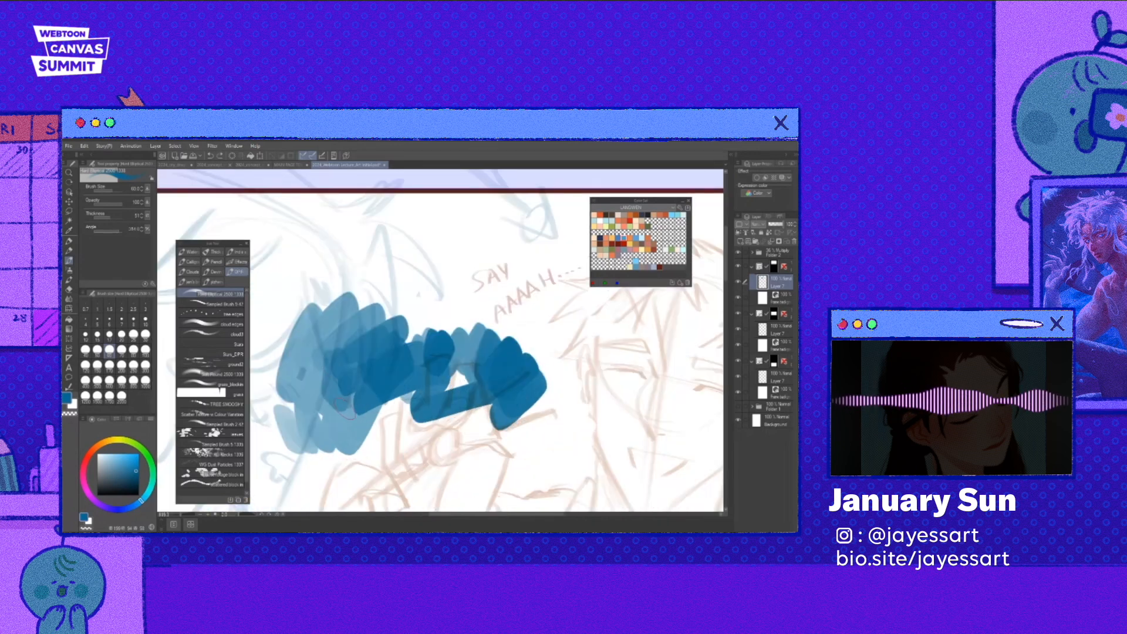
mouse_move(345, 409)
left_mouse_down()
mouse_move(376, 459)
mouse_move(355, 455)
mouse_move(358, 464)
mouse_move(375, 476)
mouse_move(400, 446)
left_mouse_up()
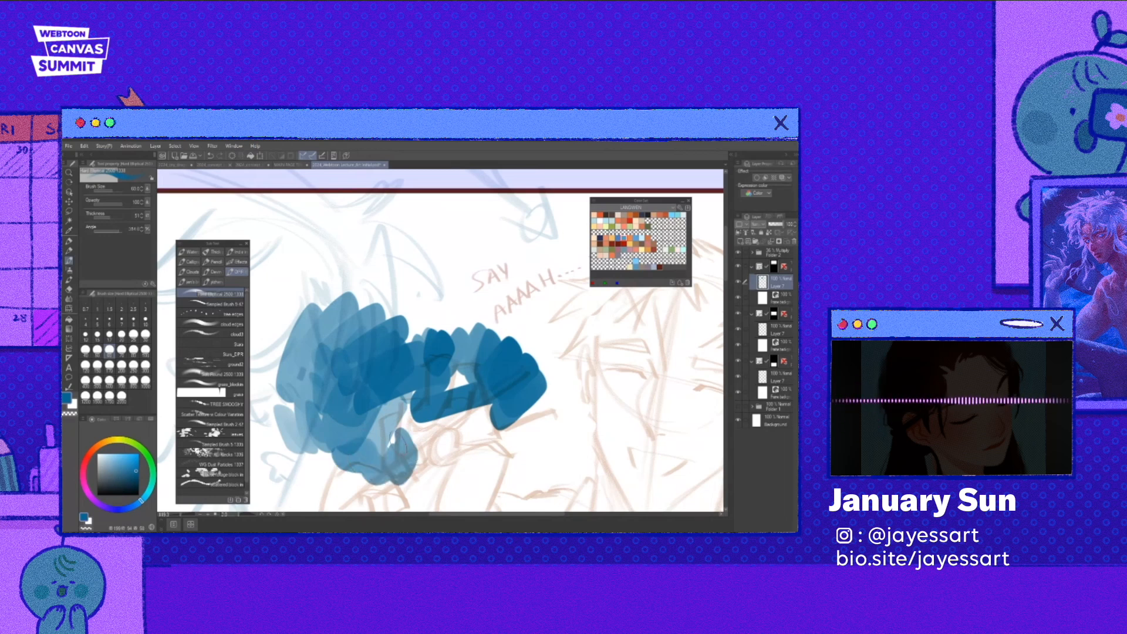
key("ctrl+z")
key("Delete")
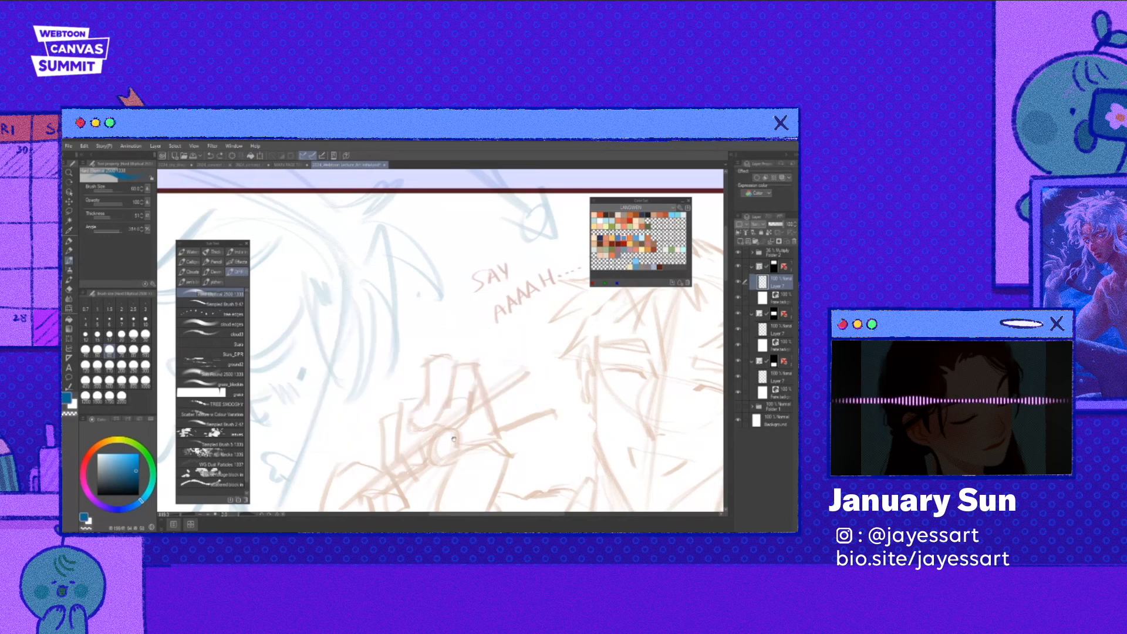
- Paint a short, broad blue test stroke just above the sketched hand, undoing the first attempt
left_click_drag(376, 387, 382, 407)
left_click_drag(353, 395, 396, 370)
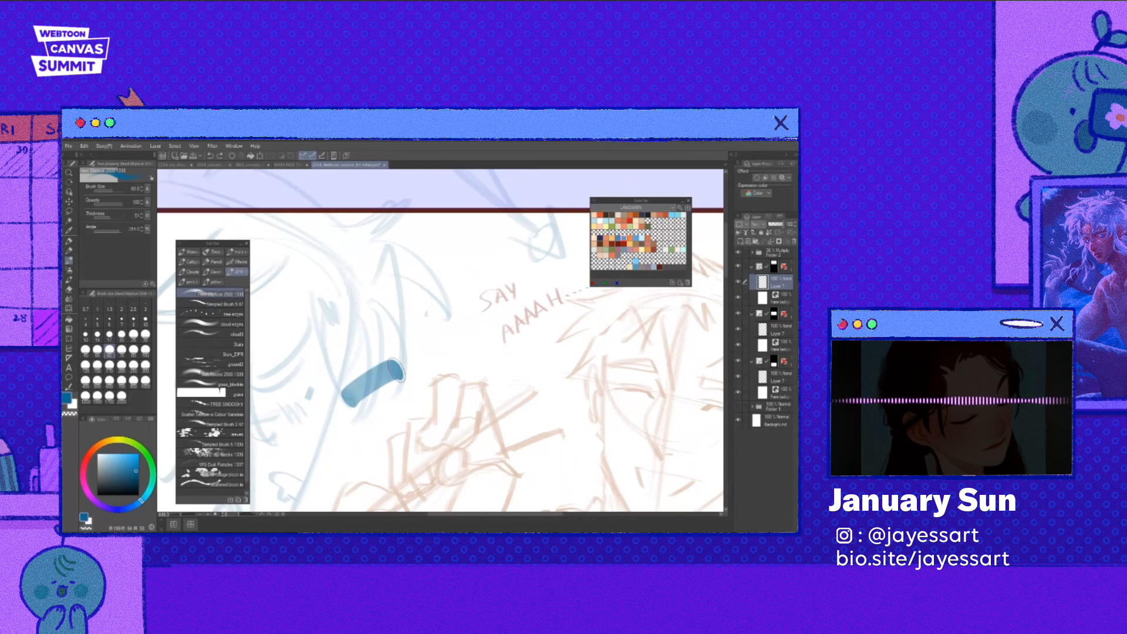
key("ctrl+z")
left_click_drag(397, 370, 413, 403)
left_click_drag(464, 392, 439, 445)
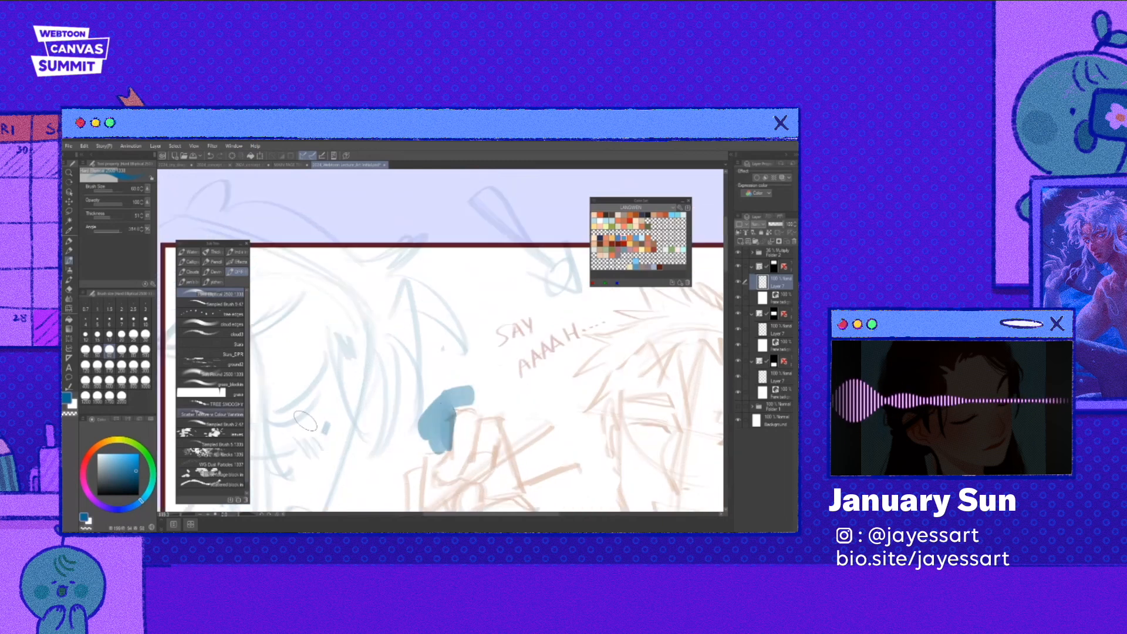
- Shrink the painting brush three steps and undo the blue test stroke above the sketched hand
key("bracketleft")
key("bracketleft")
key("bracketleft")
key("ctrl+z")
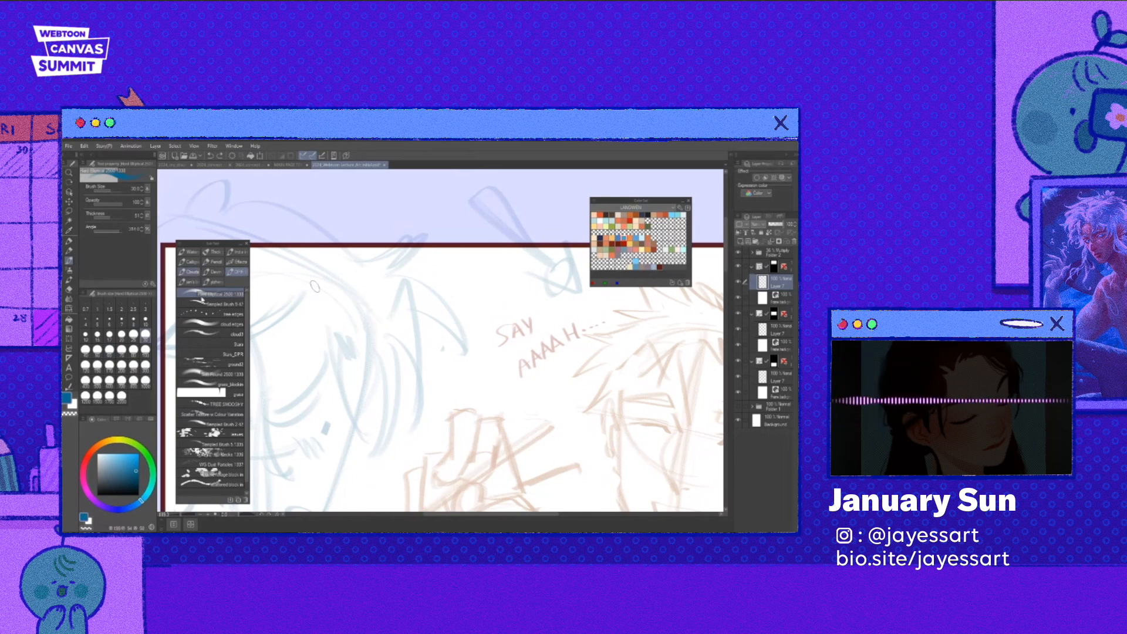
left_click_drag(315, 286, 331, 298)
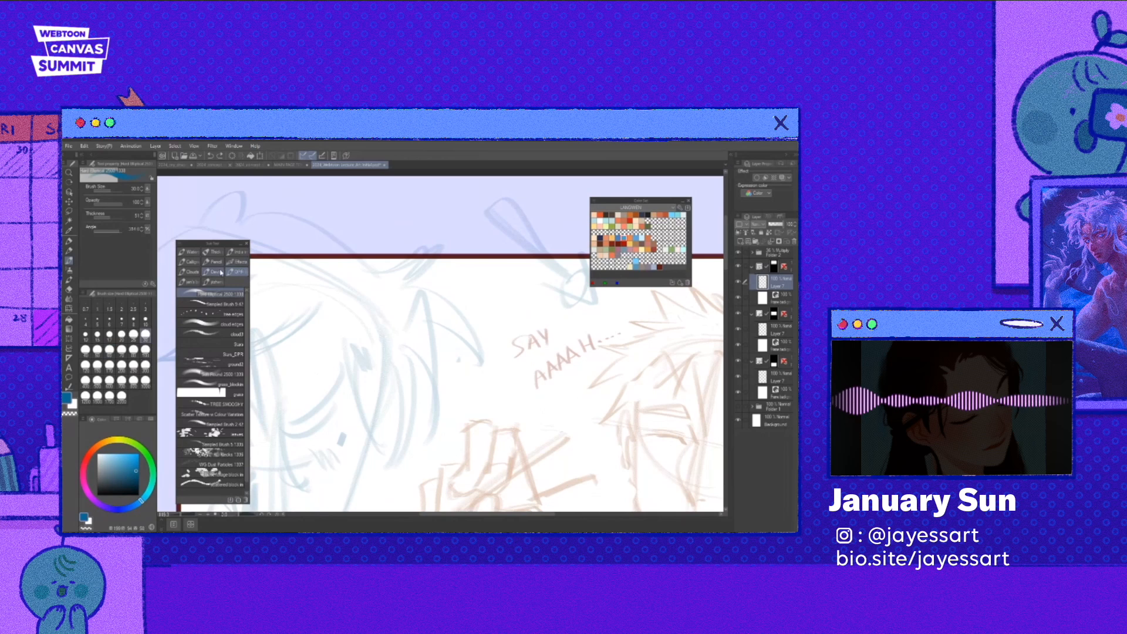
- Switch to a pencil from the pencil brush group, enlarge it, and build up overlapping blue test strokes across the middle of the first panel
left_click(221, 272)
left_click(214, 262)
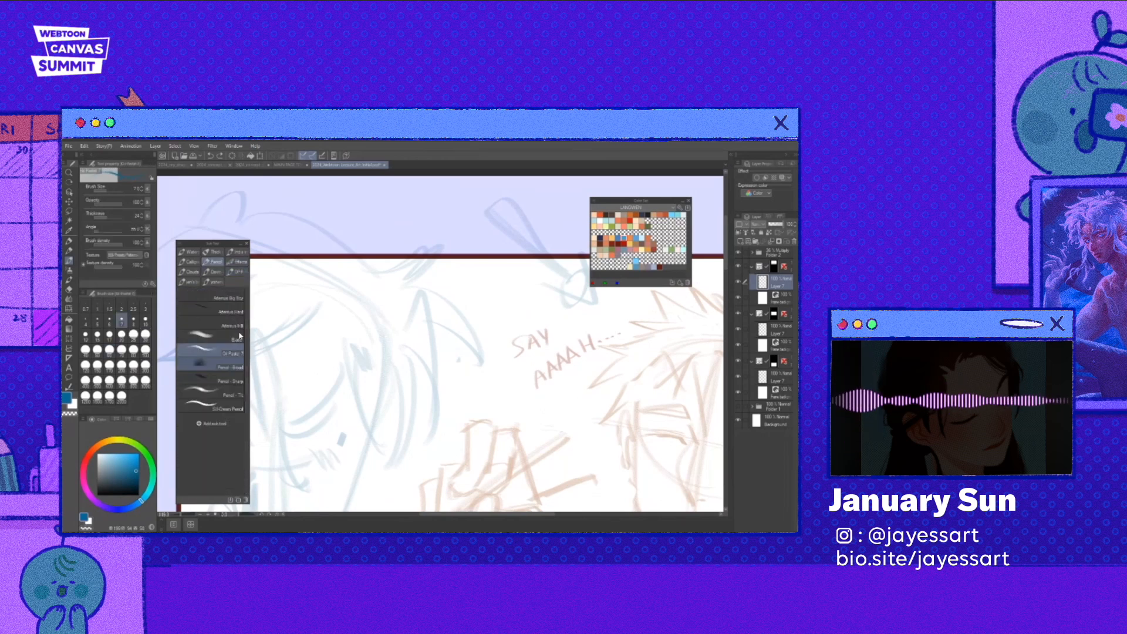
left_click(212, 394)
mouse_move(368, 414)
left_mouse_down()
mouse_move(371, 397)
mouse_move(440, 447)
left_mouse_up()
key("ctrl+z")
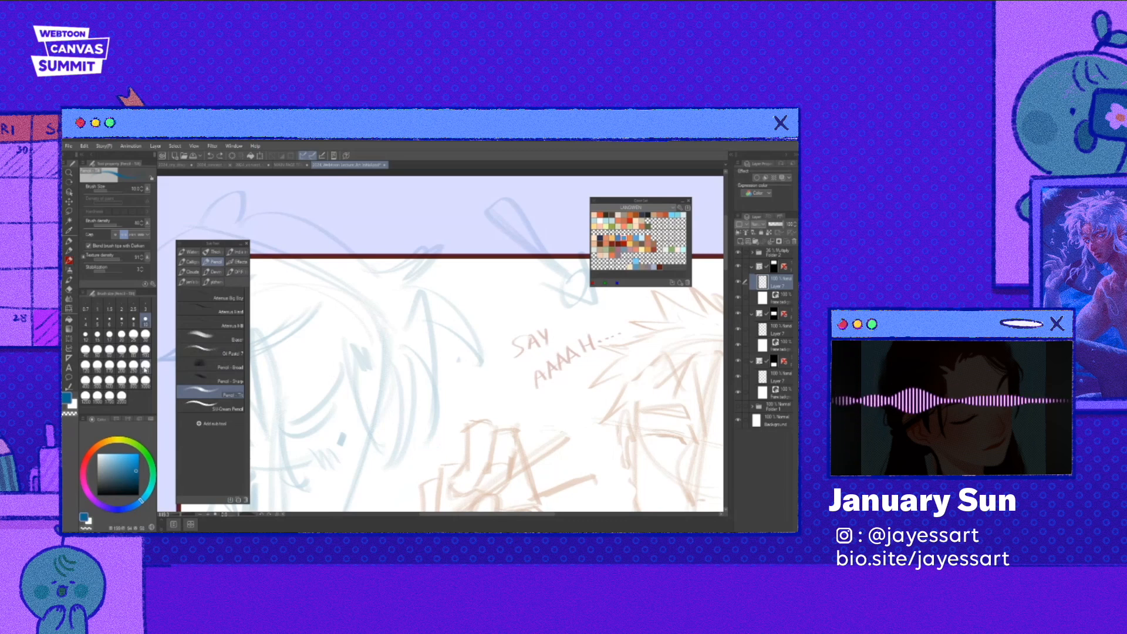
left_click(145, 369)
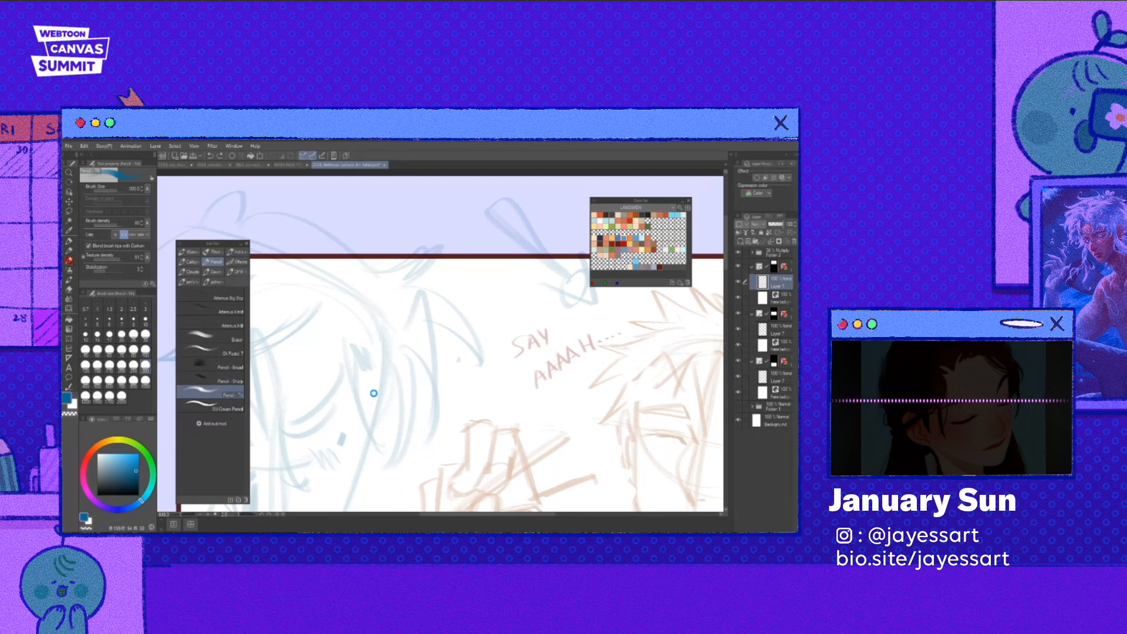
mouse_move(373, 394)
left_mouse_down()
mouse_move(486, 415)
mouse_move(512, 439)
mouse_move(386, 474)
mouse_move(319, 447)
left_mouse_up()
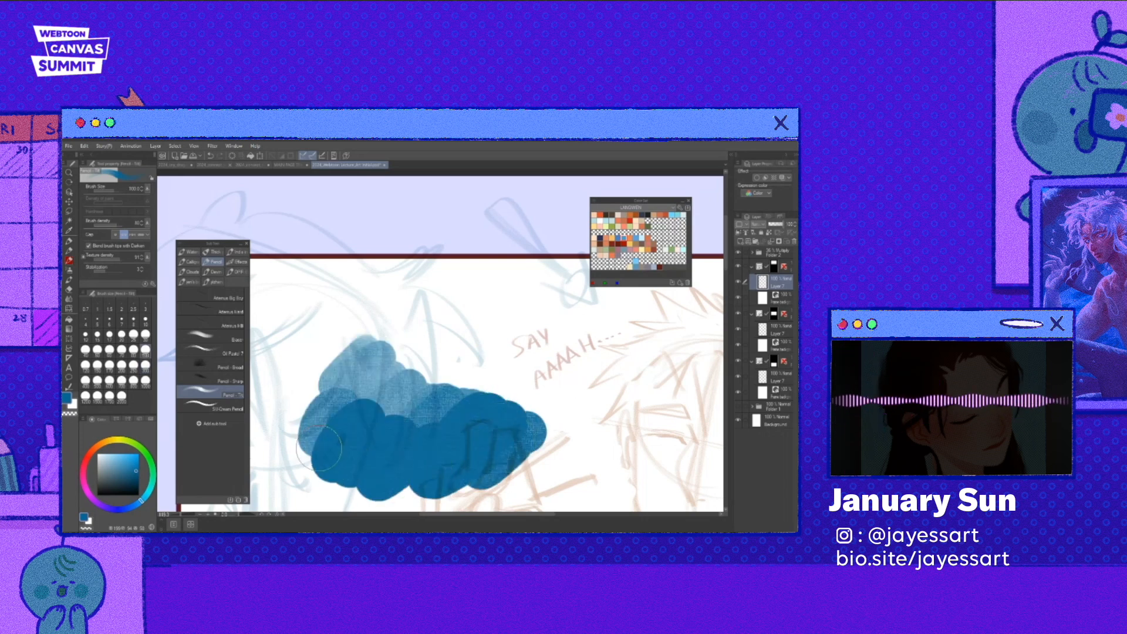
- Test blending overlapping brown and blue pencil strokes above the sketched hand, and clear them
left_click_drag(421, 409, 467, 371)
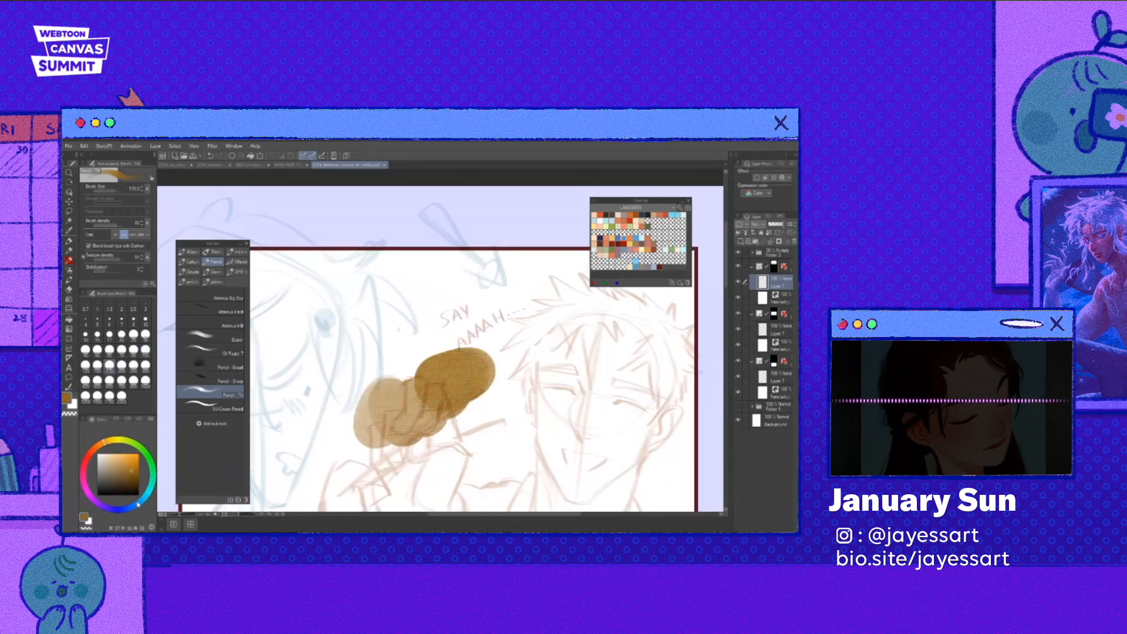
left_click(138, 503)
mouse_move(437, 461)
left_mouse_down()
mouse_move(504, 414)
mouse_move(468, 380)
mouse_move(437, 426)
left_mouse_up()
key("j")
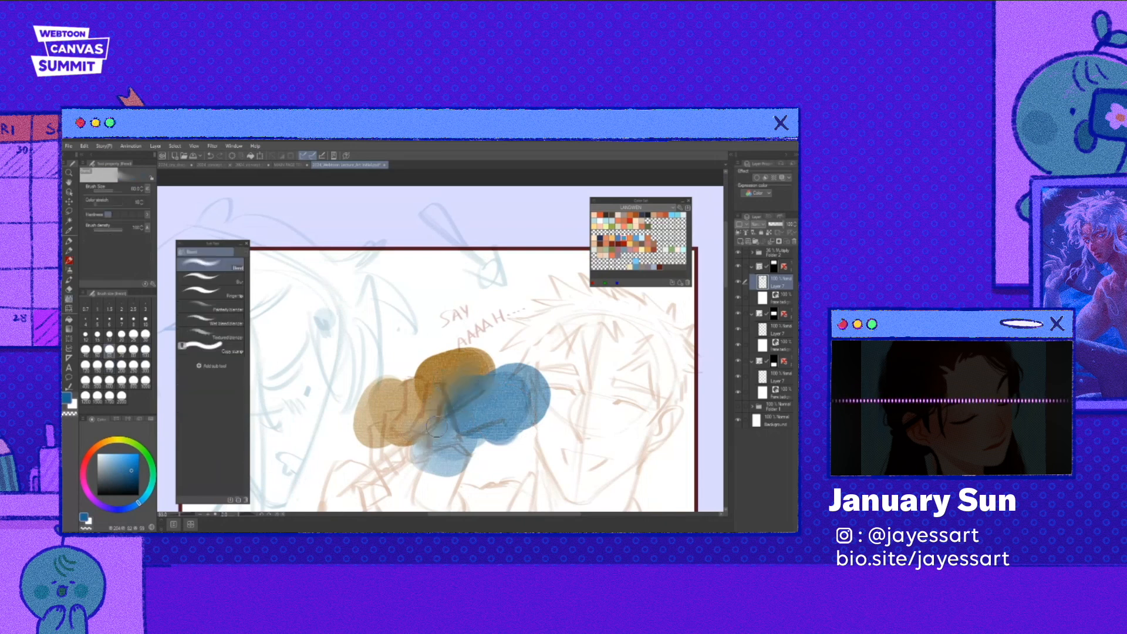
mouse_move(518, 394)
left_mouse_down()
mouse_move(464, 396)
mouse_move(558, 407)
mouse_move(463, 464)
mouse_move(443, 369)
left_mouse_up()
key("m")
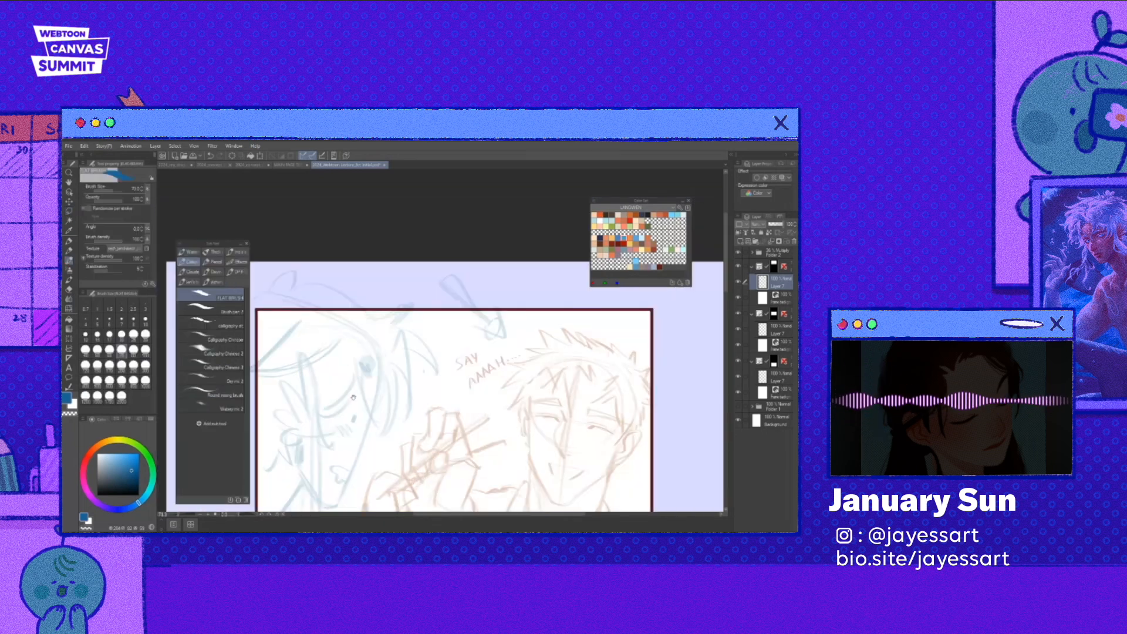
- Try out the flat brush with a blue swash and a large cursive signature across the first panel
mouse_move(404, 375)
left_mouse_down()
mouse_move(427, 399)
mouse_move(418, 452)
mouse_move(444, 442)
mouse_move(486, 379)
left_mouse_up()
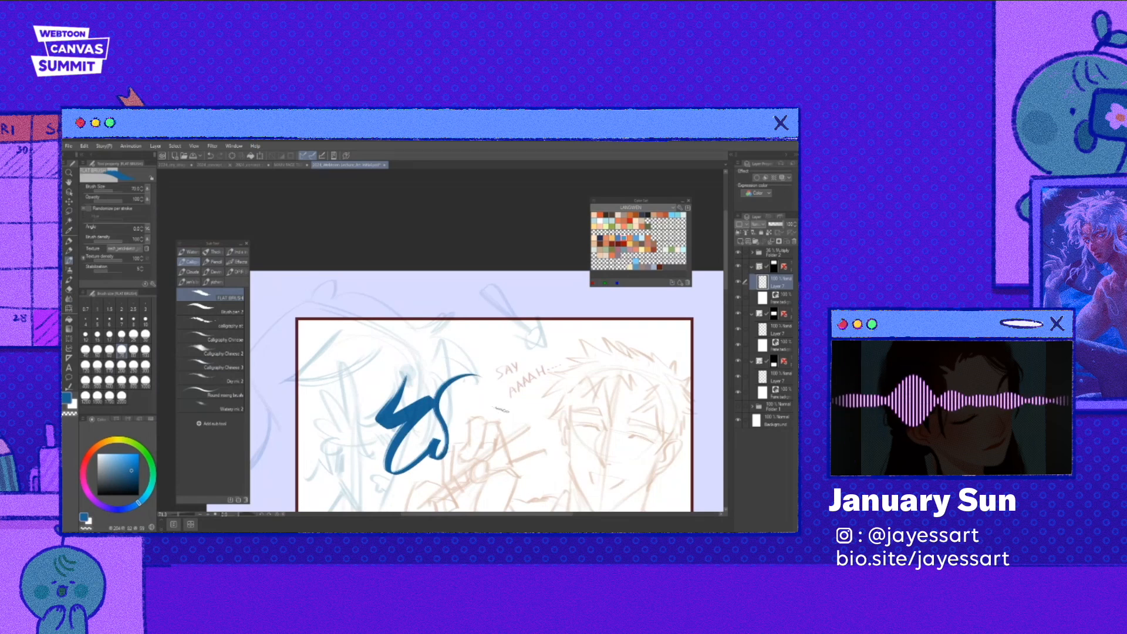
mouse_move(458, 466)
left_mouse_down()
mouse_move(500, 401)
mouse_move(508, 429)
mouse_move(556, 378)
mouse_move(587, 426)
left_mouse_up()
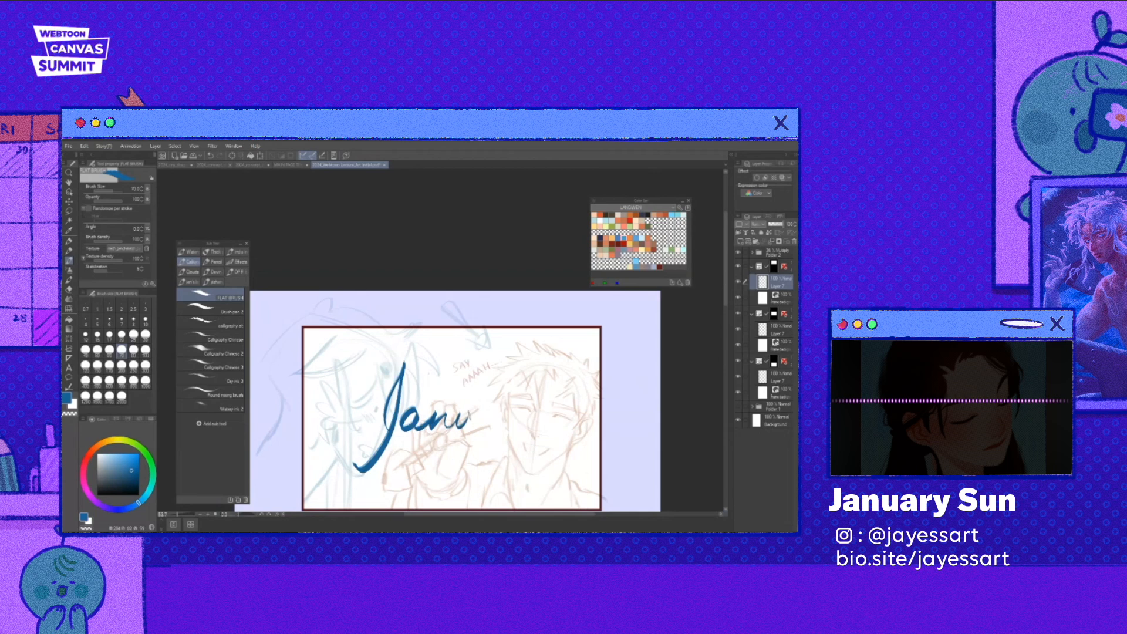
mouse_move(468, 417)
left_mouse_down()
mouse_move(549, 412)
mouse_move(495, 471)
mouse_move(458, 472)
left_mouse_up()
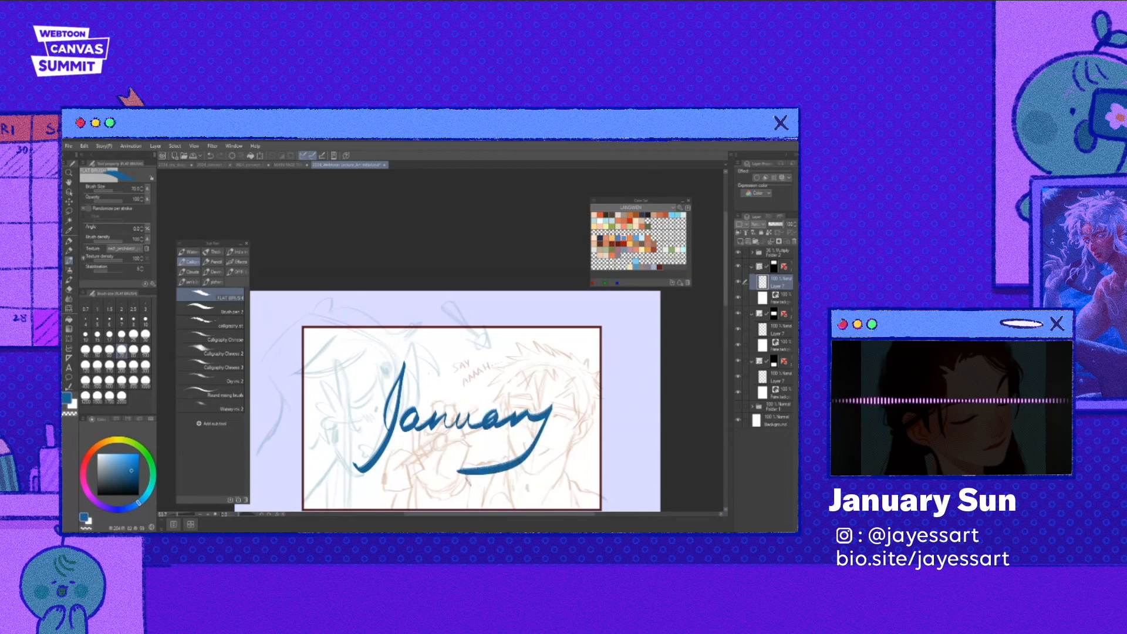
- Select the handwritten signature with the lasso, delete it, and clear the selection
key("m")
left_click_drag(332, 397, 515, 468)
key("Delete")
key("ctrl+d")
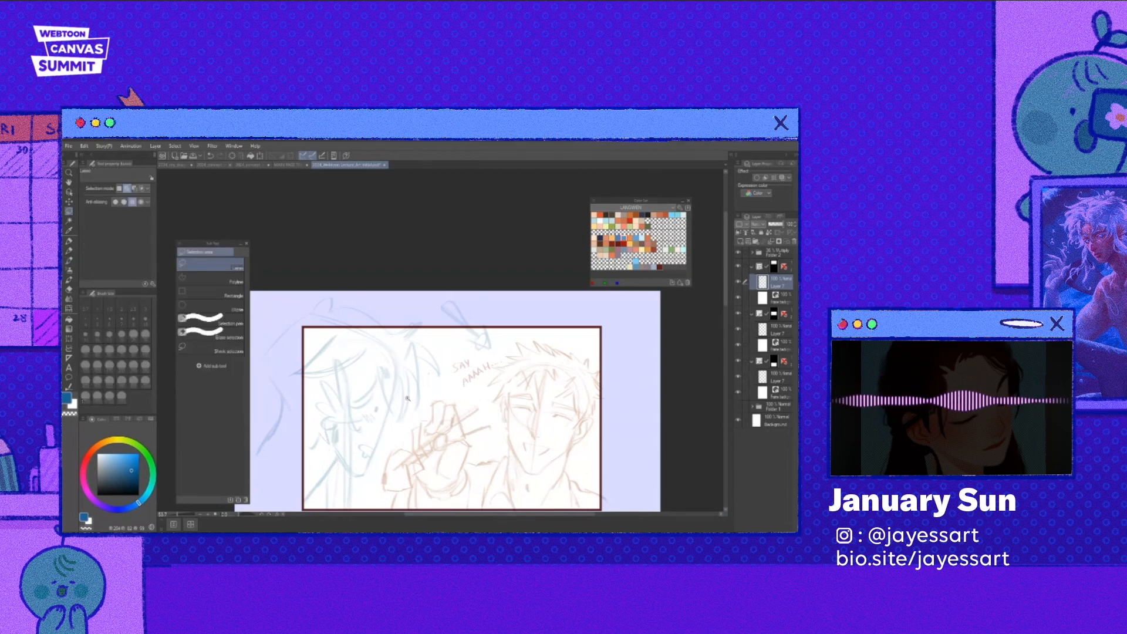
- Test flat brush strokes near the sketched hand in blue and in black, set the brush size to 70, and undo the strokes
scroll(407, 398, "up", 3)
key("b")
left_click_drag(415, 372, 436, 448)
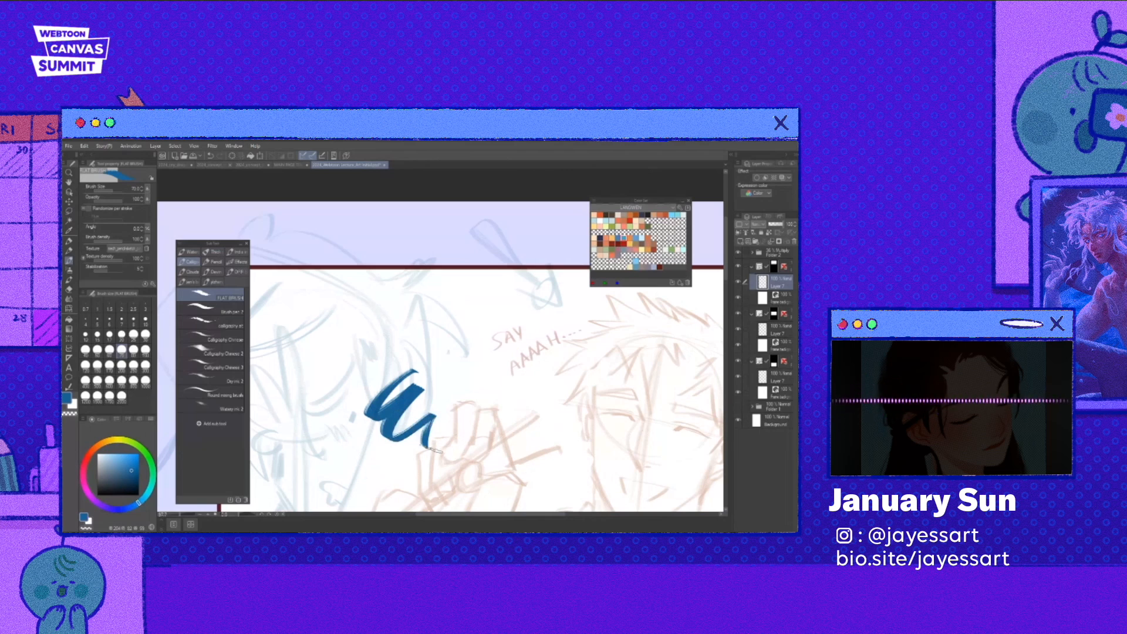
mouse_move(419, 351)
left_mouse_down()
mouse_move(407, 394)
mouse_move(433, 437)
left_mouse_up()
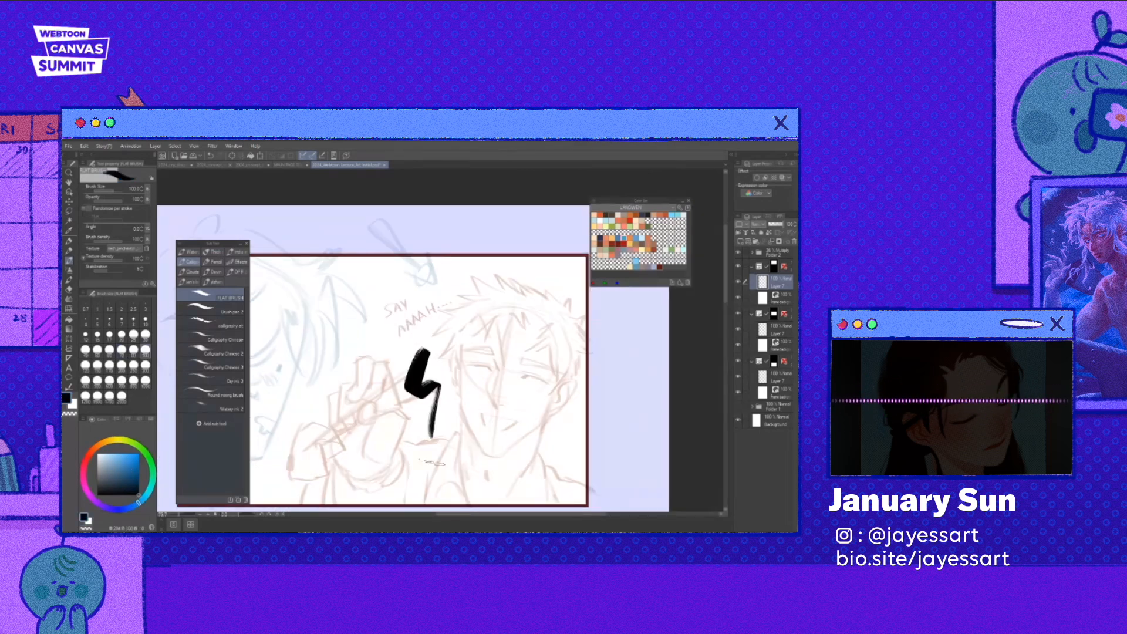
key("ctrl+z")
left_click(122, 350)
mouse_move(368, 331)
left_mouse_down()
mouse_move(410, 346)
mouse_move(449, 436)
left_mouse_up()
key("ctrl+z")
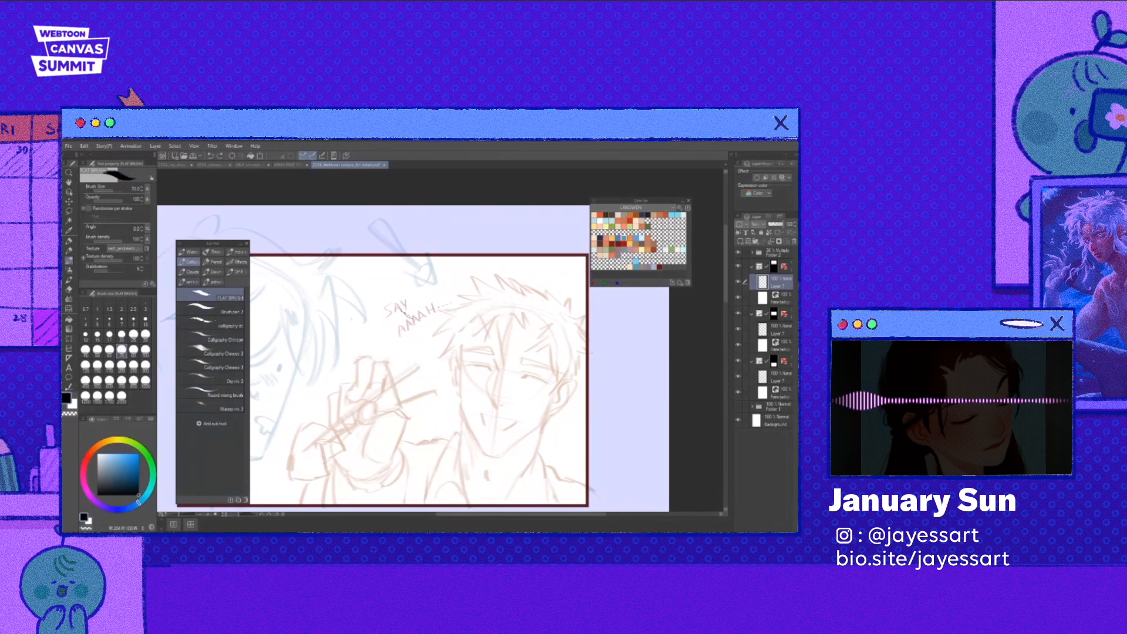
- Test long tapering black flat brush strokes over the right figure's face and the sketched hand, and undo them
left_click_drag(434, 330, 469, 451)
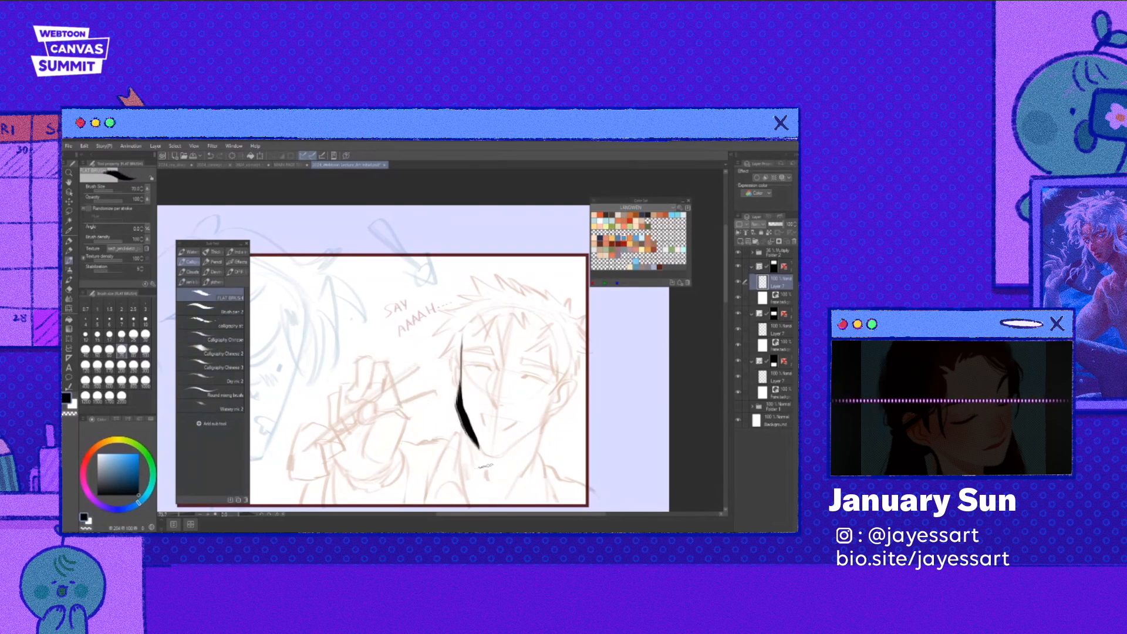
key("ctrl+z")
mouse_move(355, 407)
left_mouse_down()
mouse_move(383, 384)
mouse_move(506, 372)
left_mouse_up()
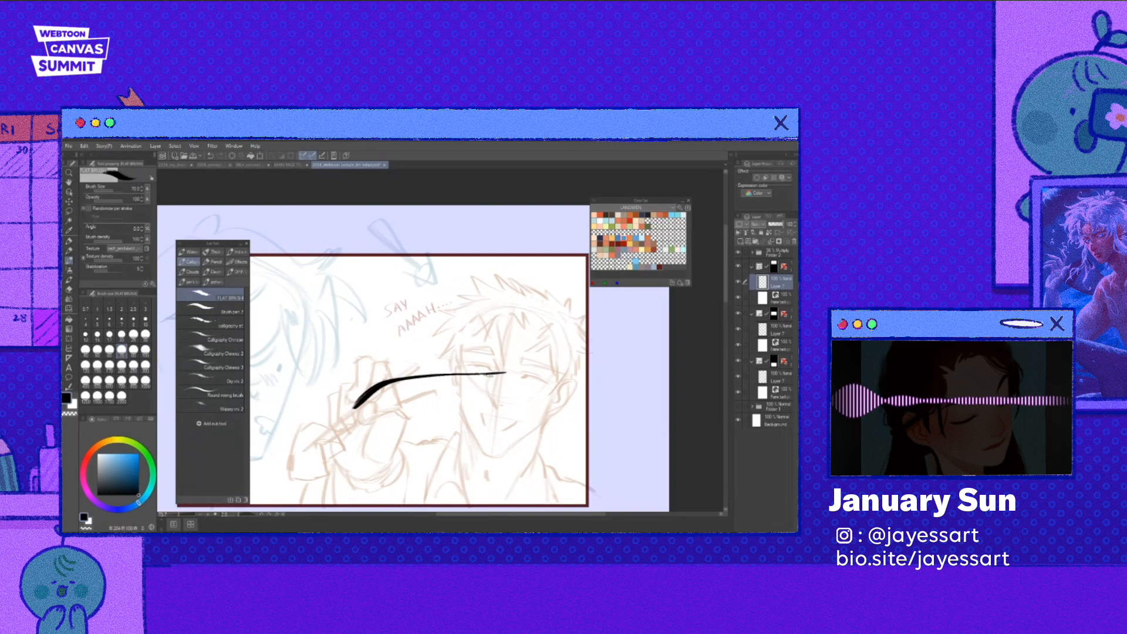
mouse_move(330, 429)
left_mouse_down()
mouse_move(487, 384)
mouse_move(398, 440)
left_mouse_up()
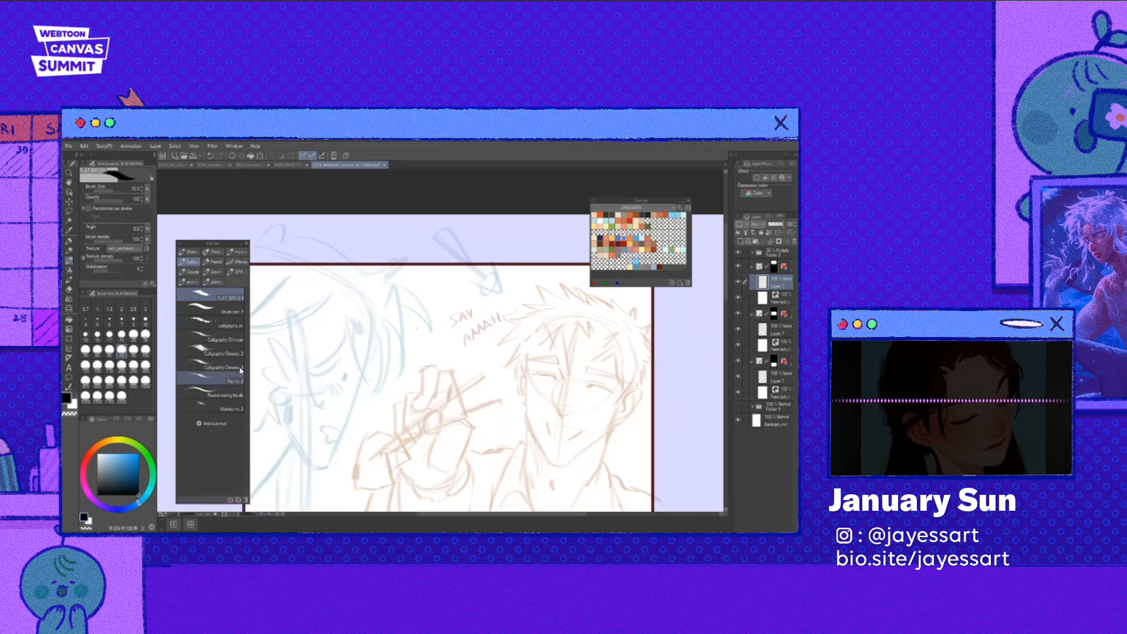
- Compare a calligraphy brush with the brush pen, keeping the brush pen and undoing the curved and wavy test strokes over the left face
left_click(218, 367)
mouse_move(276, 316)
left_mouse_down()
mouse_move(305, 364)
mouse_move(341, 303)
mouse_move(381, 326)
left_mouse_up()
key("ctrl+z")
left_click(211, 307)
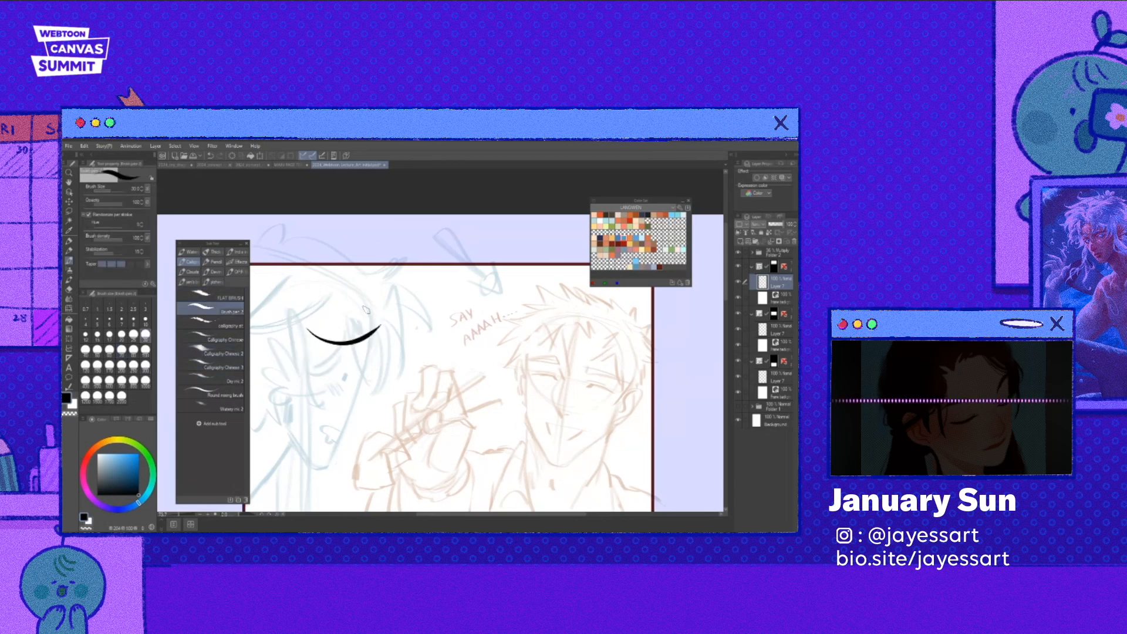
key("ctrl+z")
mouse_move(311, 311)
left_mouse_down()
mouse_move(309, 351)
mouse_move(404, 401)
left_mouse_up()
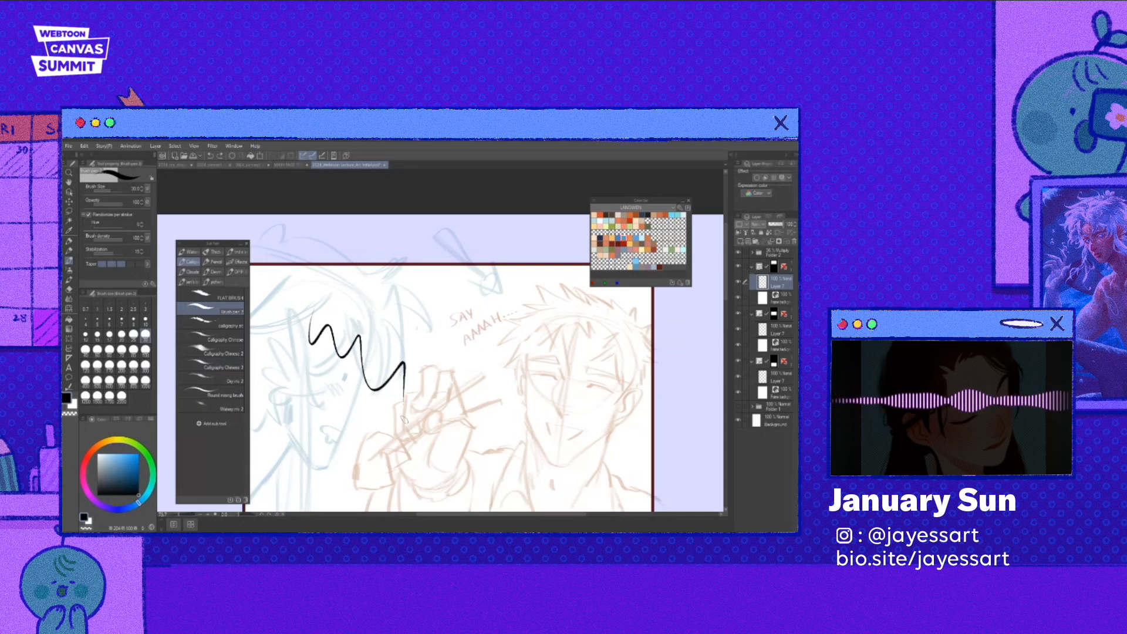
key("ctrl+z")
- Scribble a dense black brush pen zigzag just below the SAY AAAH lettering and undo it
scroll(404, 418, "down", 2)
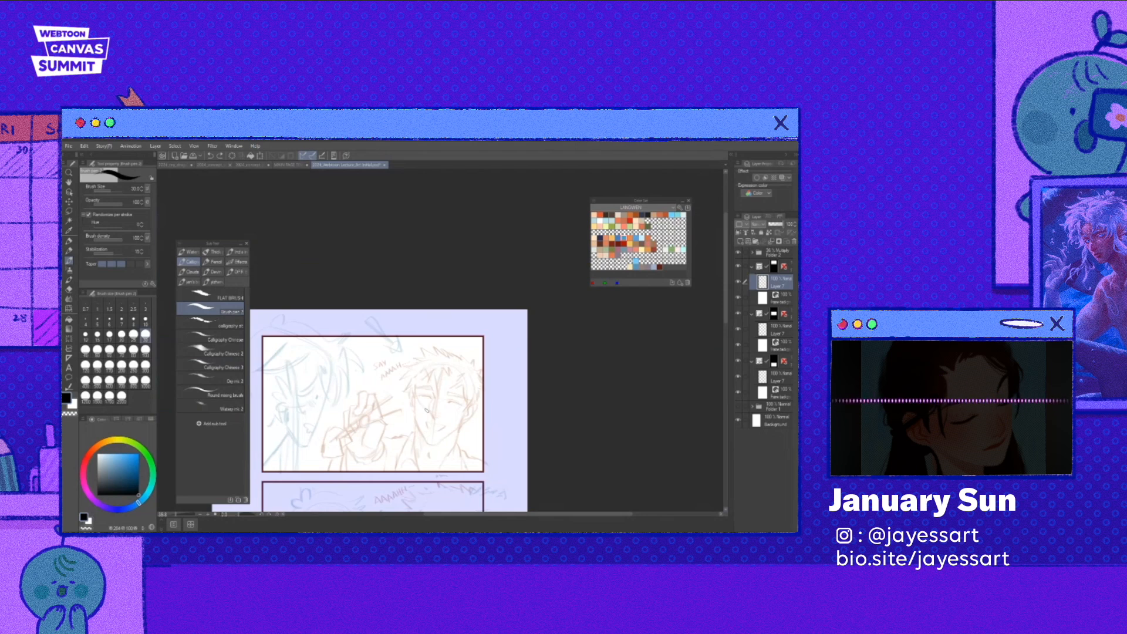
scroll(427, 409, "up", 1)
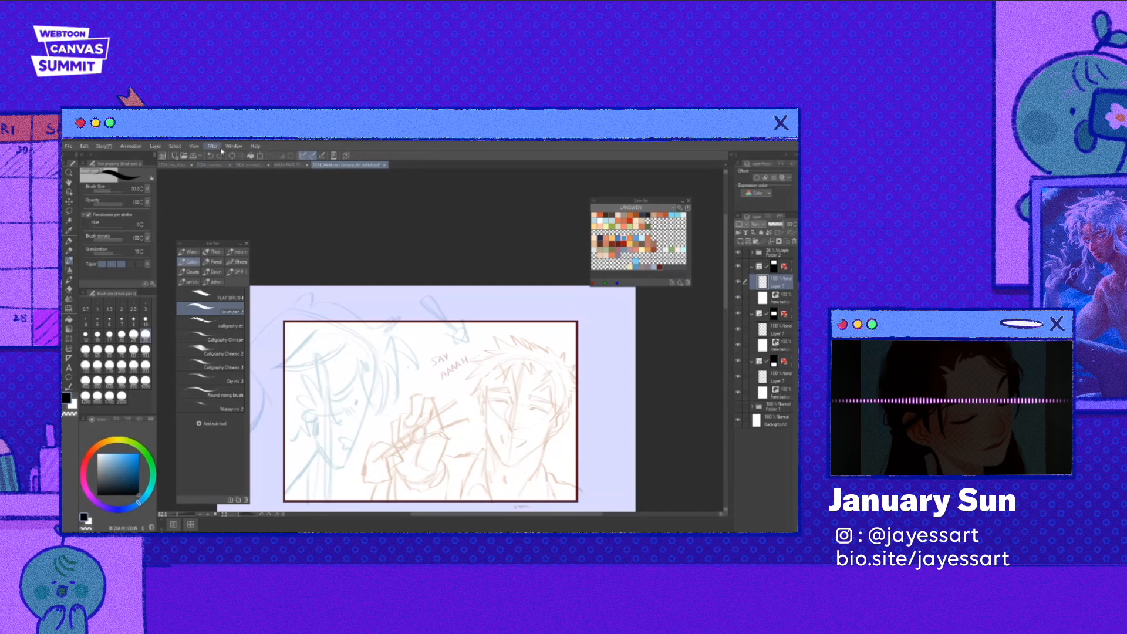
scroll(448, 383, "up", 2)
left_click_drag(433, 389, 474, 409)
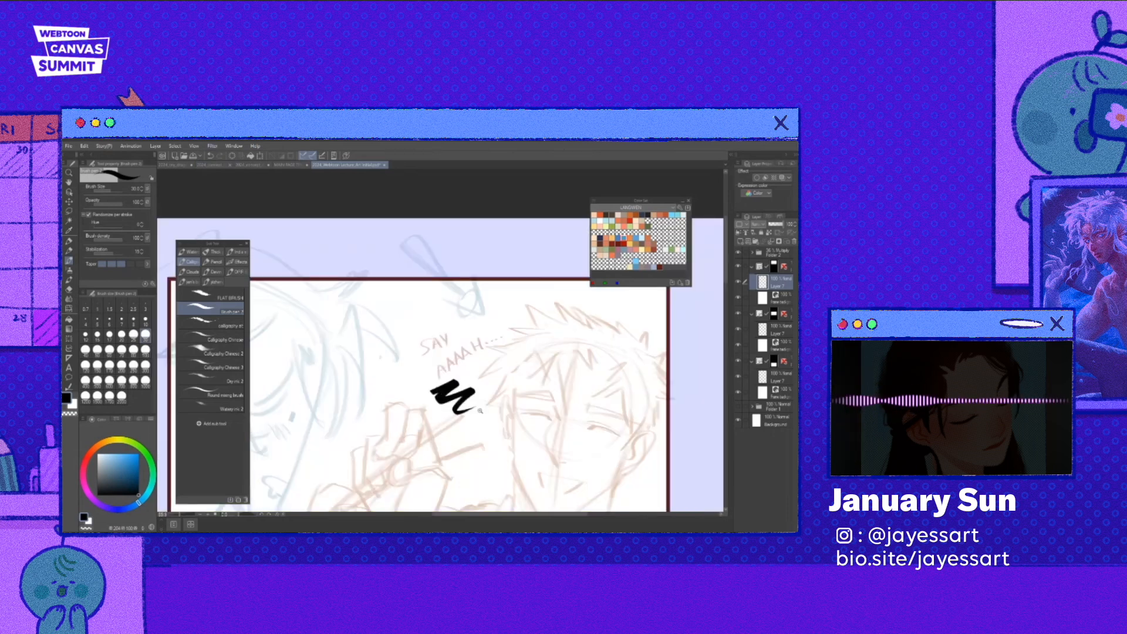
key("ctrl+z")
scroll(480, 411, "up", 1)
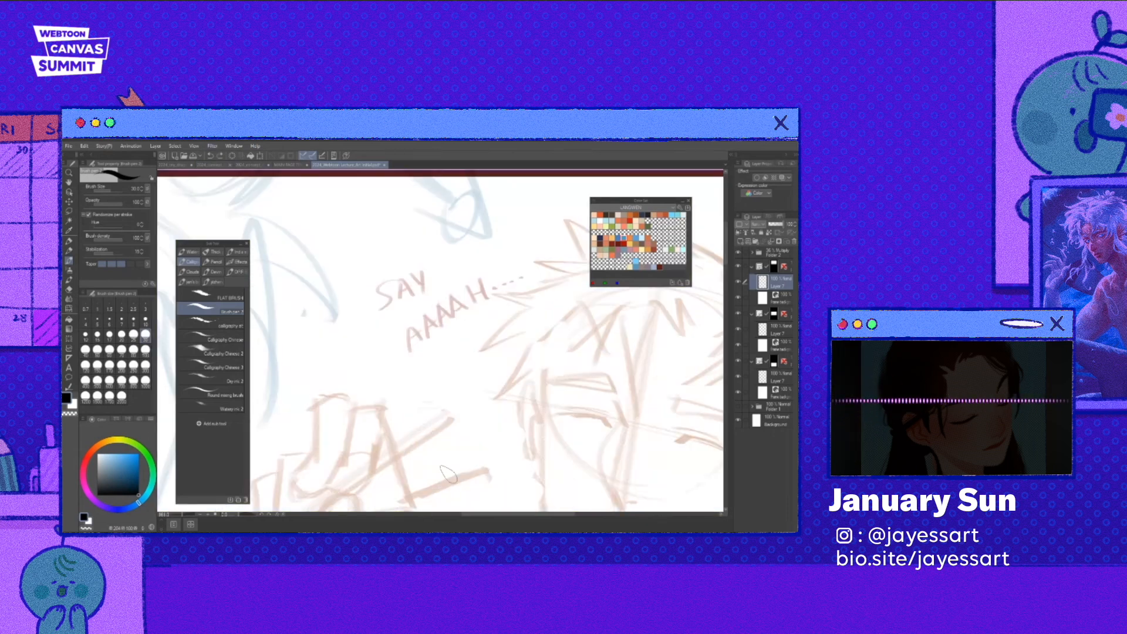
- Draw a large black brush pen spiral between the lettering and the sketched hand, and undo it
mouse_move(446, 471)
left_mouse_down()
mouse_move(443, 328)
mouse_move(461, 384)
mouse_move(410, 359)
mouse_move(431, 371)
left_mouse_up()
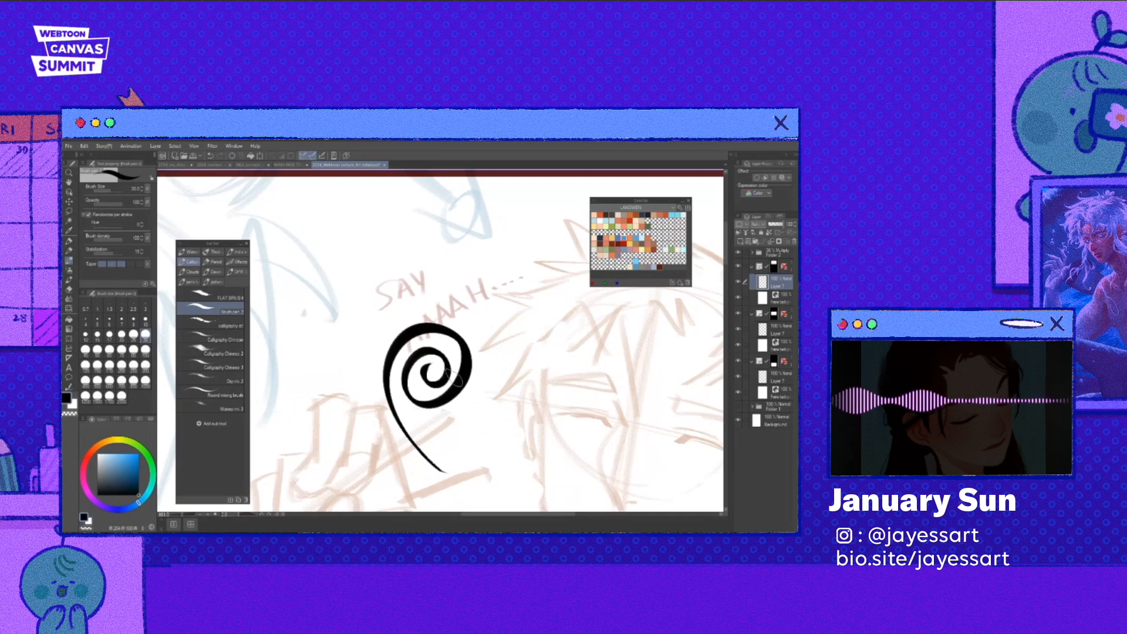
scroll(454, 376, "down", 2)
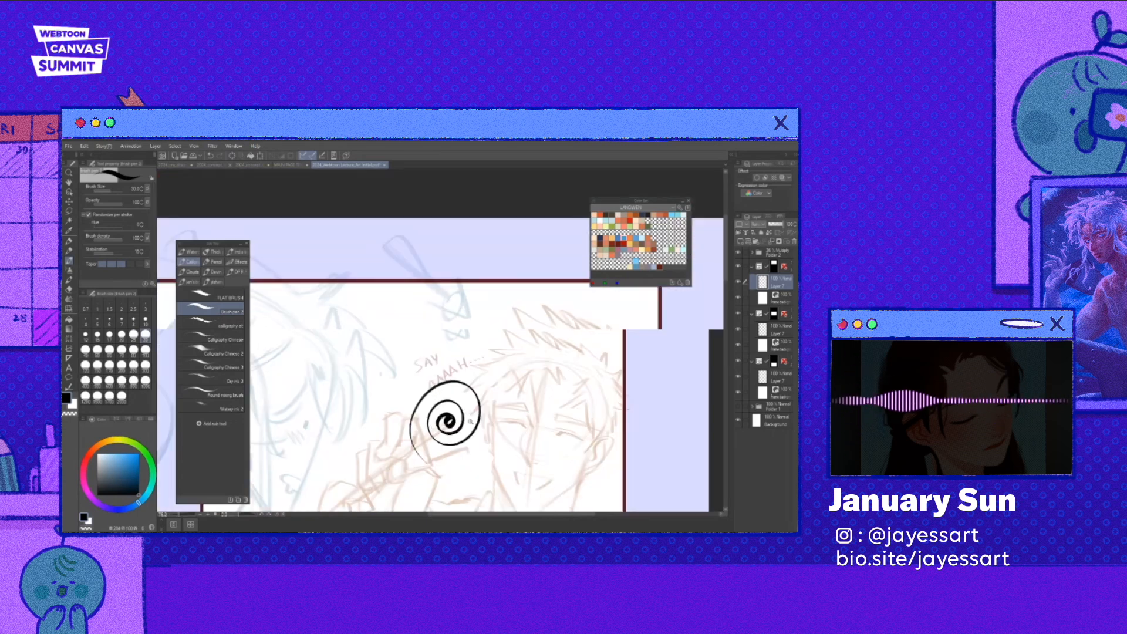
key("ctrl+z")
scroll(471, 422, "up", 2)
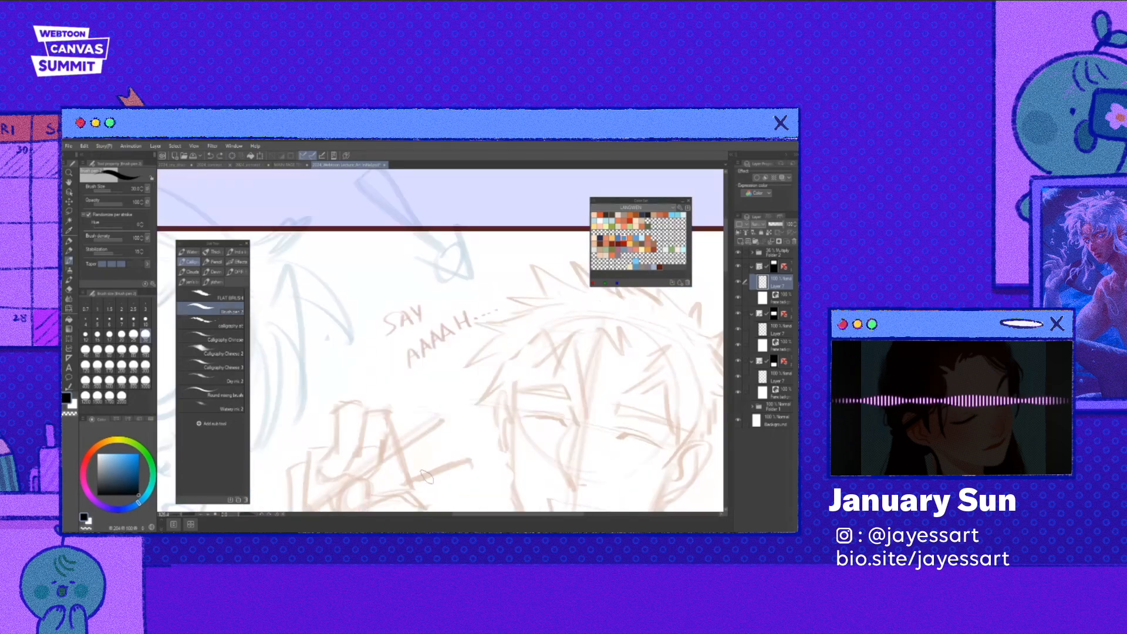
scroll(427, 476, "down", 1)
left_click_drag(443, 425, 491, 454)
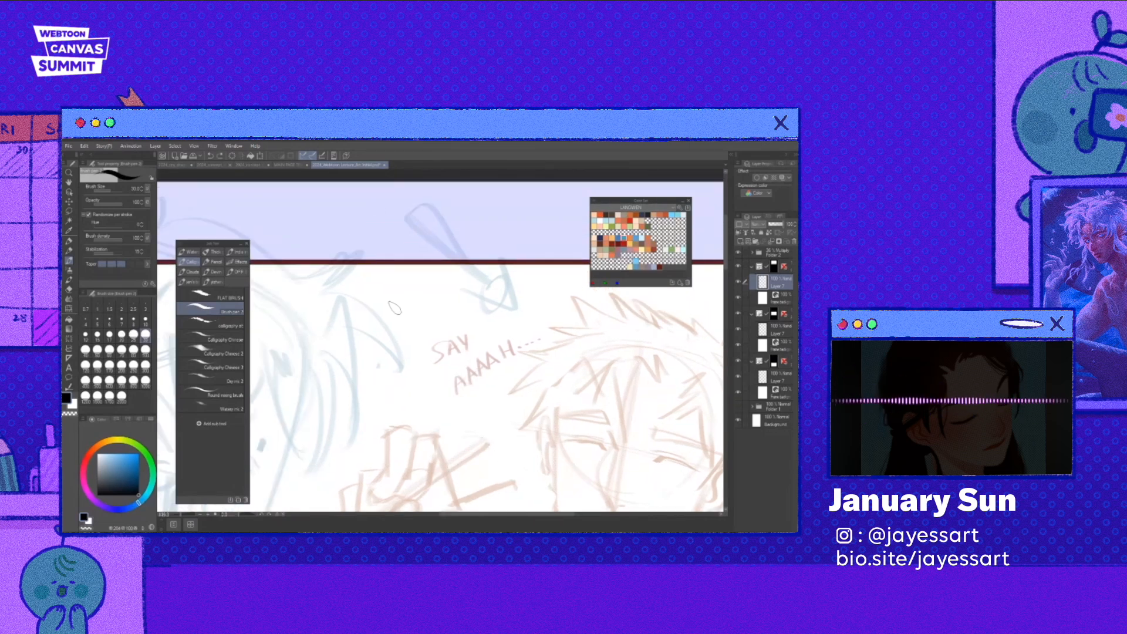
- Compare black brush pen zigzag test strokes in the first panel with the line art of other open artworks, and undo the strokes
mouse_move(394, 304)
left_mouse_down()
mouse_move(406, 333)
mouse_move(614, 405)
left_mouse_up()
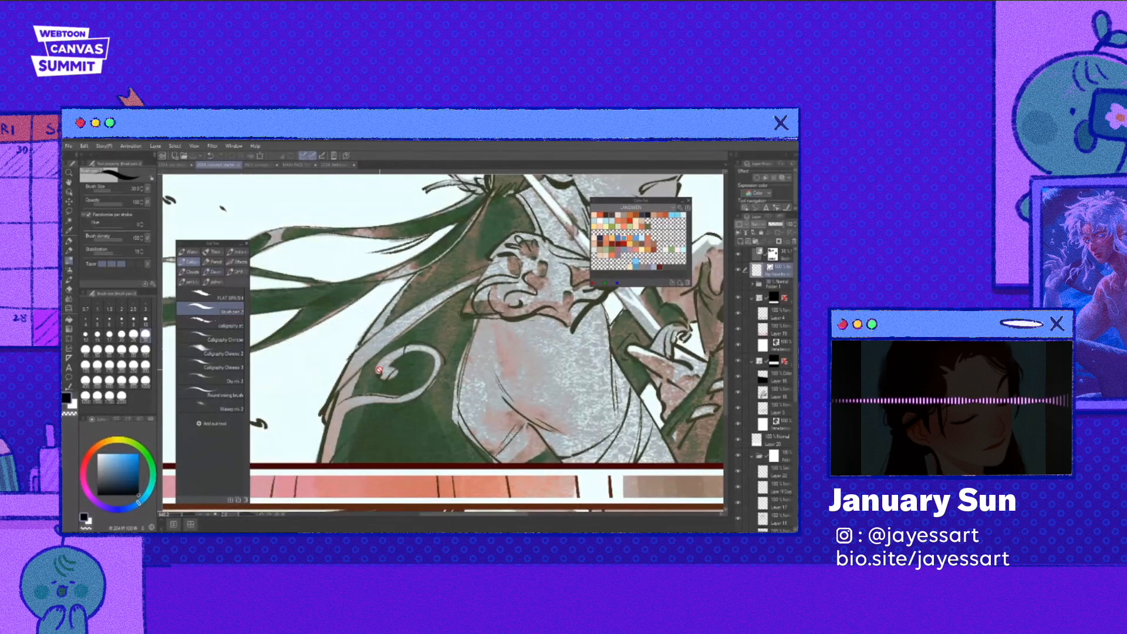
left_click(352, 165)
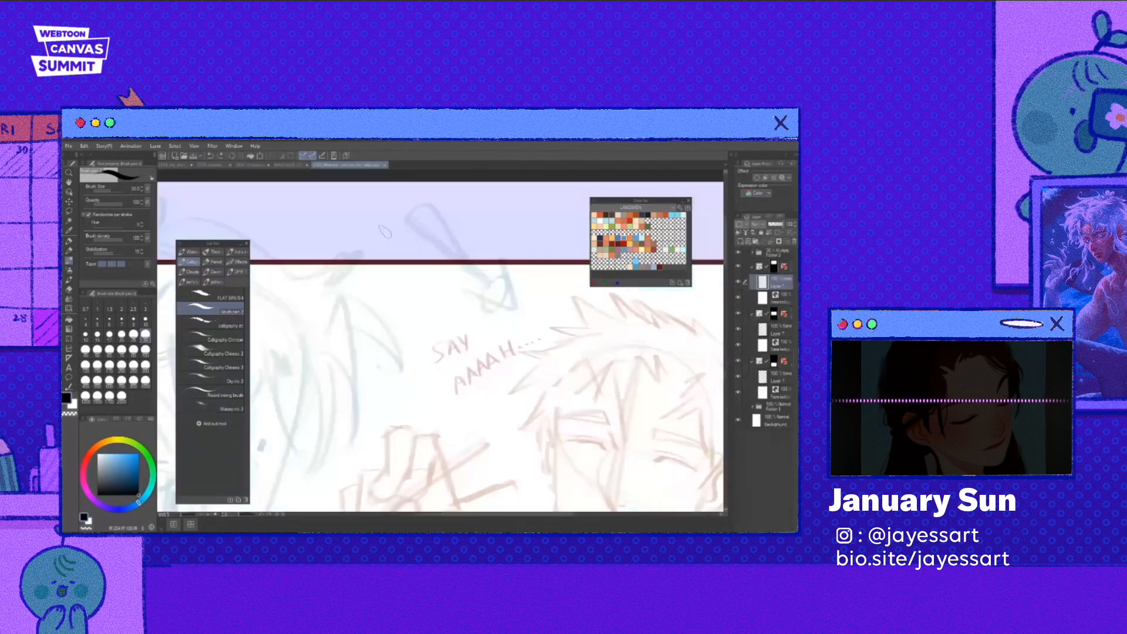
left_click_drag(394, 296, 432, 430)
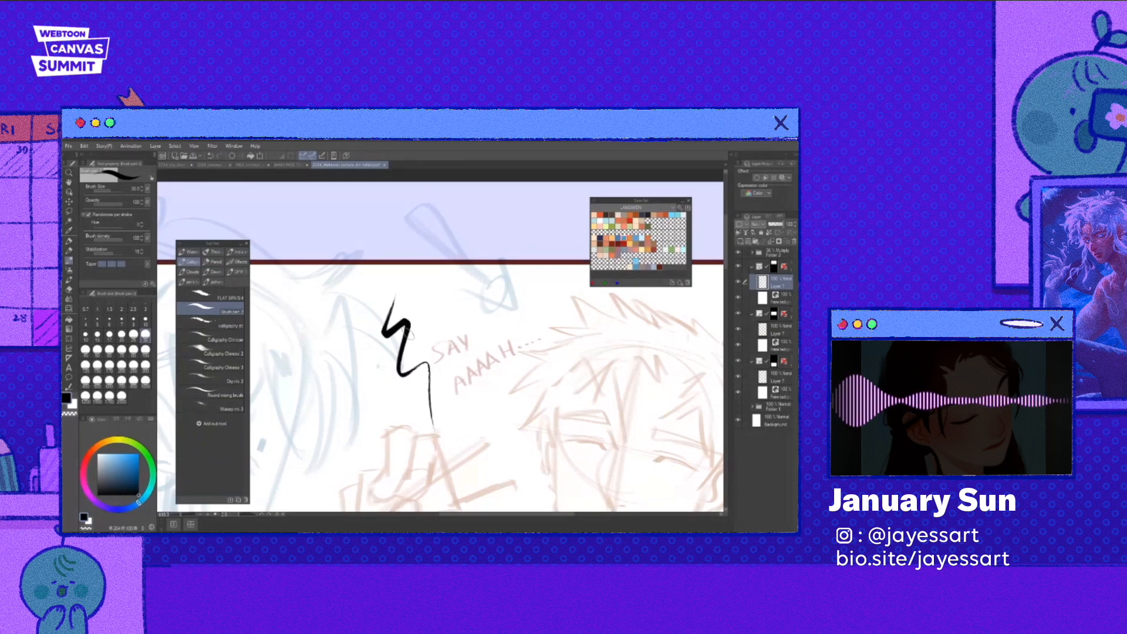
left_click(287, 165)
left_click(344, 165)
mouse_move(478, 410)
left_mouse_down()
mouse_move(468, 425)
mouse_move(483, 420)
left_mouse_up()
key("ctrl+z")
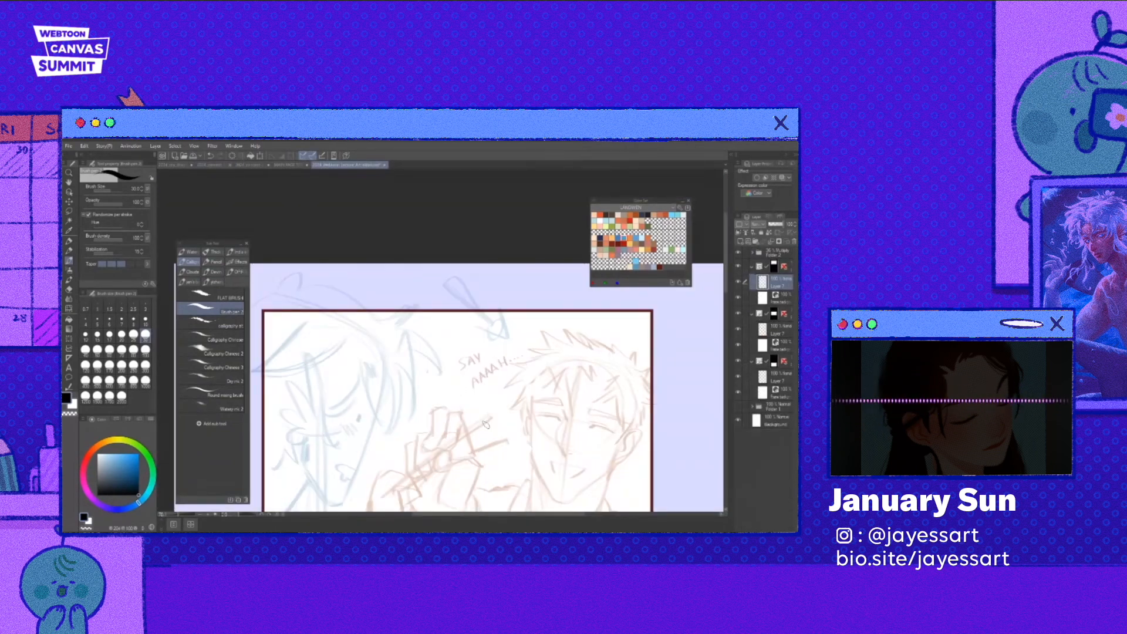
scroll(494, 401, "up", 2)
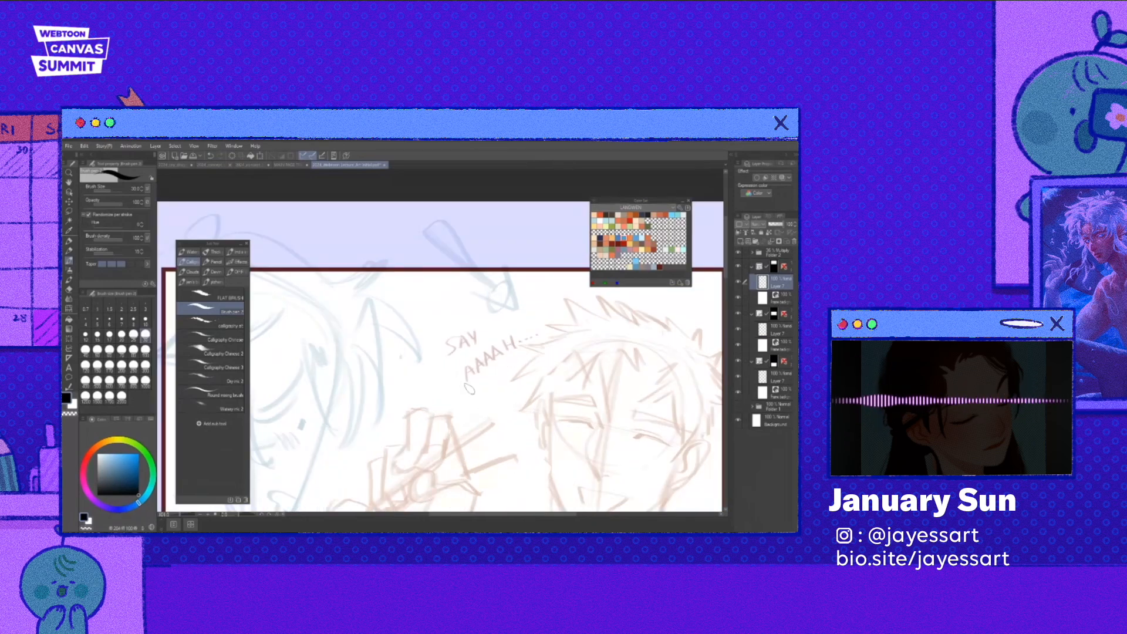
left_click_drag(483, 453, 419, 397)
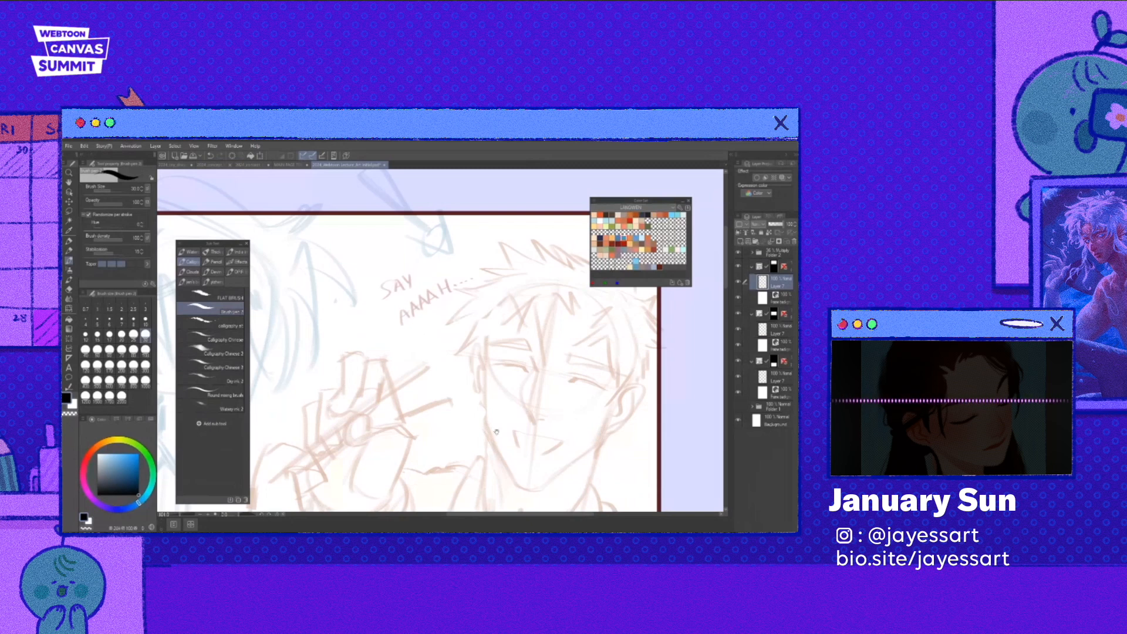
- Test a pencil brush with a stroke beside the sketched hand in the first panel and undo it
scroll(496, 432, "down", 2)
scroll(508, 401, "down", 2)
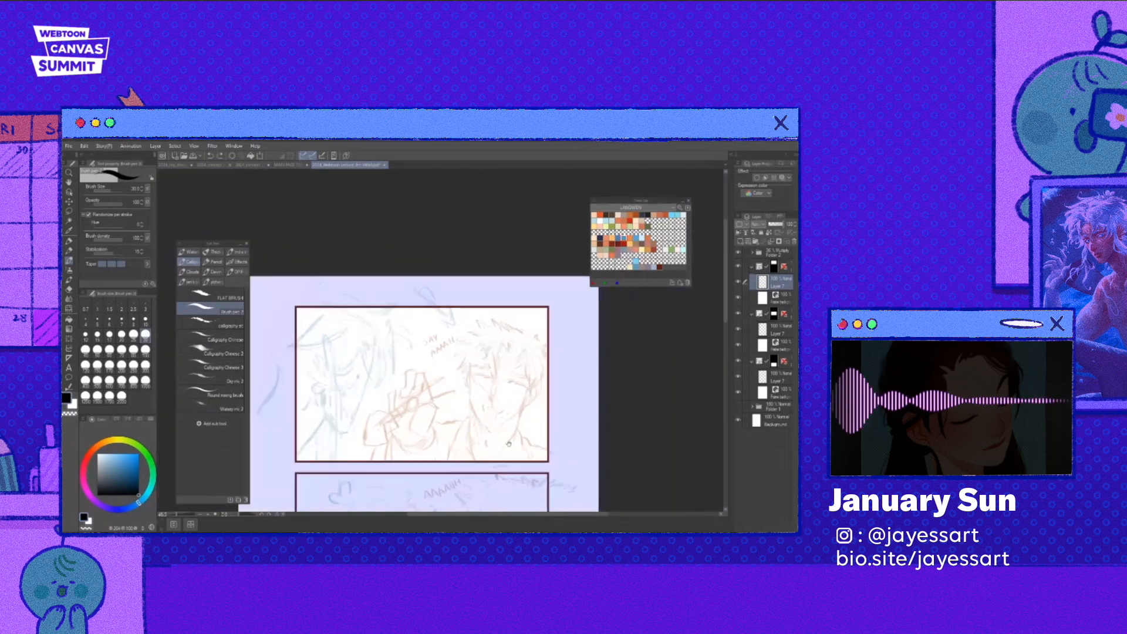
key("h")
left_click_drag(528, 456, 534, 438)
scroll(531, 414, "up", 2)
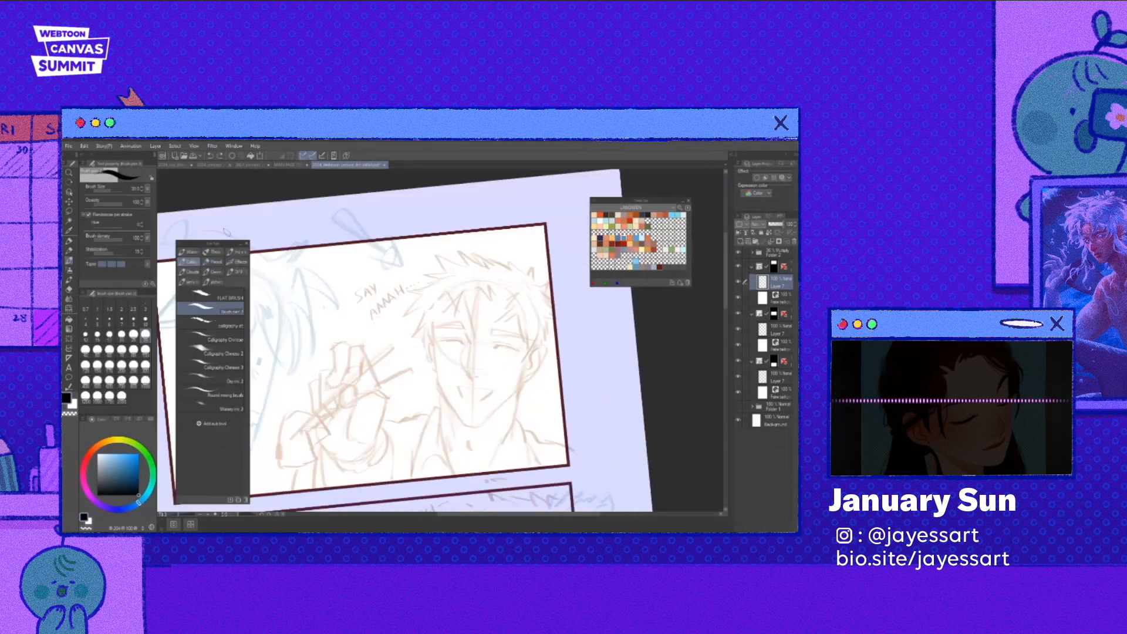
left_click(213, 261)
left_click_drag(394, 359, 371, 409)
key("ctrl+z")
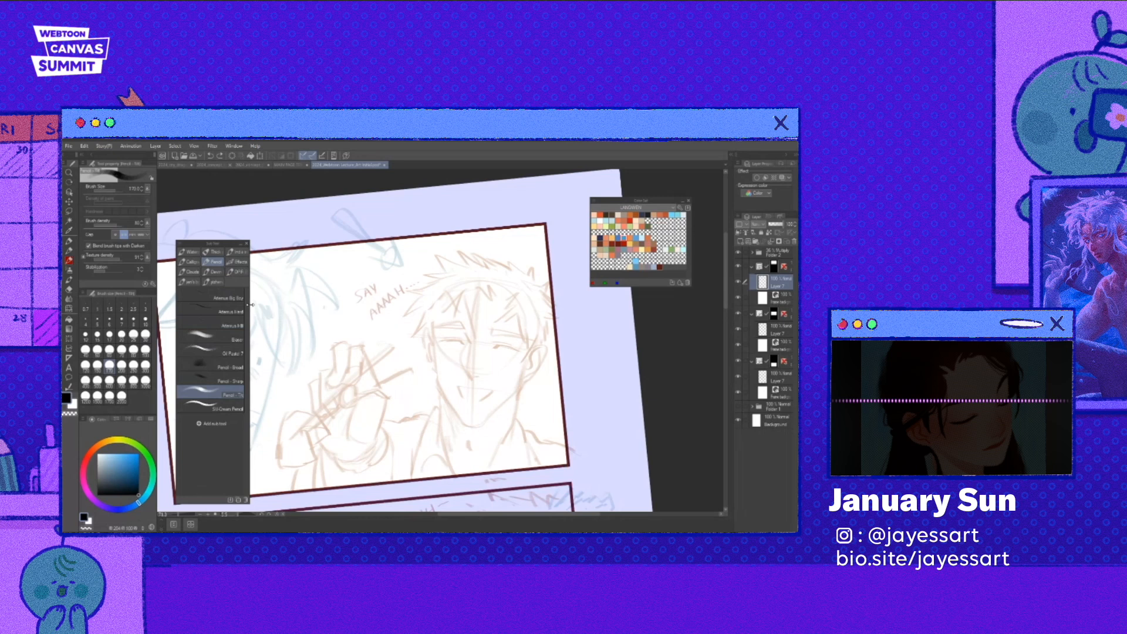
- Choose the oil pastel brush, test it with strokes over the hand and the right face, and undo the strokes
left_click(211, 351)
left_click_drag(336, 357, 427, 436)
key("ctrl+z")
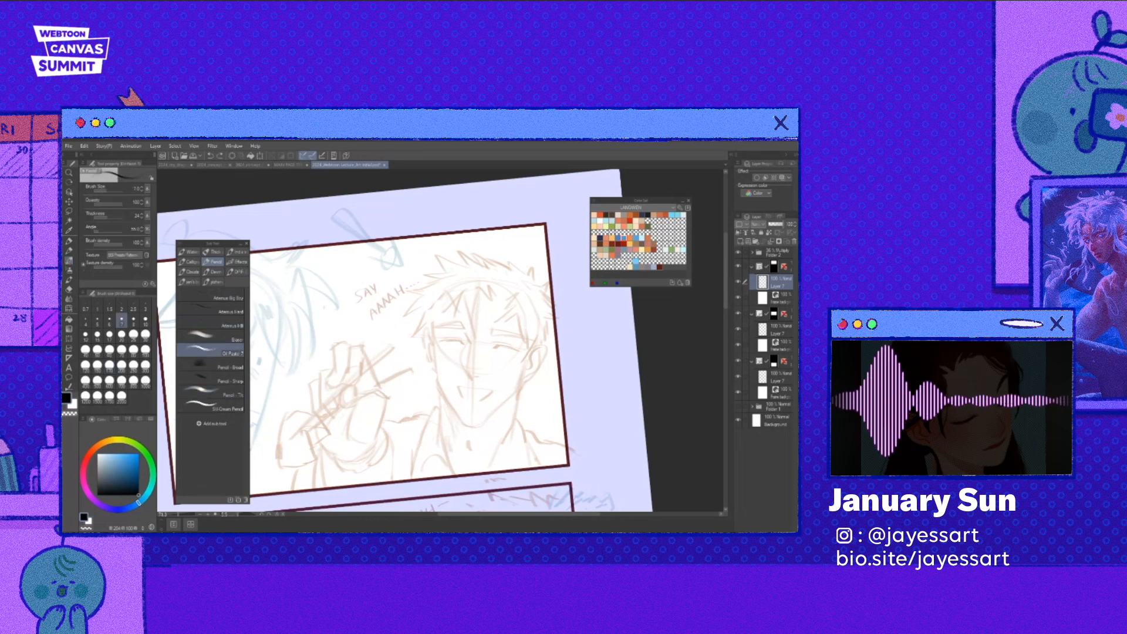
mouse_move(508, 380)
left_mouse_down()
mouse_move(476, 463)
mouse_move(479, 450)
left_mouse_up()
key("ctrl+z")
- Test dark red oil pastel strokes at the right face's eye, undo them, set the brush size to 10 and compare with the finished comic artwork
left_click(484, 442)
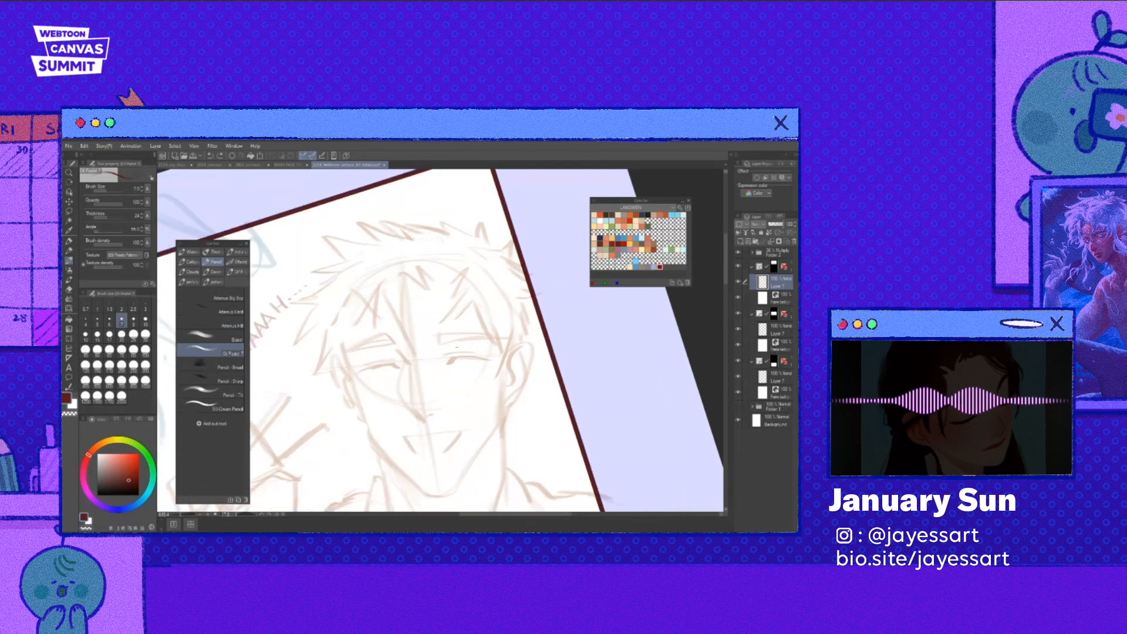
left_click_drag(455, 358, 430, 395)
left_click(459, 360)
key("ctrl+z")
key("bracketright")
key("bracketright")
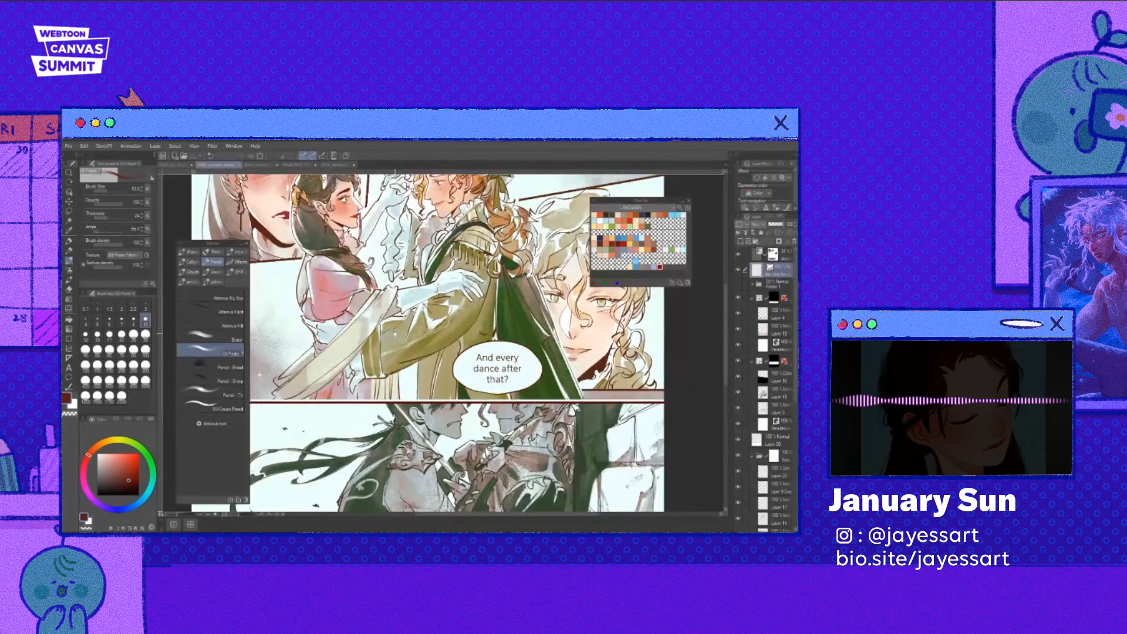
scroll(395, 333, "up", 5)
scroll(483, 392, "down", 5)
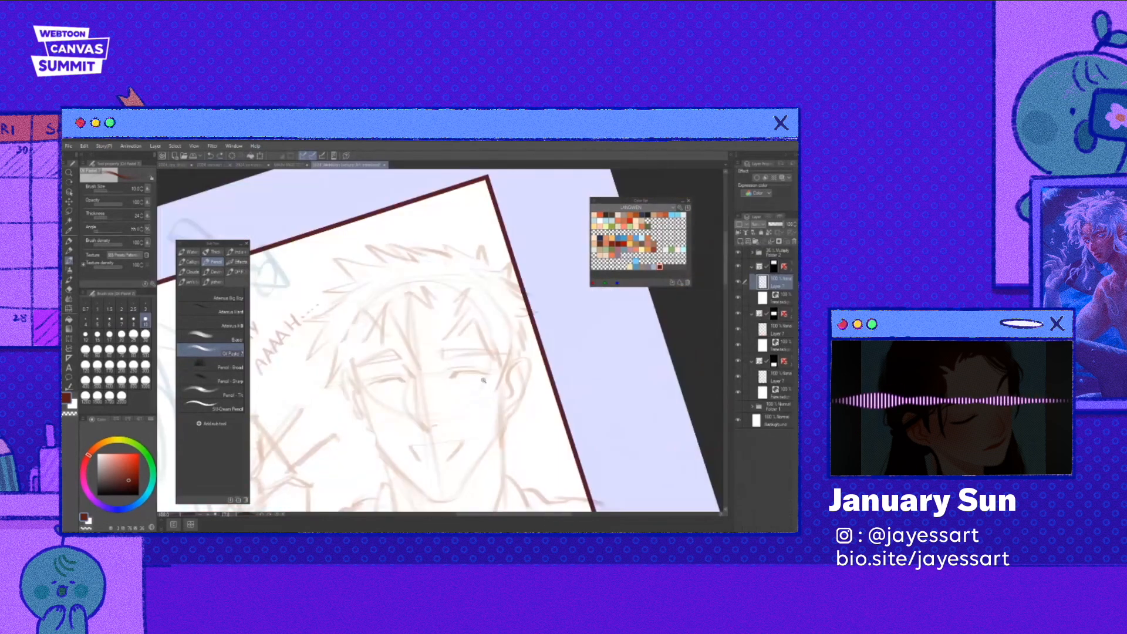
- Ink both closed smiling eyes of the right-hand man in dark red with the oil pastel brush
scroll(494, 393, "up", 3)
key("p")
left_click_drag(445, 375, 524, 360)
scroll(455, 368, "up", 2)
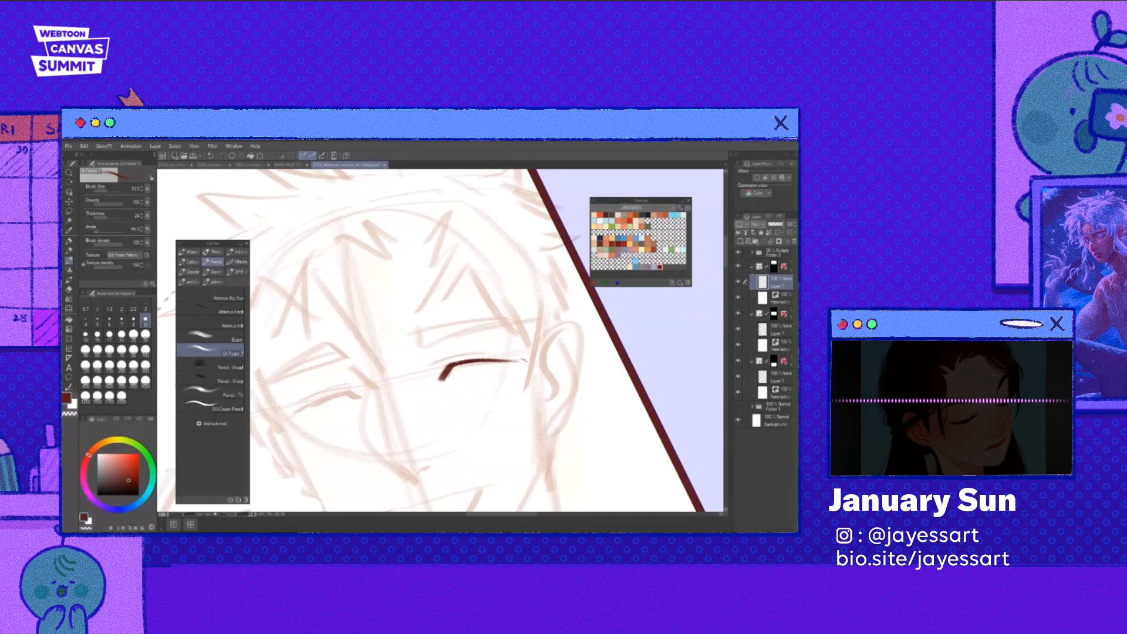
scroll(456, 387, "down", 4)
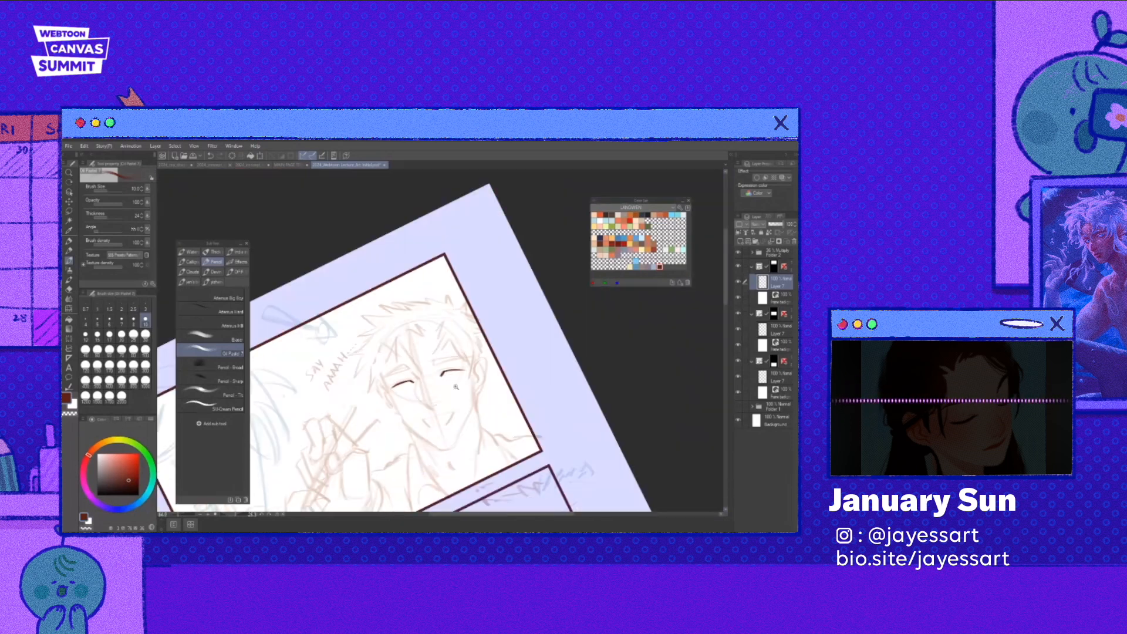
scroll(456, 387, "up", 4)
left_click_drag(371, 418, 424, 401)
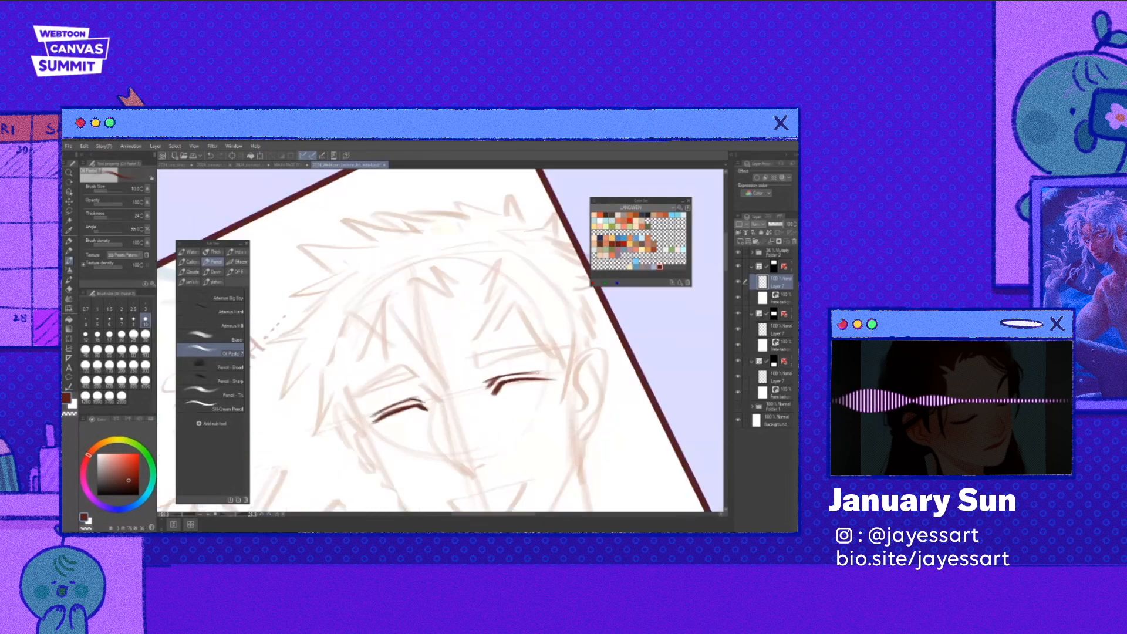
left_click_drag(470, 334, 438, 275)
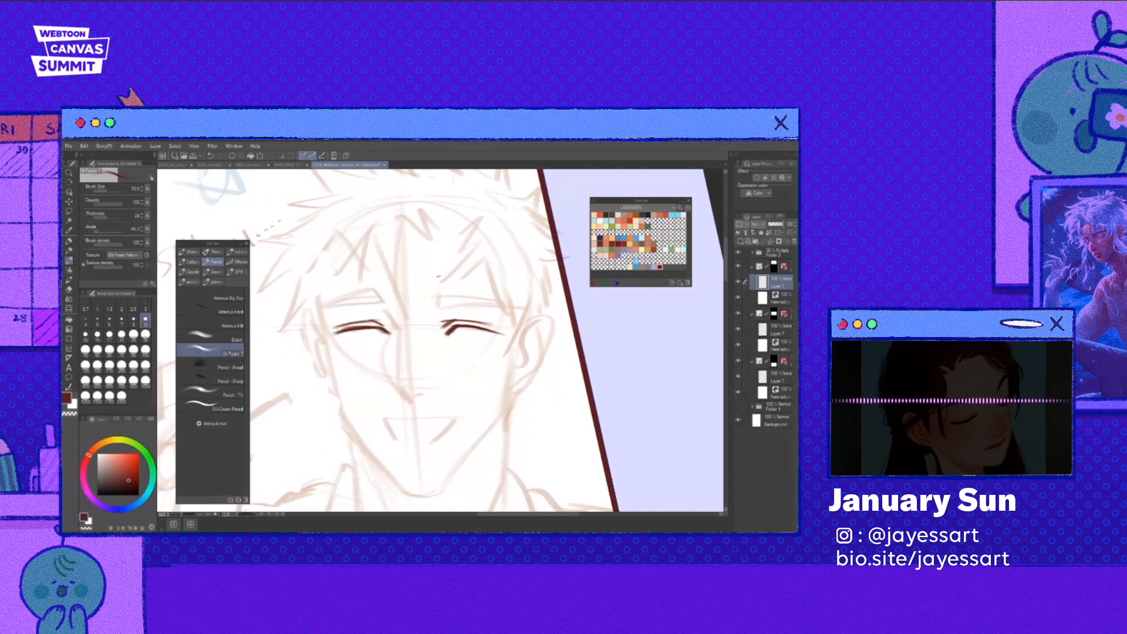
- Ink the outlines of the right-hand man's two eyebrows above the closed eyes
scroll(448, 294, "down", 5)
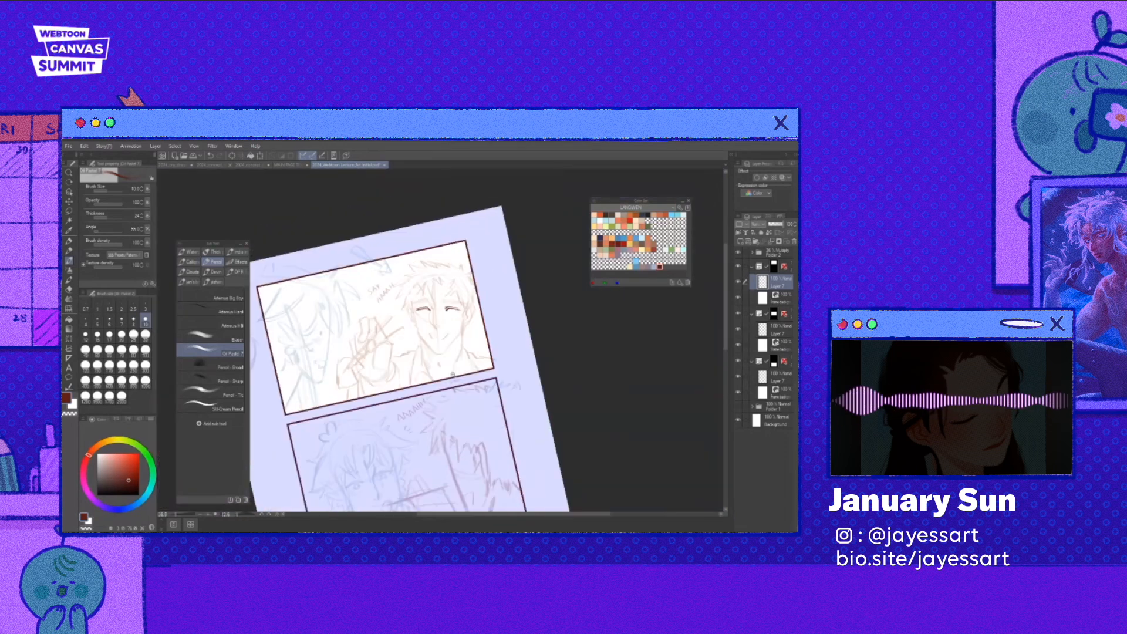
key("r")
left_click_drag(474, 443, 460, 447)
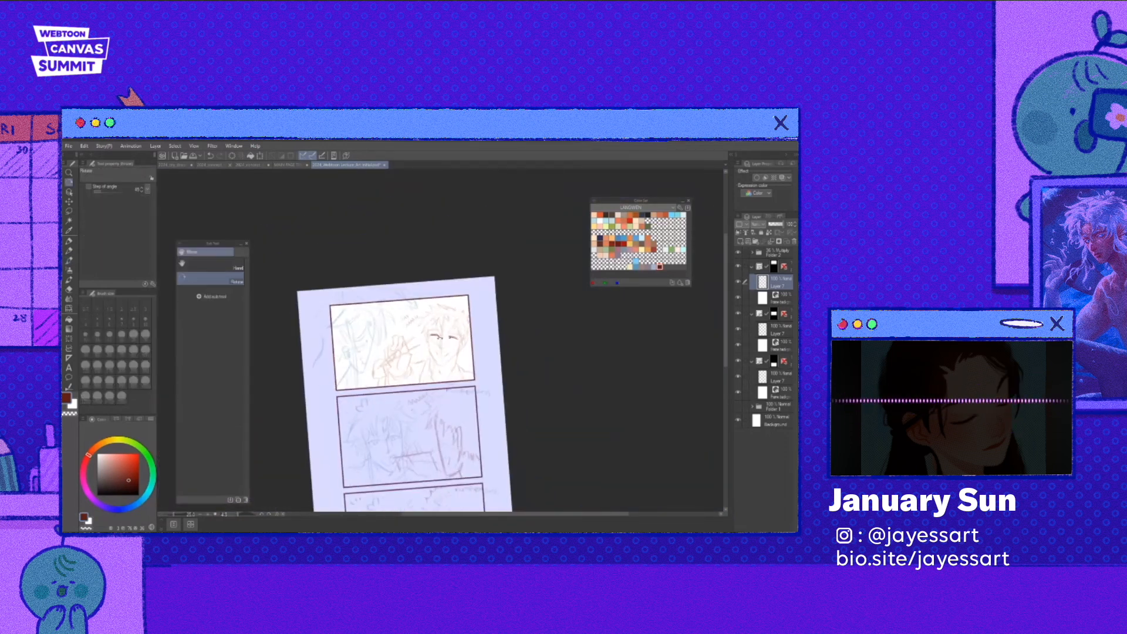
scroll(449, 338, "up", 6)
left_click_drag(477, 379, 492, 353)
mouse_move(418, 309)
left_mouse_down()
mouse_move(492, 288)
mouse_move(420, 323)
mouse_move(490, 289)
left_mouse_up()
mouse_move(308, 378)
left_mouse_down()
mouse_move(345, 339)
mouse_move(365, 345)
left_mouse_up()
left_click_drag(307, 380, 363, 344)
- Ink the long nose bridge line down from the inner end of the left eyebrow
key("r")
left_click_drag(438, 460, 360, 424)
left_click_drag(377, 292, 413, 386)
left_click_drag(399, 315, 415, 387)
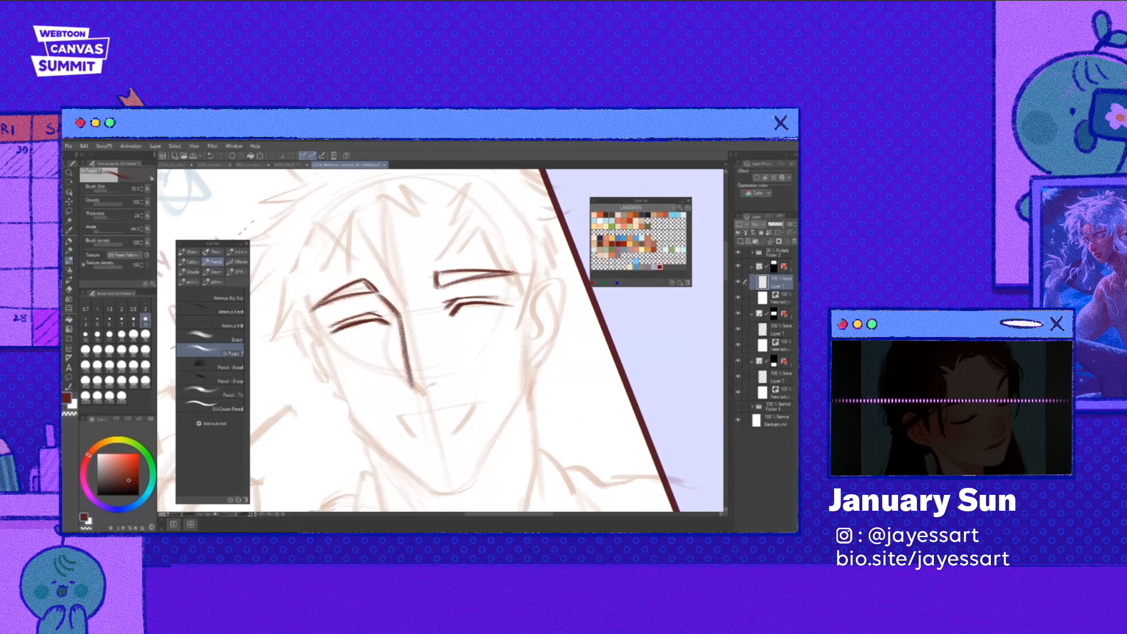
- Reduce the brush size to 7 and ink the tip of the nose and the open smiling mouth
key("bracketleft")
key("bracketleft")
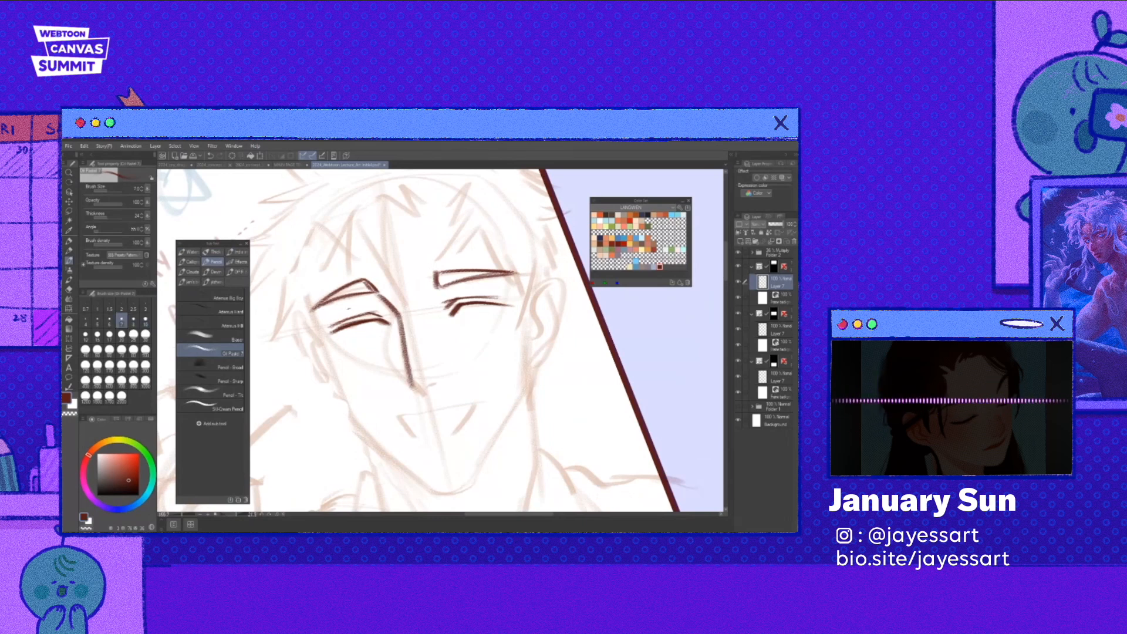
left_click_drag(409, 378, 429, 397)
key("e")
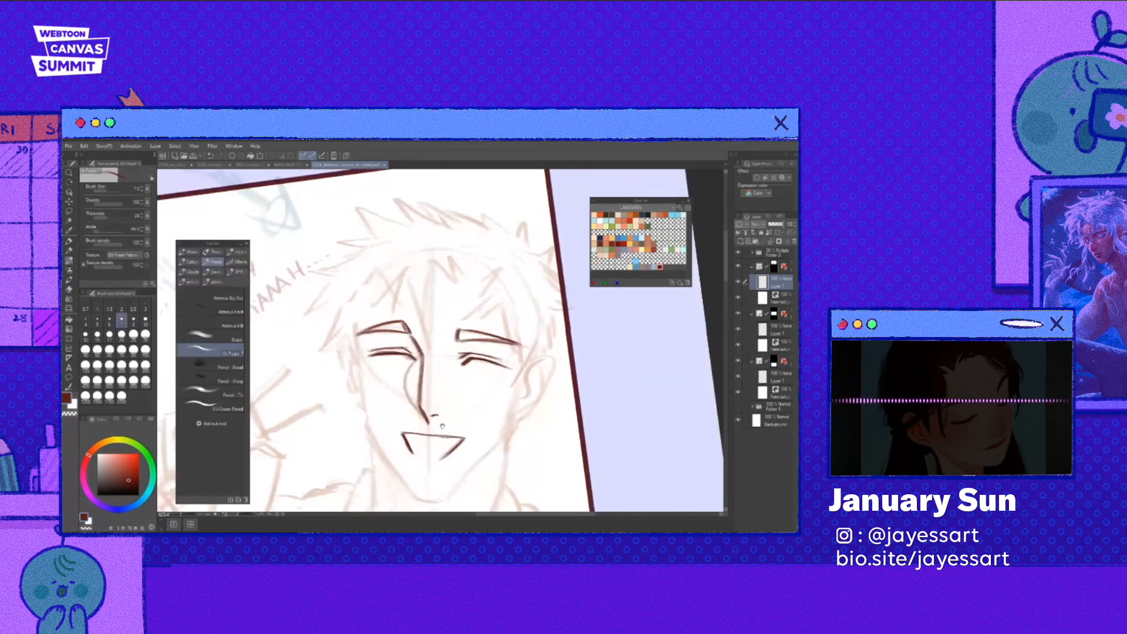
left_click_drag(442, 426, 458, 428)
- Ink the jagged fringe over the forehead and the first hair spikes at the top of the head
left_click_drag(462, 289, 476, 273)
left_click_drag(467, 290, 481, 275)
mouse_move(473, 290)
left_mouse_down()
mouse_move(487, 277)
mouse_move(488, 325)
mouse_move(532, 356)
mouse_move(527, 392)
mouse_move(538, 388)
left_mouse_up()
left_click_drag(411, 352, 446, 385)
left_click_drag(467, 299, 483, 310)
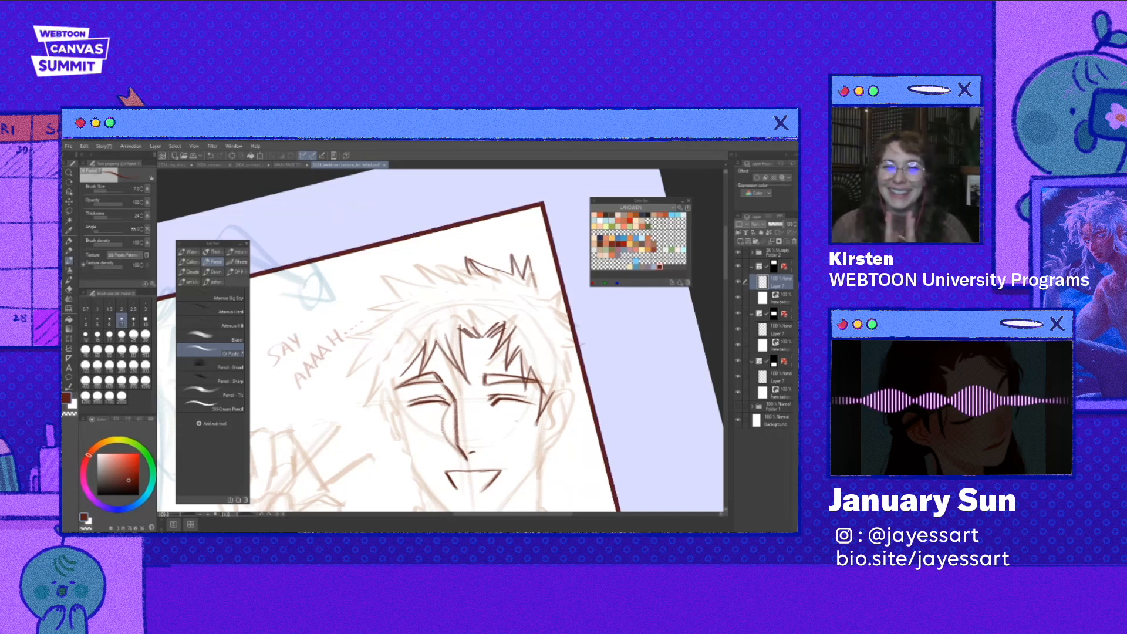
- Continue the spiky hair outline across the top of the head and down its left side
left_click_drag(521, 435, 515, 462)
key("e")
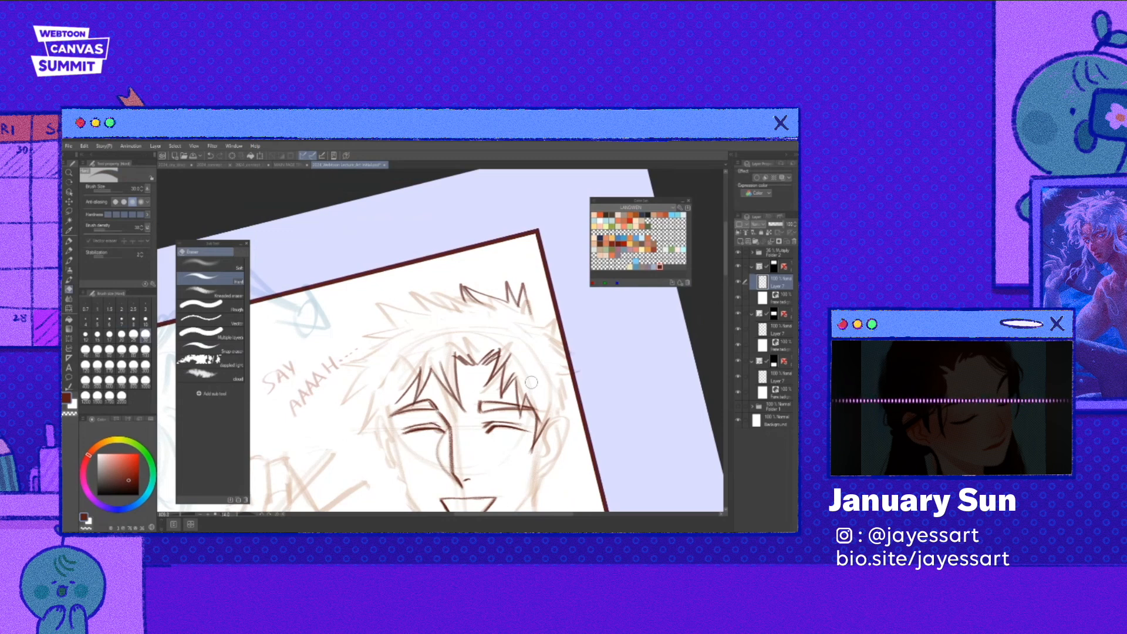
key("p")
left_click_drag(532, 382, 562, 400)
left_click_drag(472, 300, 496, 320)
mouse_move(433, 308)
left_mouse_down()
mouse_move(480, 319)
mouse_move(460, 332)
mouse_move(484, 330)
left_mouse_up()
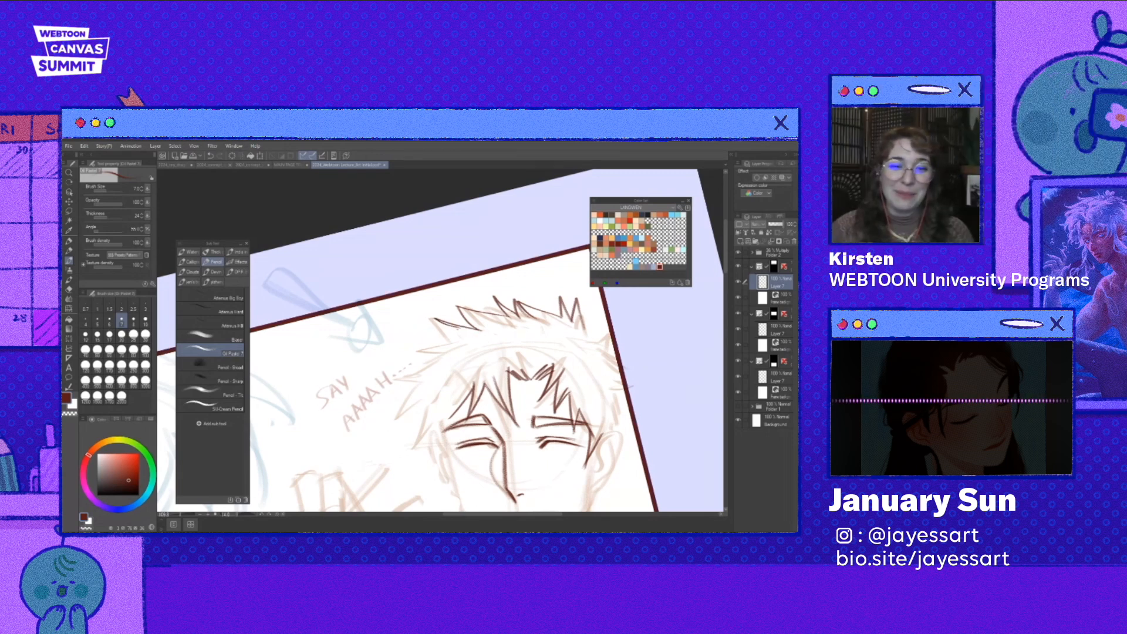
mouse_move(459, 328)
left_mouse_down()
mouse_move(401, 379)
mouse_move(398, 418)
left_mouse_up()
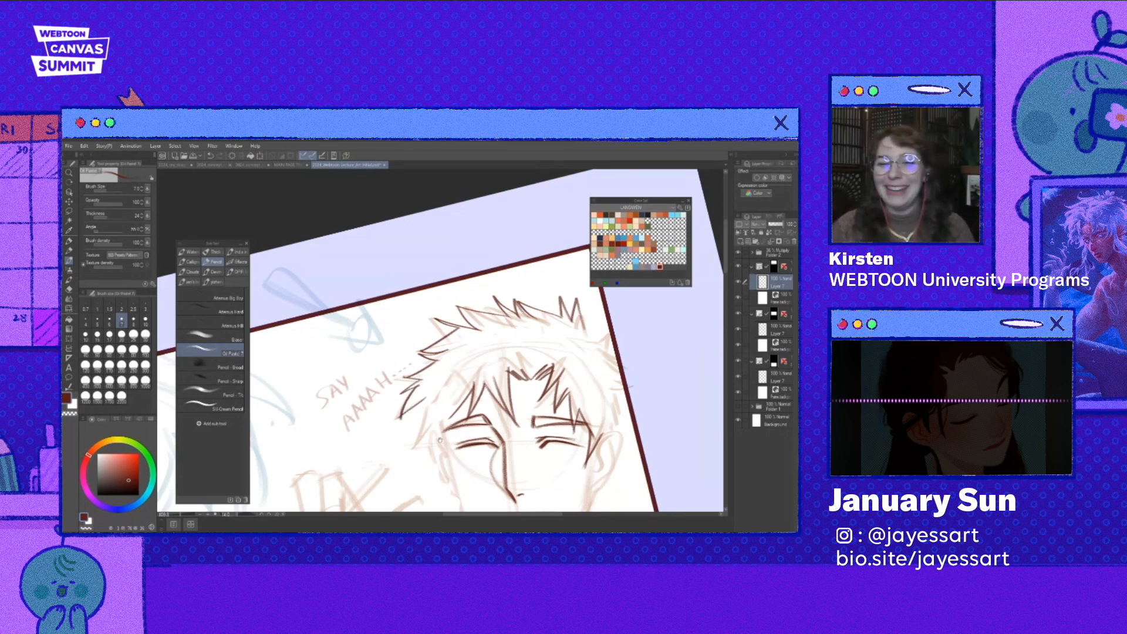
- Ink the hair strands at the left temple and the remaining spikes on the right side of the head
scroll(439, 439, "up", 2)
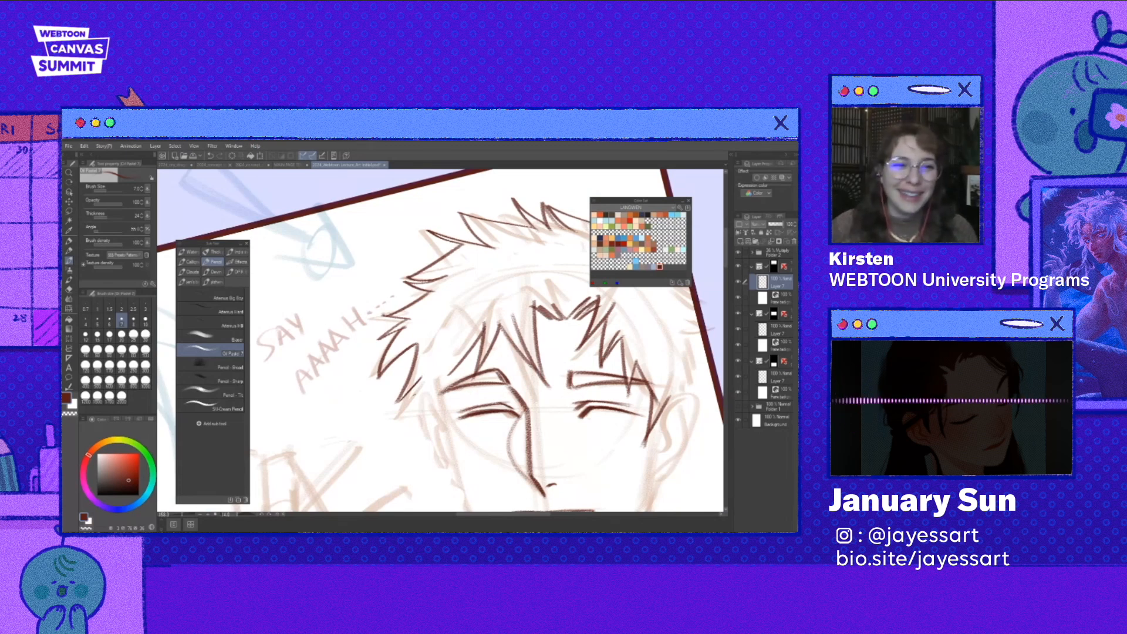
left_click_drag(594, 172, 628, 195)
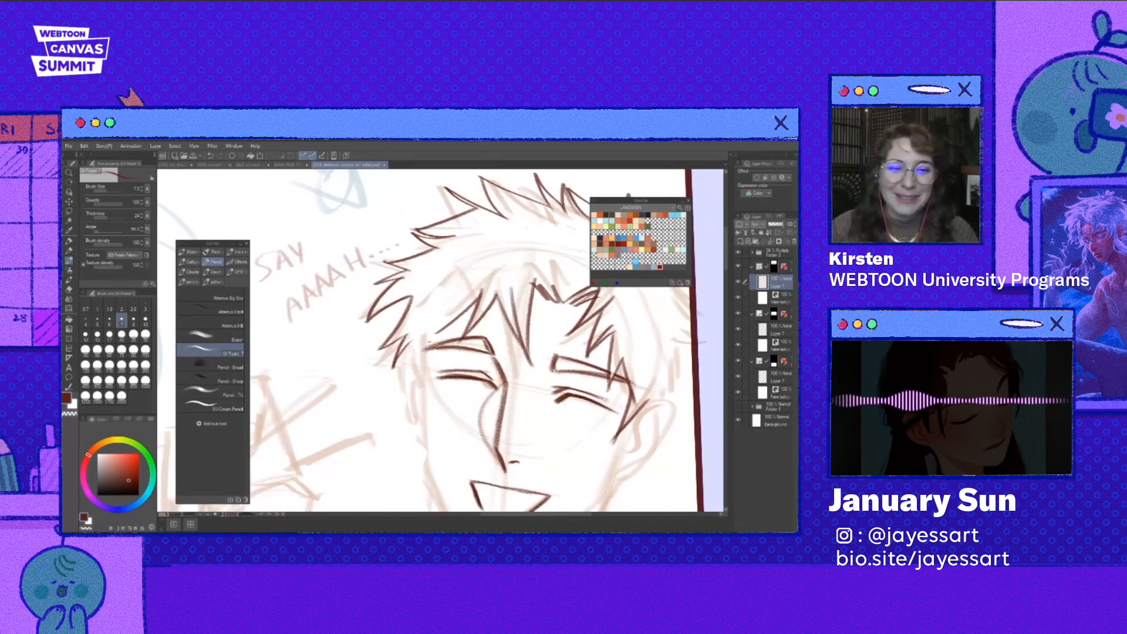
left_click_drag(437, 329, 424, 392)
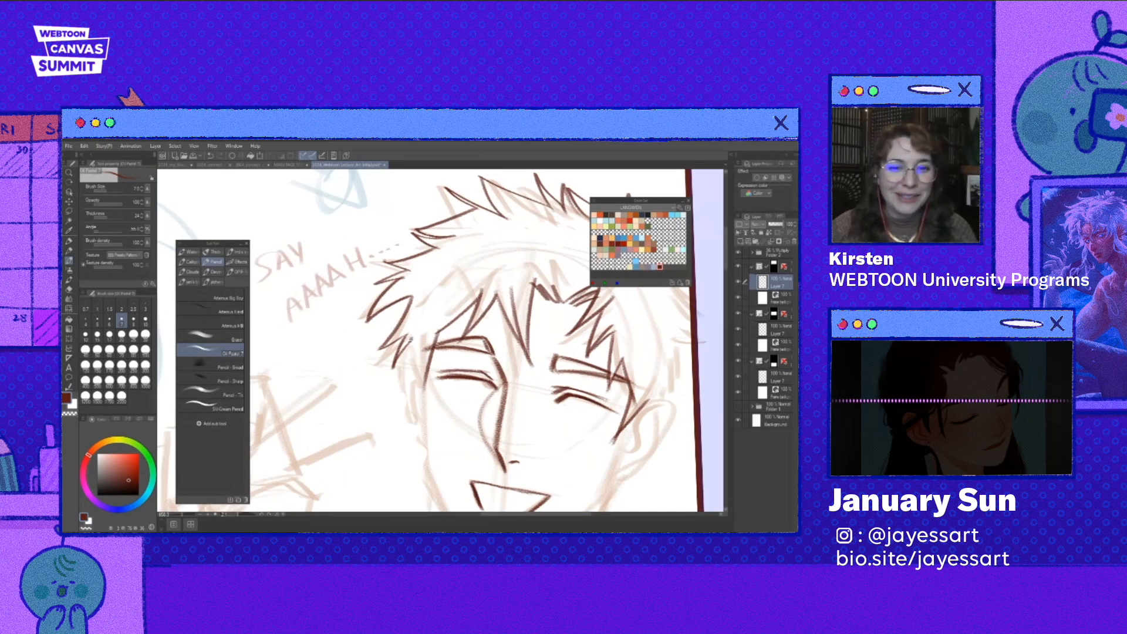
scroll(332, 381, "down", 4)
mouse_move(506, 299)
left_mouse_down()
mouse_move(526, 314)
mouse_move(518, 338)
left_mouse_up()
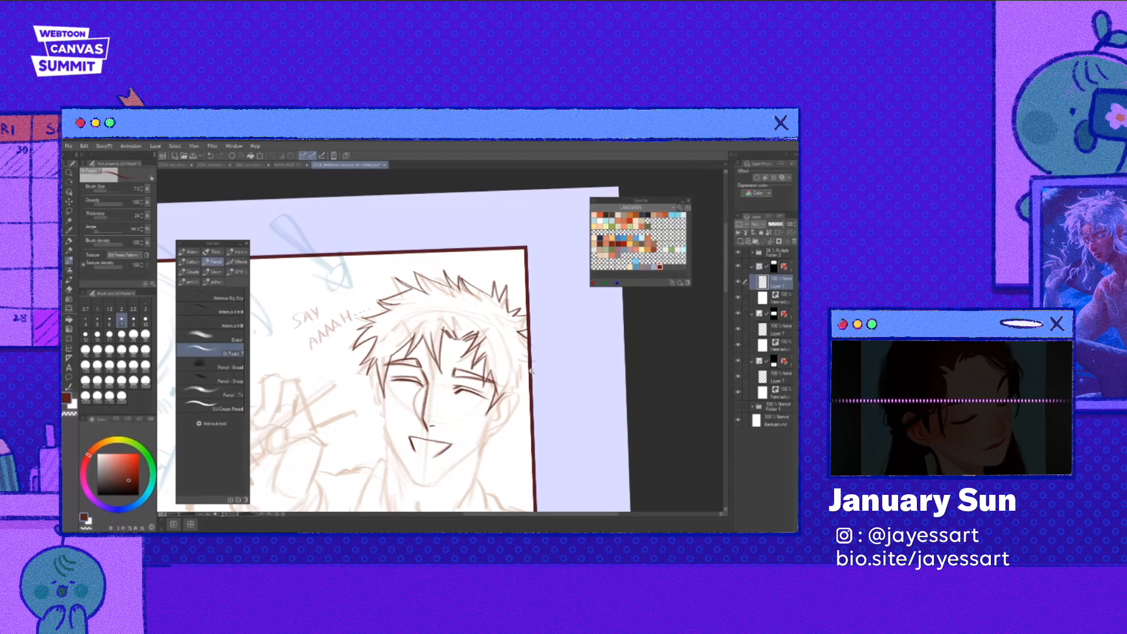
- Ink the left side of the face, the ear on the right, and the jawline down to the chin
scroll(531, 371, "up", 1)
left_click_drag(372, 343, 391, 408)
mouse_move(525, 359)
left_mouse_down()
mouse_move(544, 366)
mouse_move(518, 403)
left_mouse_up()
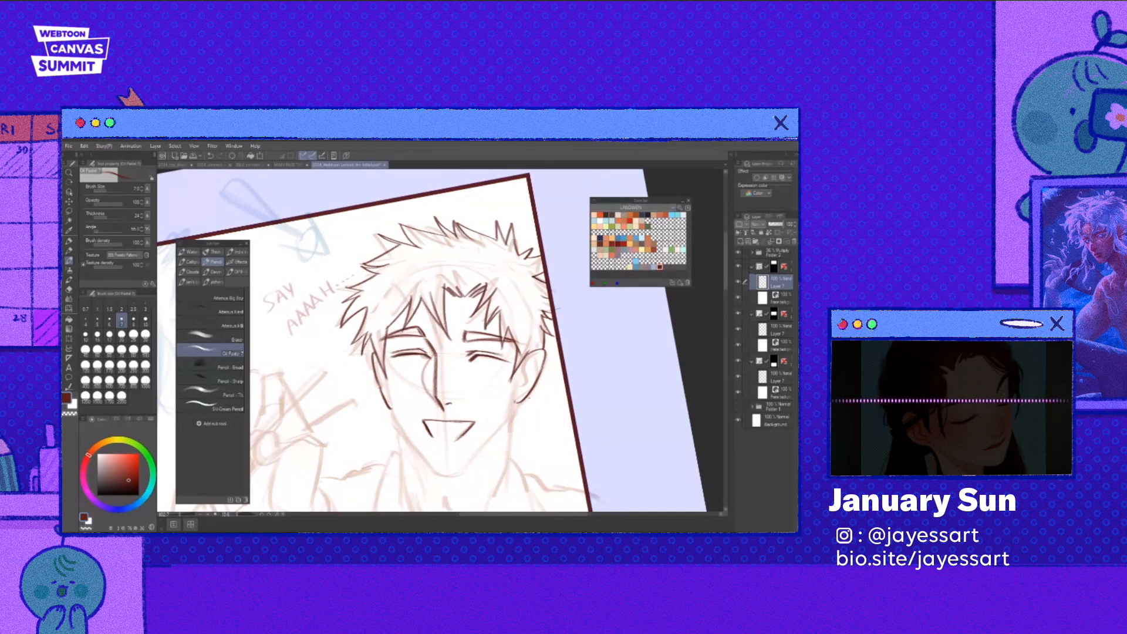
scroll(440, 341, "up", 1)
mouse_move(402, 293)
left_mouse_down()
mouse_move(429, 424)
mouse_move(442, 449)
mouse_move(467, 453)
left_mouse_up()
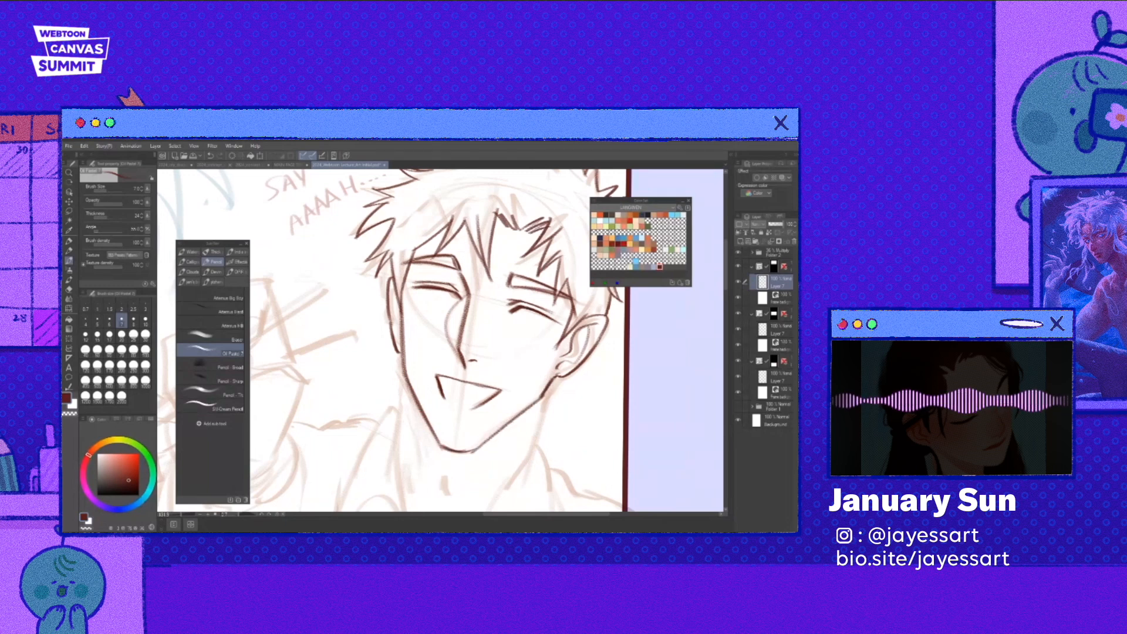
- Ink the neck, the throat mark, and the collar and shoulder on the right side of the man
scroll(487, 453, "down", 5)
key("r")
left_click_drag(491, 455, 528, 435)
scroll(539, 429, "up", 5)
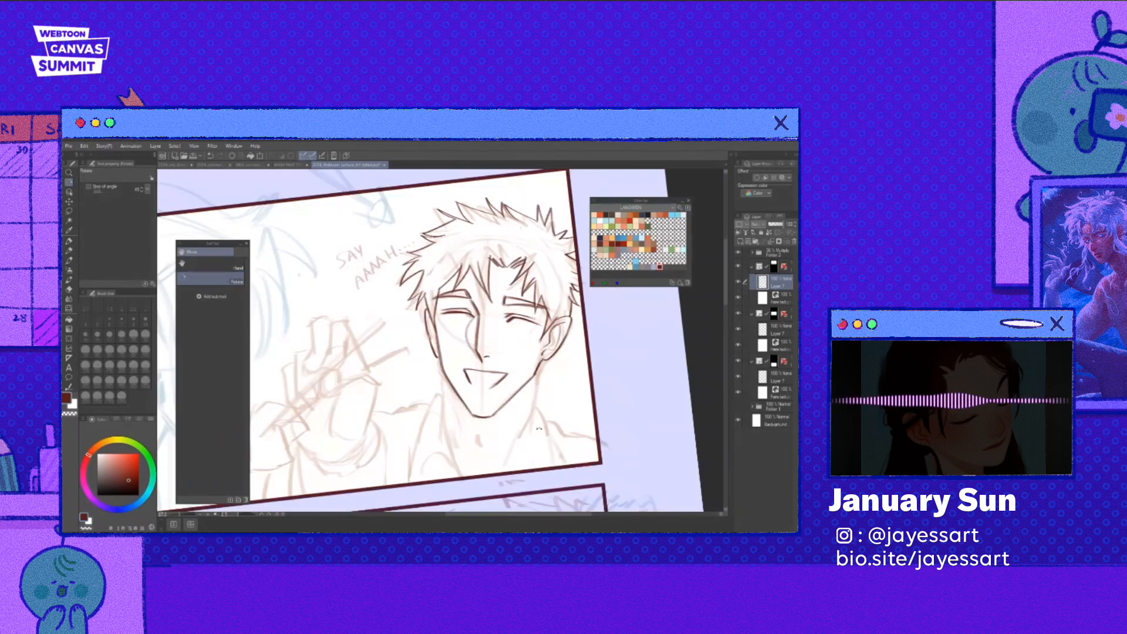
scroll(517, 445, "up", 2)
key("p")
key("ctrl+z")
left_click_drag(405, 336, 413, 440)
key("ctrl+z")
left_click_drag(557, 311, 541, 397)
left_click_drag(566, 331, 507, 417)
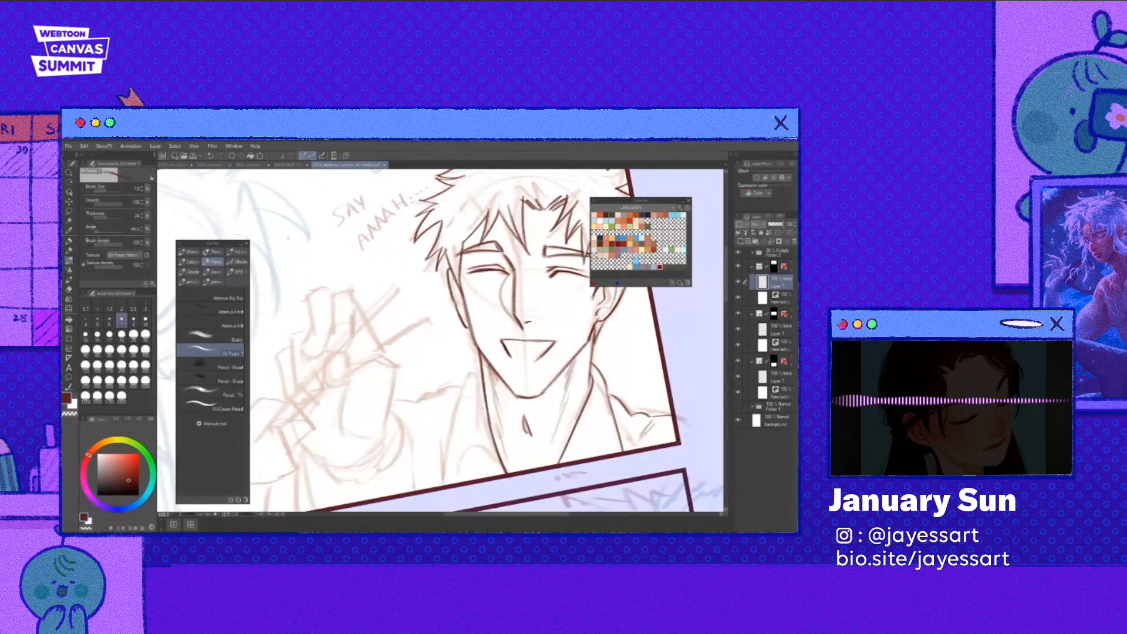
- Ink the left shirt collar and the creased shoulder line running towards the raised hand
mouse_move(475, 445)
left_mouse_down()
mouse_move(457, 483)
mouse_move(508, 473)
left_mouse_up()
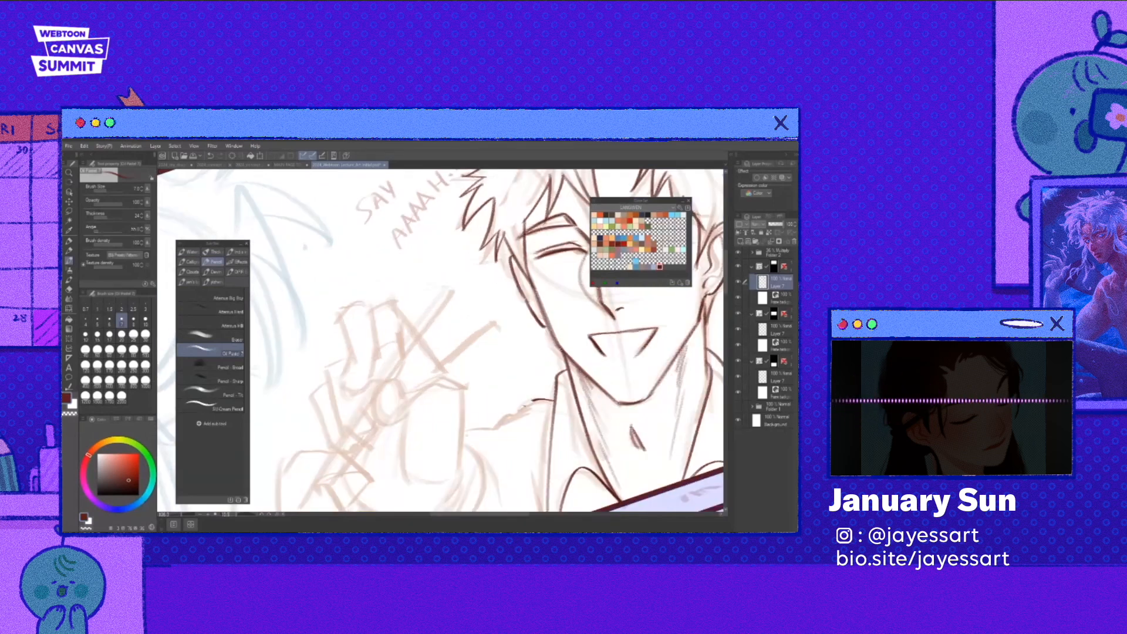
mouse_move(531, 401)
left_mouse_down()
mouse_move(496, 429)
mouse_move(467, 431)
mouse_move(536, 437)
left_mouse_up()
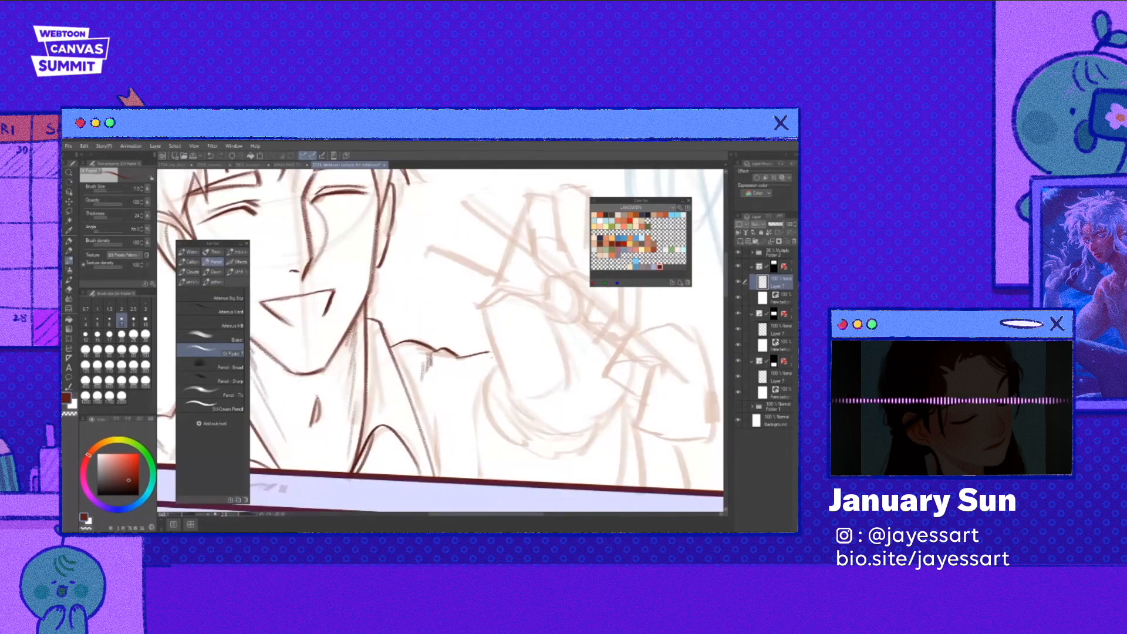
left_click_drag(395, 431, 383, 474)
- Ink the thumb of the man's raised hand with its nail, and the outline running down from it to the palm
scroll(385, 446, "down", 5)
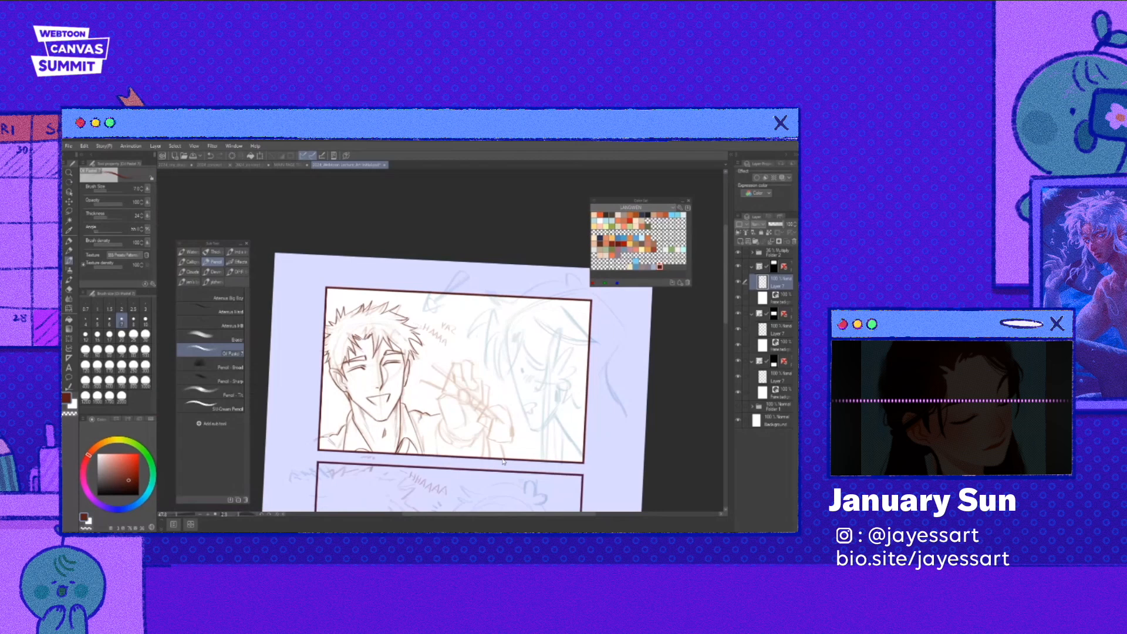
key("h")
key("r")
scroll(444, 391, "up", 3)
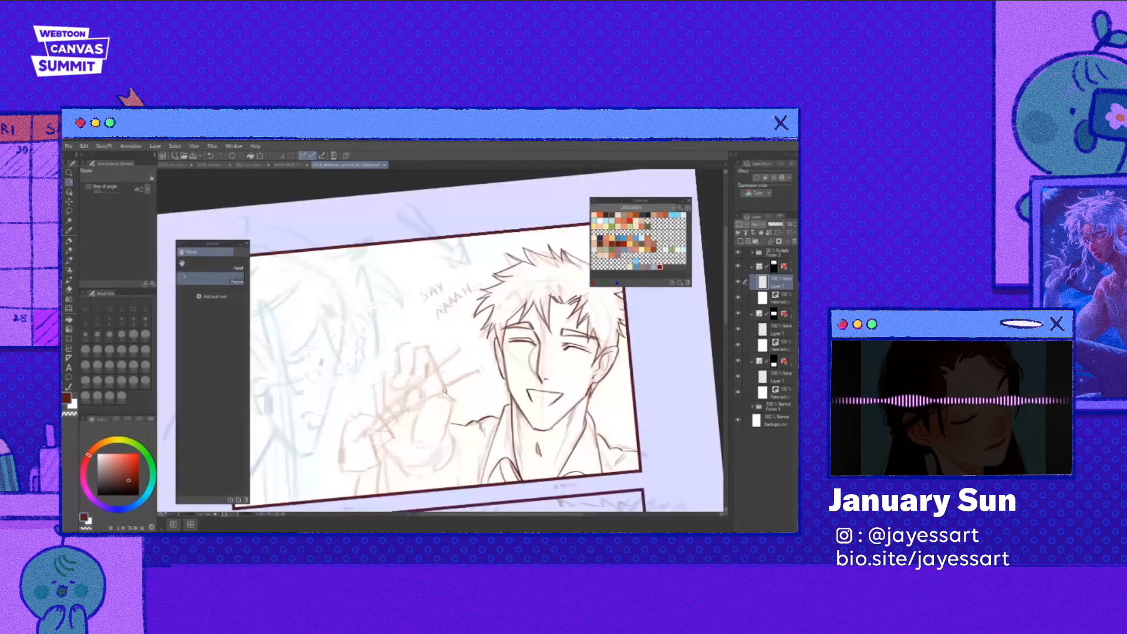
scroll(444, 391, "up", 4)
left_click_drag(444, 391, 516, 416)
key("p")
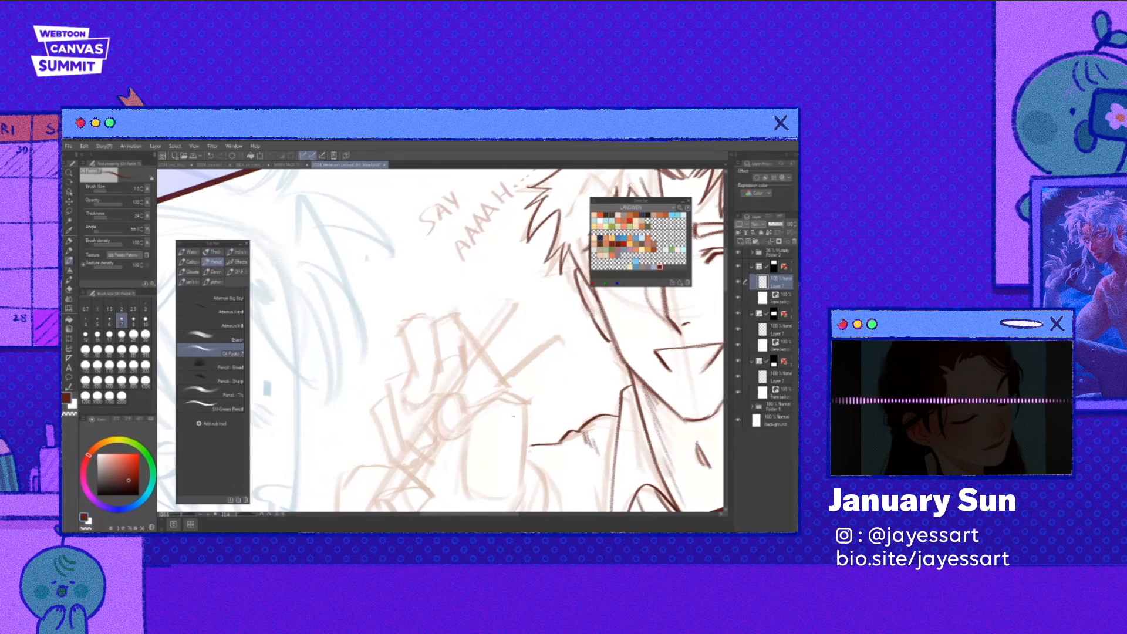
mouse_move(453, 394)
left_mouse_down()
mouse_move(462, 440)
mouse_move(466, 413)
mouse_move(447, 414)
mouse_move(455, 429)
left_mouse_up()
mouse_move(477, 450)
left_mouse_down()
mouse_move(457, 403)
mouse_move(419, 384)
mouse_move(505, 435)
left_mouse_up()
key("e")
key("p")
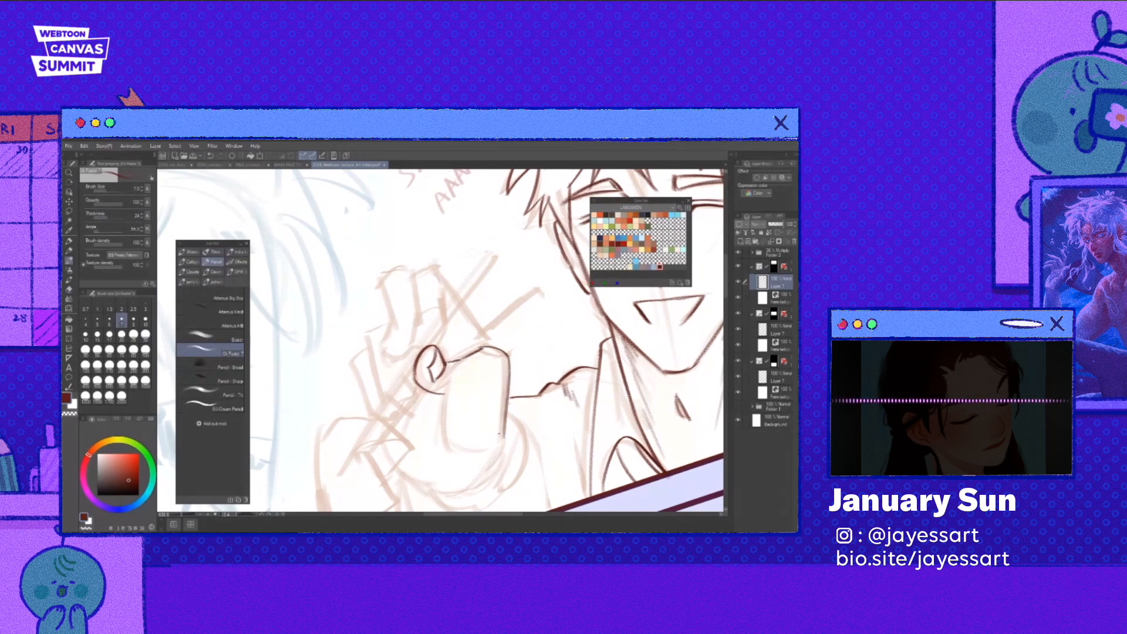
mouse_move(474, 384)
left_mouse_down()
mouse_move(449, 418)
mouse_move(470, 454)
left_mouse_up()
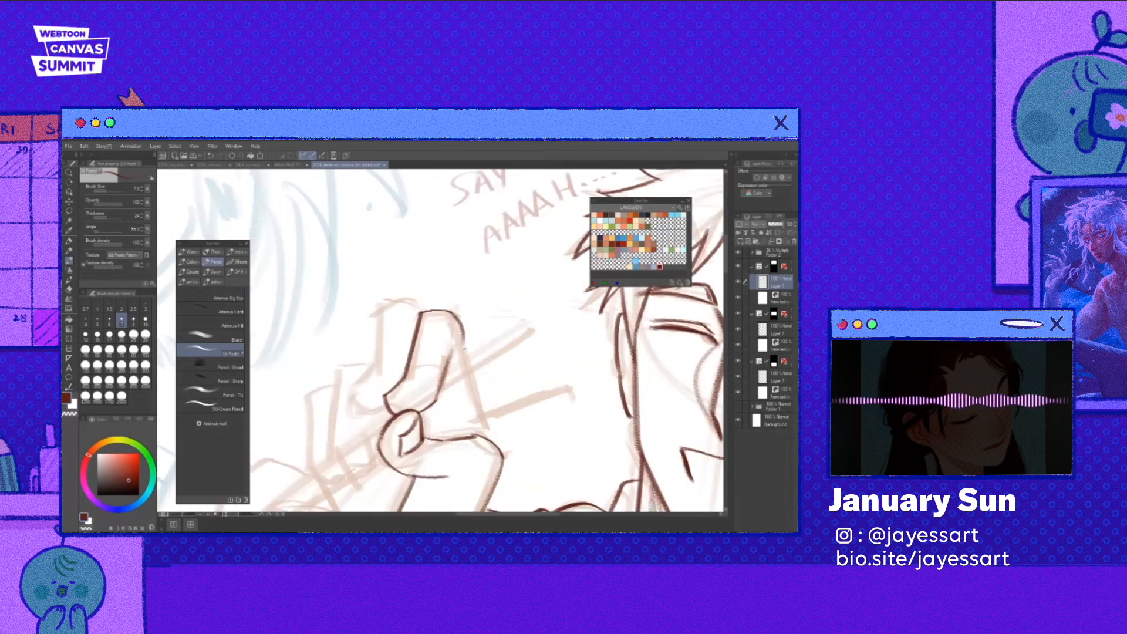
- Ink the two upright fingers above the thumb, including their bent fingertips
left_click_drag(458, 311, 488, 441)
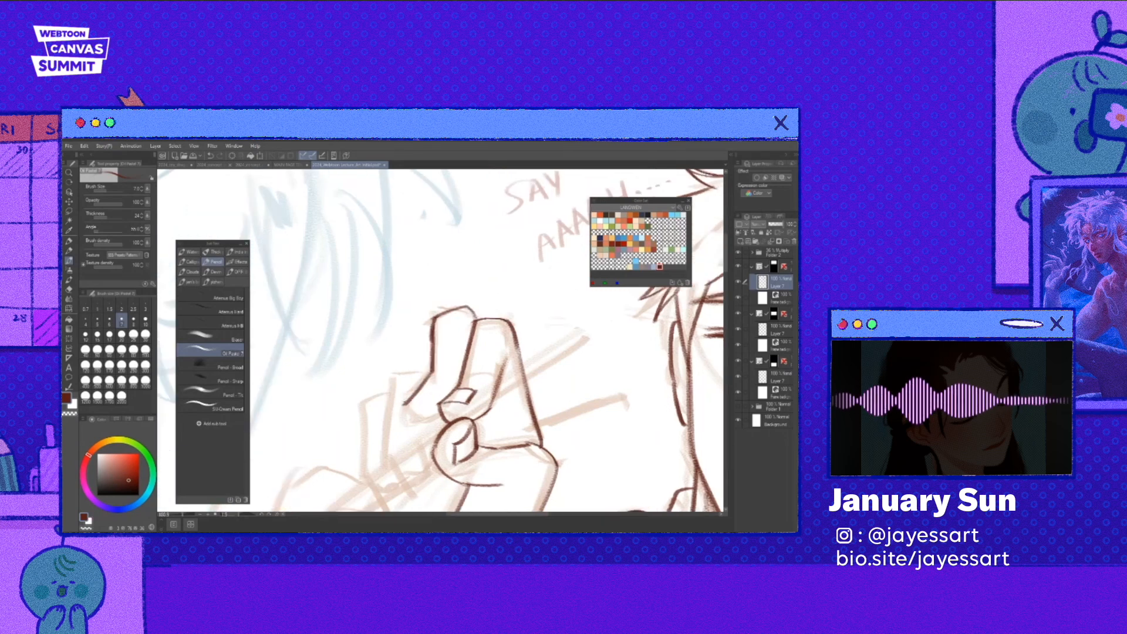
mouse_move(405, 401)
left_mouse_down()
mouse_move(441, 427)
mouse_move(465, 364)
mouse_move(404, 385)
mouse_move(440, 394)
left_mouse_up()
key("ctrl+z")
key("ctrl+z")
left_click_drag(409, 383, 431, 379)
mouse_move(421, 356)
left_mouse_down()
mouse_move(435, 353)
mouse_move(429, 375)
left_mouse_up()
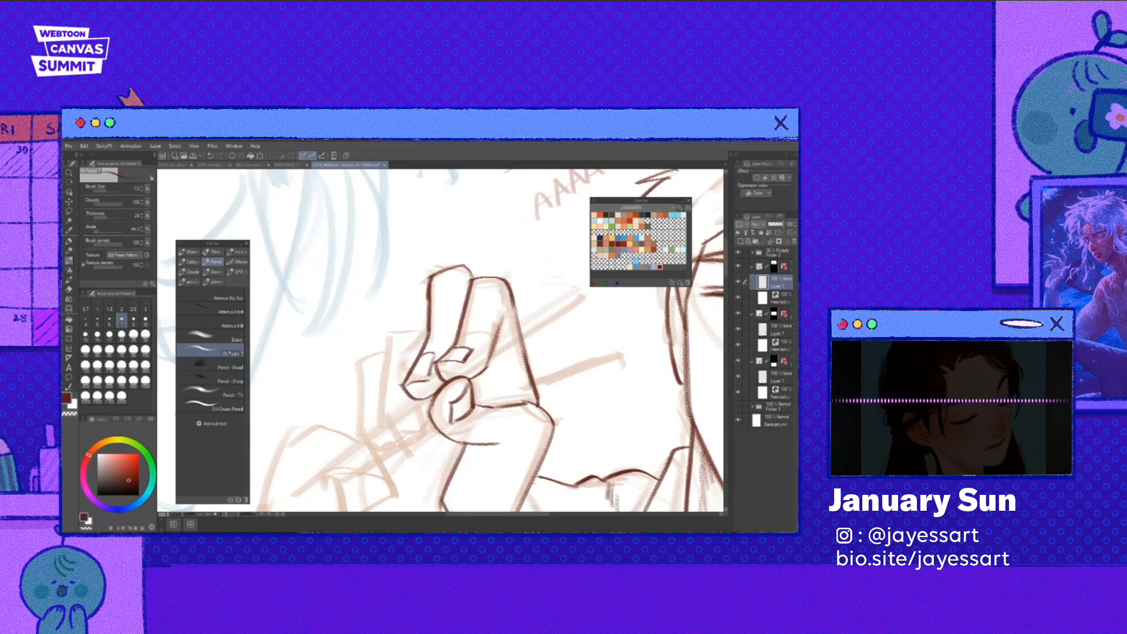
- Ink the outlines of the two remaining fingers behind the upright ones
scroll(518, 178, "down", 2)
mouse_move(426, 299)
left_mouse_down()
mouse_move(448, 300)
mouse_move(430, 402)
mouse_move(450, 391)
left_mouse_up()
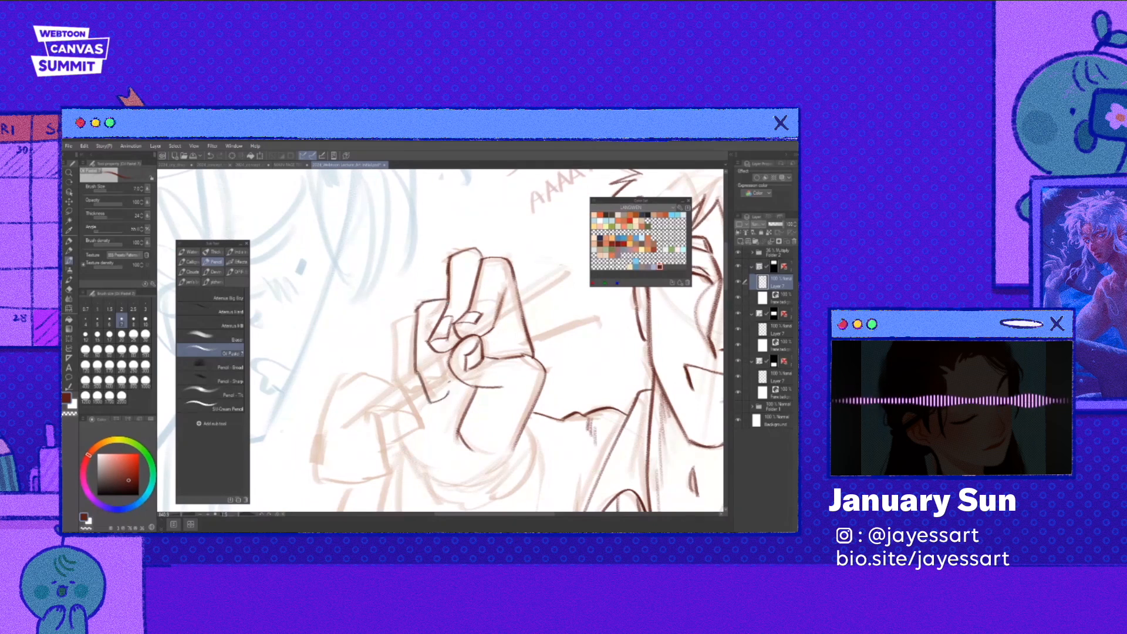
mouse_move(421, 321)
left_mouse_down()
mouse_move(396, 340)
mouse_move(398, 385)
left_mouse_up()
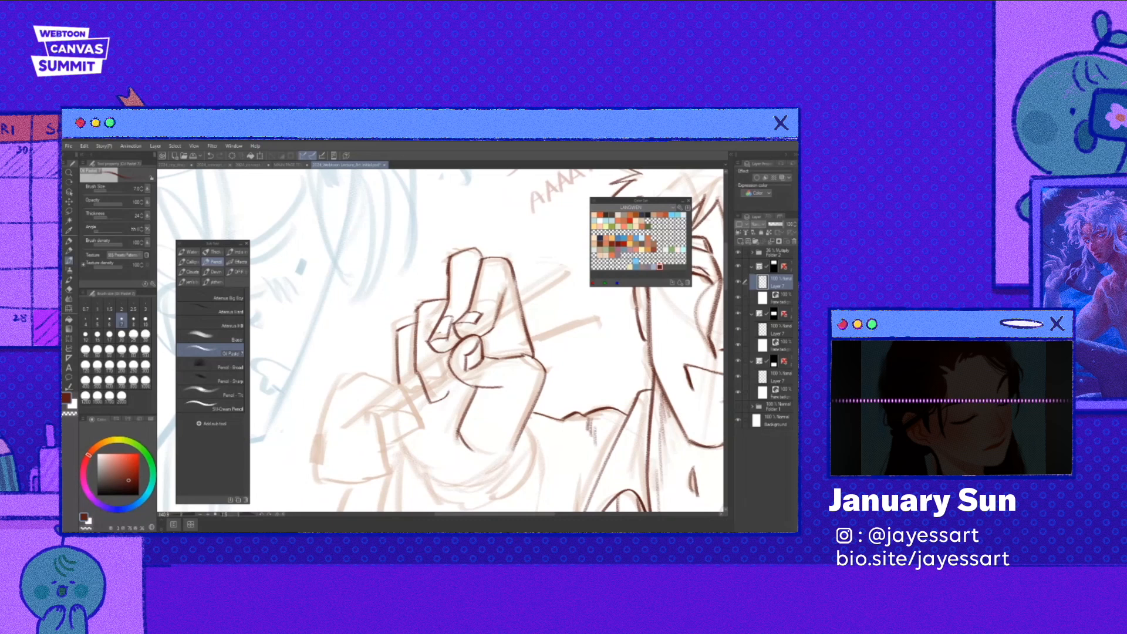
- Ink the upper chopstick diagonally through the hand with a squared end, and erase the hand lines overlapping it
left_click_drag(431, 376, 548, 291)
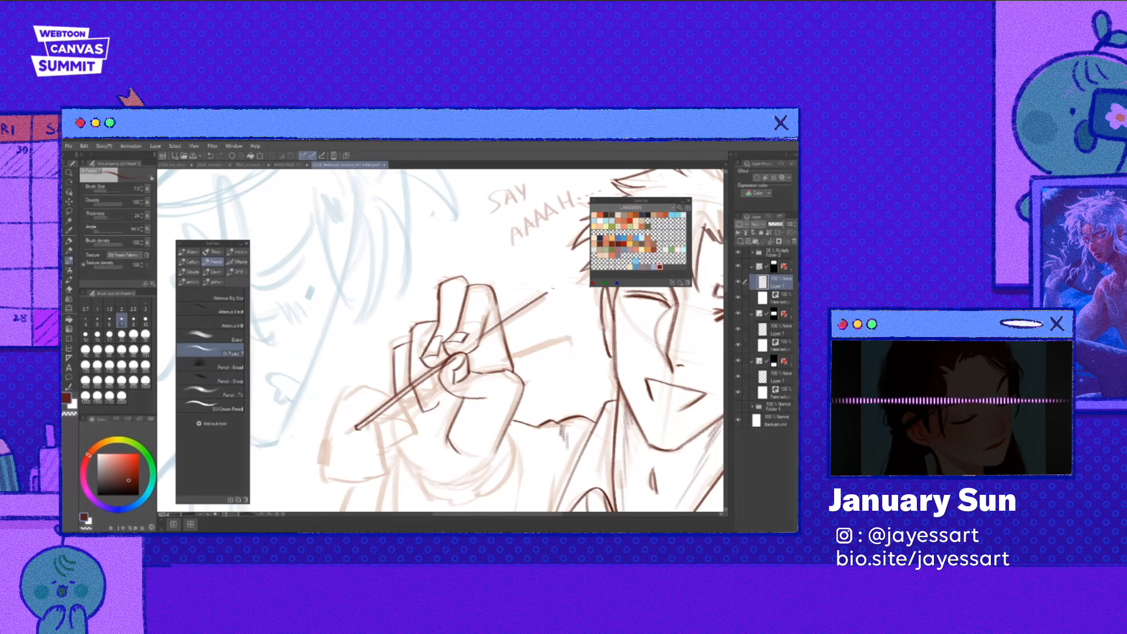
left_click_drag(479, 344, 554, 301)
left_click_drag(551, 293, 553, 301)
key("e")
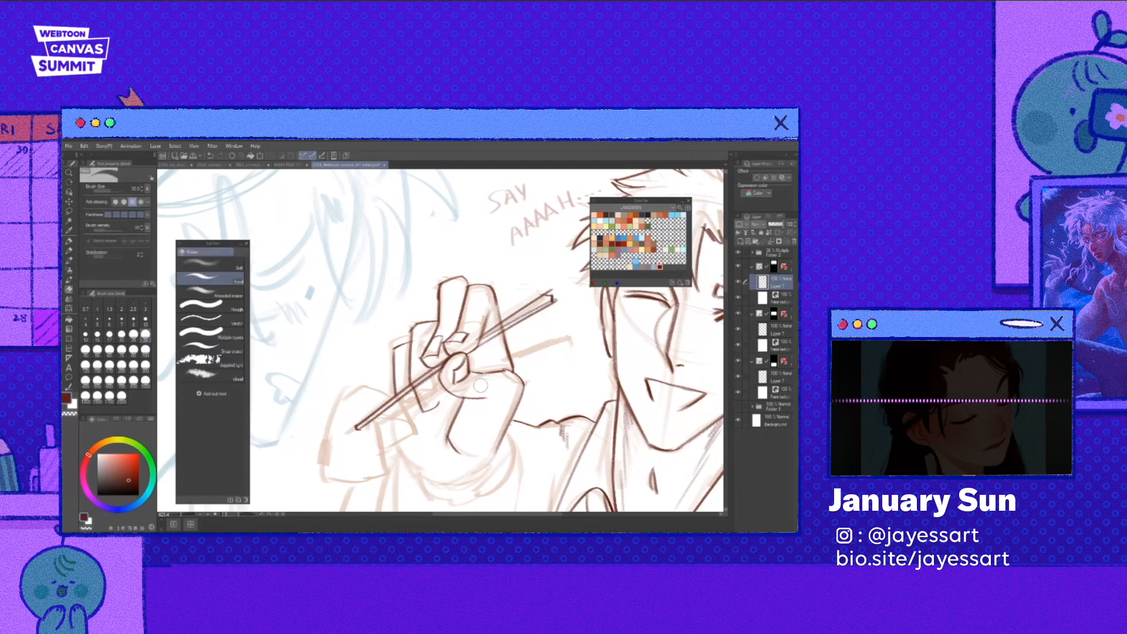
left_click_drag(480, 386, 507, 314)
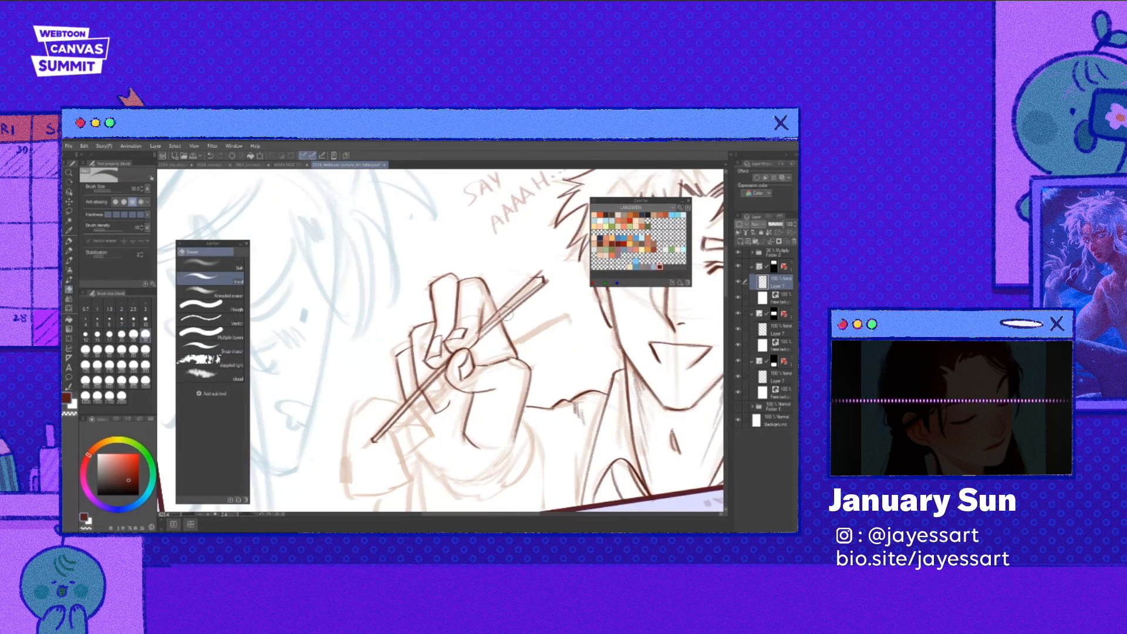
- Ink the lower chopstick from the shared tip past the thumb to its squared end
key("p")
left_click_drag(506, 314, 497, 285)
key("ctrl+z")
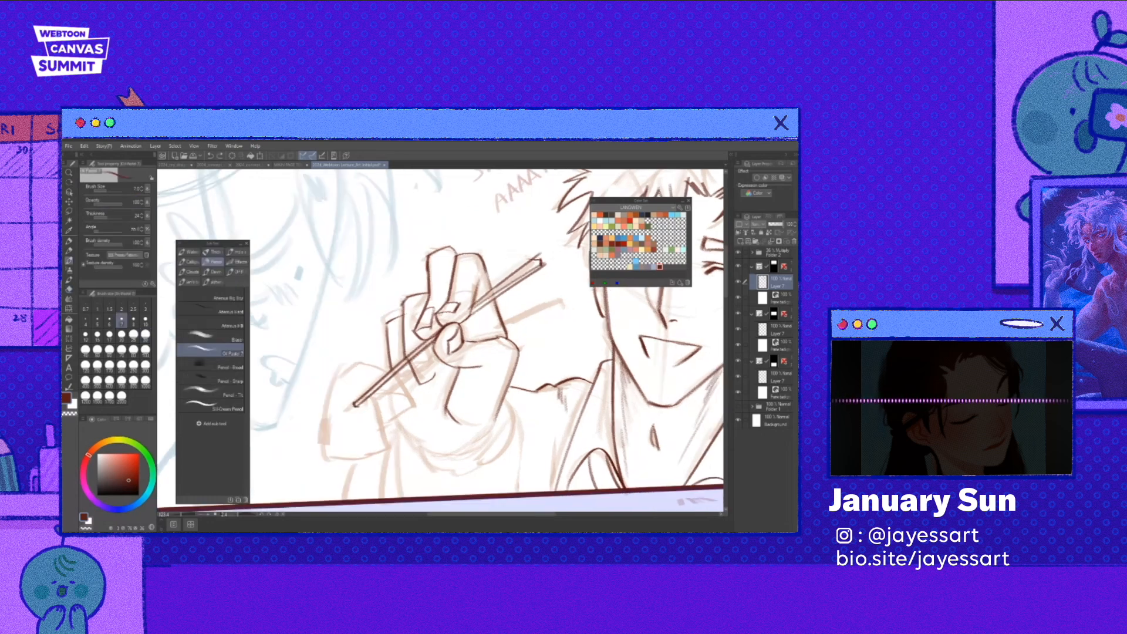
left_click_drag(377, 402, 447, 359)
mouse_move(482, 327)
left_mouse_down()
mouse_move(554, 297)
mouse_move(500, 333)
mouse_move(556, 306)
left_mouse_up()
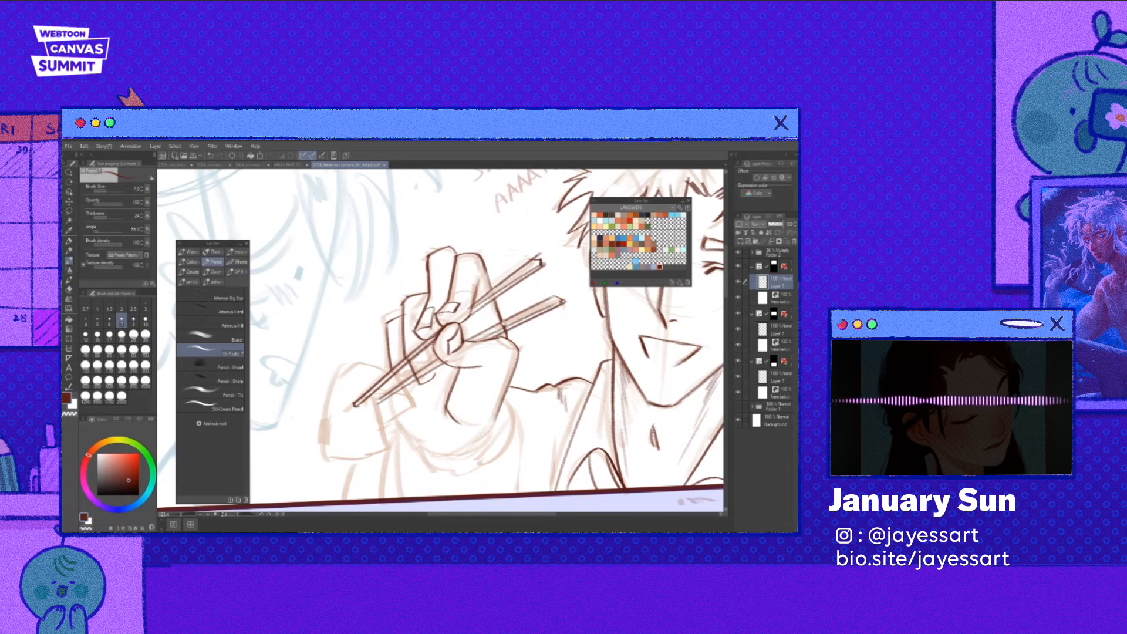
scroll(503, 321, "up", 1)
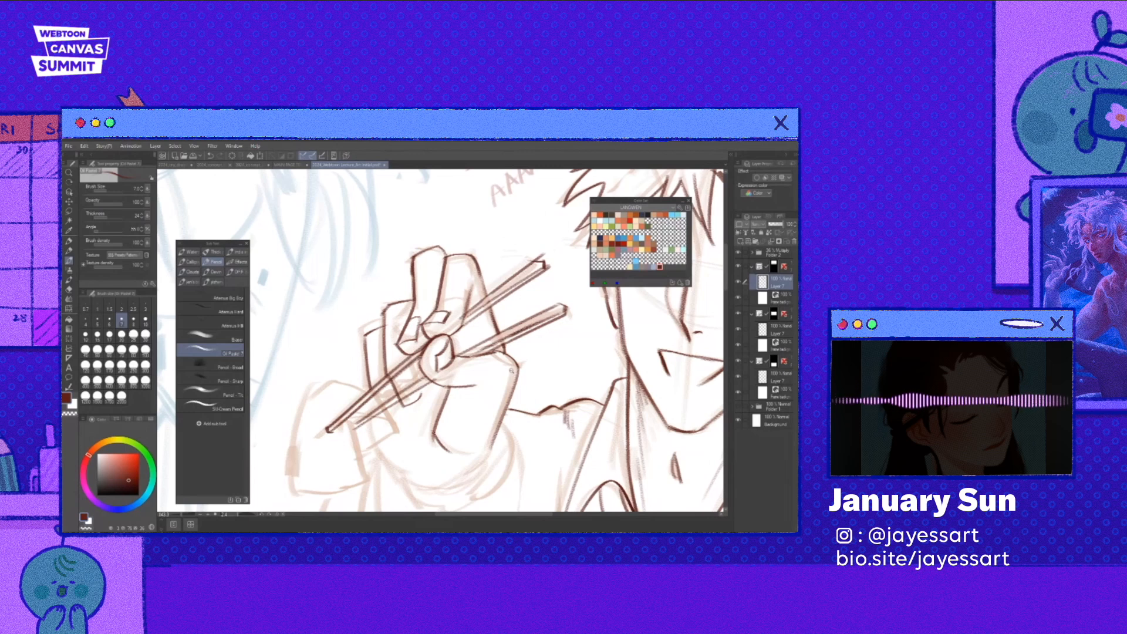
- Ink the curled fingertips below the chopsticks, the block-shaped piece at their tips, and the heel of the palm
key("r")
left_click_drag(511, 371, 472, 431)
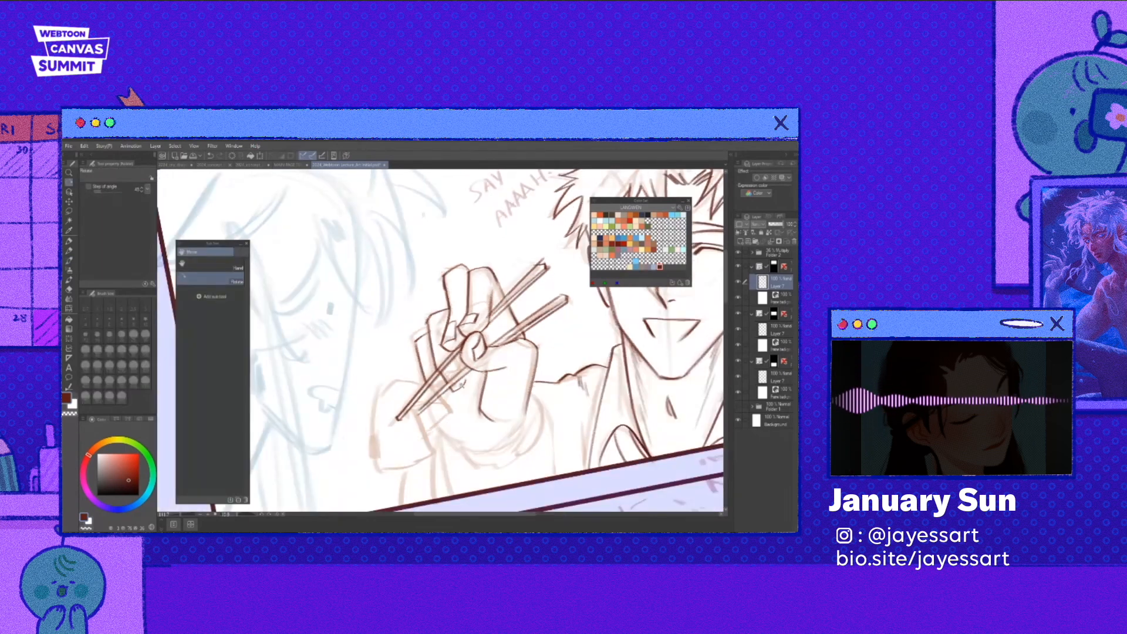
left_click_drag(462, 385, 496, 381)
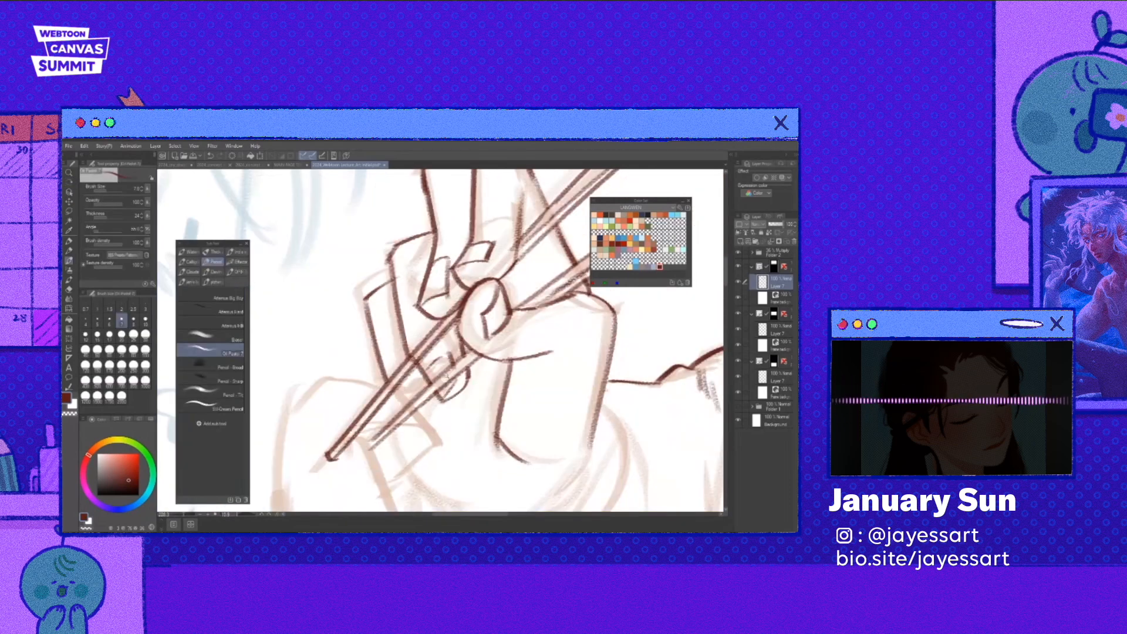
mouse_move(446, 376)
left_mouse_down()
mouse_move(411, 378)
mouse_move(435, 404)
left_mouse_up()
mouse_move(421, 356)
left_mouse_down()
mouse_move(380, 422)
mouse_move(449, 437)
left_mouse_up()
left_click_drag(418, 375, 431, 440)
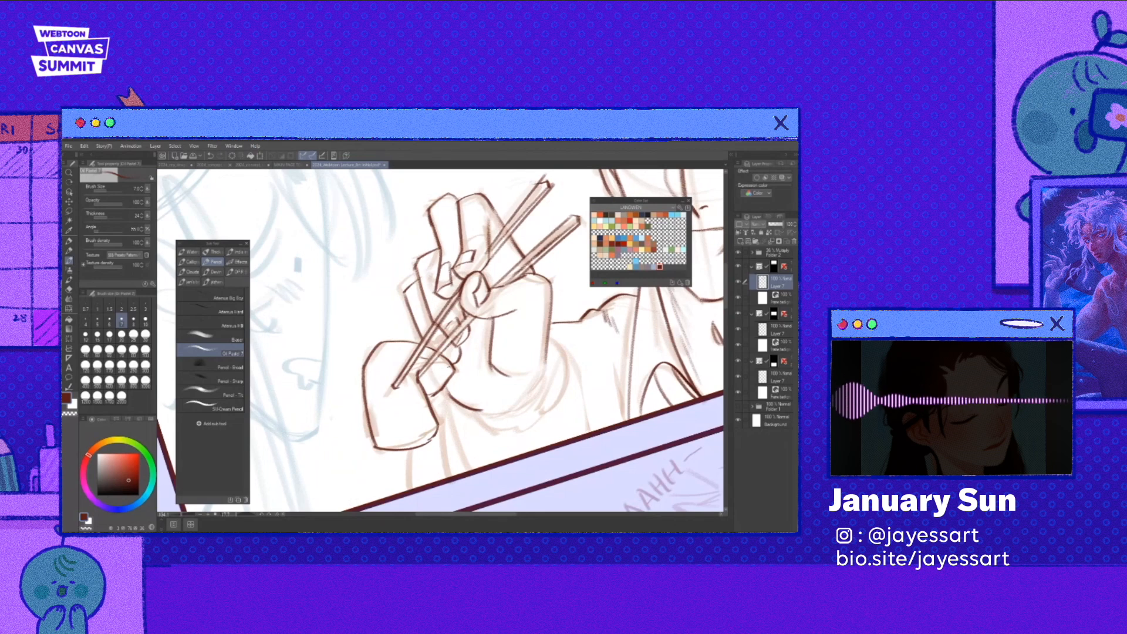
mouse_move(399, 392)
left_mouse_down()
mouse_move(415, 444)
mouse_move(470, 433)
left_mouse_up()
scroll(440, 340, "down", 2)
scroll(440, 340, "up", 2)
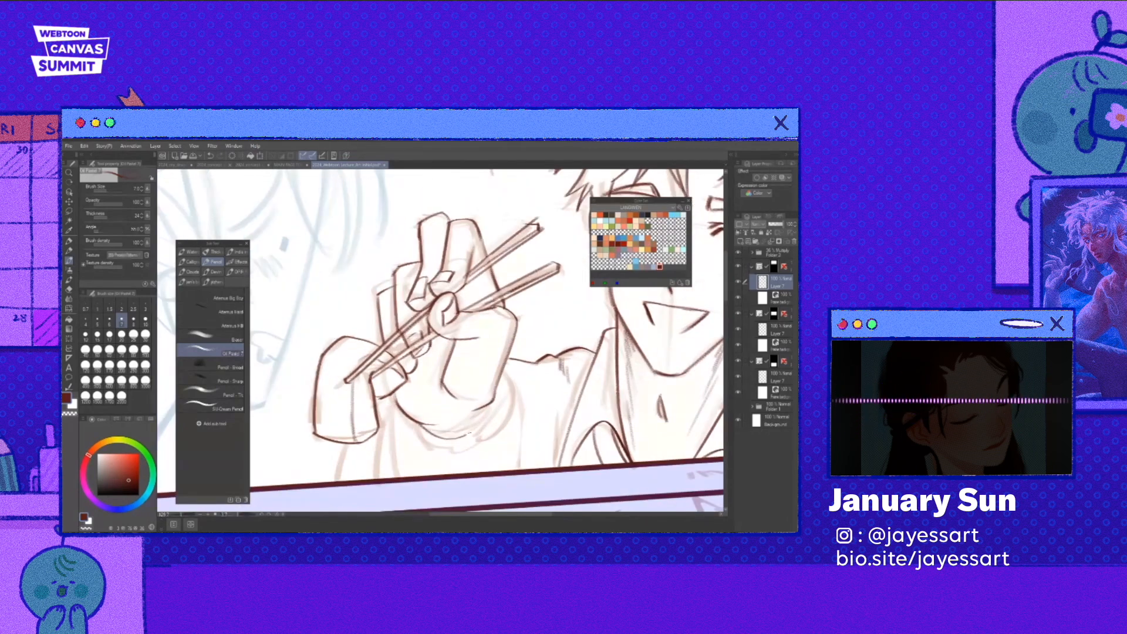
- Ink the sleeve around the raised wrist with its fold lines, running up to the man's shoulder
scroll(470, 432, "down", 3)
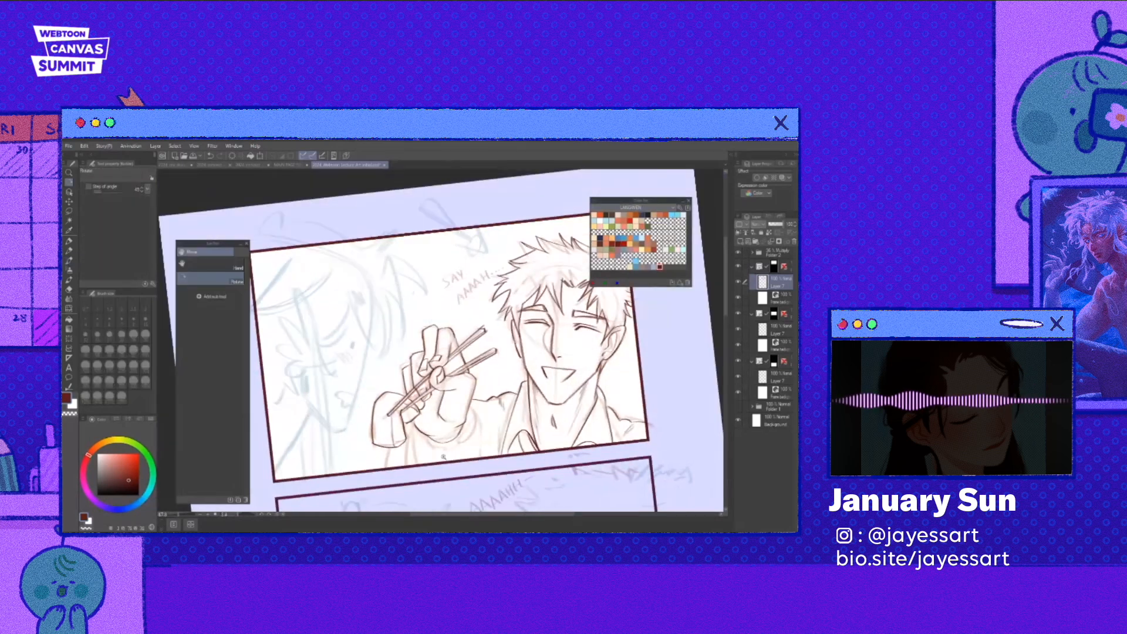
scroll(480, 449, "up", 3)
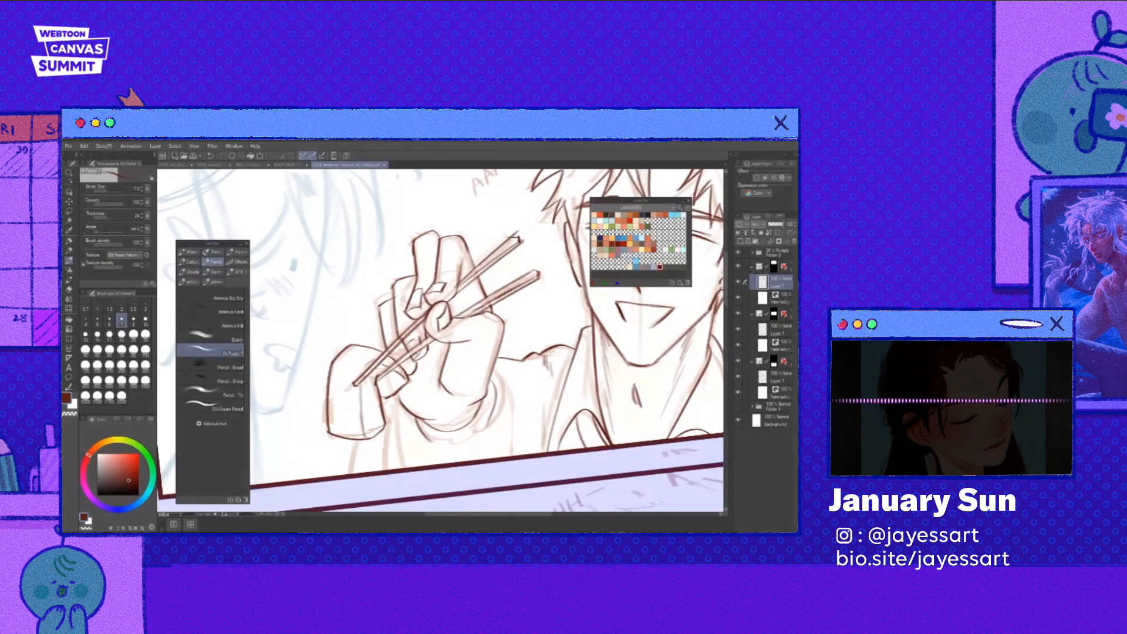
left_click_drag(430, 441, 449, 448)
mouse_move(491, 377)
left_mouse_down()
mouse_move(496, 413)
mouse_move(474, 445)
left_mouse_up()
key("ctrl+z")
key("ctrl+z")
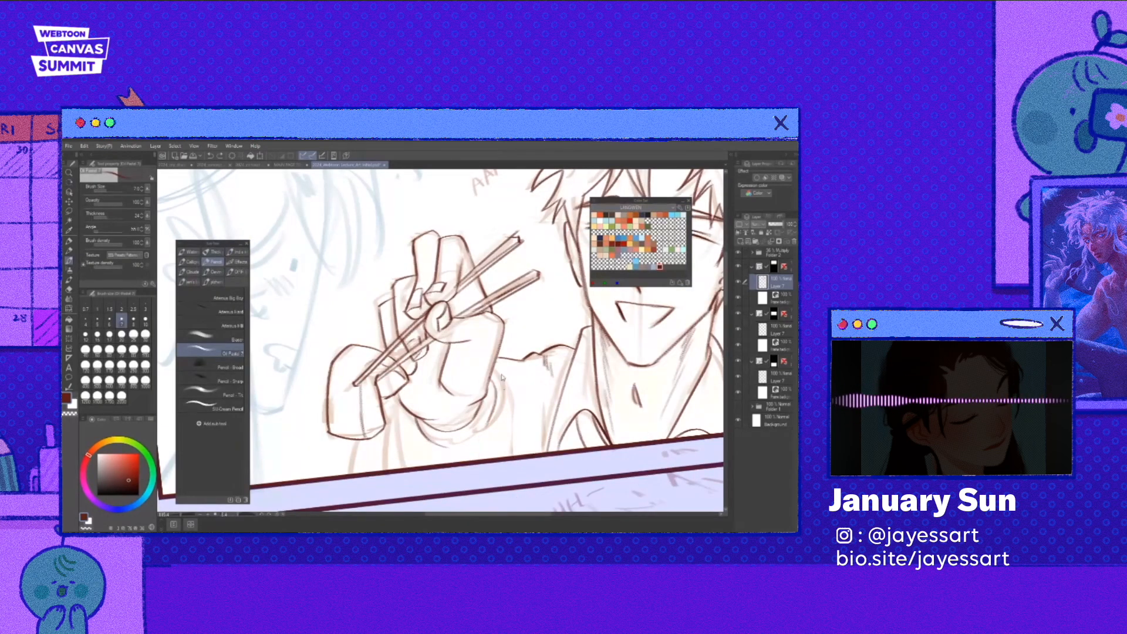
mouse_move(501, 378)
left_mouse_down()
mouse_move(466, 384)
mouse_move(434, 457)
left_mouse_up()
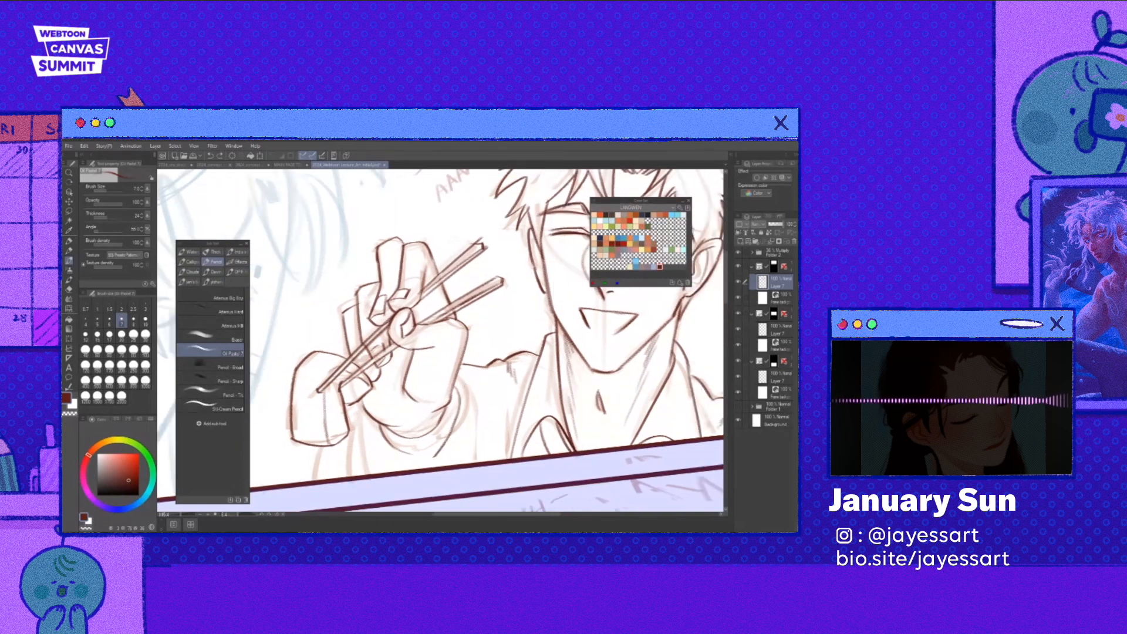
left_click_drag(469, 374, 459, 444)
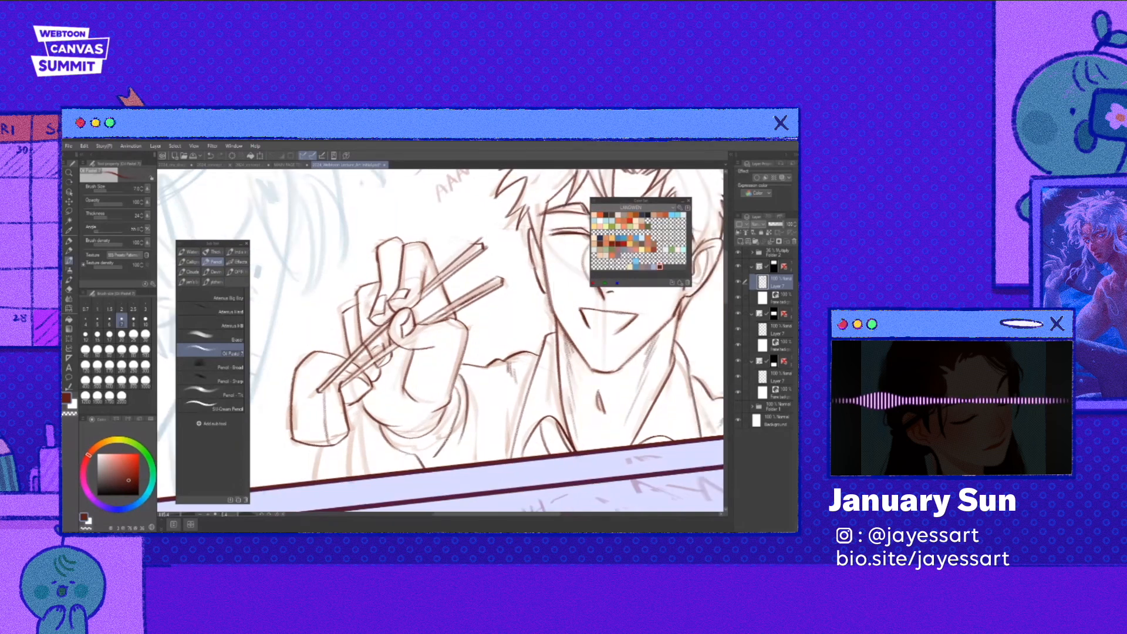
left_click_drag(516, 355, 495, 367)
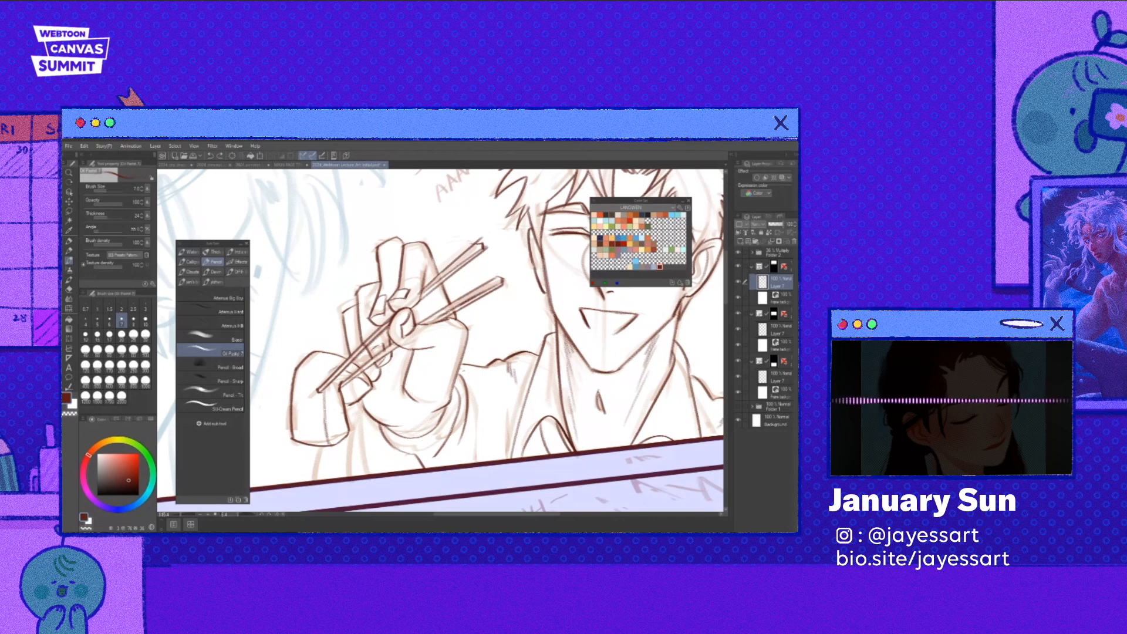
- Mirror the canvas, lasso the shoulder lines beside the panel's left border, clear them and deselect
scroll(367, 462, "down", 4)
key("h")
key("r")
scroll(359, 473, "up", 2)
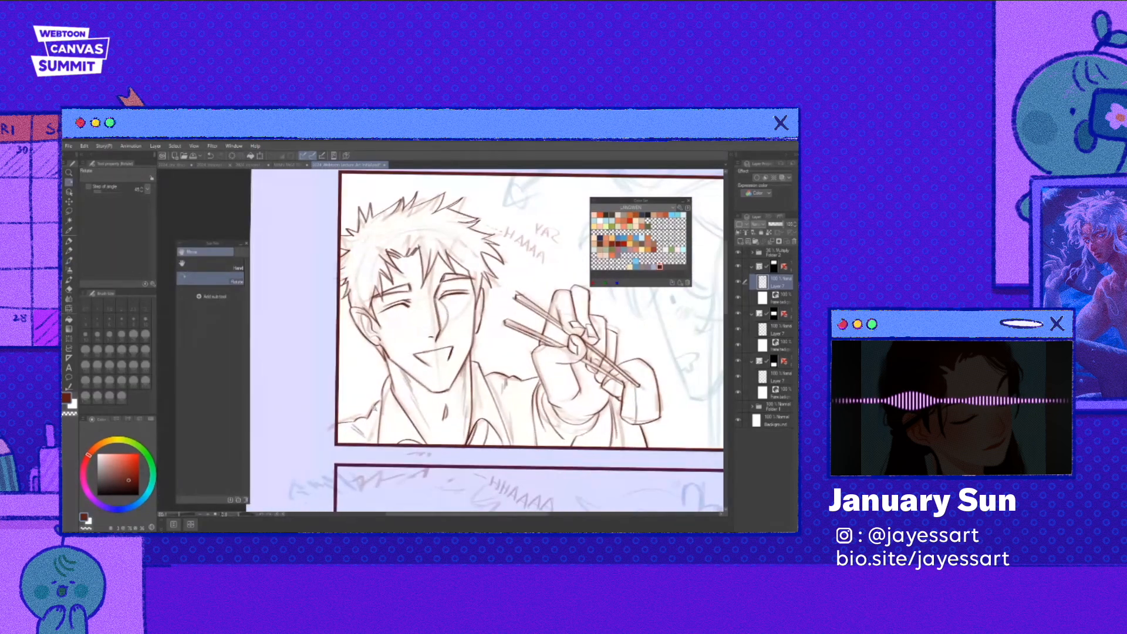
key("m")
left_click_drag(347, 370, 383, 390)
key("Delete")
key("ctrl+d")
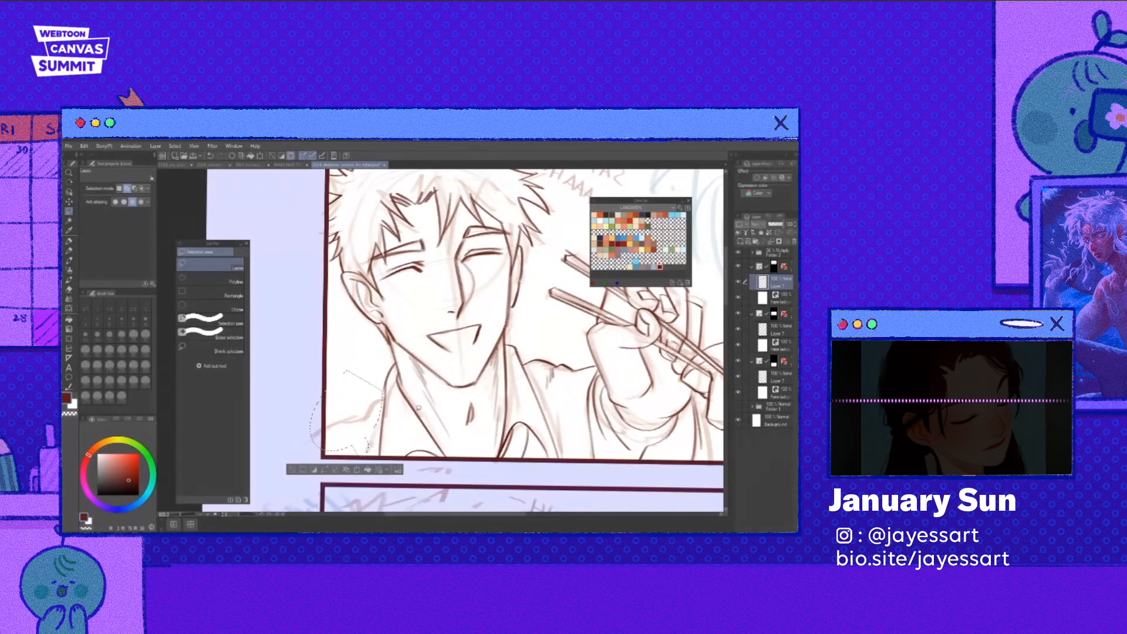
scroll(422, 420, "down", 2)
key("p")
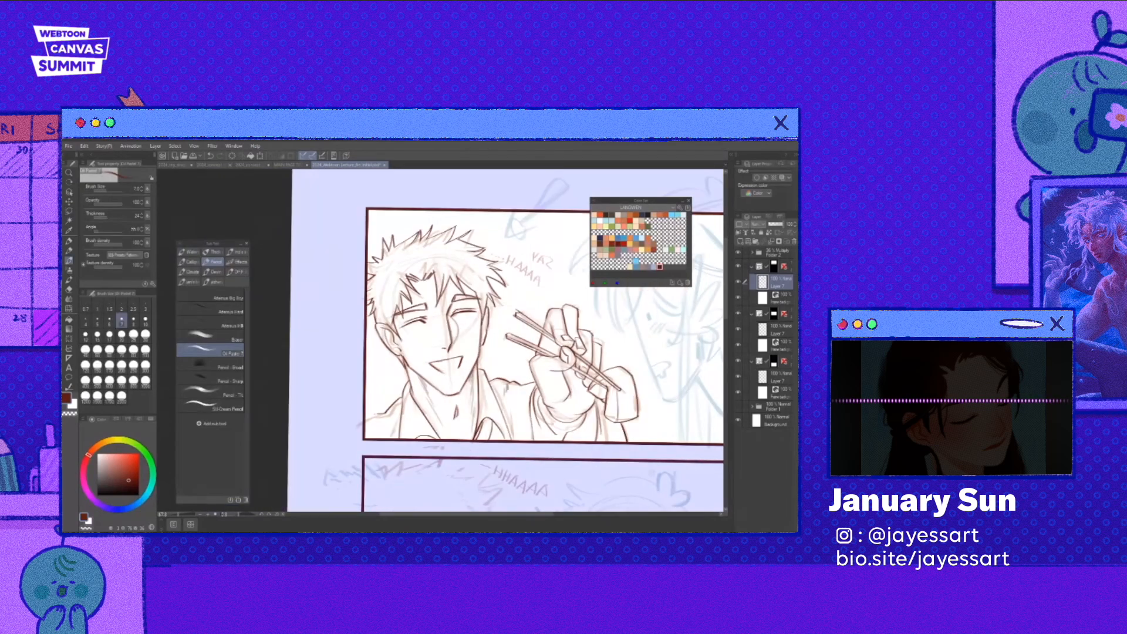
- Ink the first curved hair strands of the second character against the first panel's right border
scroll(507, 342, "down", 3)
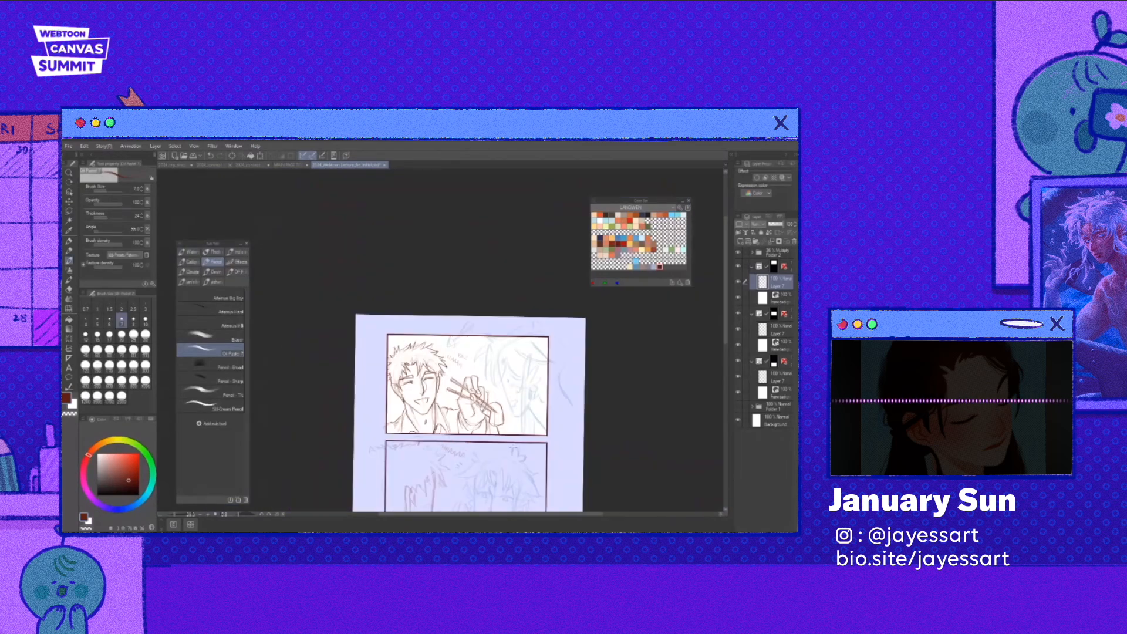
scroll(470, 381, "up", 1)
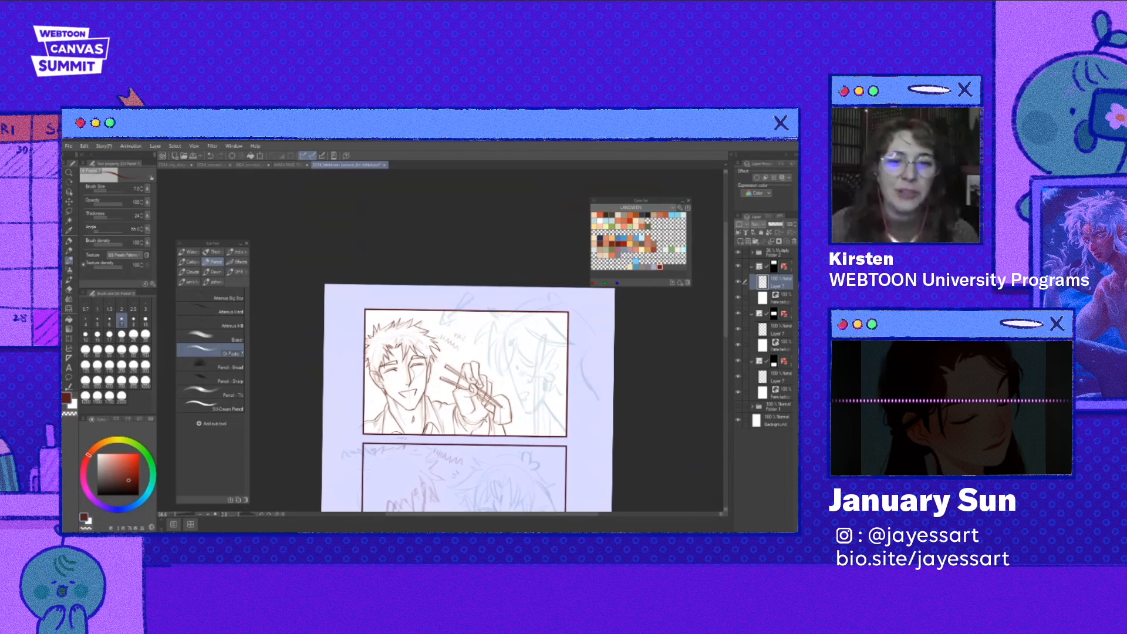
scroll(456, 387, "up", 1)
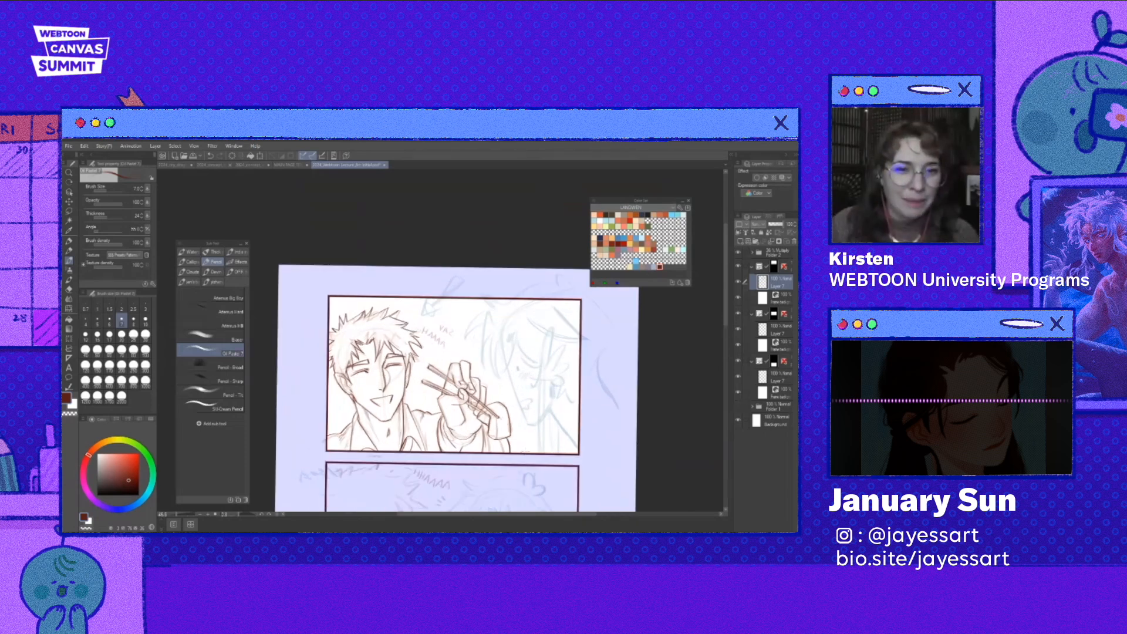
key("r")
left_click_drag(541, 473, 534, 480)
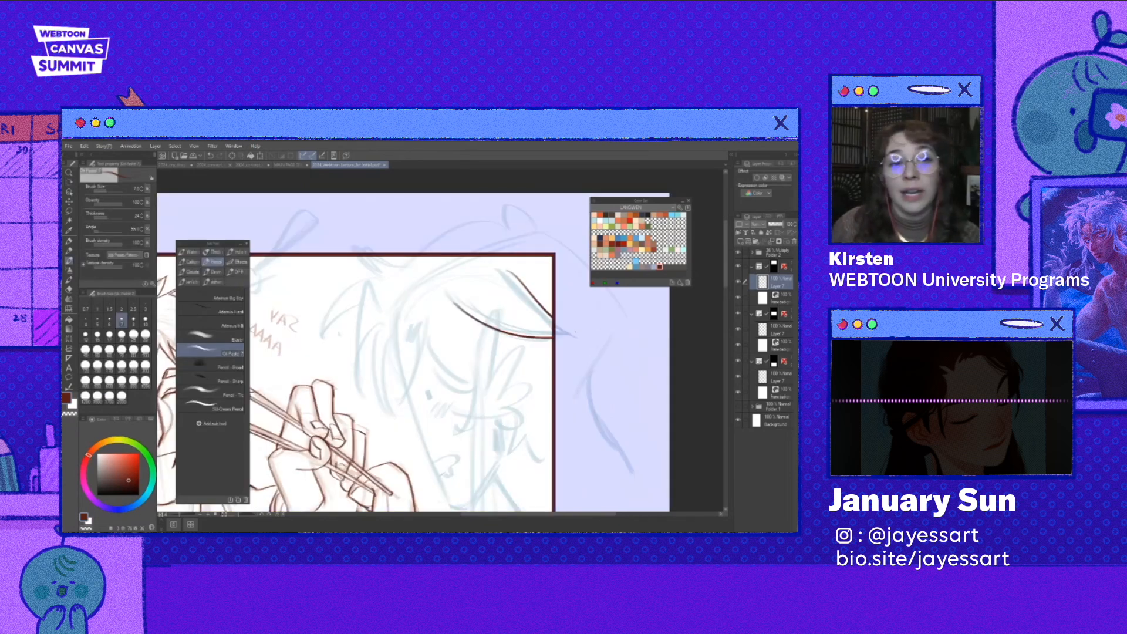
left_click_drag(515, 372, 567, 402)
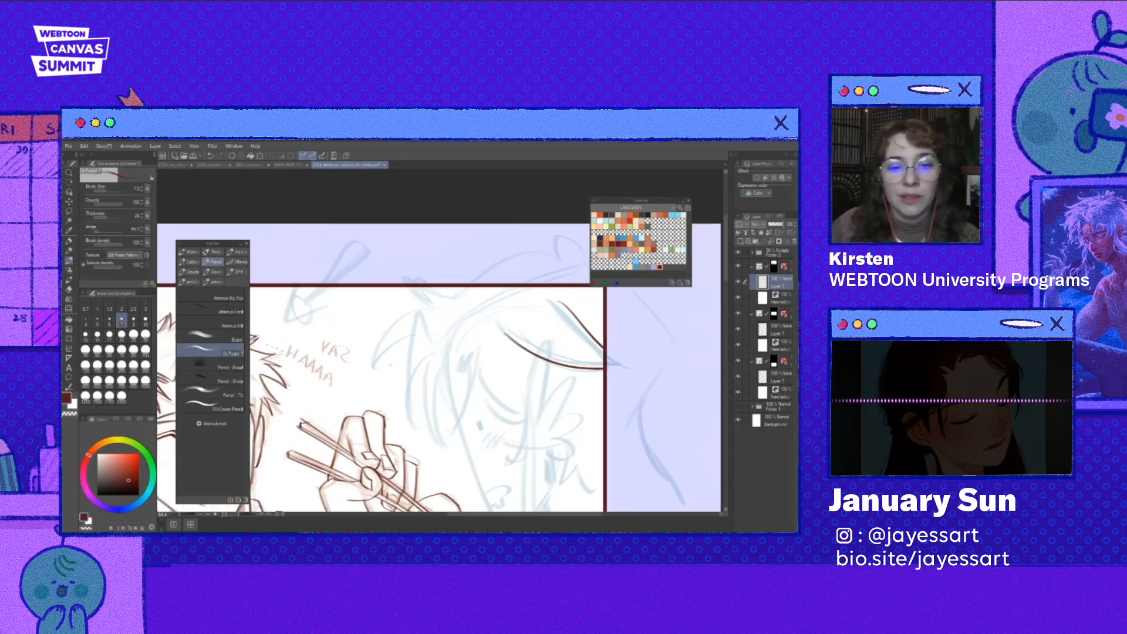
- Ink the small curved strands at the second character's crown and the pointed lock sweeping down from them
left_click_drag(415, 287, 436, 304)
left_click_drag(426, 293, 462, 287)
left_click_drag(426, 306, 372, 379)
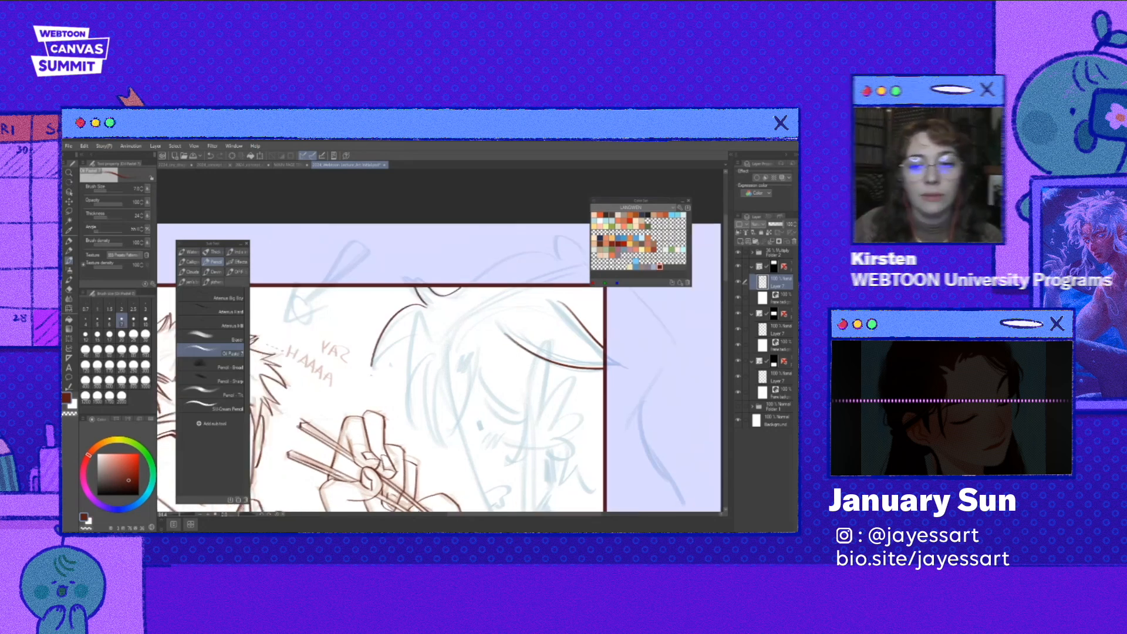
left_click_drag(413, 337, 371, 380)
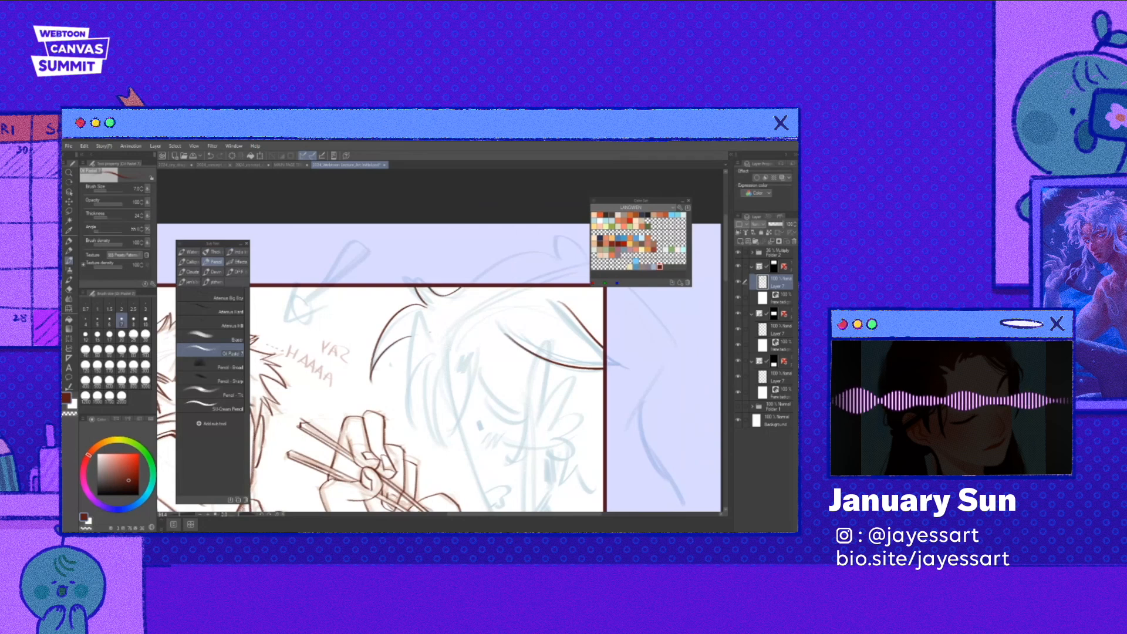
- Examine the second character's inked hair against the whole first panel, in both mirrored and normal orientation
key("e")
scroll(413, 347, "down", 5)
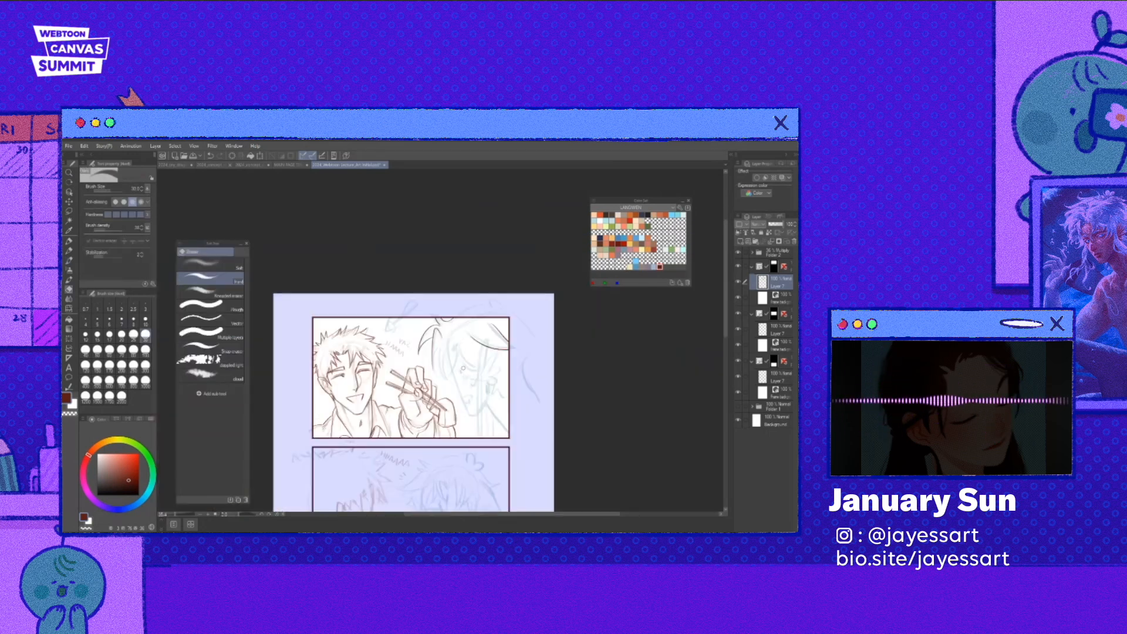
key("h")
scroll(464, 368, "up", 4)
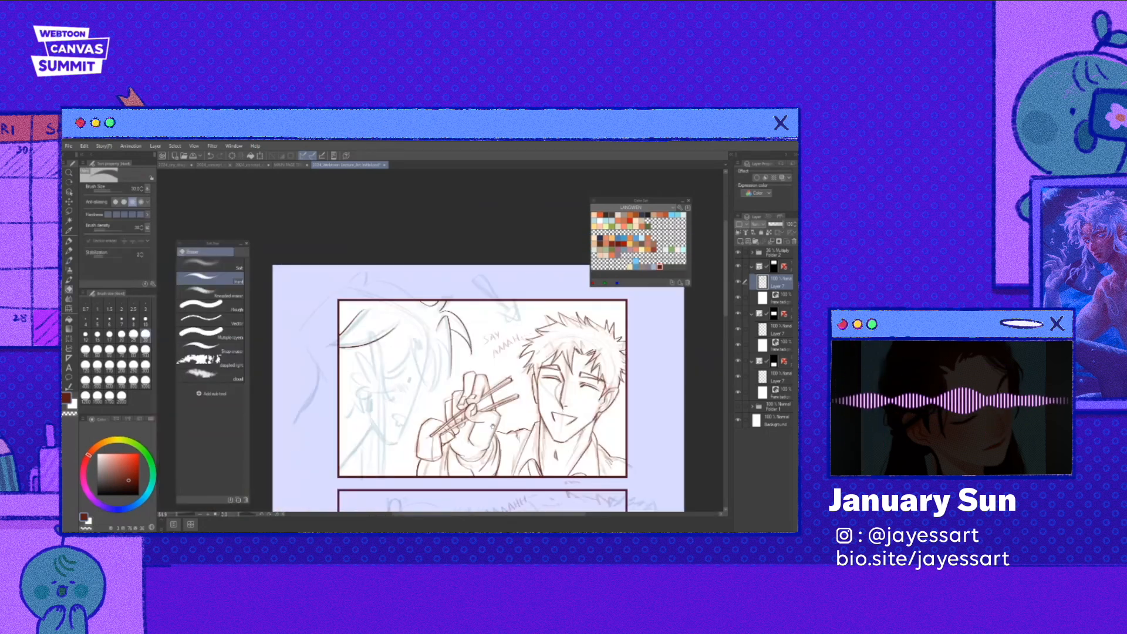
key("space")
left_click_drag(493, 427, 460, 399)
left_click_drag(486, 467, 456, 484)
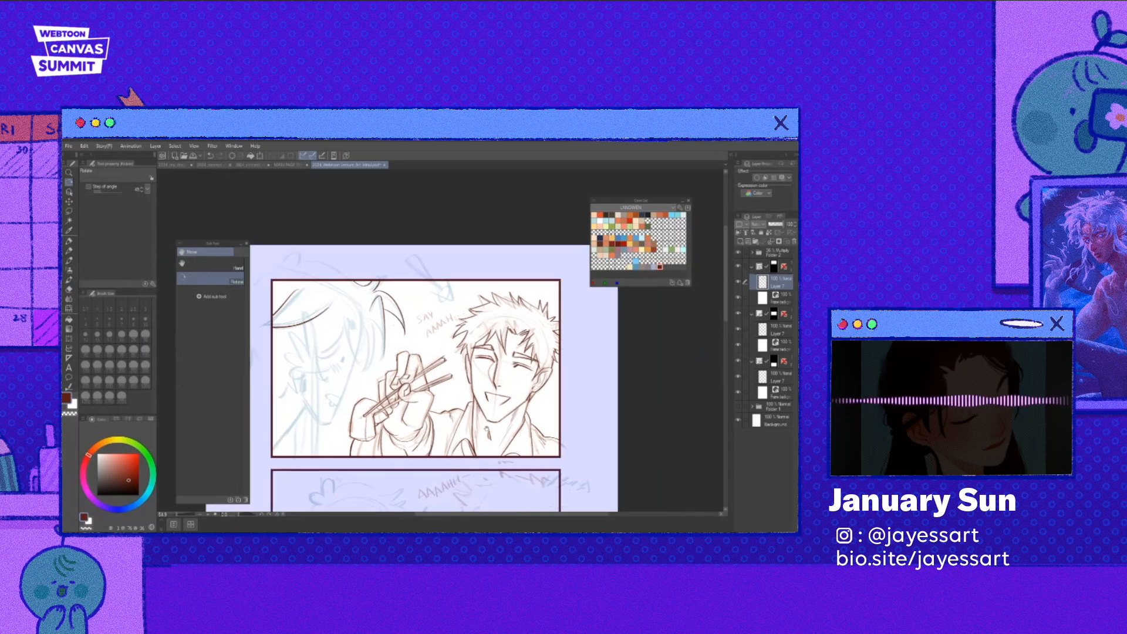
key("h")
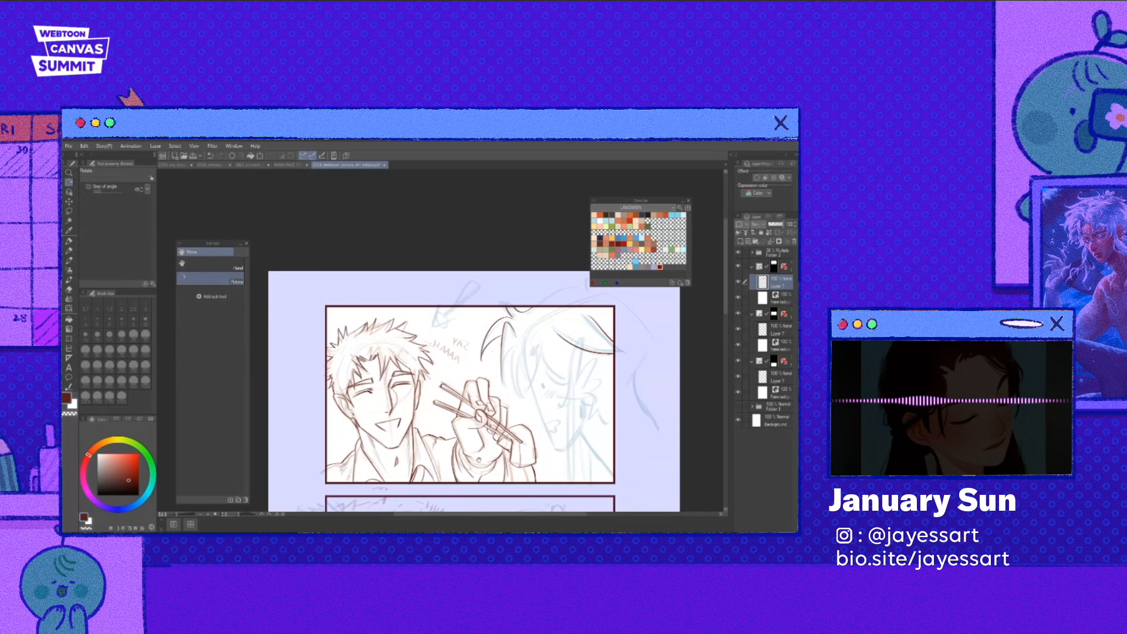
scroll(474, 379, "down", 1)
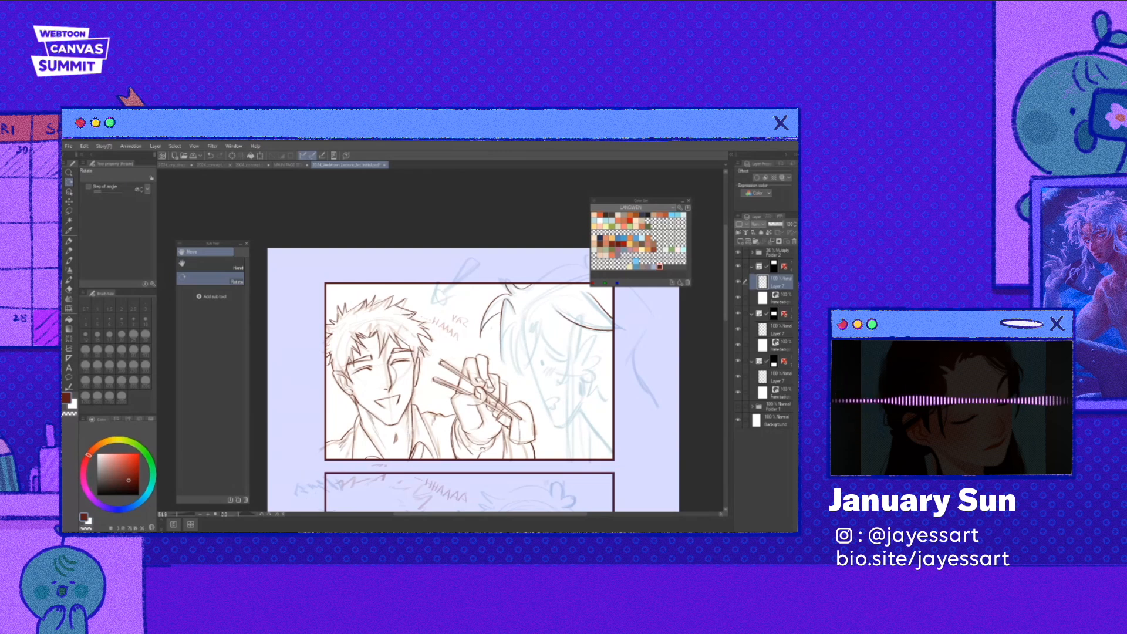
- Ink the long curved locks hanging from the second character's crown on the side facing the man's hand
key("p")
scroll(409, 355, "up", 1)
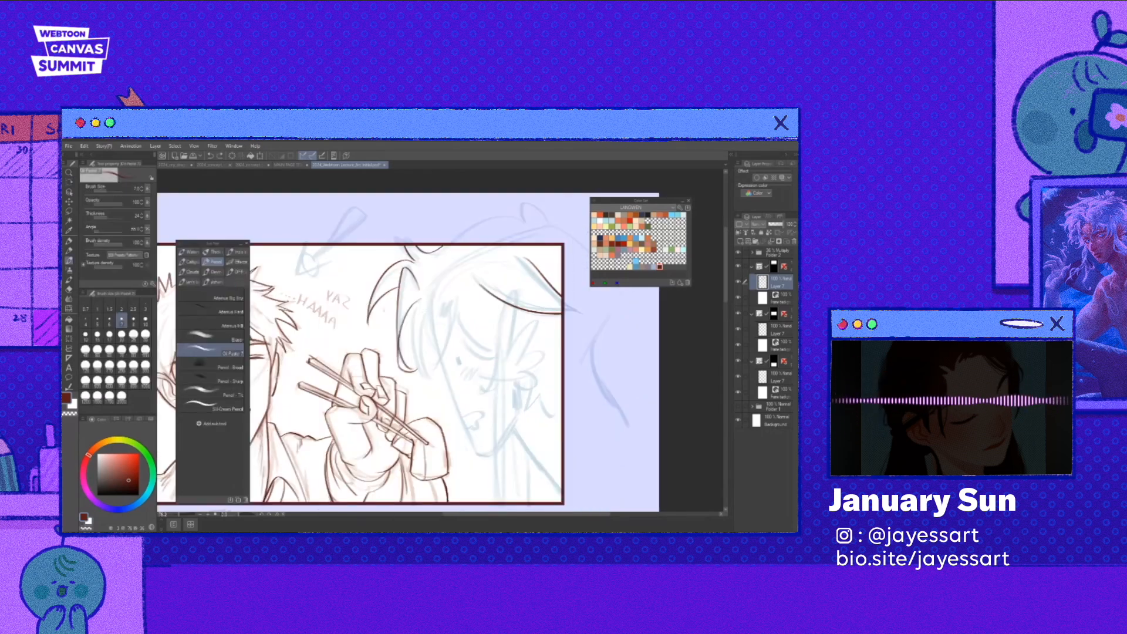
scroll(408, 354, "down", 1)
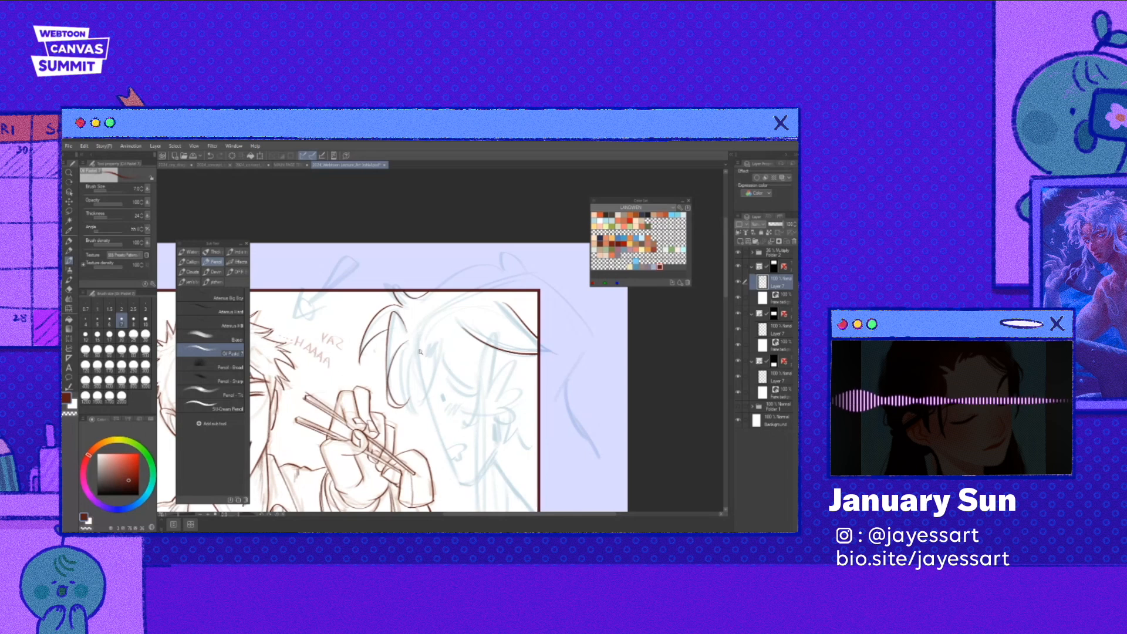
scroll(420, 351, "up", 2)
left_click_drag(404, 333, 414, 462)
left_click_drag(427, 328, 414, 462)
key("ctrl+z")
left_click_drag(433, 321, 416, 368)
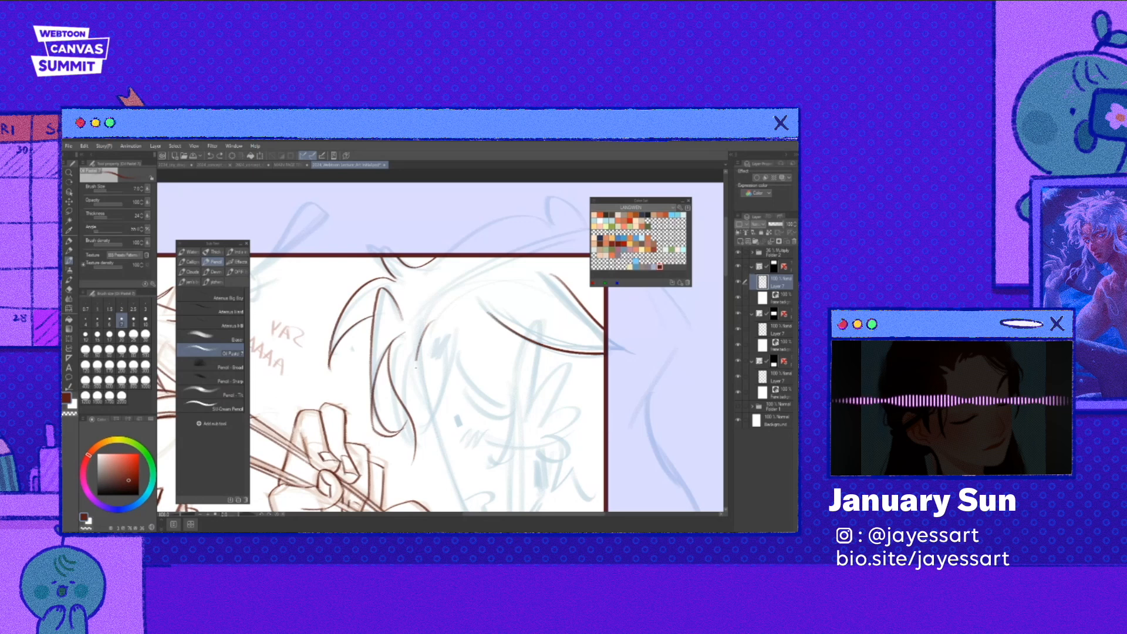
- Ink the pointed bangs falling across the second character's forehead and down the front of the face
scroll(428, 356, "down", 4)
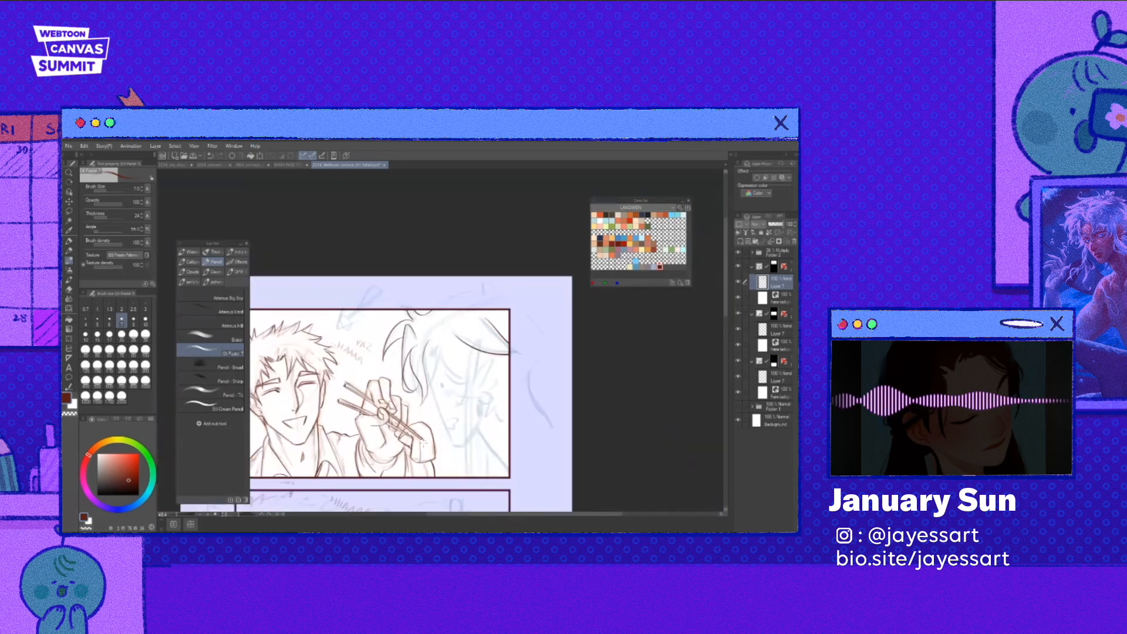
scroll(471, 417, "up", 2)
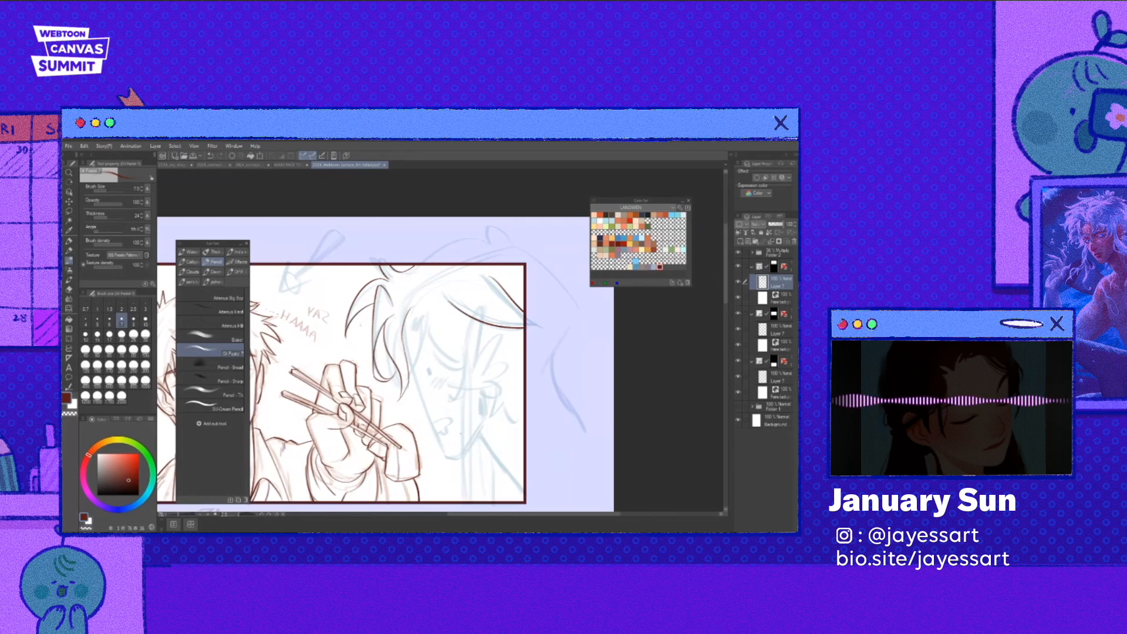
scroll(415, 360, "up", 2)
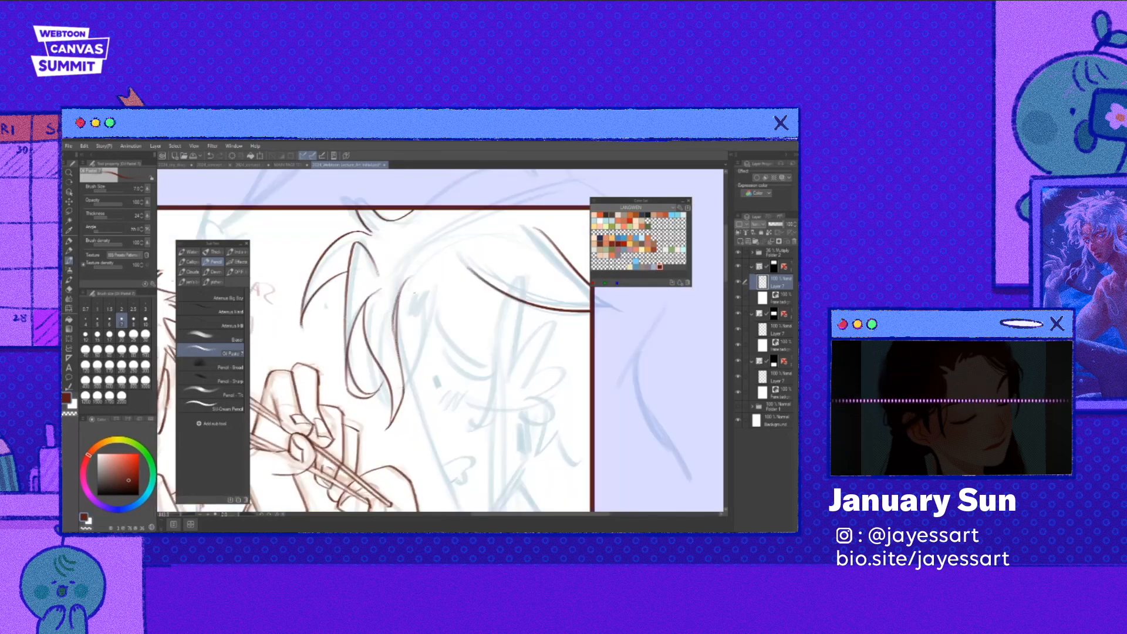
mouse_move(420, 292)
left_mouse_down()
mouse_move(400, 385)
mouse_move(416, 338)
mouse_move(409, 379)
left_mouse_up()
mouse_move(434, 294)
left_mouse_down()
mouse_move(408, 379)
mouse_move(442, 365)
mouse_move(454, 388)
left_mouse_up()
left_click_drag(447, 341, 498, 365)
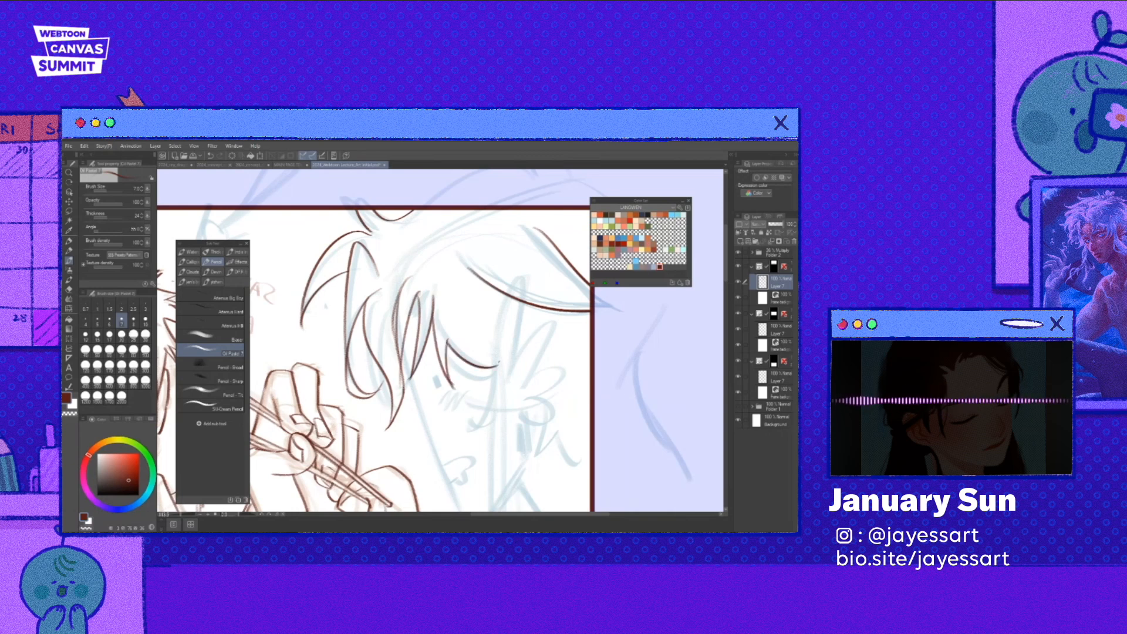
- Ink the petal-shaped tufts and small curl beside the second character's face, plus the long strands falling to the panel's lower border
key("e")
scroll(409, 332, "down", 1)
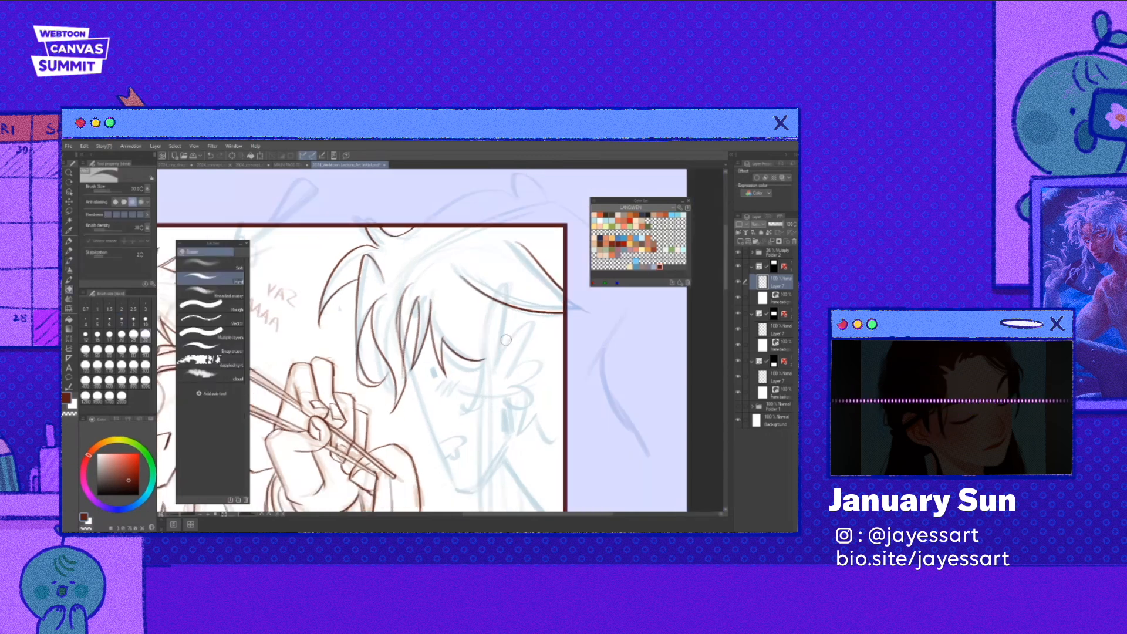
key("p")
left_click_drag(492, 312, 484, 359)
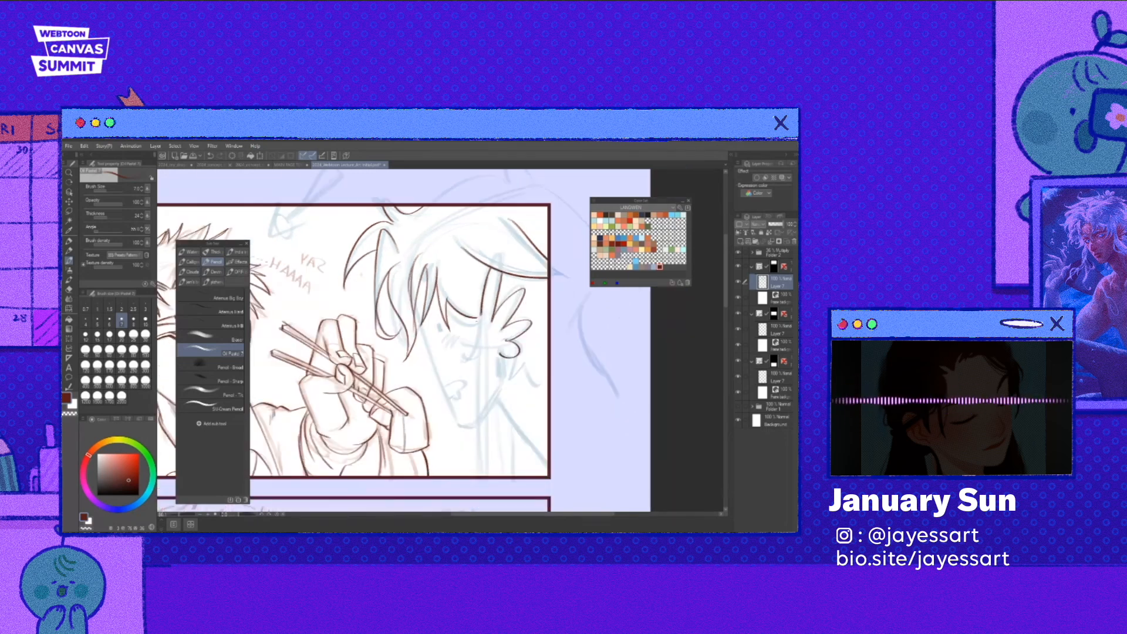
left_click_drag(488, 311, 480, 474)
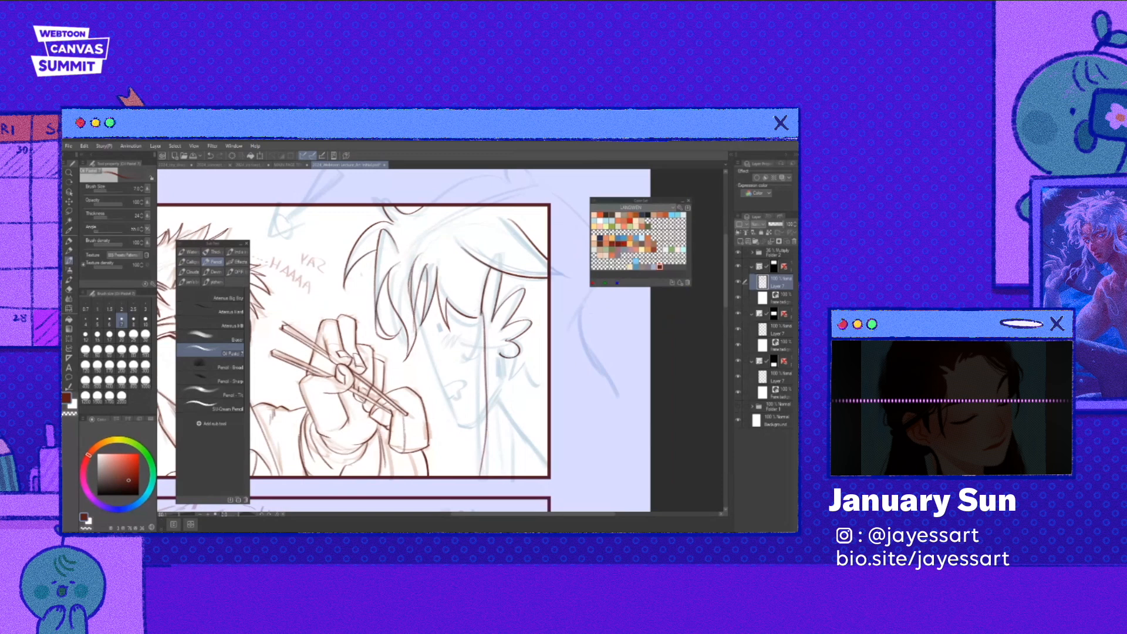
left_click_drag(469, 309, 475, 476)
left_click_drag(487, 387, 489, 476)
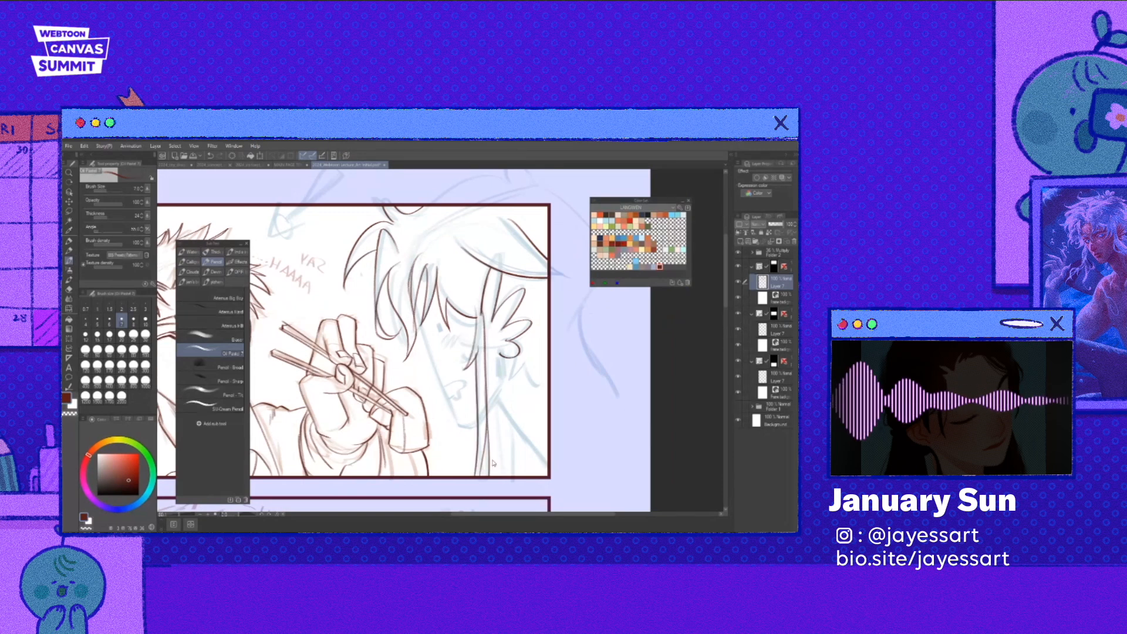
- Try diagonal strokes across the sketched lettering between the two characters and undo them
key("h")
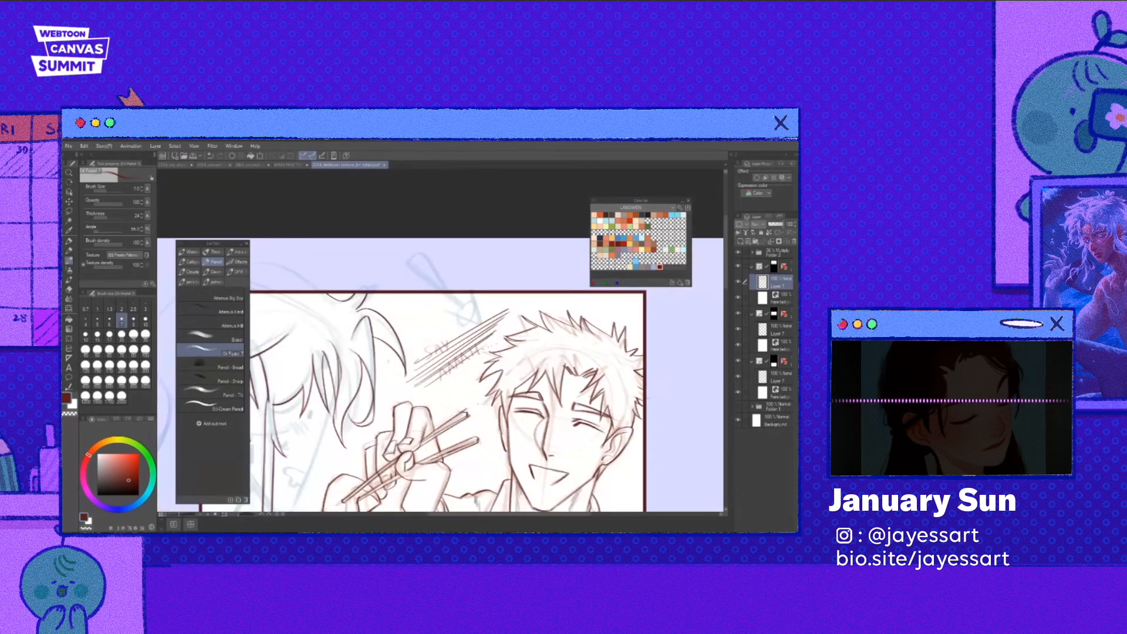
key("m")
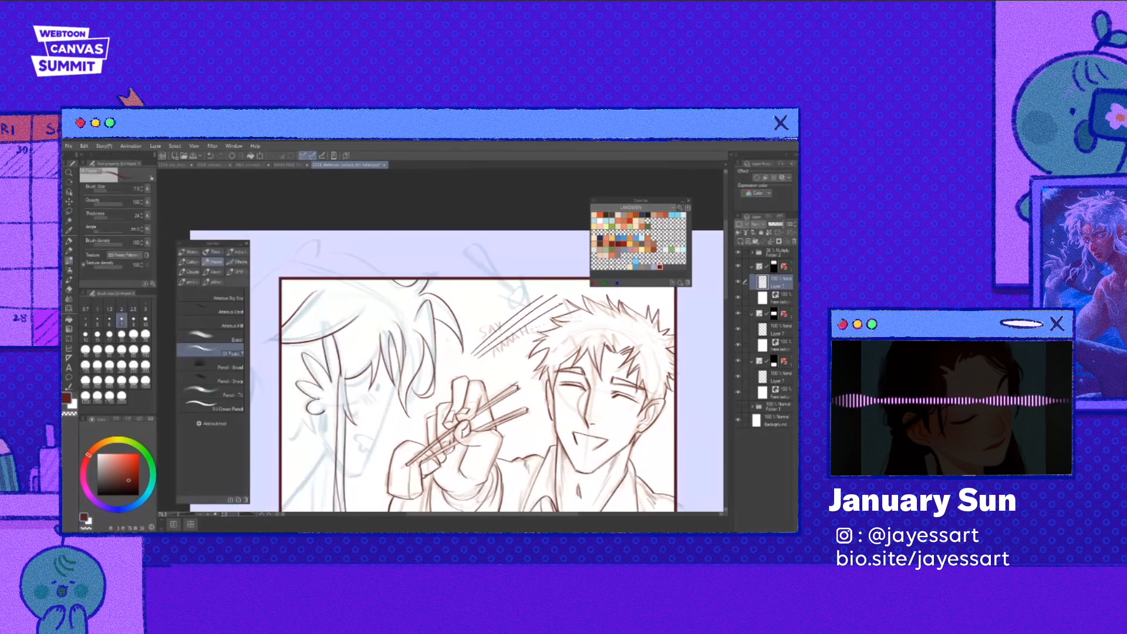
key("ctrl+z")
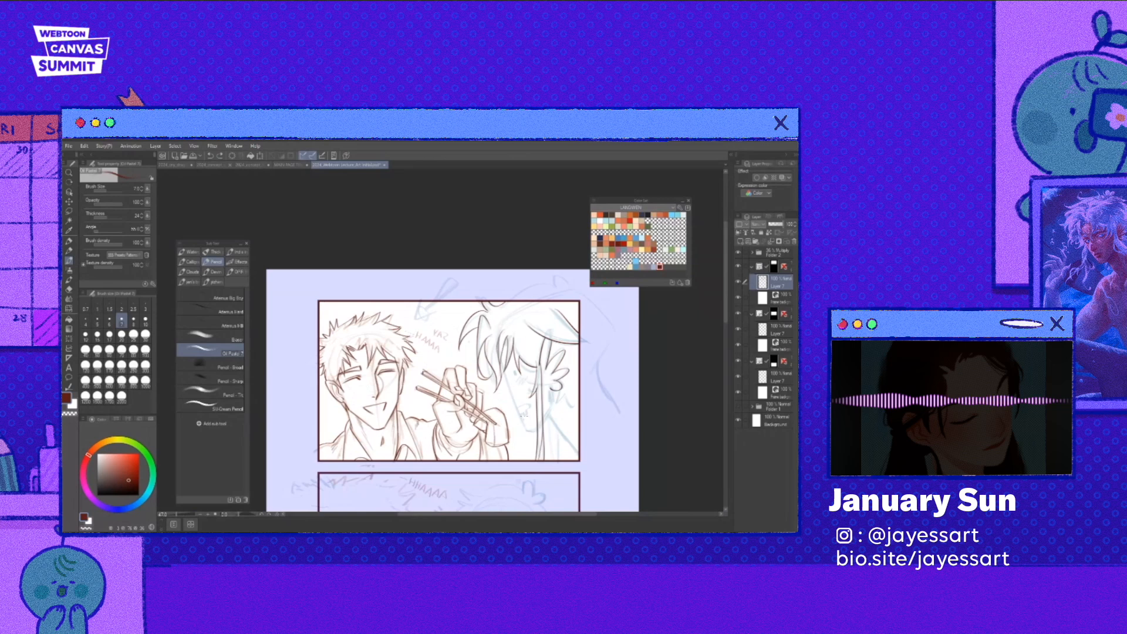
scroll(524, 415, "down", 2)
left_click_drag(528, 444, 498, 423)
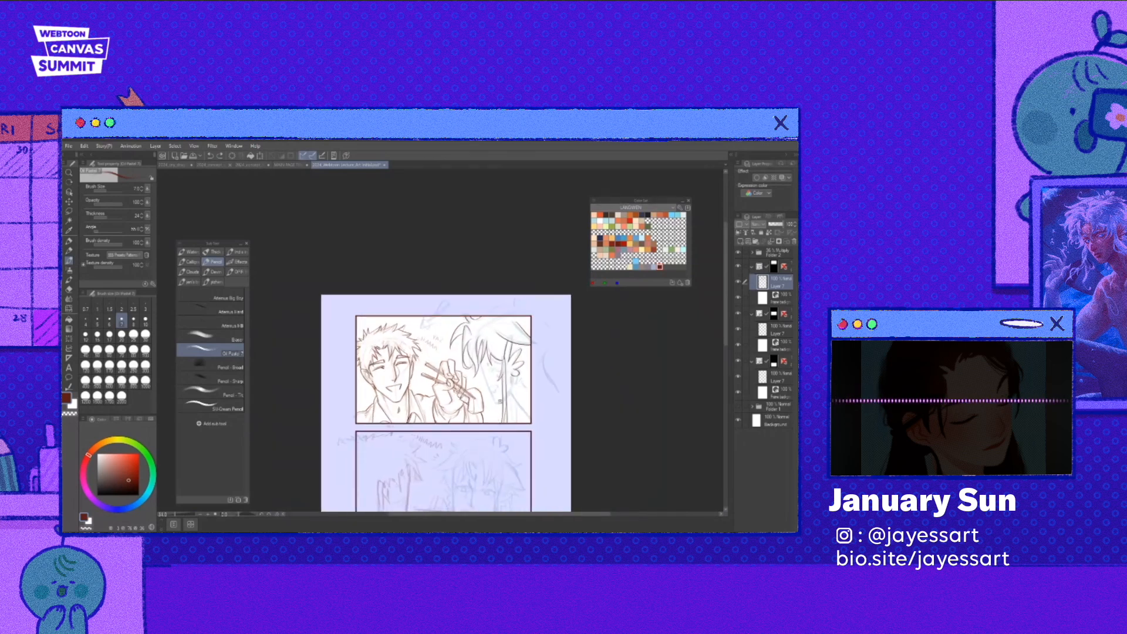
scroll(500, 401, "up", 2)
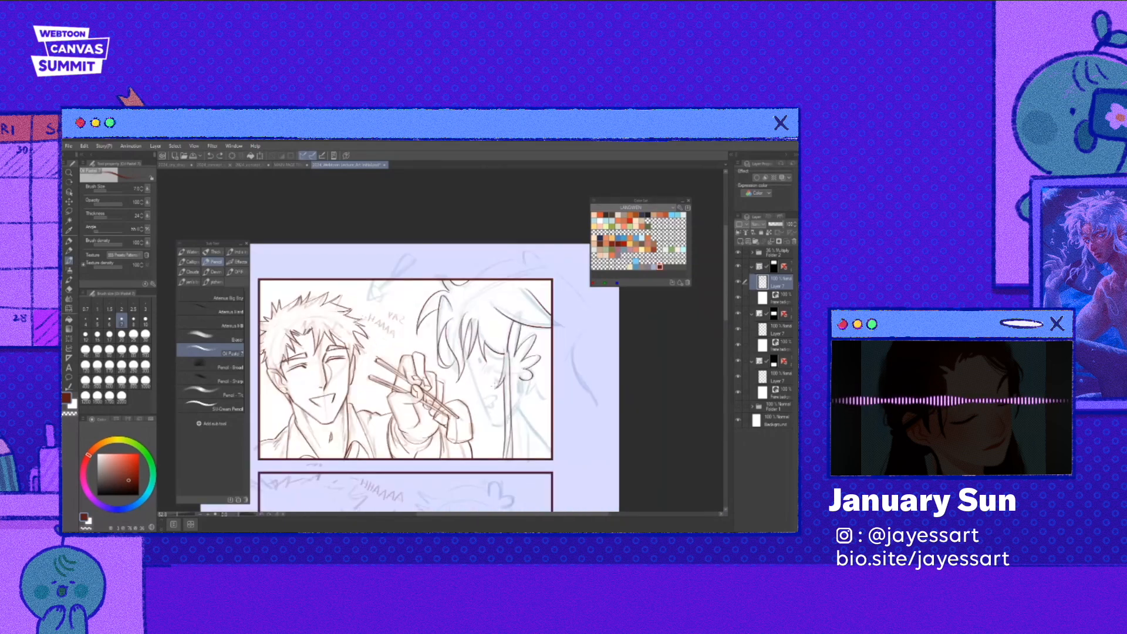
key("ctrl+t")
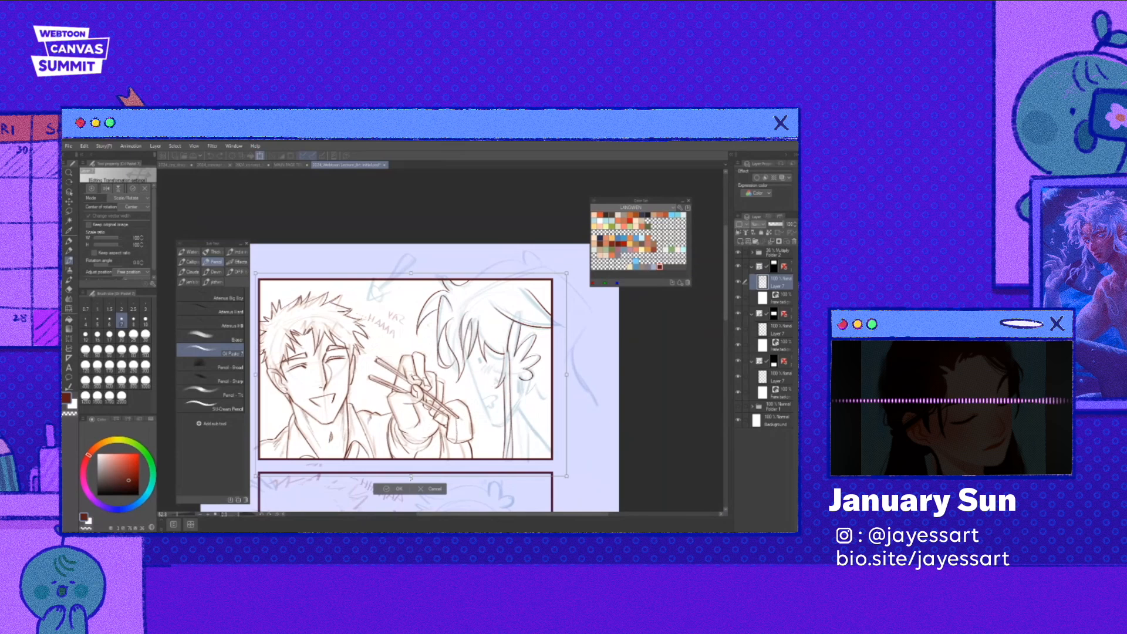
left_click_drag(411, 478, 419, 504)
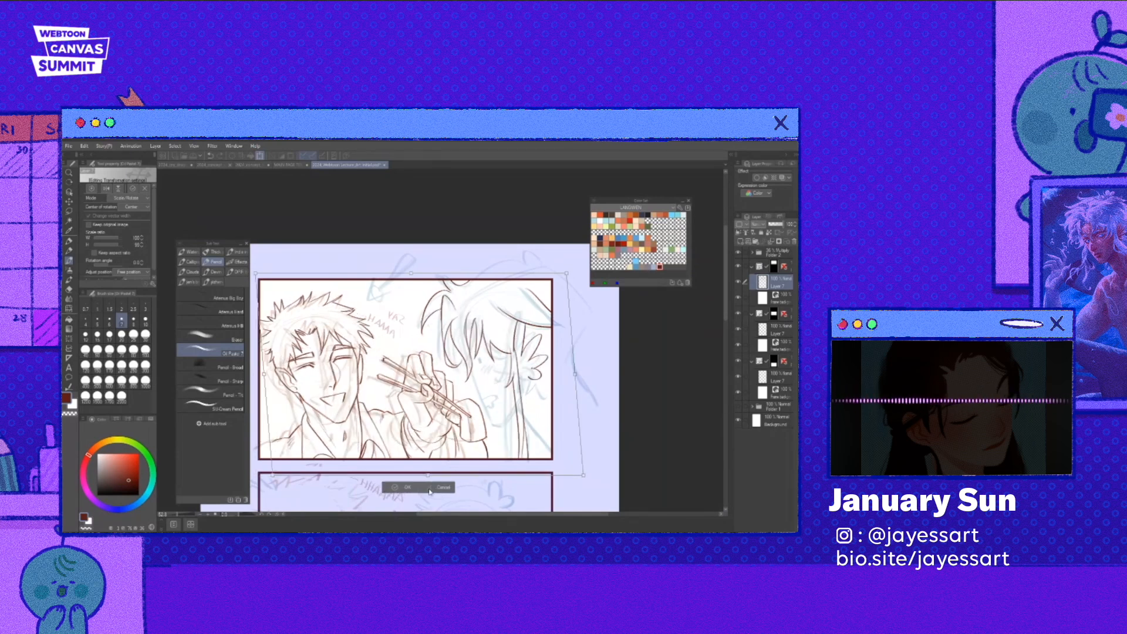
left_click(430, 491)
- Ink the second character's face outline from the bangs down to the chin, with the neck line and spiky nape strands
scroll(537, 387, "up", 2)
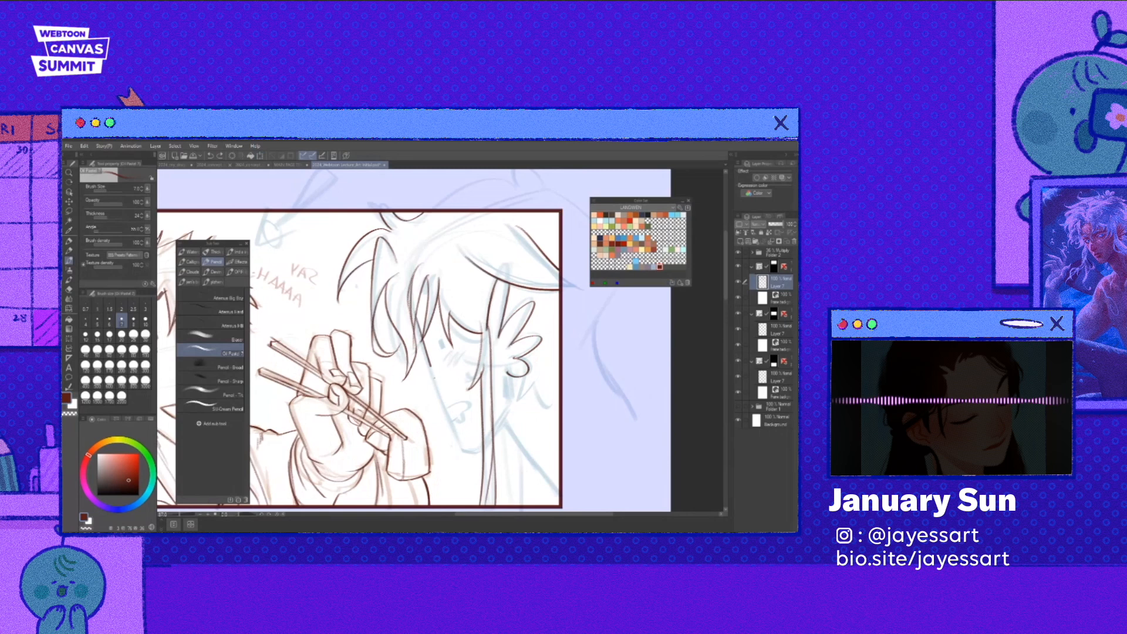
left_click_drag(435, 311, 479, 452)
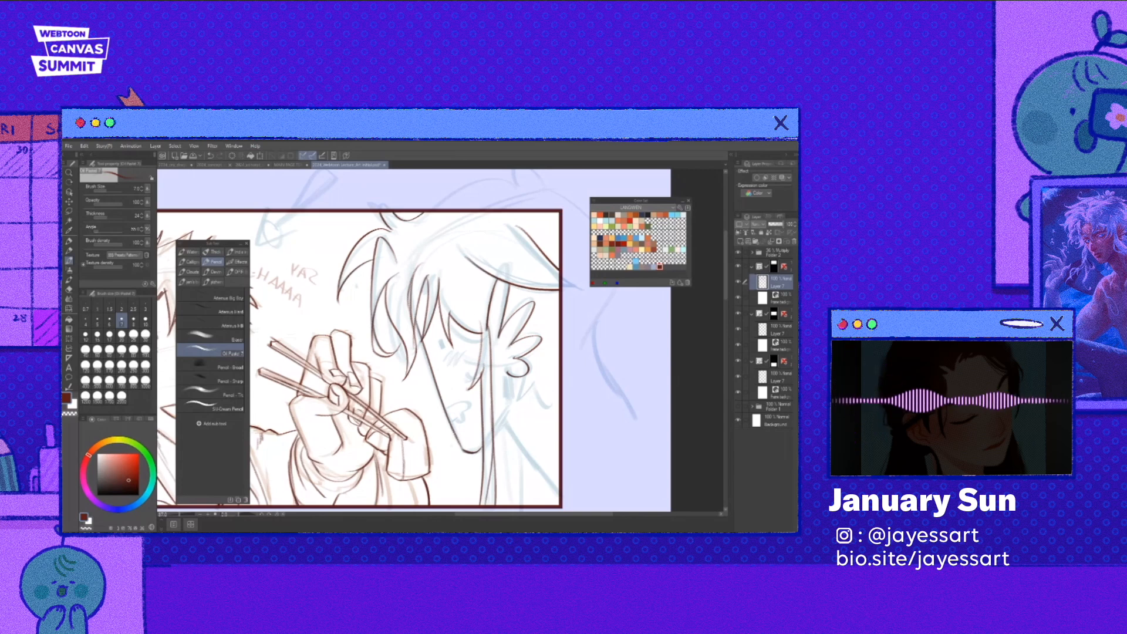
scroll(441, 341, "up", 1)
left_click_drag(463, 427, 517, 503)
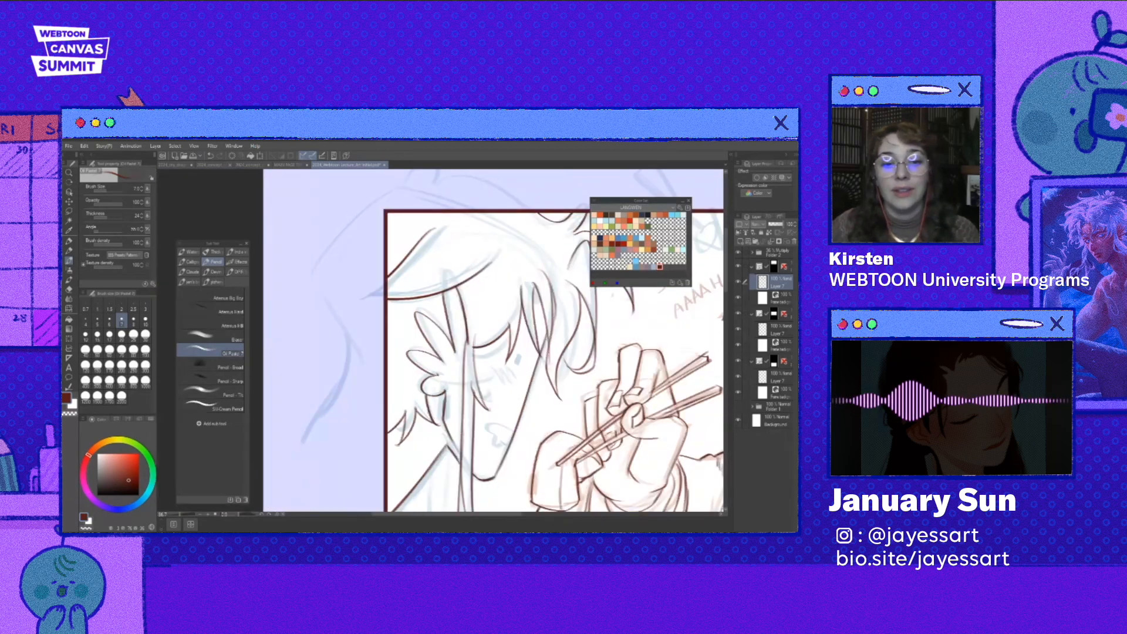
- Ink the second character's small oval eye, the blush marks on the cheek and the little open mouth
key("e")
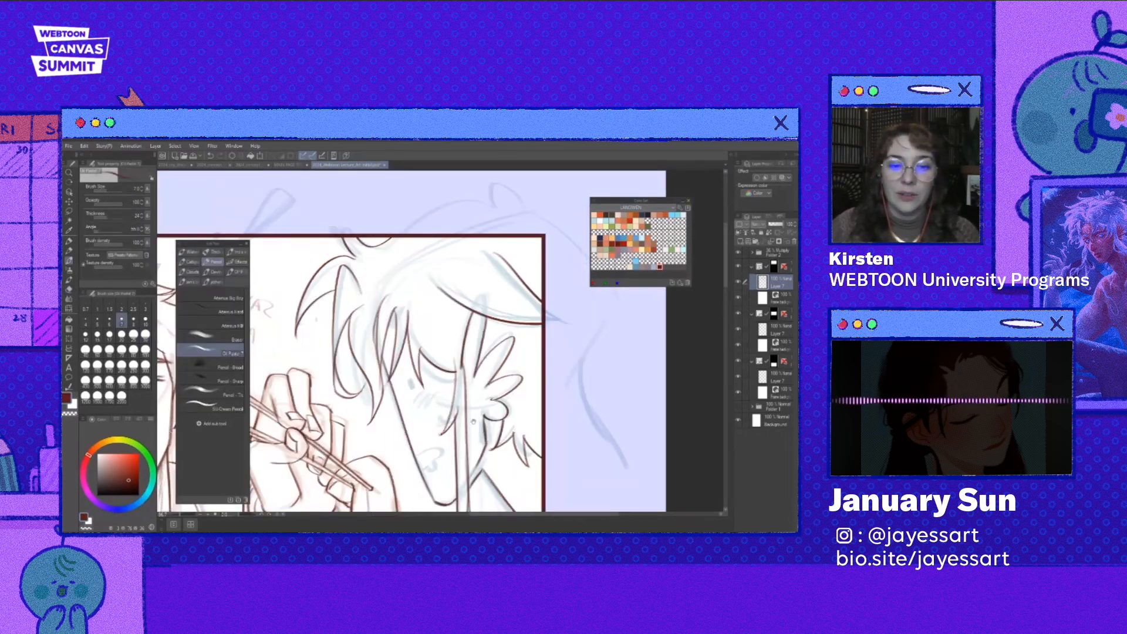
scroll(474, 422, "up", 3)
left_click_drag(433, 387, 435, 400)
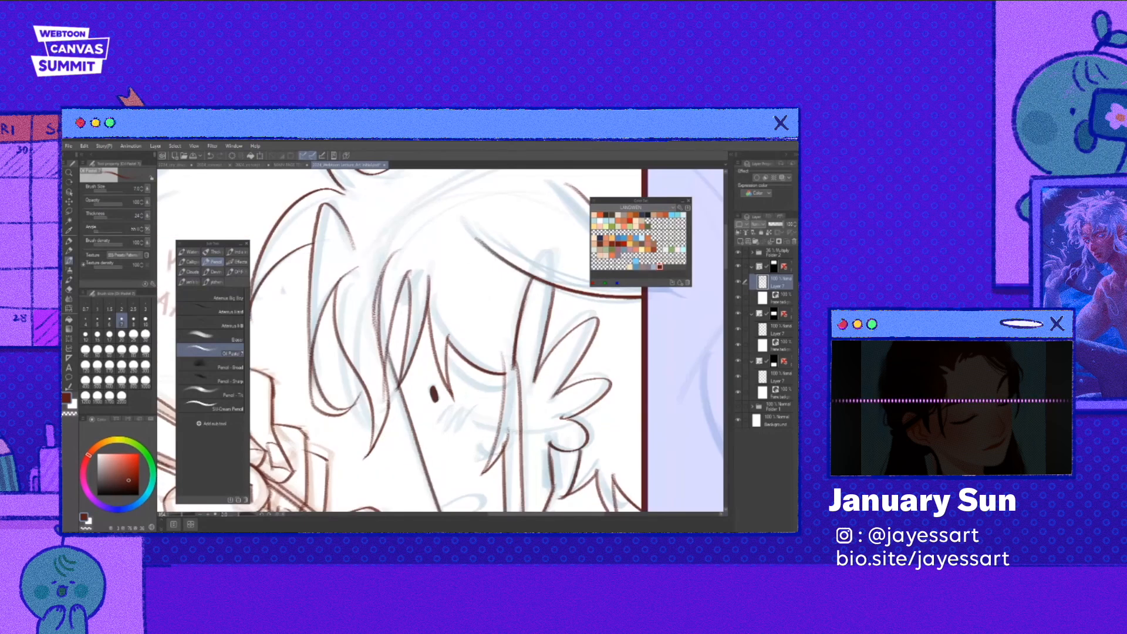
scroll(503, 415, "down", 6)
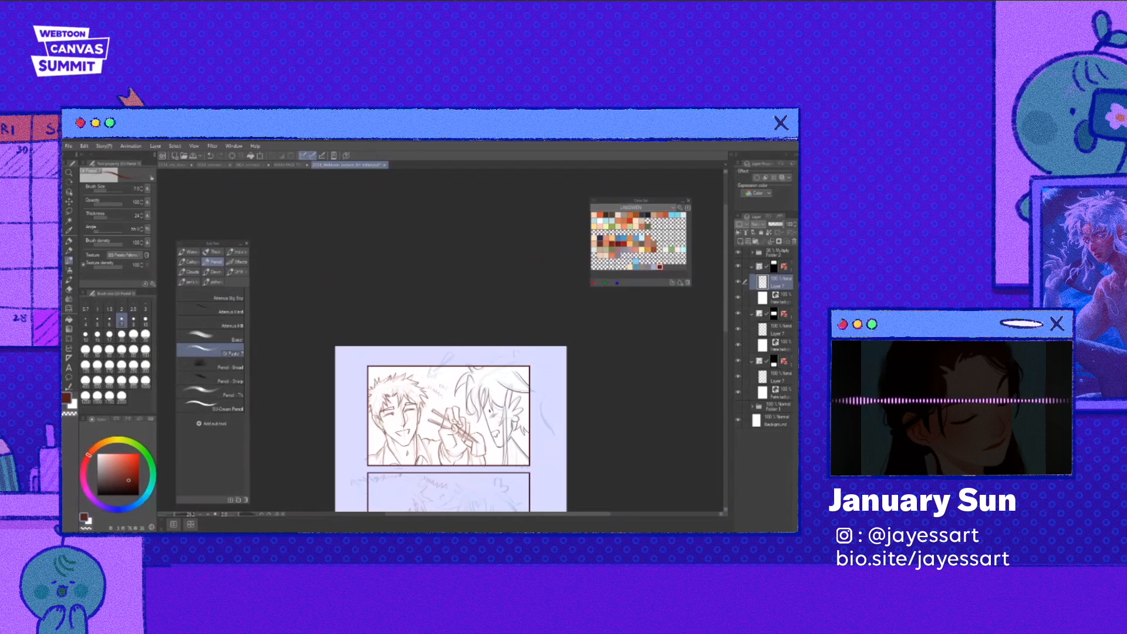
scroll(510, 434, "up", 5)
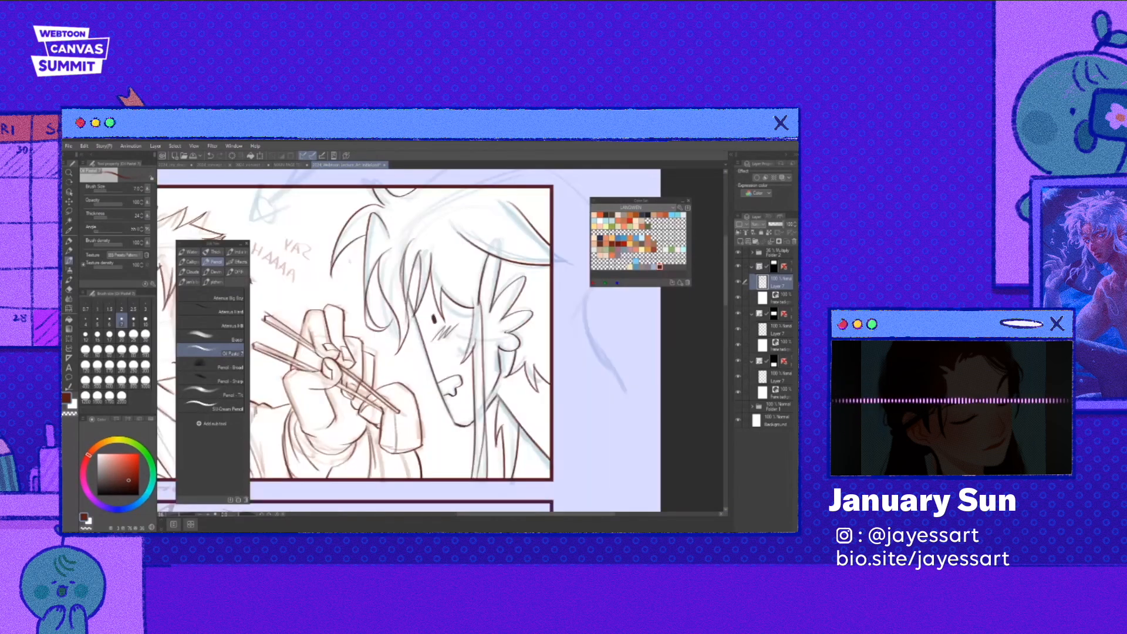
- Mirror the canvas and hand-letter "SAY AAAH" over the sketched text between the two characters
key("h")
scroll(429, 364, "up", 2)
mouse_move(420, 362)
left_mouse_down()
mouse_move(405, 377)
mouse_move(433, 370)
left_mouse_up()
left_click_drag(443, 349, 437, 366)
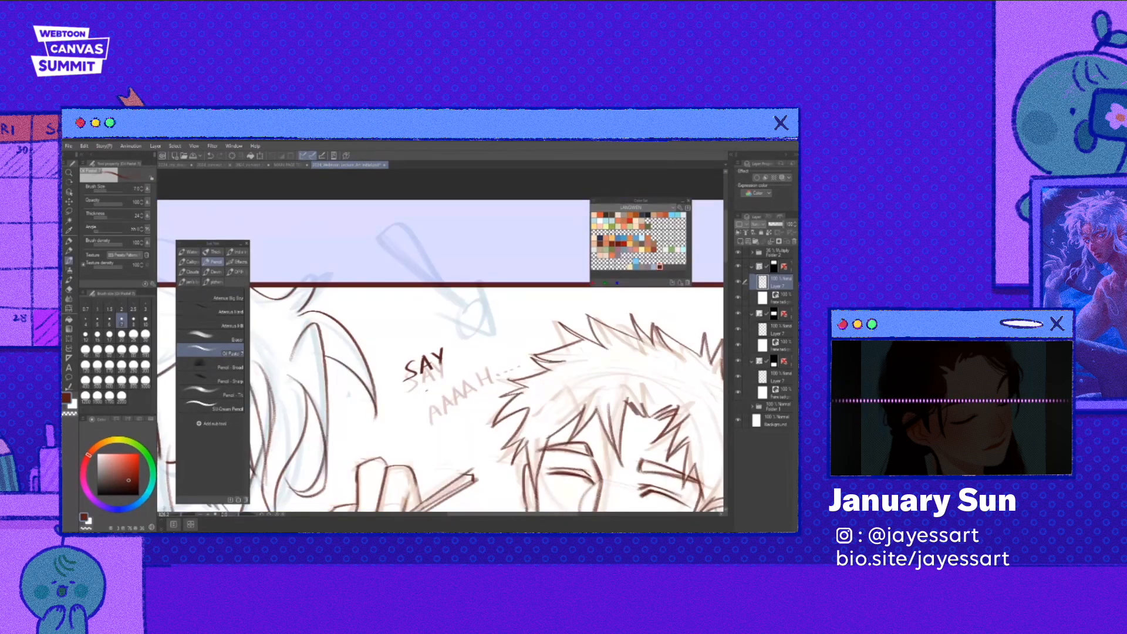
scroll(509, 446, "down", 7)
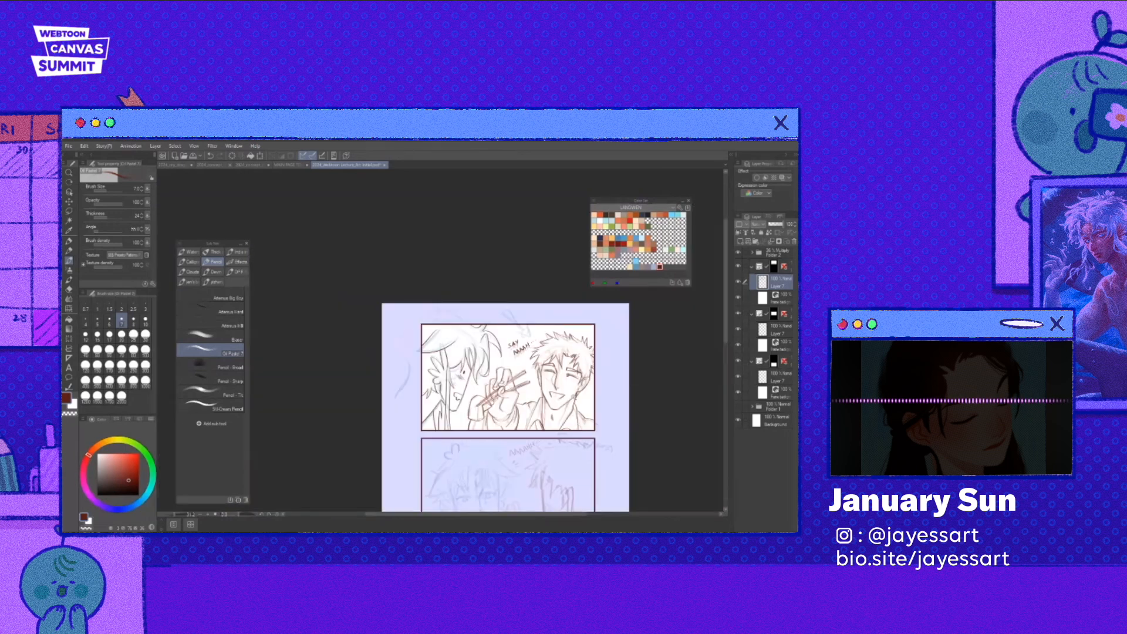
scroll(509, 446, "up", 5)
scroll(509, 446, "down", 5)
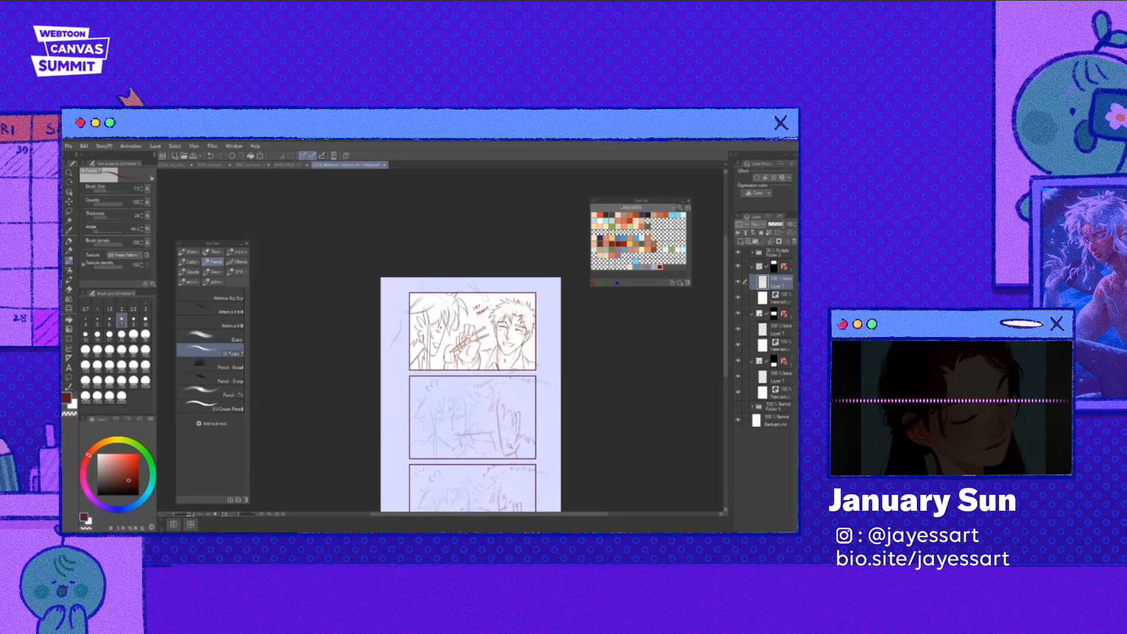
- Select the second panel's line layer and ink the jagged hair spikes along the panel's upper edge
left_click(777, 329)
scroll(509, 446, "up", 5)
key("shift+space")
left_click_drag(509, 446, 517, 441)
scroll(509, 411, "up", 1)
mouse_move(534, 309)
left_mouse_down()
mouse_move(481, 405)
mouse_move(548, 371)
left_mouse_up()
key("p")
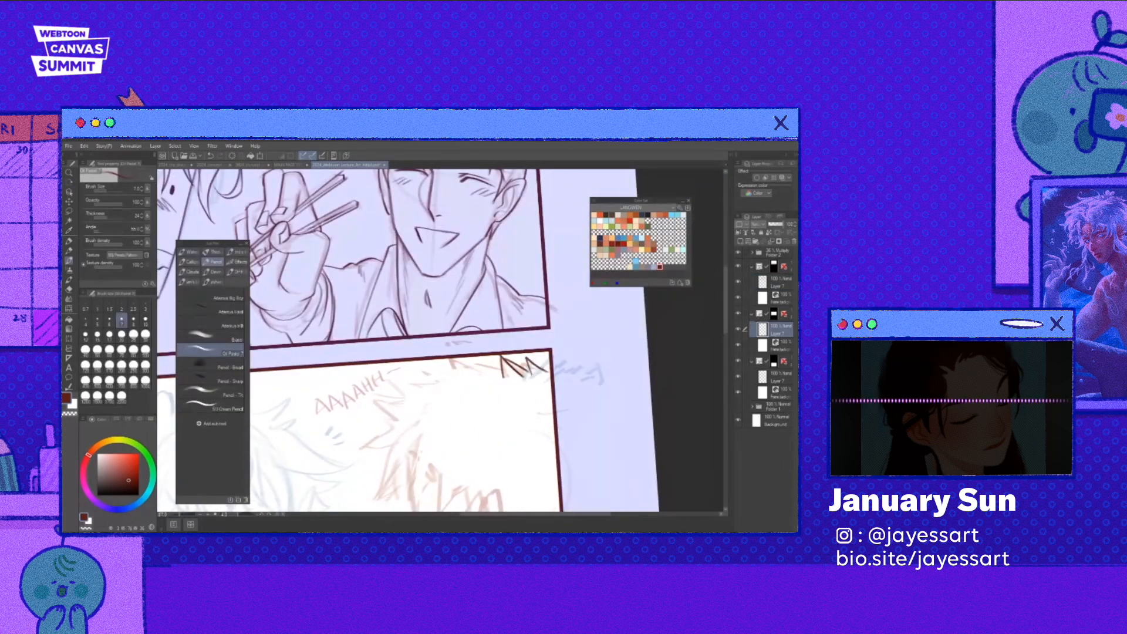
scroll(470, 349, "up", 3)
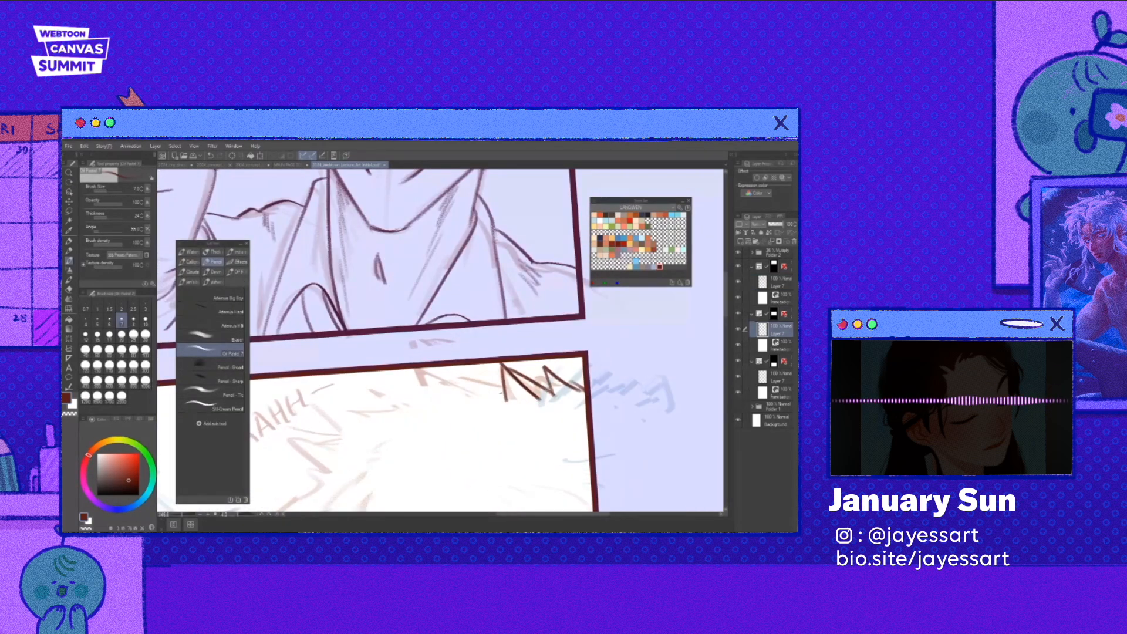
mouse_move(452, 373)
left_mouse_down()
mouse_move(504, 392)
mouse_move(586, 373)
left_mouse_up()
left_click_drag(530, 342, 534, 370)
left_click_drag(534, 369, 470, 365)
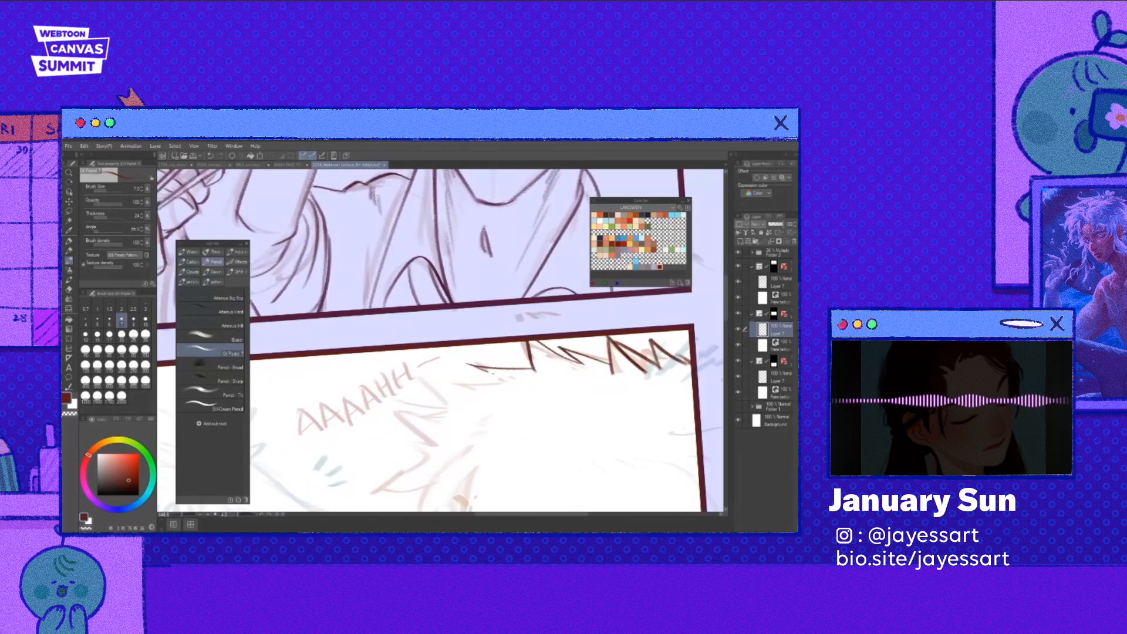
- Ink the spiky hair tufts beside the sketched "AAAAHH" lettering, continuing down toward the face
scroll(486, 426, "down", 2)
scroll(486, 427, "up", 2)
mouse_move(484, 379)
left_mouse_down()
mouse_move(409, 397)
mouse_move(457, 423)
left_mouse_up()
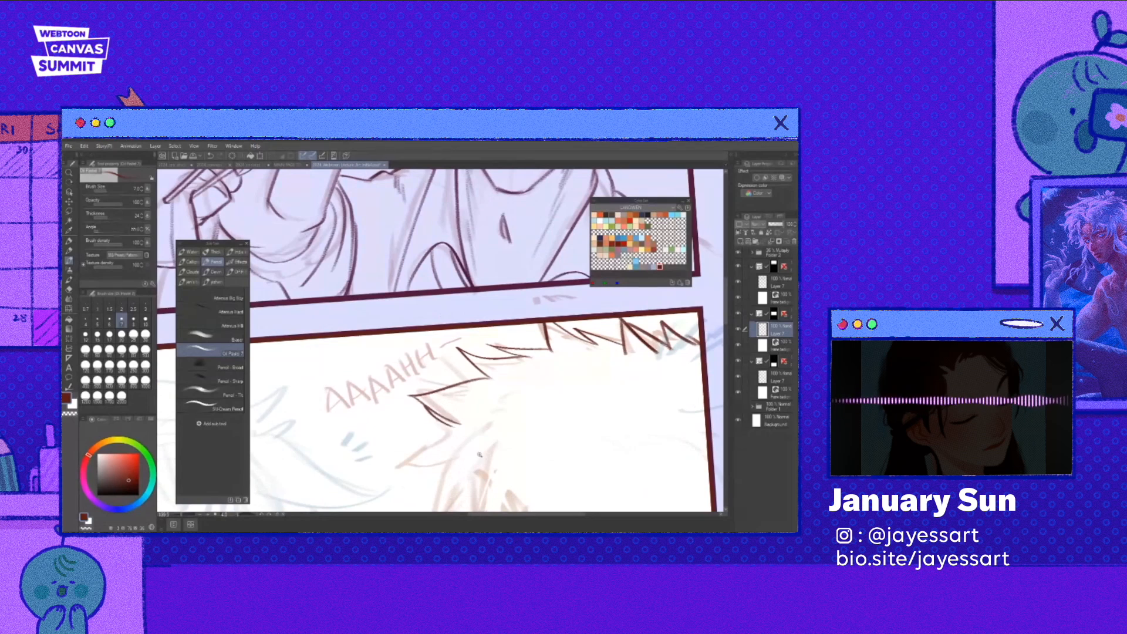
scroll(479, 455, "down", 5)
scroll(456, 442, "up", 5)
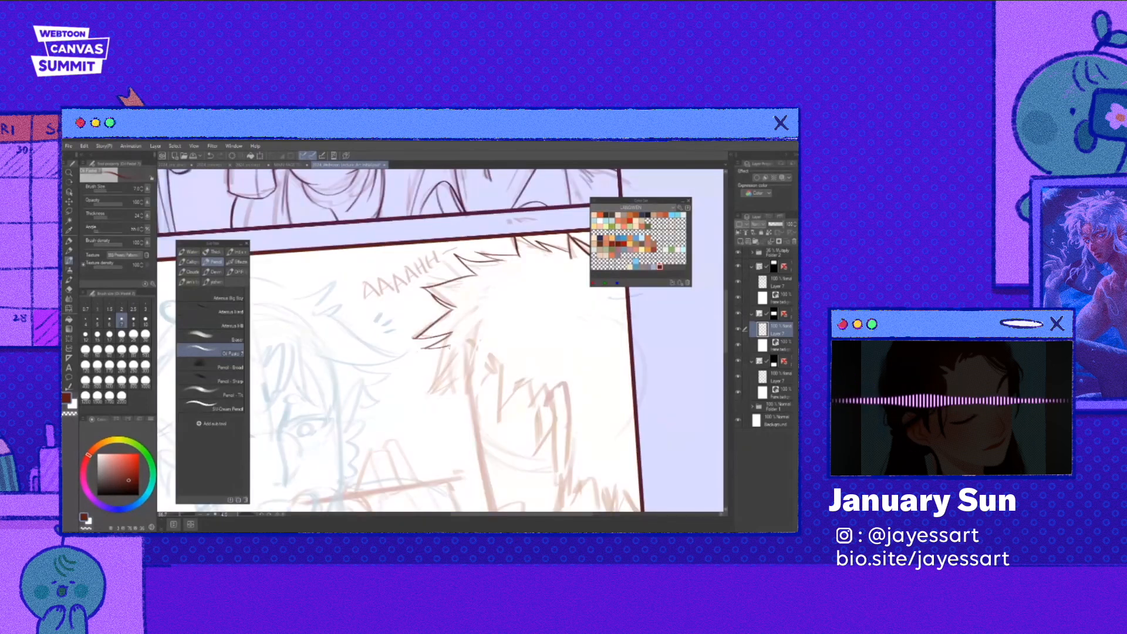
left_click_drag(478, 340, 434, 399)
key("e")
left_click_drag(480, 339, 439, 398)
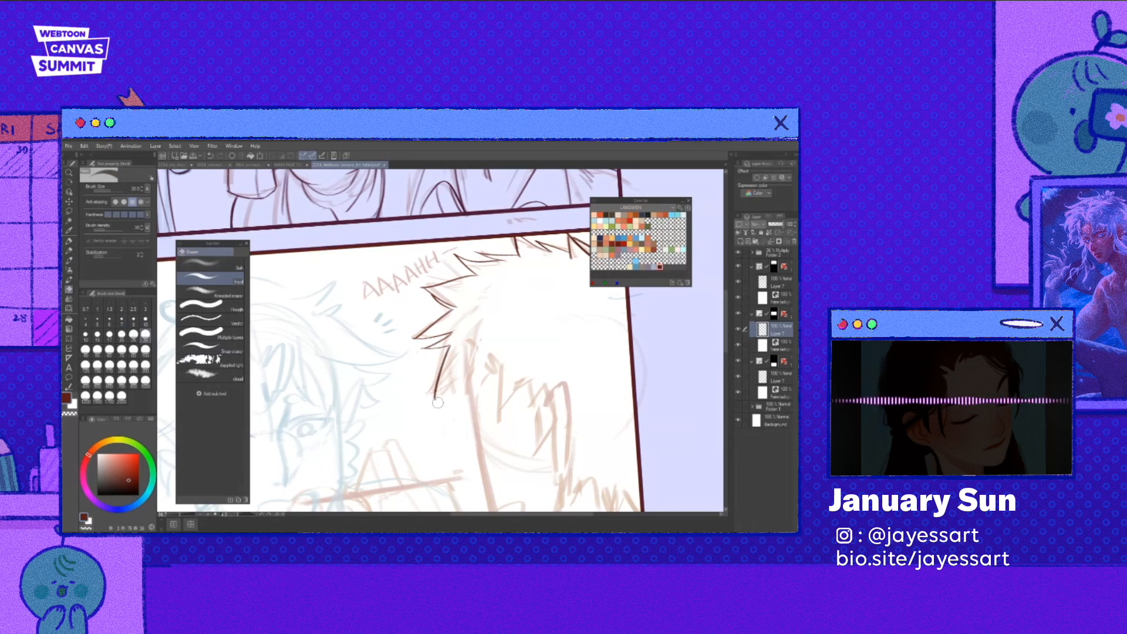
key("p")
left_click_drag(471, 349, 435, 400)
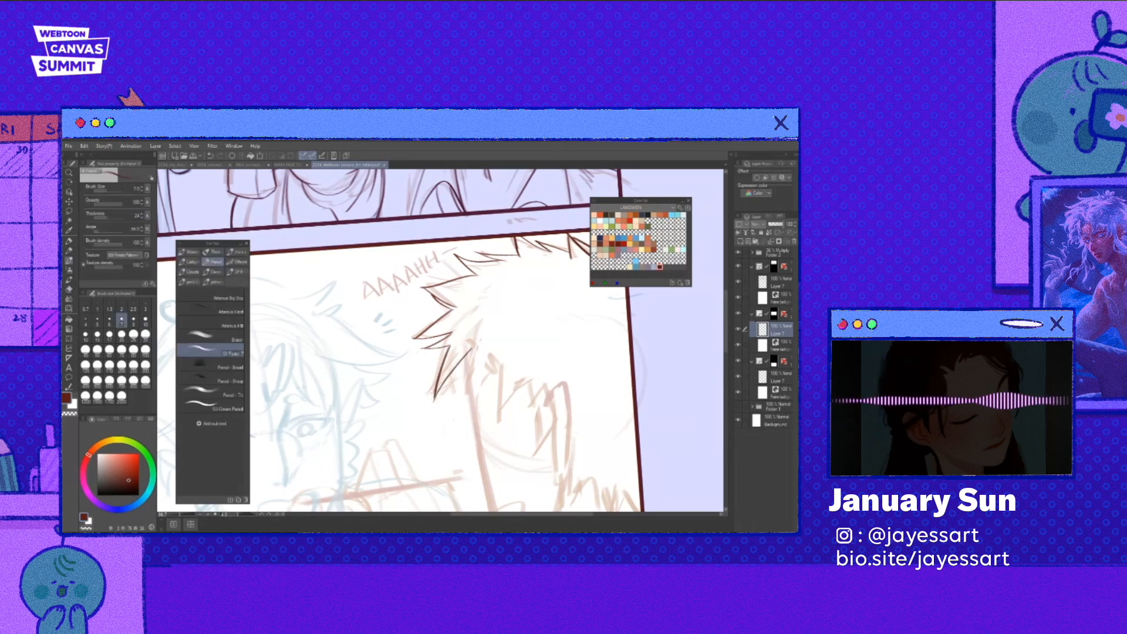
- Undo the last tuft stroke and ink pointed bangs over the top of the face line
scroll(454, 420, "down", 1)
key("ctrl+z")
mouse_move(418, 356)
left_mouse_down()
mouse_move(426, 405)
mouse_move(387, 420)
mouse_move(435, 393)
left_mouse_up()
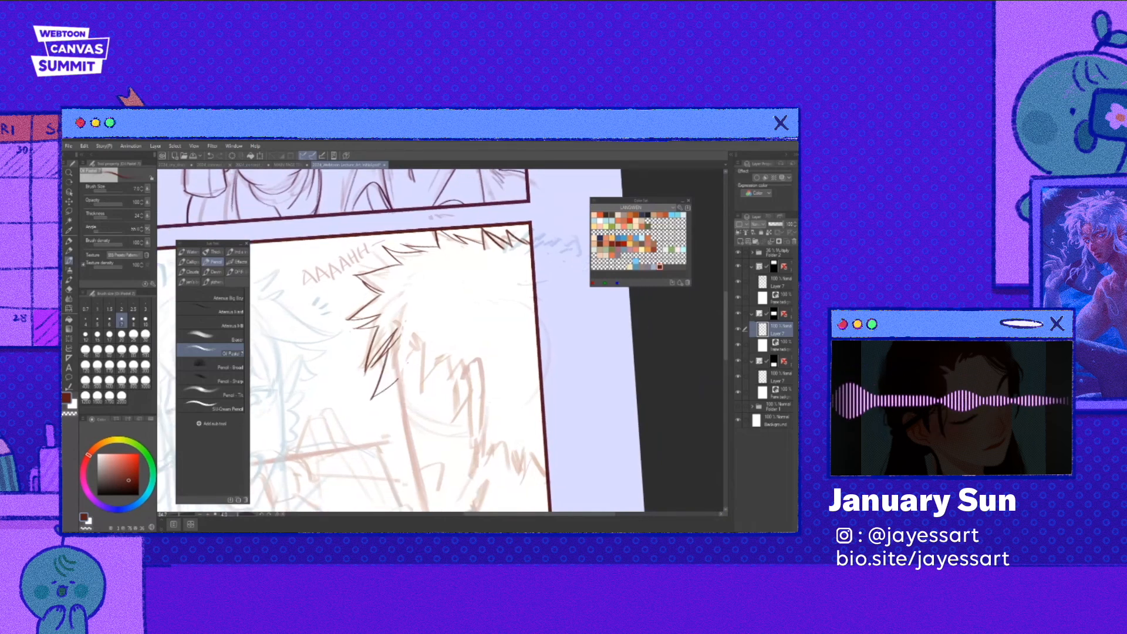
left_click_drag(403, 332, 419, 390)
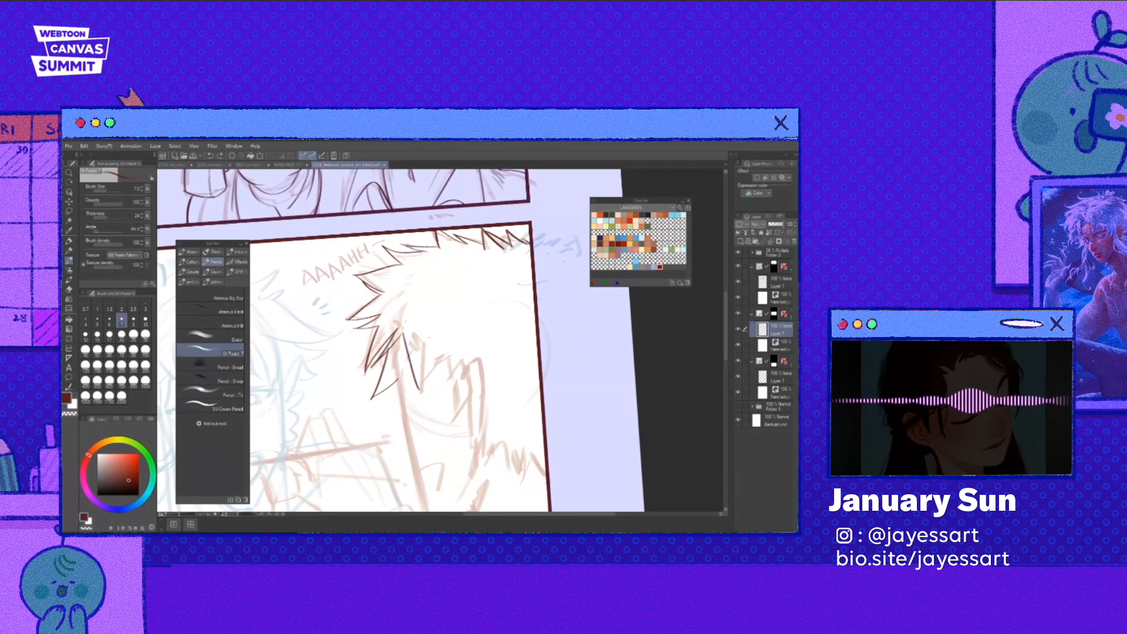
left_click_drag(422, 342, 415, 383)
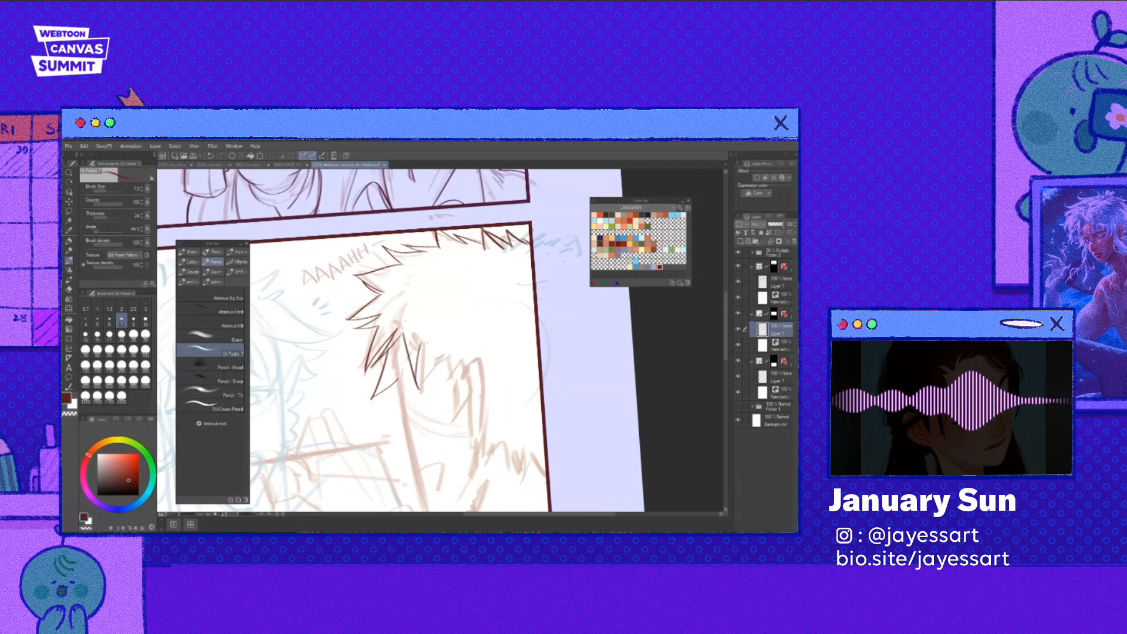
- Doodle an explanatory diagram between the characters with a slanted hatched plane, a small circle, an arrow and the note "blank"
mouse_move(413, 424)
left_mouse_down()
mouse_move(451, 419)
mouse_move(398, 446)
left_mouse_up()
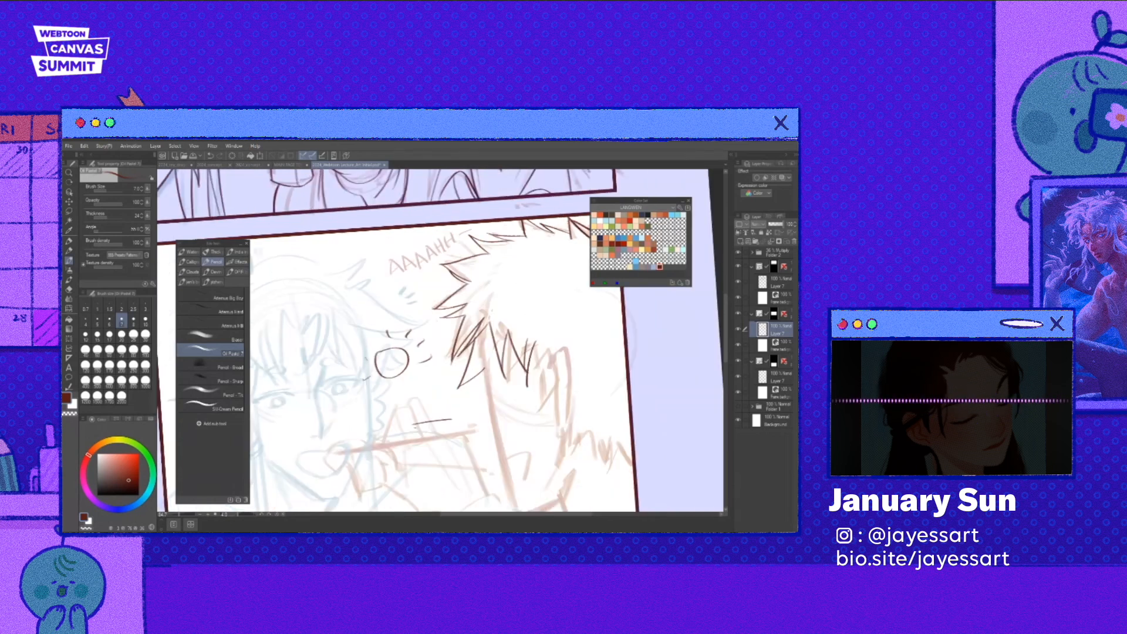
left_click_drag(398, 447, 456, 439)
left_click_drag(463, 420, 447, 439)
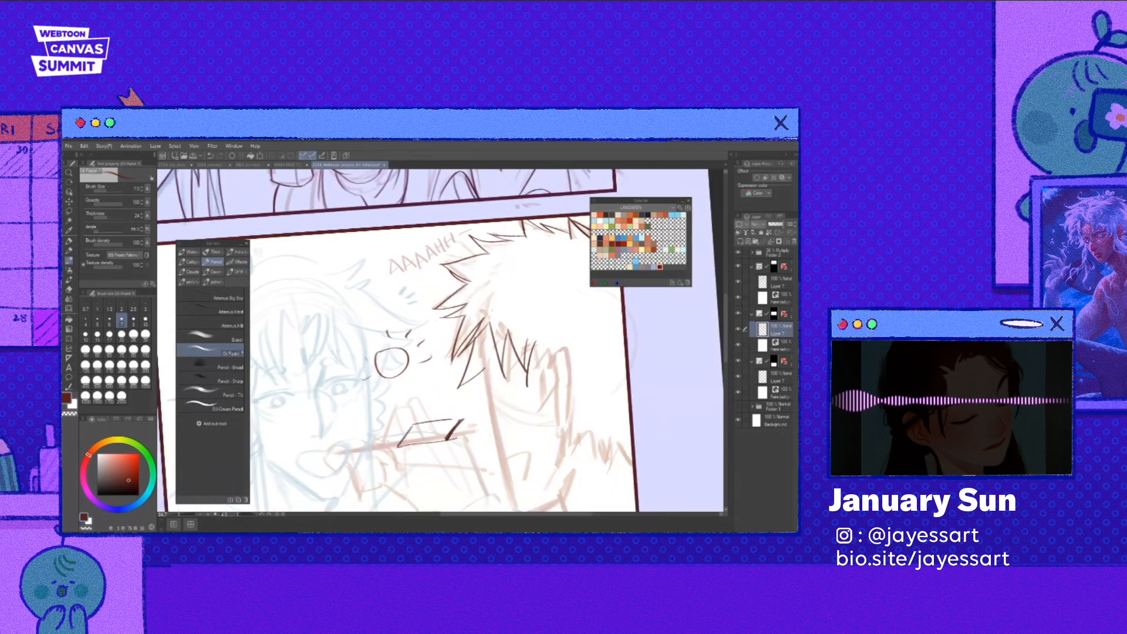
left_click_drag(443, 460, 444, 460)
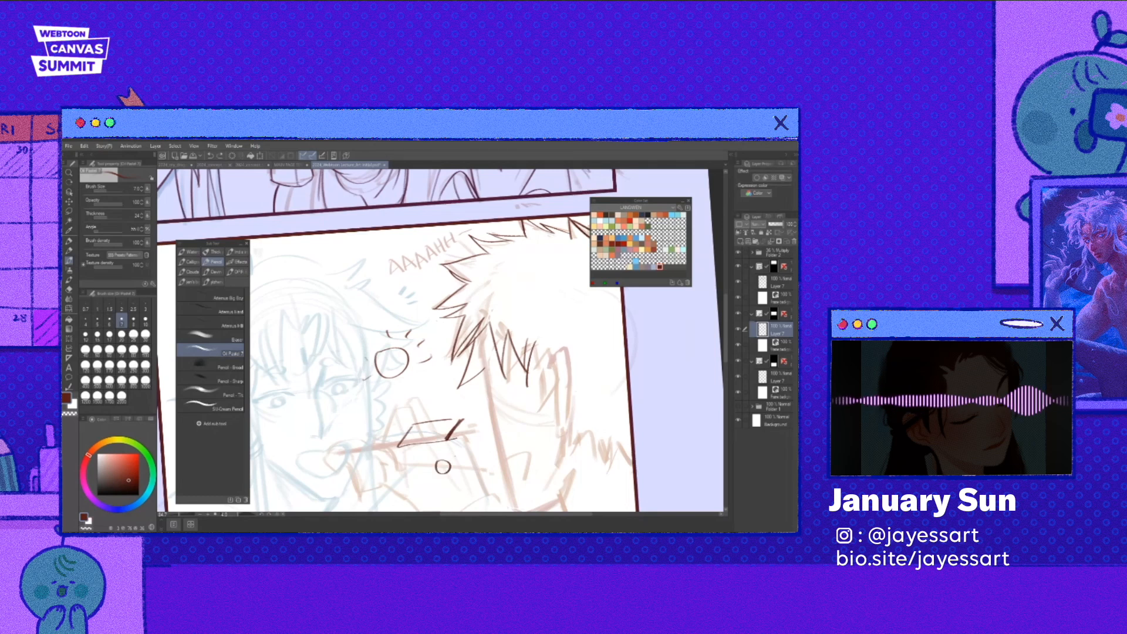
left_click_drag(402, 435, 439, 463)
left_click_drag(439, 478, 421, 505)
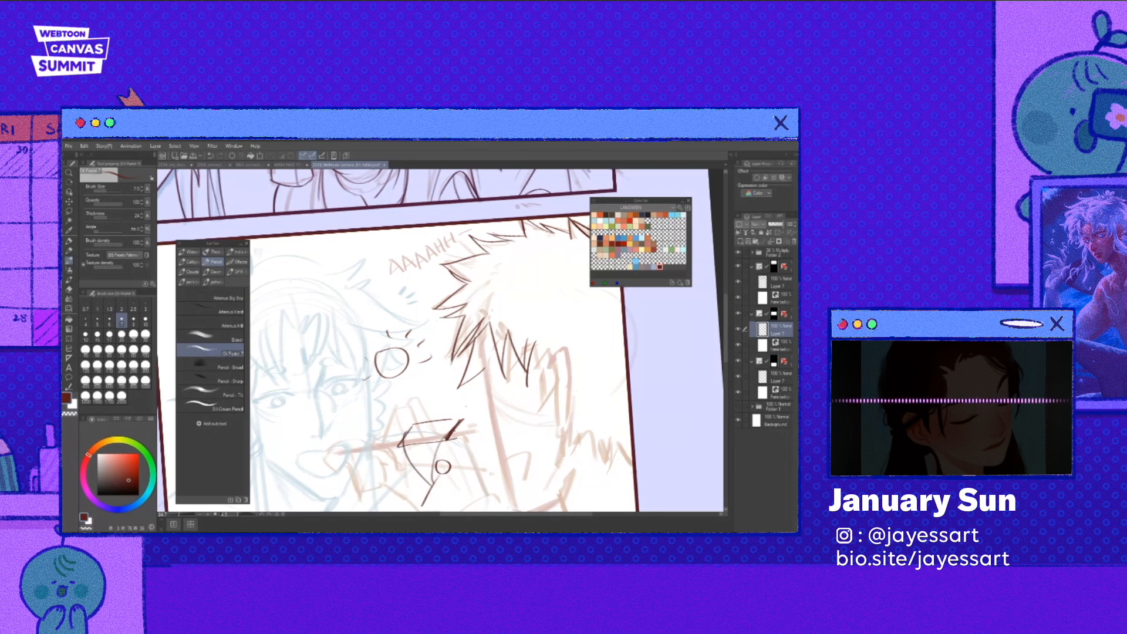
left_click_drag(465, 417, 427, 413)
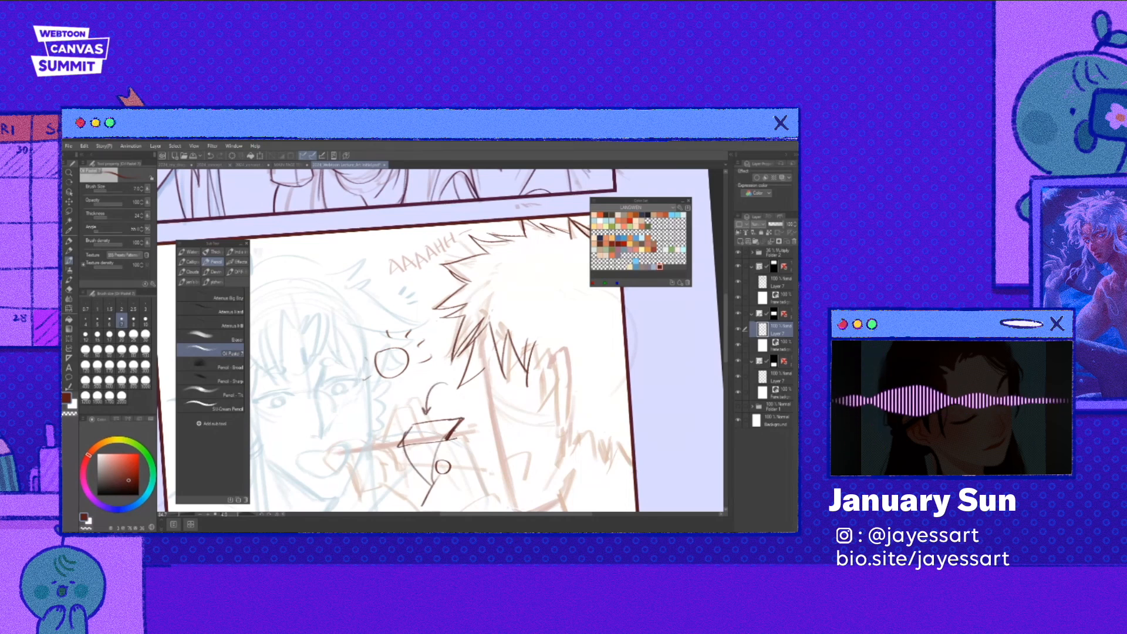
left_click_drag(411, 440, 452, 427)
mouse_move(468, 435)
left_mouse_down()
mouse_move(518, 434)
mouse_move(437, 437)
mouse_move(431, 456)
left_mouse_up()
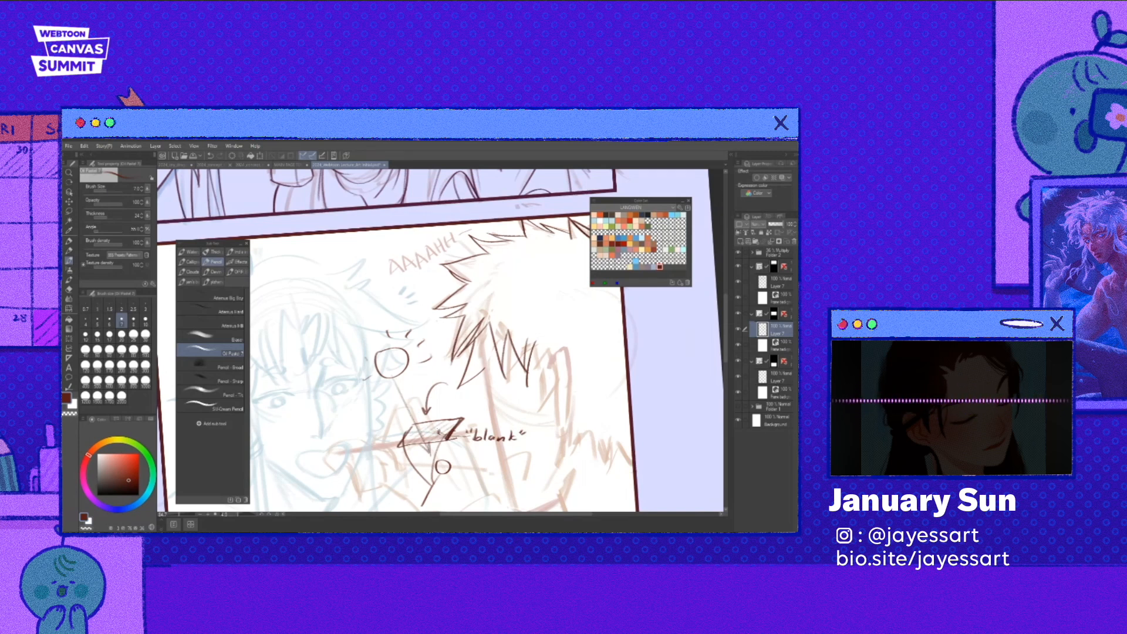
- Lasso the explanatory doodle between the two characters and delete it
scroll(370, 261, "down", 1)
key("m")
mouse_move(497, 392)
left_mouse_down()
mouse_move(422, 315)
mouse_move(504, 411)
left_mouse_up()
key("Delete")
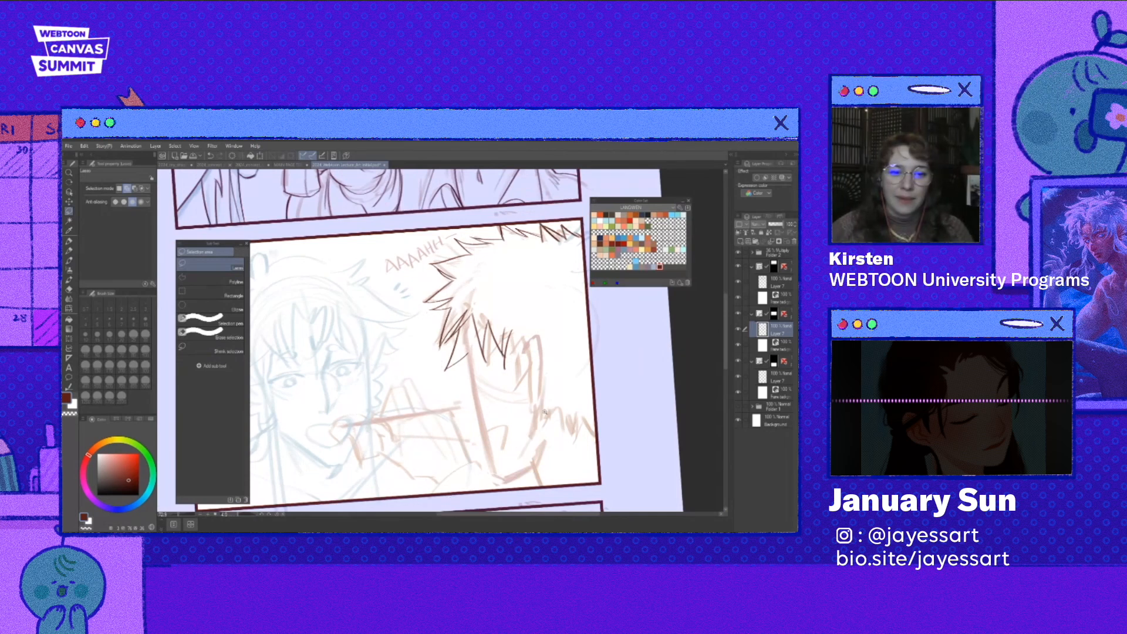
- Clean up the spiky hair lines and ink a long pointed strand next to the ear
key("b")
scroll(545, 413, "up", 1)
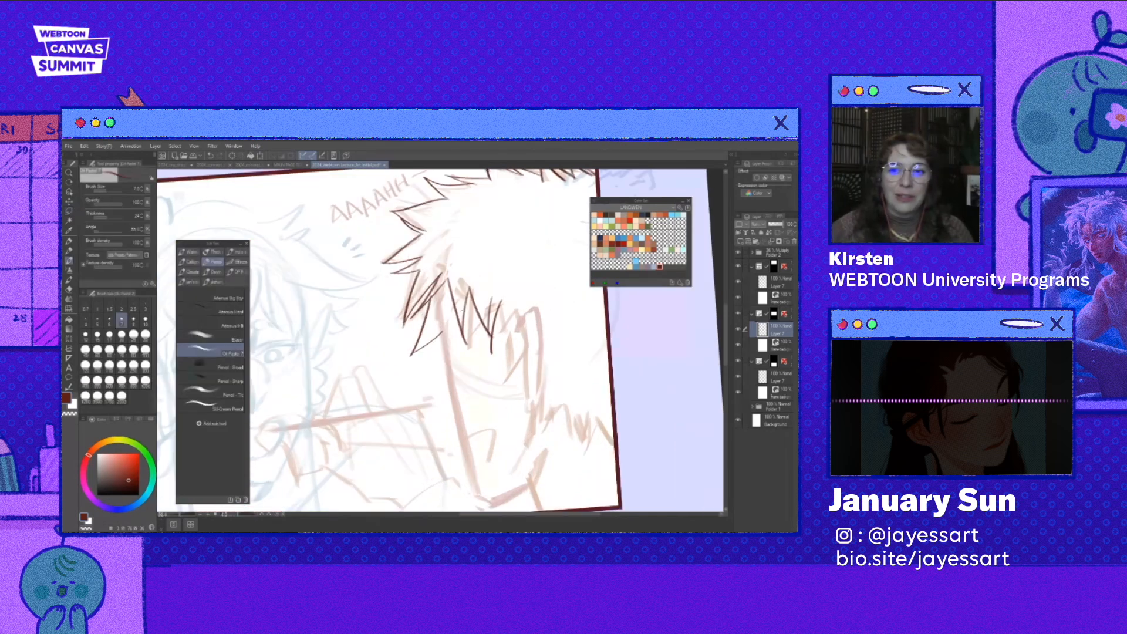
key("e")
left_click_drag(449, 277, 447, 284)
key("b")
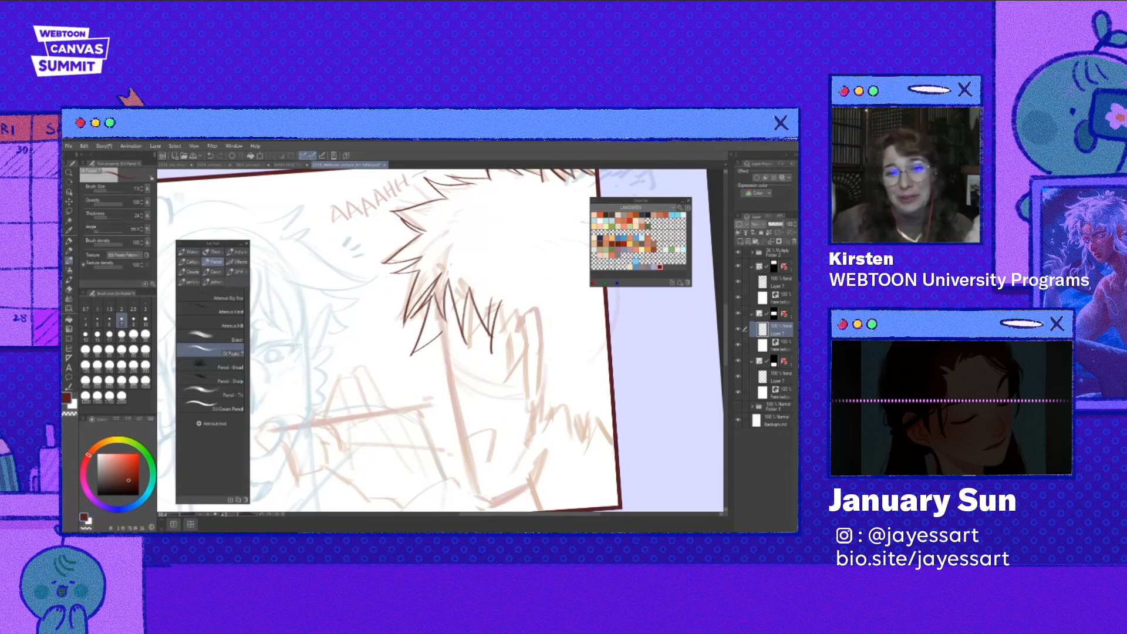
left_click_drag(411, 321, 352, 317)
key("e")
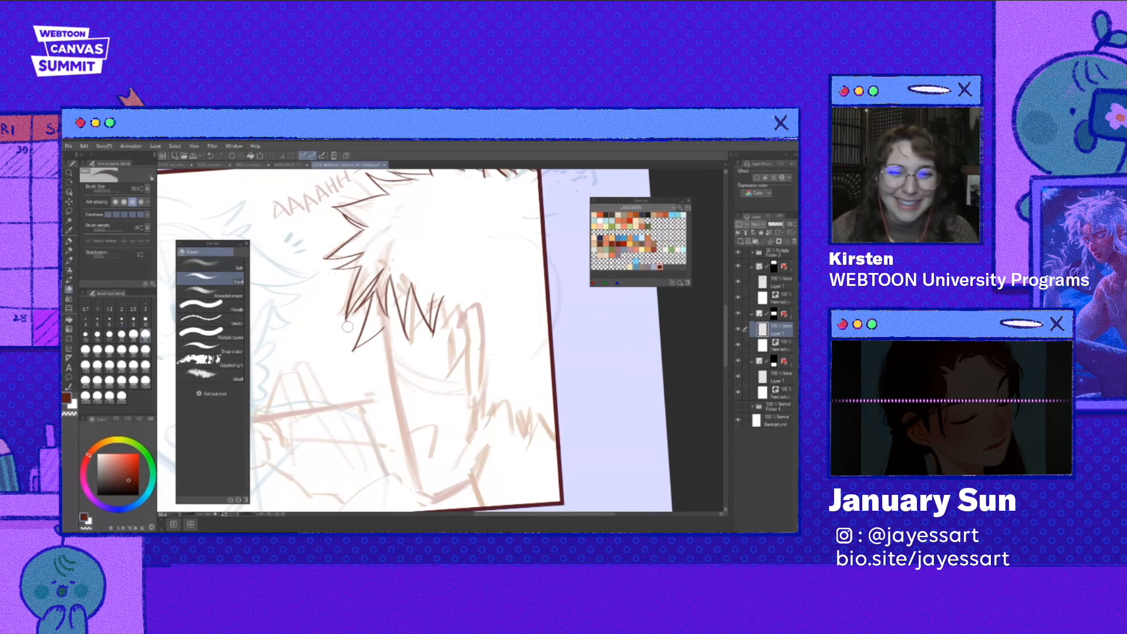
key("p")
left_click_drag(436, 338, 426, 392)
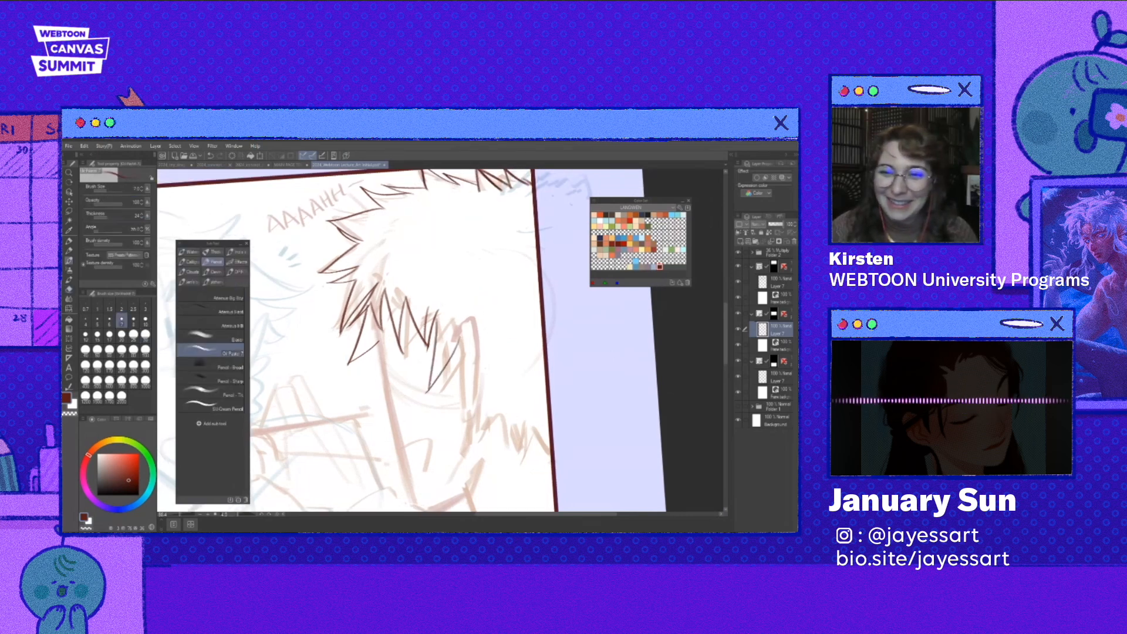
- Ink the spiky-haired character's ear, nape hair, straight face line, jaw and neck corner
left_click_drag(471, 321, 468, 424)
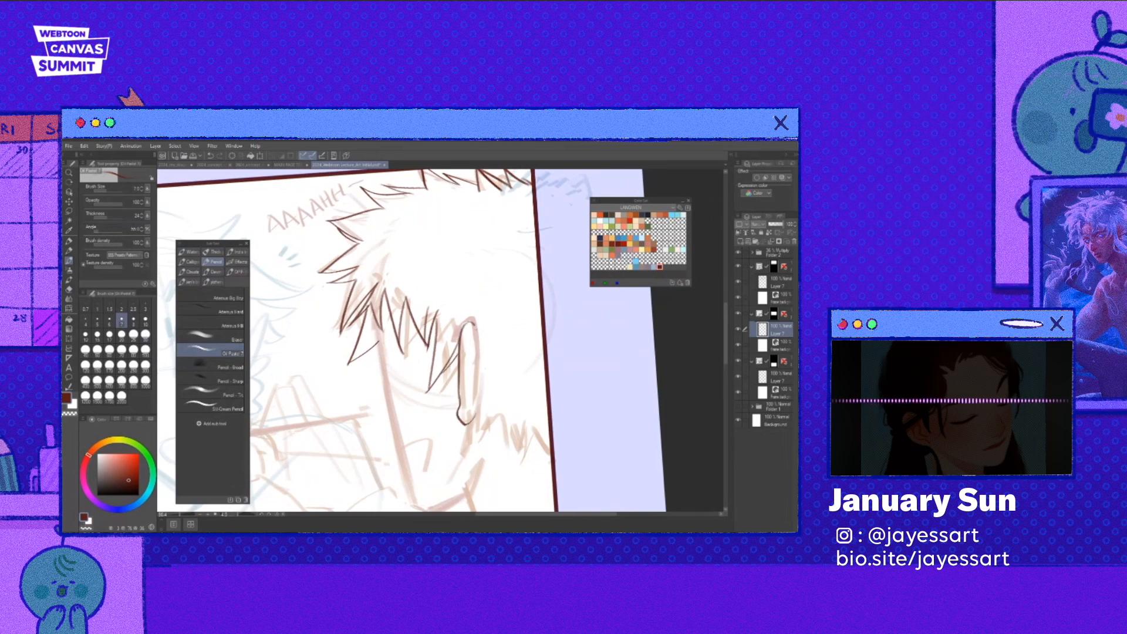
mouse_move(473, 323)
left_mouse_down()
mouse_move(485, 394)
mouse_move(474, 434)
left_mouse_up()
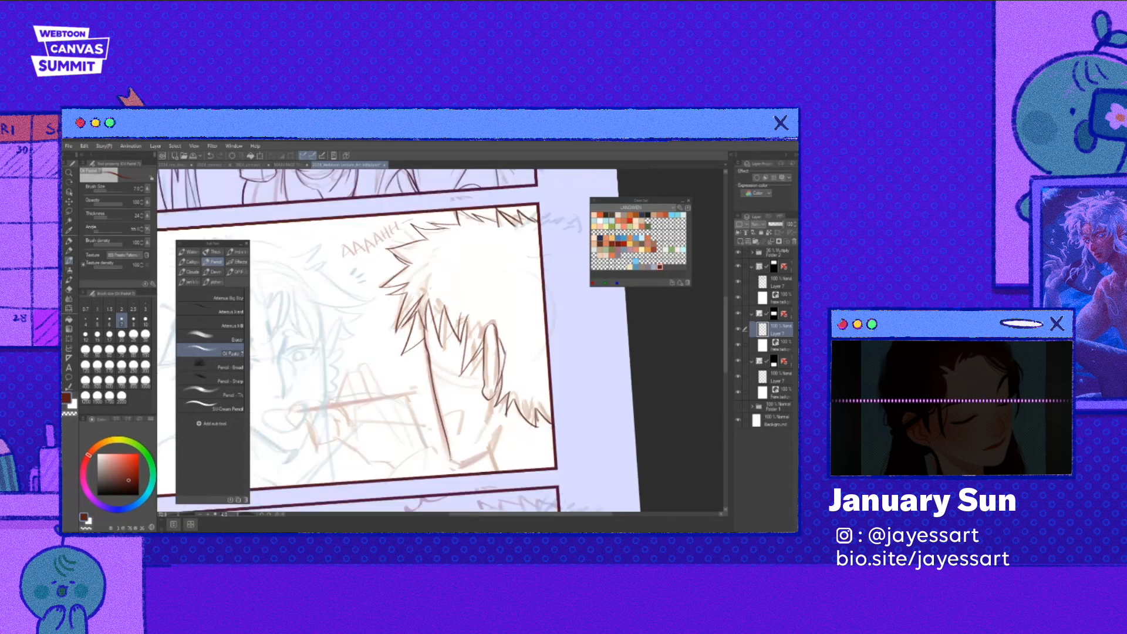
left_click_drag(450, 460, 497, 444)
left_click_drag(496, 443, 500, 454)
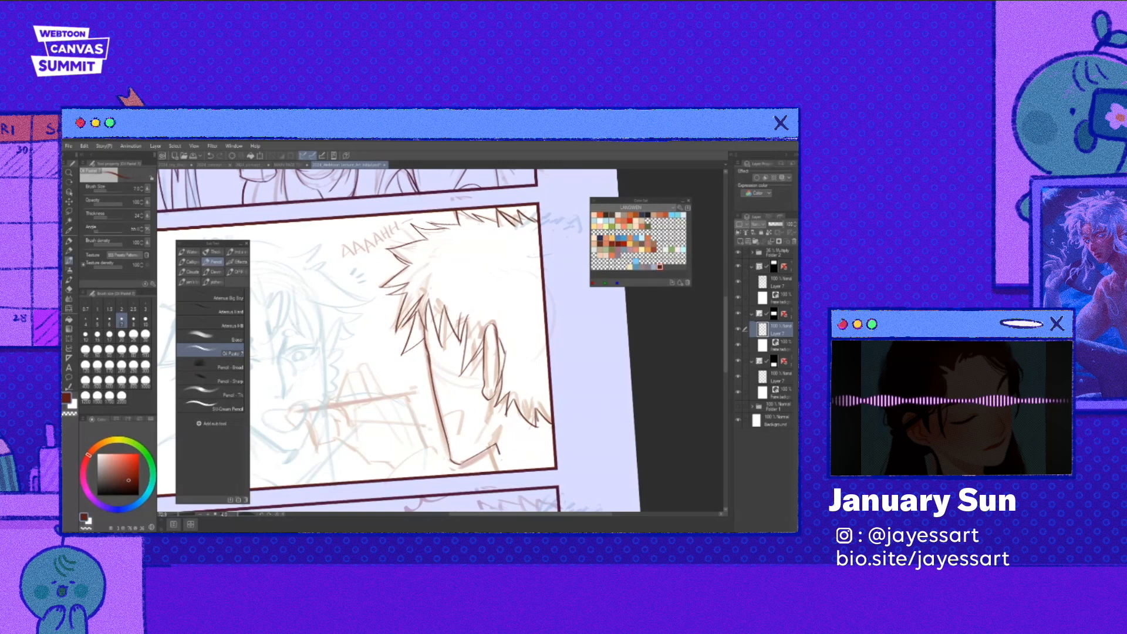
- Mirror the canvas to check the page and ink the spiky-haired character's open mouth on the cheek edge
key("ctrl+minus")
key("ctrl+minus")
key("ctrl+minus")
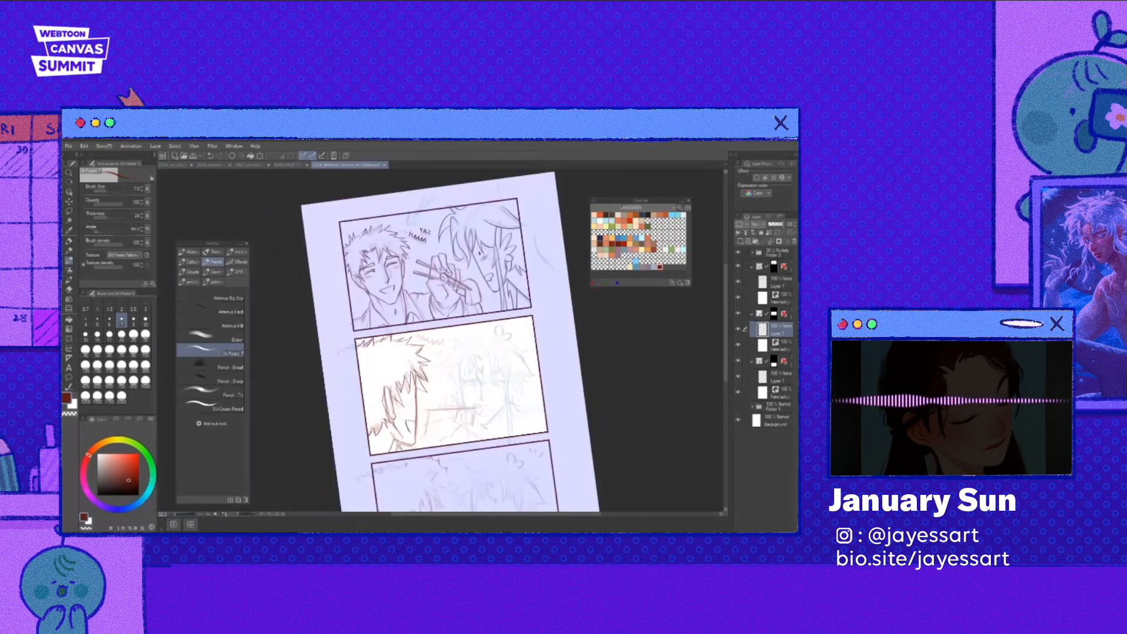
key("ctrl+plus")
key("ctrl+plus")
key("ctrl+plus")
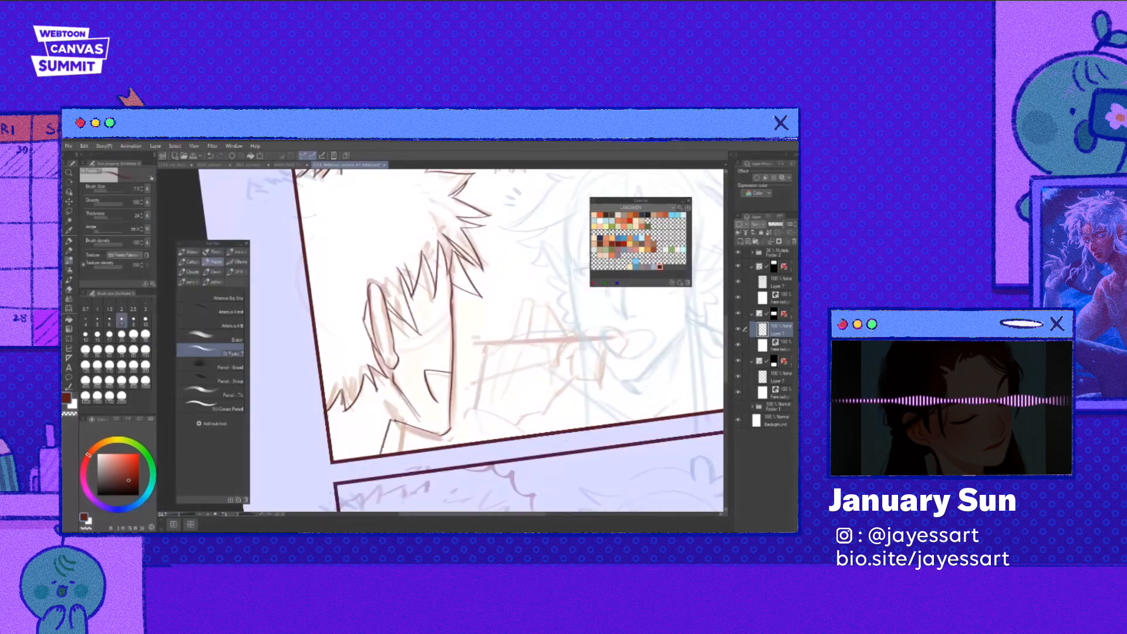
key("e")
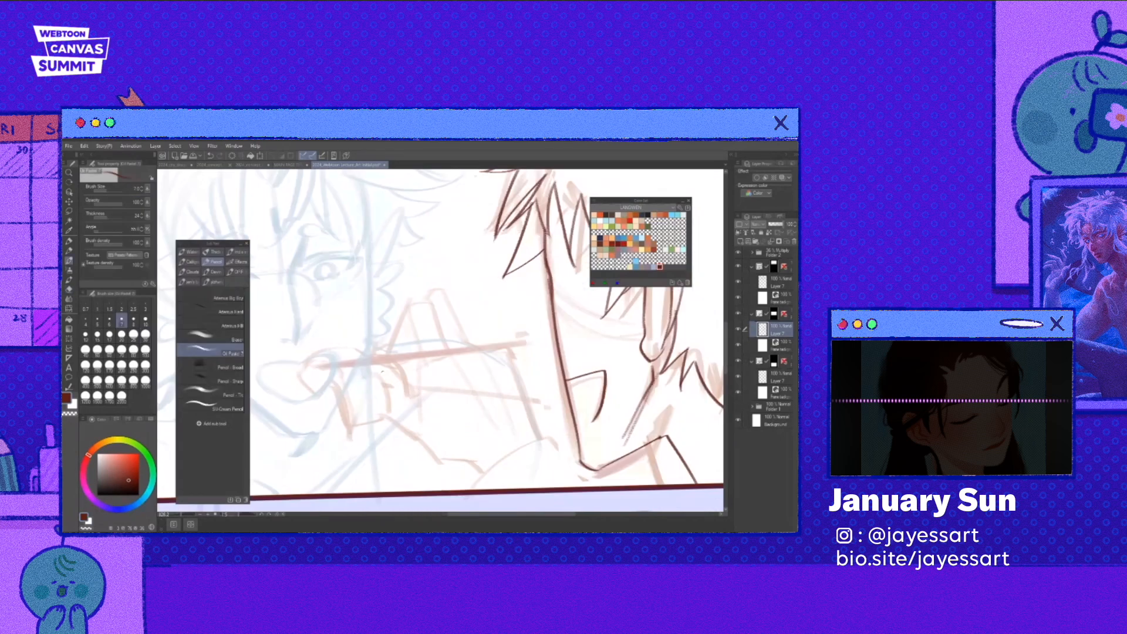
- Undo the stray stroke and ink the raised hand's thumb and fingers together with the two chopsticks
key("ctrl+z")
mouse_move(370, 355)
left_mouse_down()
mouse_move(392, 423)
mouse_move(400, 365)
left_mouse_up()
left_click_drag(440, 323, 438, 341)
left_click_drag(368, 371, 413, 413)
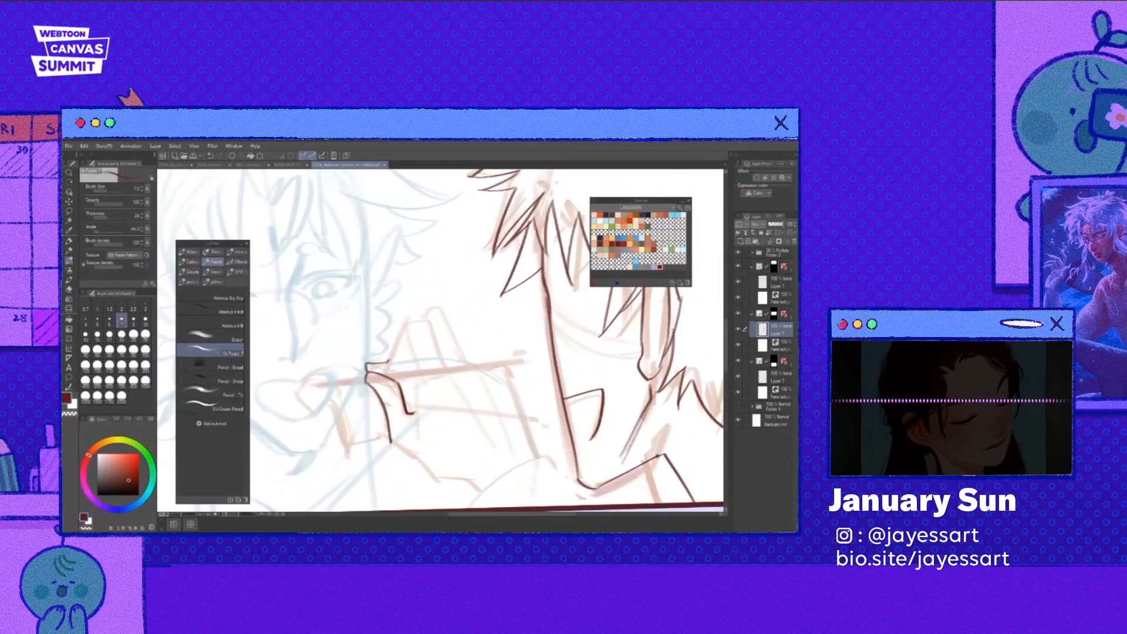
mouse_move(384, 369)
left_mouse_down()
mouse_move(449, 367)
mouse_move(458, 385)
left_mouse_up()
left_click_drag(419, 313, 452, 378)
mouse_move(464, 359)
left_mouse_down()
mouse_move(511, 376)
mouse_move(446, 320)
left_mouse_up()
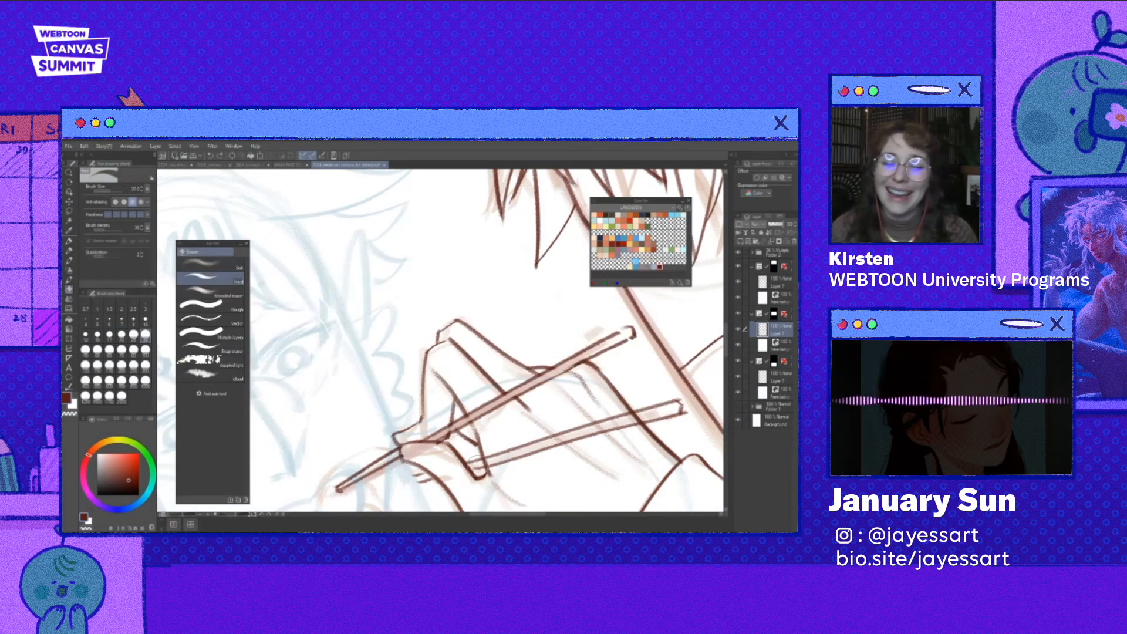
- Clean up the lines crossing the lower chopstick and refine the thumb contour of the hand holding it
left_click_drag(633, 418, 547, 432)
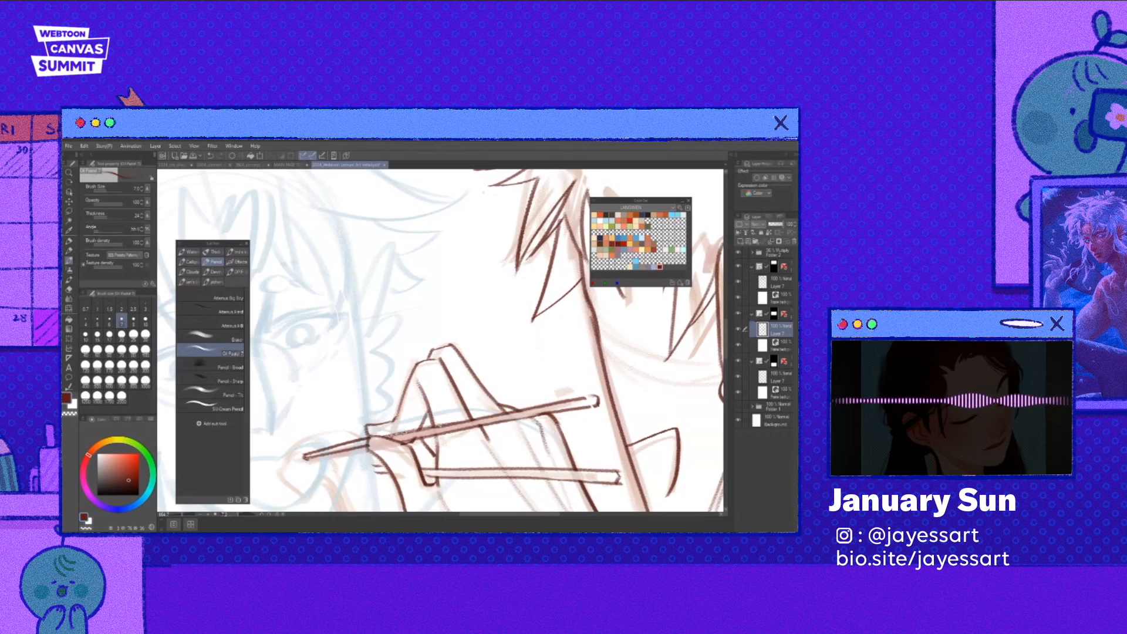
scroll(399, 452, "up", 4)
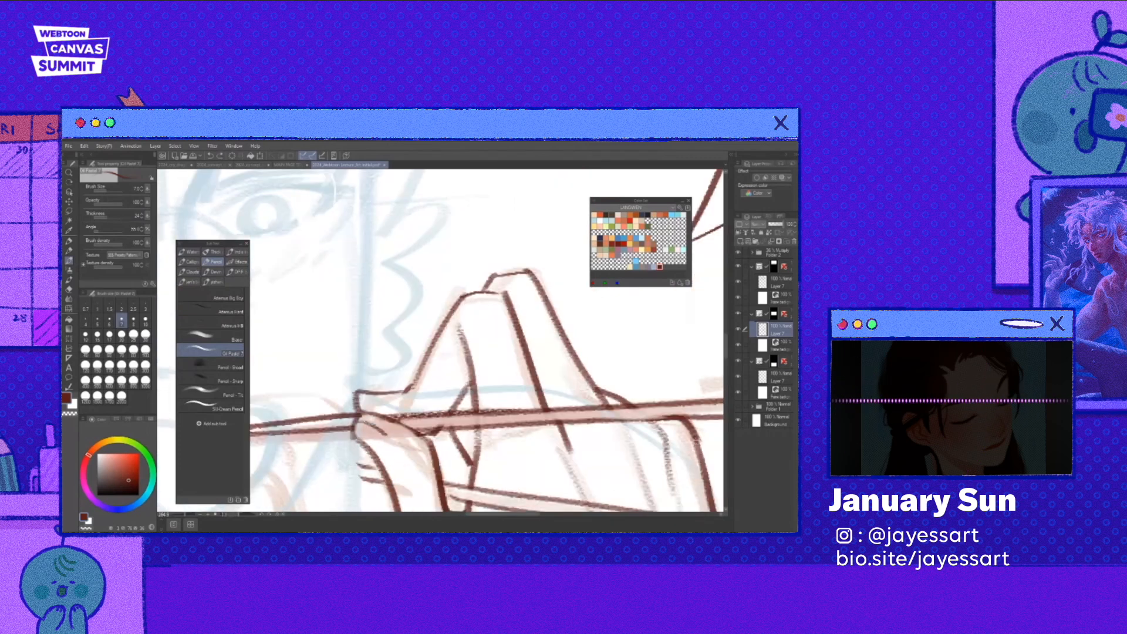
left_click_drag(364, 416, 397, 449)
left_click_drag(397, 449, 382, 466)
scroll(448, 470, "down", 4)
left_click_drag(470, 446, 447, 439)
scroll(502, 458, "up", 2)
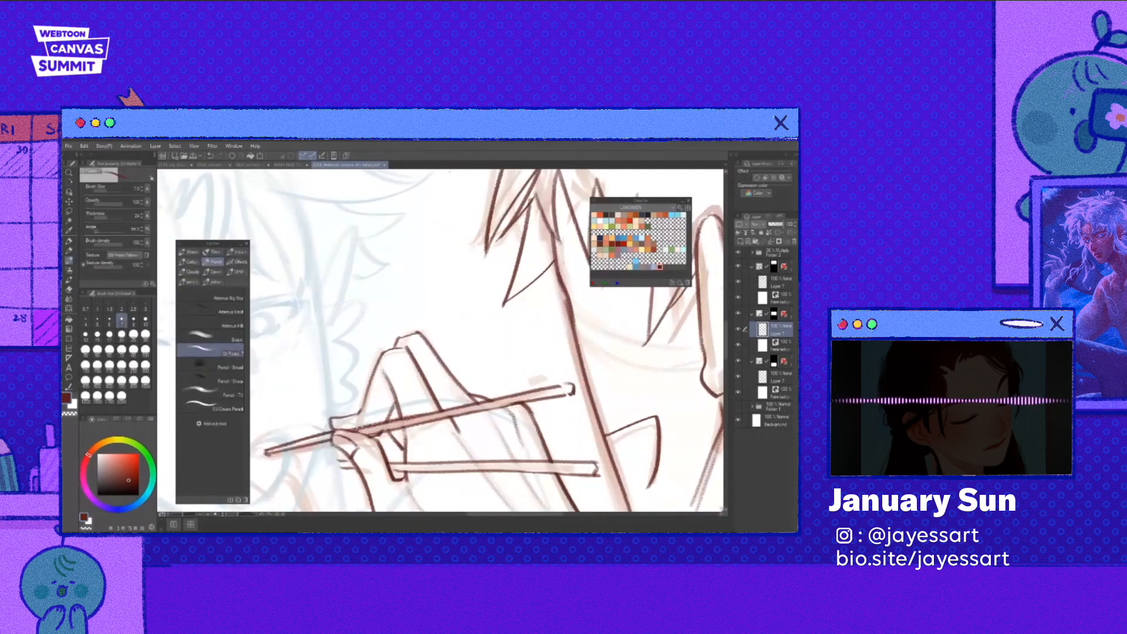
- Round off the lower chopstick's end and ink the piece of food held at the upper chopstick's tip
left_click_drag(488, 400, 569, 383)
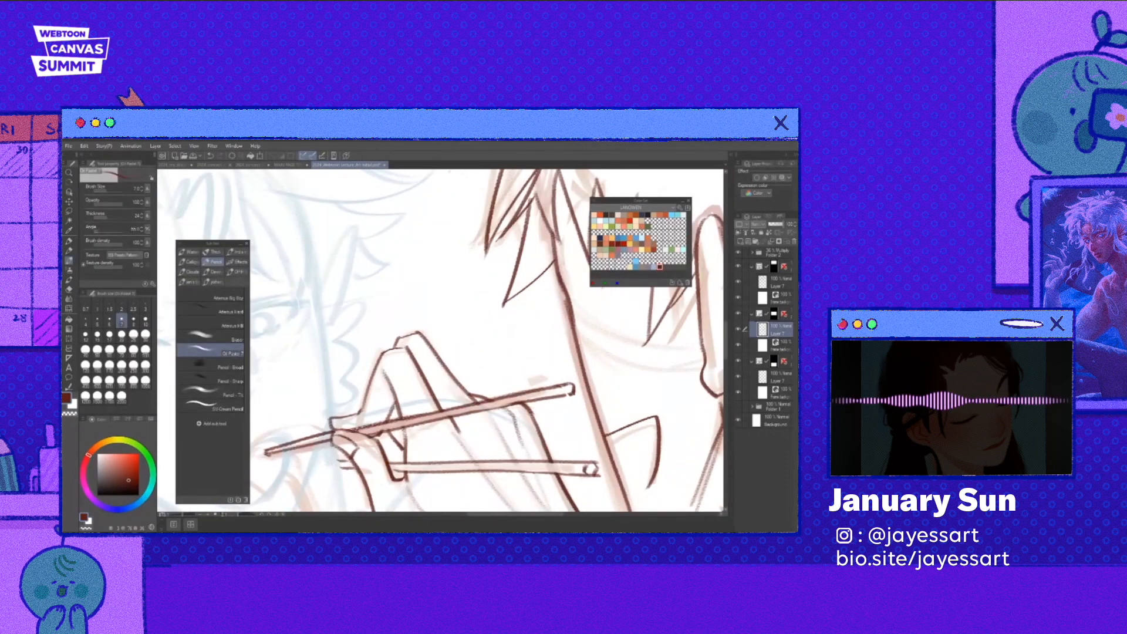
scroll(542, 449, "down", 2)
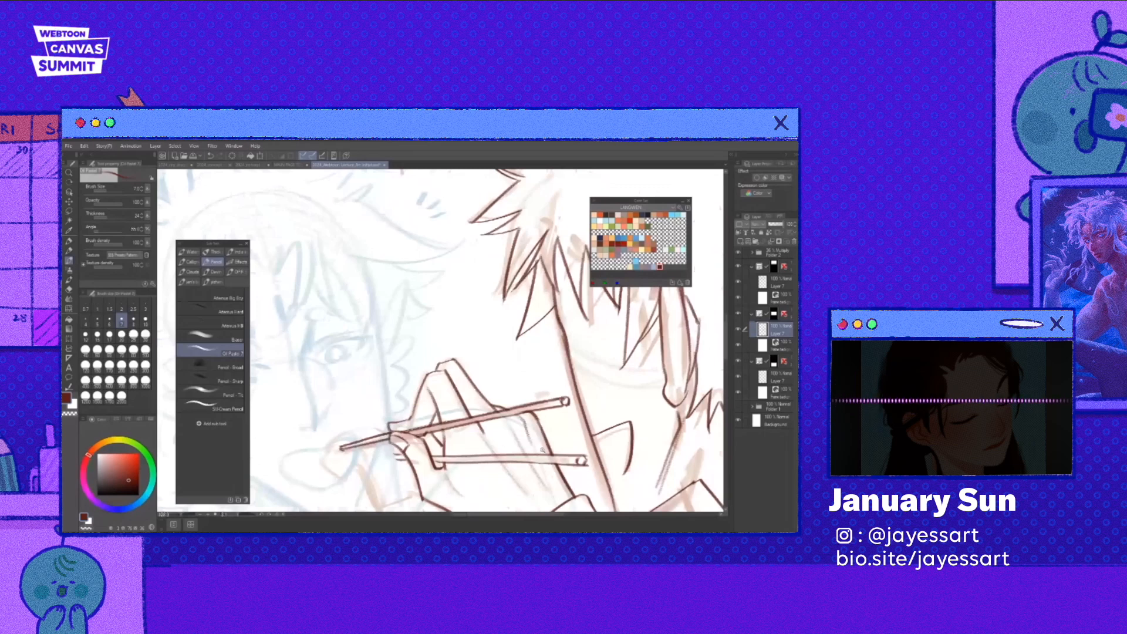
left_click_drag(542, 449, 403, 493)
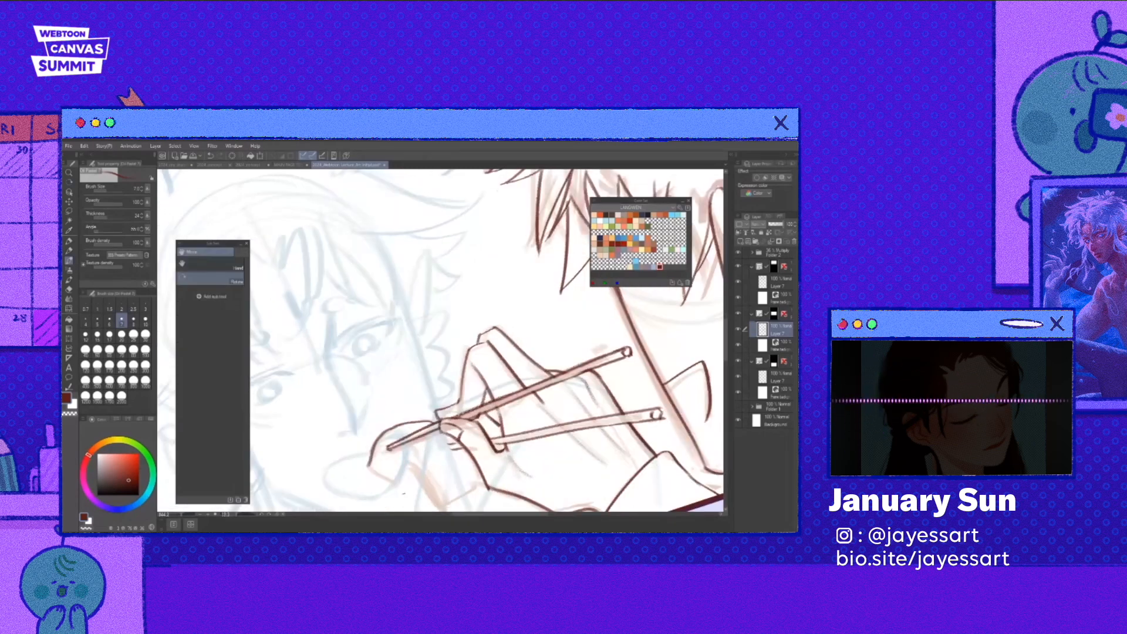
left_click_drag(403, 493, 332, 455)
left_click_drag(318, 414, 356, 441)
mouse_move(333, 434)
left_mouse_down()
mouse_move(364, 478)
mouse_move(408, 492)
left_mouse_up()
key("ctrl+z")
mouse_move(323, 409)
left_mouse_down()
mouse_move(349, 397)
mouse_move(381, 454)
left_mouse_up()
key("ctrl+z")
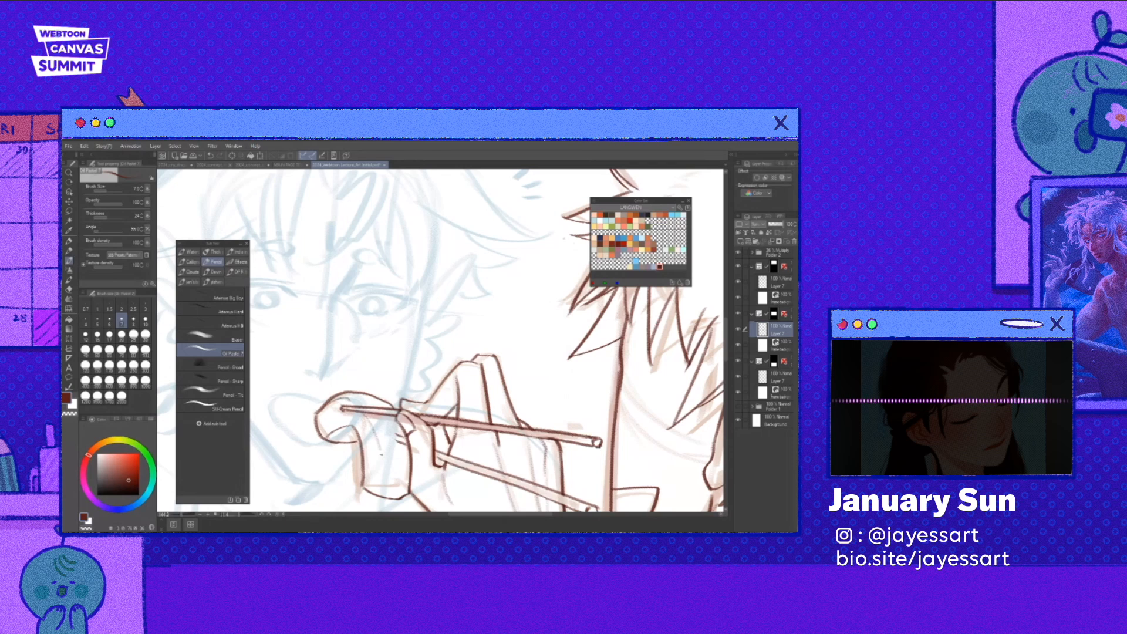
key("ctrl+z")
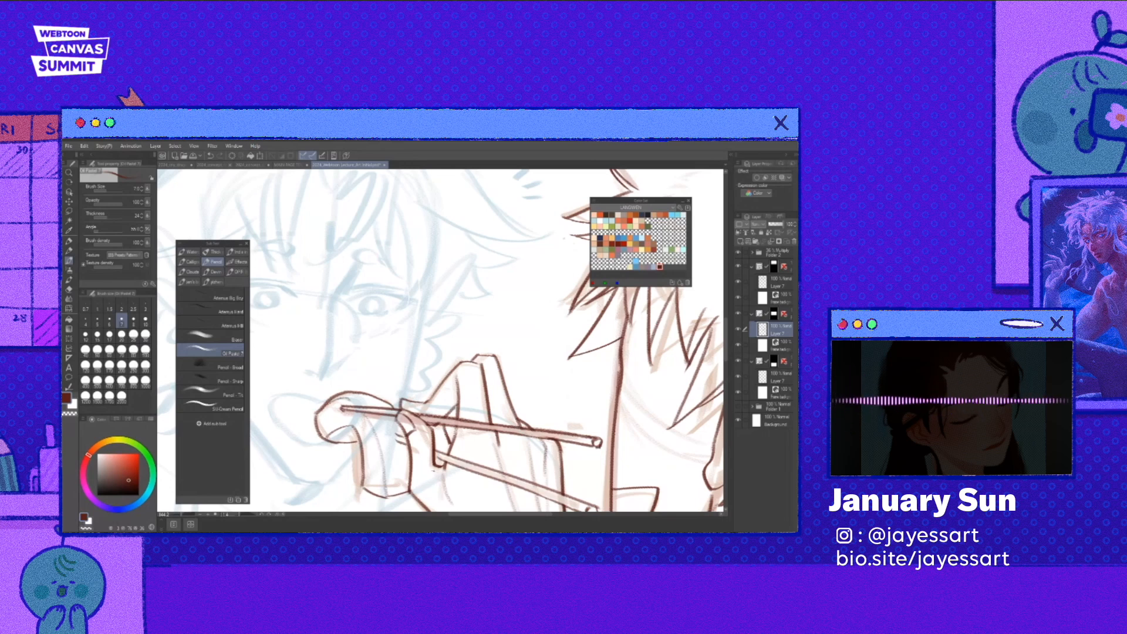
- Ink the front-facing character's fanged open mouth, angular nose line and upper eyelids in the second panel
scroll(433, 470, "down", 4)
key("r")
left_click_drag(455, 461, 501, 473)
scroll(448, 444, "up", 4)
scroll(477, 474, "down", 4)
key("r")
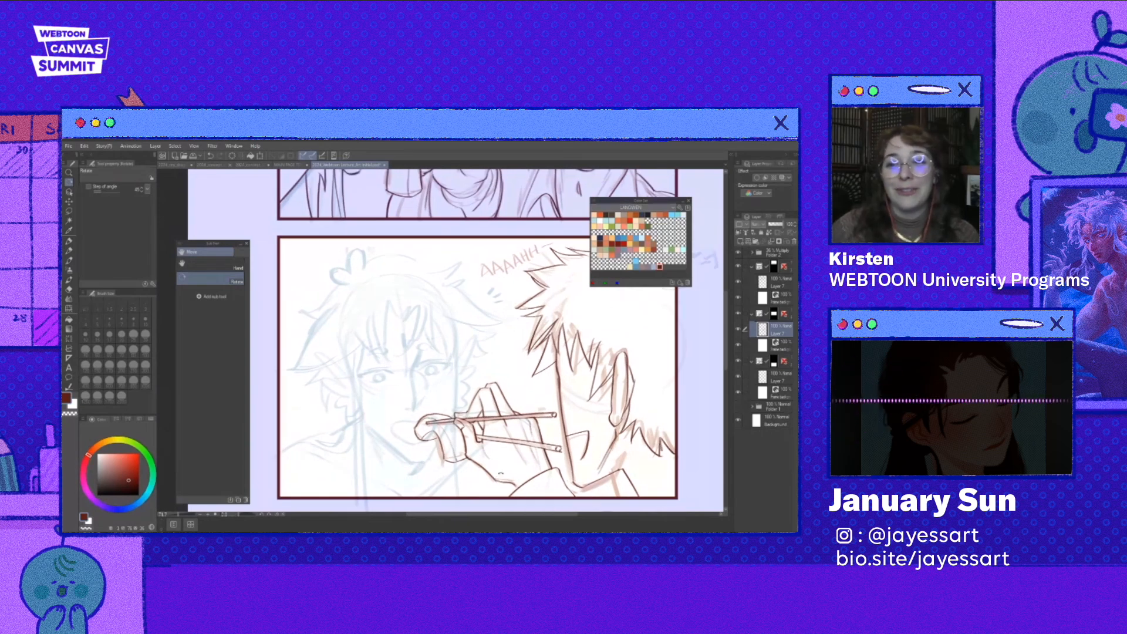
key("p")
scroll(419, 423, "up", 6)
left_click_drag(418, 415, 412, 485)
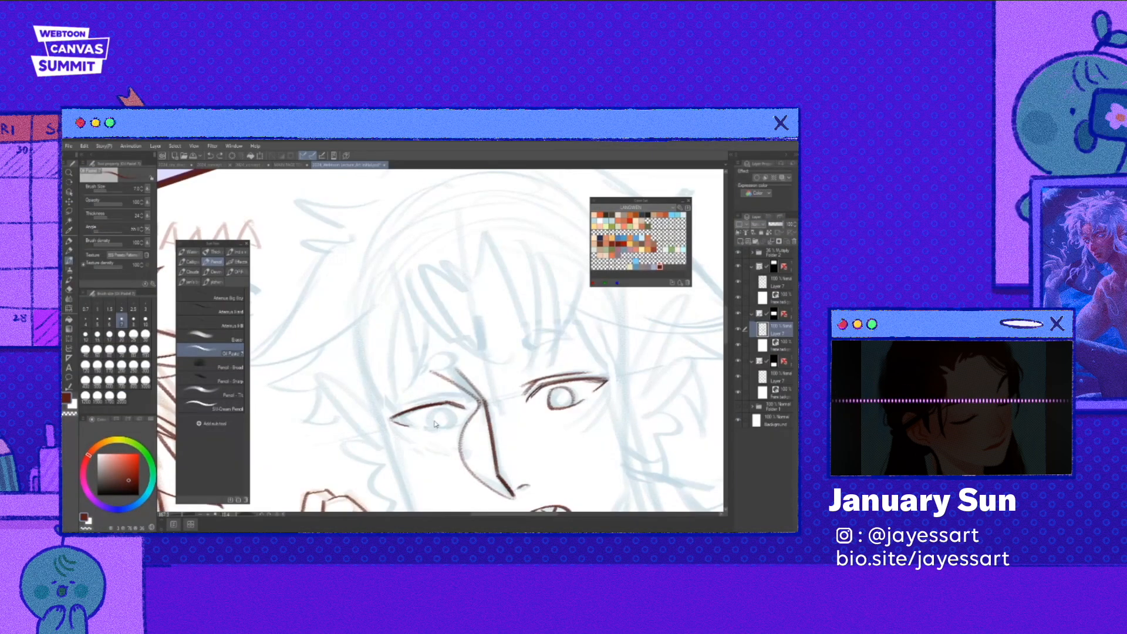
- Ink the lower lid and round iris of the front-facing character's eye nearest the nose bridge
left_click_drag(391, 418, 453, 431)
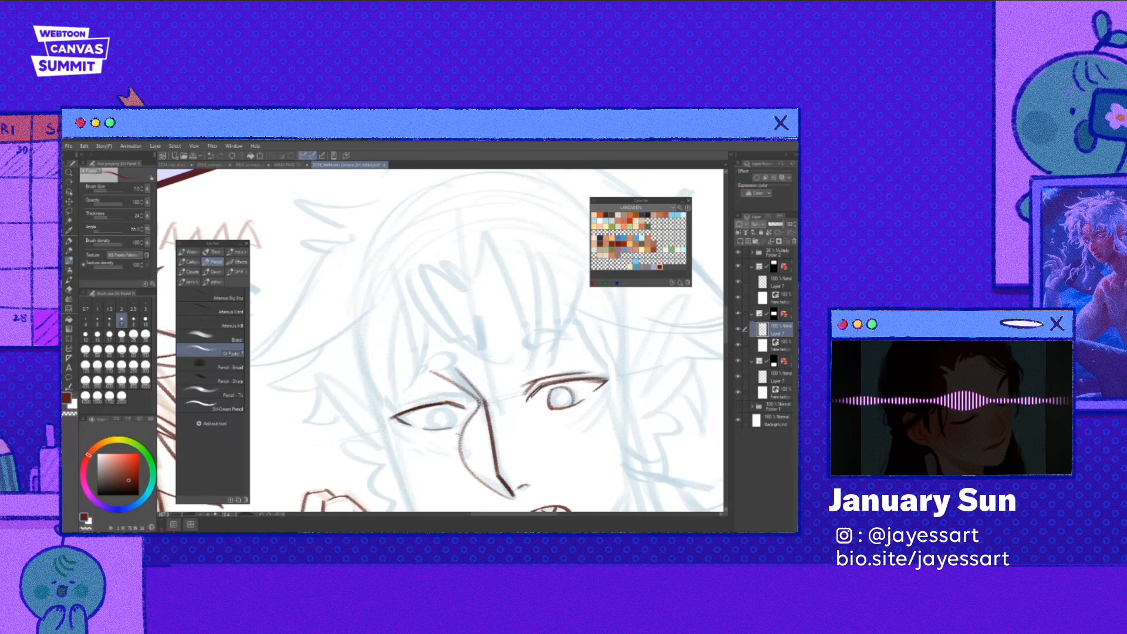
left_click_drag(528, 352, 437, 367)
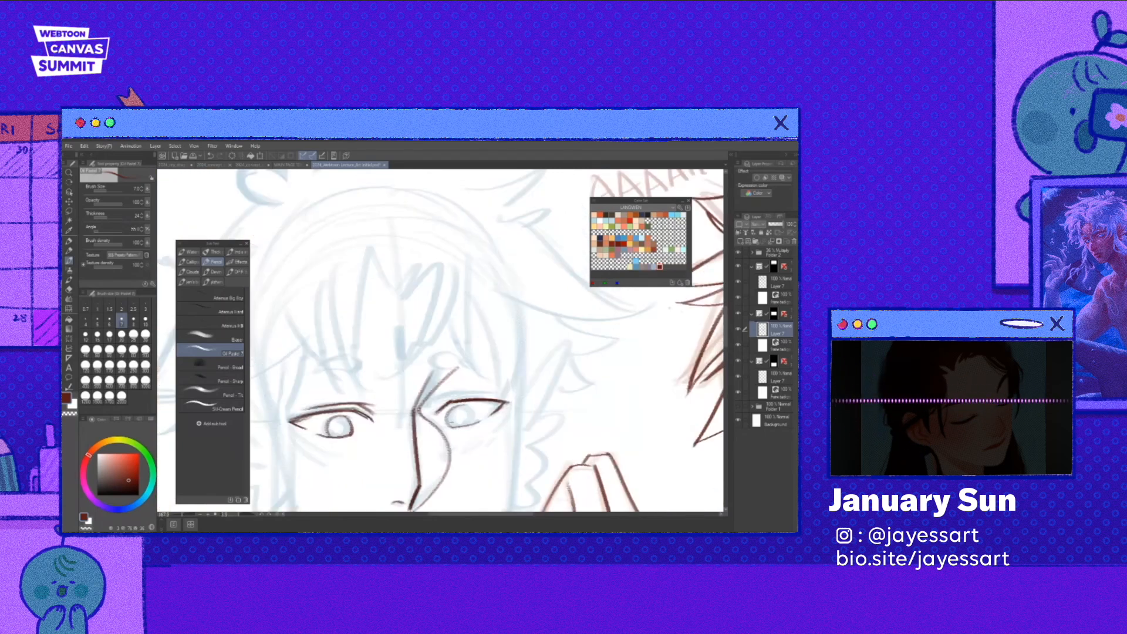
mouse_move(444, 426)
left_mouse_down()
mouse_move(463, 407)
mouse_move(476, 425)
left_mouse_up()
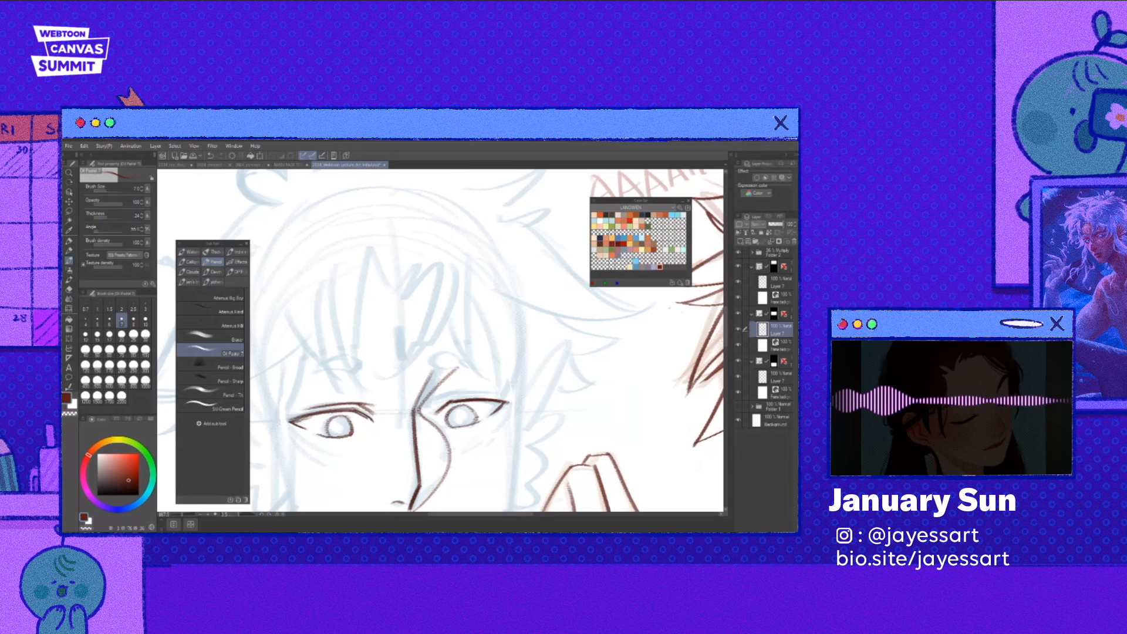
scroll(417, 405, "up", 1)
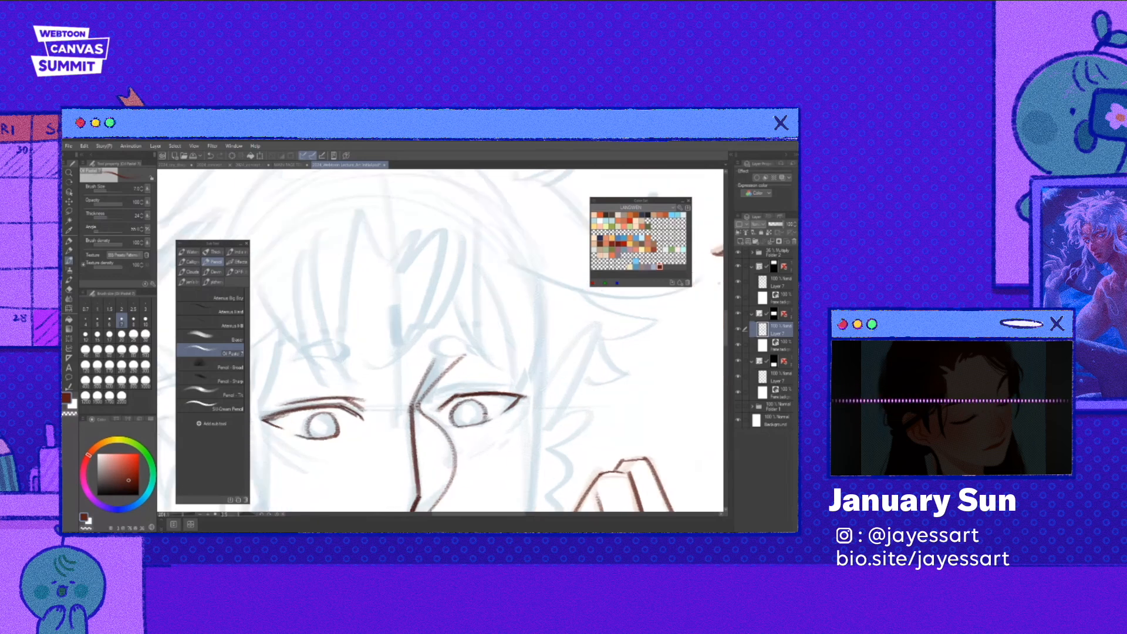
- Mirror the canvas and ink short rounded eyebrows above both eyes of the front-facing character
scroll(504, 424, "down", 2)
key("h")
key("r")
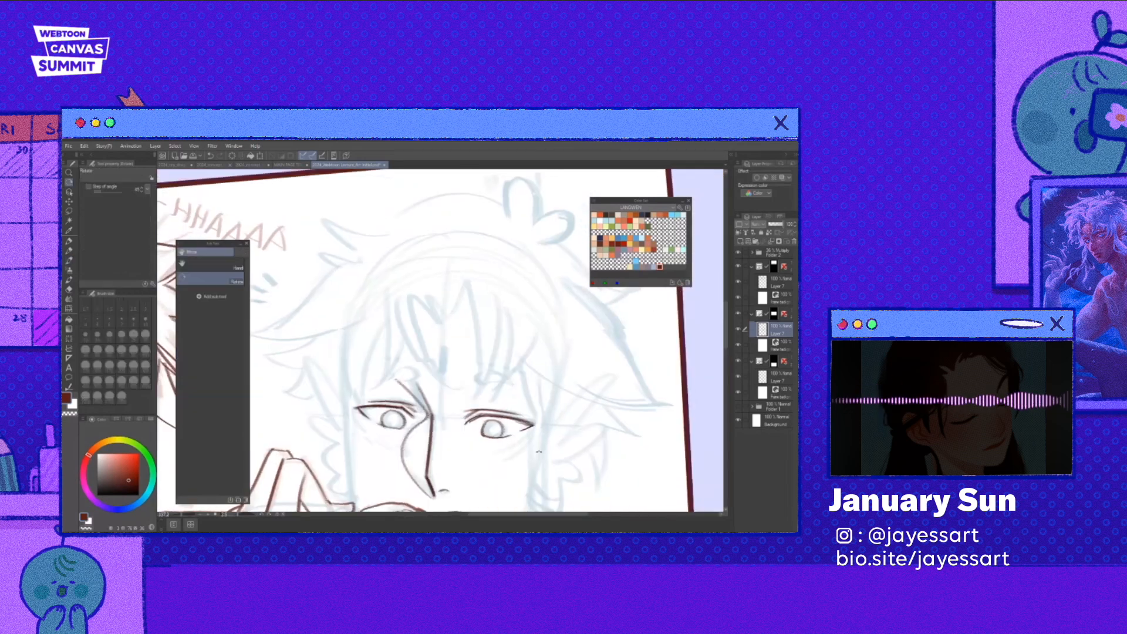
left_click_drag(517, 420, 531, 402)
mouse_move(503, 360)
left_mouse_down()
mouse_move(498, 371)
mouse_move(515, 362)
left_mouse_up()
mouse_move(388, 393)
left_mouse_down()
mouse_move(414, 375)
mouse_move(420, 392)
left_mouse_up()
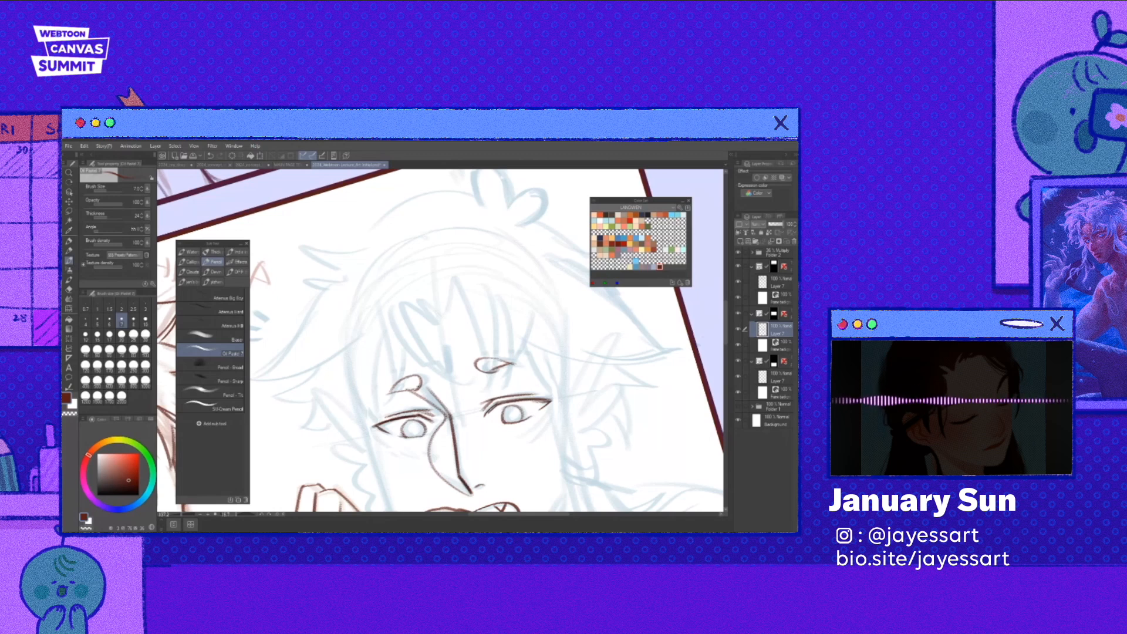
key("h")
left_click_drag(498, 397, 513, 390)
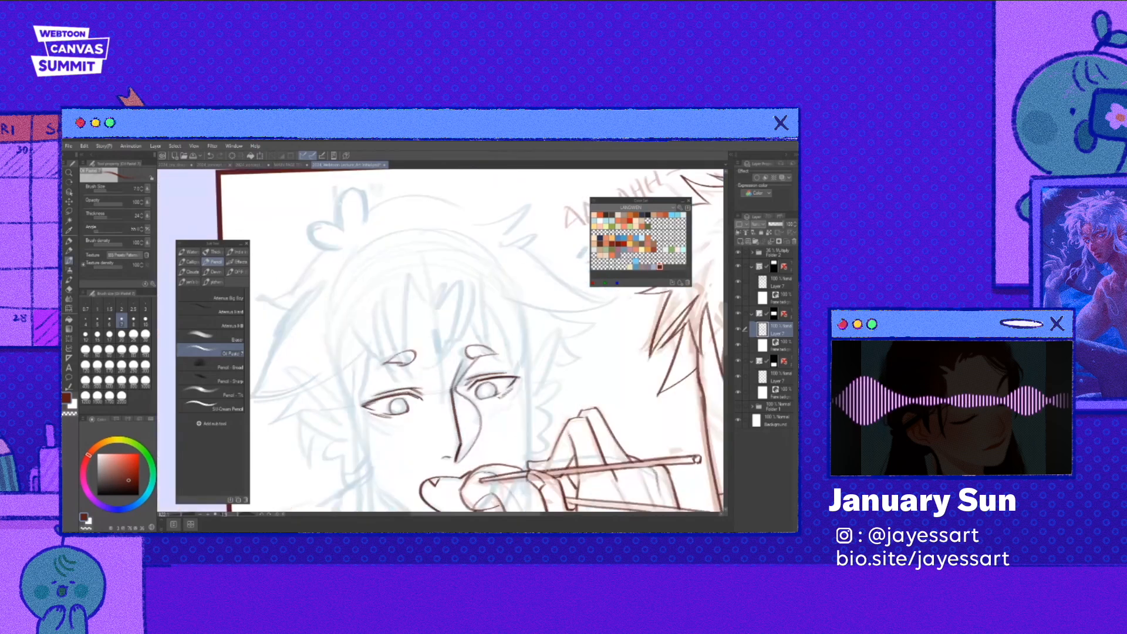
- Hatch short blush lines on the cheeks under both eyes
scroll(511, 413, "down", 4)
scroll(498, 444, "up", 4)
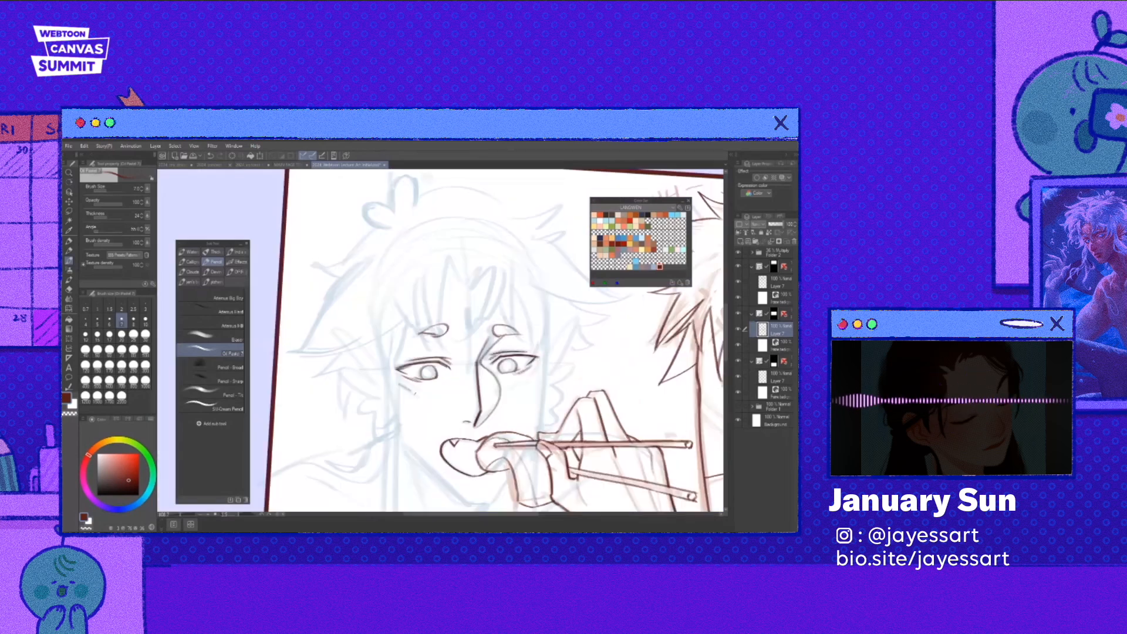
left_click_drag(454, 403, 451, 414)
left_click_drag(504, 392, 518, 406)
left_click_drag(511, 392, 526, 405)
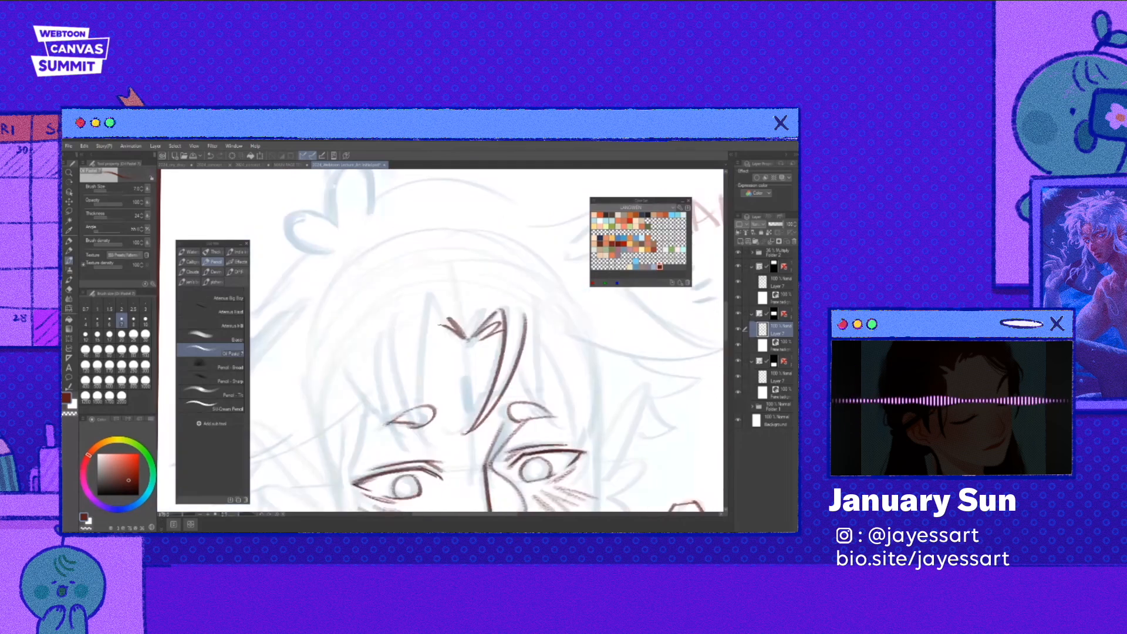
- Ink the curved forelock left of the central hair parting and a longer strand beside it
left_click_drag(456, 338, 451, 414)
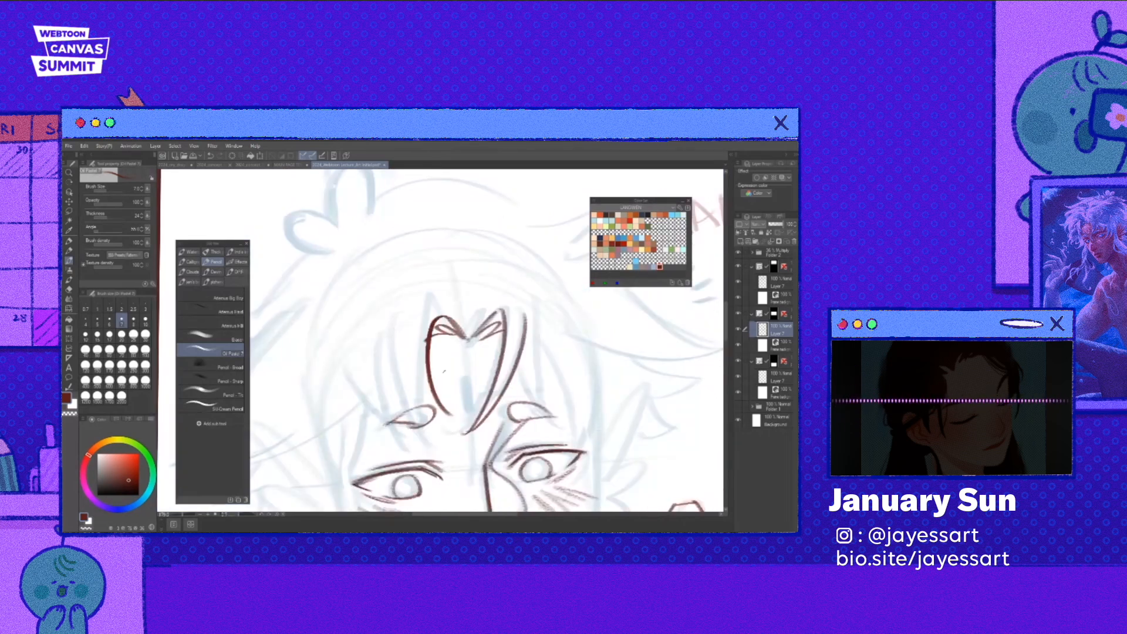
key("ctrl+z")
left_click_drag(428, 311, 430, 376)
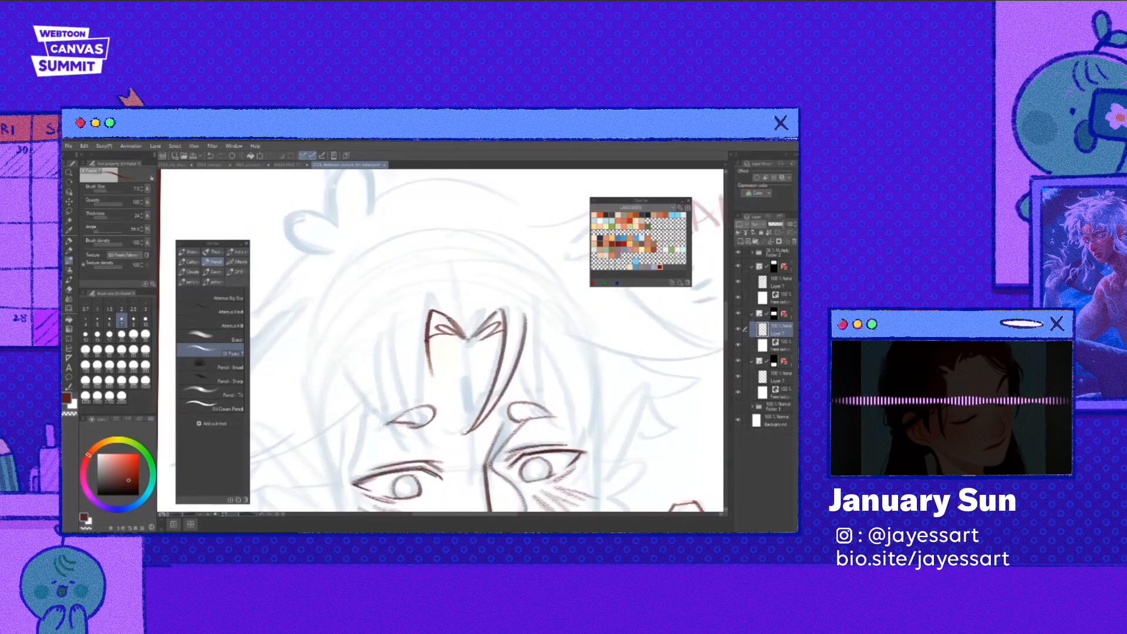
mouse_move(421, 293)
left_mouse_down()
mouse_move(441, 439)
mouse_move(405, 364)
mouse_move(443, 428)
mouse_move(439, 457)
left_mouse_up()
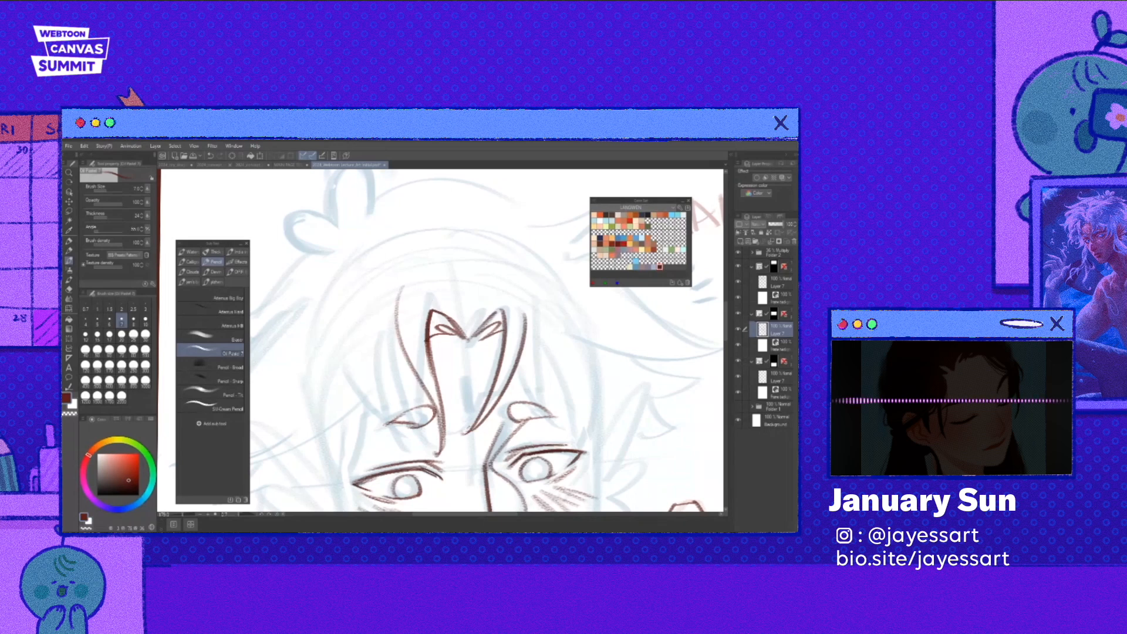
- Ink more bang strands over the eyebrows on both sides of the forehead, redoing the stray strokes
scroll(440, 341, "down", 3)
scroll(440, 340, "up", 2)
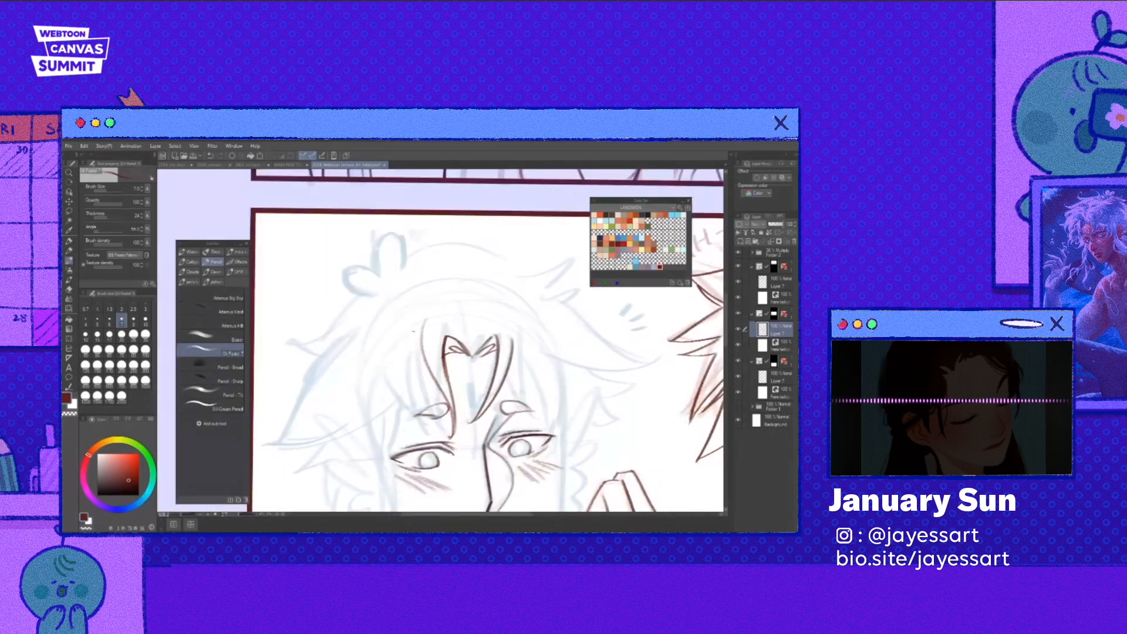
left_click_drag(422, 331, 424, 440)
mouse_move(419, 387)
left_mouse_down()
mouse_move(440, 443)
mouse_move(441, 405)
mouse_move(426, 439)
left_mouse_up()
key("ctrl+z")
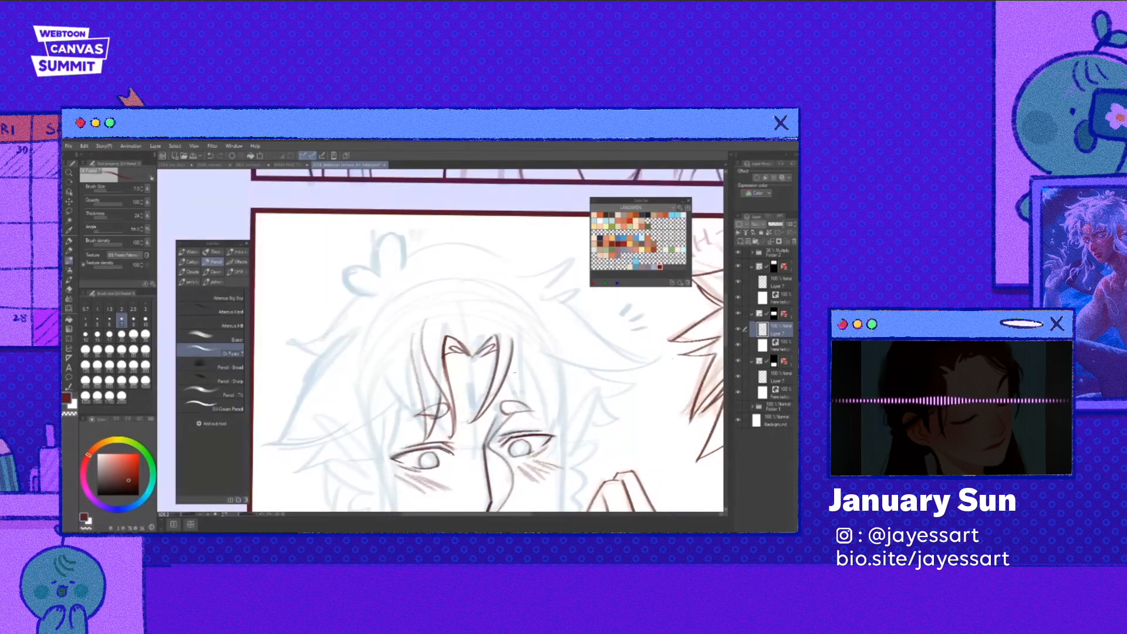
left_click_drag(508, 373, 529, 413)
left_click_drag(507, 315, 528, 434)
key("ctrl+z")
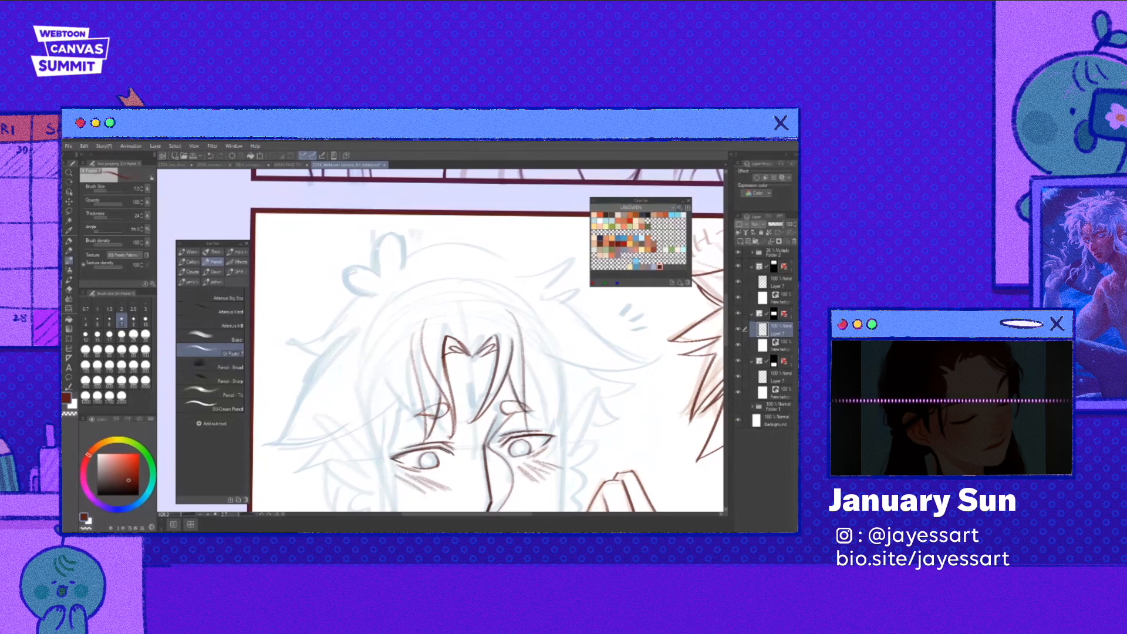
left_click_drag(524, 357, 545, 432)
left_click_drag(559, 347, 541, 441)
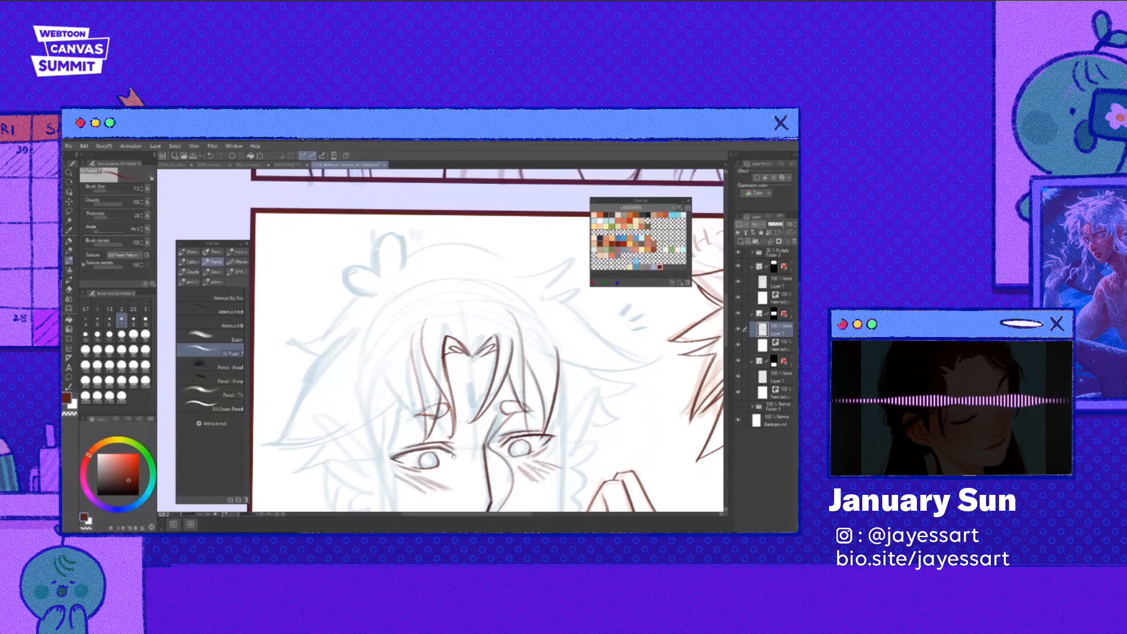
- Ink the pointed side locks framing the face beside both eyes, mirroring the canvas for the second side
left_click_drag(454, 456, 487, 436)
left_click_drag(449, 369, 426, 426)
left_click_drag(429, 320, 415, 437)
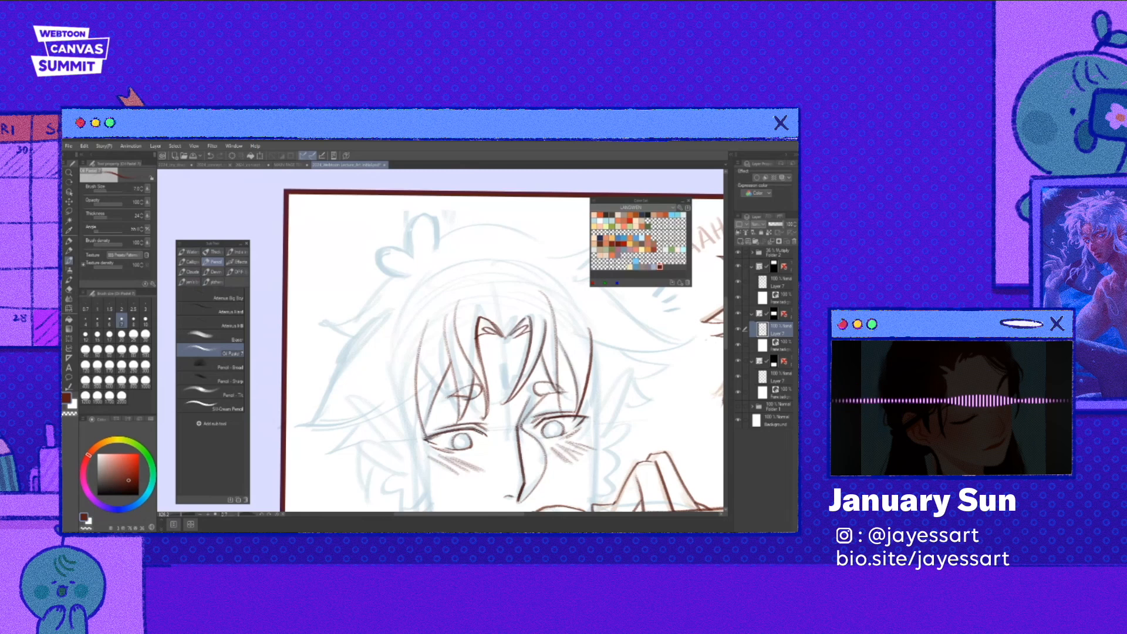
mouse_move(396, 396)
left_mouse_down()
mouse_move(397, 367)
mouse_move(392, 432)
left_mouse_up()
left_click_drag(420, 392, 392, 432)
key("h")
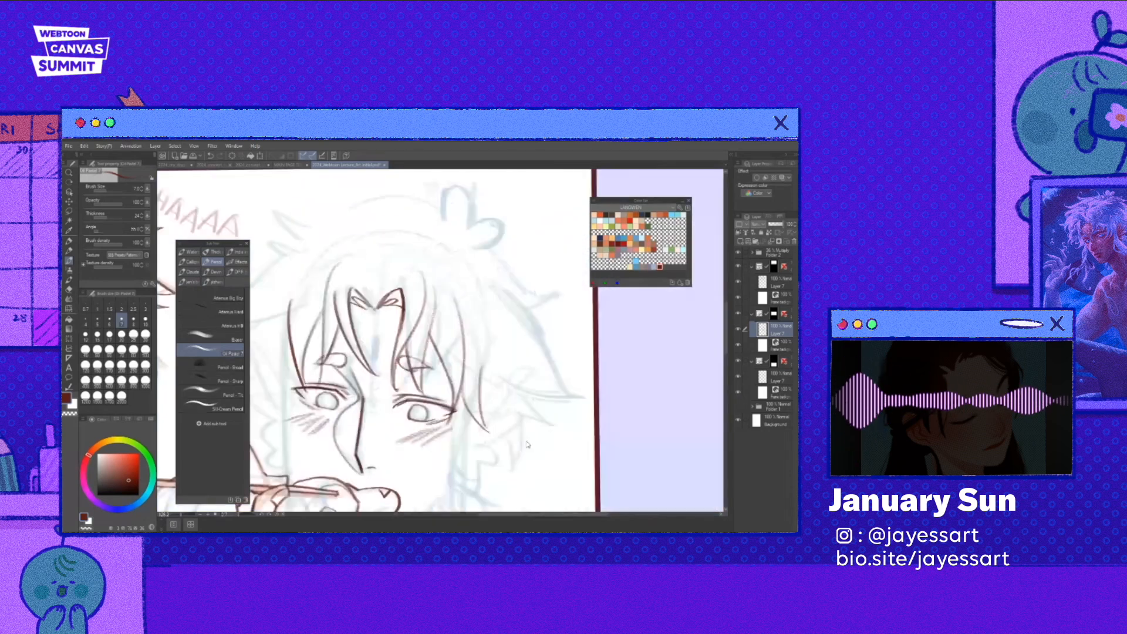
left_click_drag(527, 444, 608, 443)
left_click_drag(356, 370, 343, 433)
left_click_drag(371, 395, 341, 434)
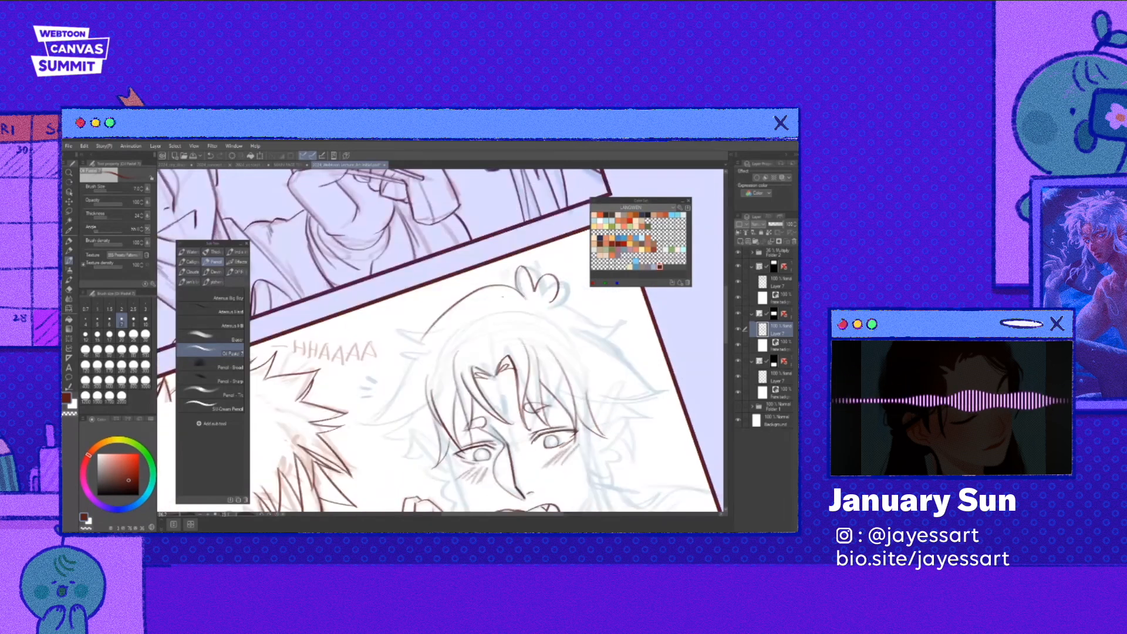
- Redo the hair's crown outline and ink the outer spikes down both sides of the head
key("ctrl+z")
mouse_move(517, 289)
left_mouse_down()
mouse_move(415, 321)
mouse_move(399, 374)
left_mouse_up()
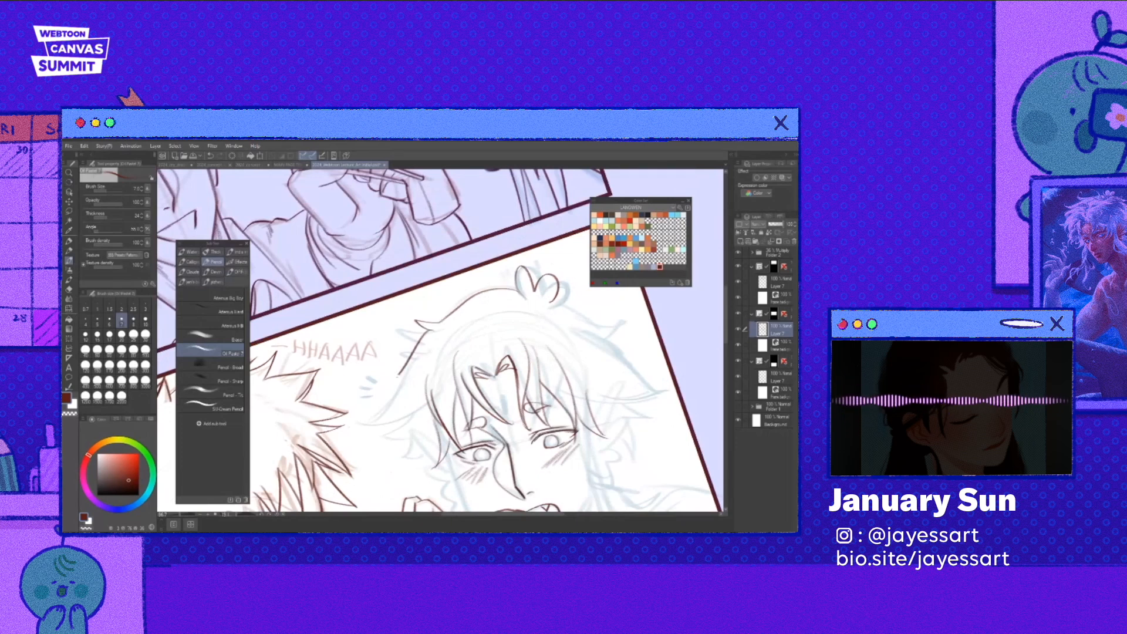
key("ctrl+z")
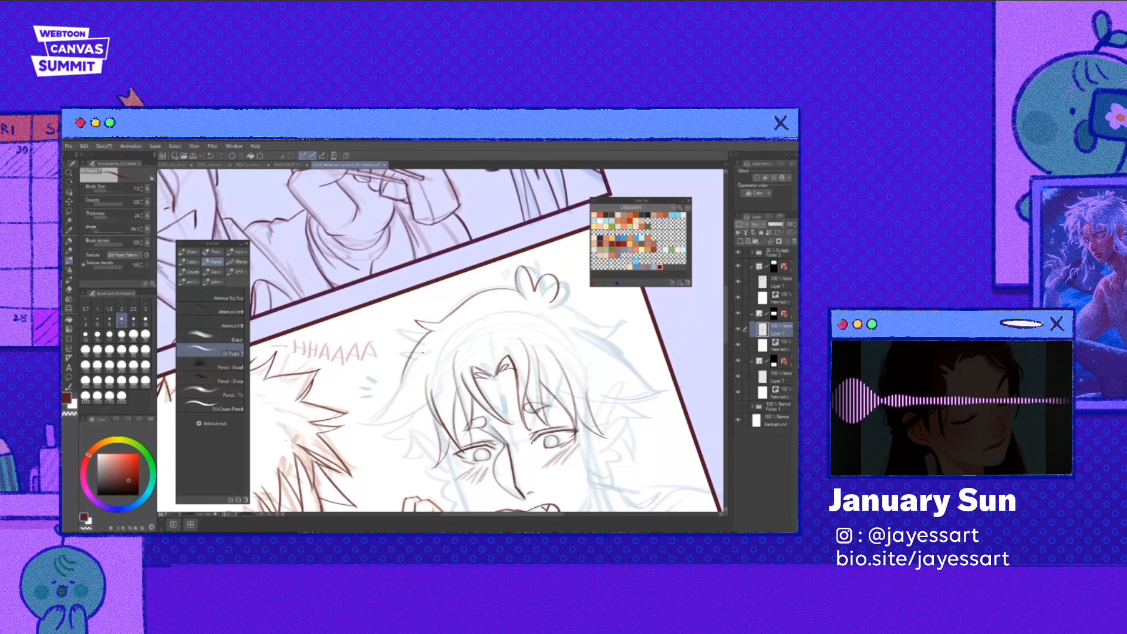
left_click_drag(413, 349, 374, 423)
left_click_drag(373, 423, 429, 410)
key("r")
mouse_move(608, 401)
left_mouse_down()
mouse_move(571, 462)
mouse_move(584, 447)
left_mouse_up()
key("h")
left_click_drag(458, 411, 605, 429)
left_click_drag(458, 345, 416, 403)
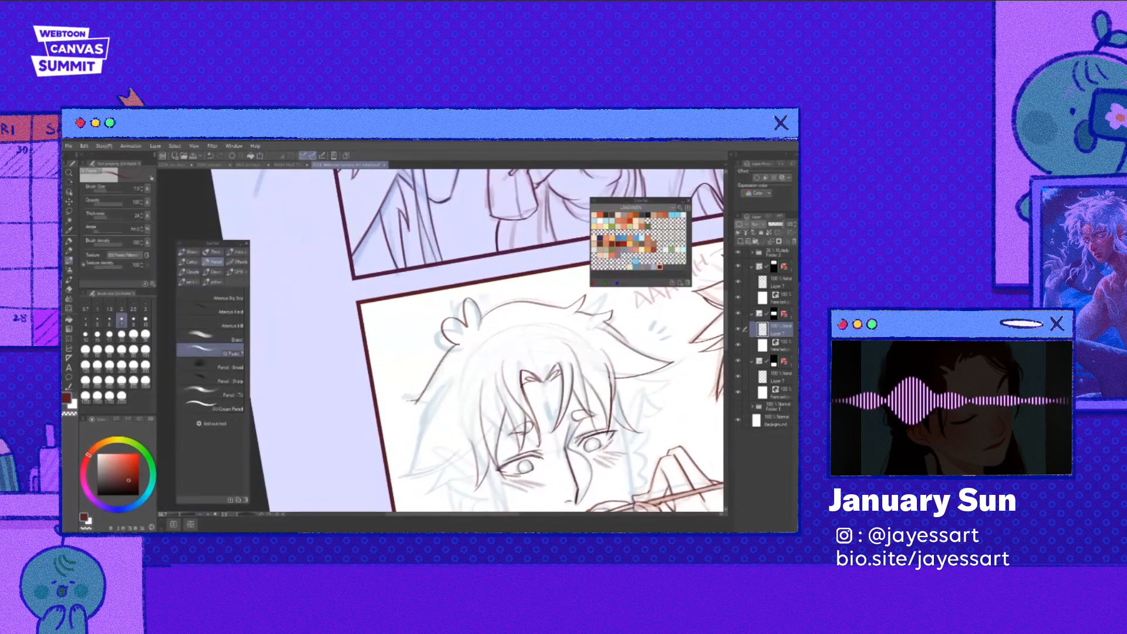
- Erase the excess line at the outer hair flick and ink the long pointed lock below it
key("e")
key("ctrl+z")
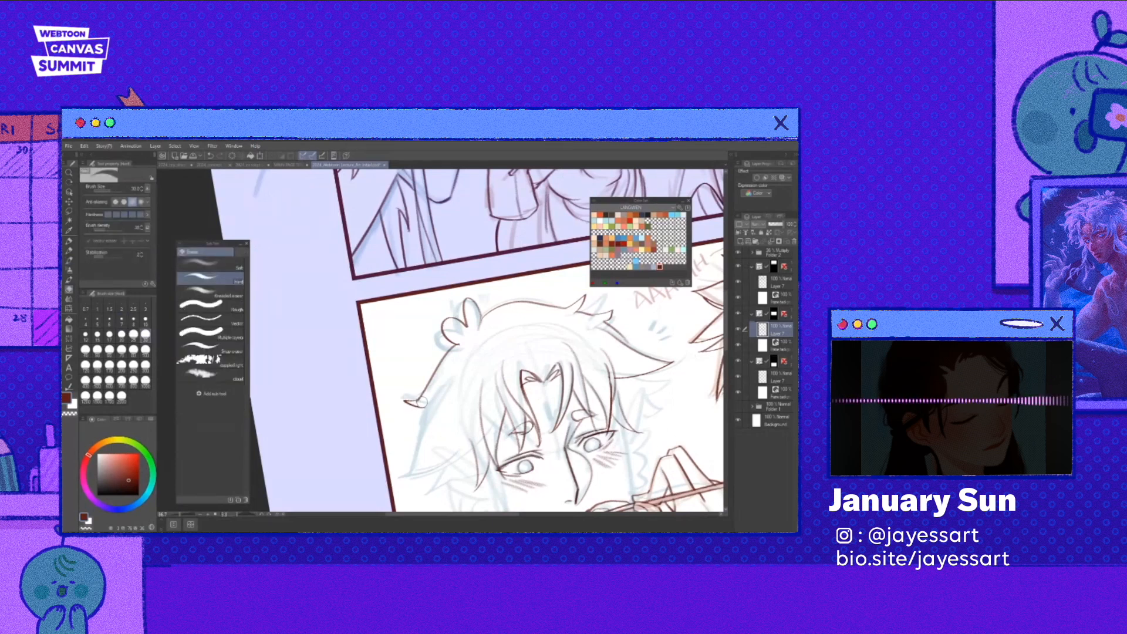
mouse_move(422, 402)
left_mouse_down()
mouse_move(391, 452)
mouse_move(455, 422)
left_mouse_up()
scroll(435, 387, "down", 5)
scroll(436, 386, "up", 5)
key("p")
key("r")
left_click_drag(540, 439, 511, 461)
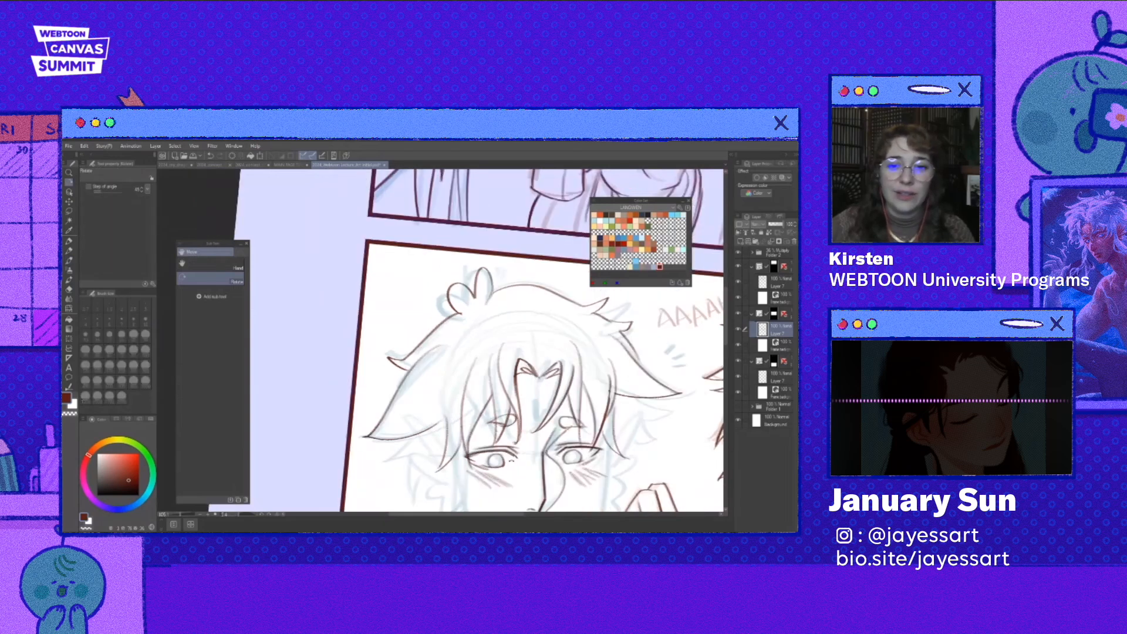
key("h")
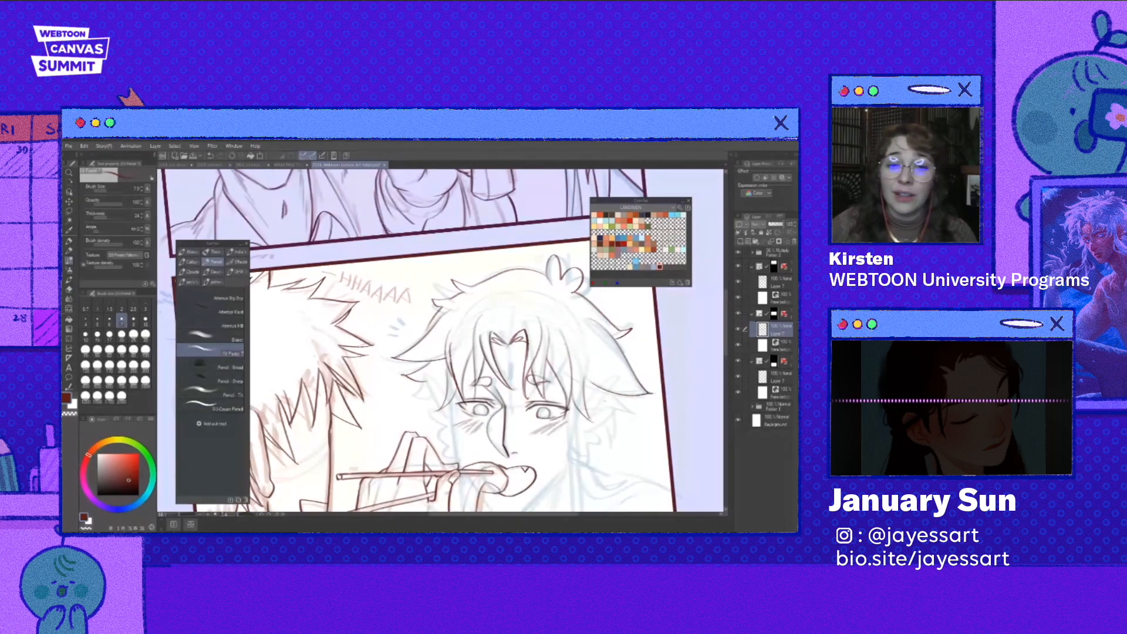
- Ink the pointed ear with its scalloped lower edge beside the outer side lock
scroll(586, 435, "up", 4)
left_click_drag(551, 428, 497, 378)
left_click_drag(550, 326, 510, 437)
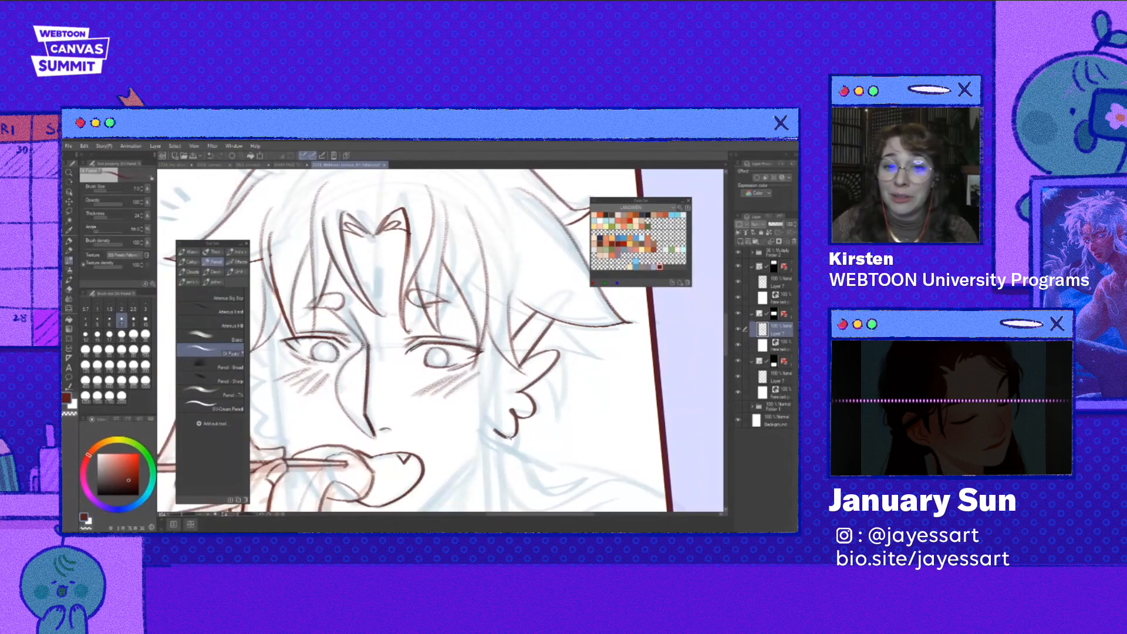
- Ink the long thin lock falling below the scalloped ear down to the panel's lower edge and erase its stray lines
scroll(509, 438, "down", 3)
left_click_drag(484, 352, 473, 495)
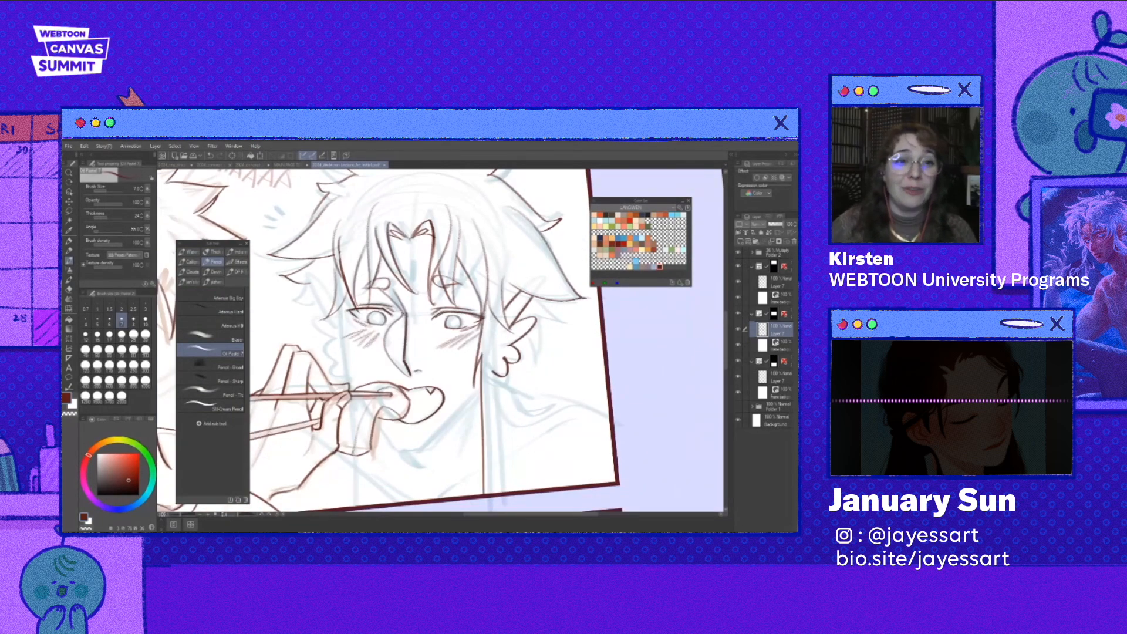
left_click_drag(495, 315, 500, 479)
left_click_drag(493, 422, 491, 493)
key("e")
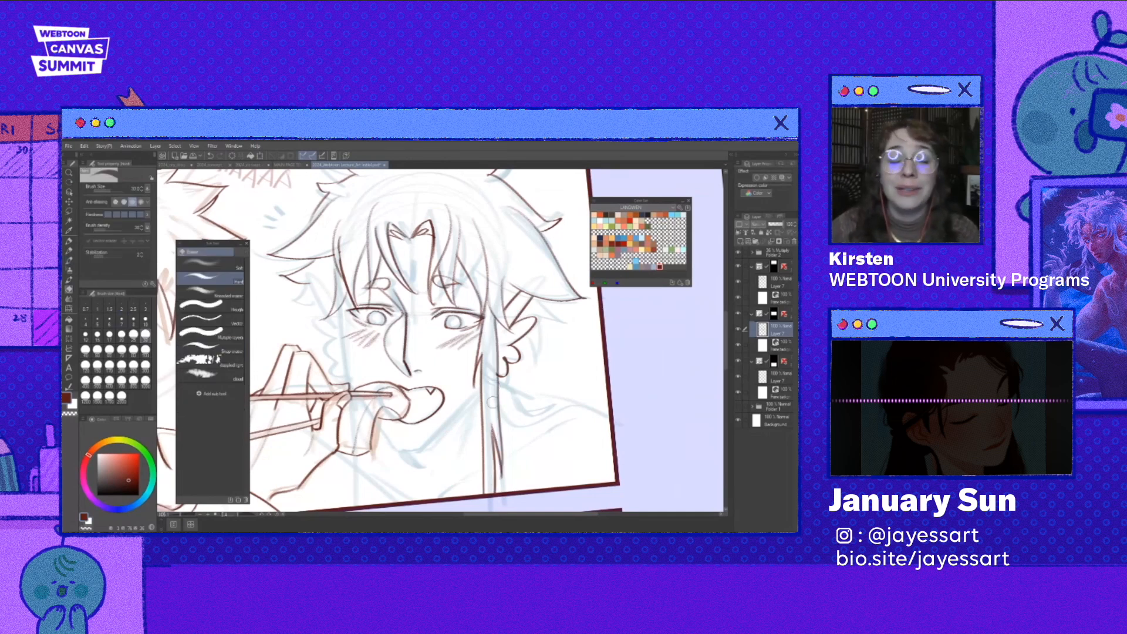
left_click_drag(492, 402, 554, 453)
- Ink the second pointed ear with its scalloped lower edge on the opposite side of the head
key("p")
left_click_drag(370, 322, 386, 362)
mouse_move(371, 323)
left_mouse_down()
mouse_move(396, 350)
mouse_move(407, 427)
left_mouse_up()
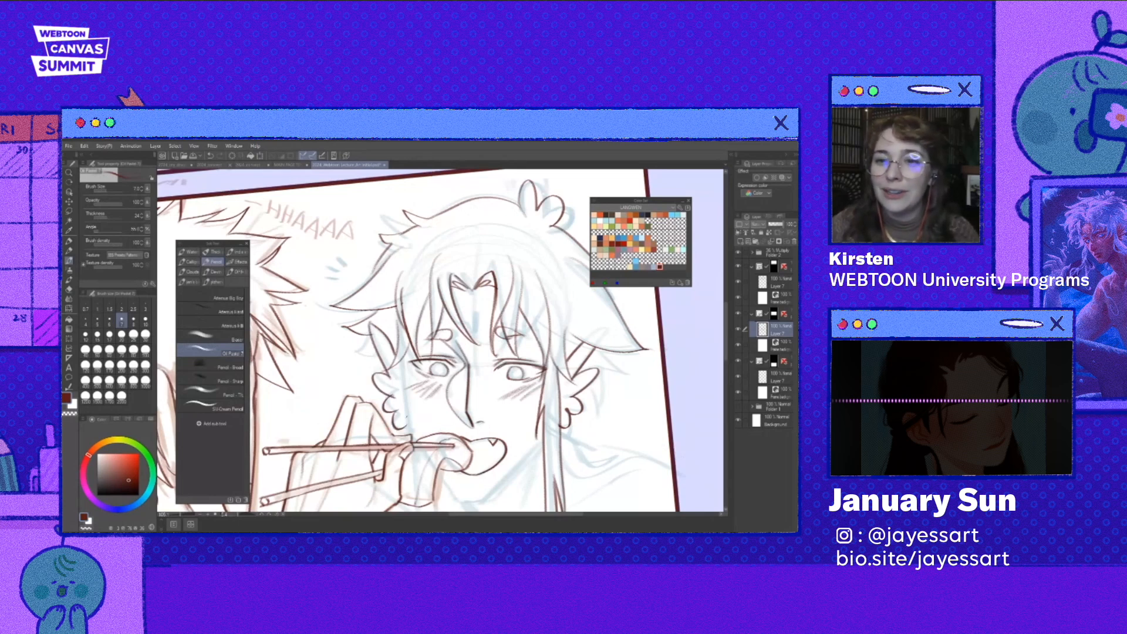
mouse_move(372, 344)
left_mouse_down()
mouse_move(365, 372)
mouse_move(377, 359)
left_mouse_up()
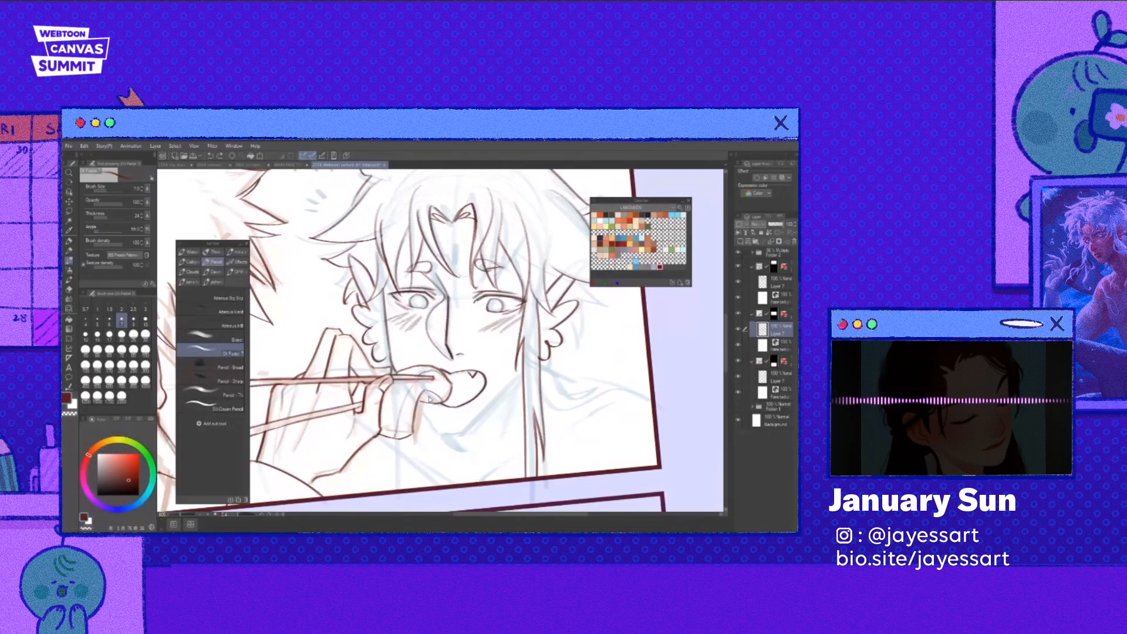
- Trim the end of the chin line with the eraser and ink the jawline from the chin up toward the long side lock
key("e")
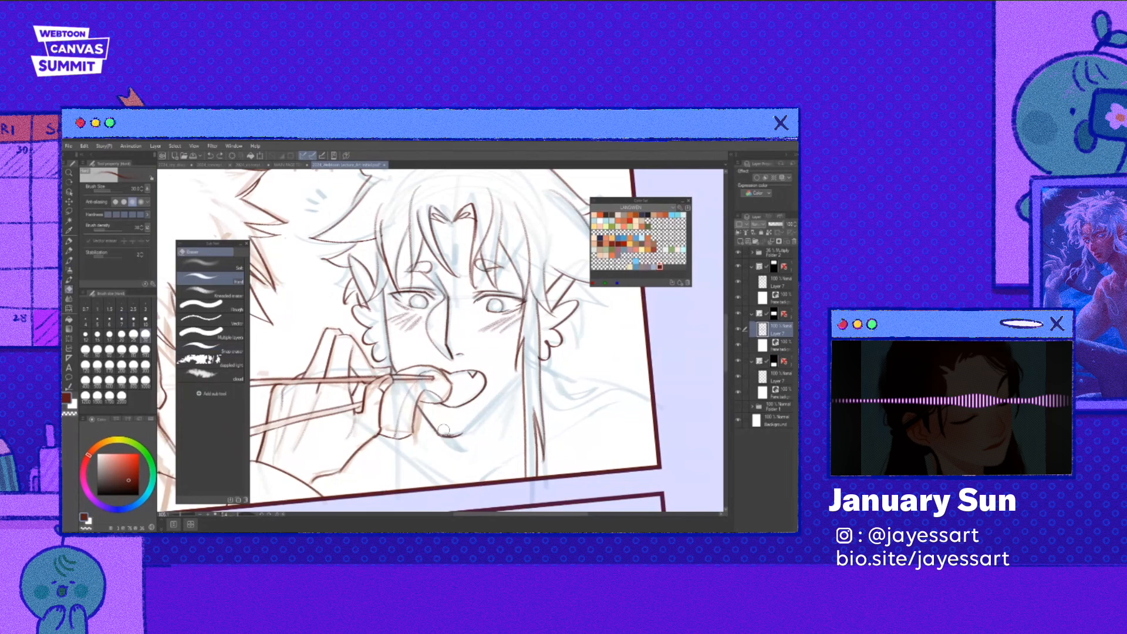
key("p")
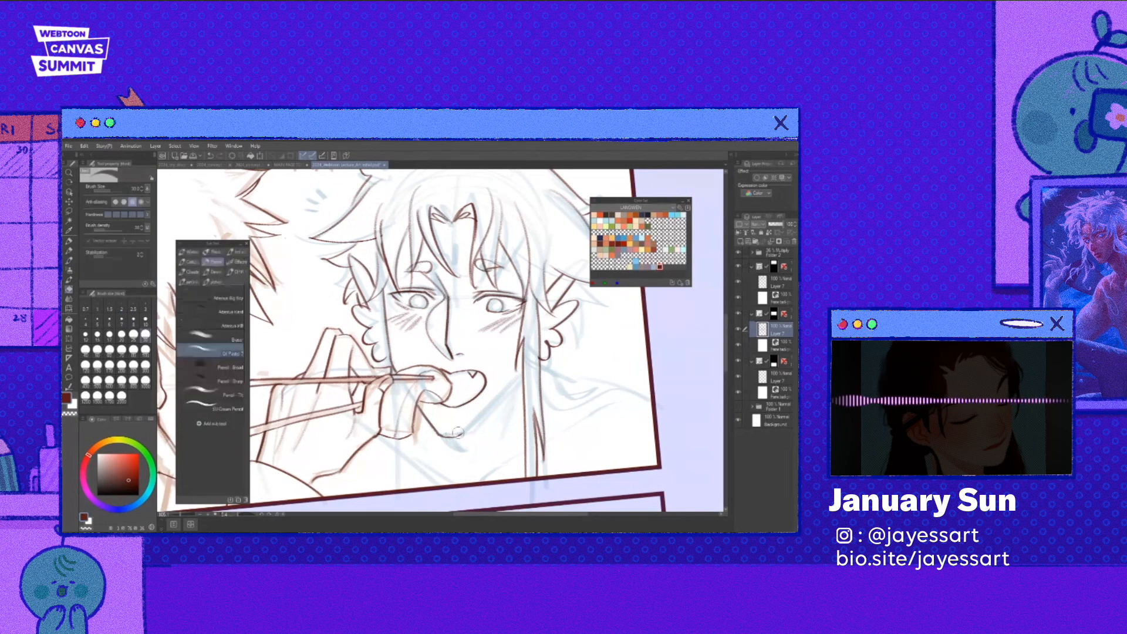
key("e")
key("p")
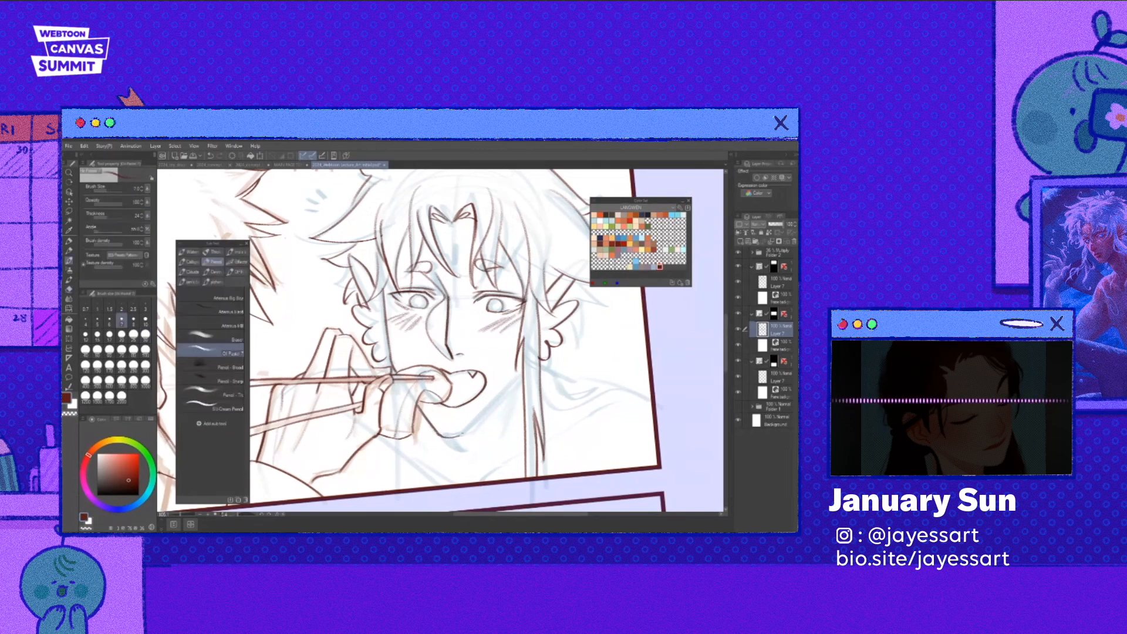
left_click_drag(459, 437, 517, 378)
key("ctrl+z")
left_click_drag(460, 436, 516, 381)
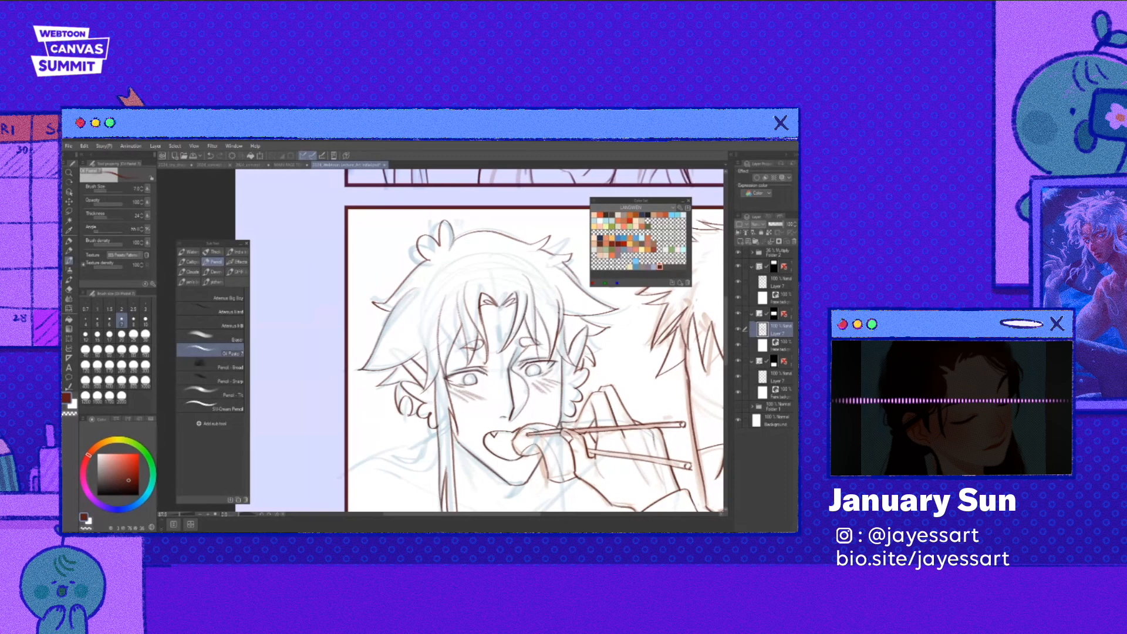
left_click_drag(429, 418, 423, 439)
- Examine the first two panels at page scale to check the overall balance of the line art
scroll(504, 340, "down", 2)
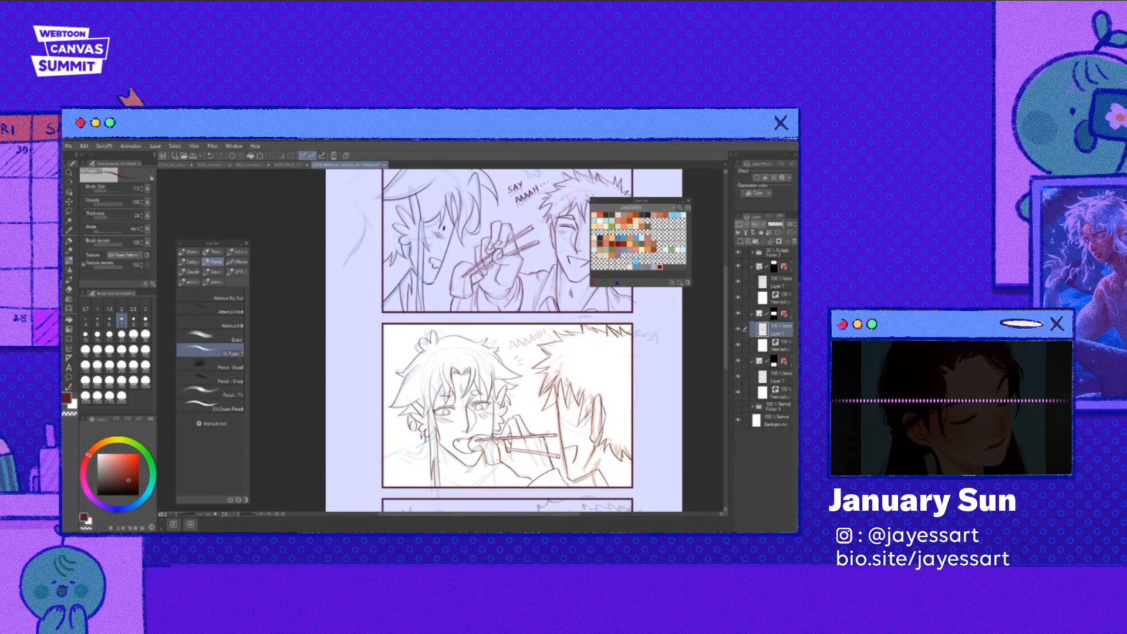
key("e")
scroll(505, 340, "down", 2)
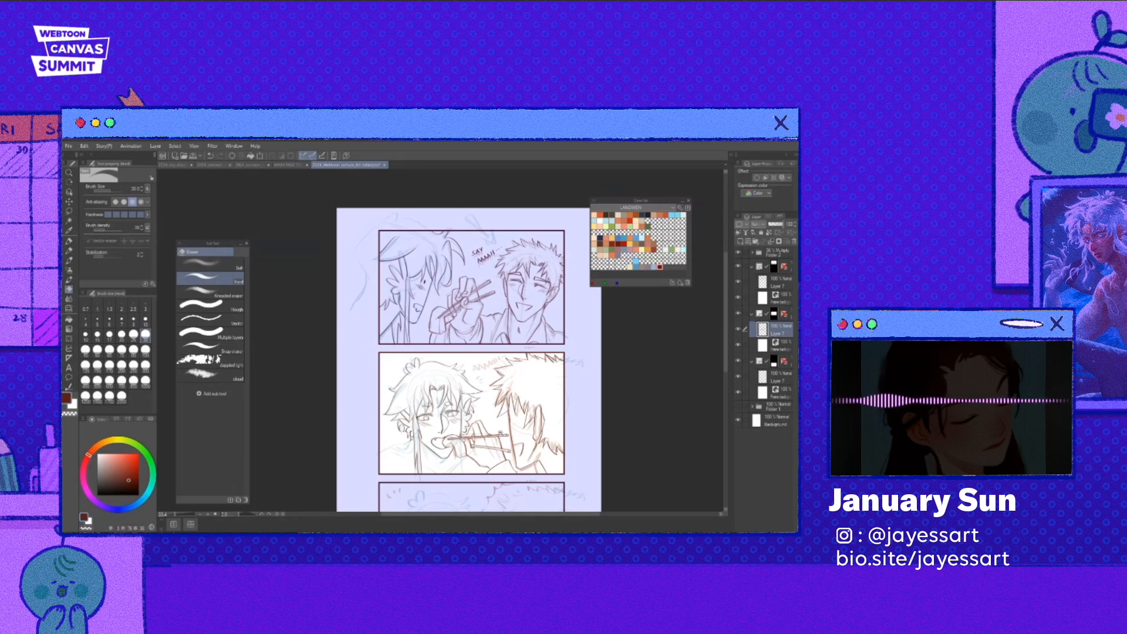
key("p")
scroll(461, 341, "up", 2)
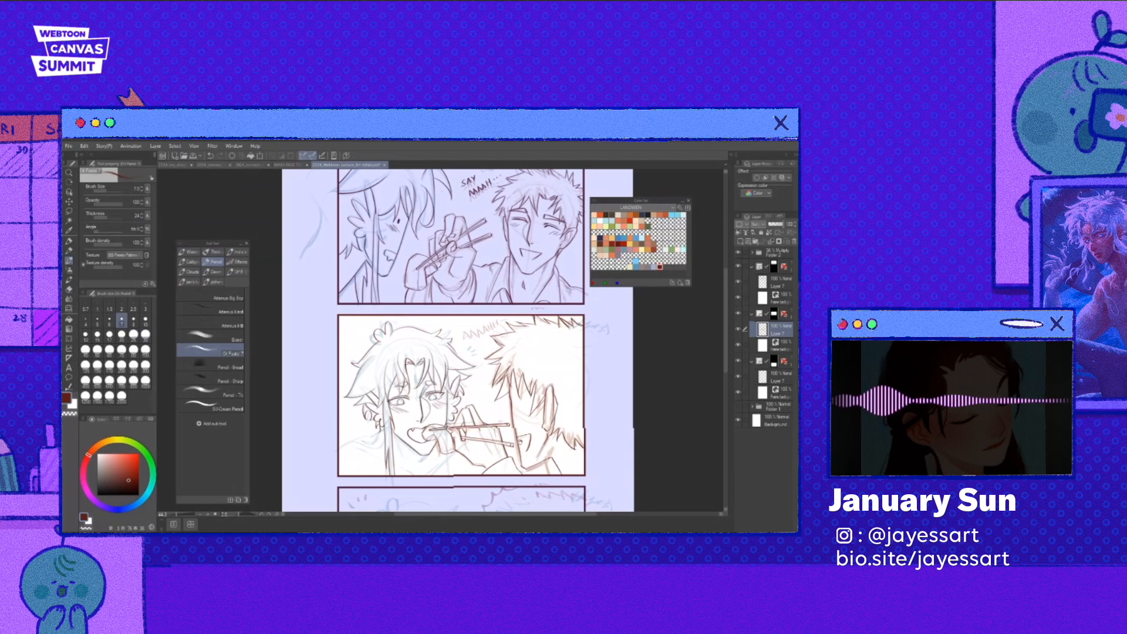
left_click_drag(461, 341, 446, 352)
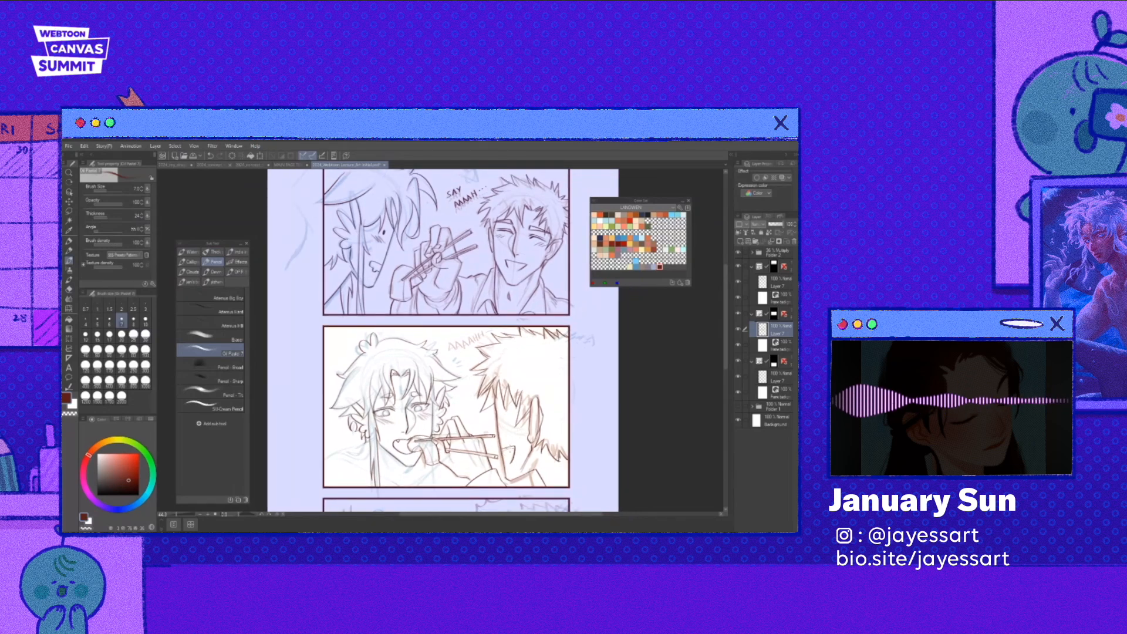
left_click_drag(510, 453, 527, 444)
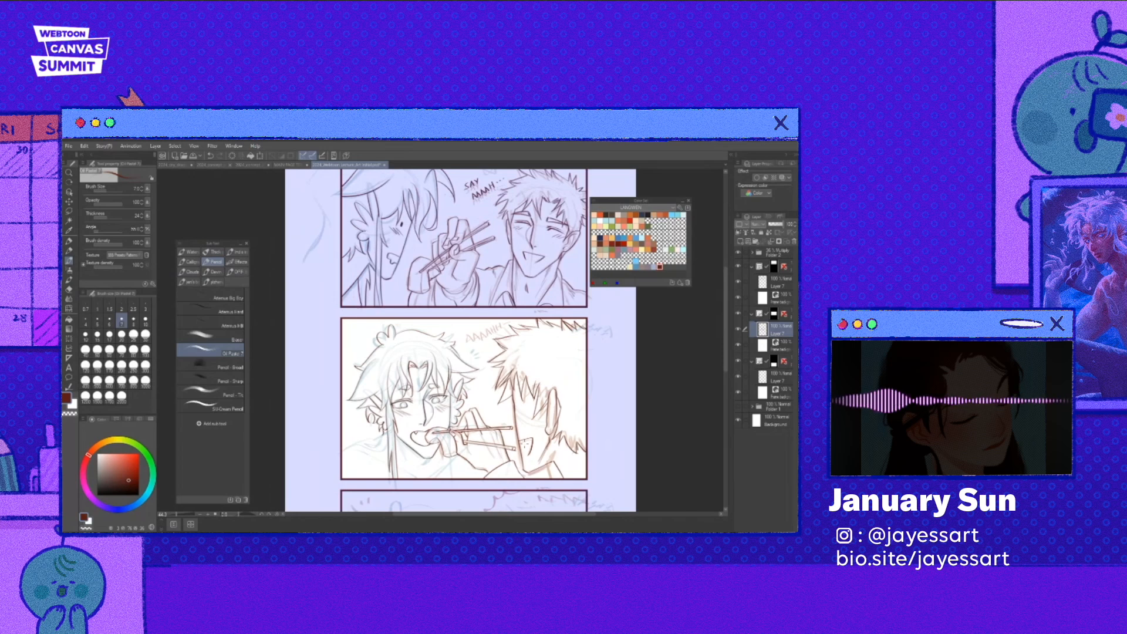
left_click_drag(359, 418, 335, 441)
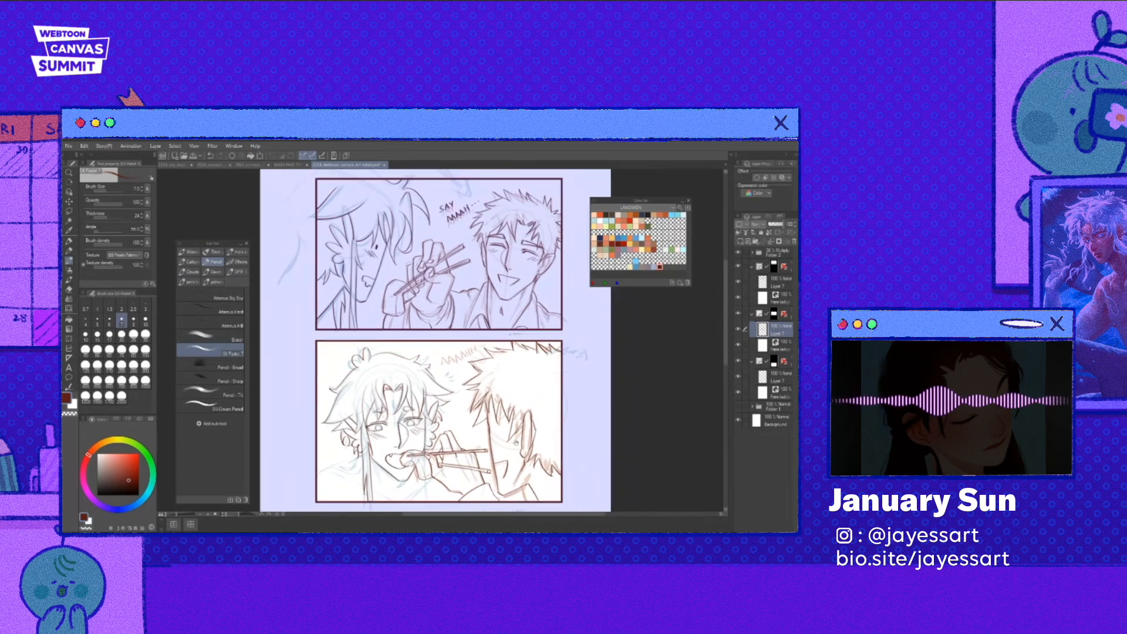
key("ctrl+minus")
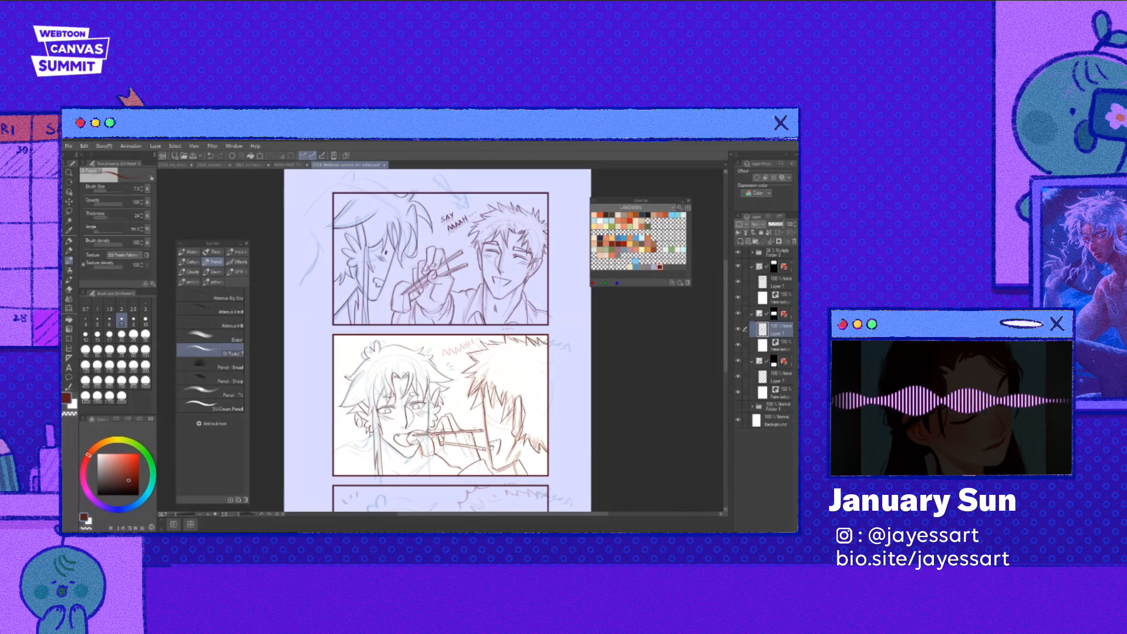
key("ctrl+plus")
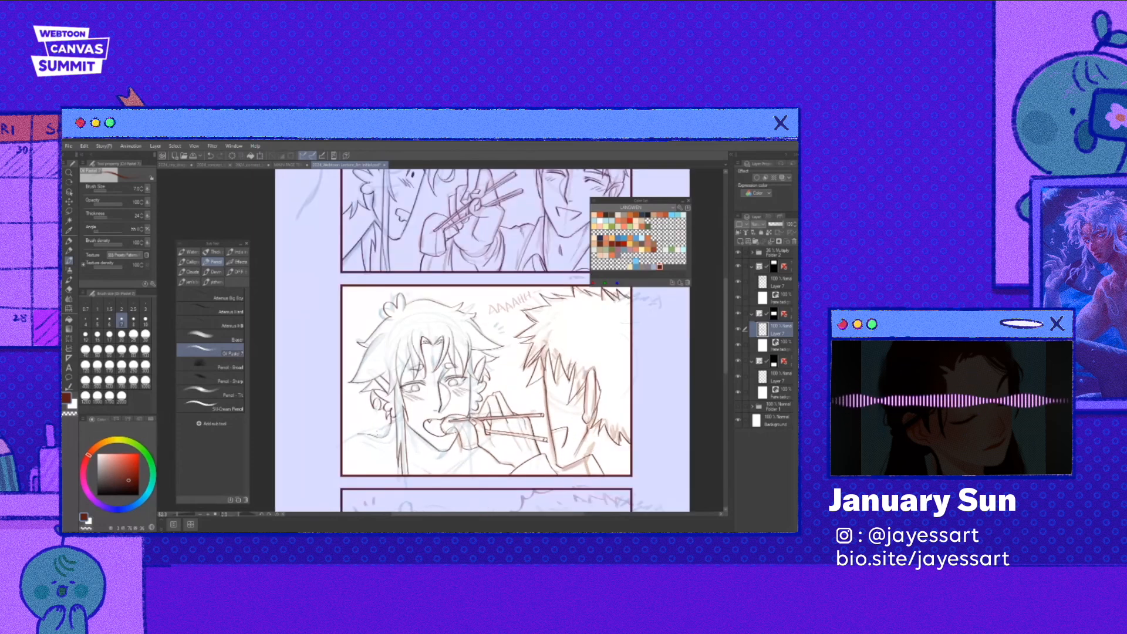
- Ink the shoulder, collar and shirt lines around the neck of the second panel's front-facing character
left_click_drag(378, 433, 422, 433)
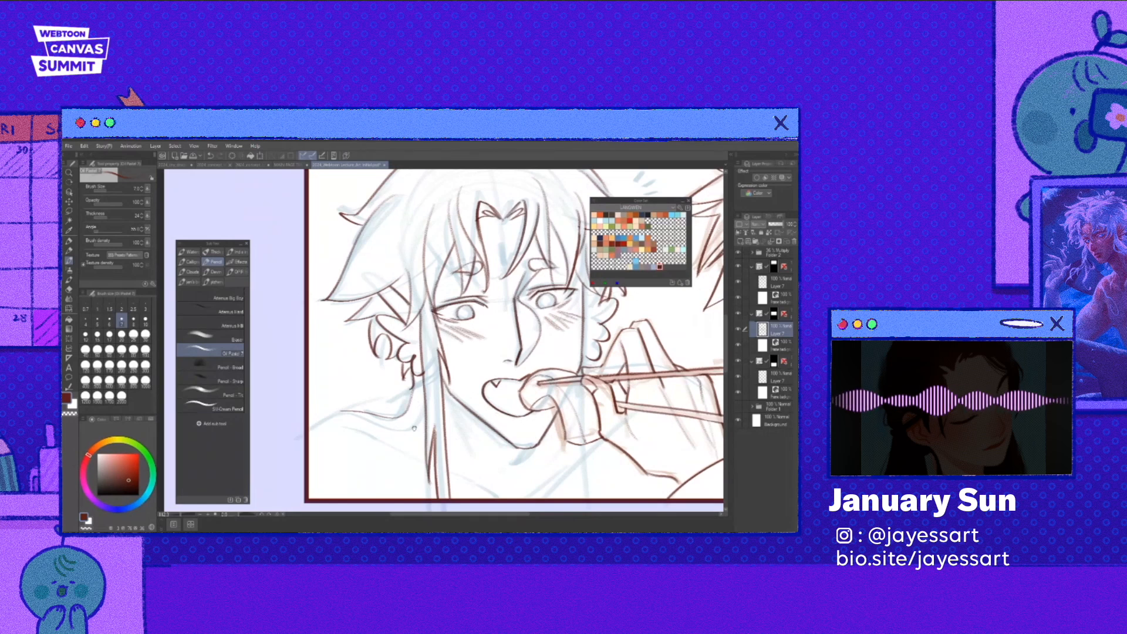
left_click_drag(414, 429, 428, 440)
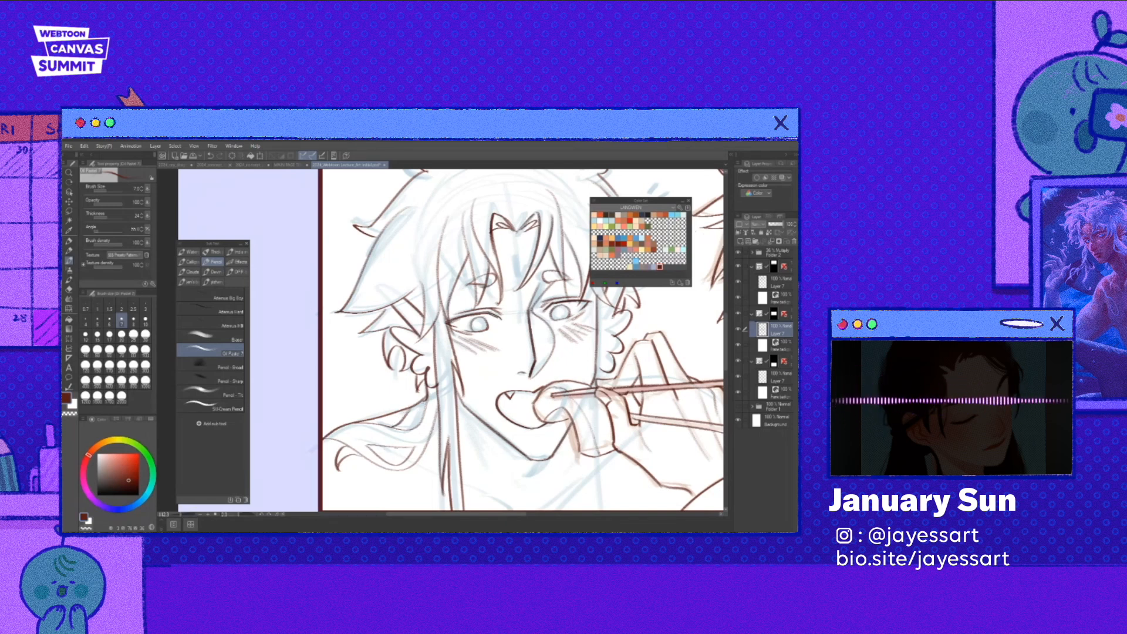
key("ctrl+minus")
key("ctrl+minus")
key("ctrl+minus")
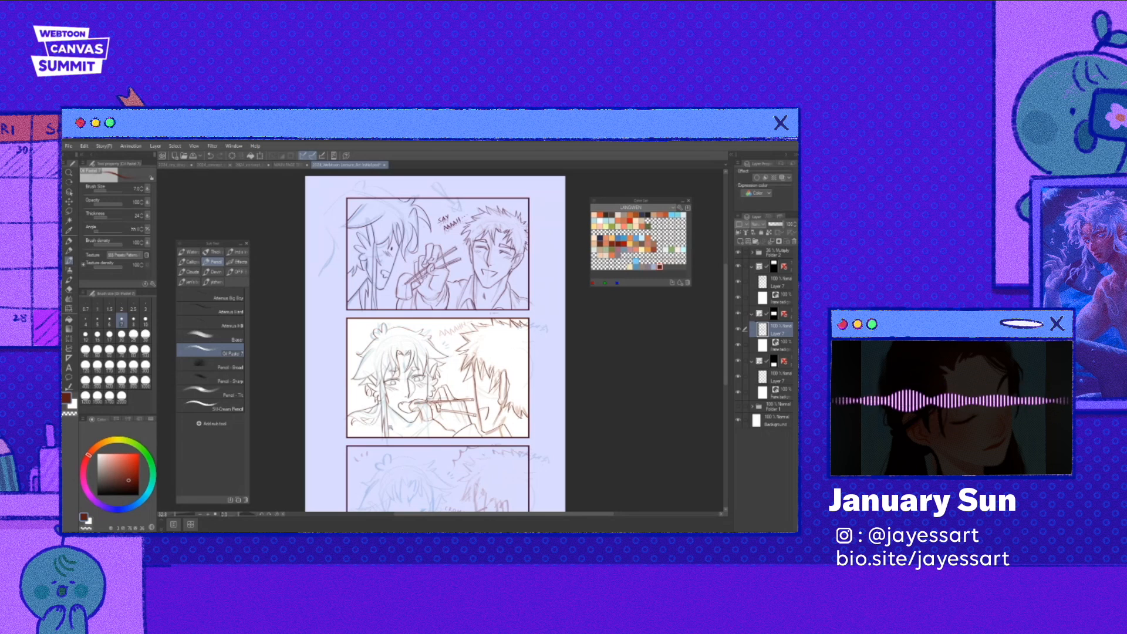
scroll(390, 427, "up", 5)
left_click_drag(400, 376, 415, 418)
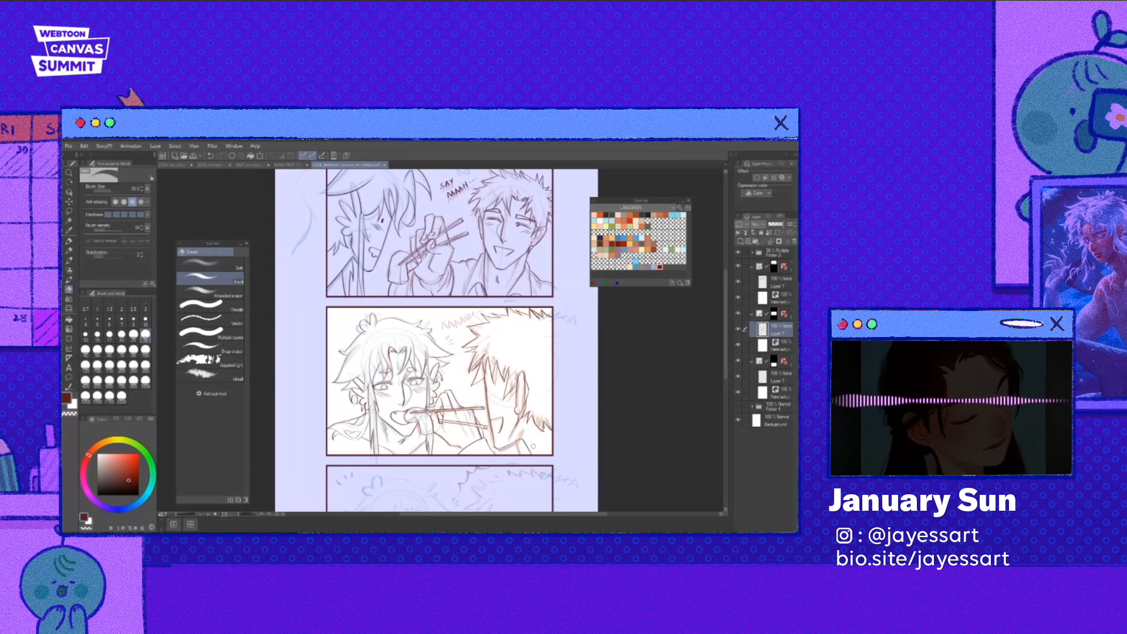
left_click_drag(533, 446, 541, 464)
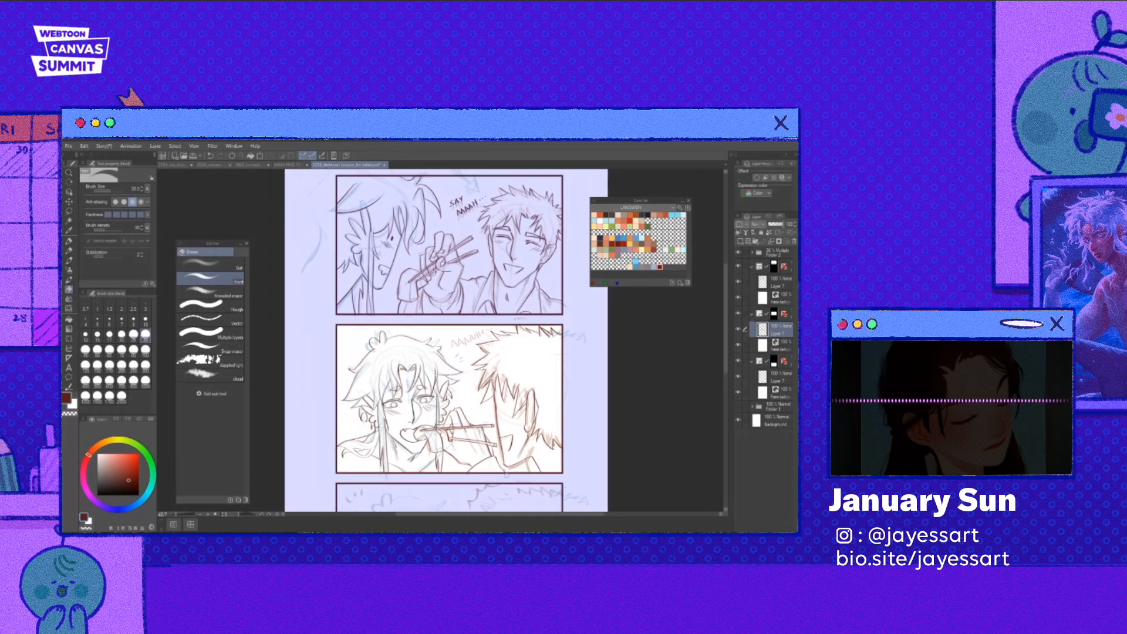
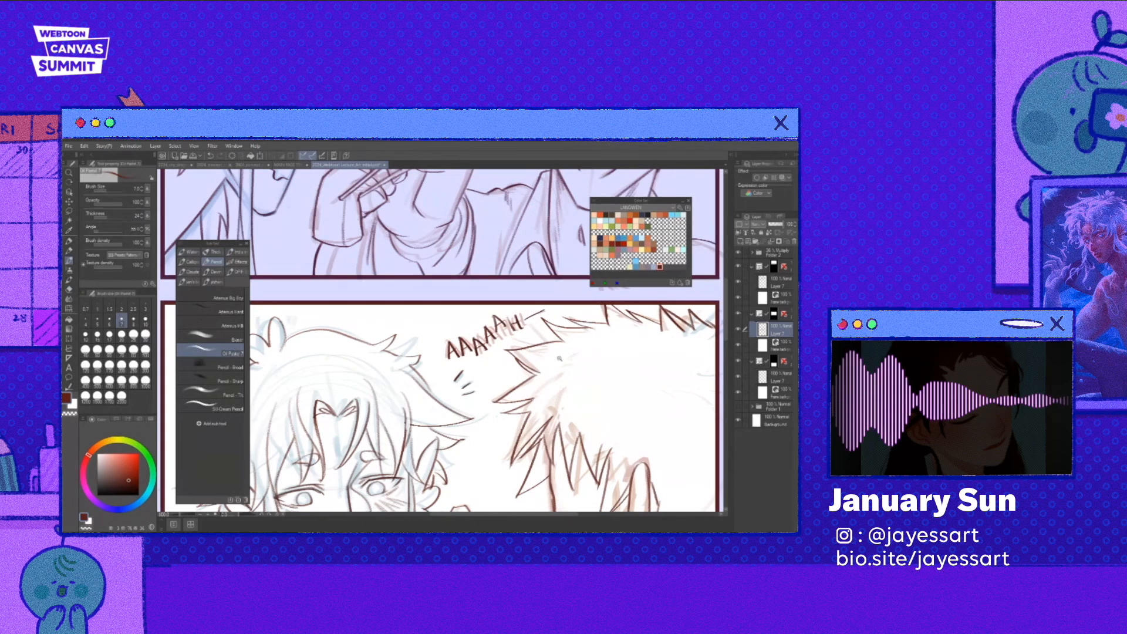
- Examine the second panel's finished inks alongside the third panel's faded sketch
scroll(516, 415, "down", 3)
scroll(510, 427, "down", 2)
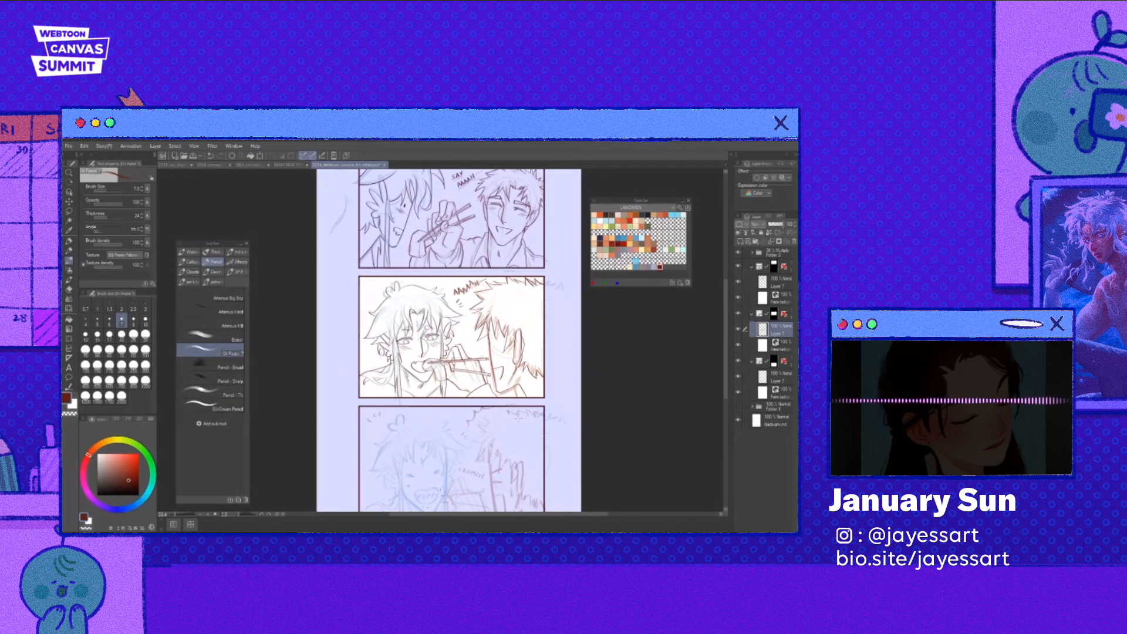
scroll(519, 417, "up", 1)
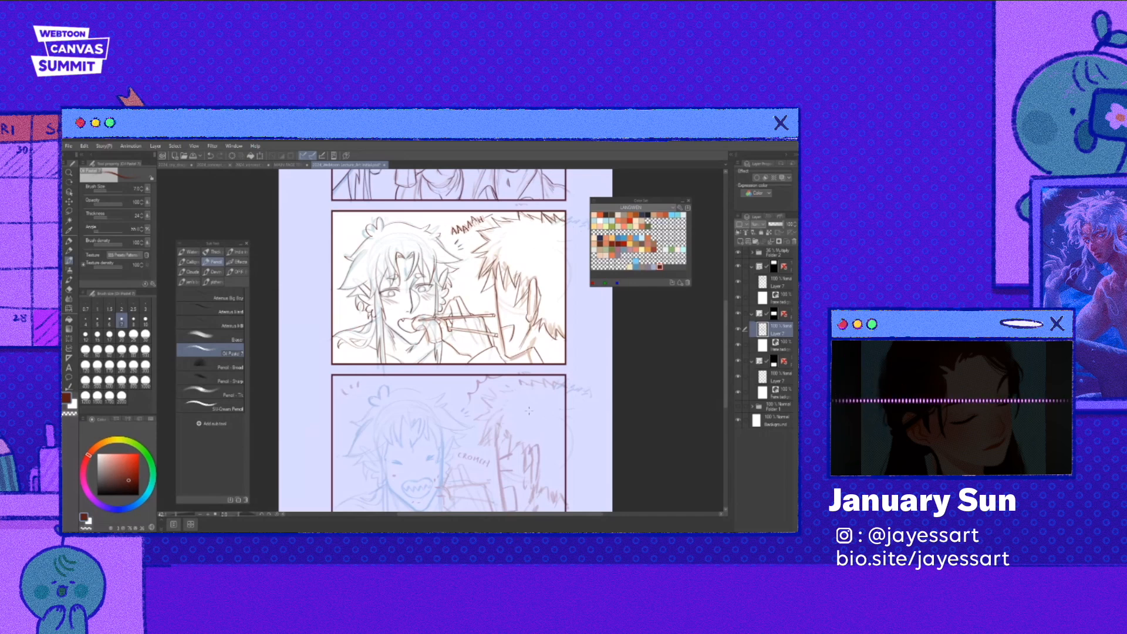
left_click_drag(528, 410, 538, 380)
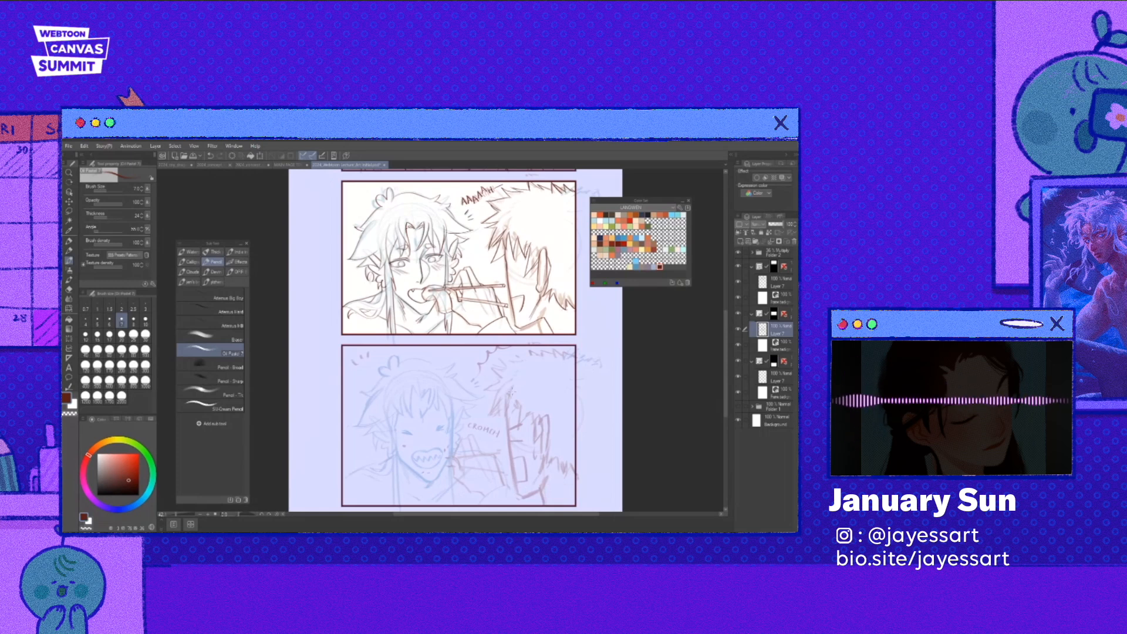
left_click_drag(511, 392, 538, 471)
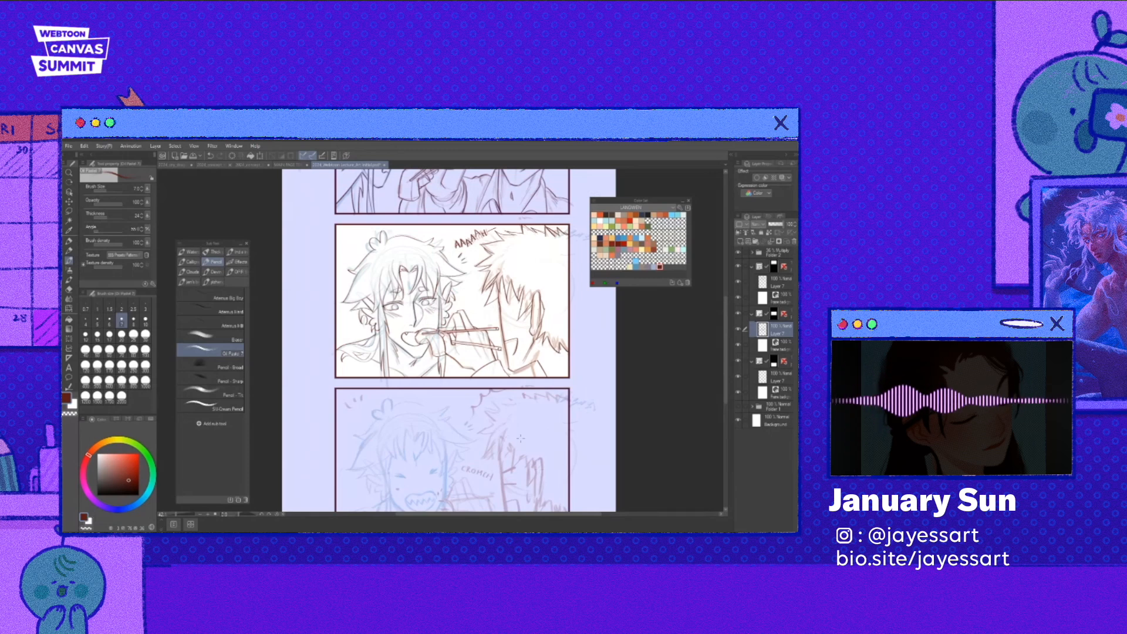
left_click_drag(521, 438, 517, 468)
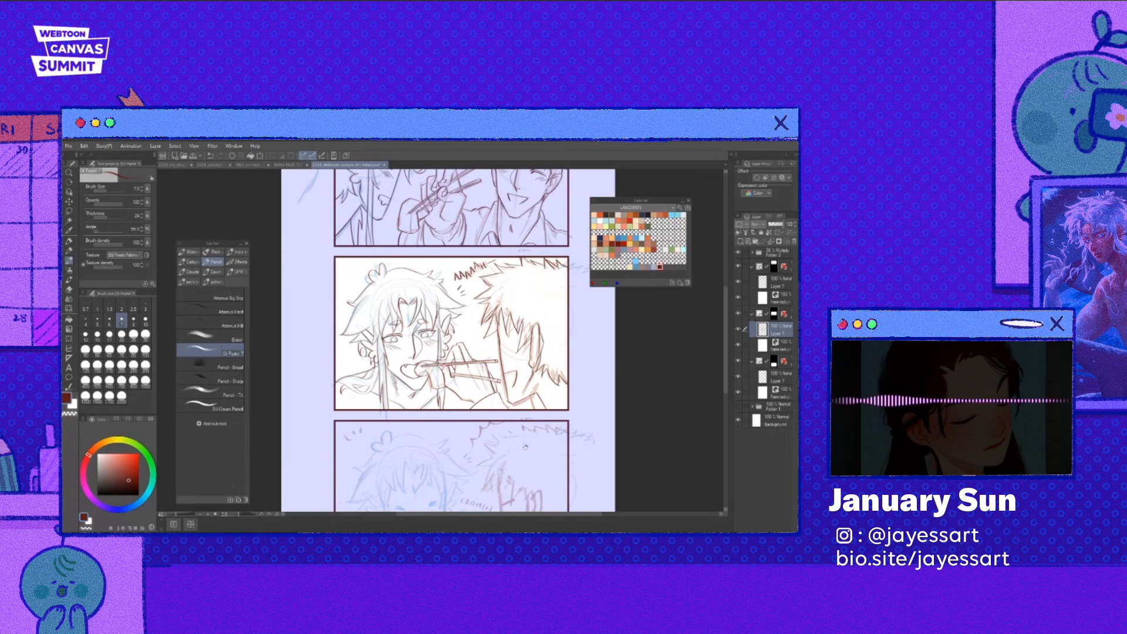
left_click_drag(525, 447, 522, 475)
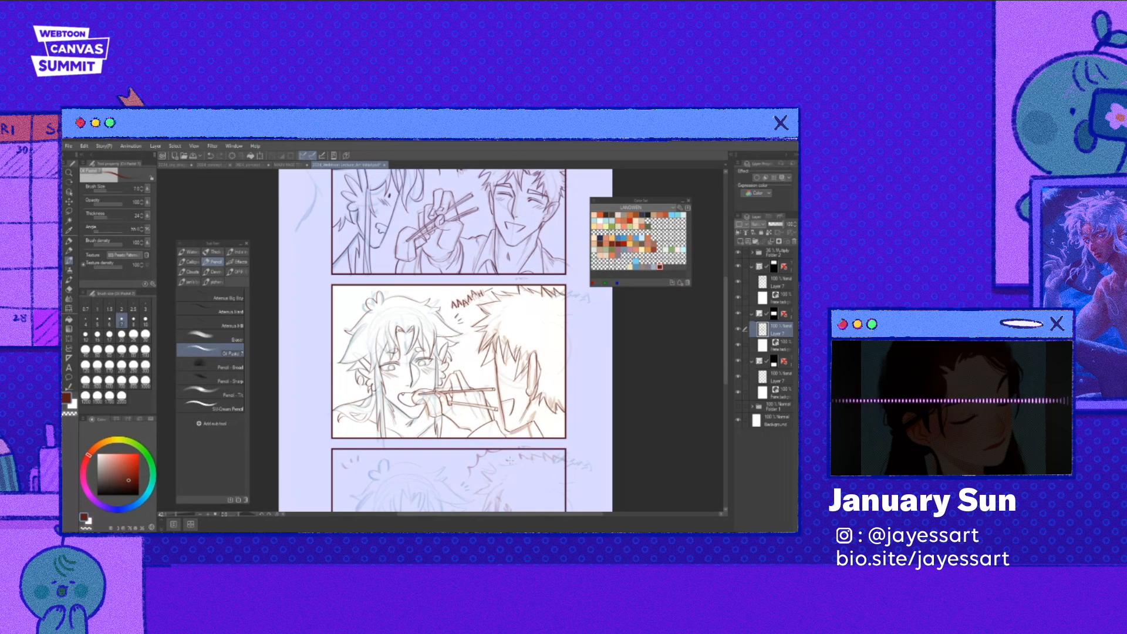
left_click_drag(510, 461, 500, 478)
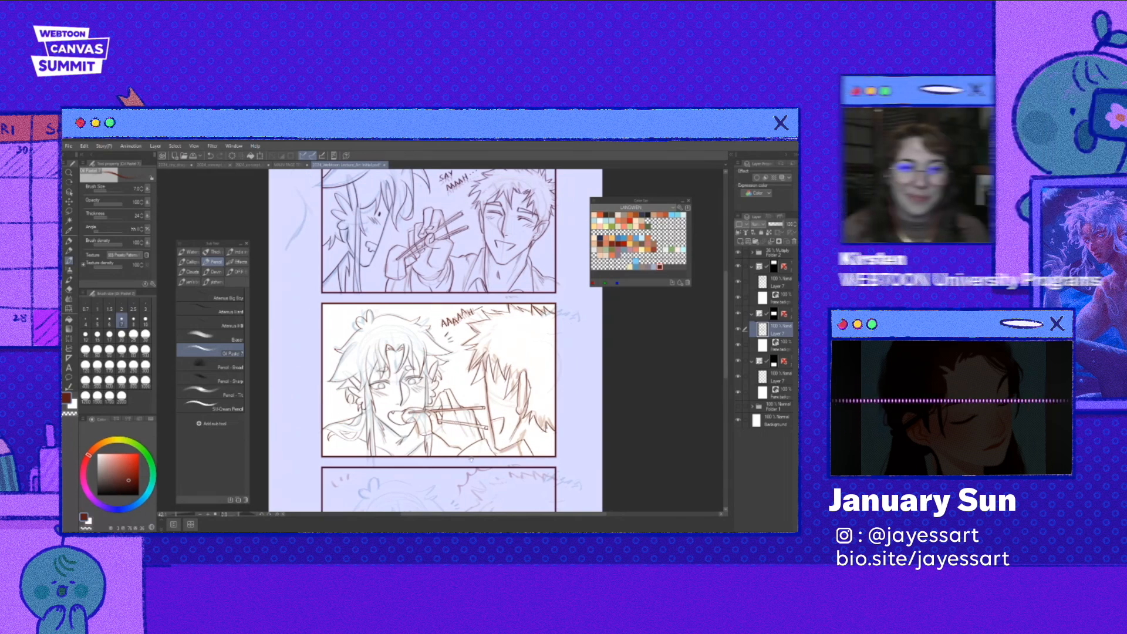
scroll(471, 460, "up", 2)
left_click_drag(445, 490, 442, 443)
scroll(442, 443, "down", 2)
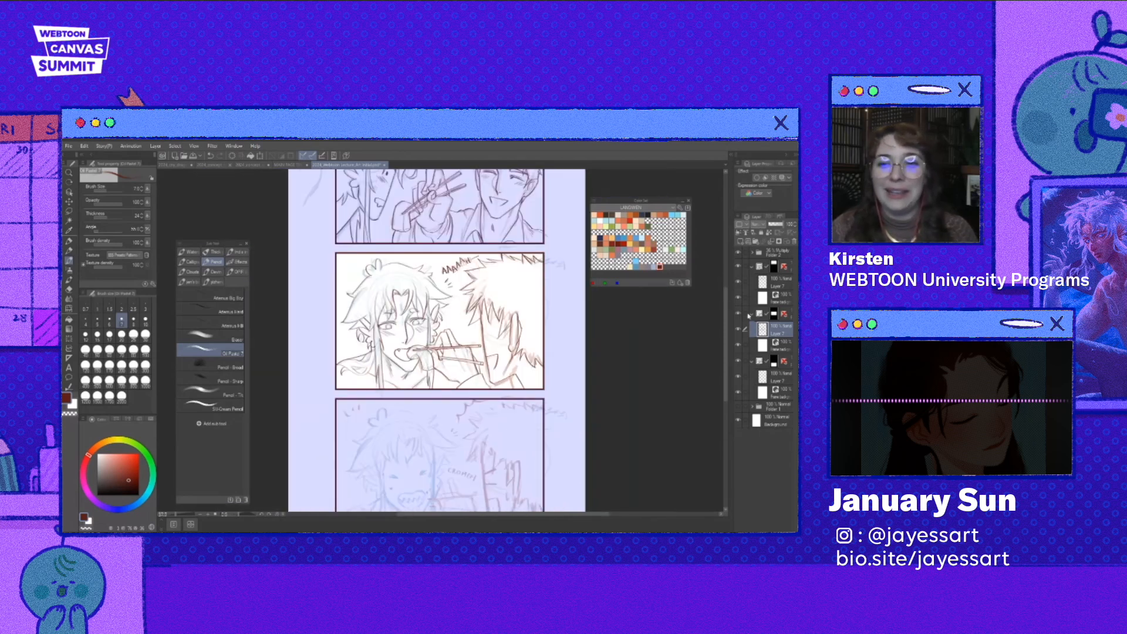
- Hide the rough sketch folder to check the clean line art, and show it again
left_click(739, 253)
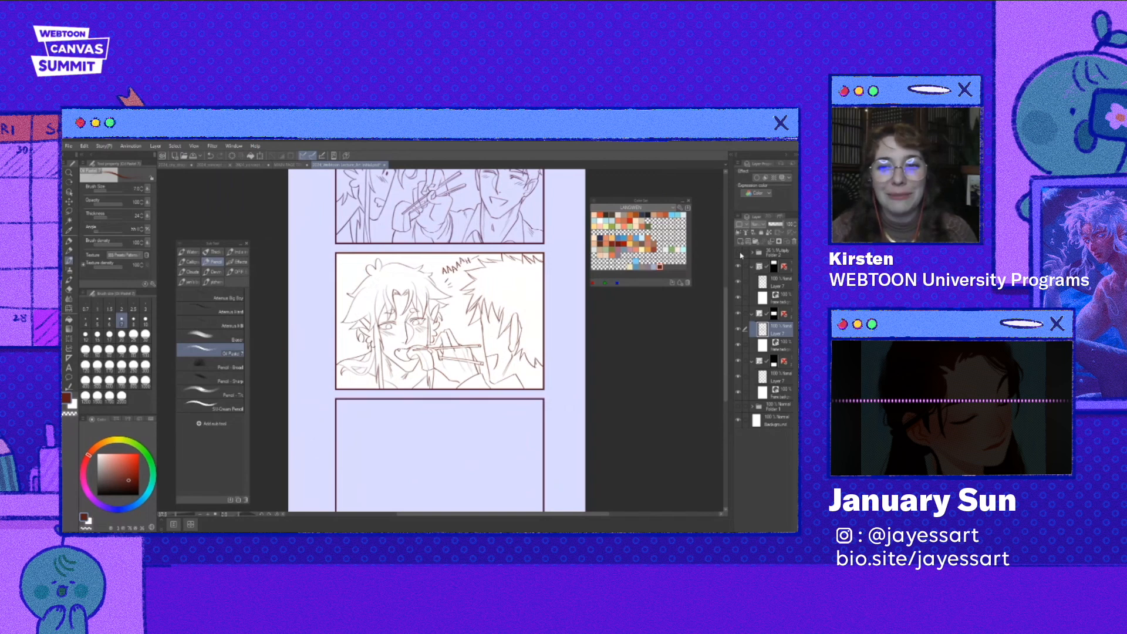
left_click(740, 254)
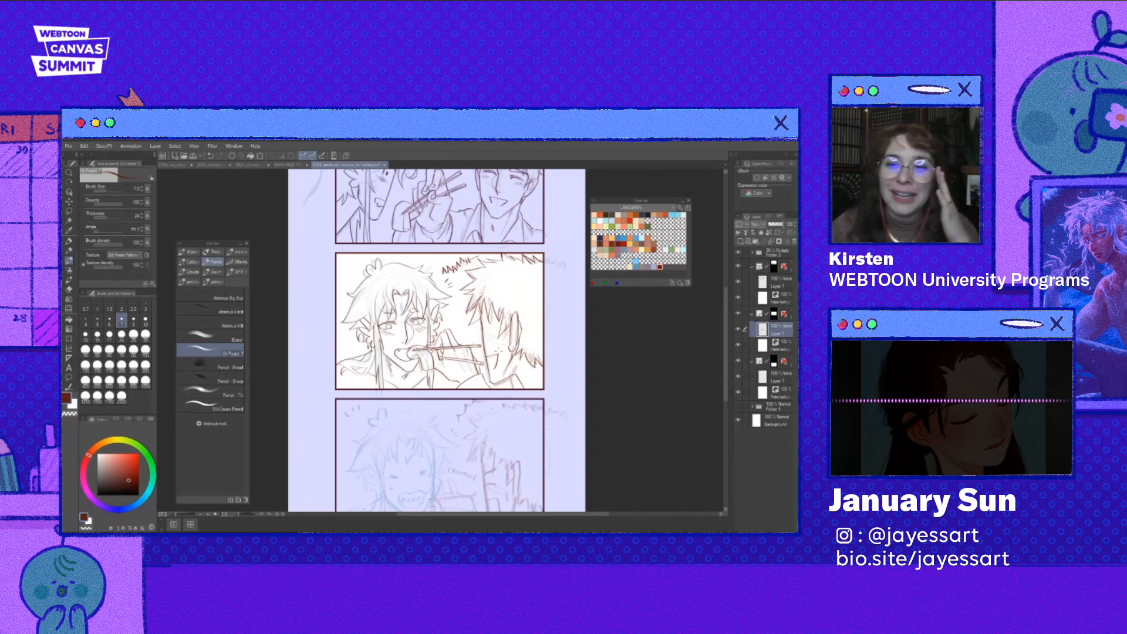
scroll(491, 402, "up", 1)
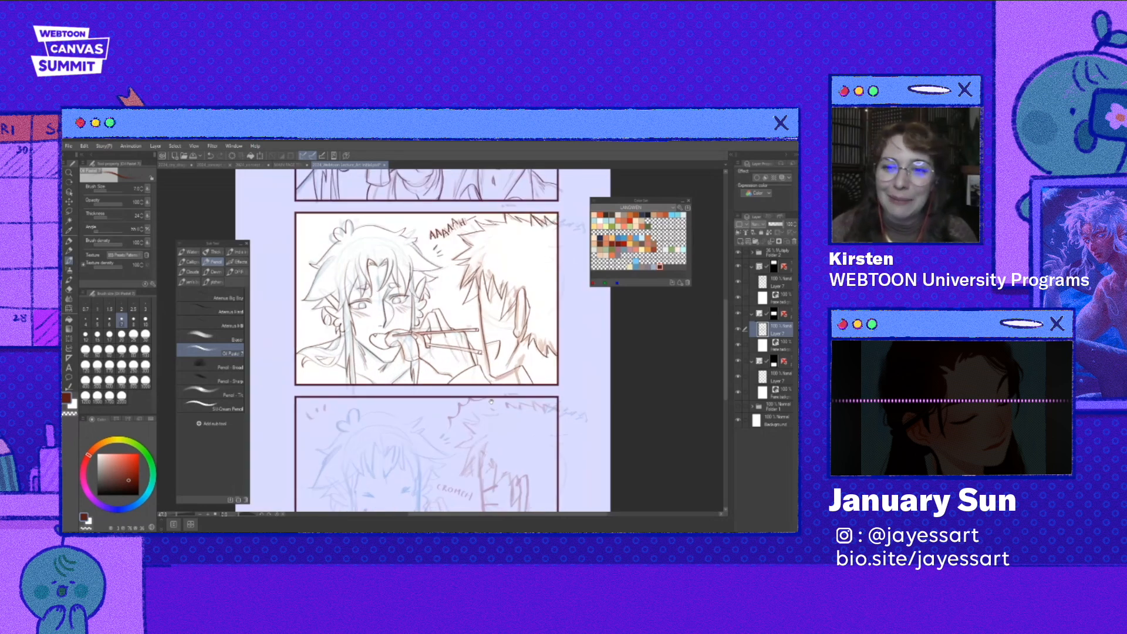
- Select the layer inside the rough sketch folder directly from the canvas and hide that folder to view the first panel's clean inks
scroll(491, 401, "up", 4)
left_click(532, 421, "ctrl+shift")
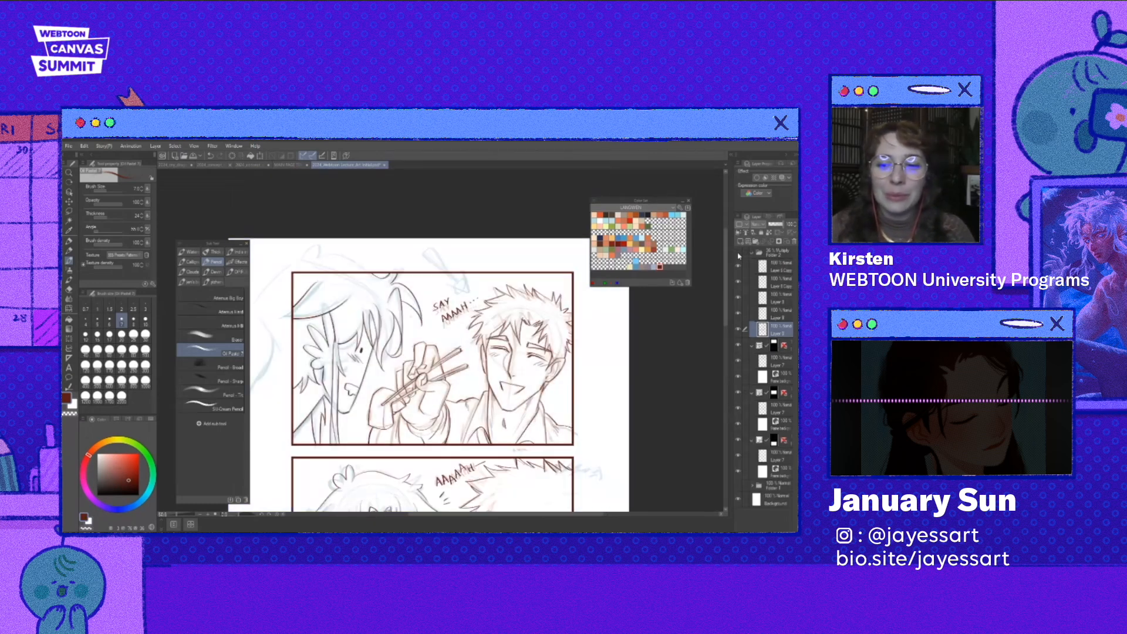
left_click(738, 252)
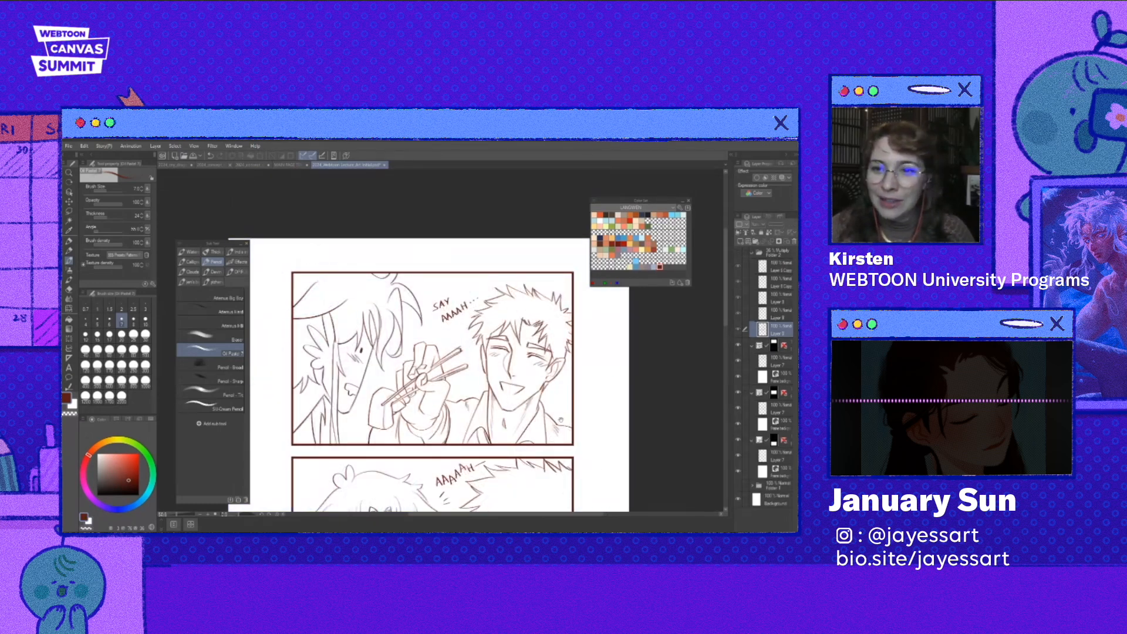
- Fill the dark-haired character's hair and eyebrows dark brown and his face, neck and hand a light skin tone in the first panel
scroll(566, 388, "up", 1)
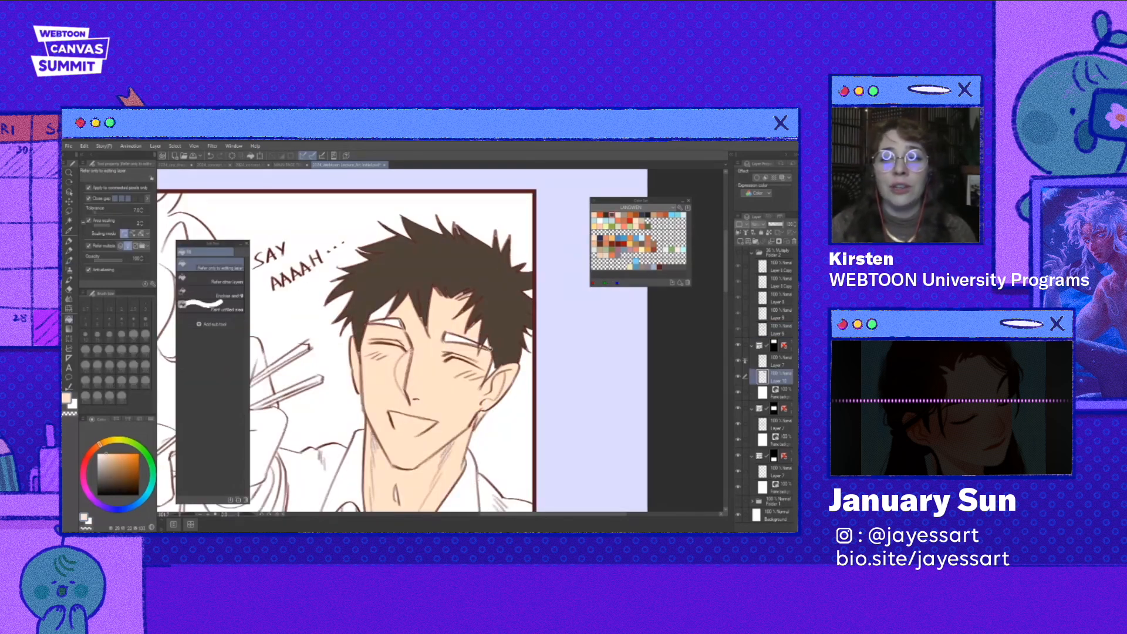
left_click(493, 365, "alt")
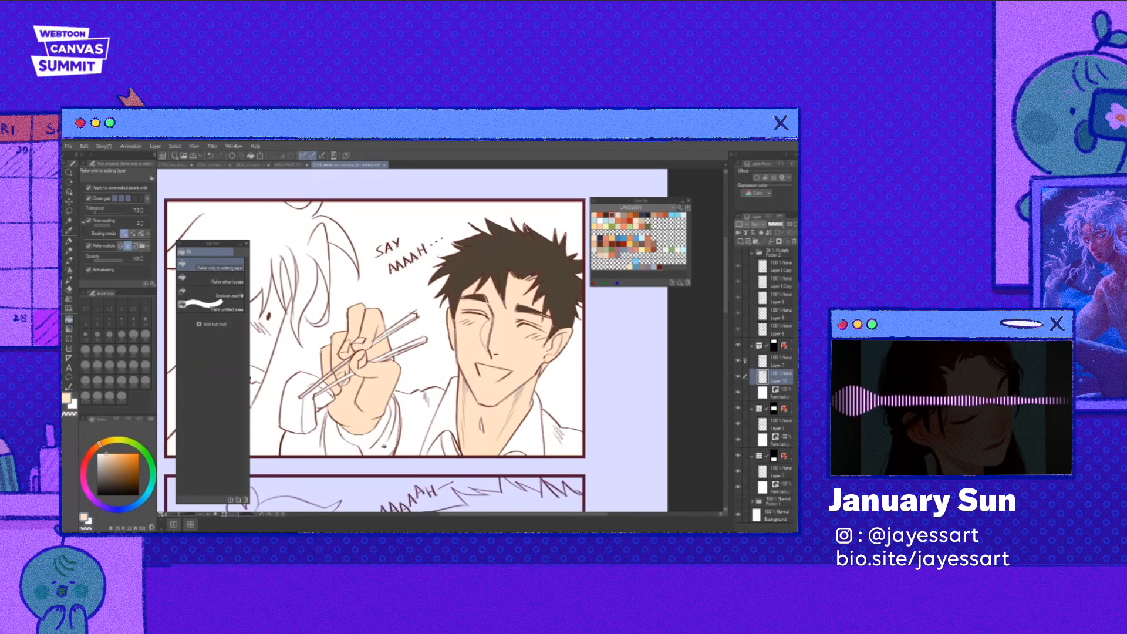
key("b")
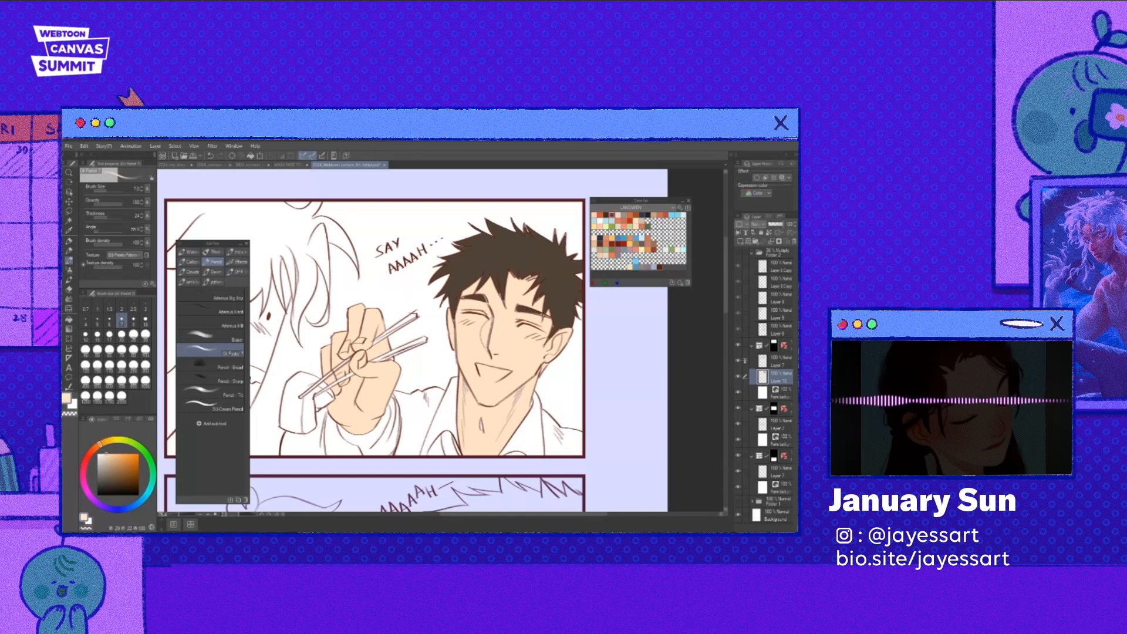
scroll(374, 340, "up", 1)
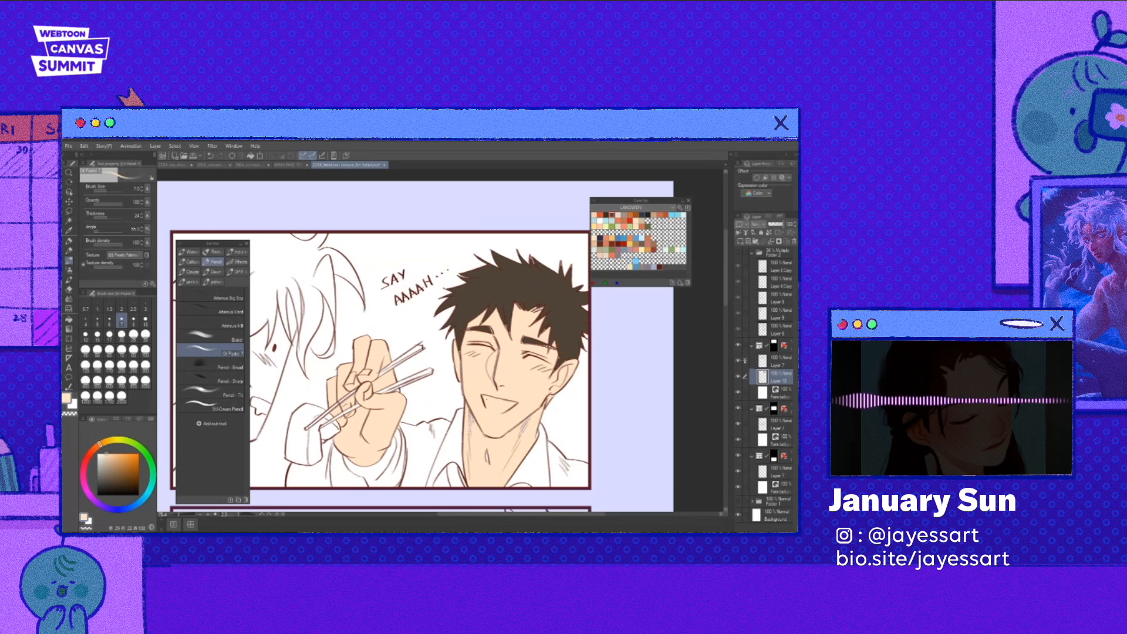
left_click_drag(402, 460, 414, 449)
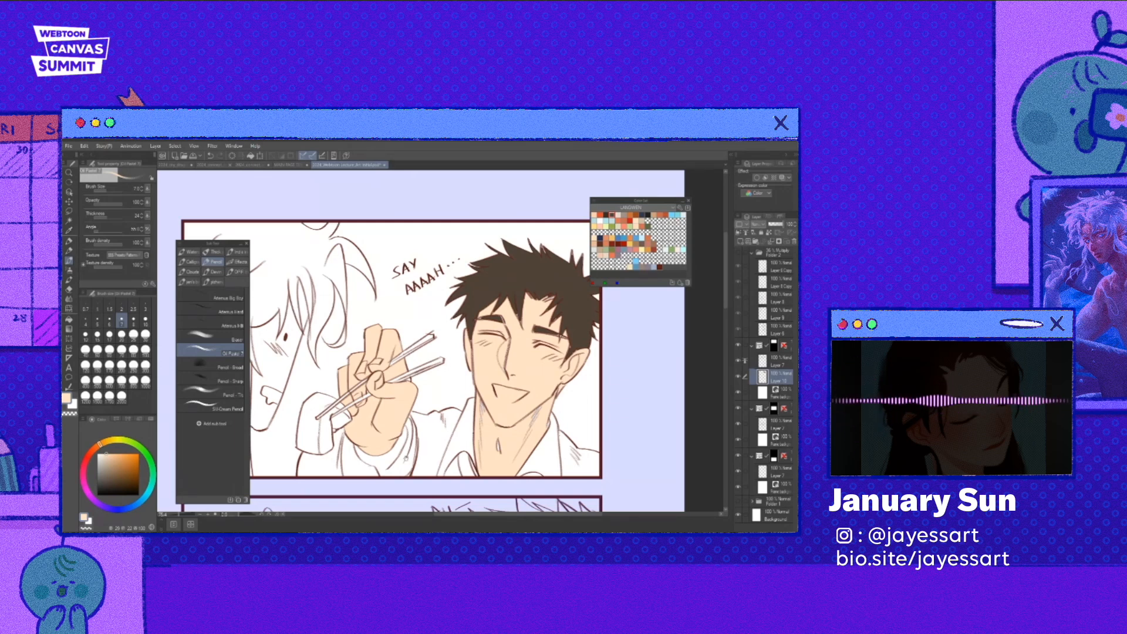
left_click_drag(406, 458, 412, 472)
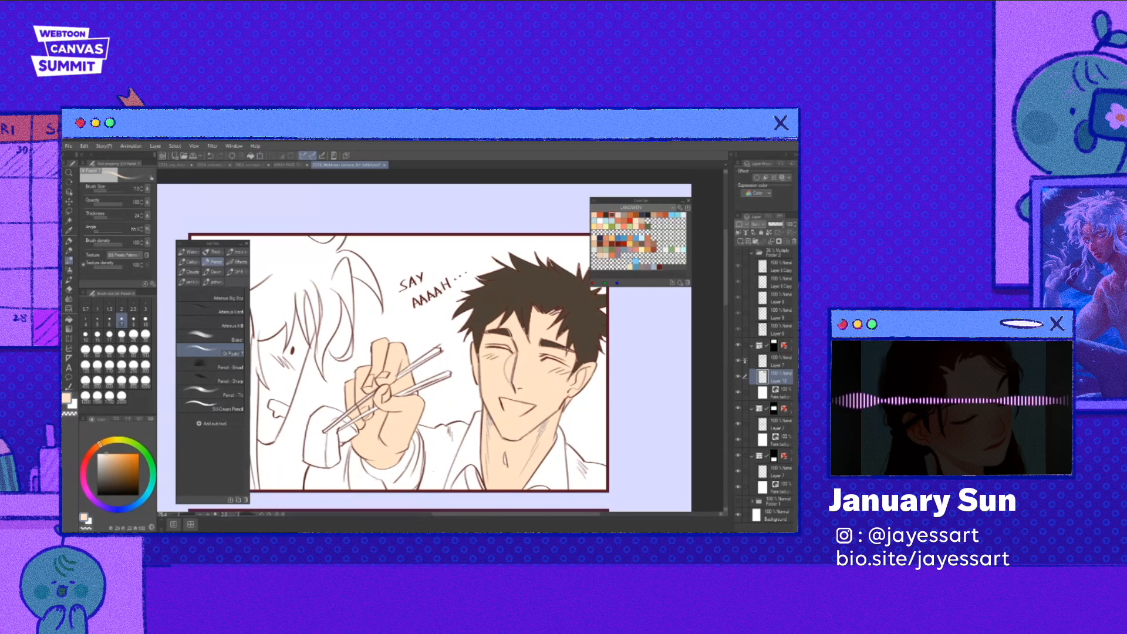
left_click_drag(434, 471, 447, 479)
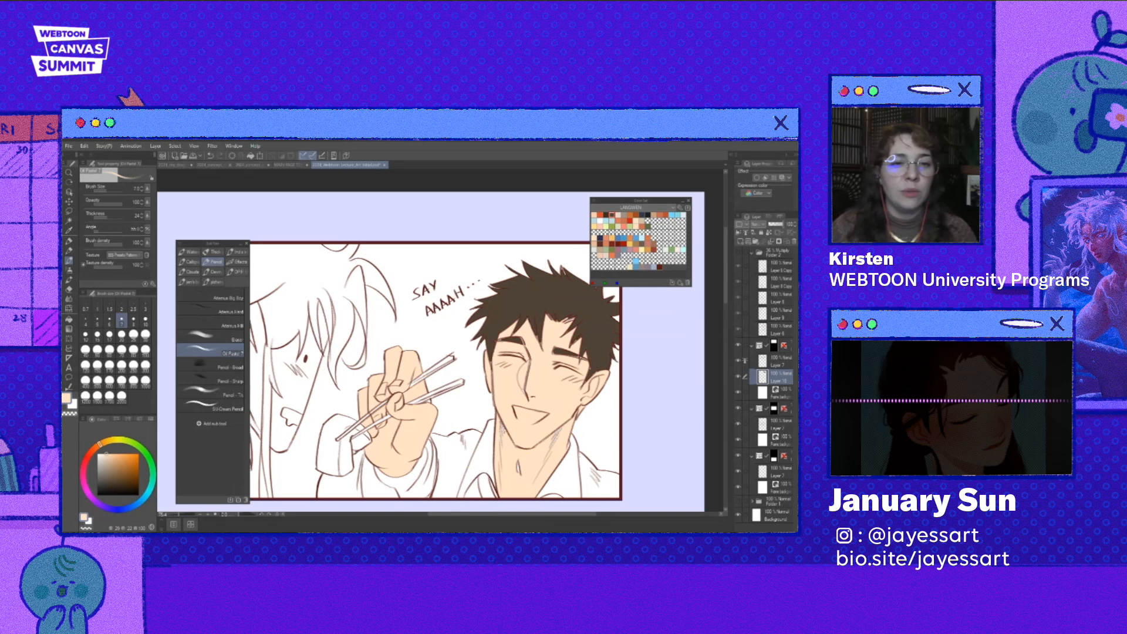
- Fill the white-haired character's face, ear and neck with a brown skin tone in the first panel
left_click_drag(434, 364, 471, 344)
left_click(618, 215)
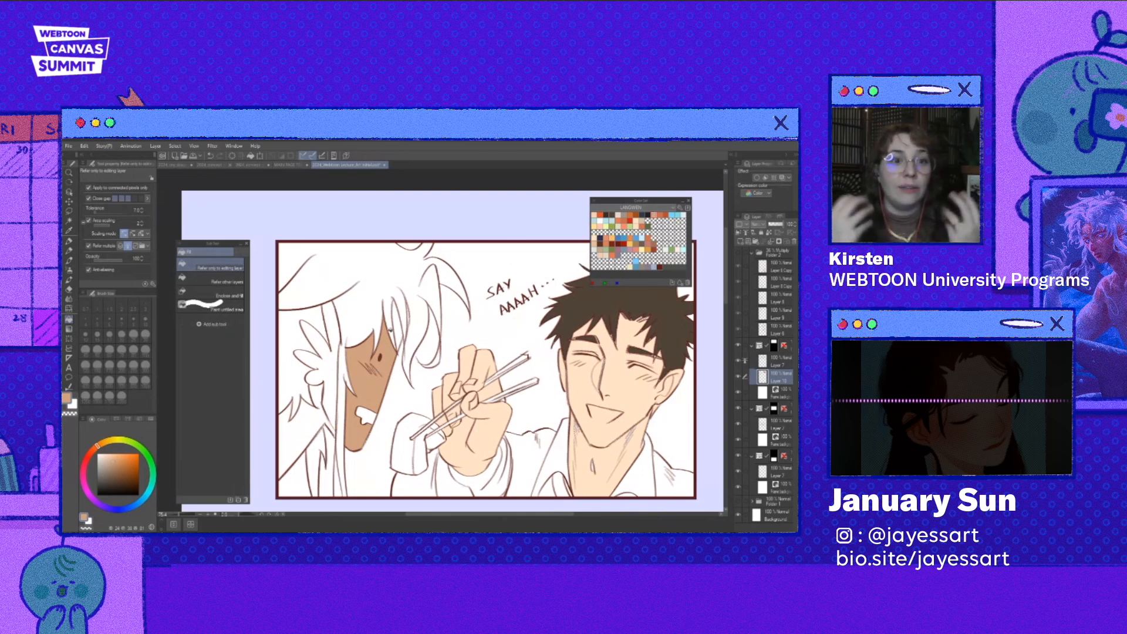
left_click(336, 427)
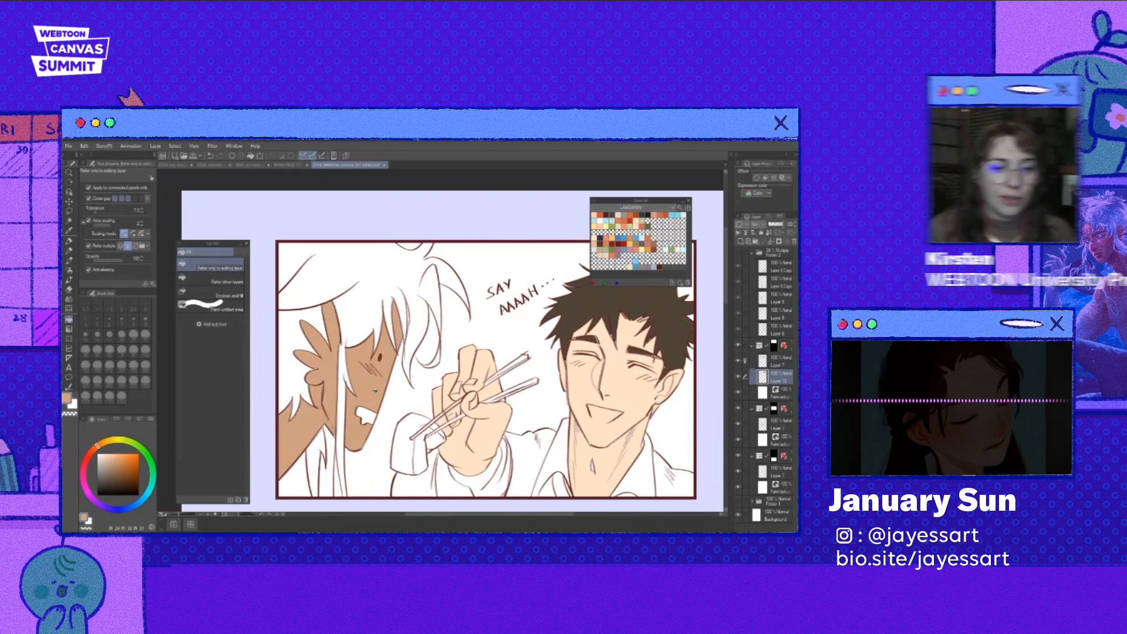
- Lasso part of the white-haired character's face and try a foreground-to-transparent gradient over it
key("m")
left_click_drag(375, 362, 378, 363)
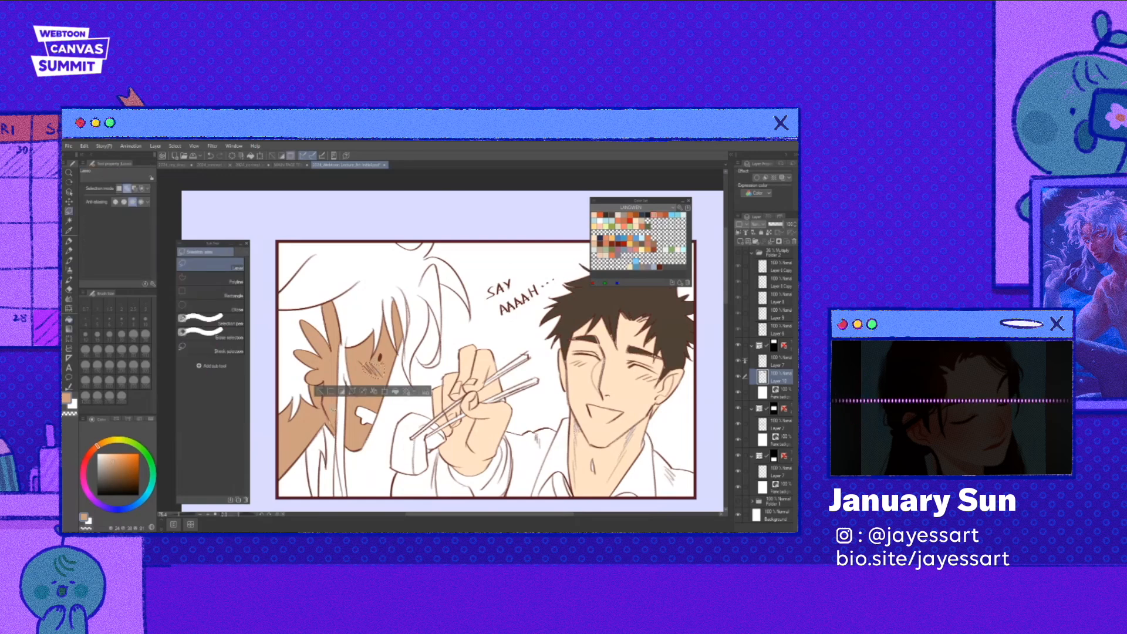
key("g")
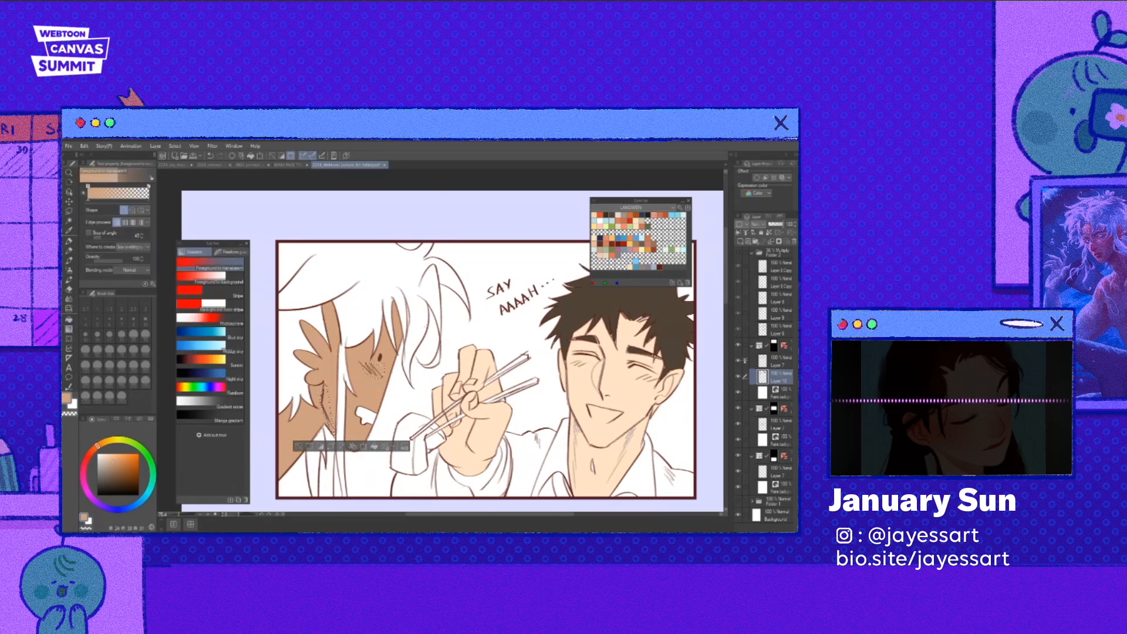
left_click_drag(418, 336, 385, 367)
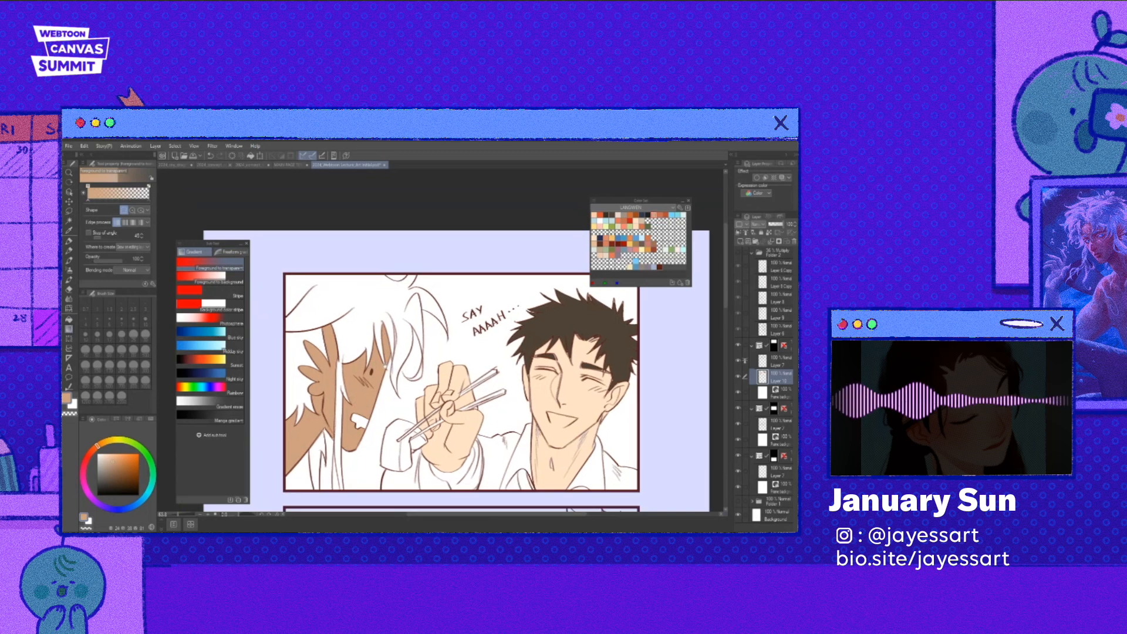
- Airbrush a soft orange-red blush over the dark-haired character's cheeks, nose and ear in the first panel
scroll(358, 303, "down", 1)
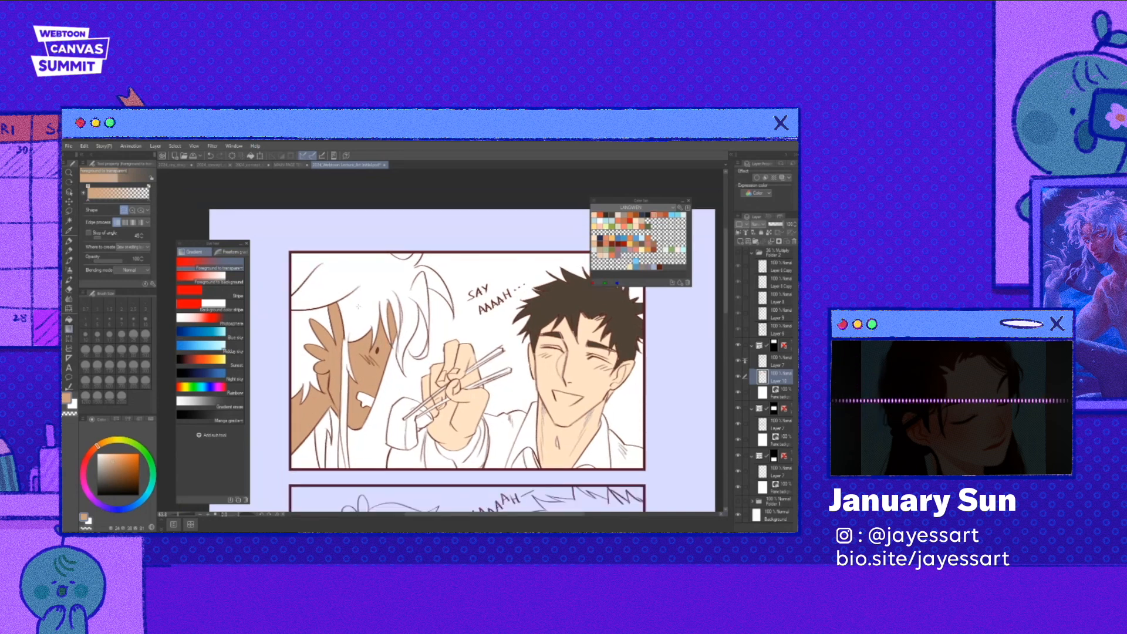
scroll(358, 306, "up", 2)
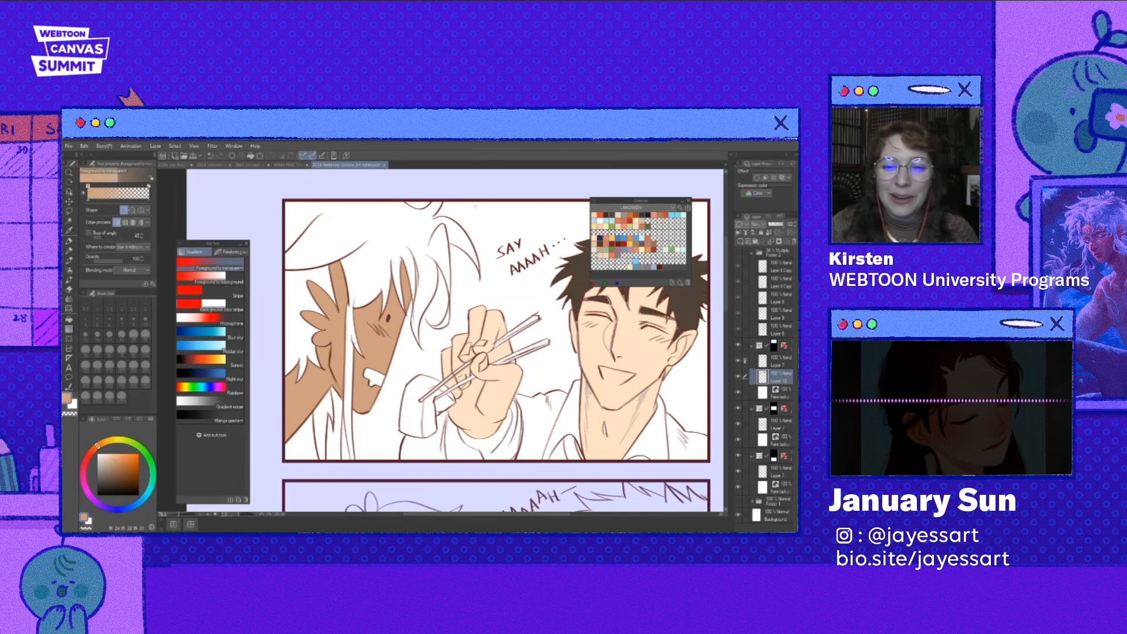
scroll(454, 279, "down", 3)
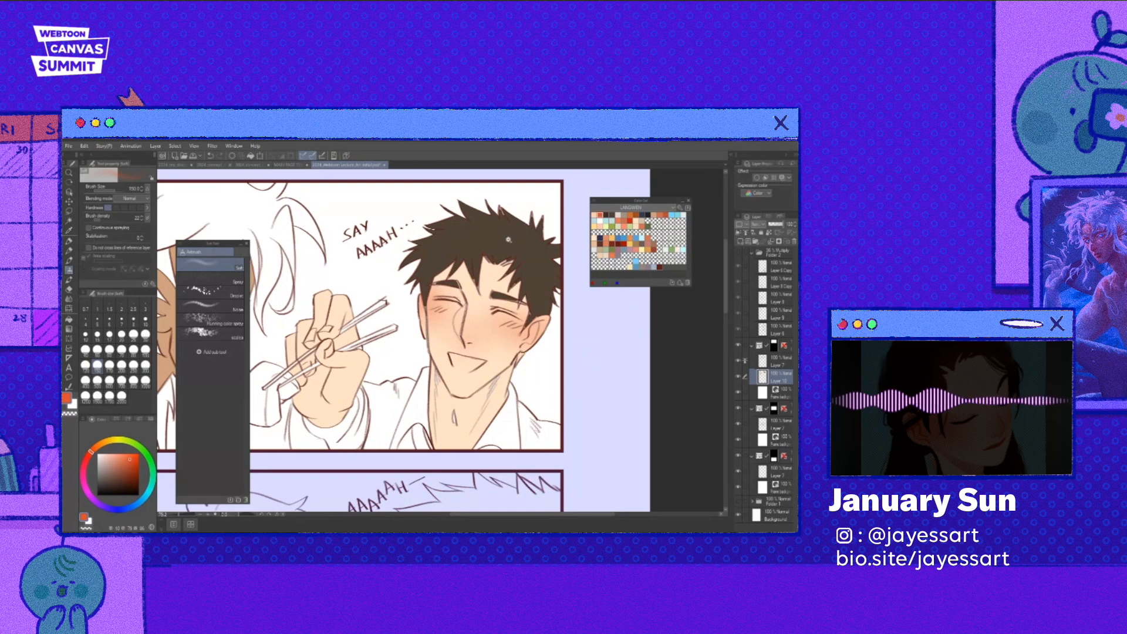
scroll(509, 239, "down", 3)
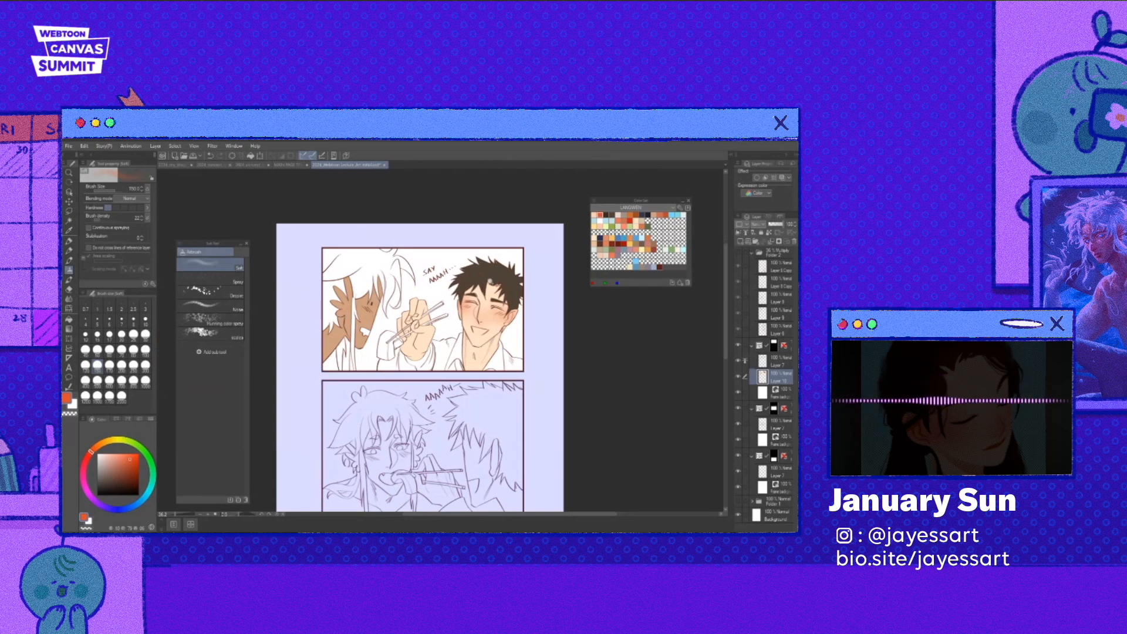
scroll(489, 281, "up", 1)
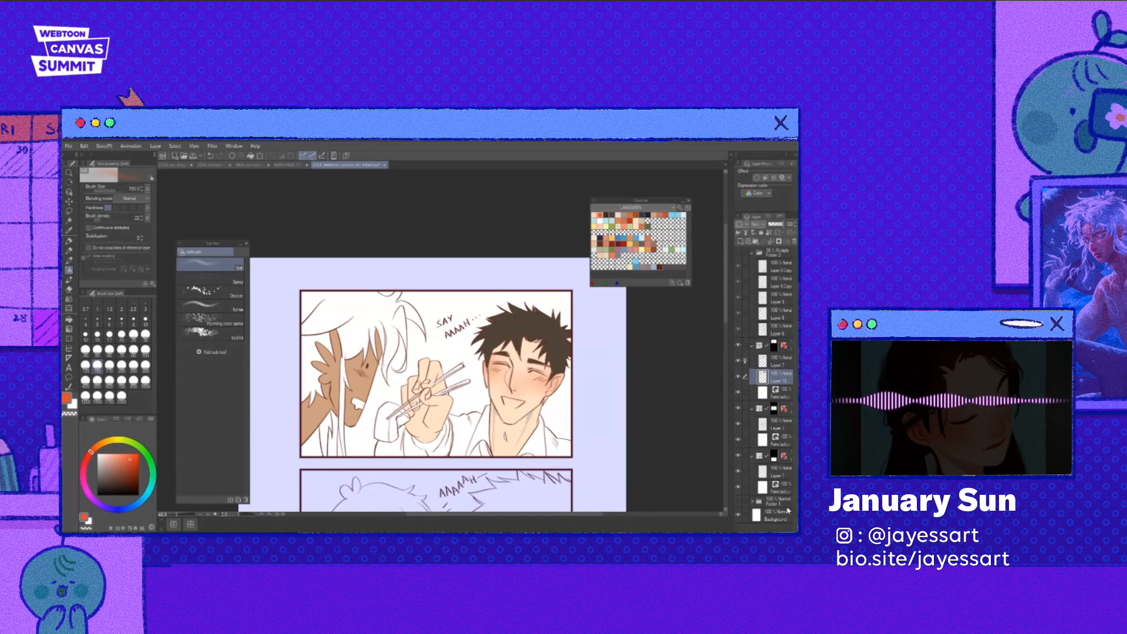
- Move the folder directly above the background layer to the top of the layer stack
left_click_drag(783, 504, 763, 253)
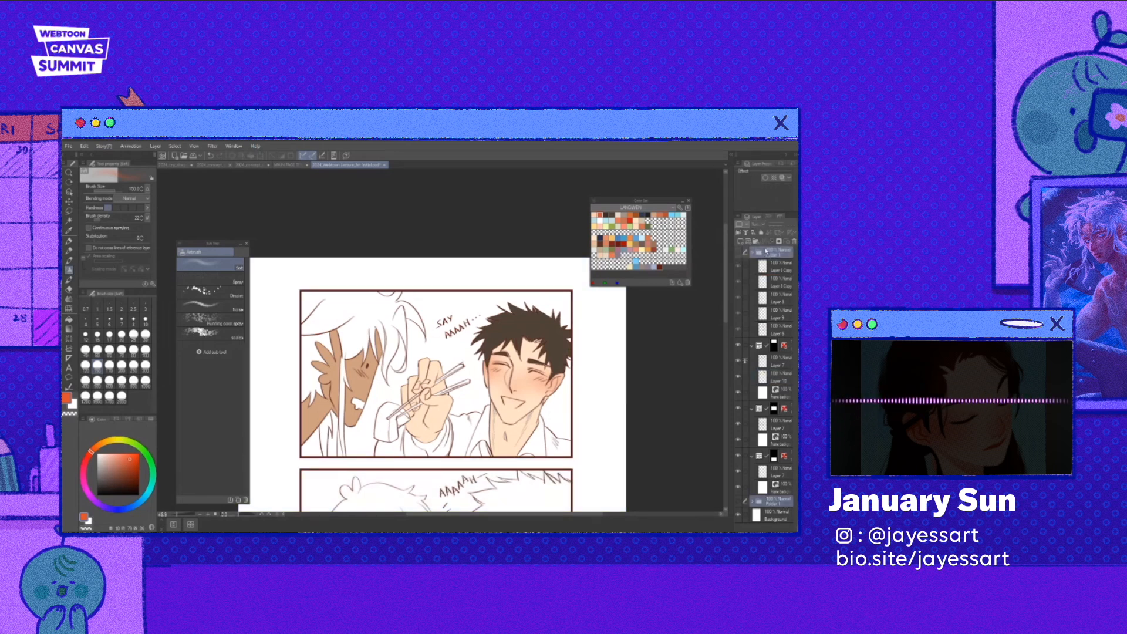
left_click_drag(765, 252, 768, 252)
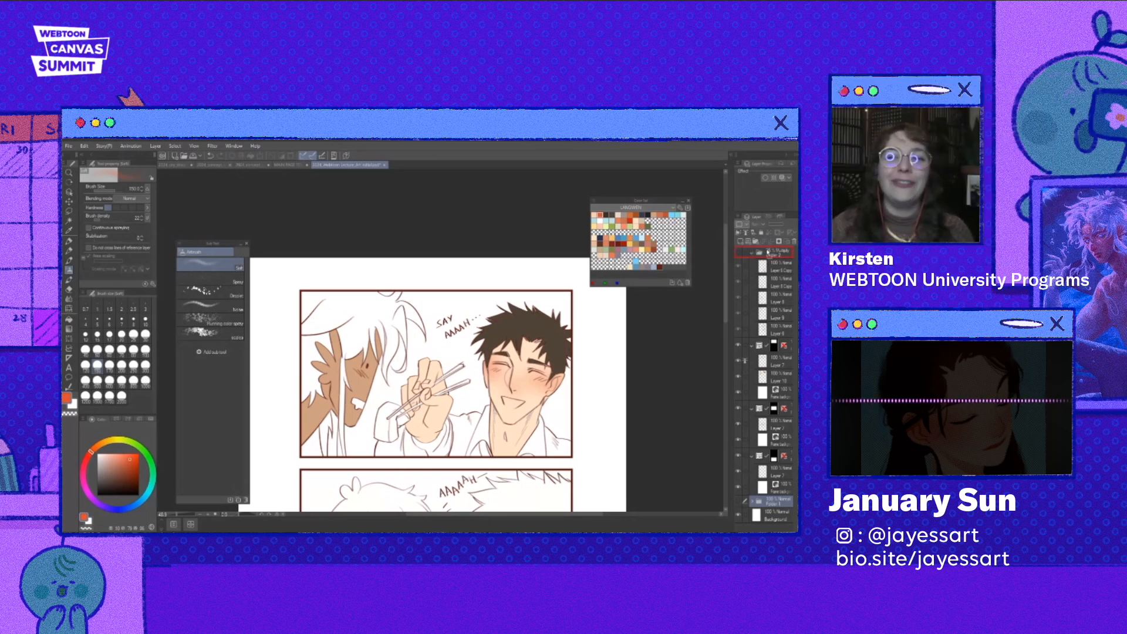
mouse_move(768, 252)
left_mouse_down()
mouse_move(776, 349)
mouse_move(786, 252)
left_mouse_up()
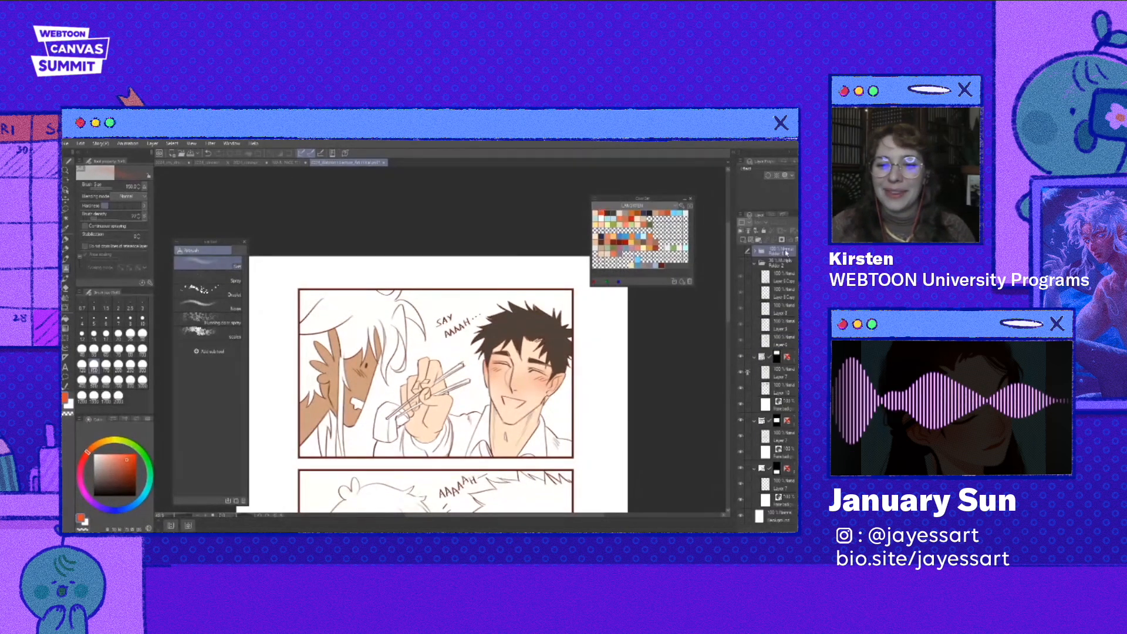
- Show the moved folder with the finished colour version of all three panels, and hide the in-progress frame folders, collapsing the first one
scroll(507, 280, "down", 4)
left_click_drag(527, 311, 486, 283)
scroll(507, 262, "down", 1)
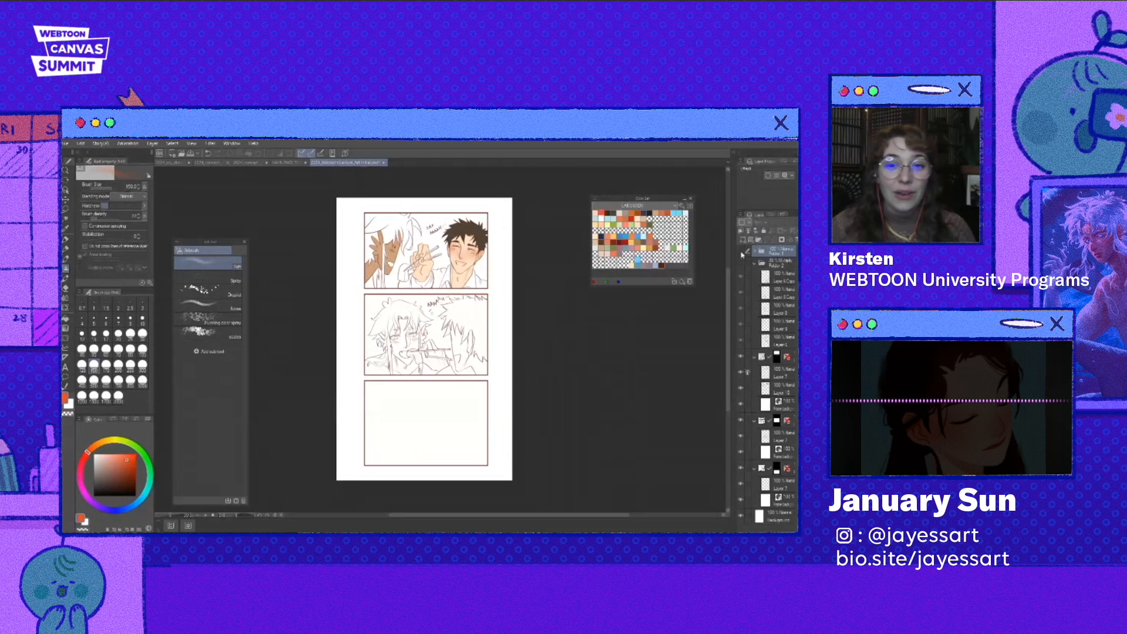
left_click(741, 251)
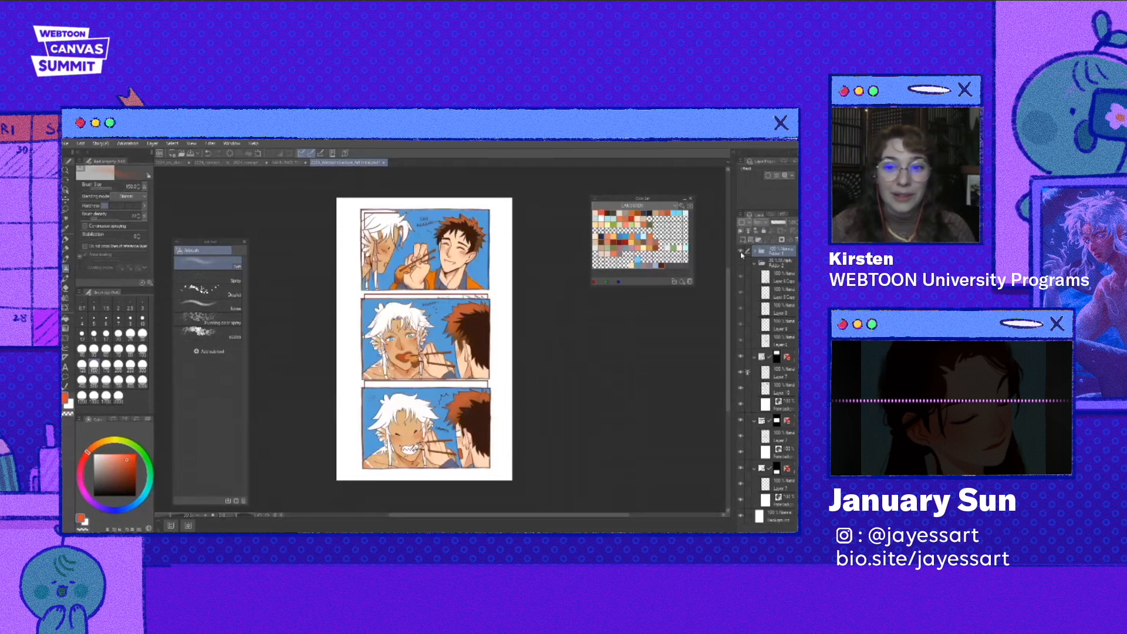
left_click(755, 358)
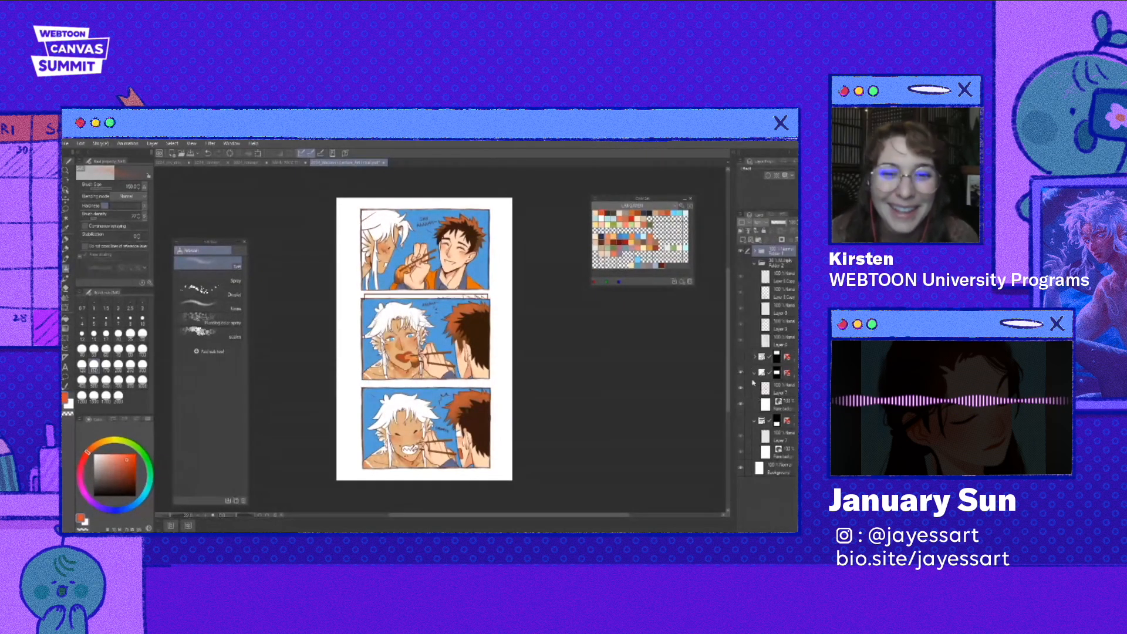
scroll(506, 349, "up", 4)
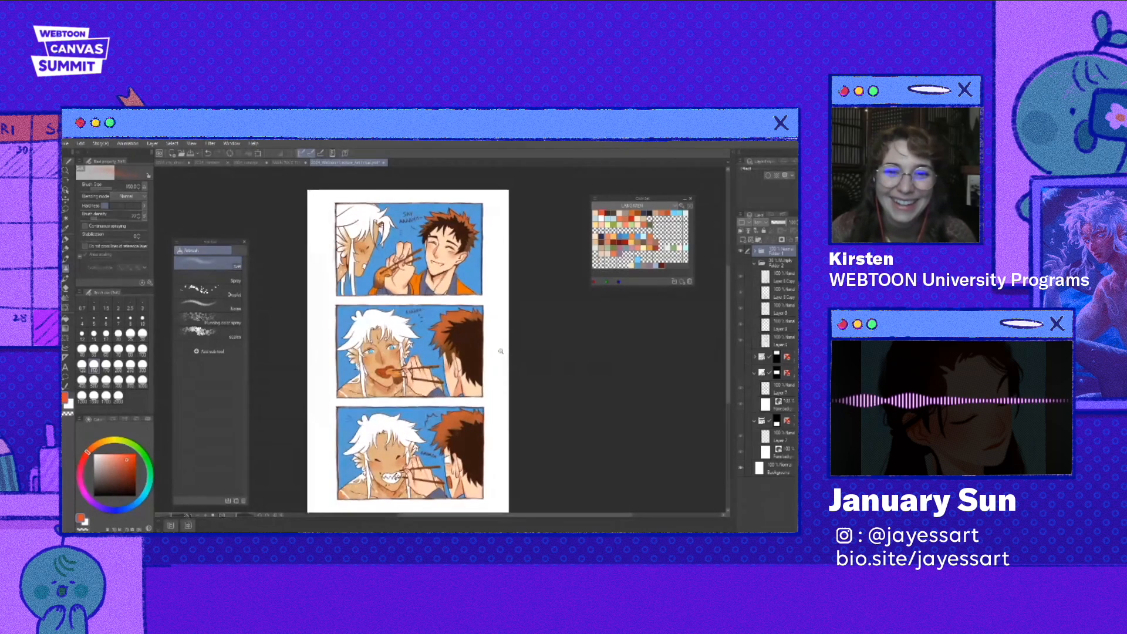